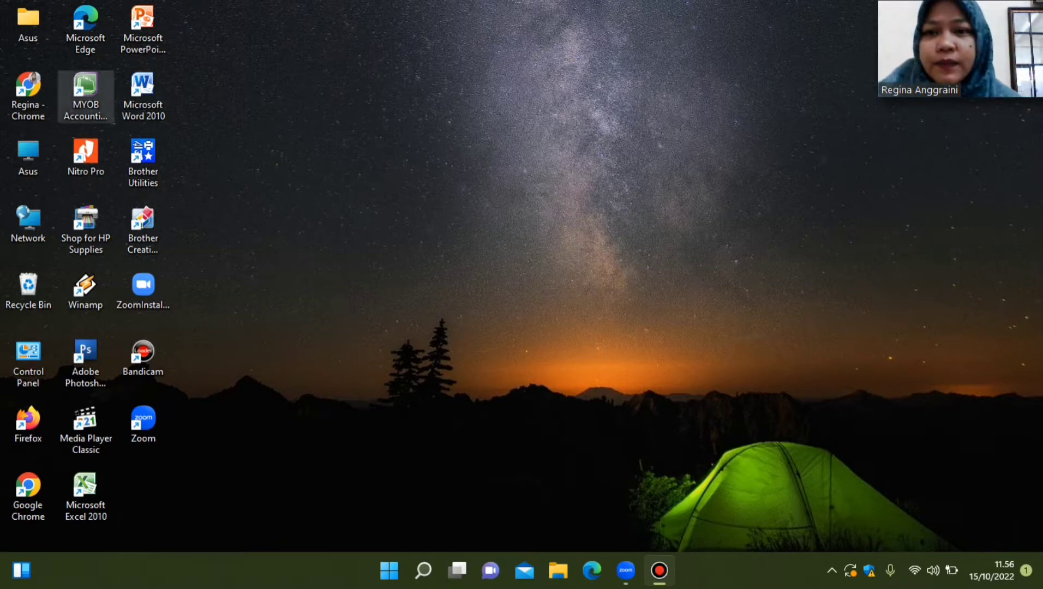
Start MYOB Accounting and open the company file PD JAYA BAN MOTOR (NAMA).myo from the myob18 folder.
double_click(85, 90)
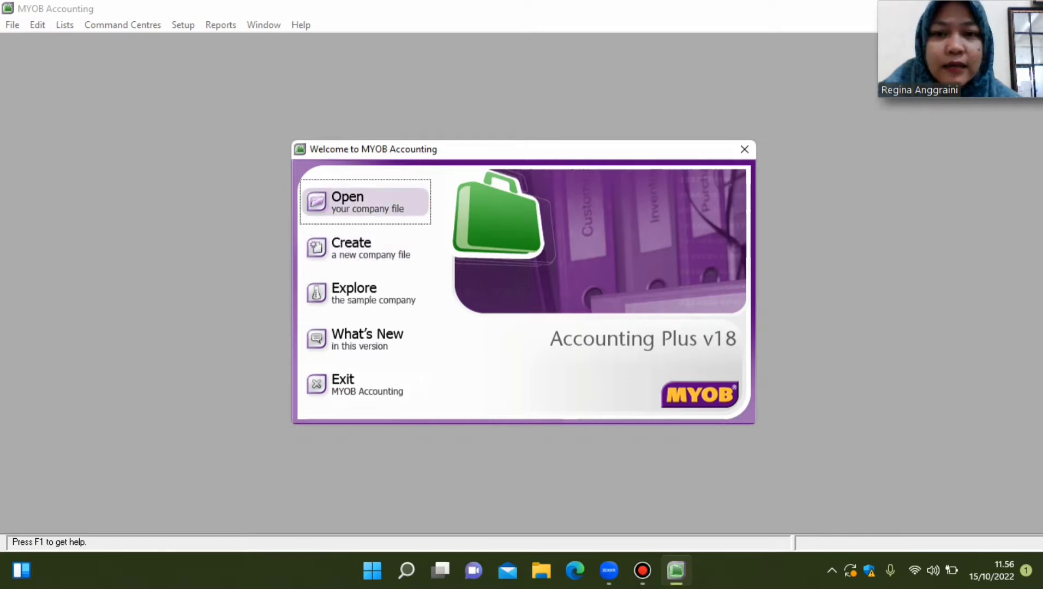
click(365, 202)
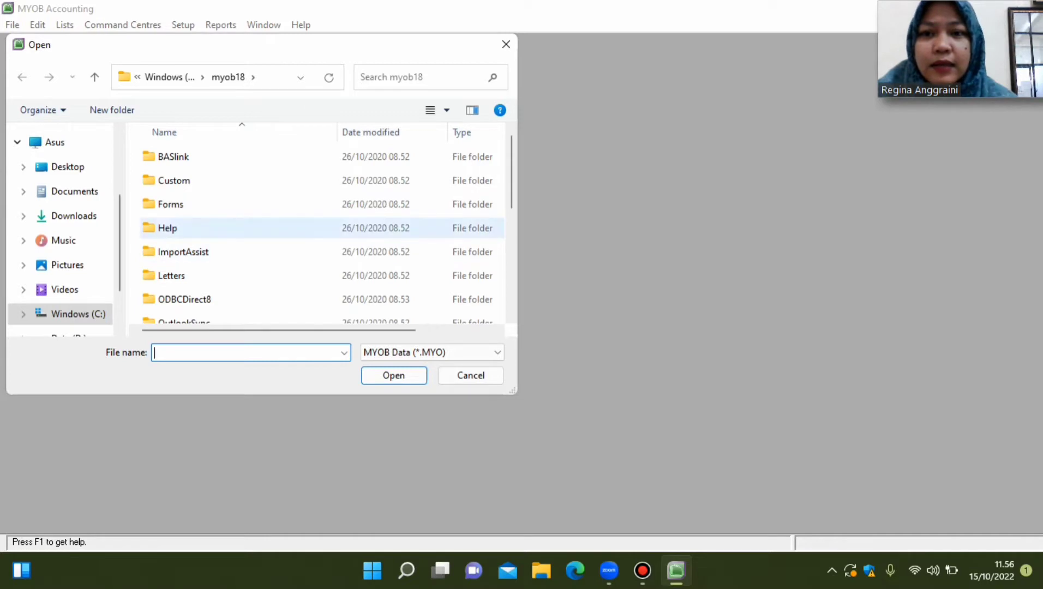
scroll(235, 237, down, 1)
scroll(235, 243, down, 1)
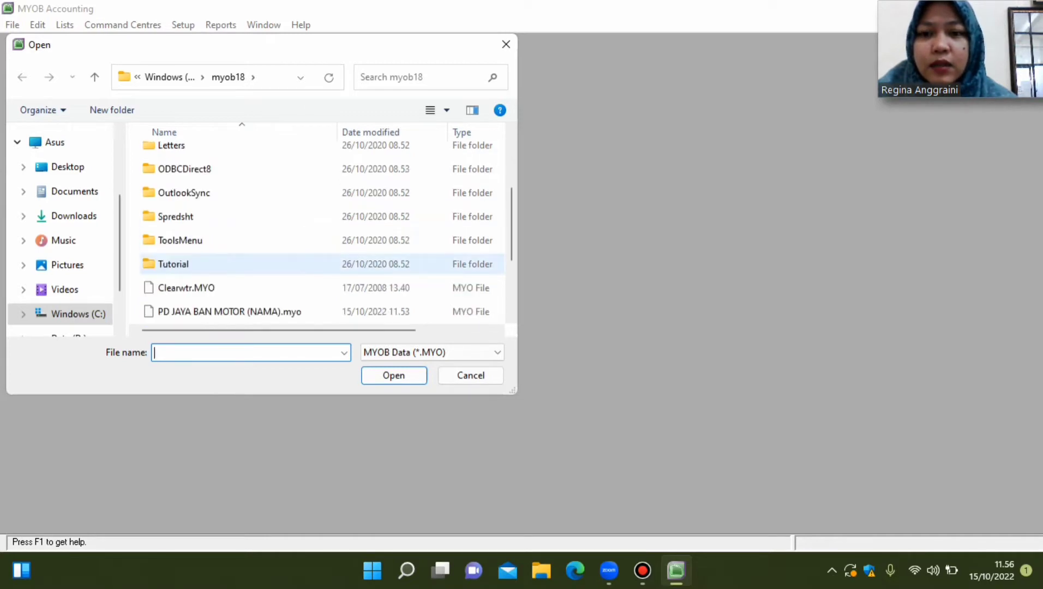
scroll(234, 243, up, 2)
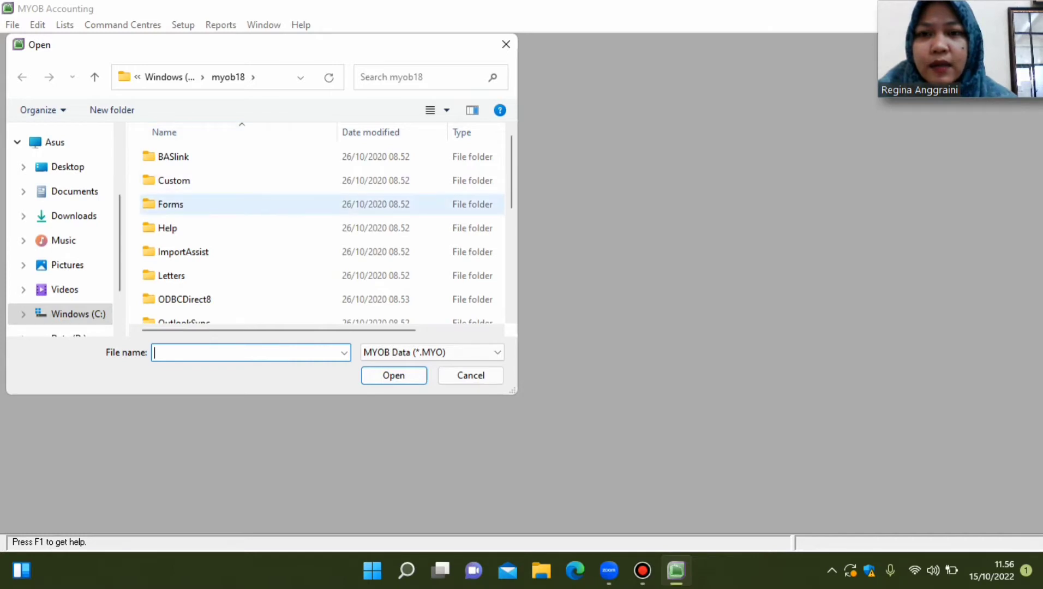
scroll(229, 262, down, 3)
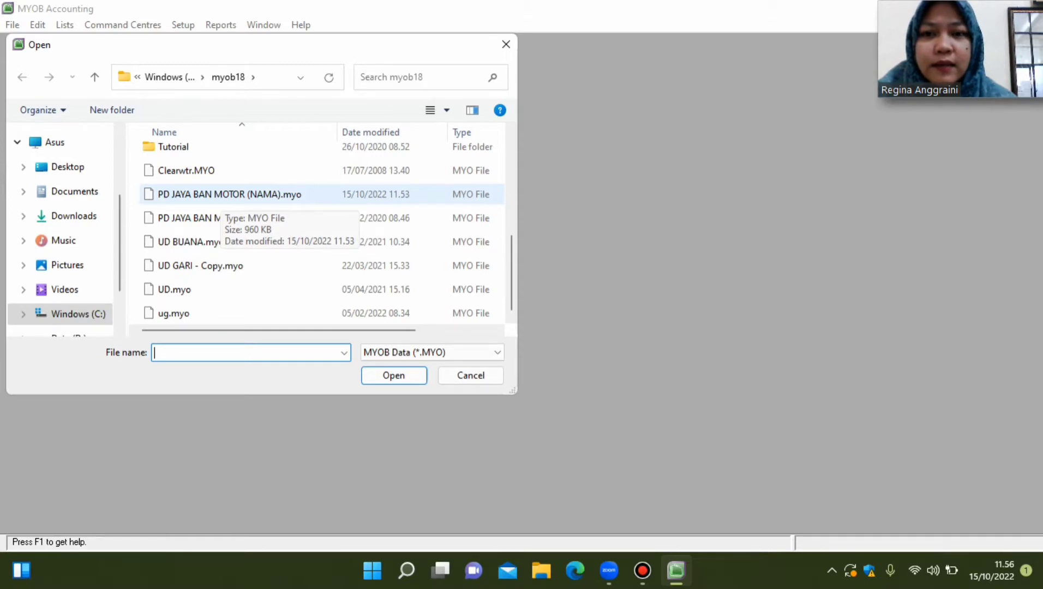
double_click(229, 194)
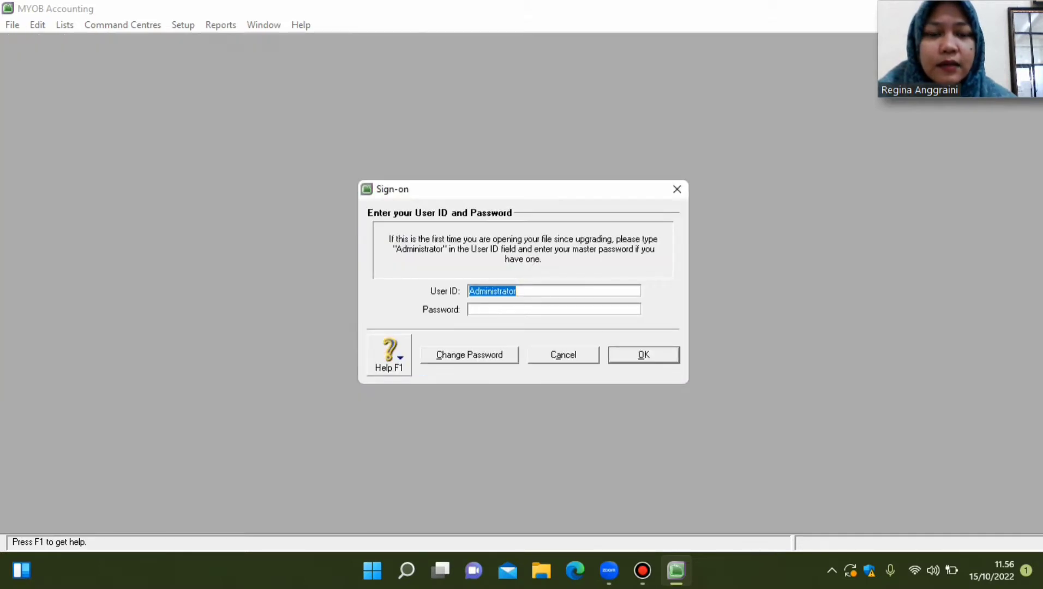
Sign on as Administrator, choosing to activate the company file later and declining the data verification.
key(Return)
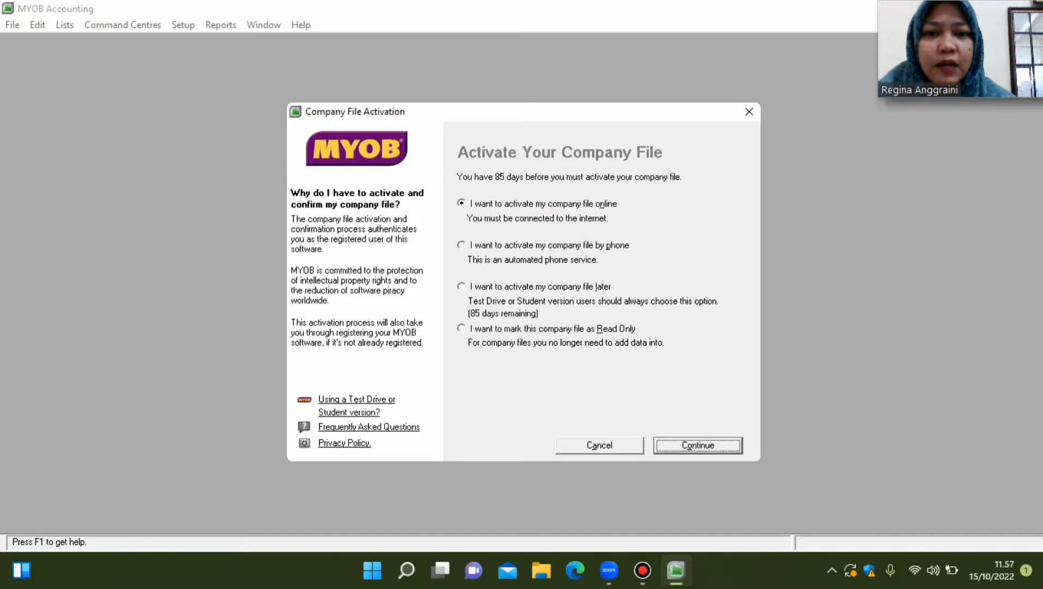
click(461, 287)
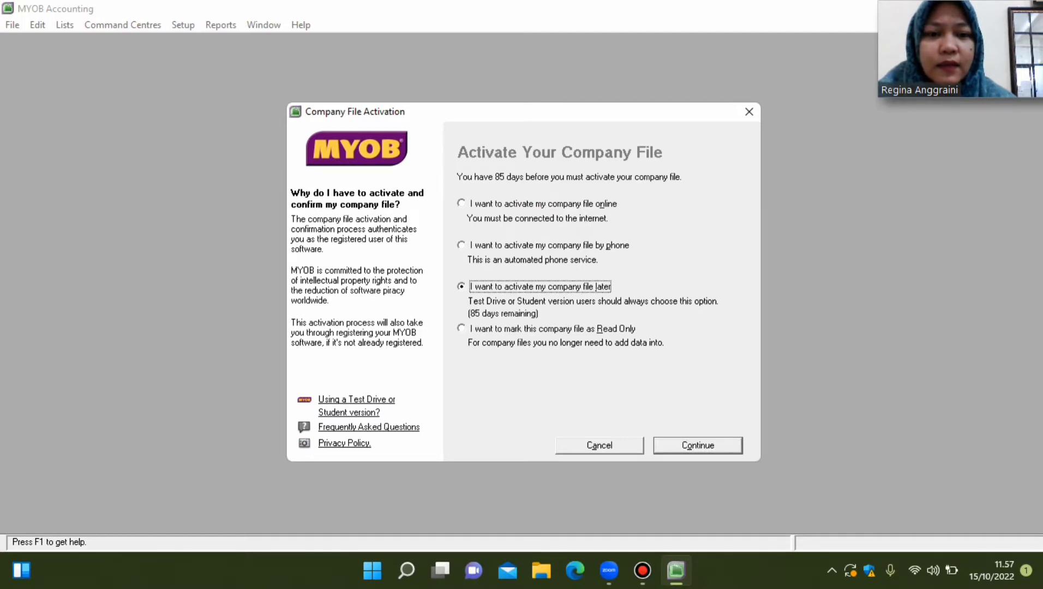
key(Return)
key(Return)
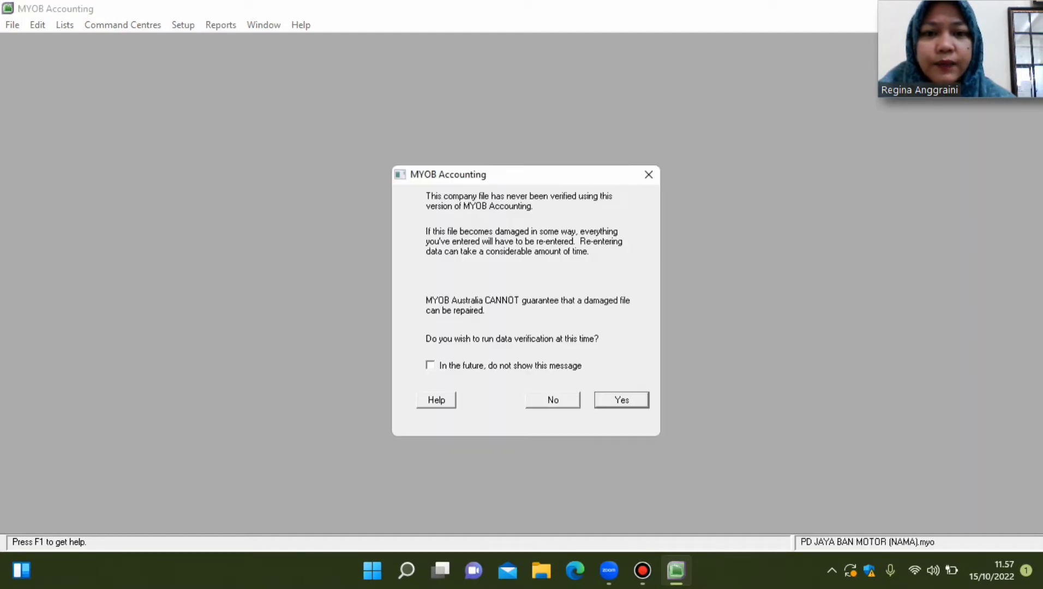
click(552, 400)
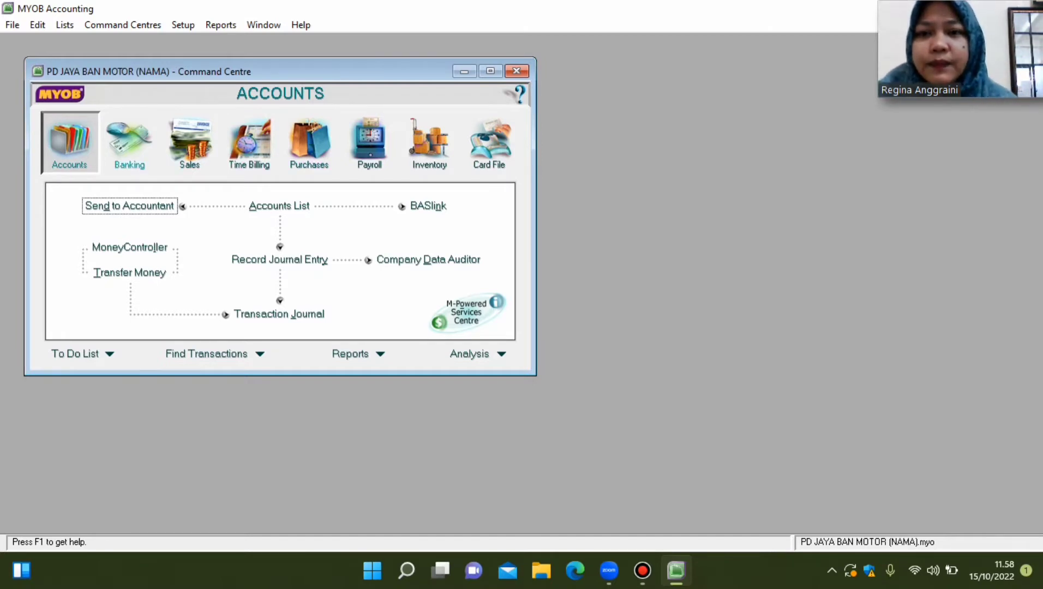
Start a Spend Money transaction from Banking and turn off its Tax Inclusive option.
click(130, 143)
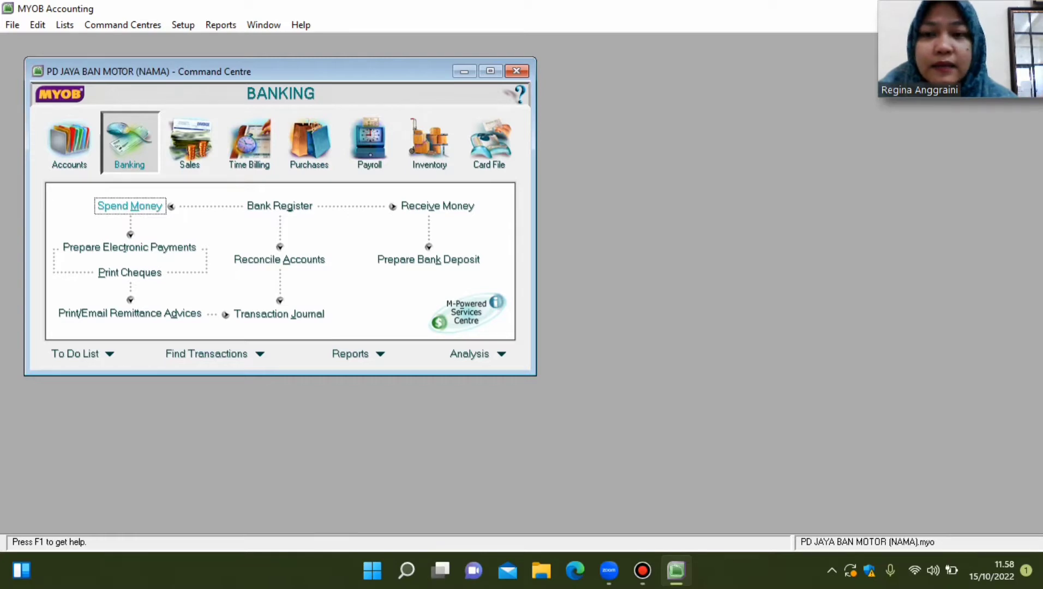
click(130, 206)
click(484, 94)
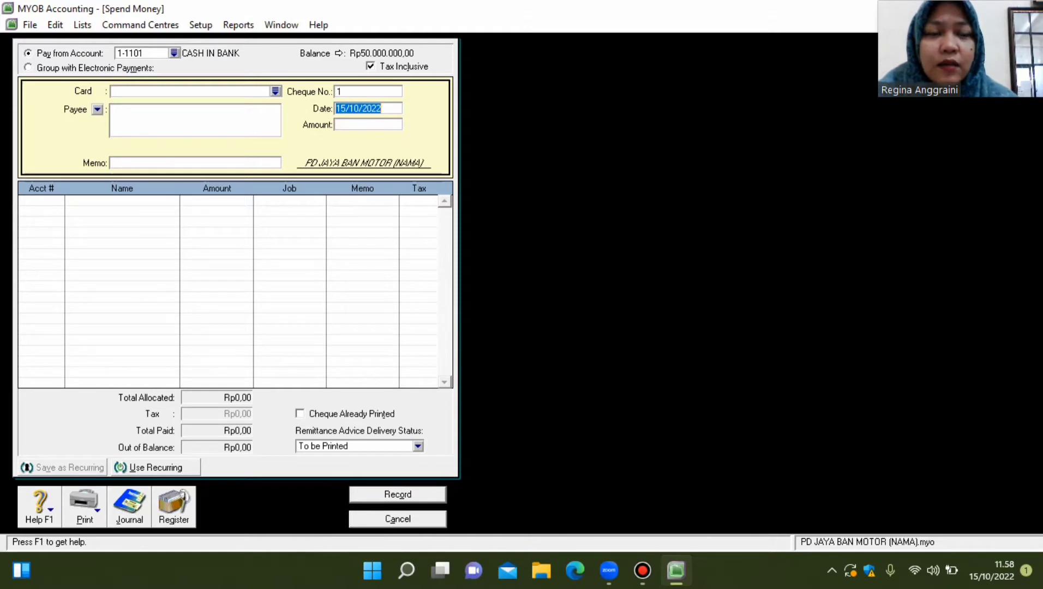
click(370, 66)
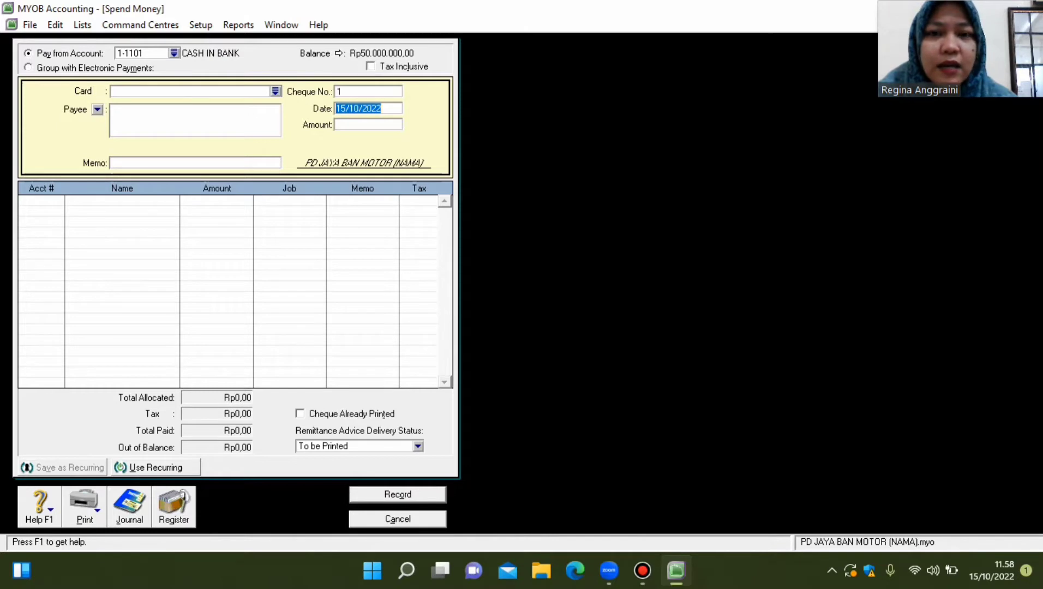
Set the payment's cheque number to BKK-01 and its date to 01/10/2018.
click(368, 92)
key(BackSpace)
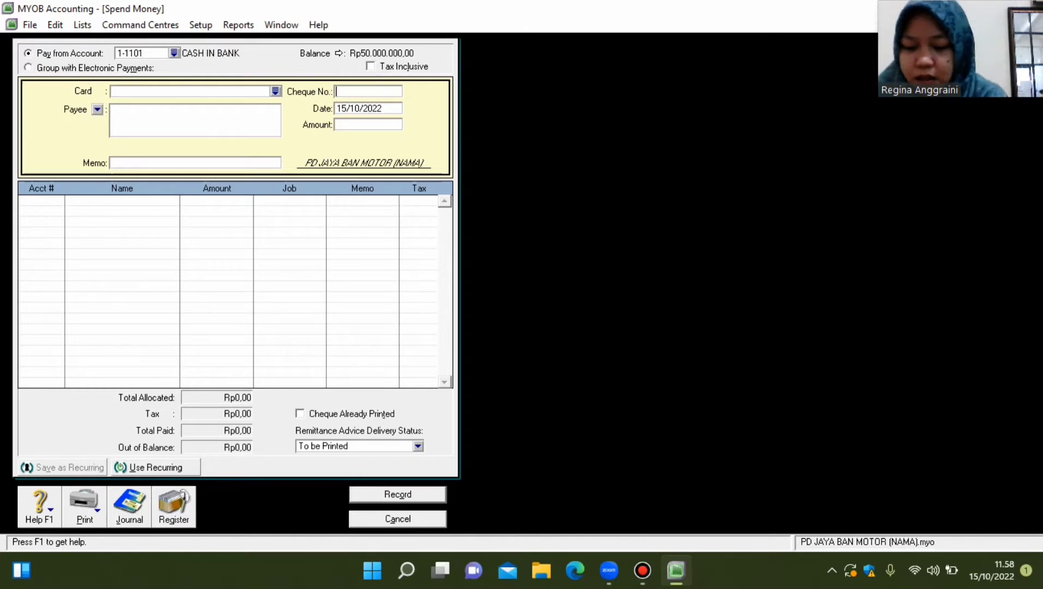
text(BK)
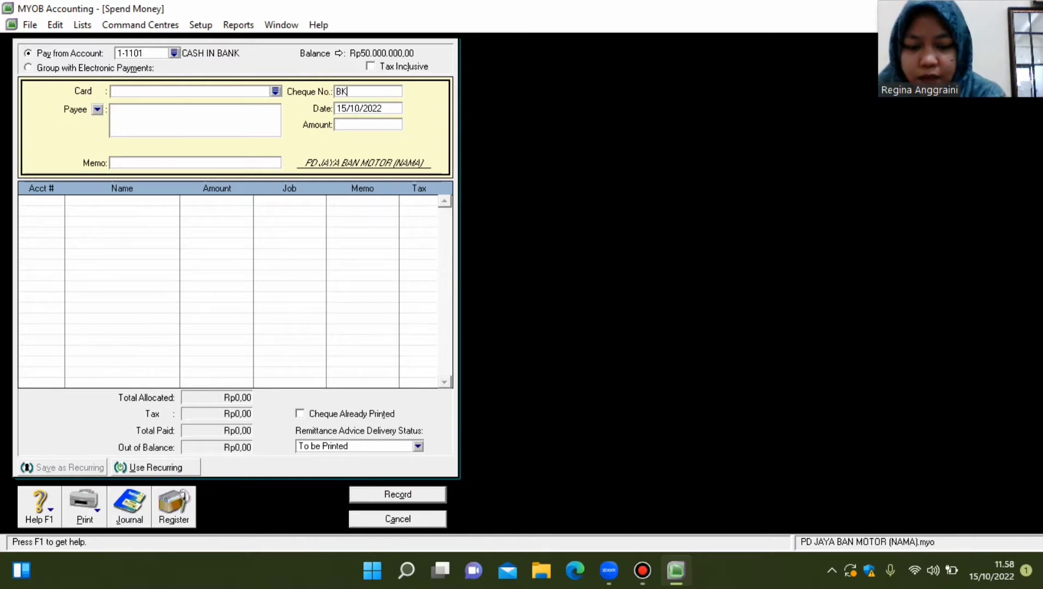
text(K-01)
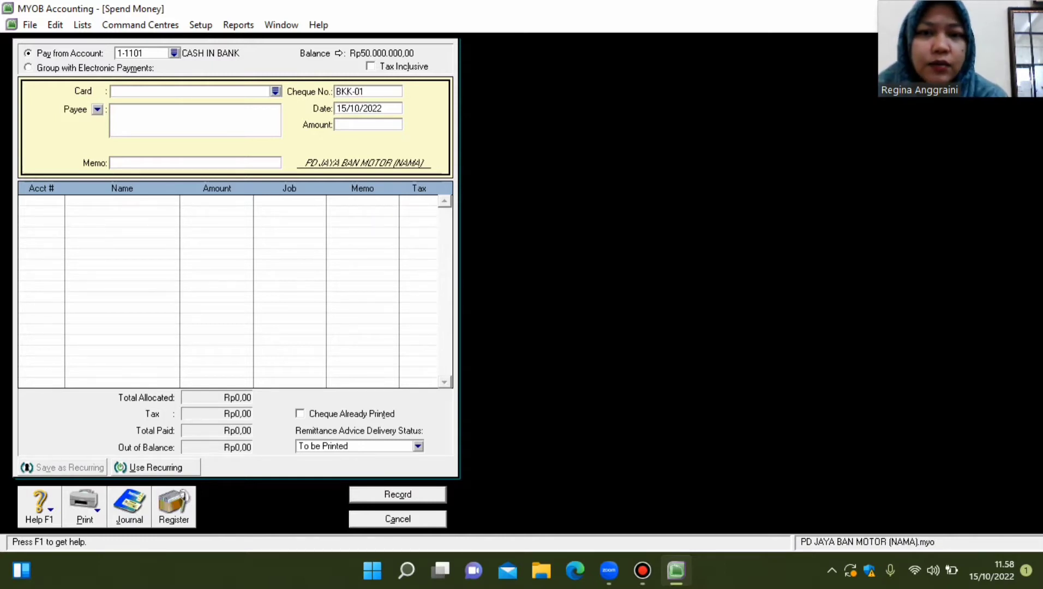
key(Tab)
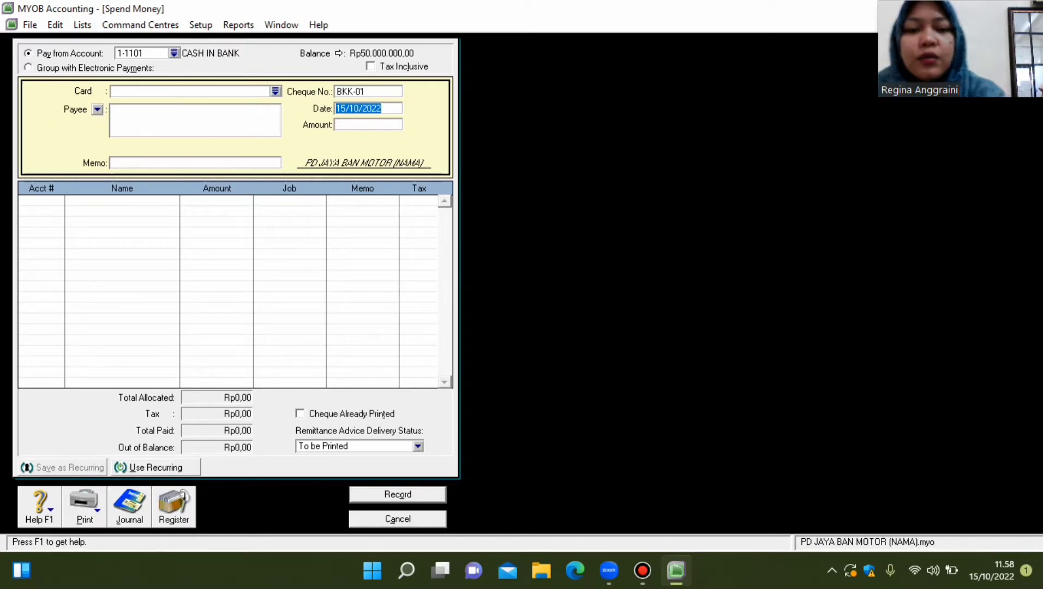
text(01/10)
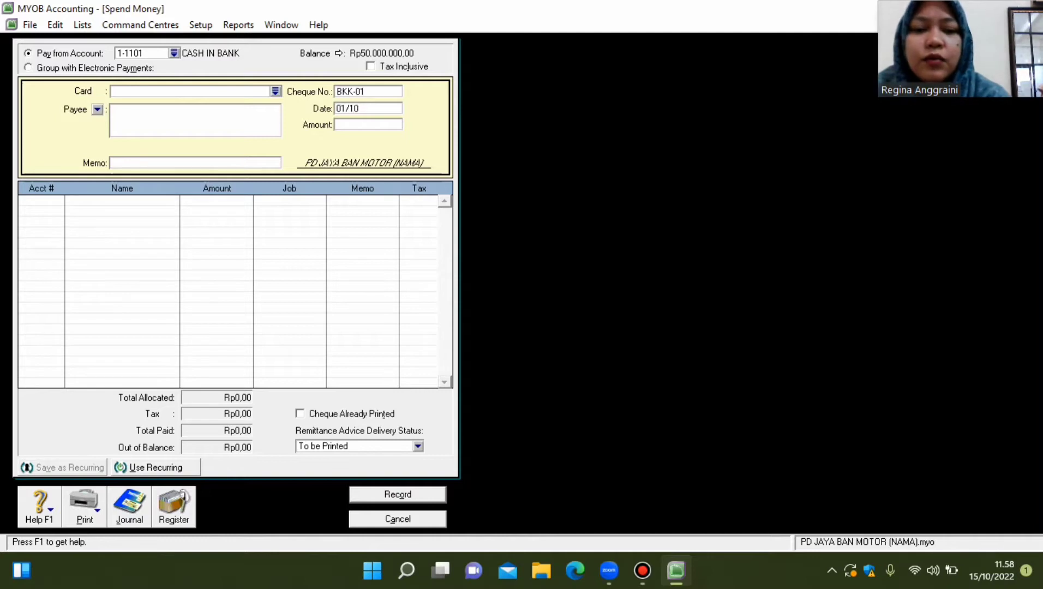
text(/2018)
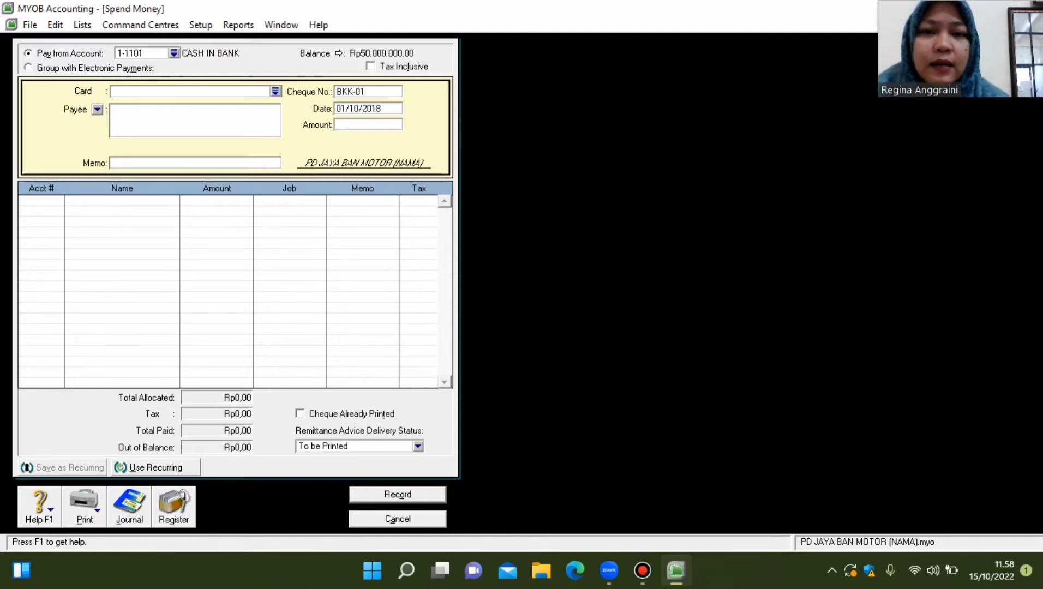
key(Tab)
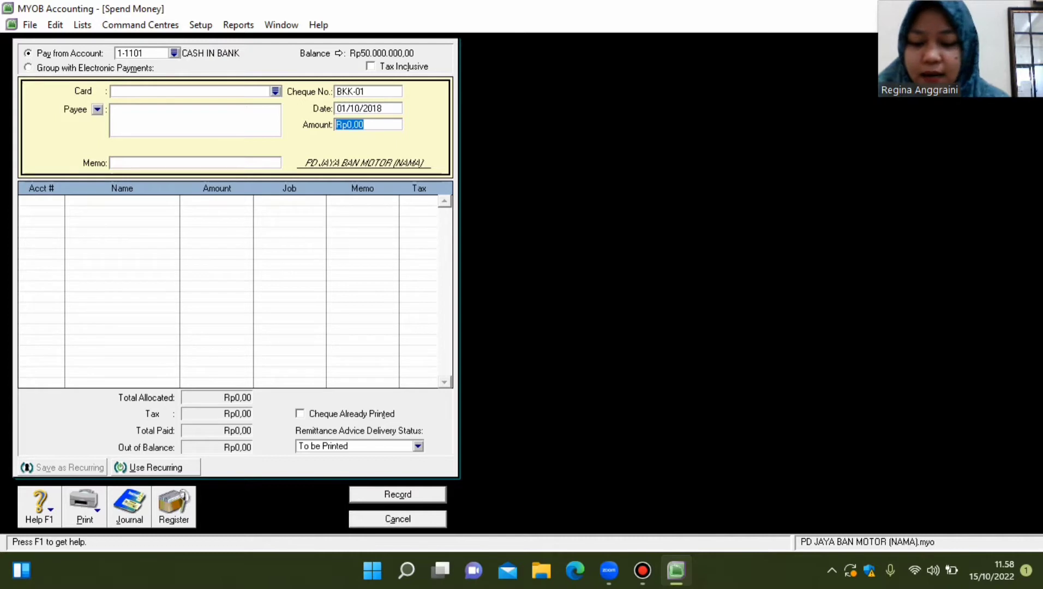
Enter a payment amount of Rp3.000.000 with the memo BAYAR GAJI SEPTEMBER.
text(3000)
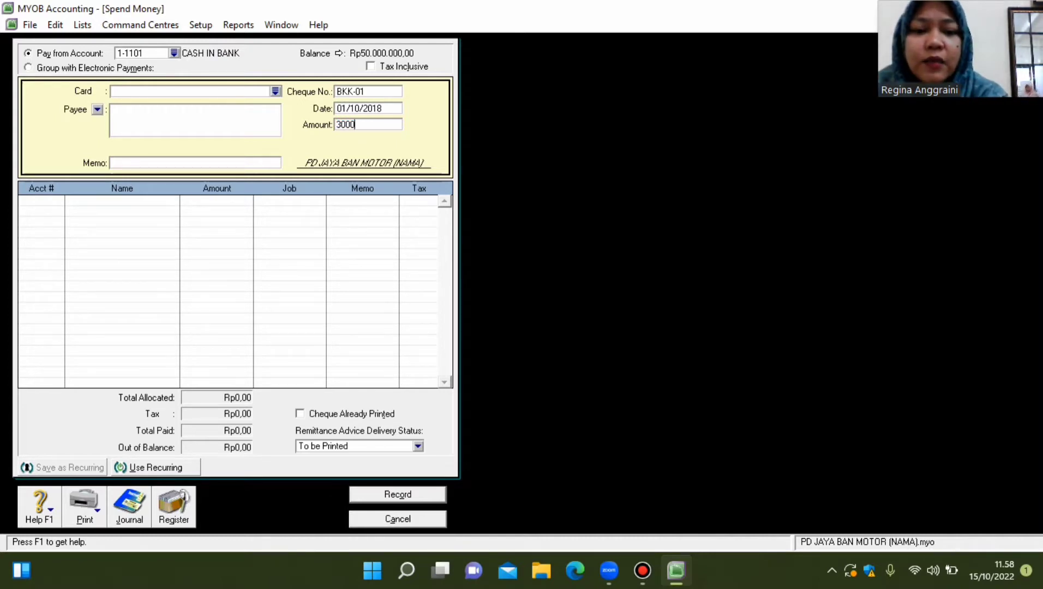
text(000)
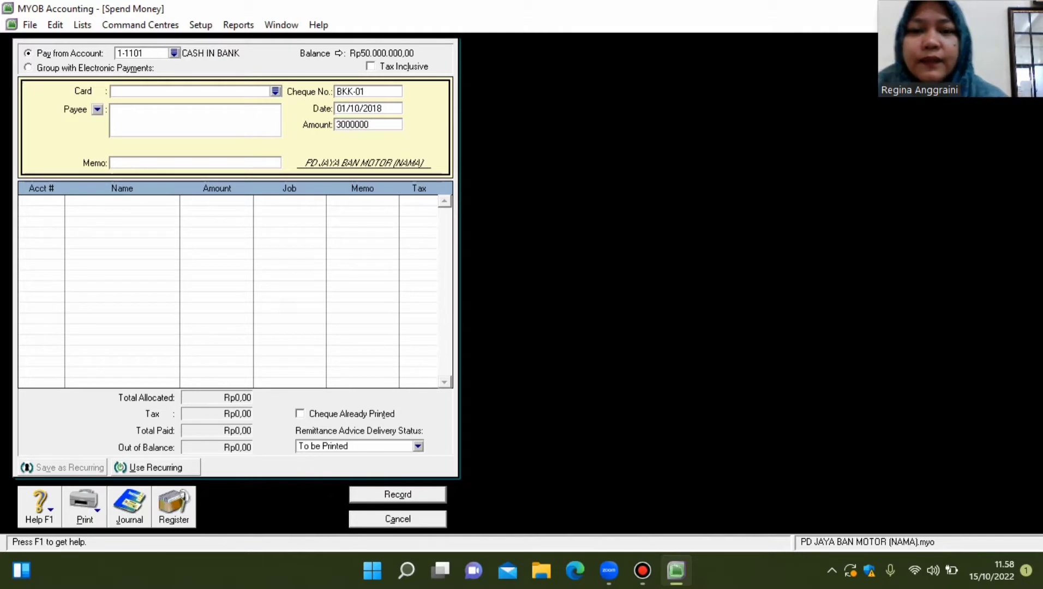
key(Tab)
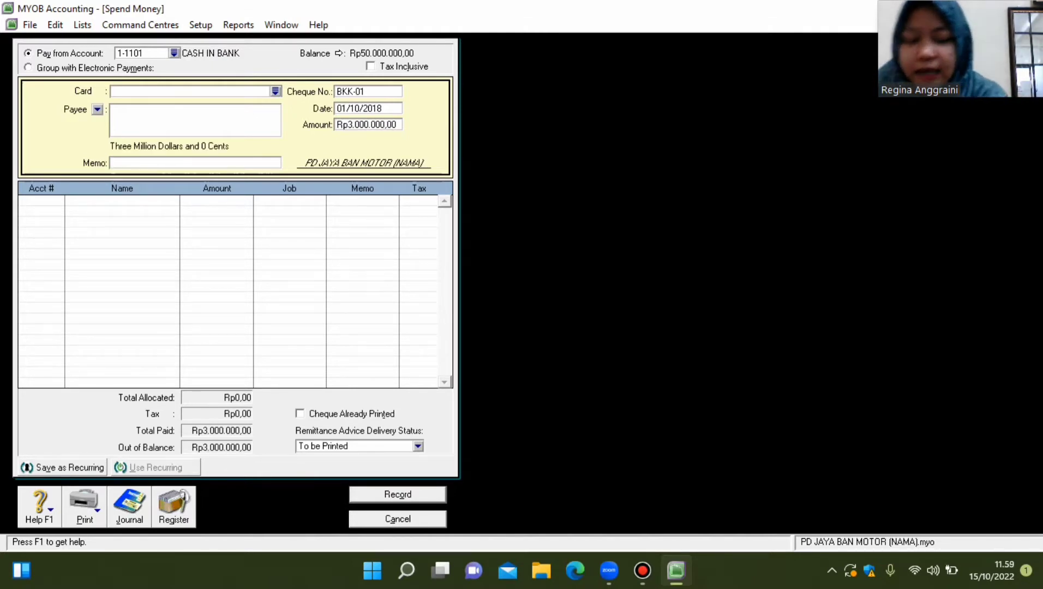
text(BAYAR)
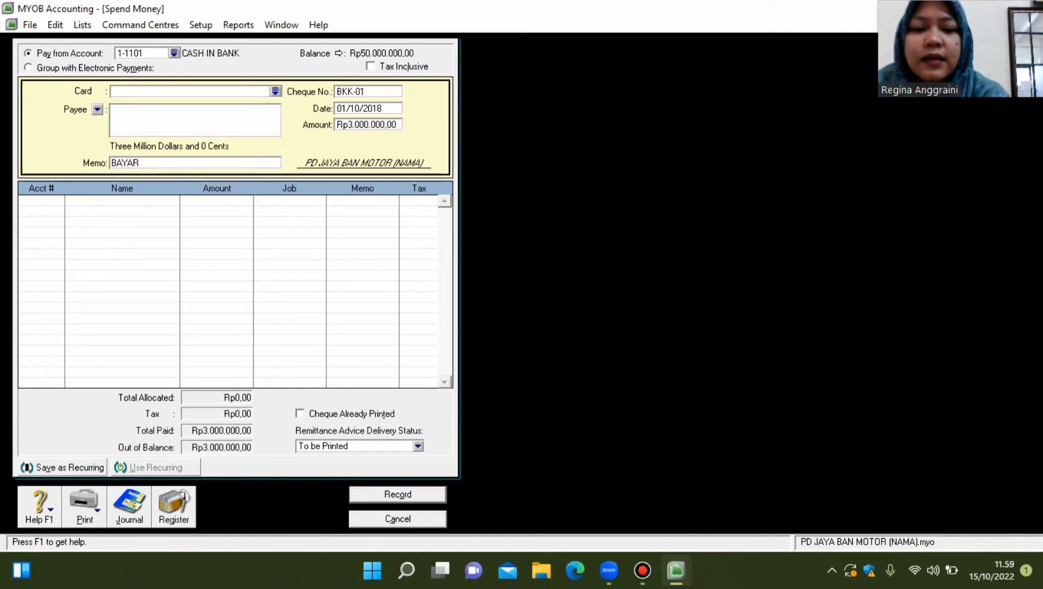
text( GAJI S)
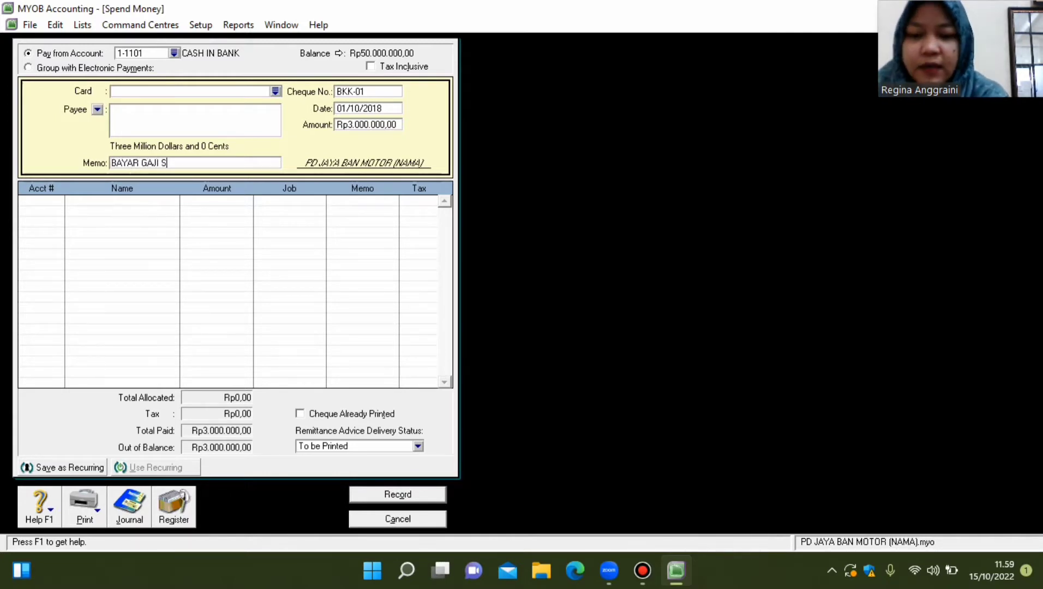
text(EPTEMBER)
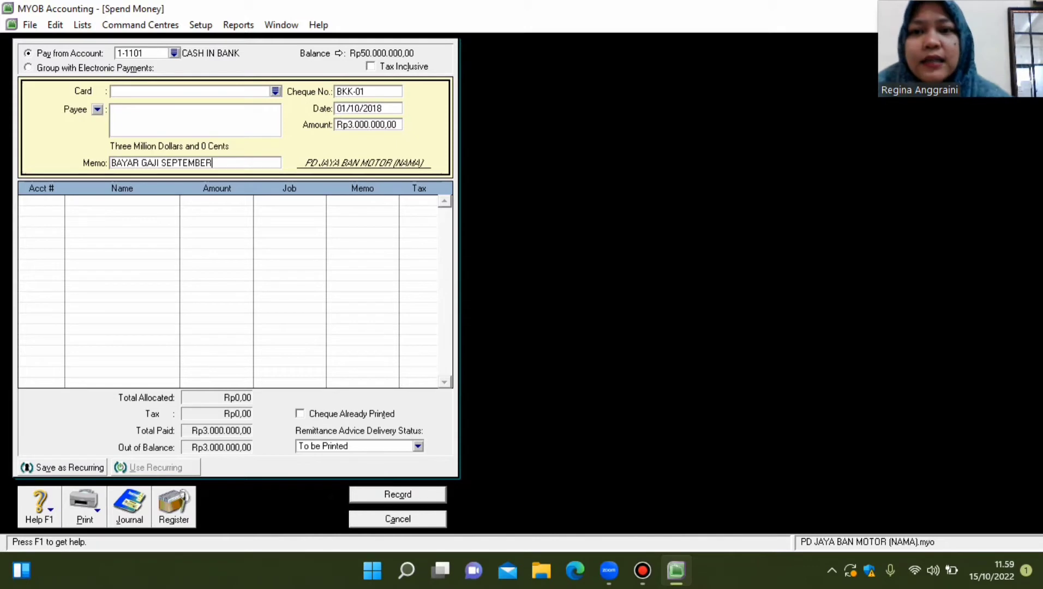
key(Tab)
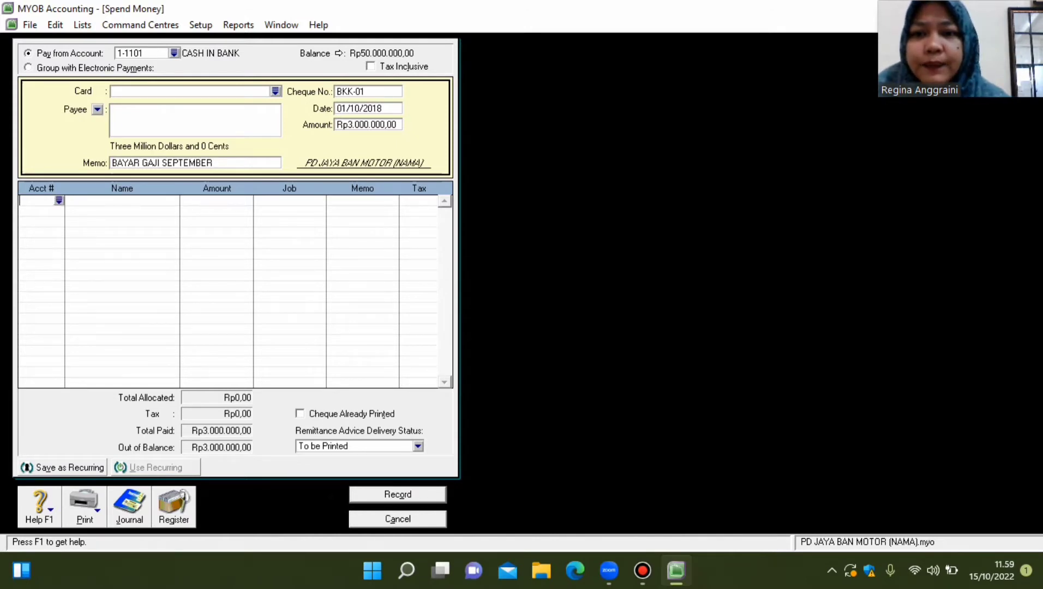
Allocate the full payment to account 2-1300, WAGE N SALARIES PAYABLE.
text(6)
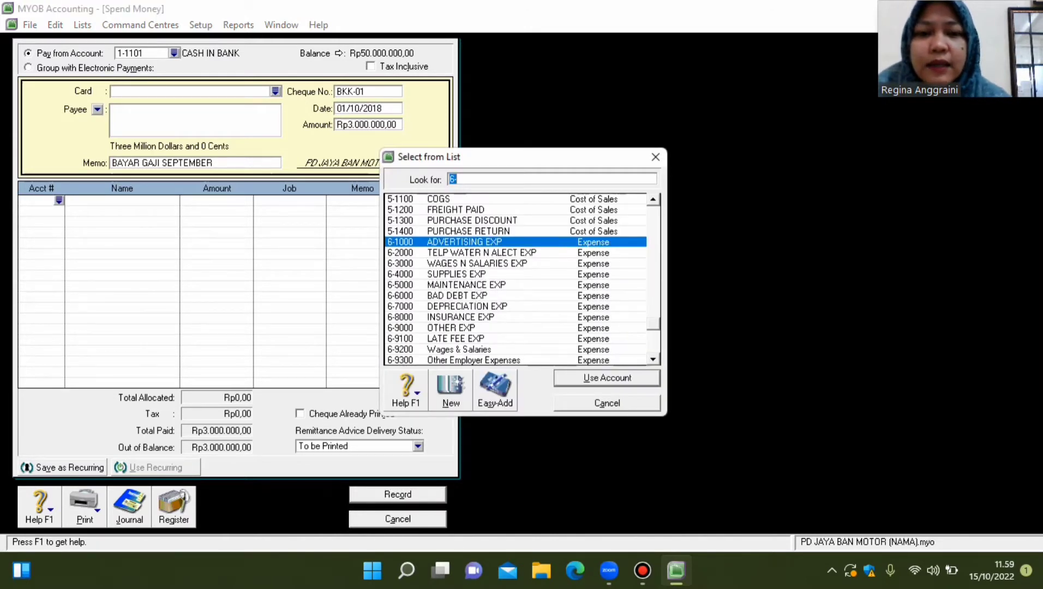
text(2)
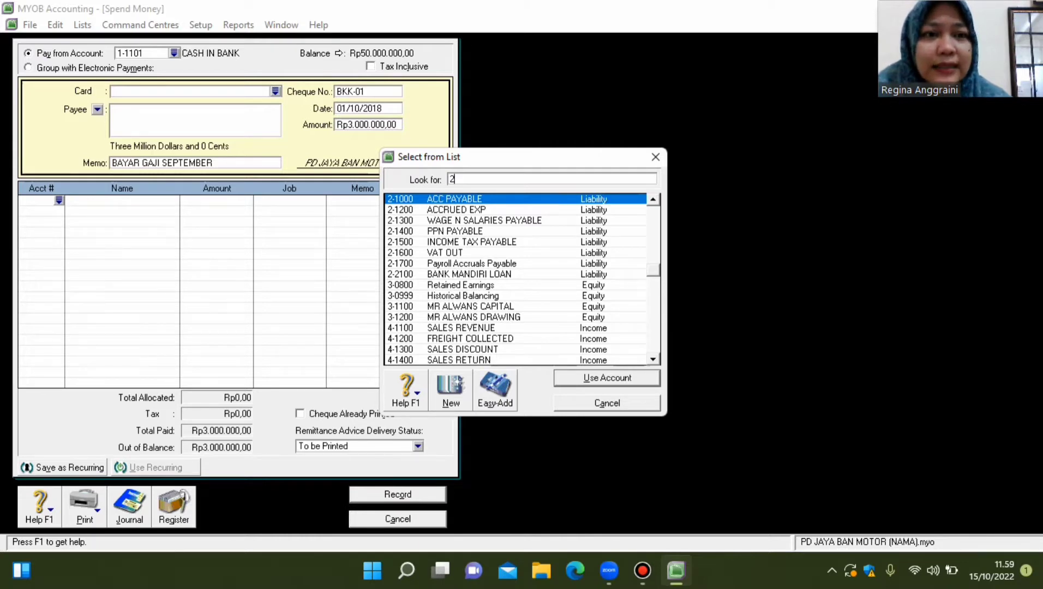
text(-1300)
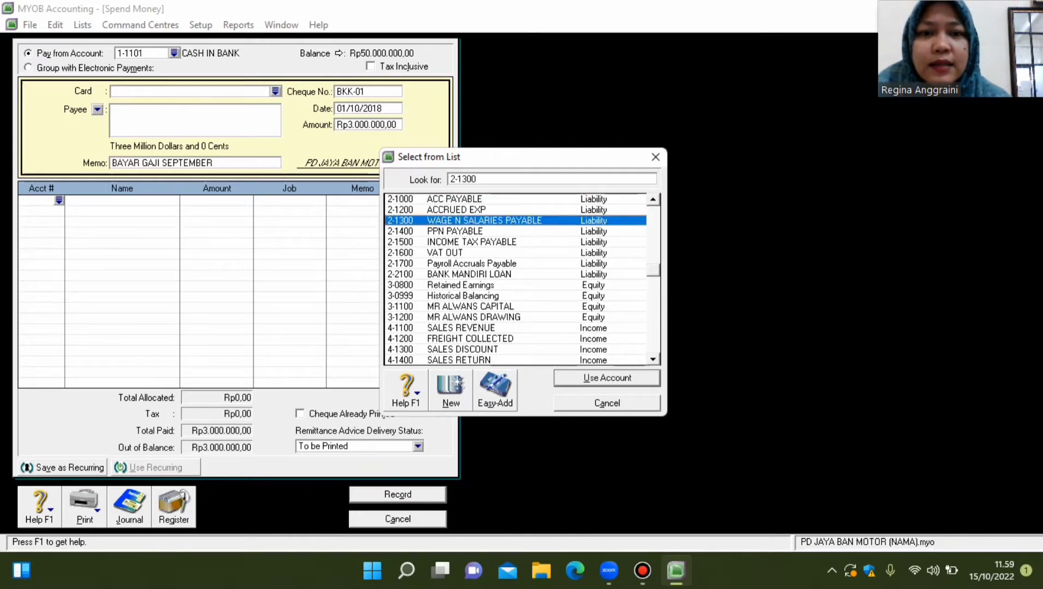
key(Return)
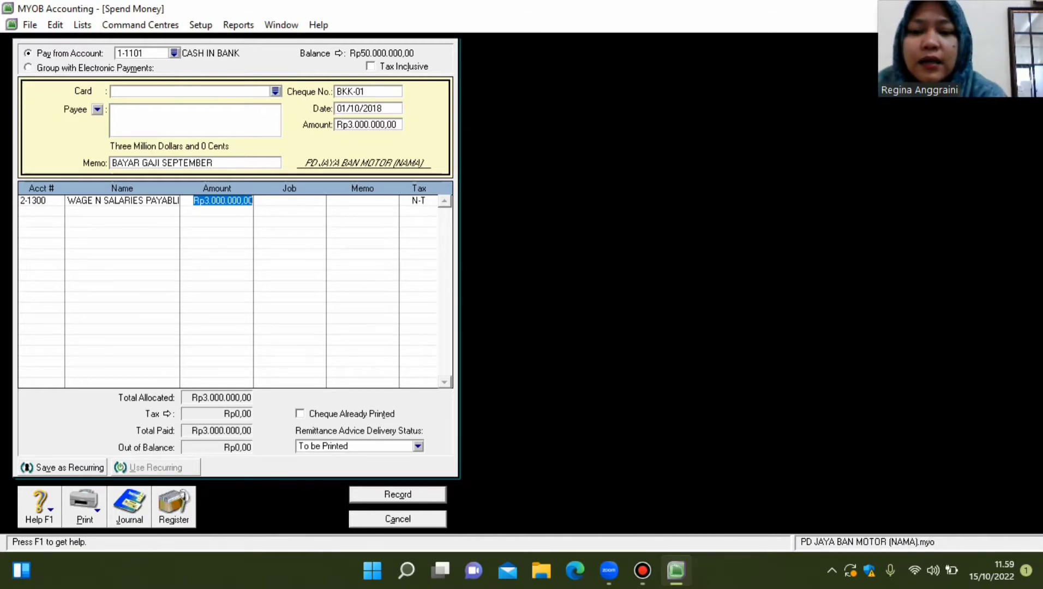
Check the recap of the September salary payment, record the transaction and leave the Spend Money form.
key(ctrl+r)
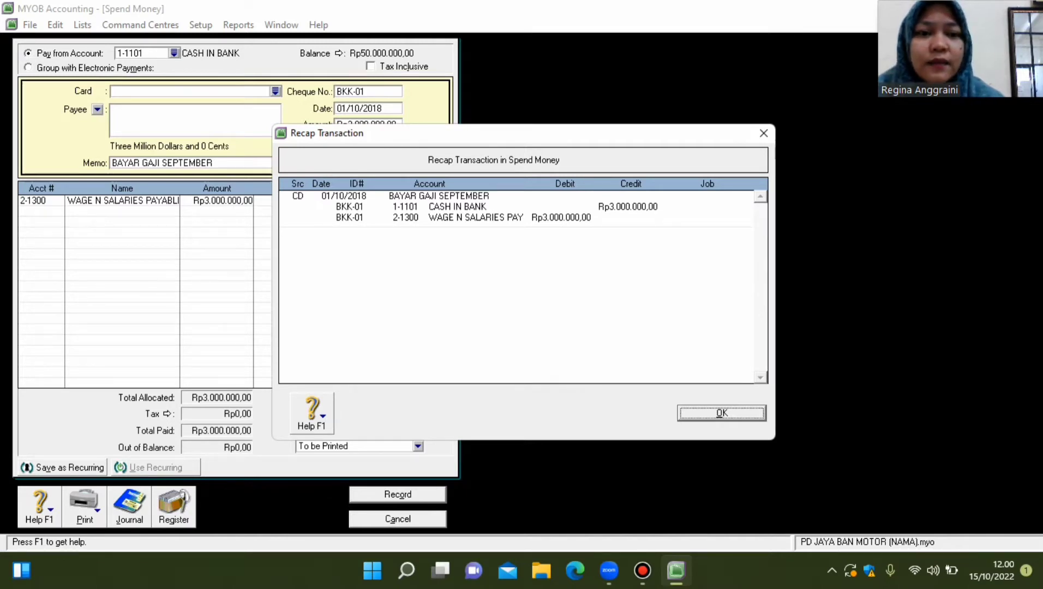
key(Return)
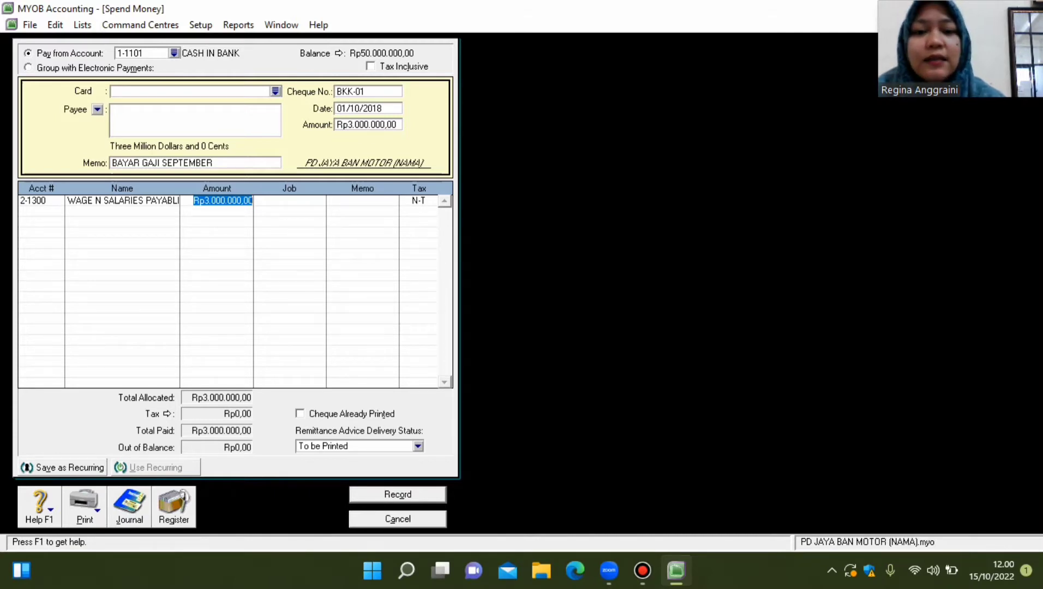
key(Return)
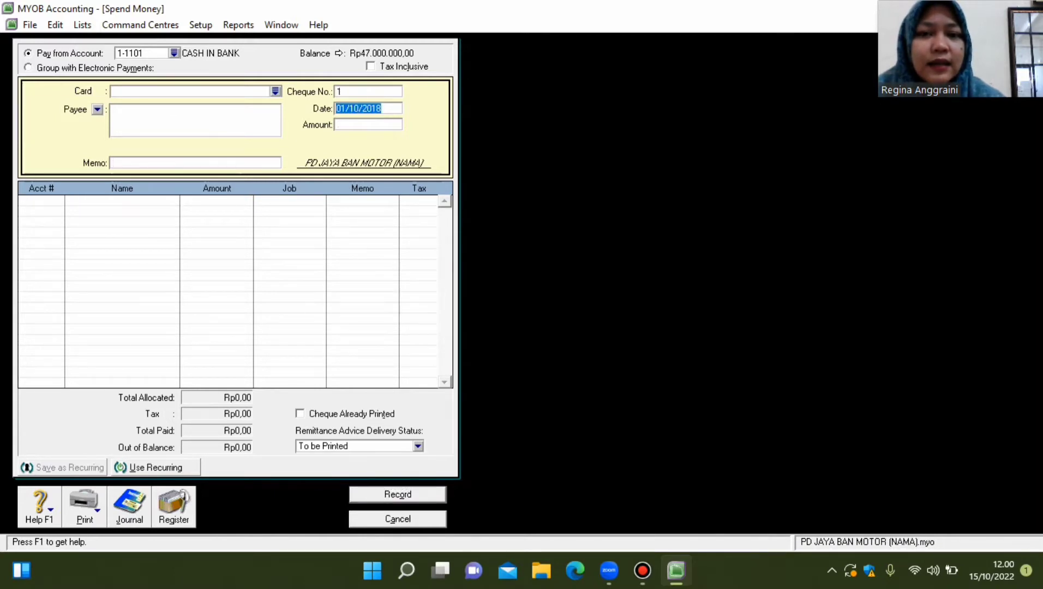
key(Escape)
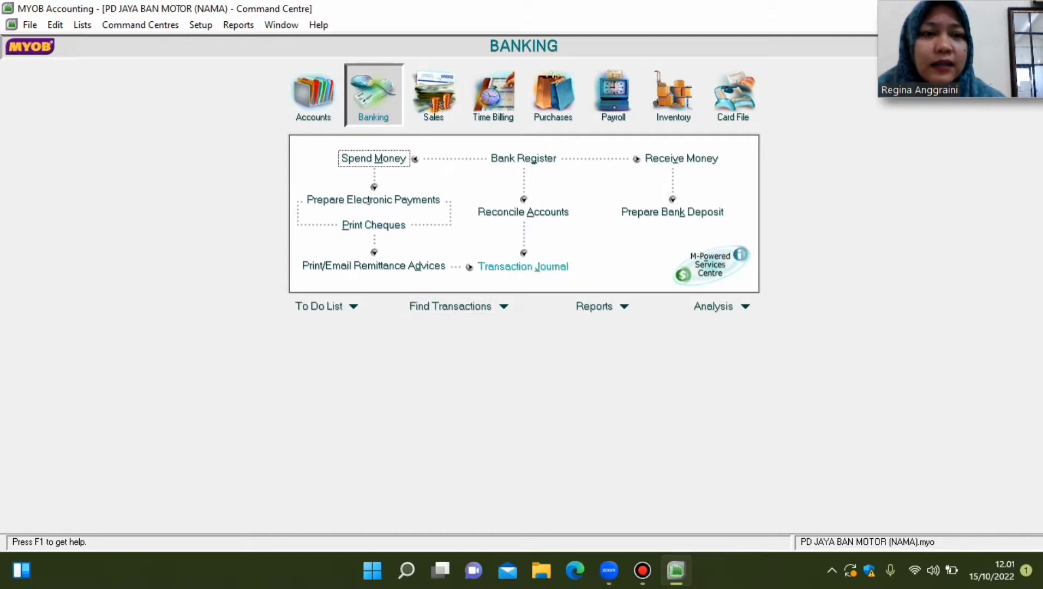
Open the Transaction Journal and look through its journal categories, from General to Purchases and Inventory, ending on the view of all transactions.
click(523, 266)
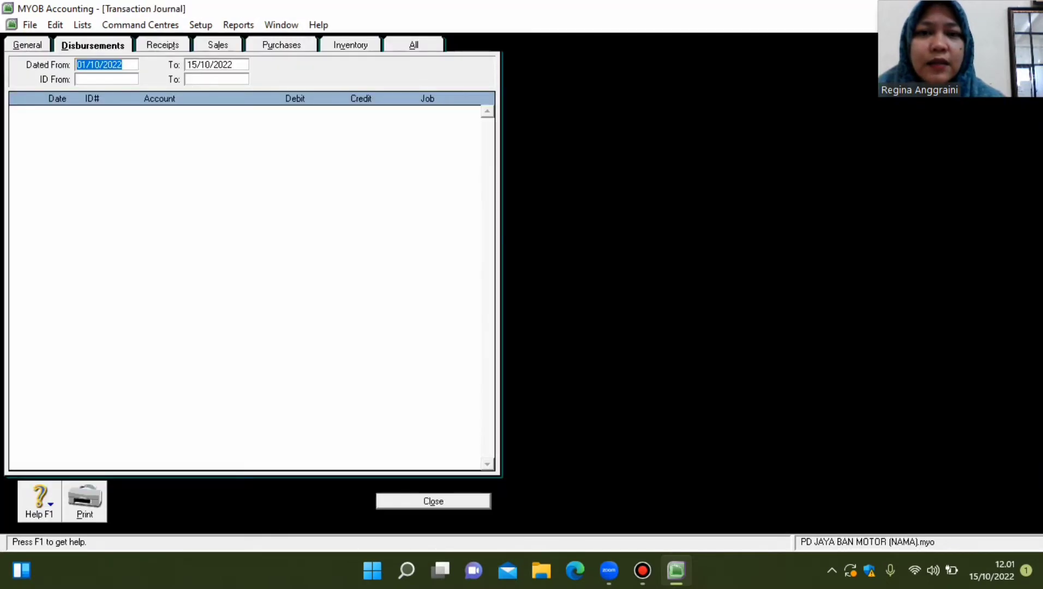
click(414, 45)
click(28, 45)
click(92, 45)
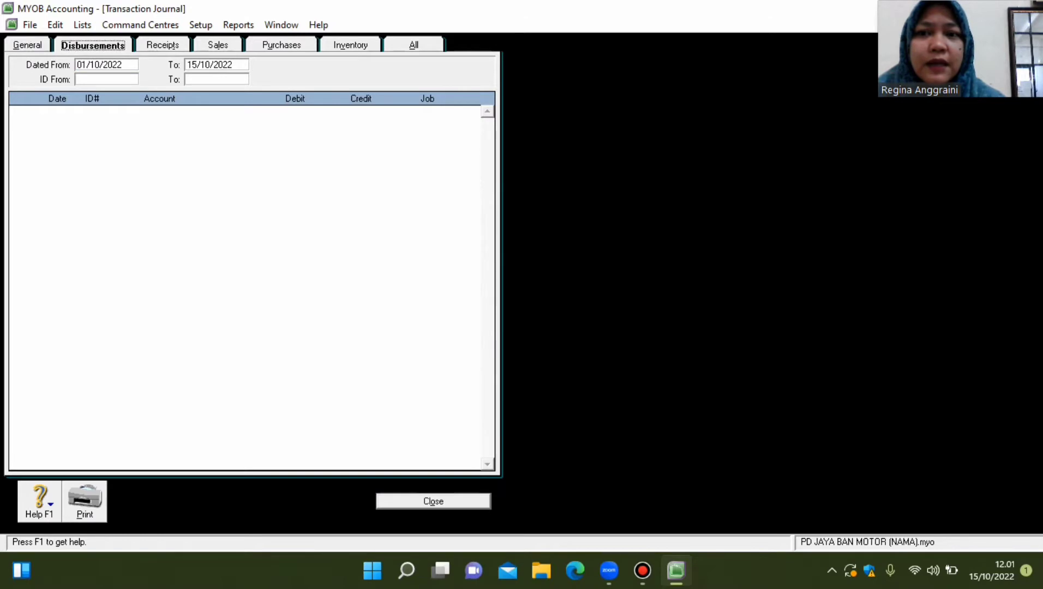
click(163, 46)
click(27, 45)
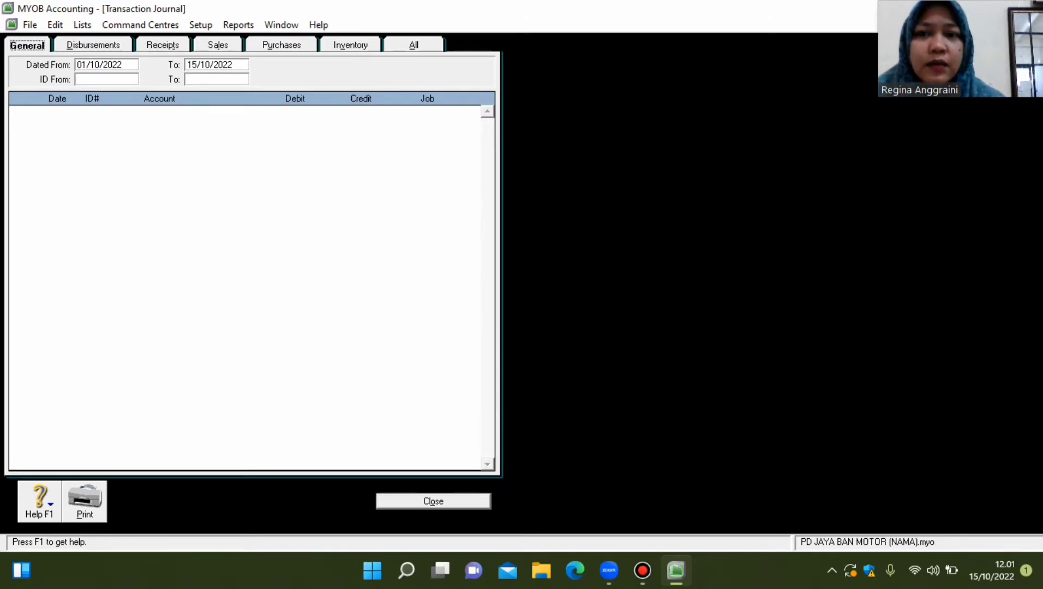
key(Right)
key(Right)
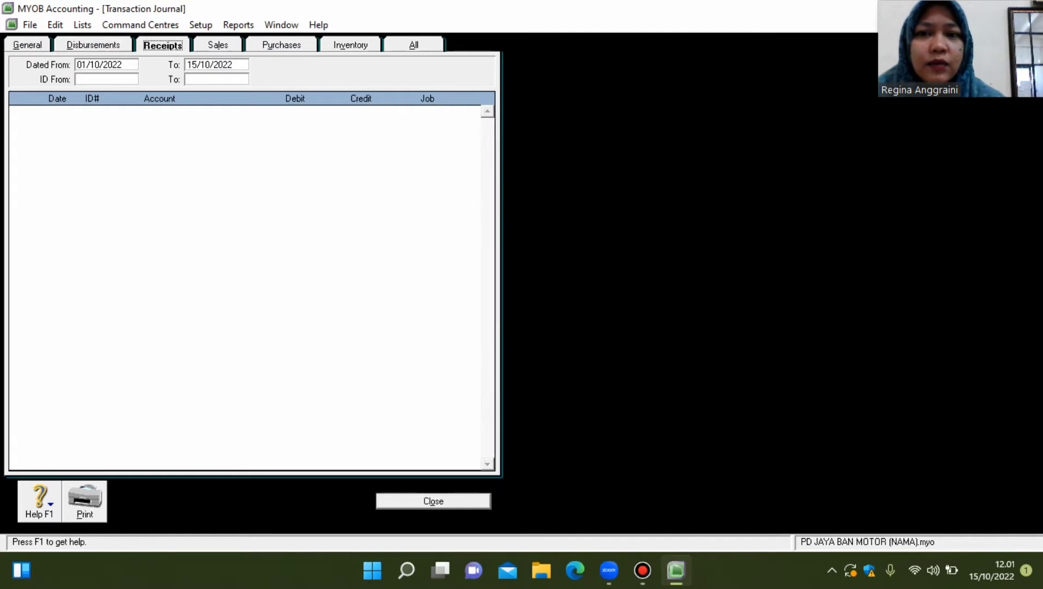
key(Right)
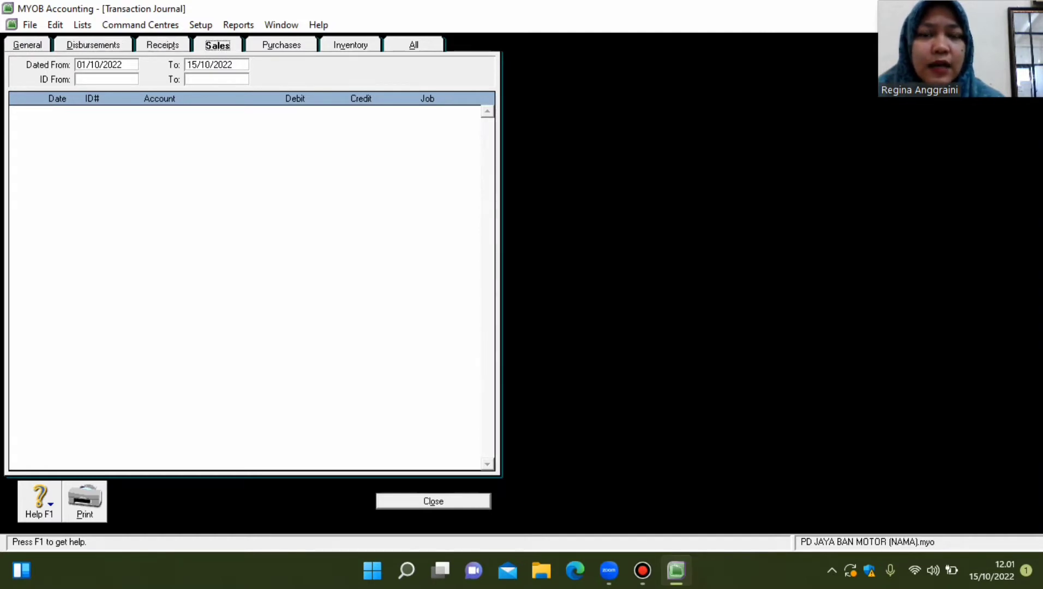
key(Right)
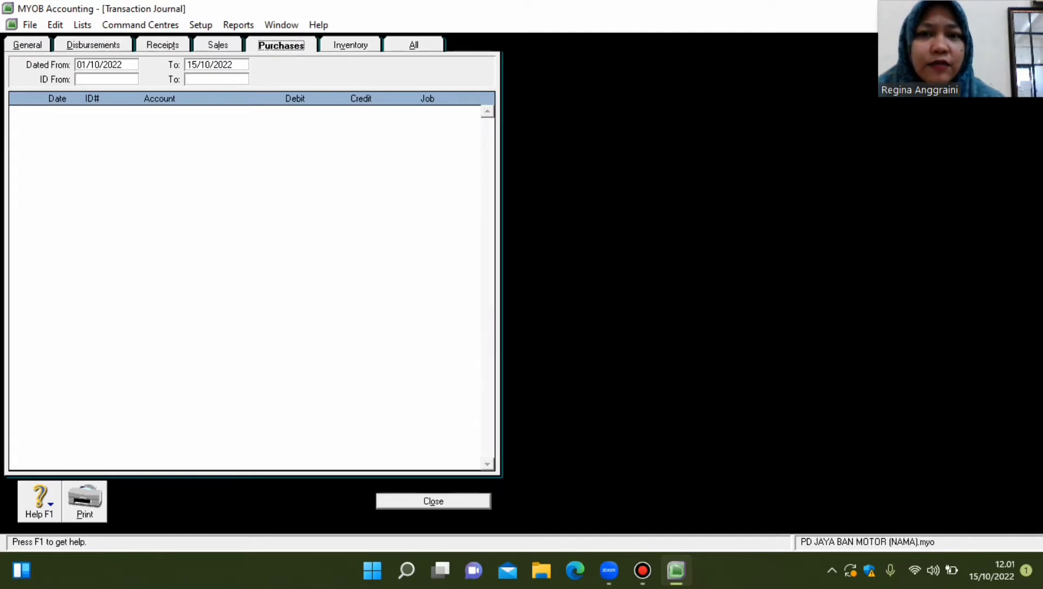
key(Right)
key(Right)
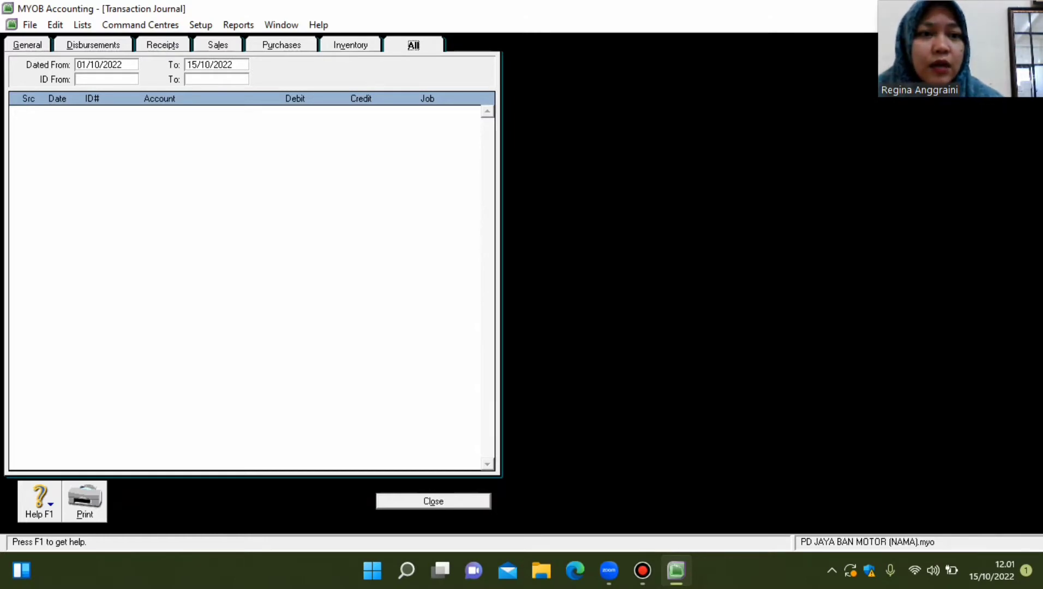
Set the journal's date range from 01/01/2018 to 31/12/2018 to list all transactions of that year.
click(122, 64)
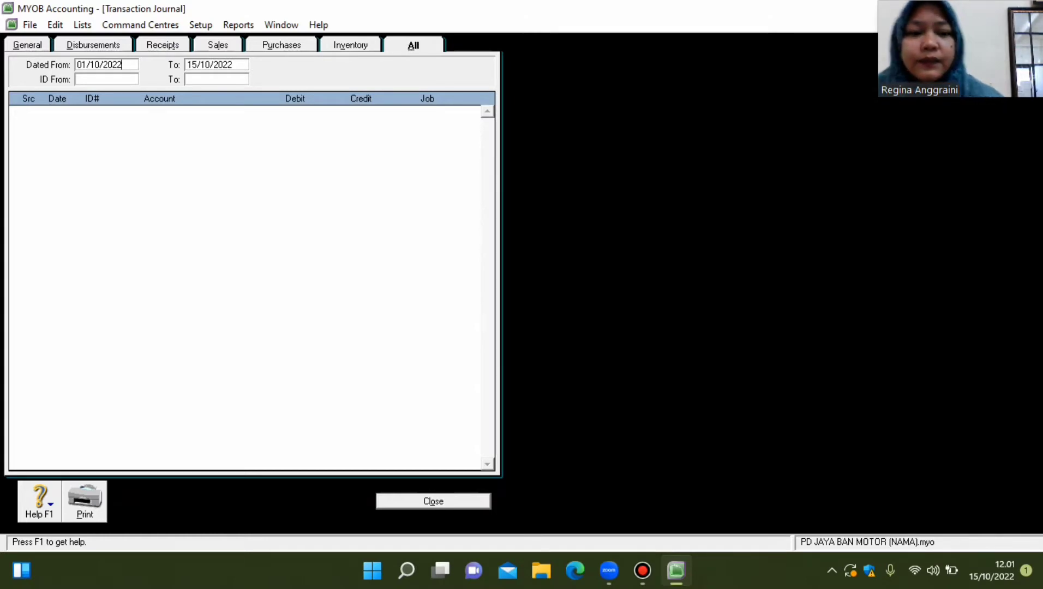
key(BackSpace)
key(BackSpace)
key(BackSpace)
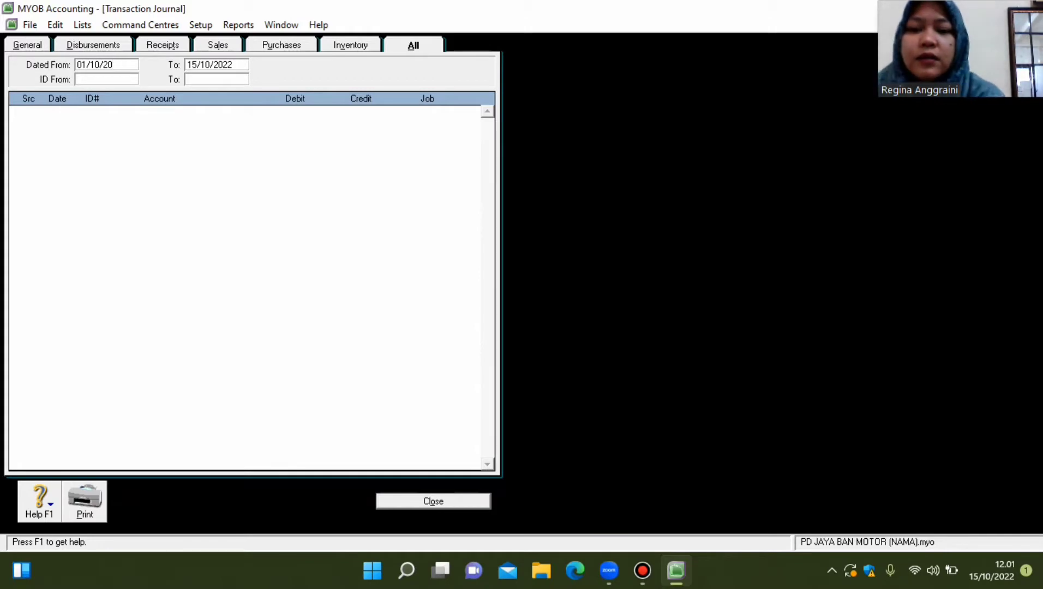
text(018)
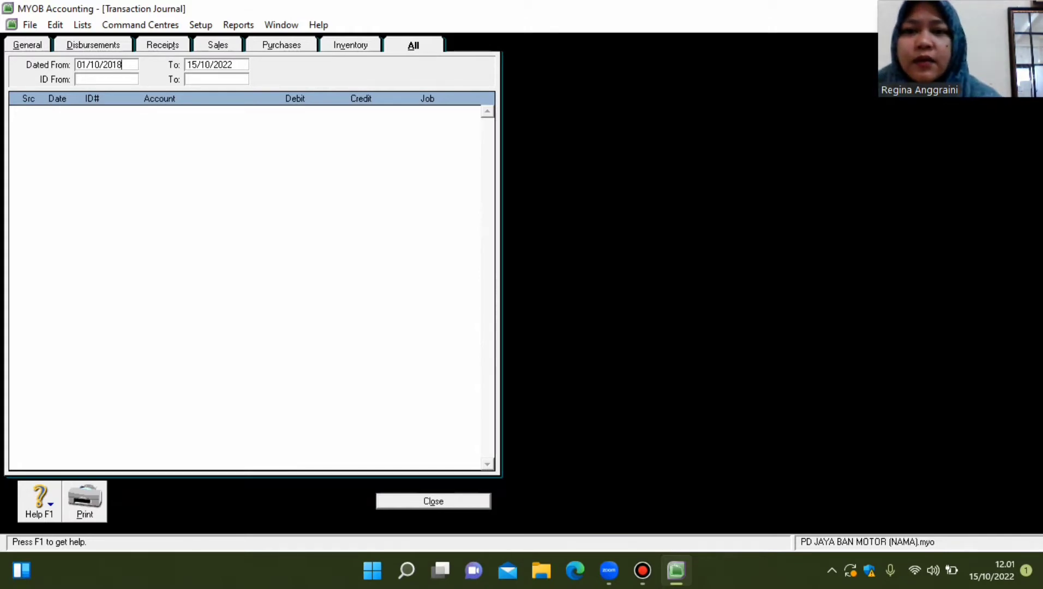
click(99, 65)
key(BackSpace)
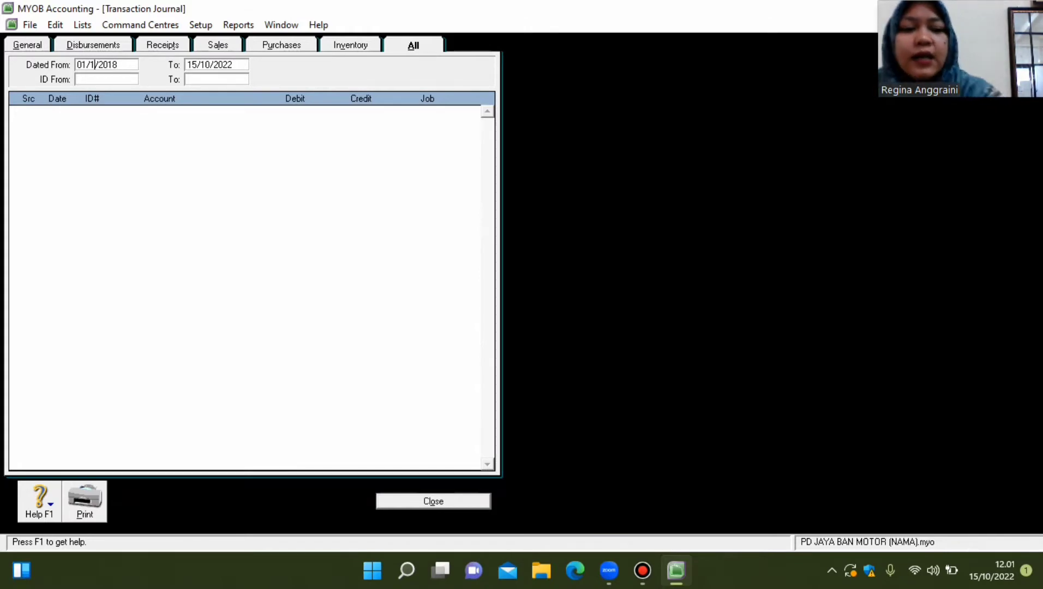
key(Tab)
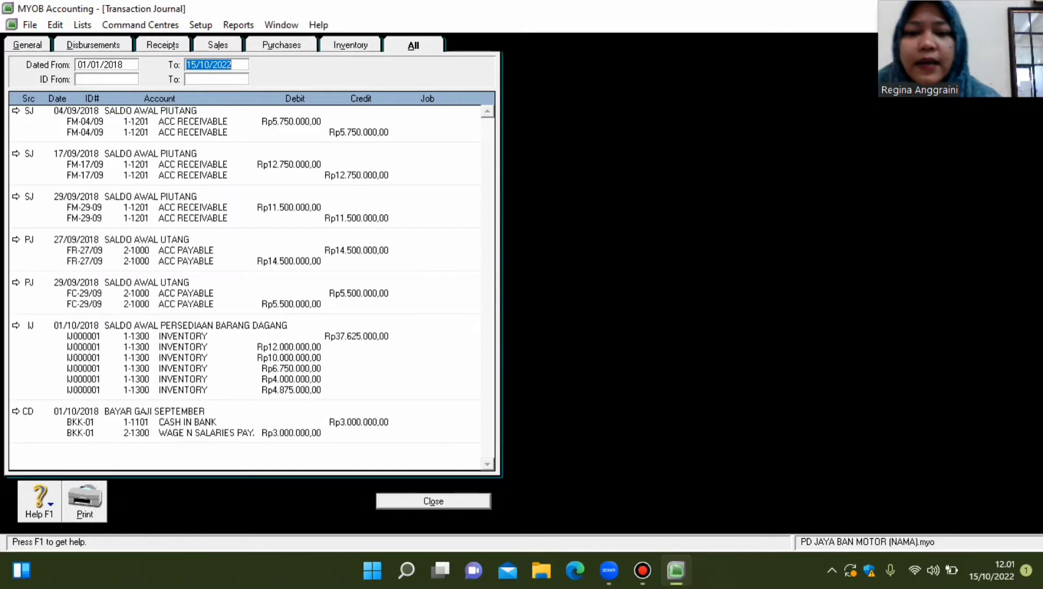
text(31/12/2018)
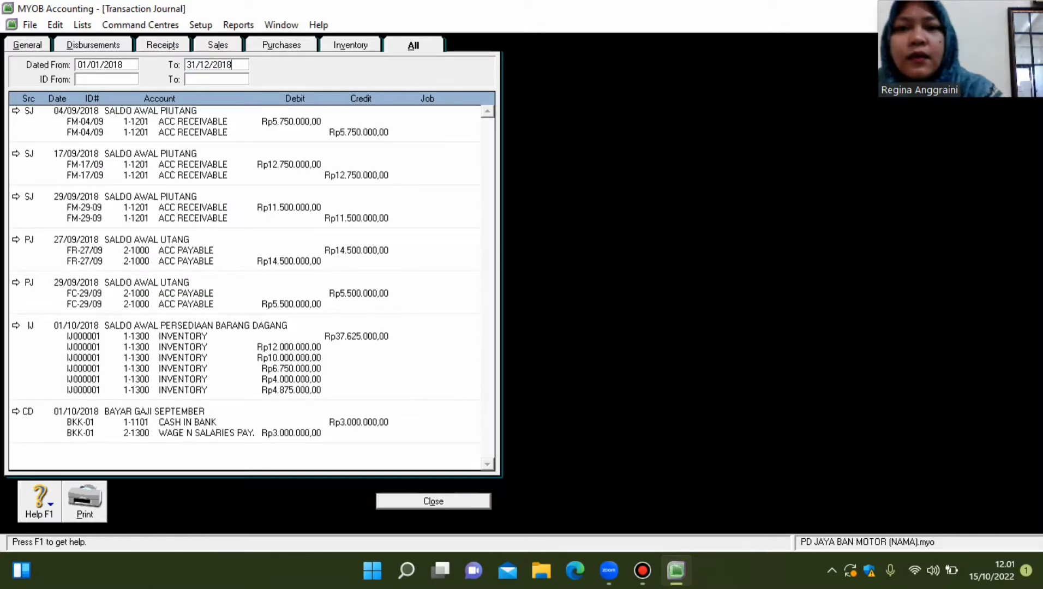
click(77, 79)
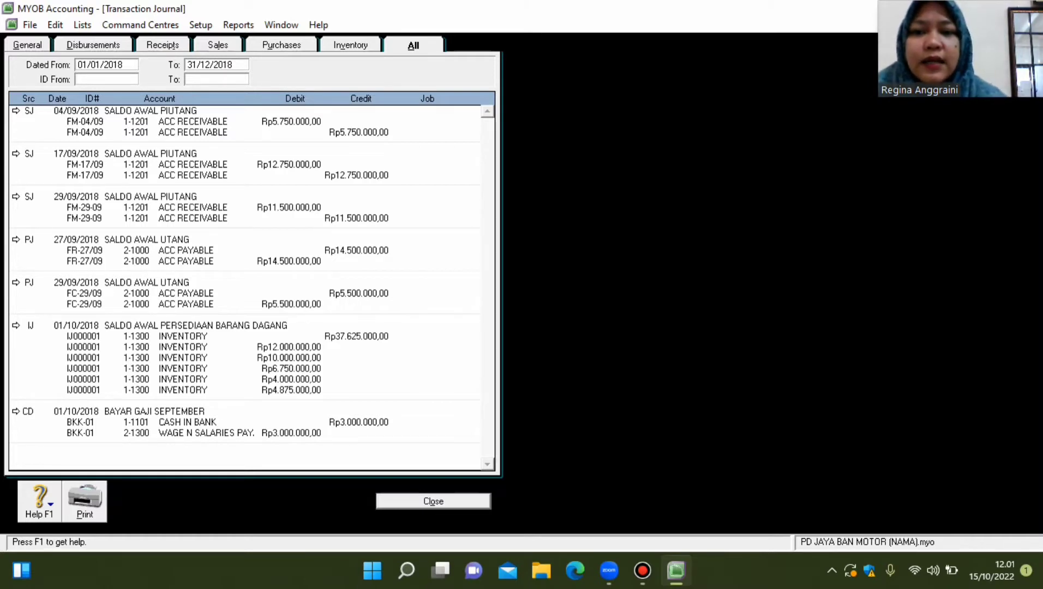
Open the BAYAR GAJI SEPTEMBER entry from the journal to review its payment details, and return to the Banking command centre.
click(16, 412)
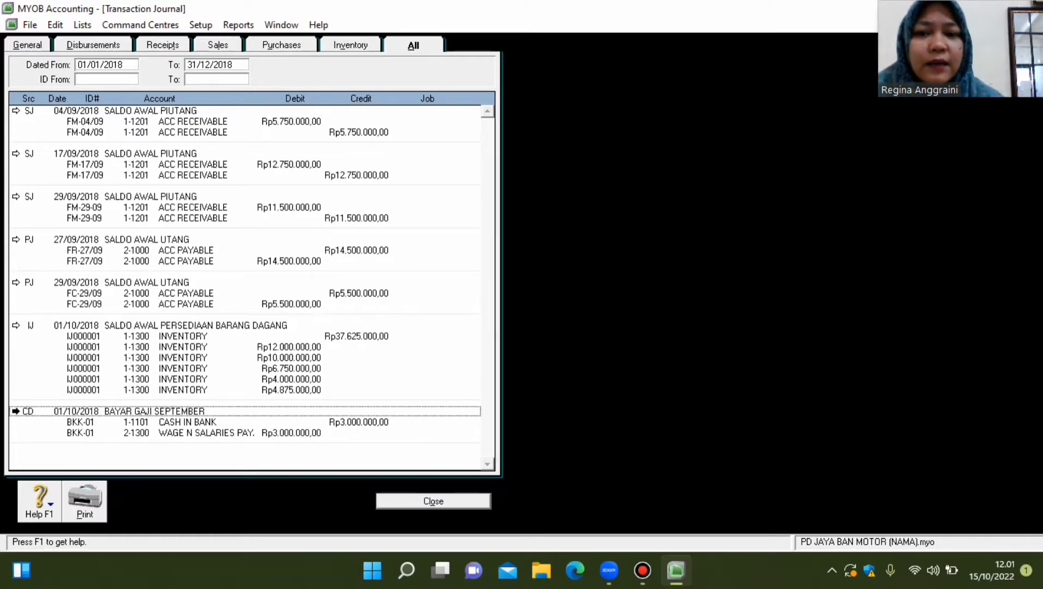
key(Escape)
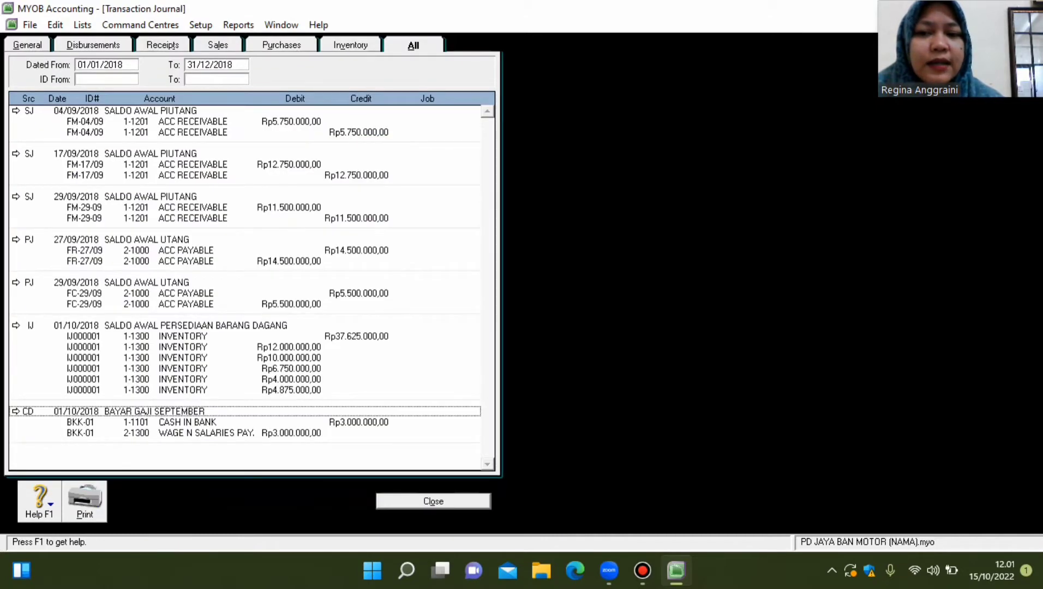
click(16, 411)
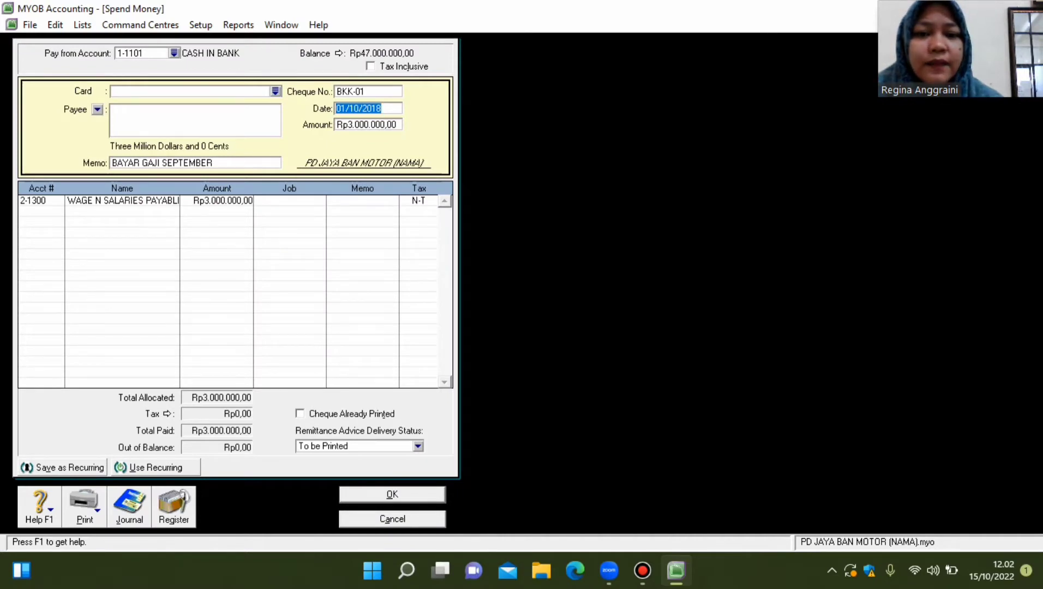
key(Escape)
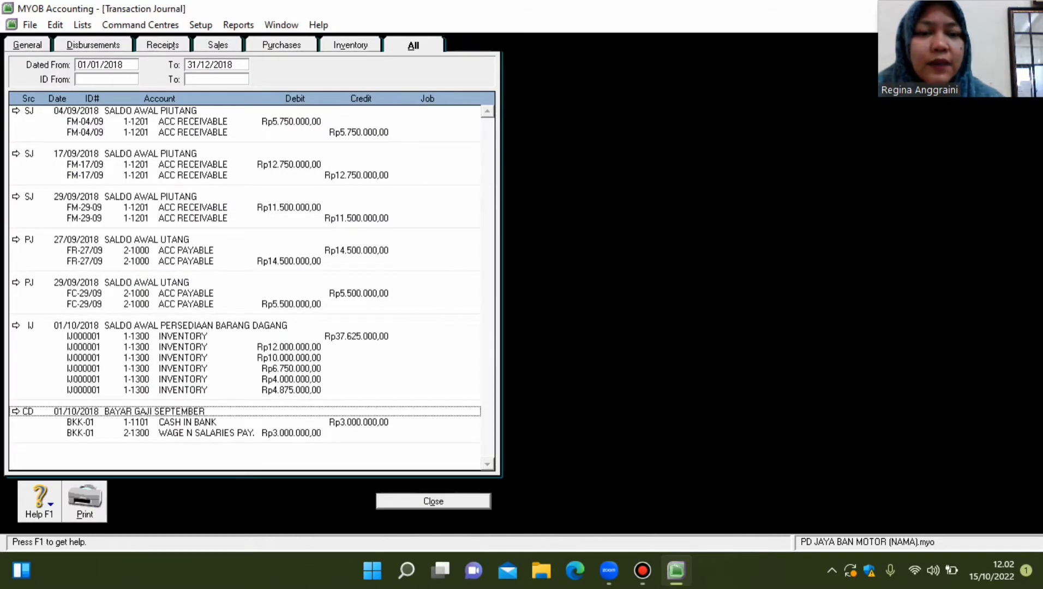
key(Escape)
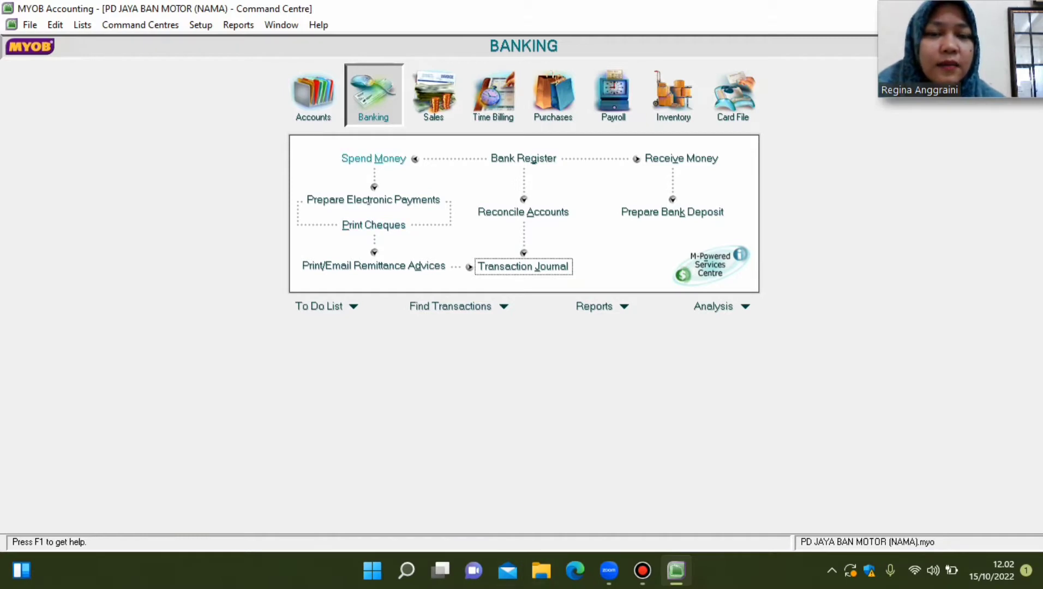
Start a new Spend Money payment and choose 1-1102 PETTY CASH as the account to pay from.
click(374, 158)
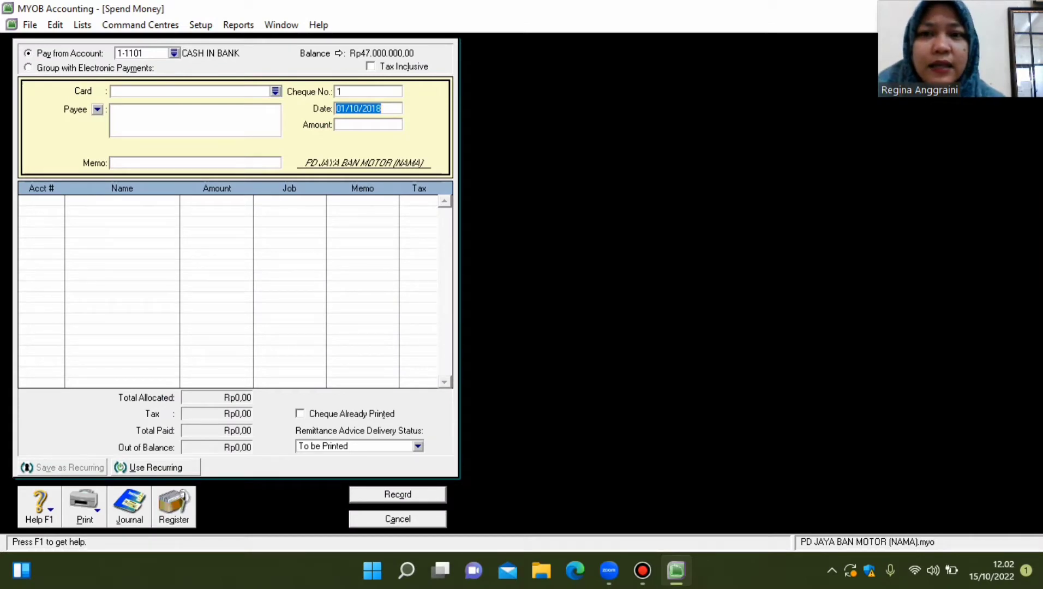
click(174, 53)
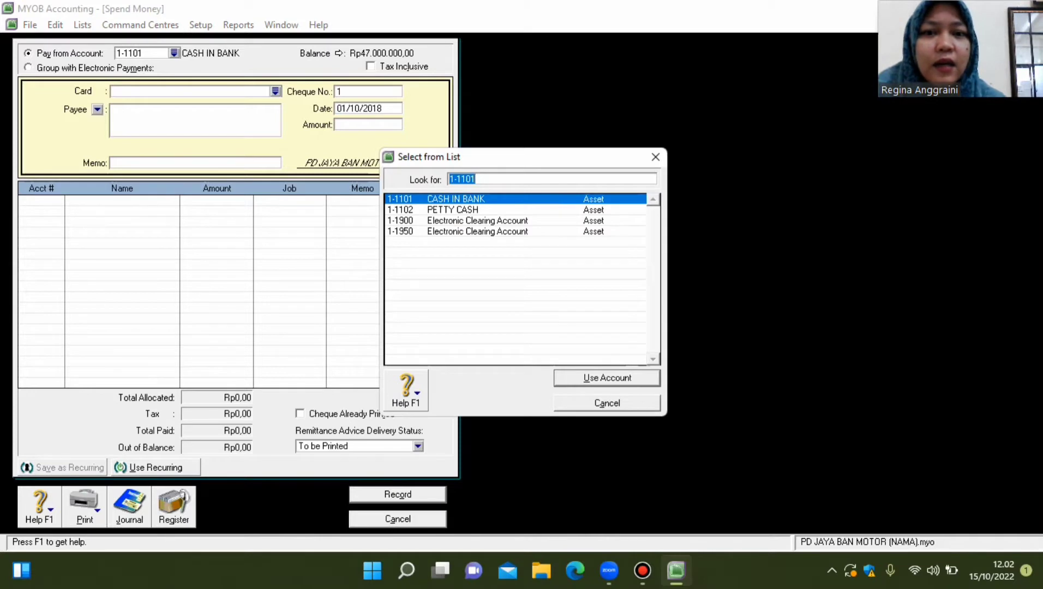
key(Tab)
key(Down)
key(Return)
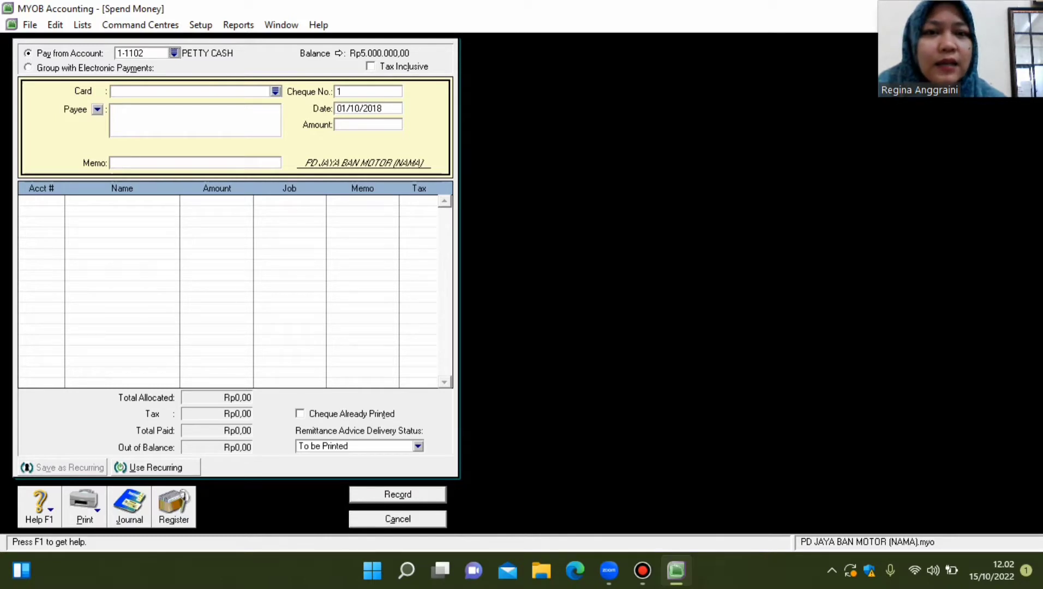
Set the petty cash payment's cheque number to VKK-01 and keep the date 01/10/2018.
click(367, 92)
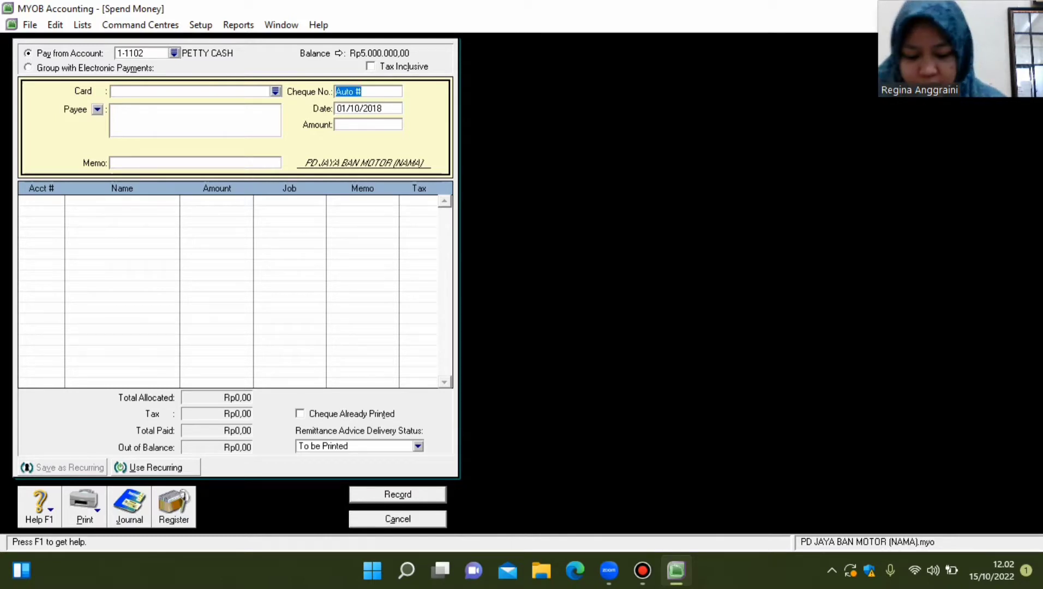
text(VKK)
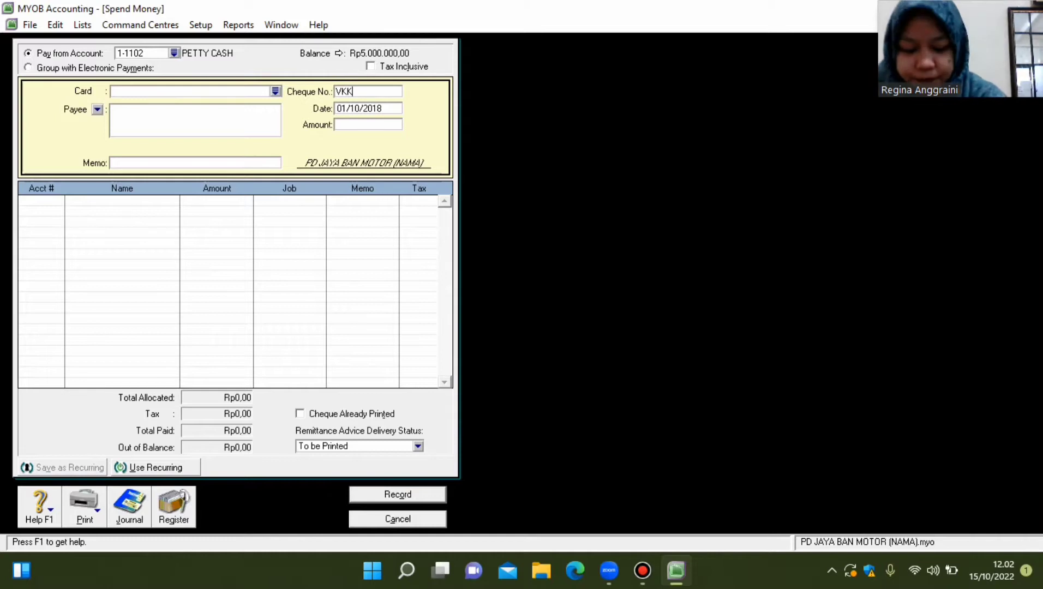
text(-01)
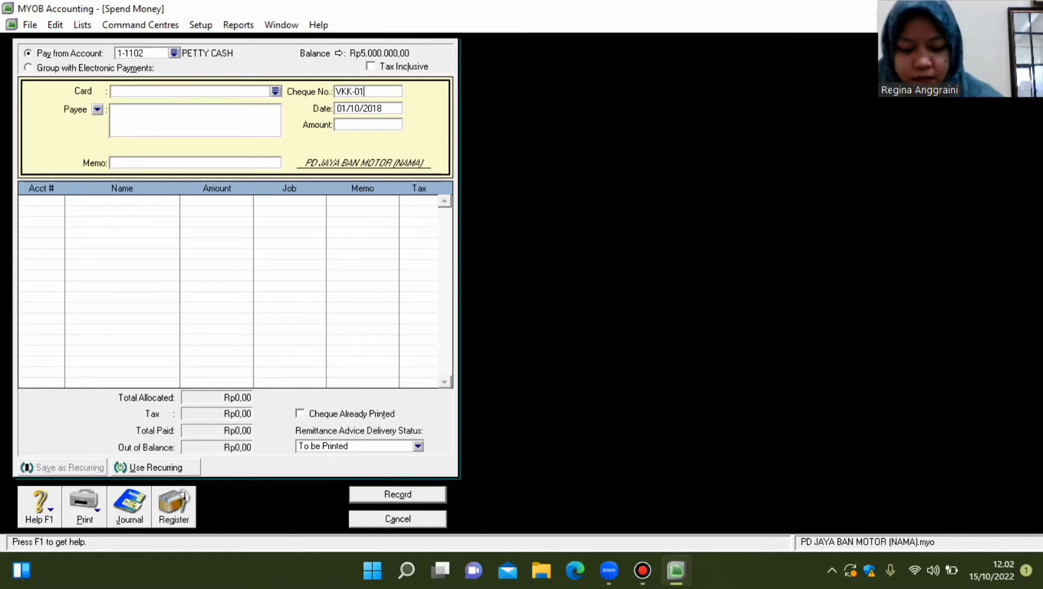
key(Tab)
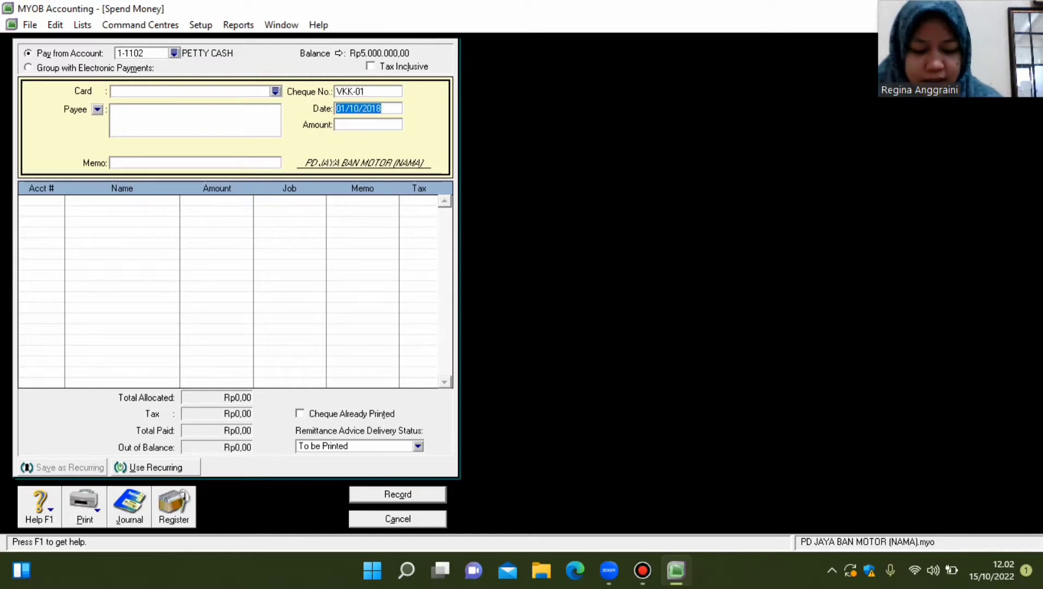
key(Tab)
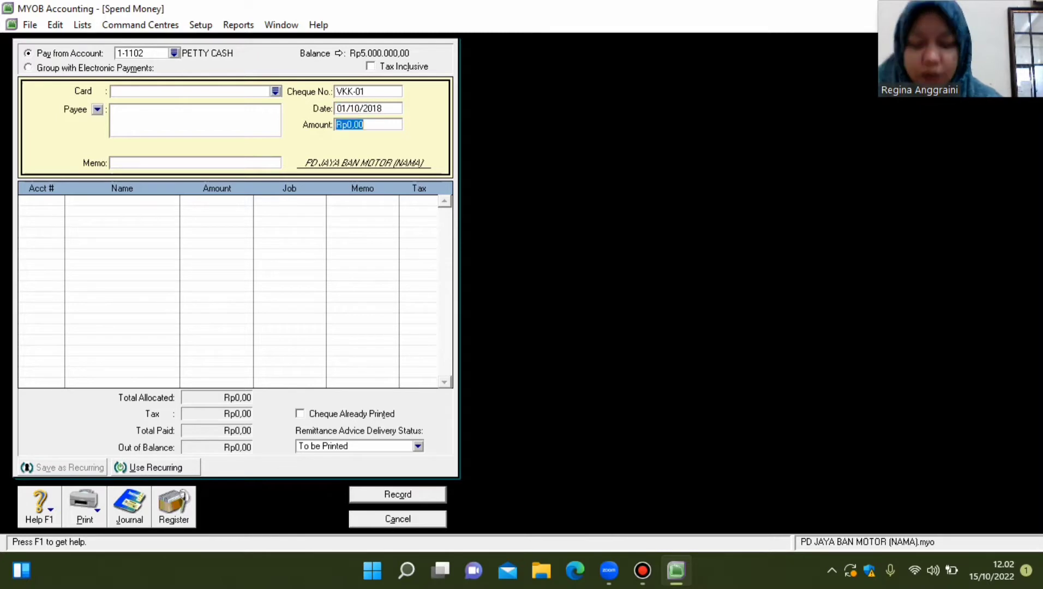
Enter a payment amount of Rp100.000 with the memo BAYAR TELPON SEPTEMBER.
text(100000)
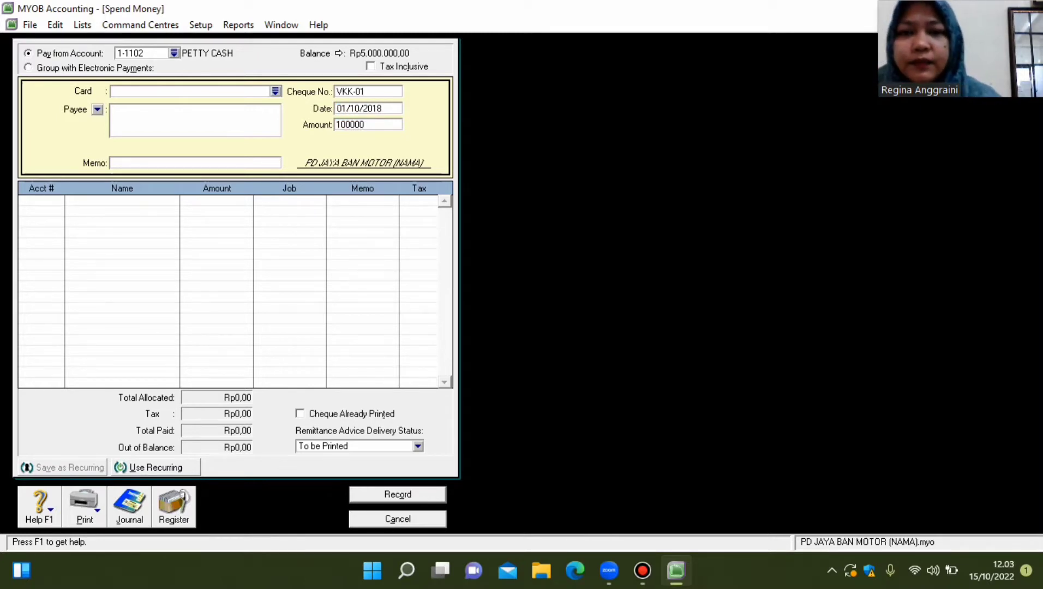
key(Tab)
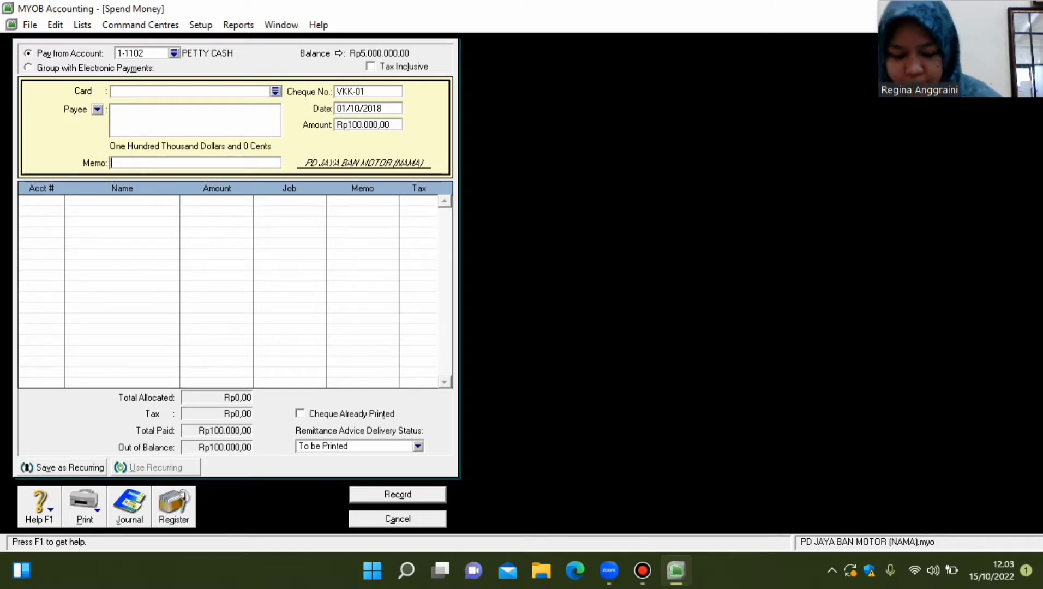
text(BAYAR )
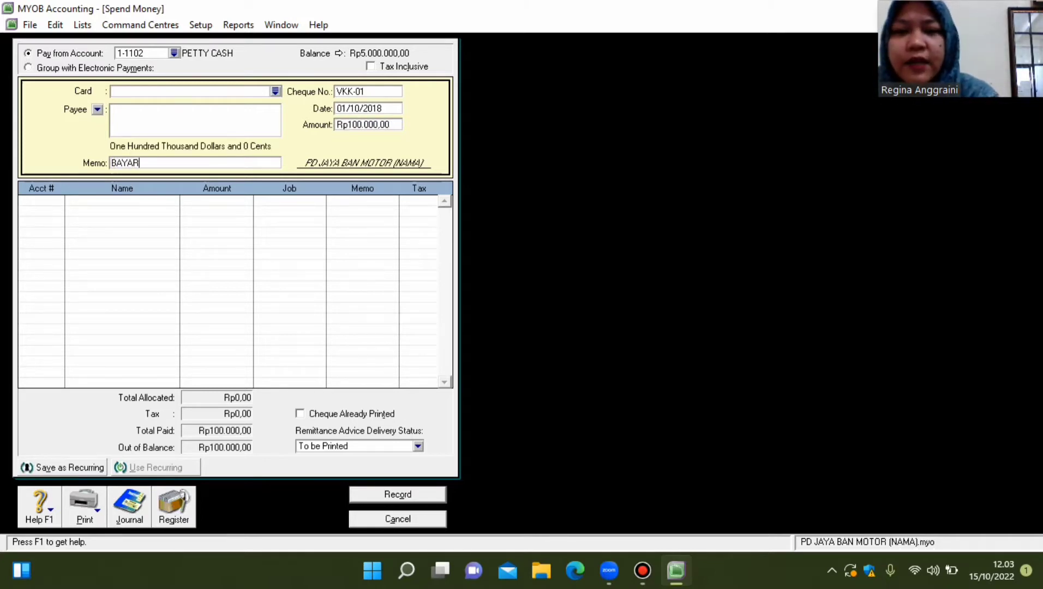
text(TELPON)
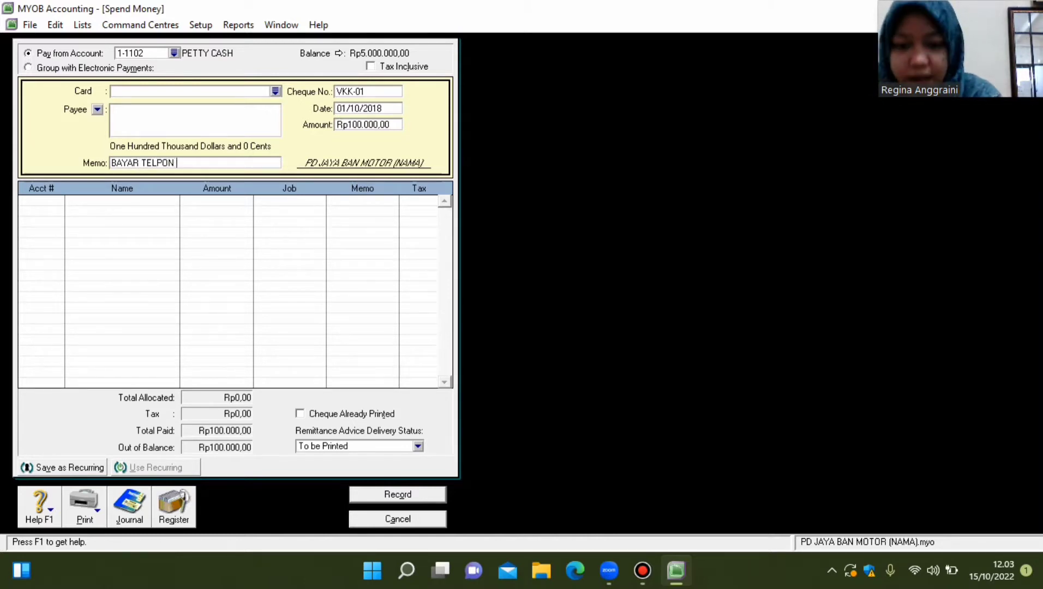
text( SEPTEMBER)
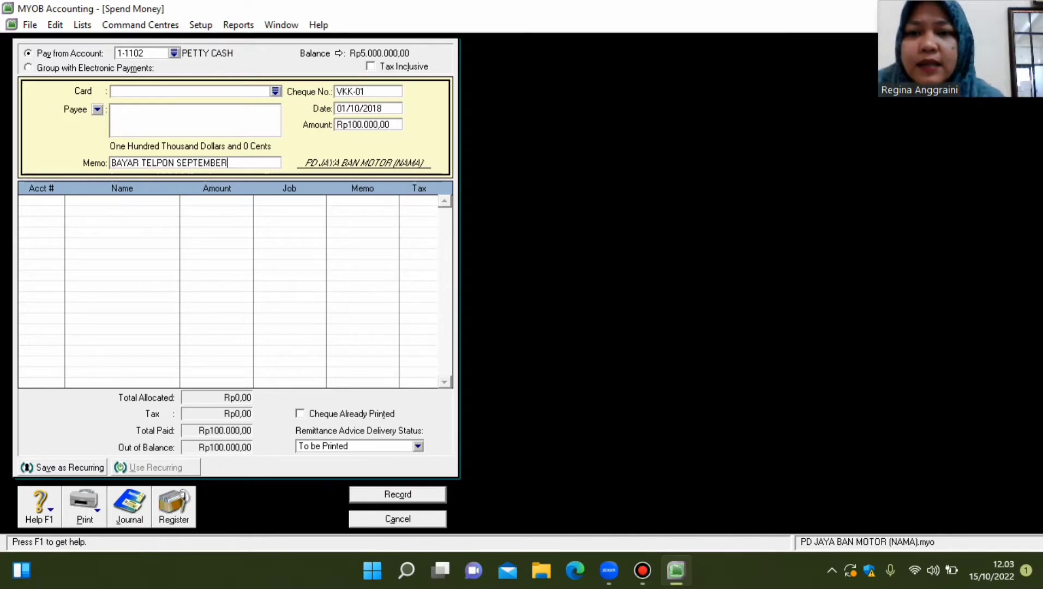
Allocate the telephone payment's full Rp100.000 to account 2-1200 ACCRUED EXP.
key(Tab)
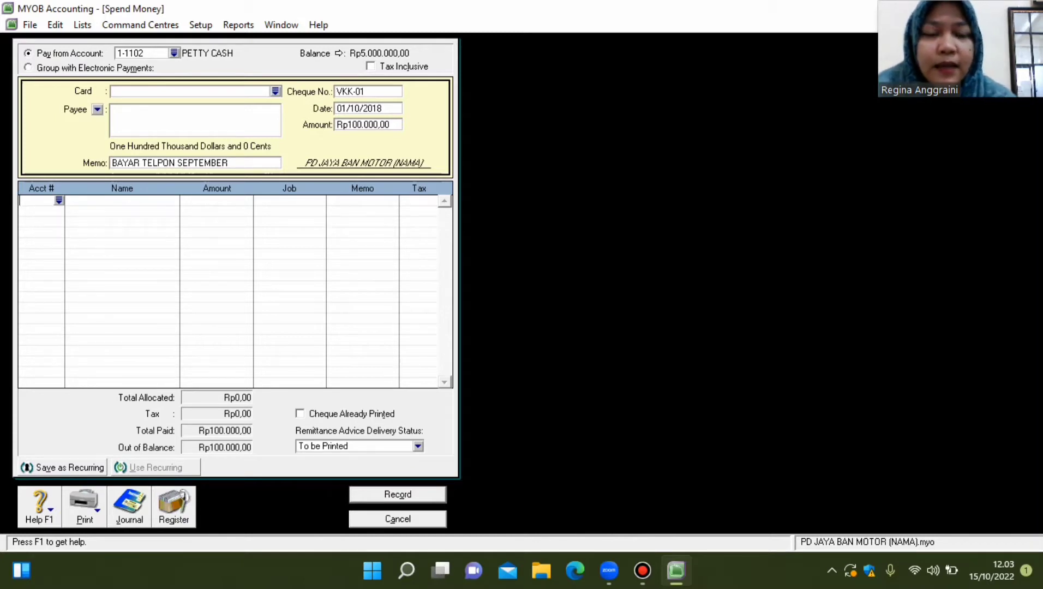
text(6-)
key(Tab)
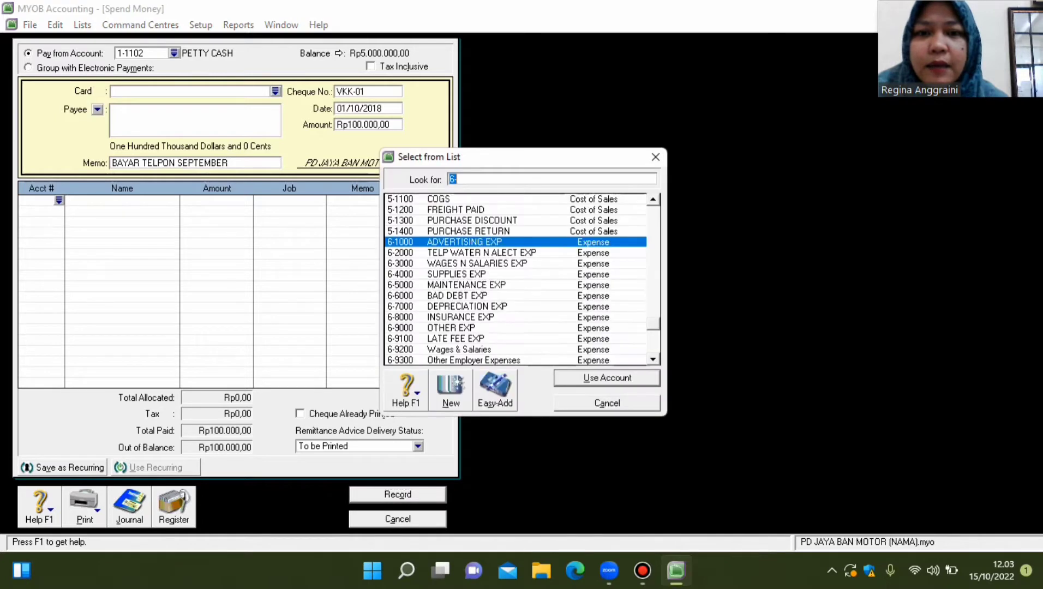
text(2)
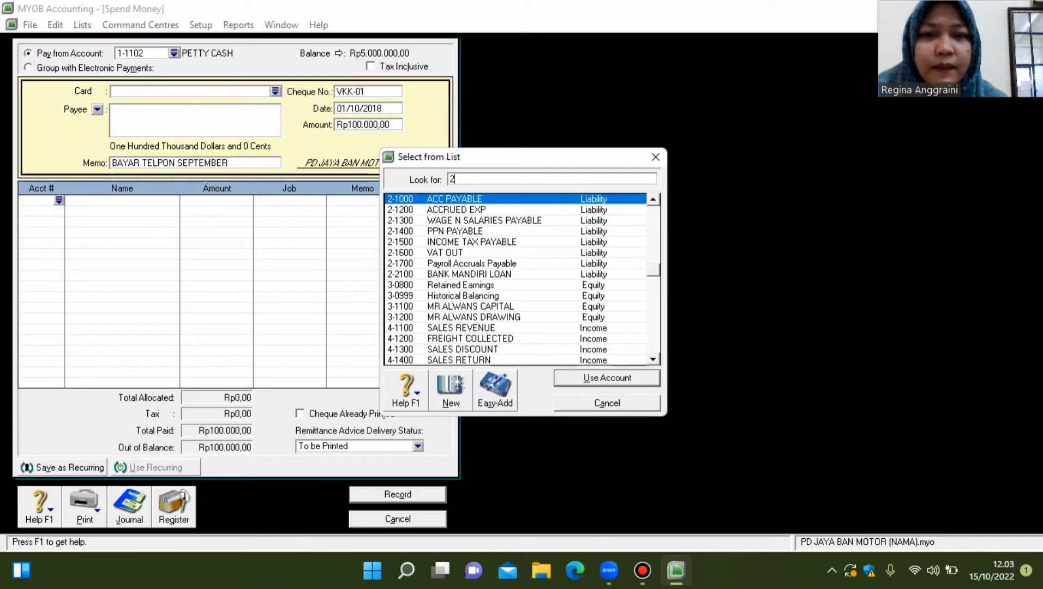
text(-1200)
key(Return)
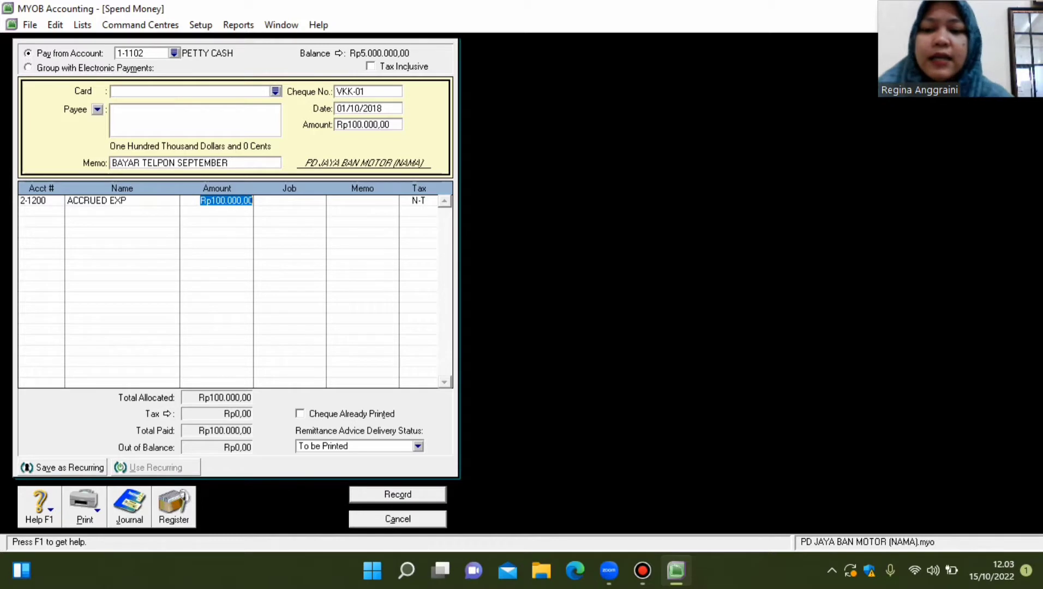
Review the recap of the BAYAR TELPON SEPTEMBER payment, record it, and return to the Banking command centre.
key(ctrl+r)
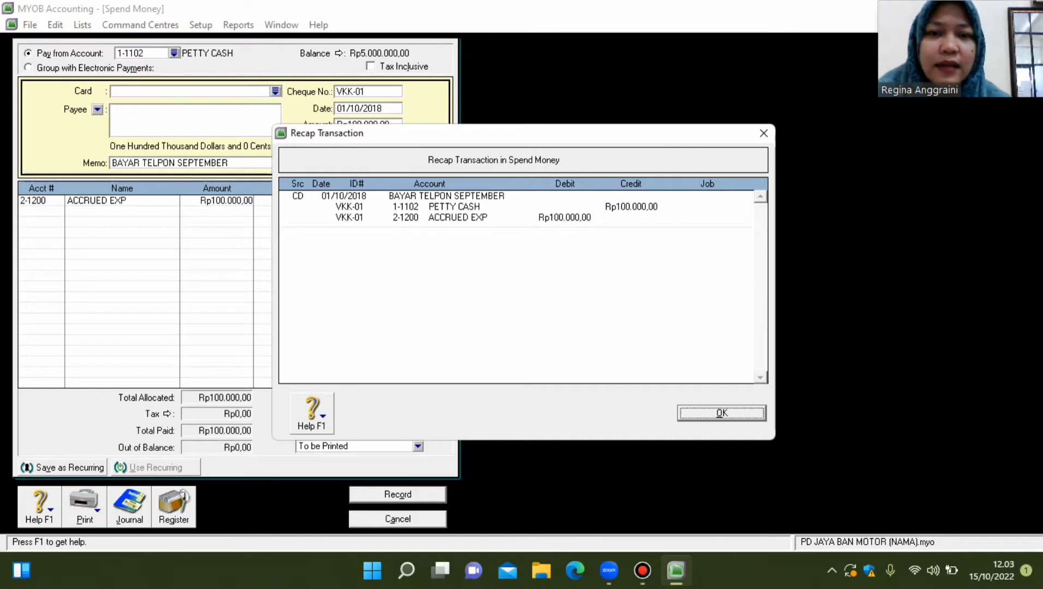
key(Return)
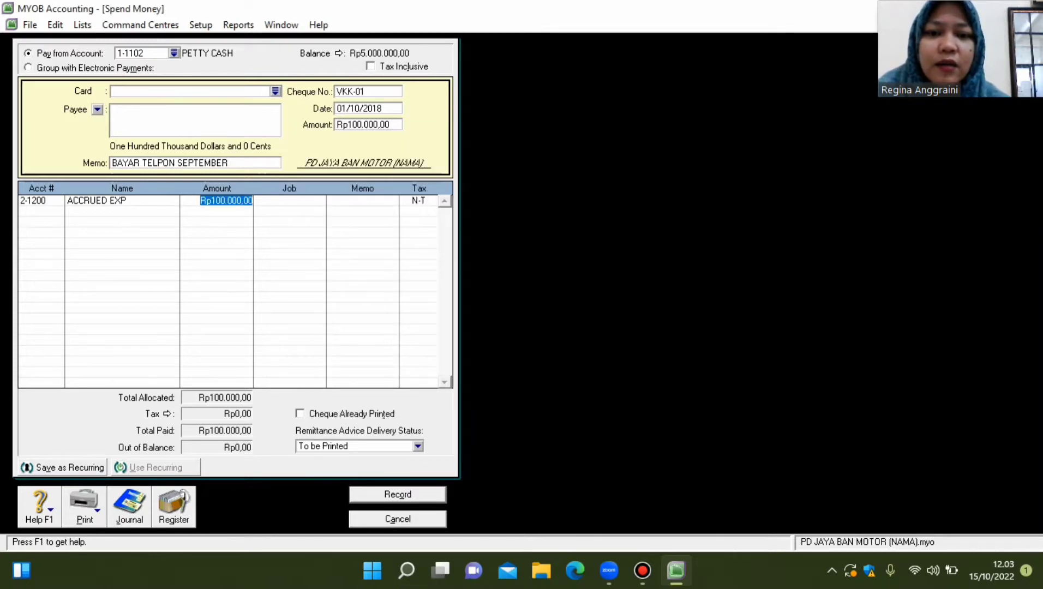
key(Return)
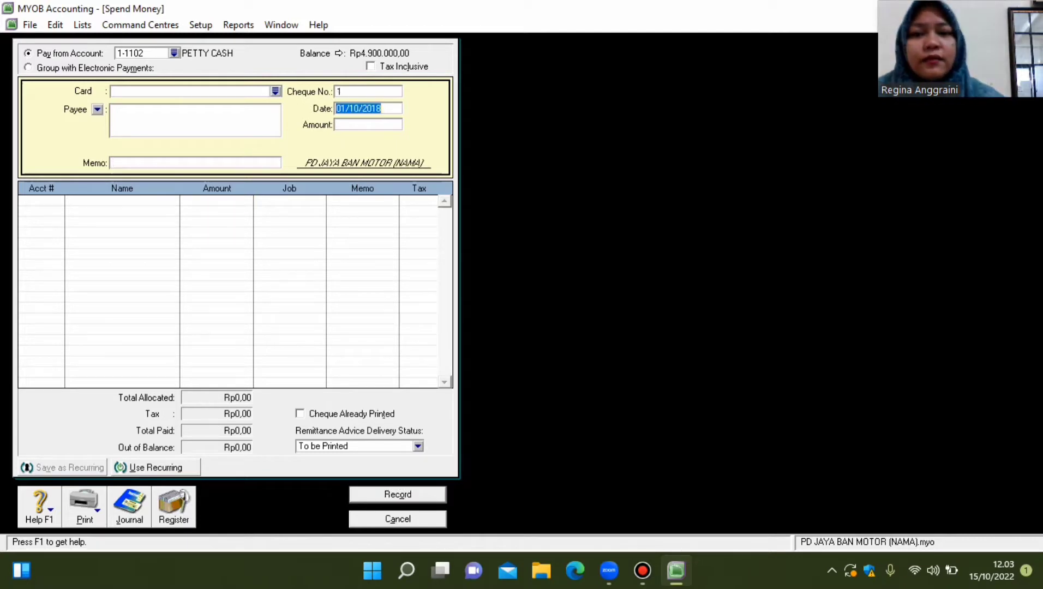
mouse_move(642, 570)
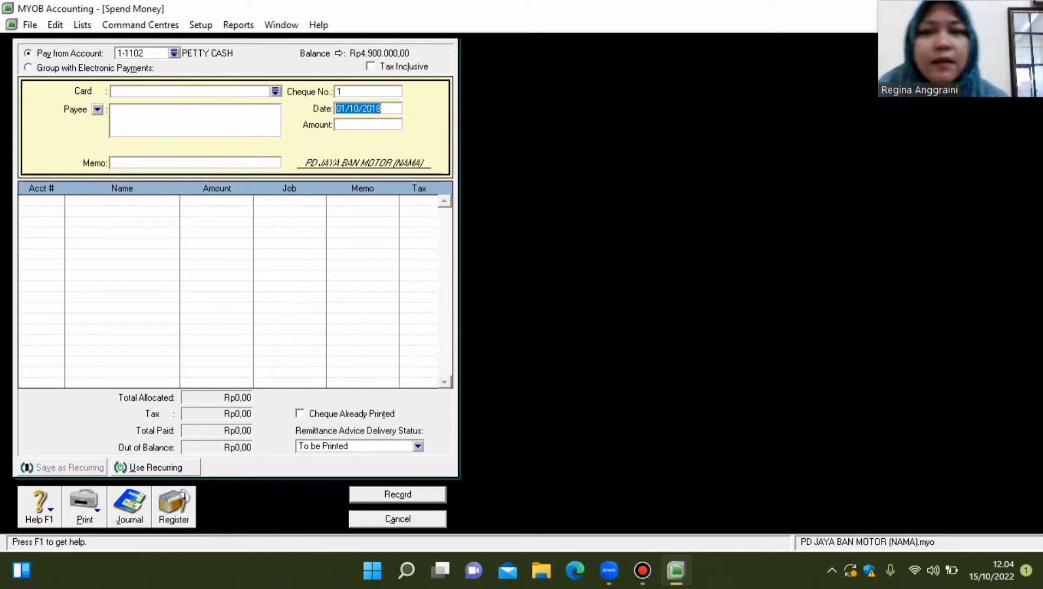
key(Escape)
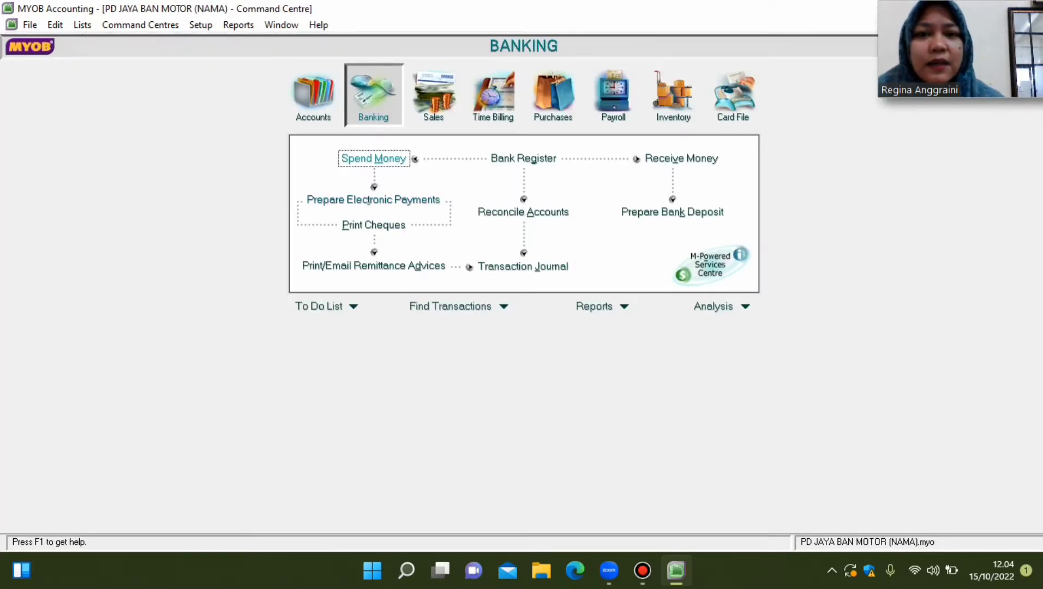
Start a new Spend Money payment from 1-1101 CASH IN BANK with cheque number BKK-02 and date 02/10/2018.
key(Return)
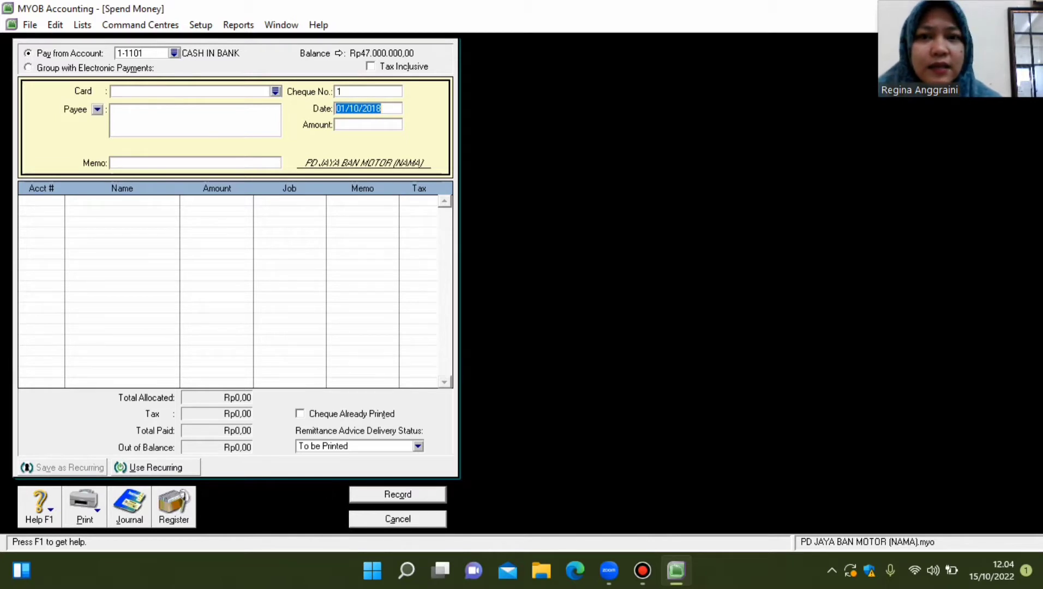
click(349, 92)
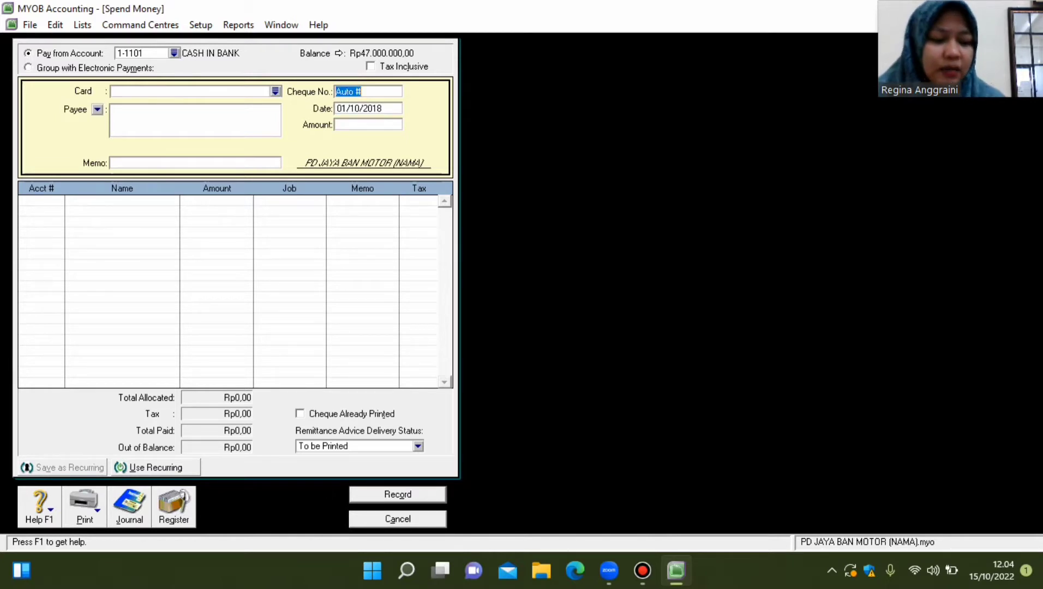
text(BKK)
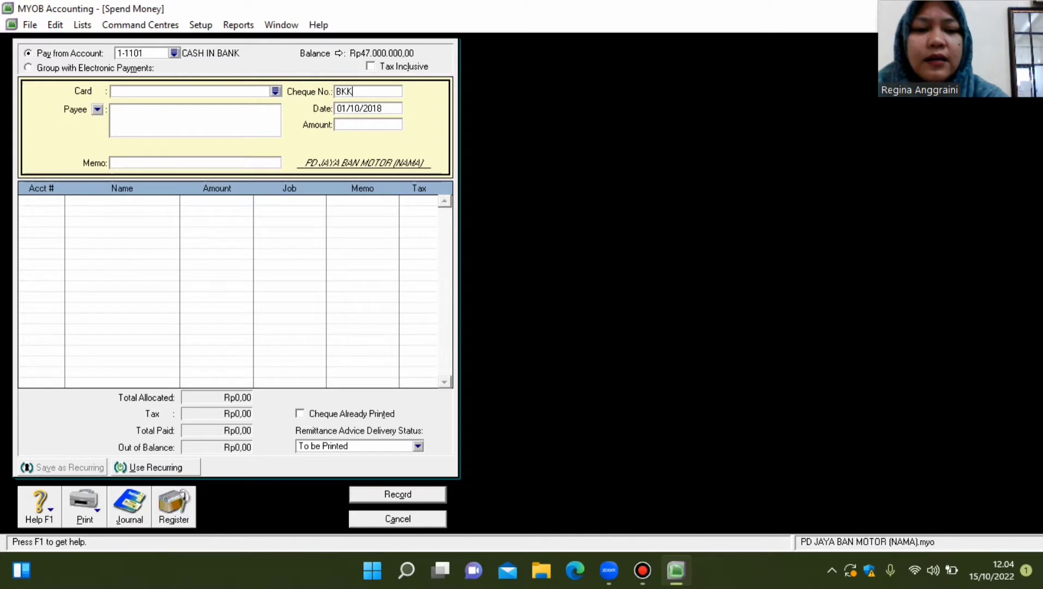
text(-02)
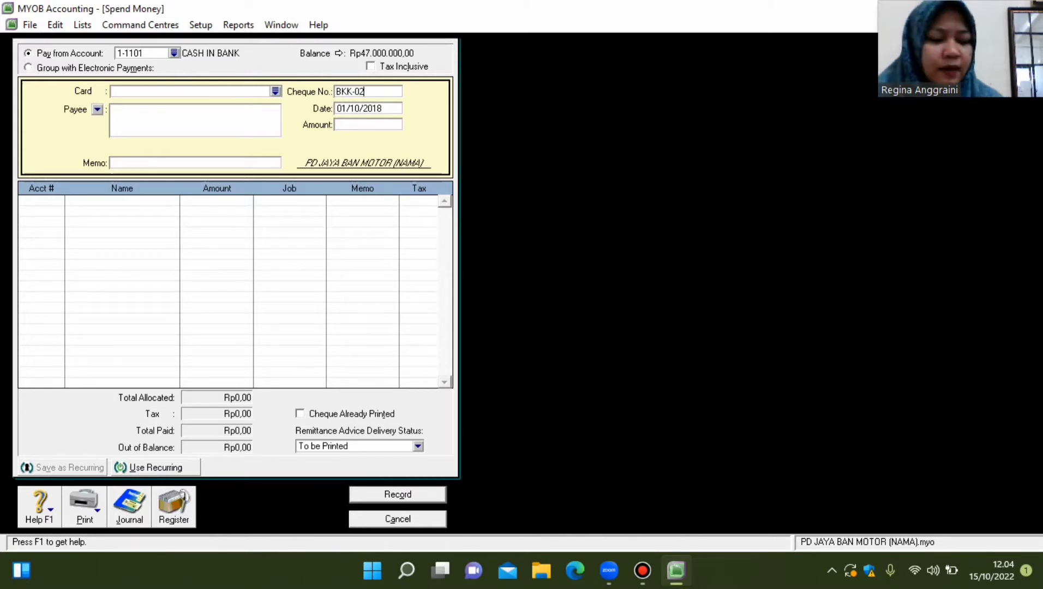
key(Tab)
click(345, 109)
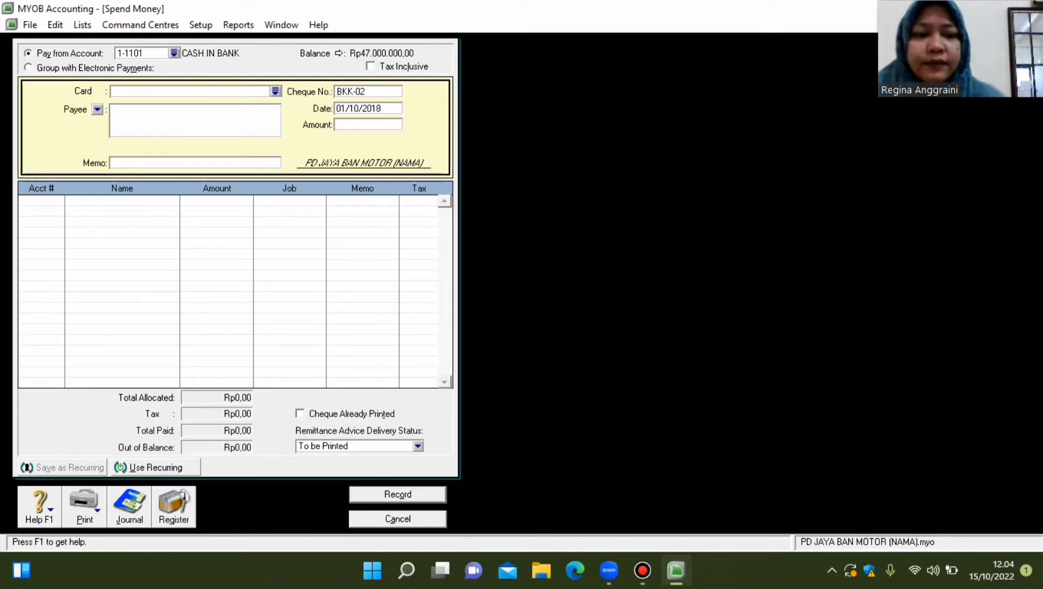
key(BackSpace)
text(2)
key(Tab)
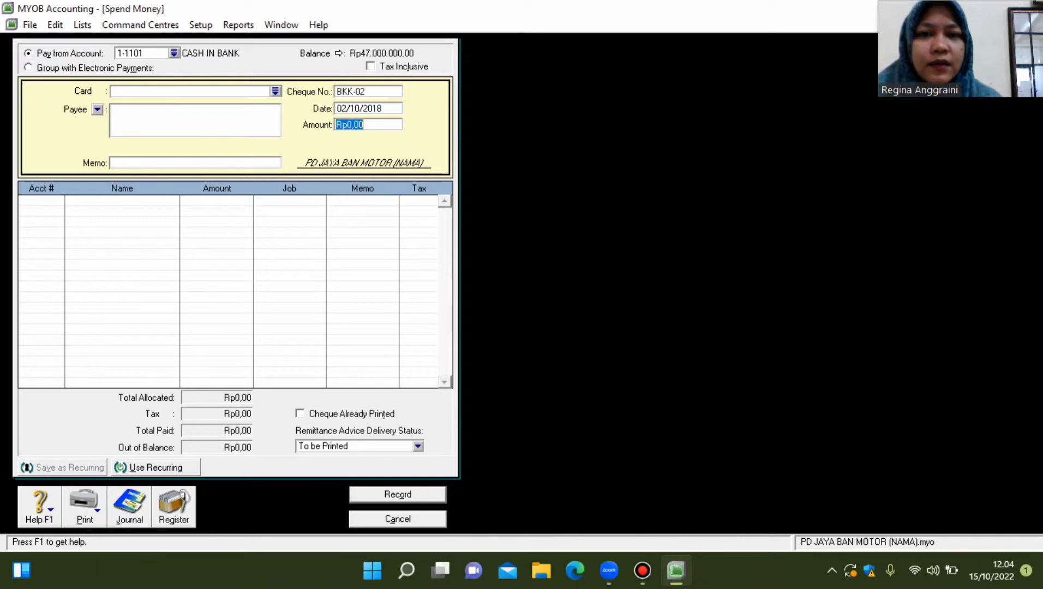
Enter a payment amount of Rp500.000 with the memo BAYAR LISTRIK SEPTEMBER.
text(500000)
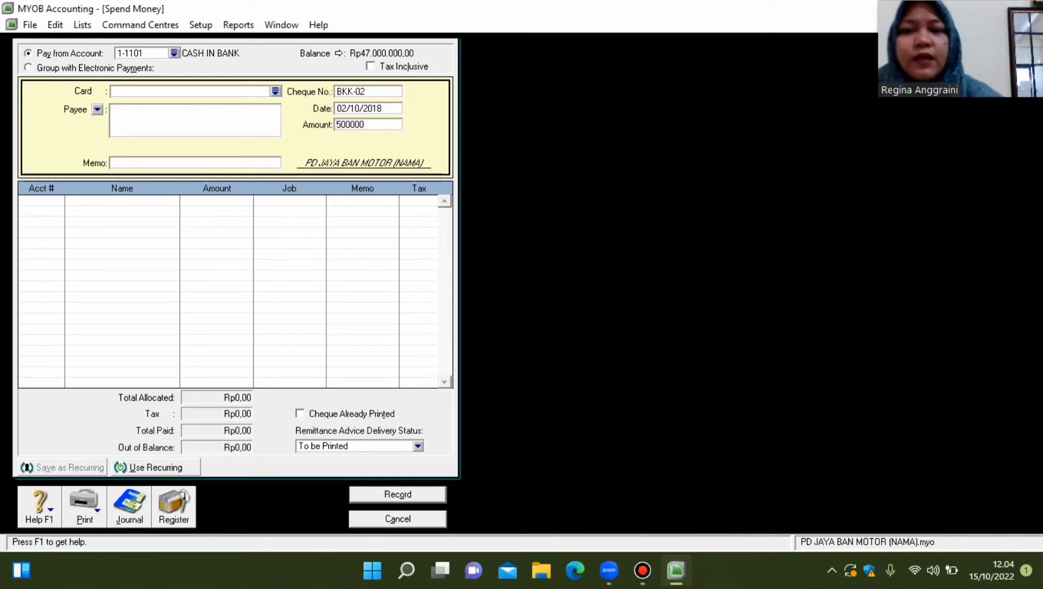
key(Tab)
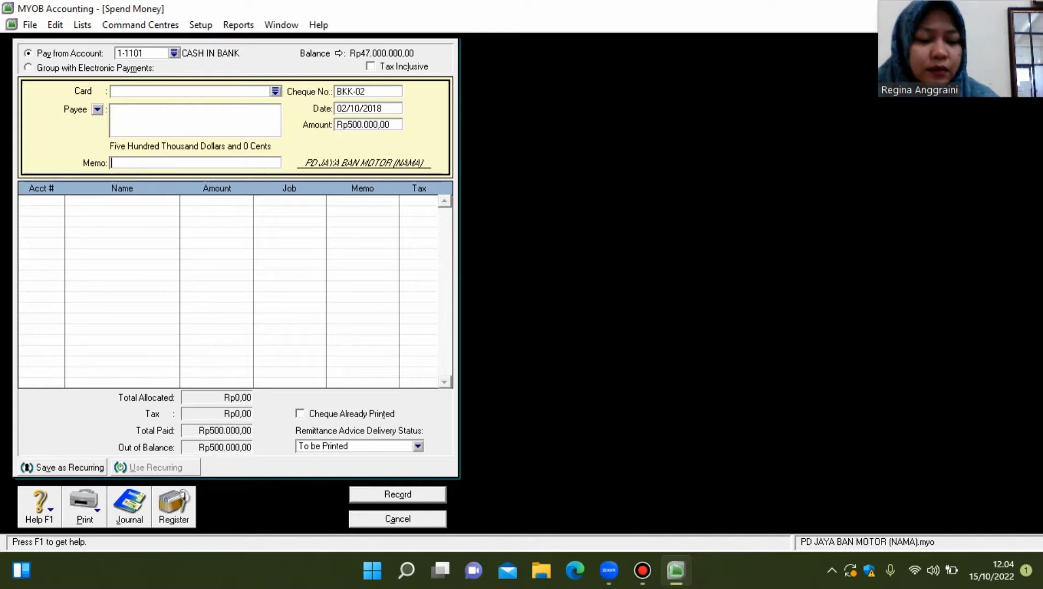
text(BAYAR)
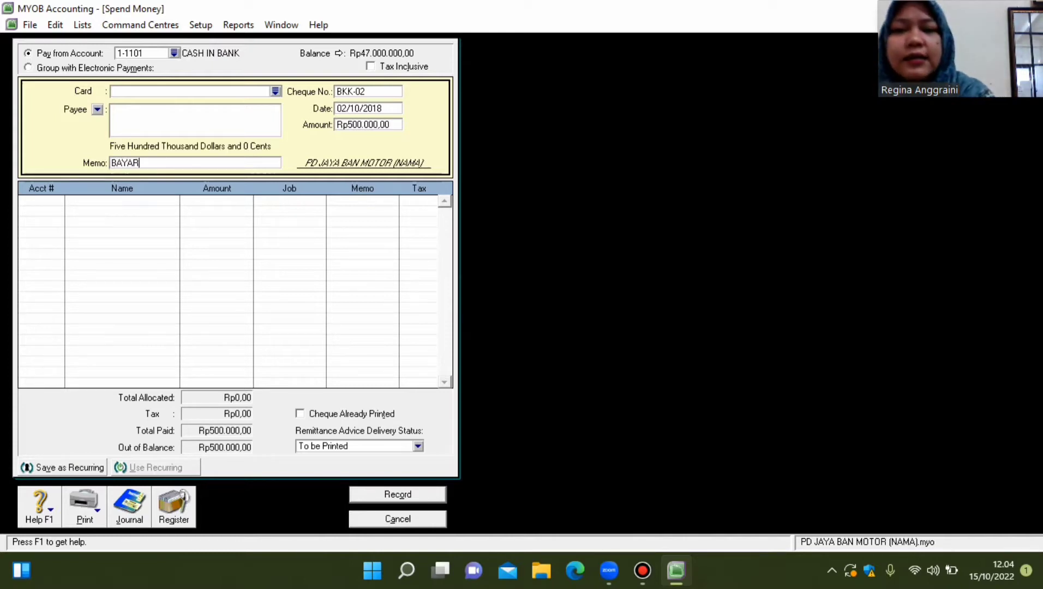
text( LISTRIK )
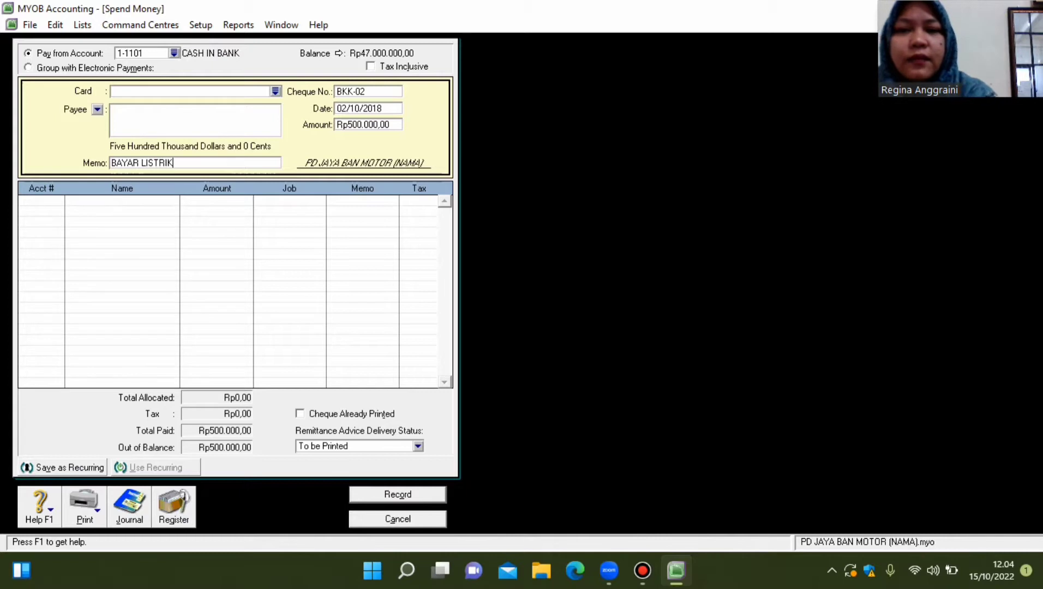
text(SEPTEMBER)
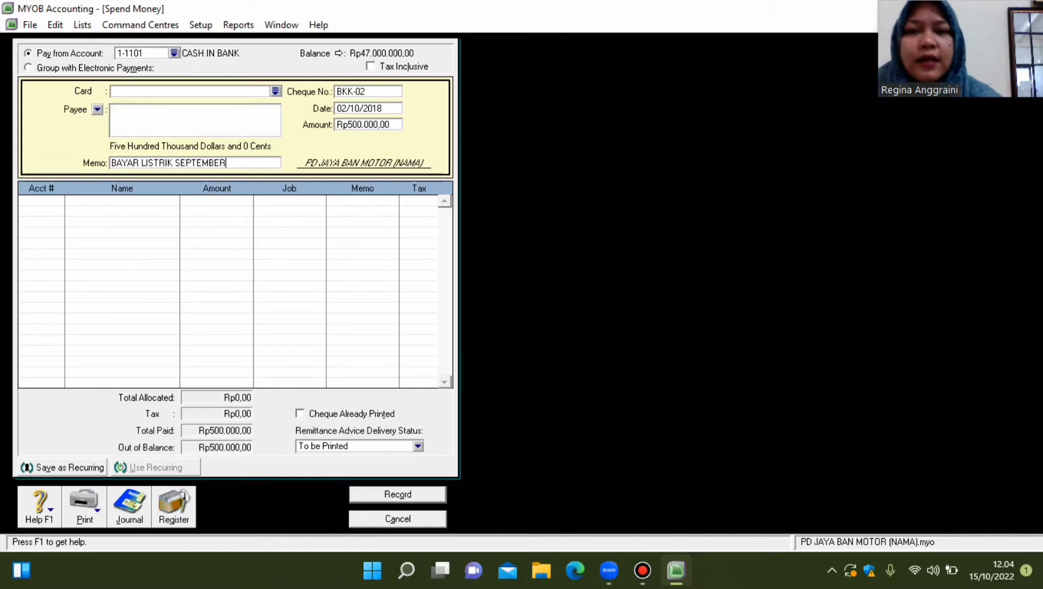
Allocate the electricity payment's full Rp500.000 to account 2-1200 ACCRUED EXP.
click(41, 200)
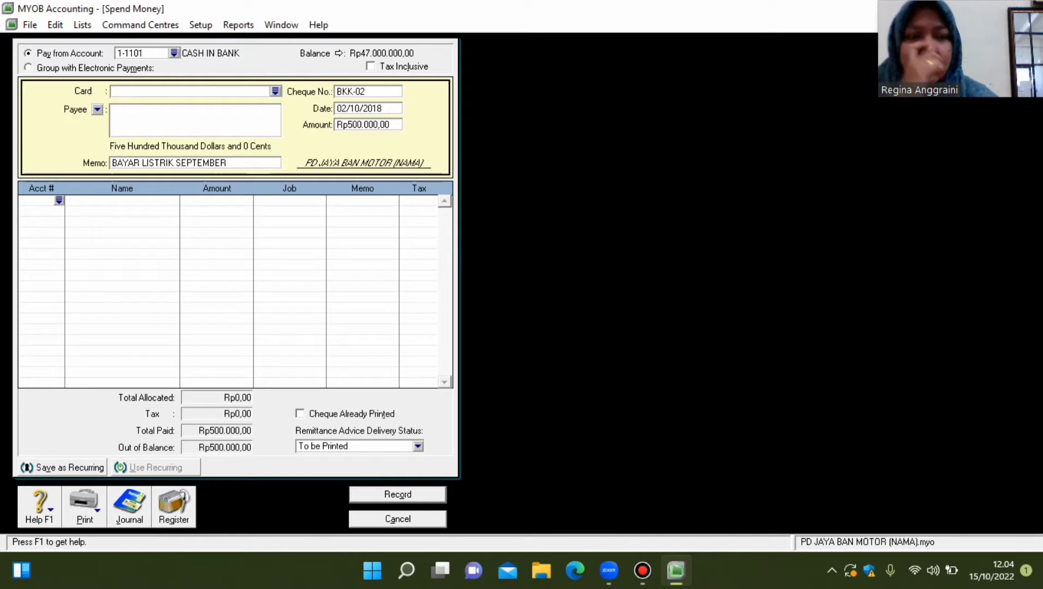
text(6)
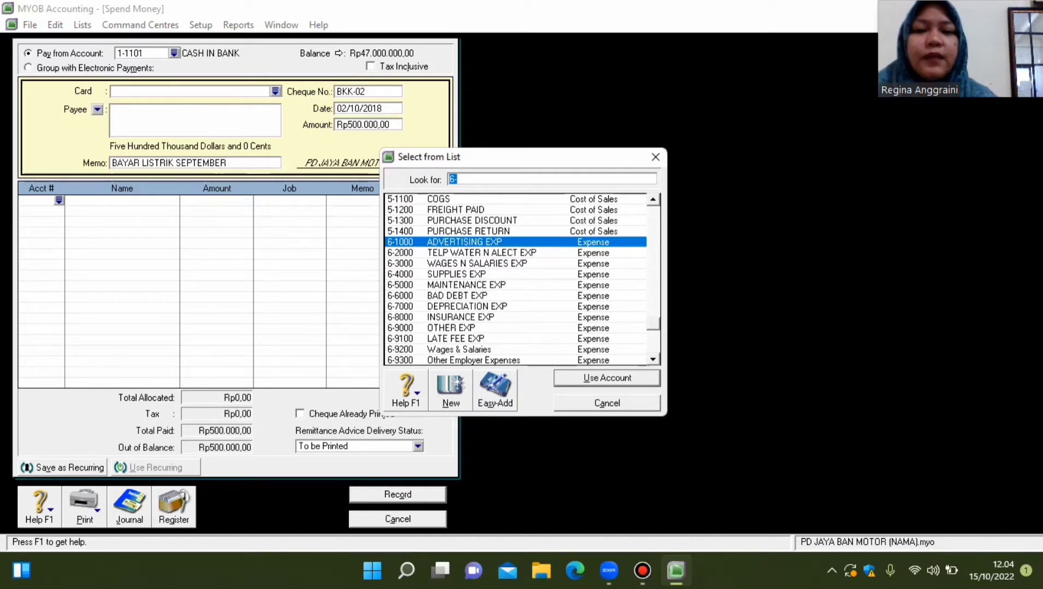
text(2)
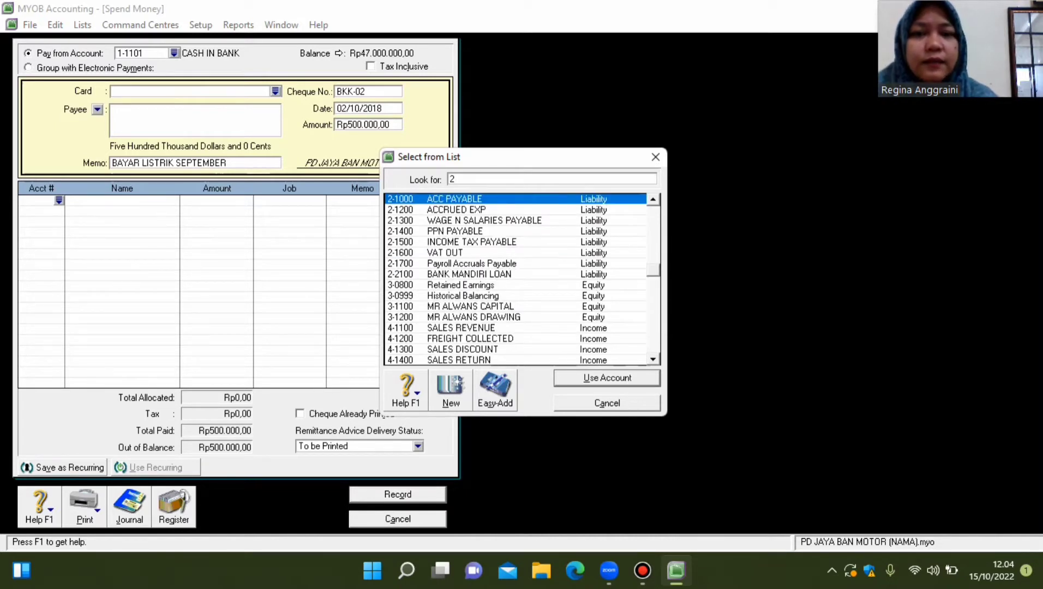
text(-12)
key(Return)
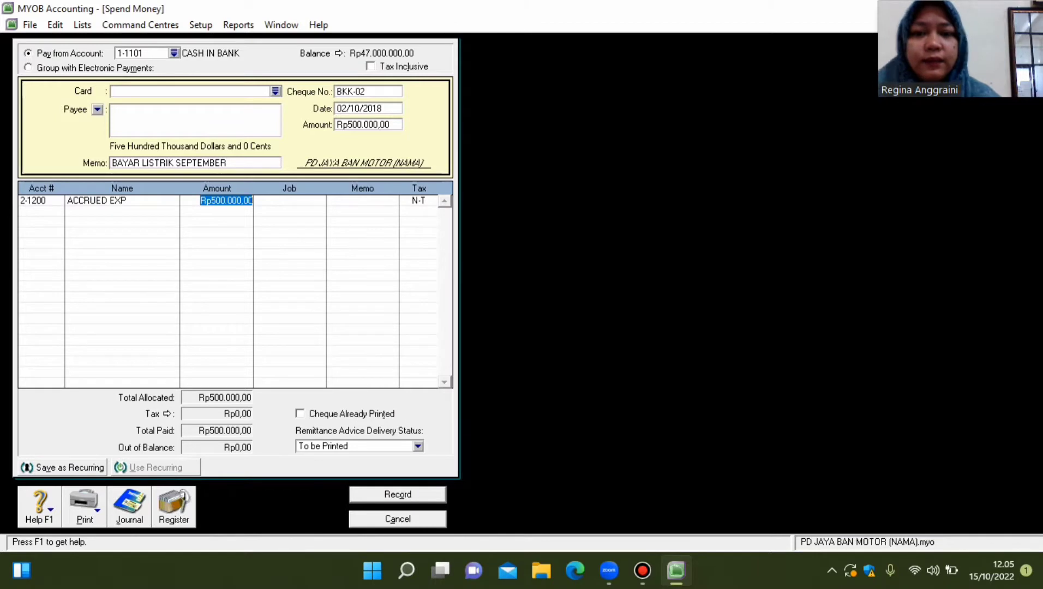
Review the recap of the BAYAR LISTRIK SEPTEMBER payment, record it, and return to the Banking command centre.
key(ctrl+r)
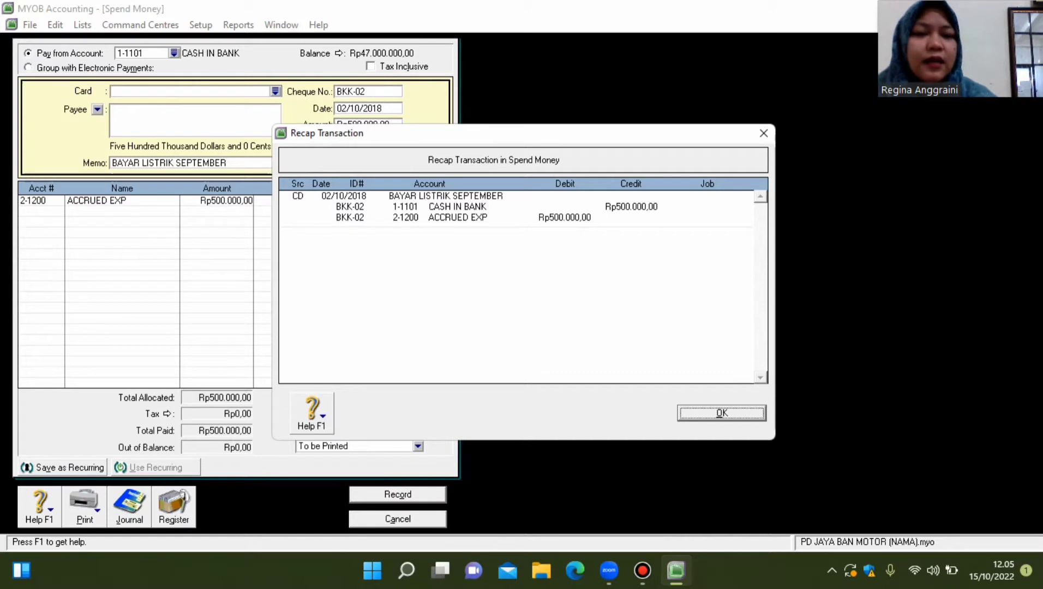
key(Return)
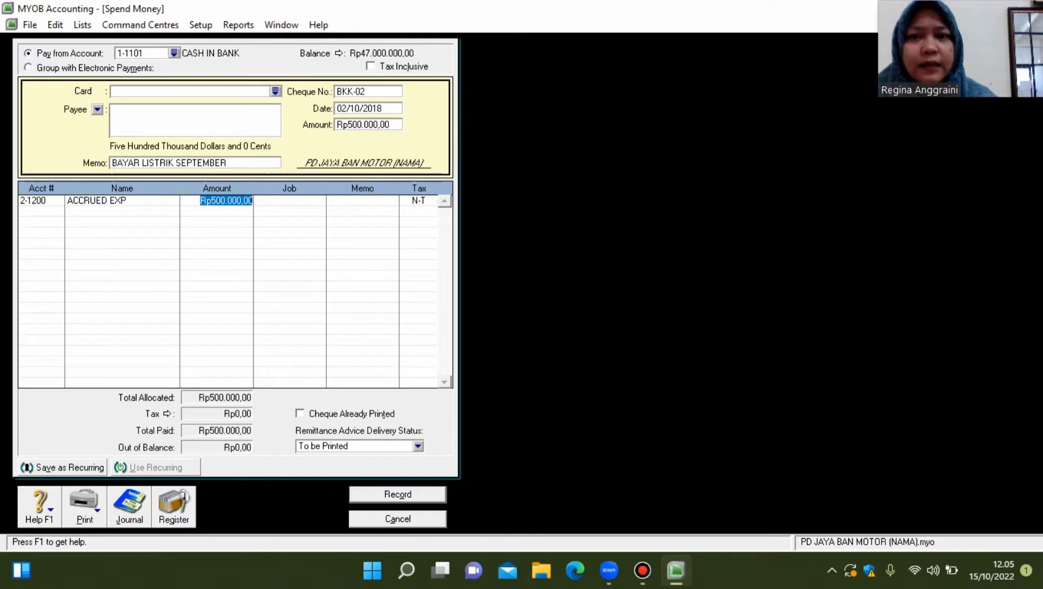
key(Return)
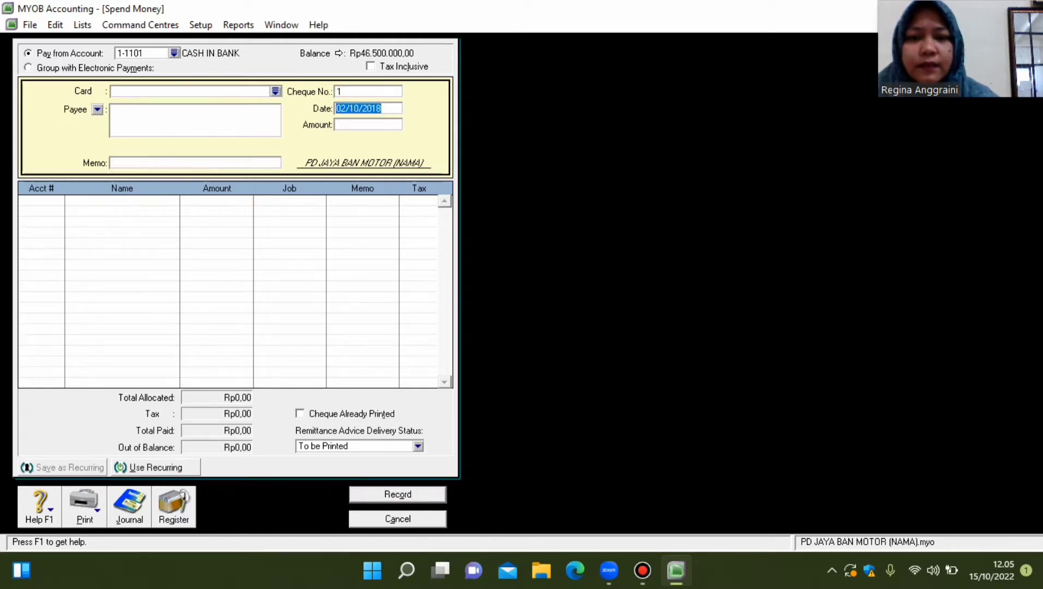
key(Escape)
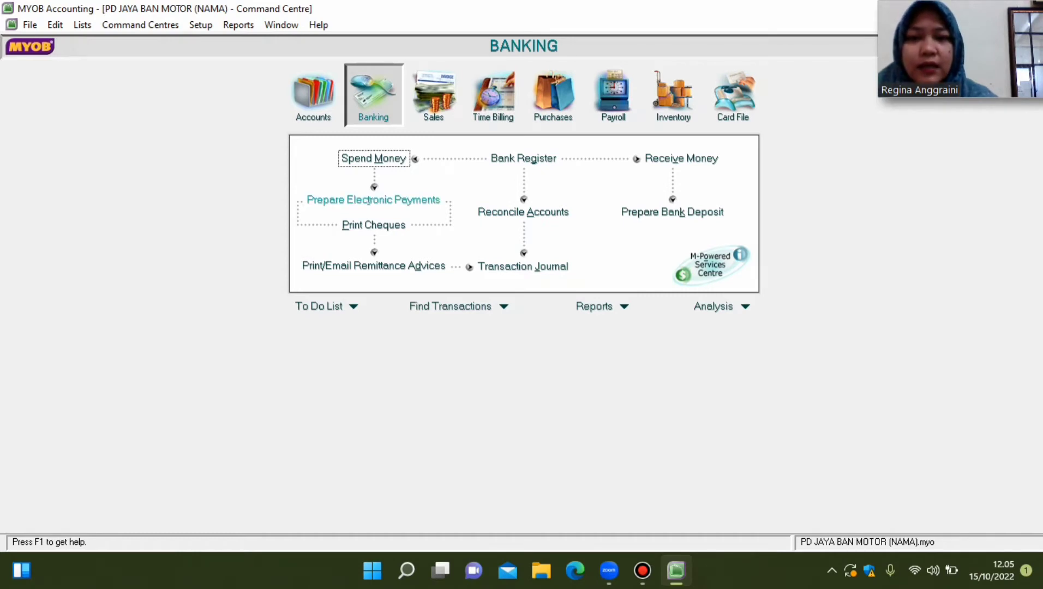
Start another Spend Money payment and choose 1-1102 PETTY CASH as the account to pay from.
click(373, 158)
click(174, 53)
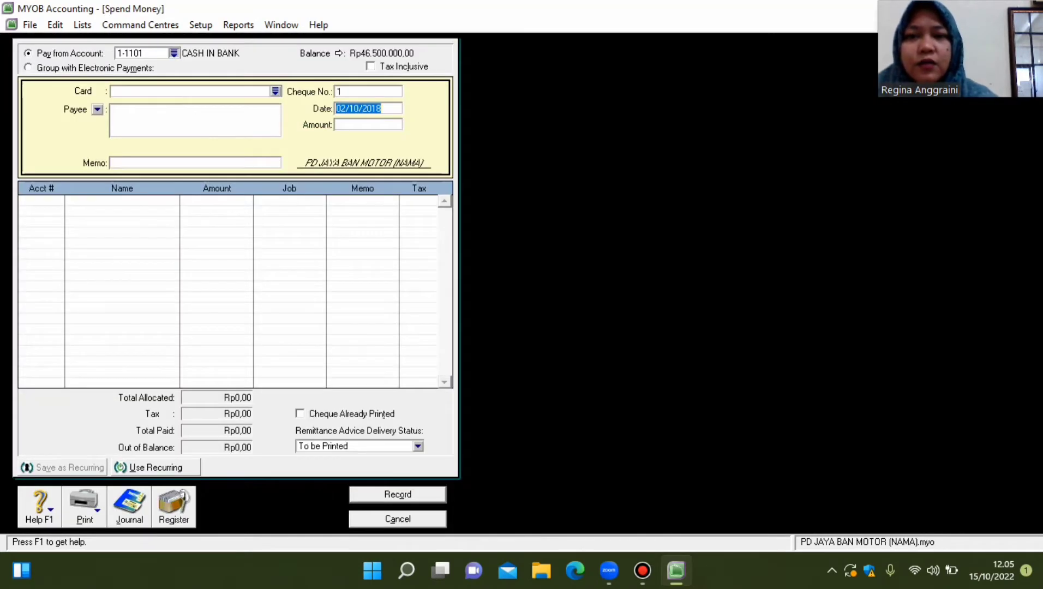
key(Down)
key(Return)
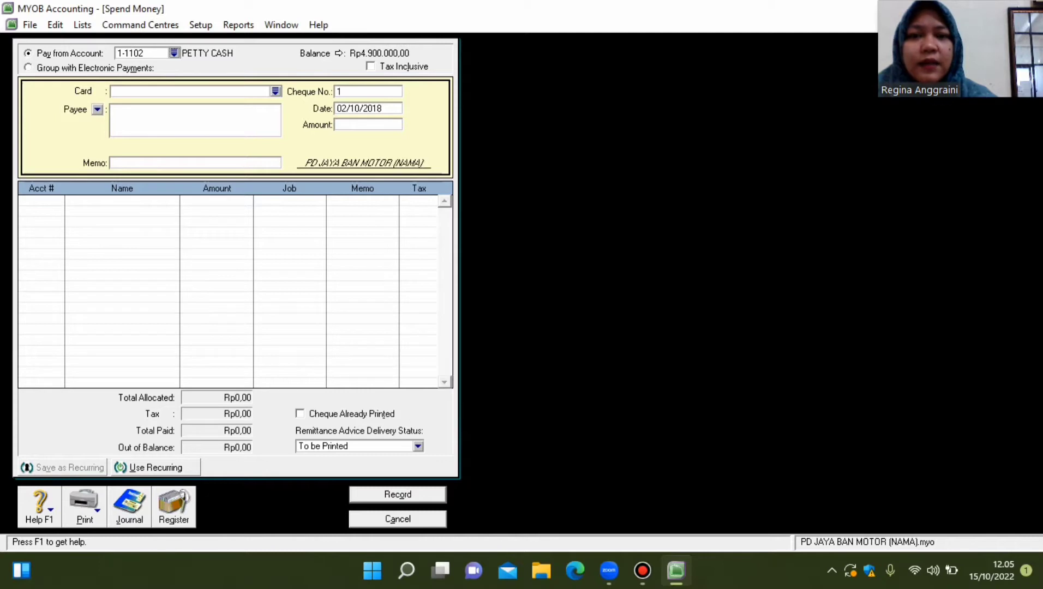
Set the new petty cash payment's cheque number to VKK-02 and keep the date 02/10/2018.
key(Tab)
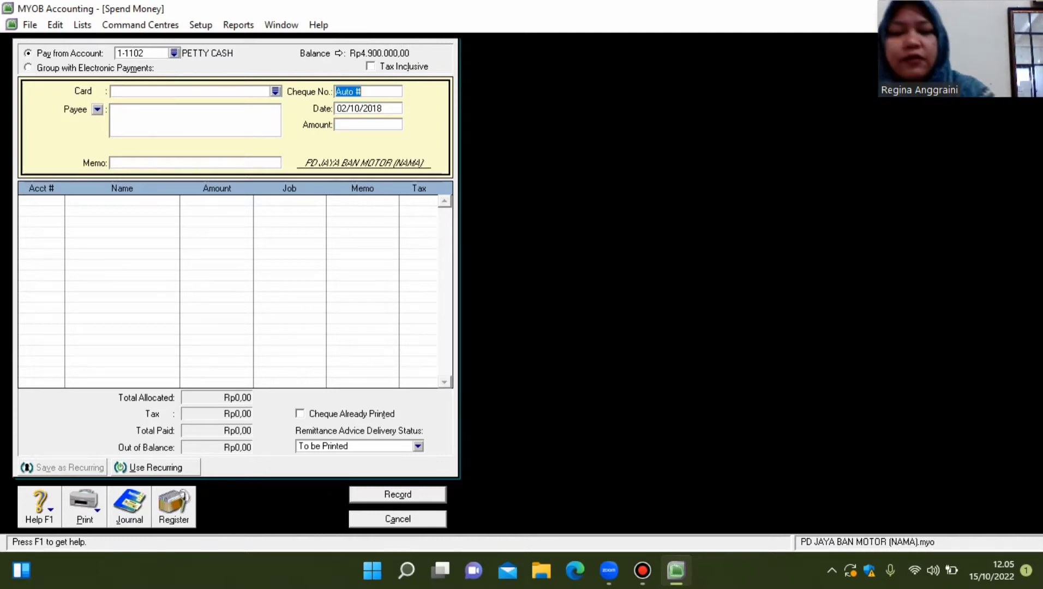
text(VKK-02)
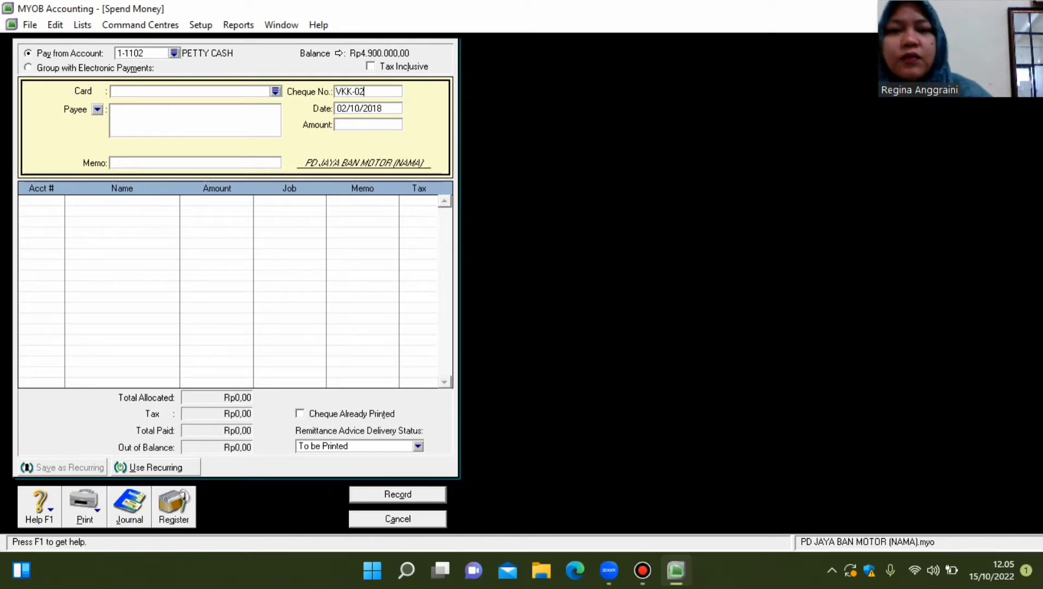
key(Tab)
key(Tab)
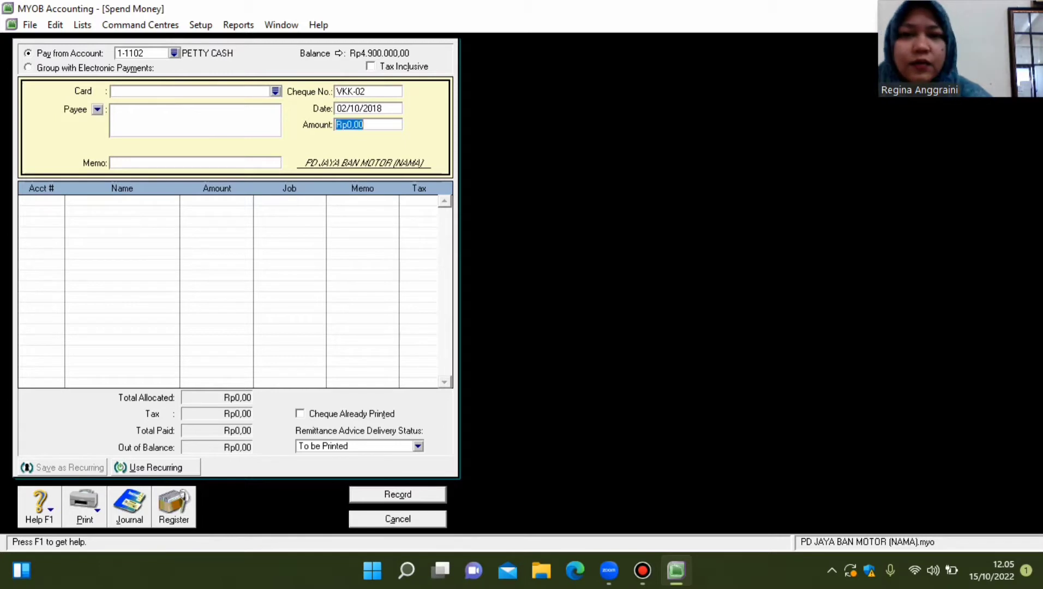
Set the petty cash payment's amount to Rp200.000 and its memo to BAYAR AIR SEPTEMBER.
text(200000)
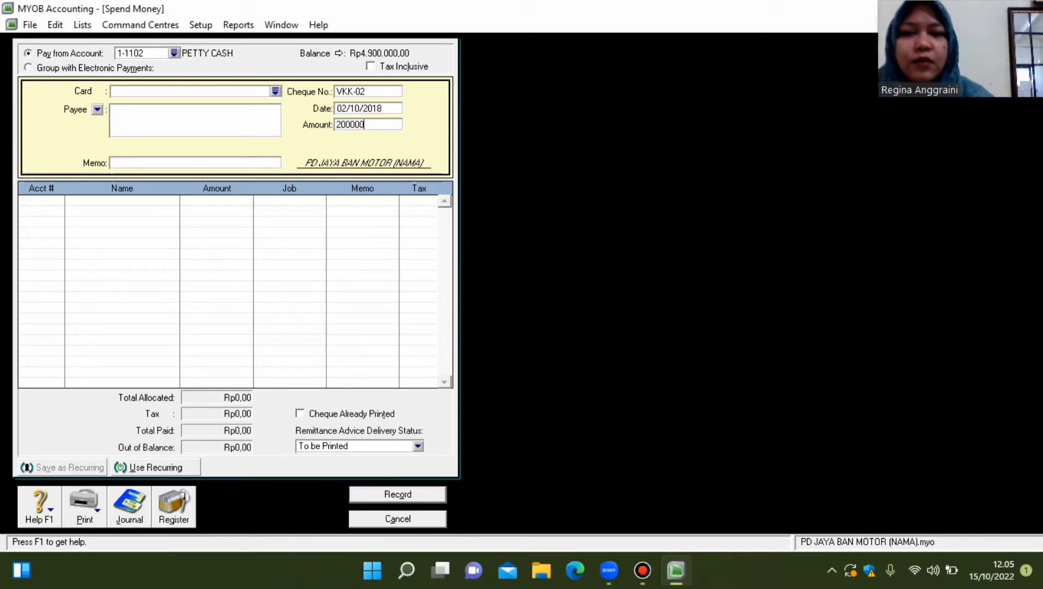
key(Tab)
text(B)
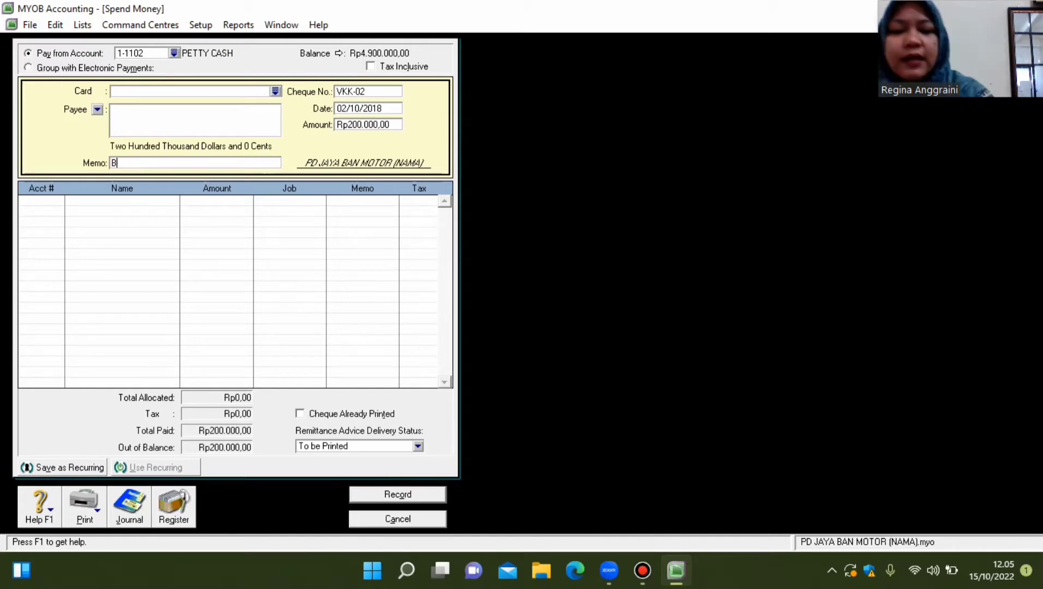
text(AYAR AIR )
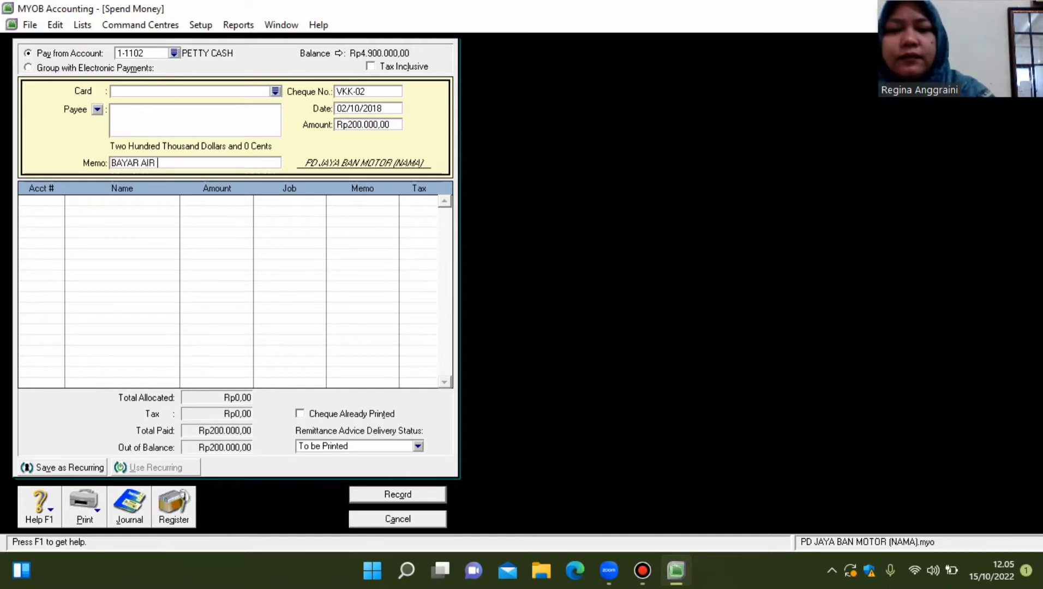
text(SEPTEMBER)
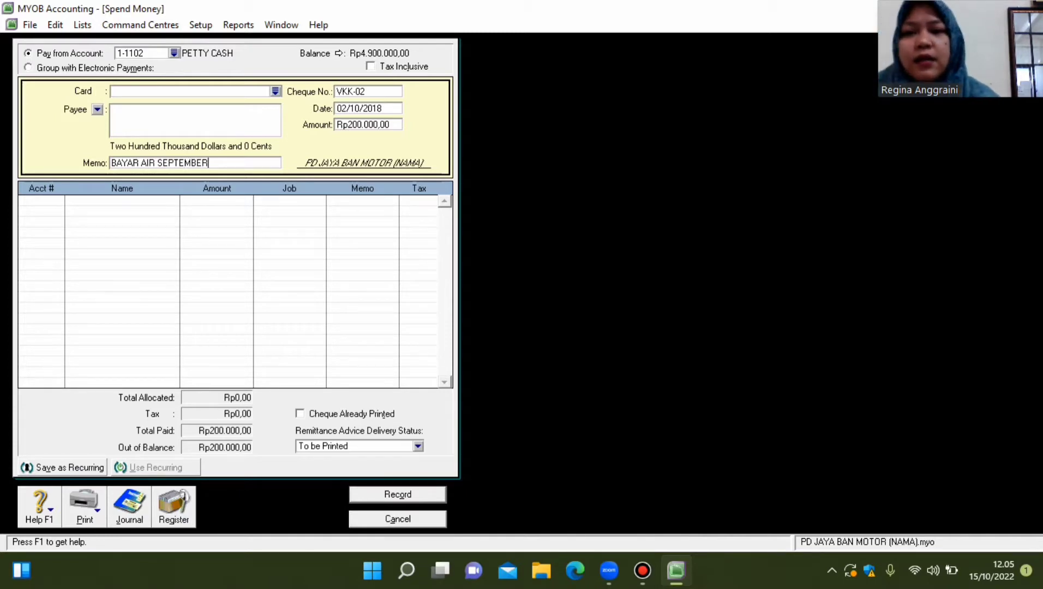
Allocate the water payment's full Rp200.000 to account 2-1200 ACCRUED EXP, record it, and return to the Banking command centre.
key(Tab)
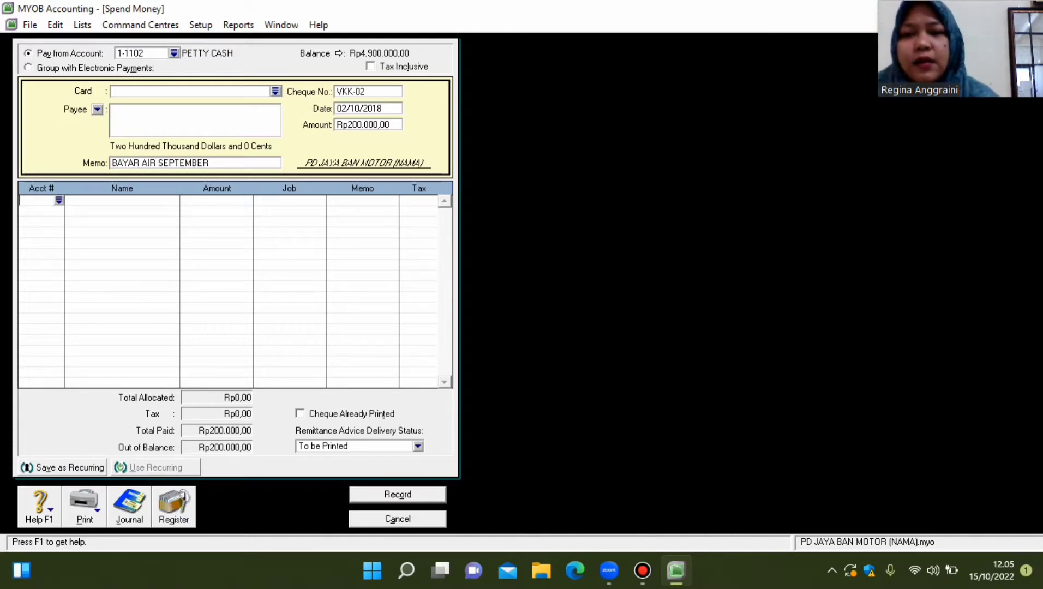
text(6)
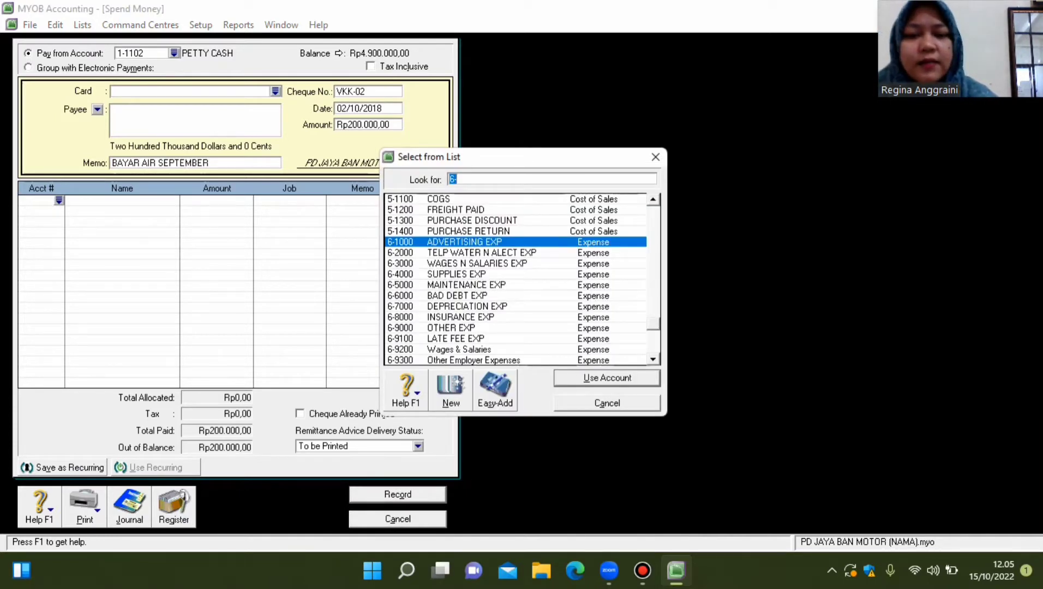
text(2)
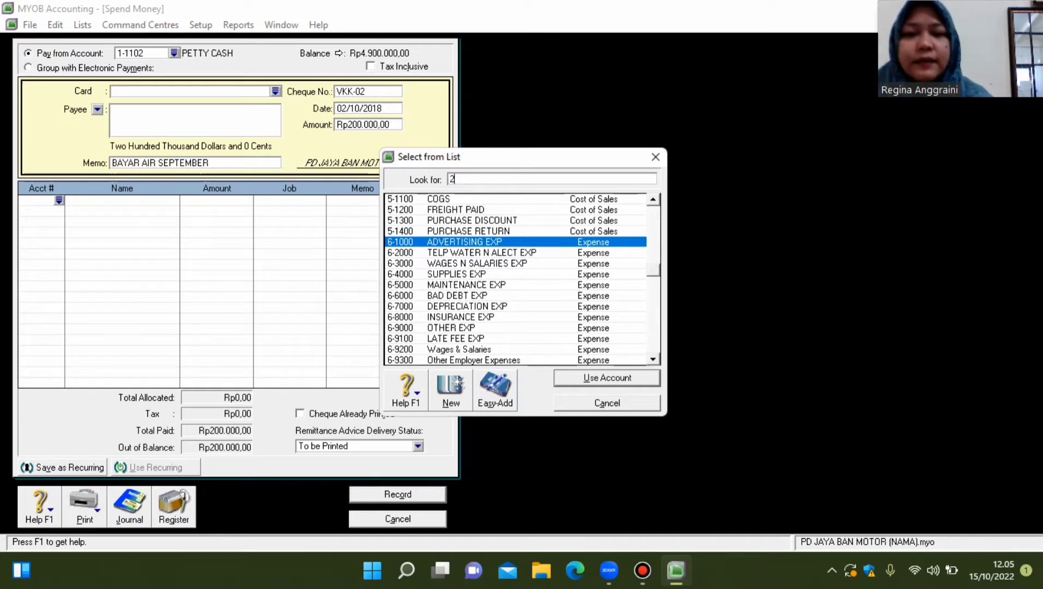
text(1200)
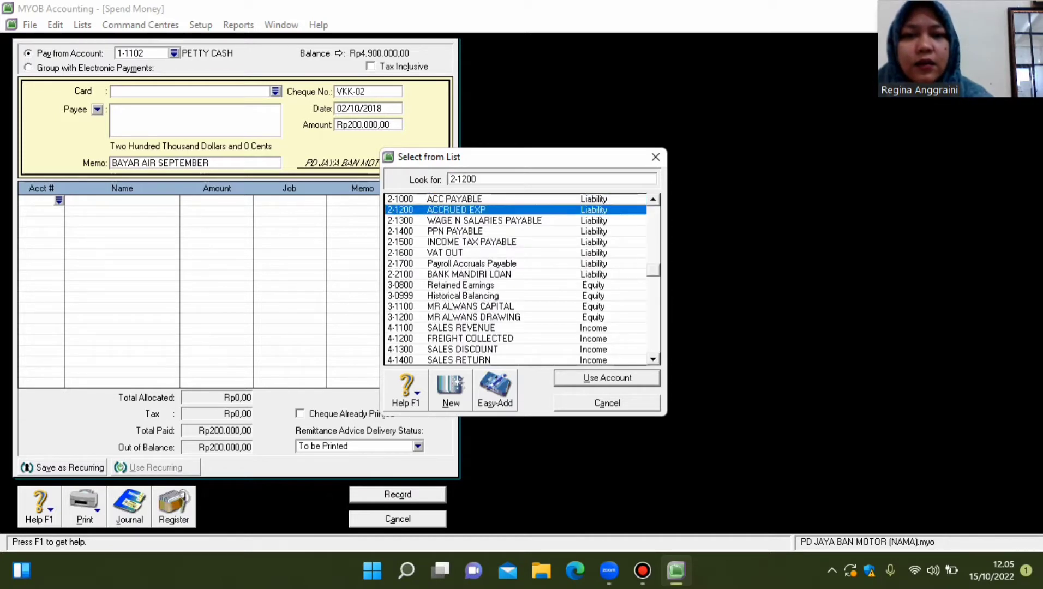
key(Return)
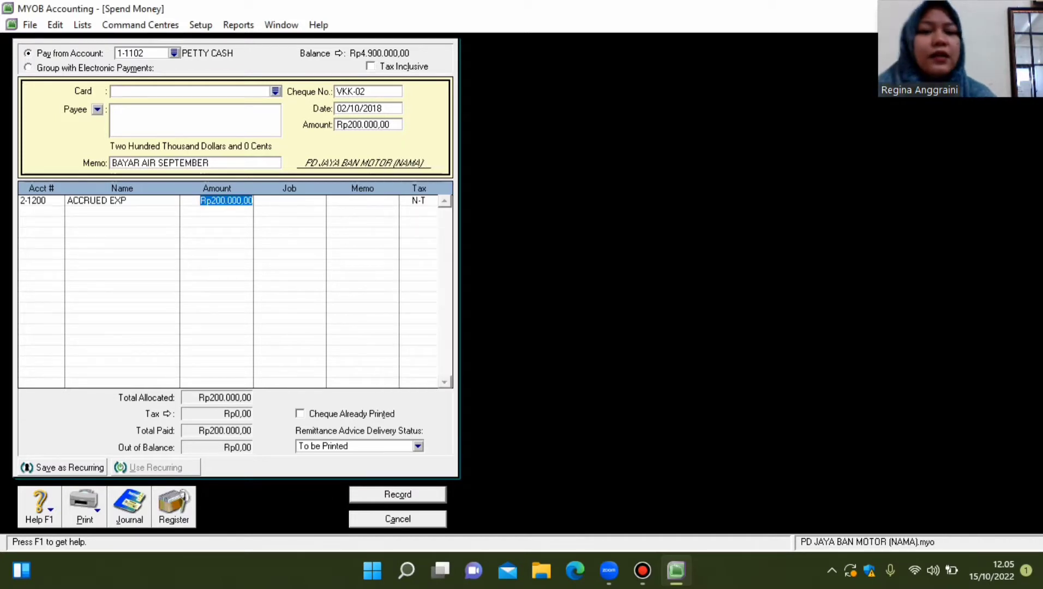
key(alt+c)
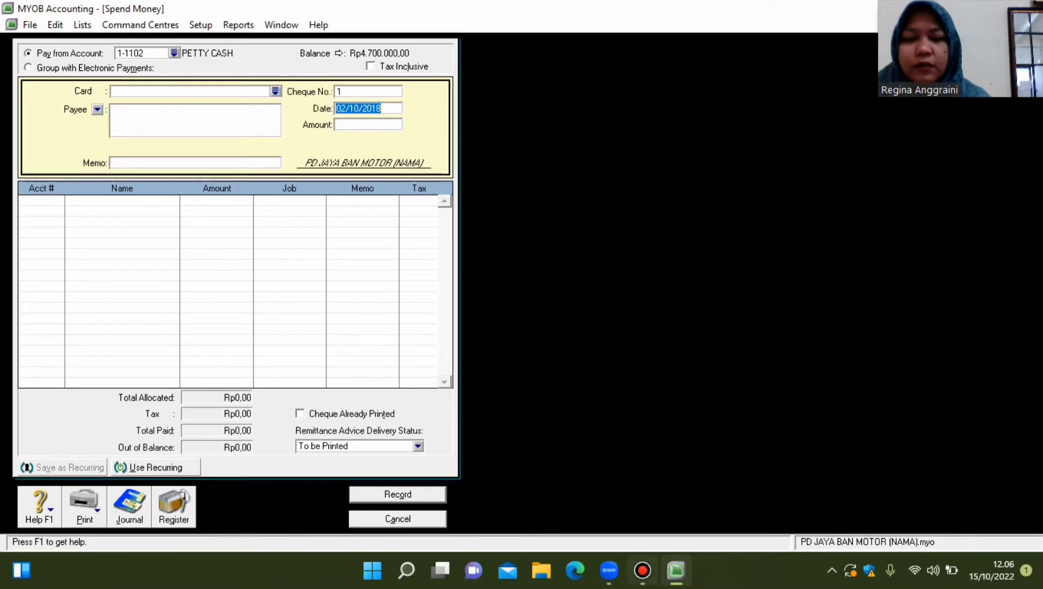
key(Escape)
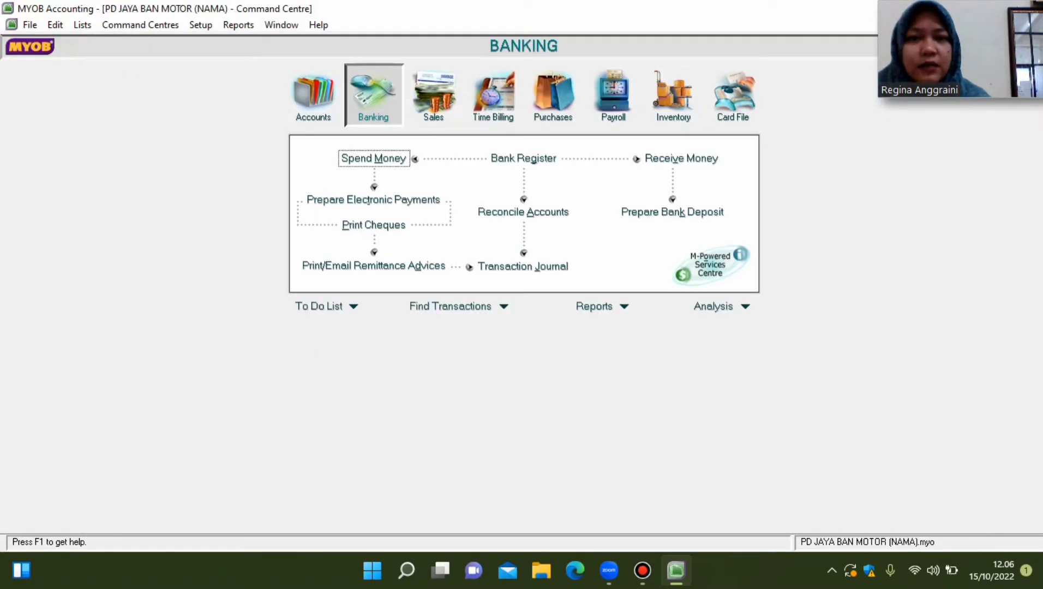
Start a Spend Money payment from 1-1101 CASH IN BANK with cheque number BKK-03 and date 03/10/2018.
key(Return)
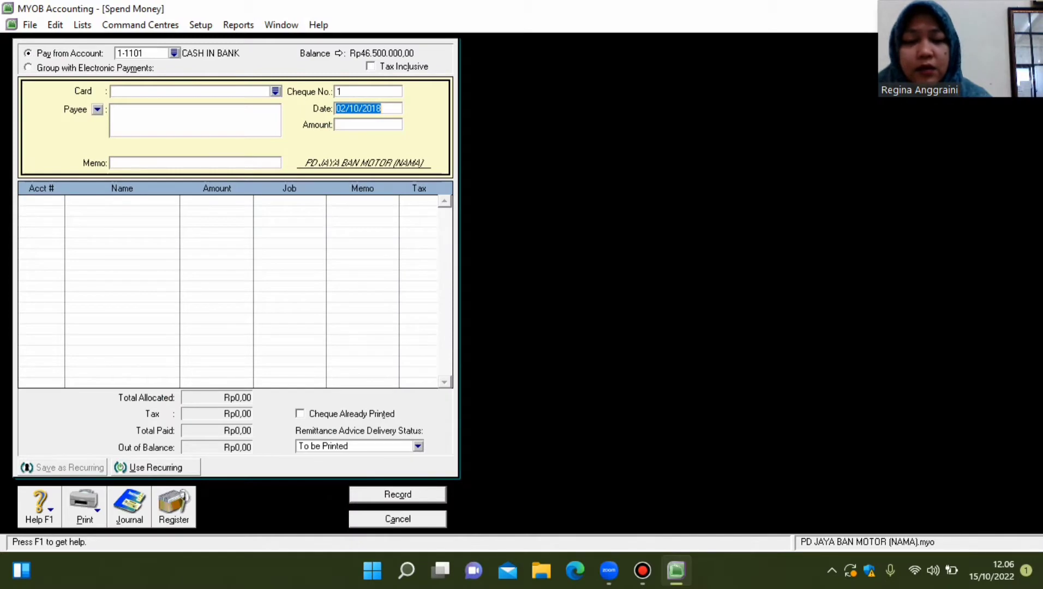
click(367, 92)
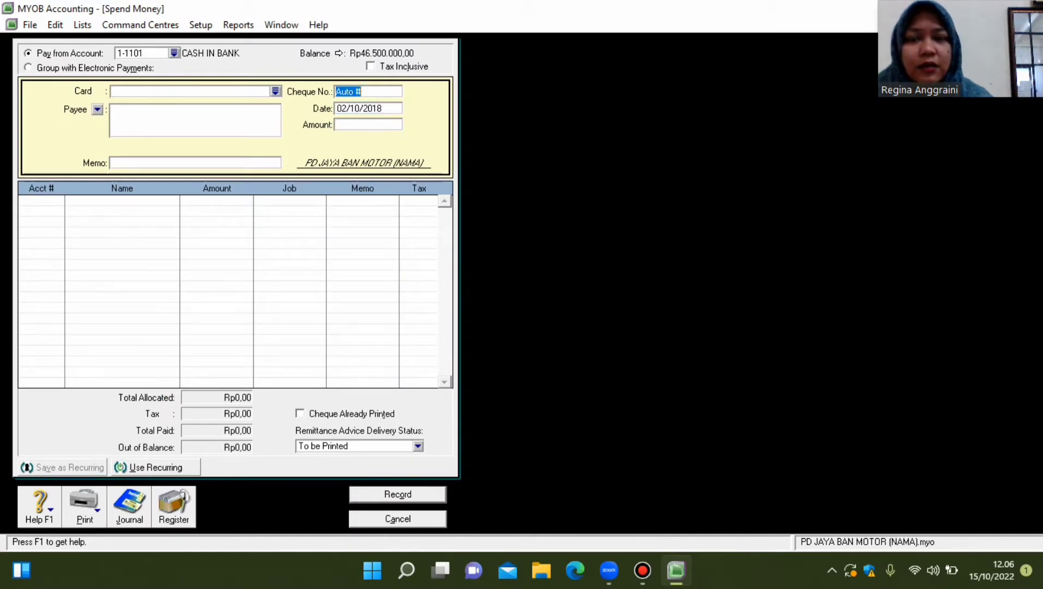
key(BackSpace)
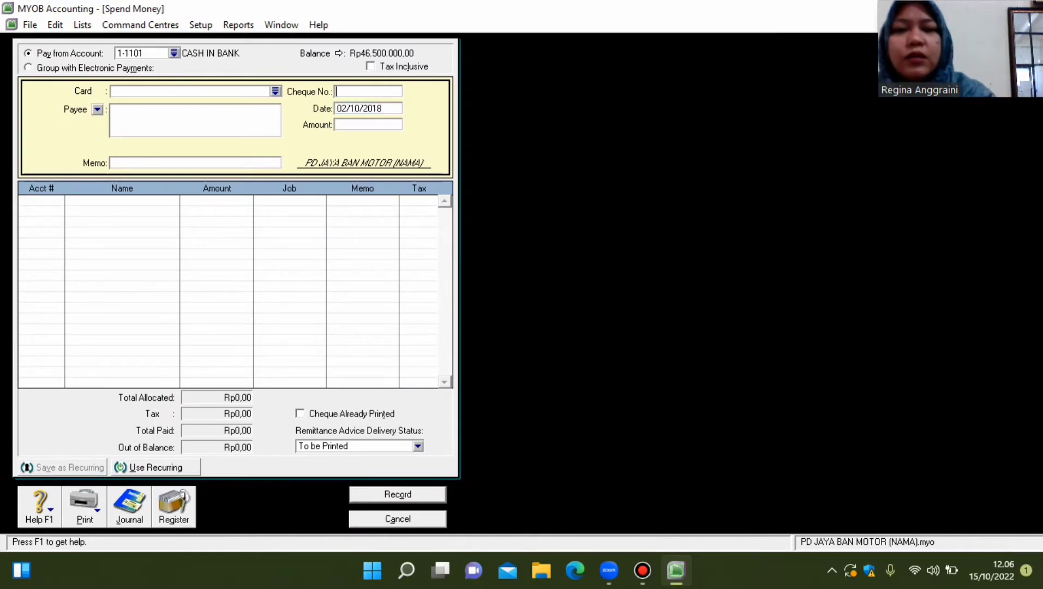
text(BKK)
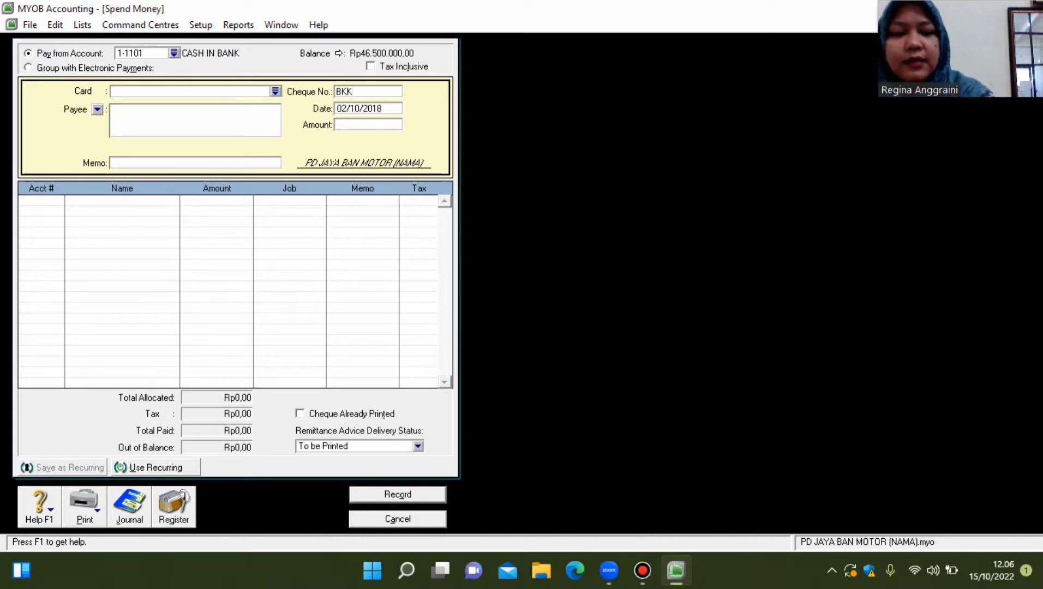
text(-03)
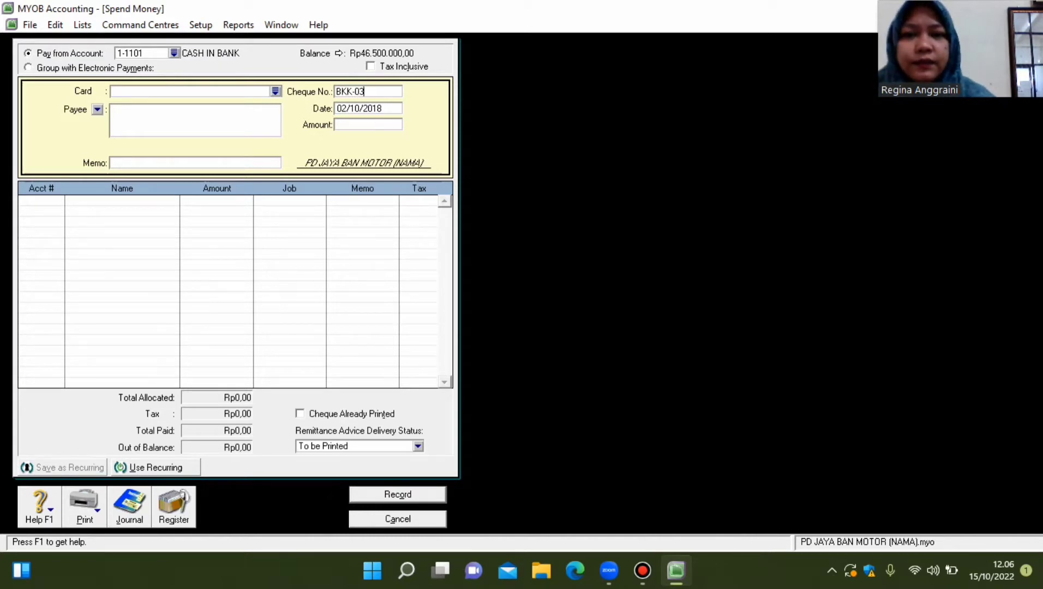
key(Tab)
text(03/10/2018)
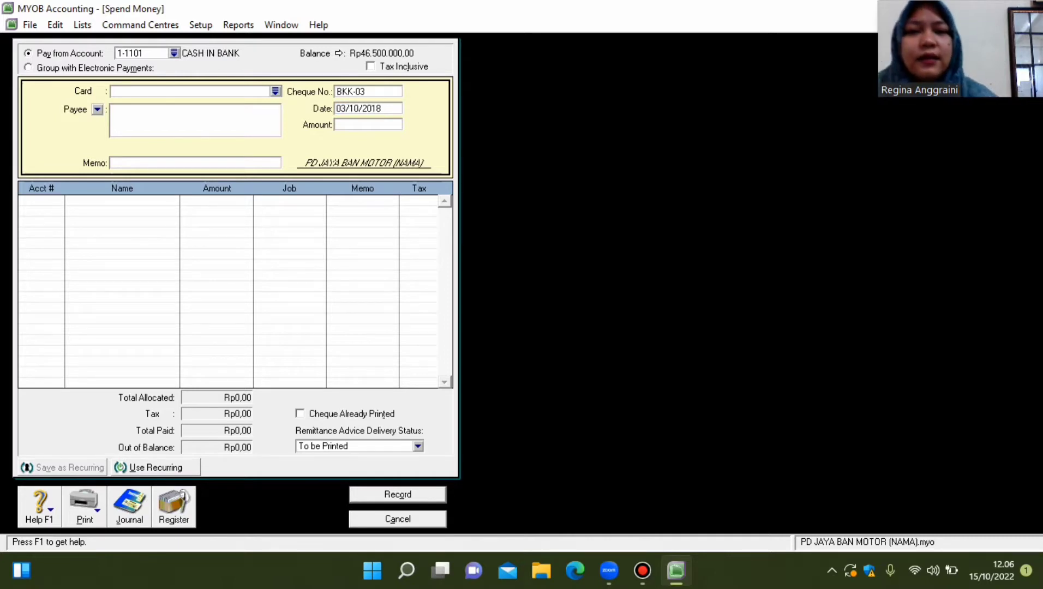
key(Tab)
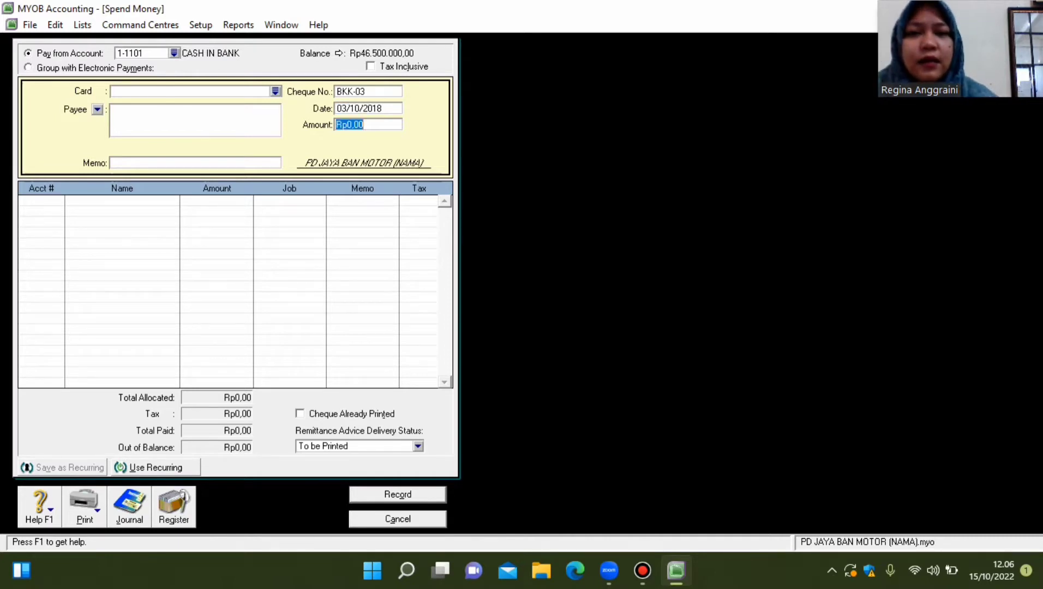
Set the BKK-03 payment's amount to Rp400.000 and its memo to BAYAR IKLAN.
text(400000)
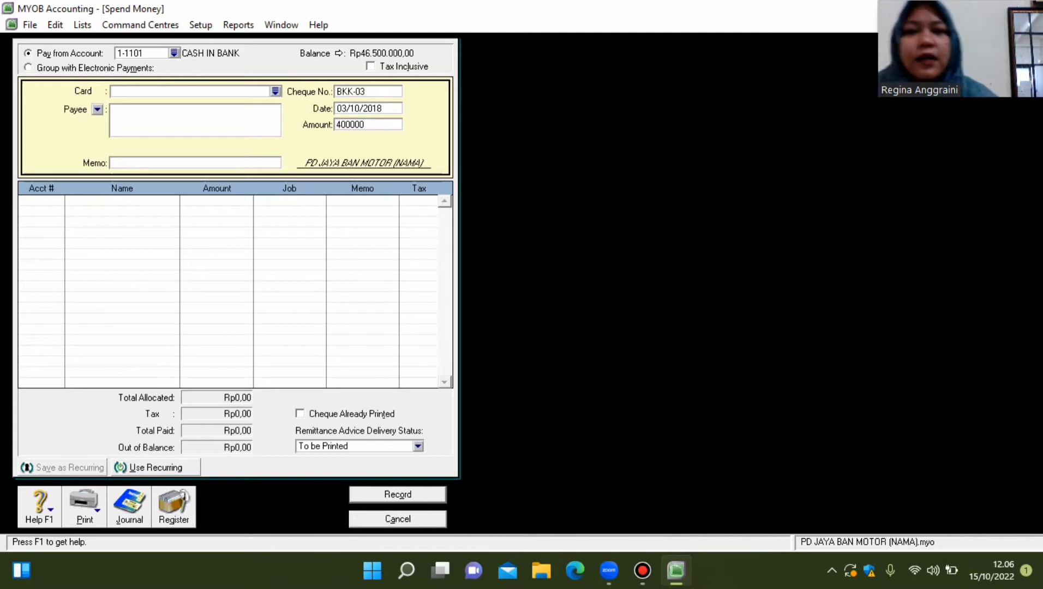
key(Tab)
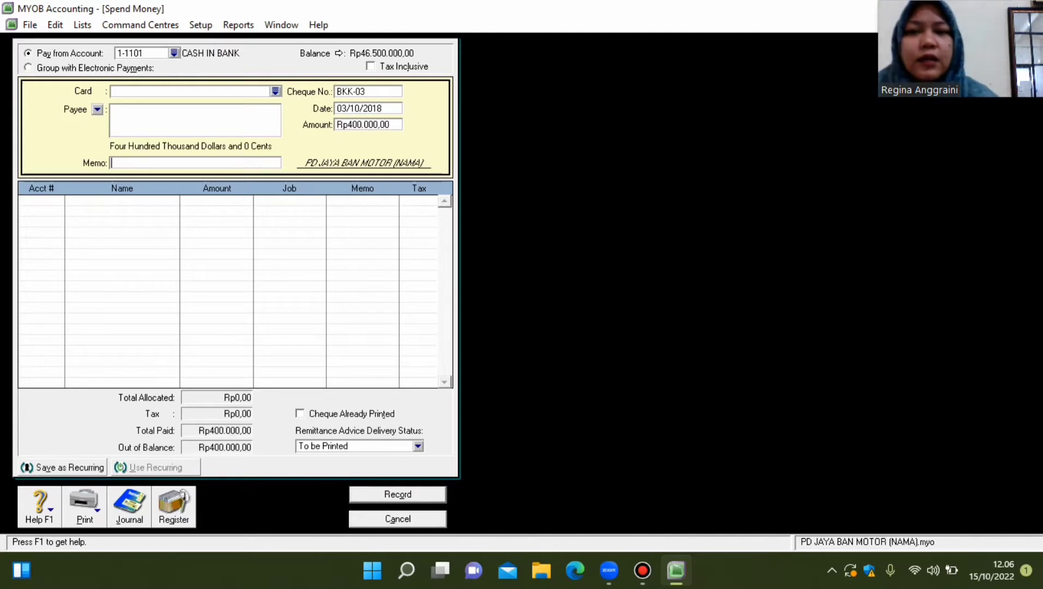
text(BAYAR )
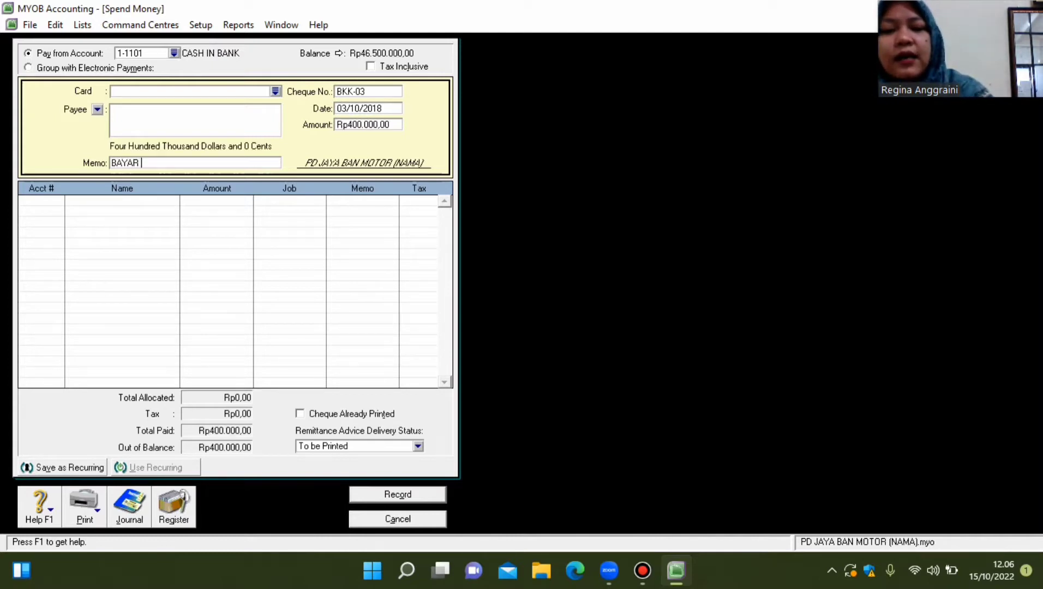
text(IKLAN)
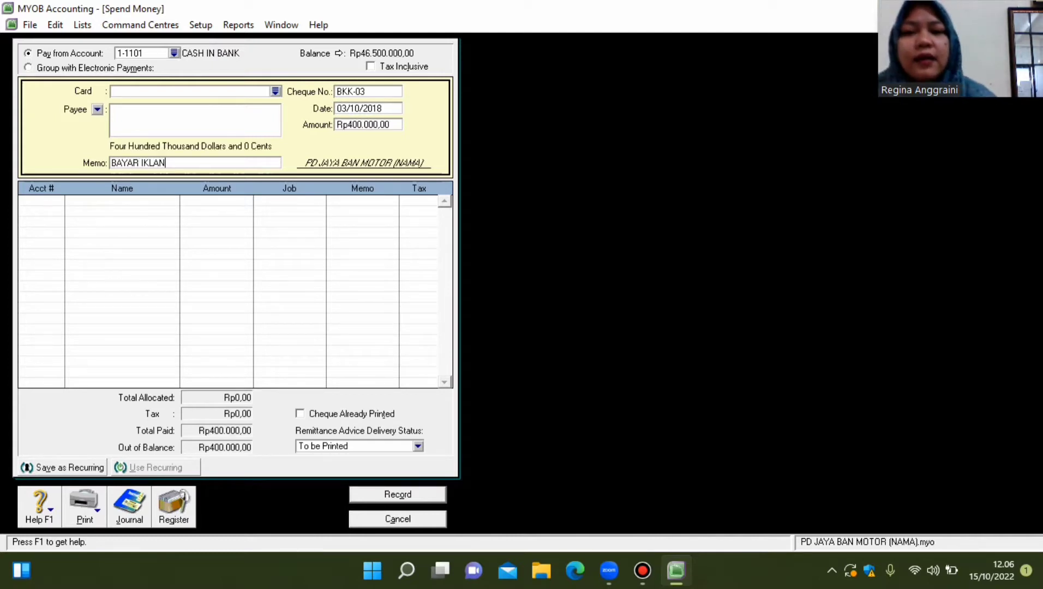
Allocate the advertising payment's full Rp400.000 to account 6-1000 ADVERTISING EXP, record it, and close the Spend Money window.
key(Tab)
text(6-)
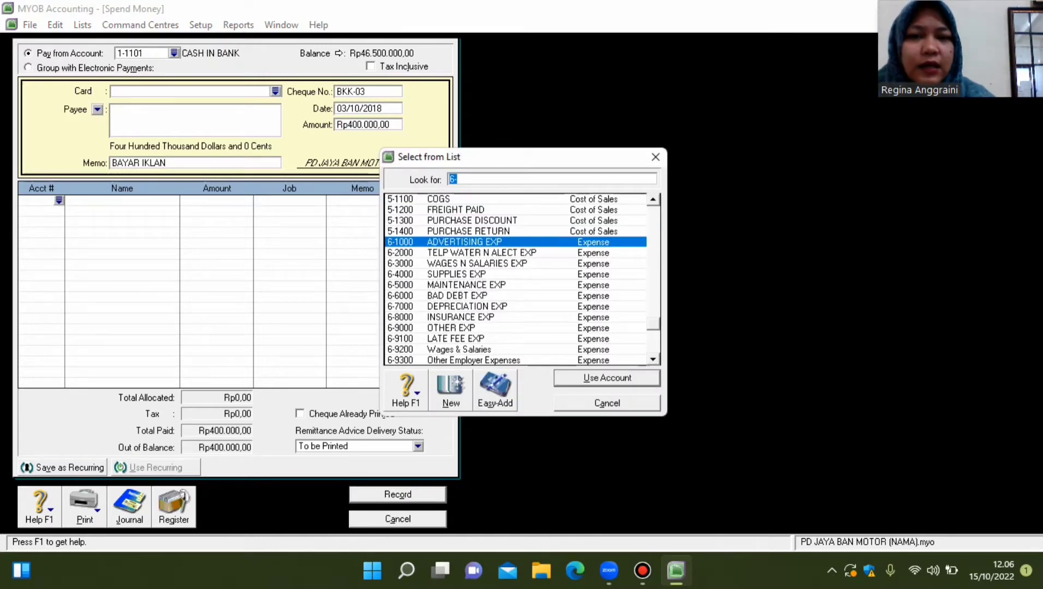
text(1000)
key(Return)
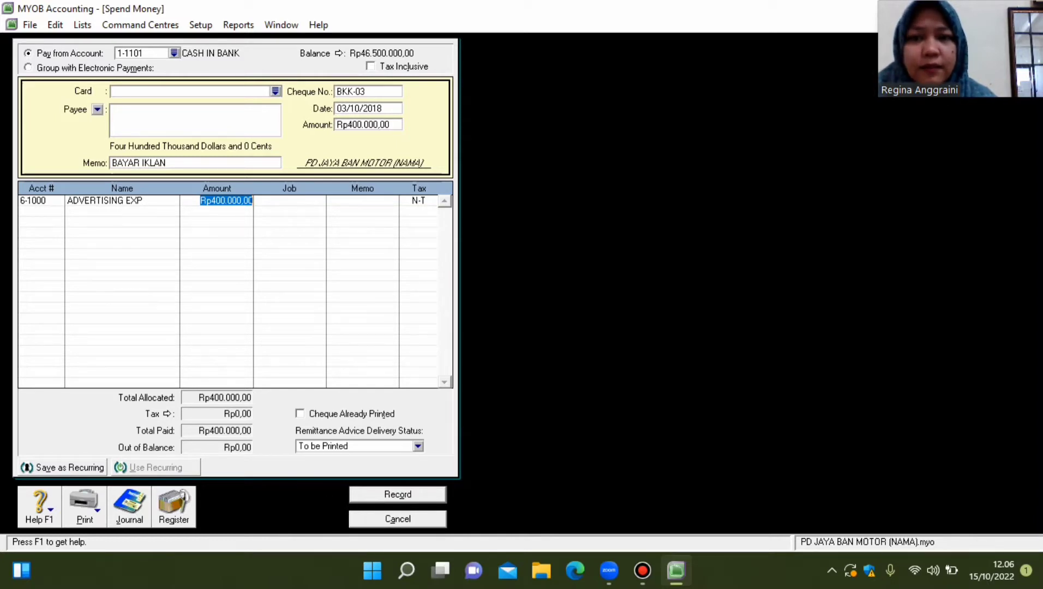
key(Return)
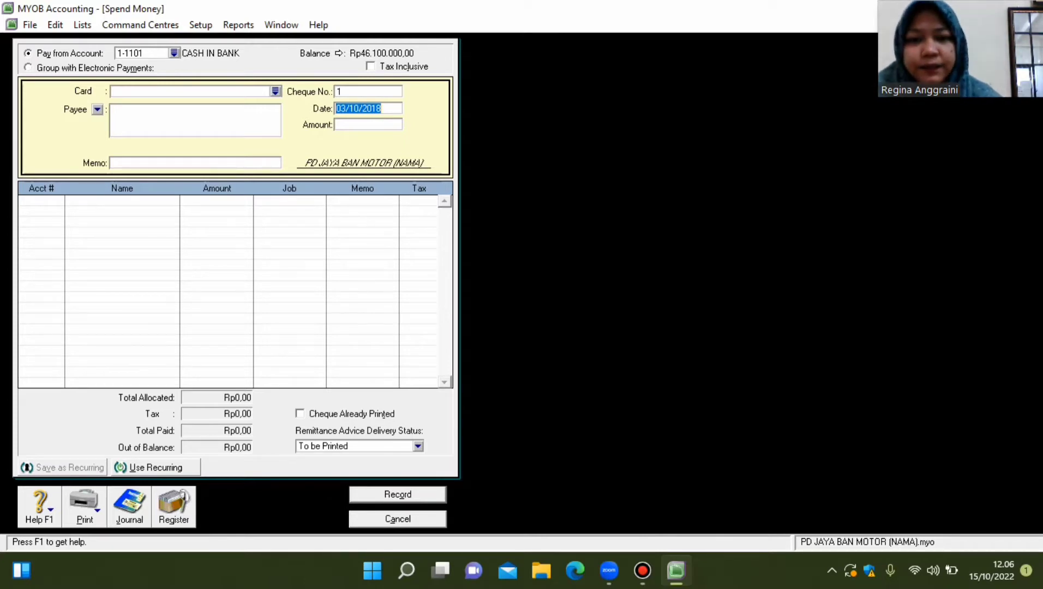
key(Escape)
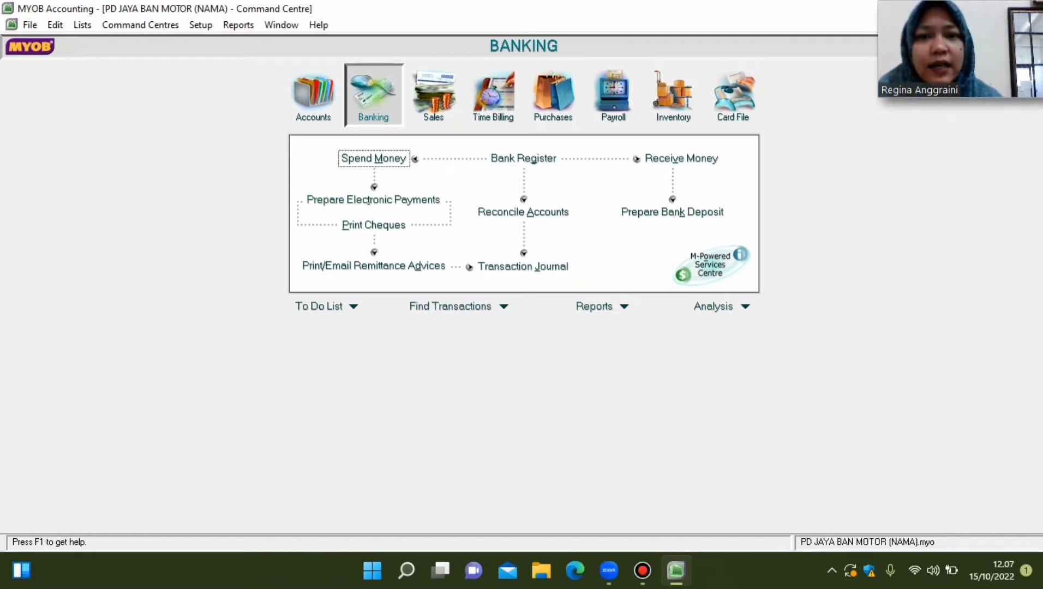
Open Receive Payments from the Sales command centre and choose DHIKA MOTOR as the customer.
click(434, 98)
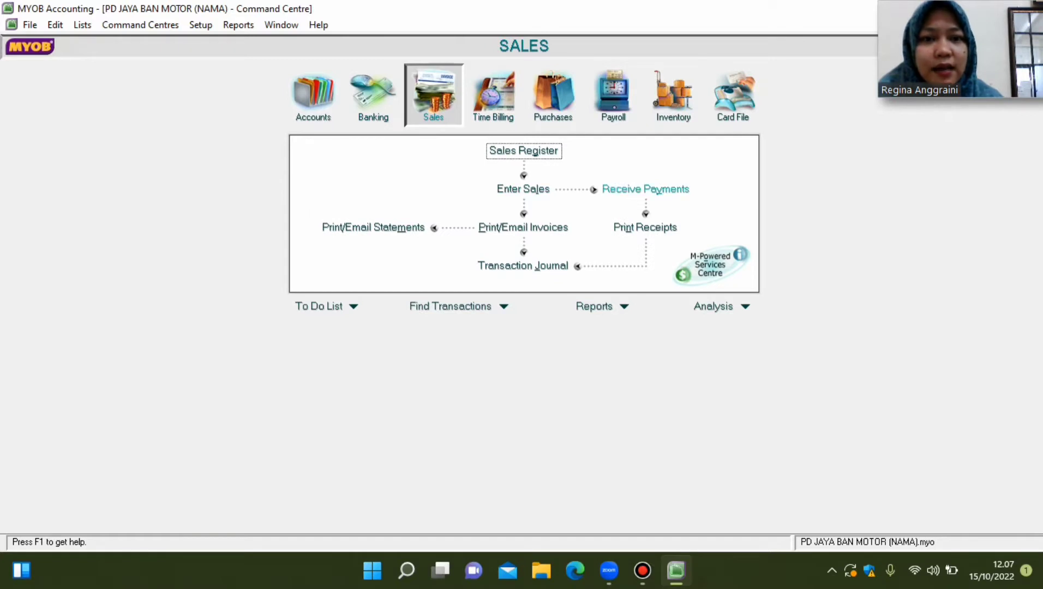
click(373, 96)
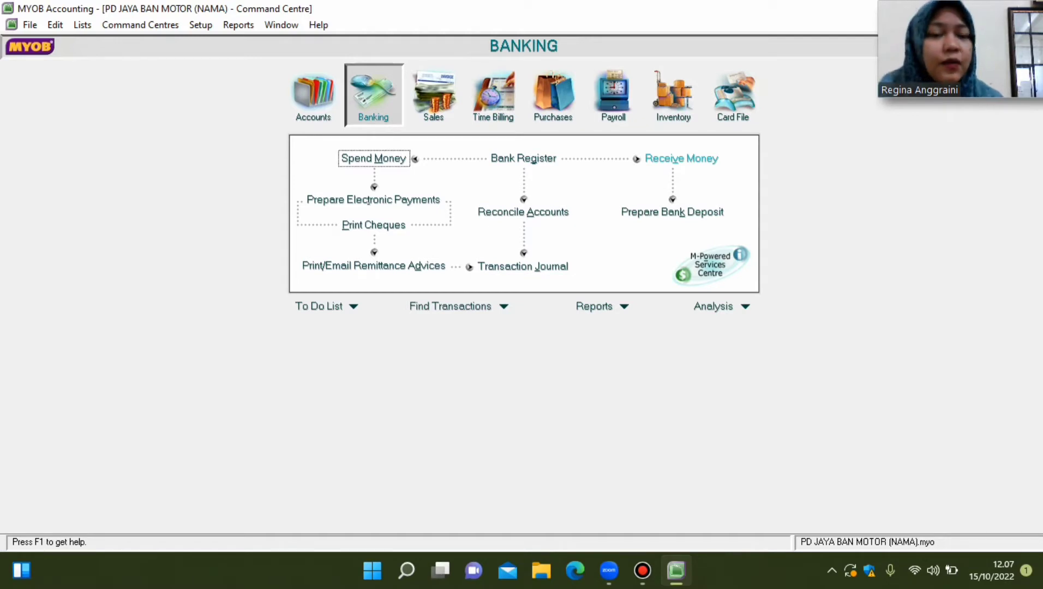
click(434, 96)
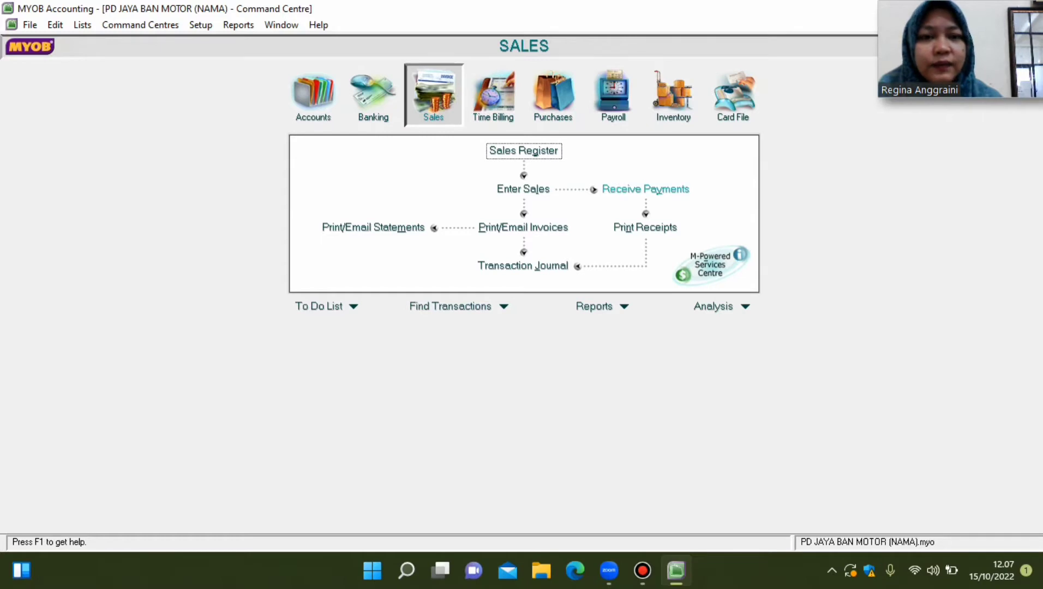
click(645, 189)
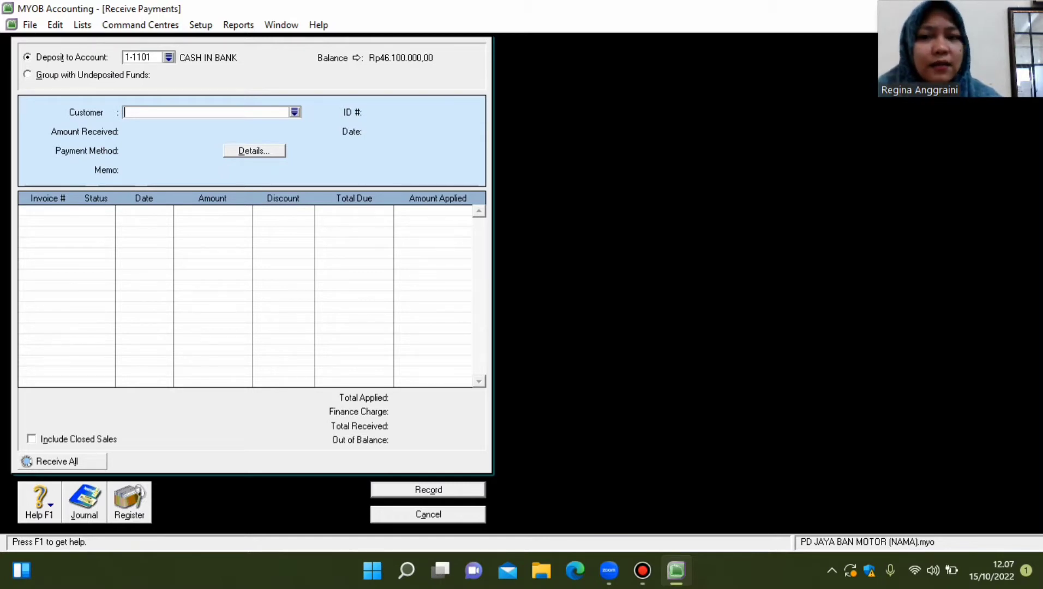
key(Tab)
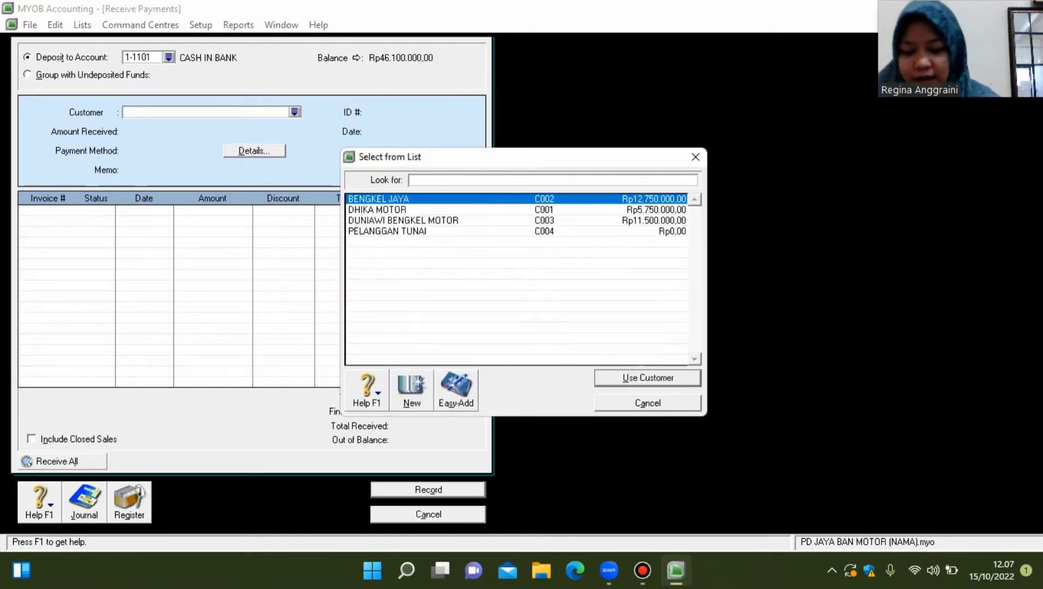
key(Down)
key(Return)
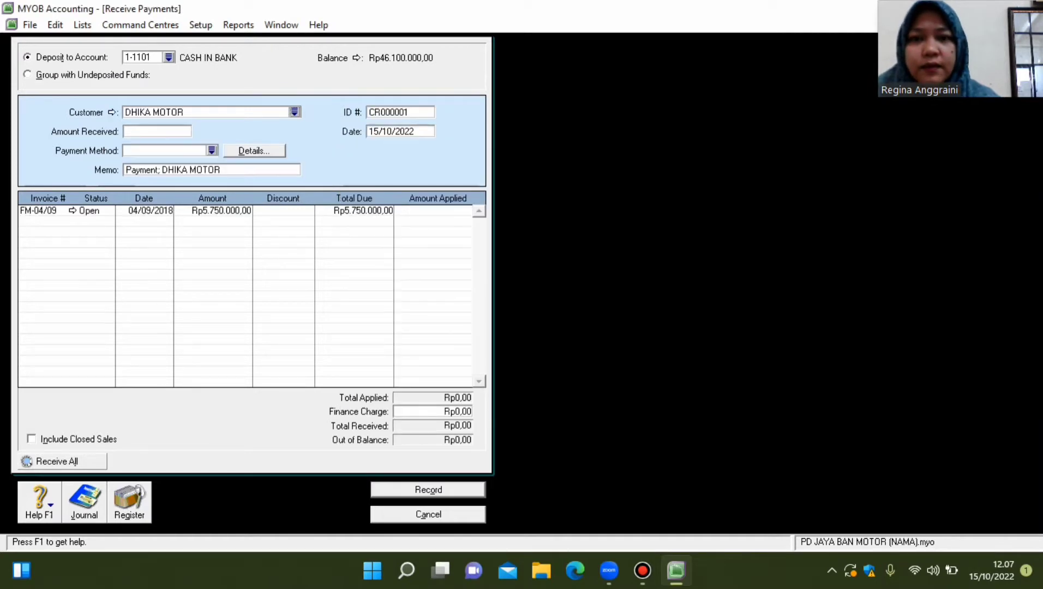
Set the amount received from DHIKA MOTOR to Rp5.750.000 and bring up the payment method choices.
key(Tab)
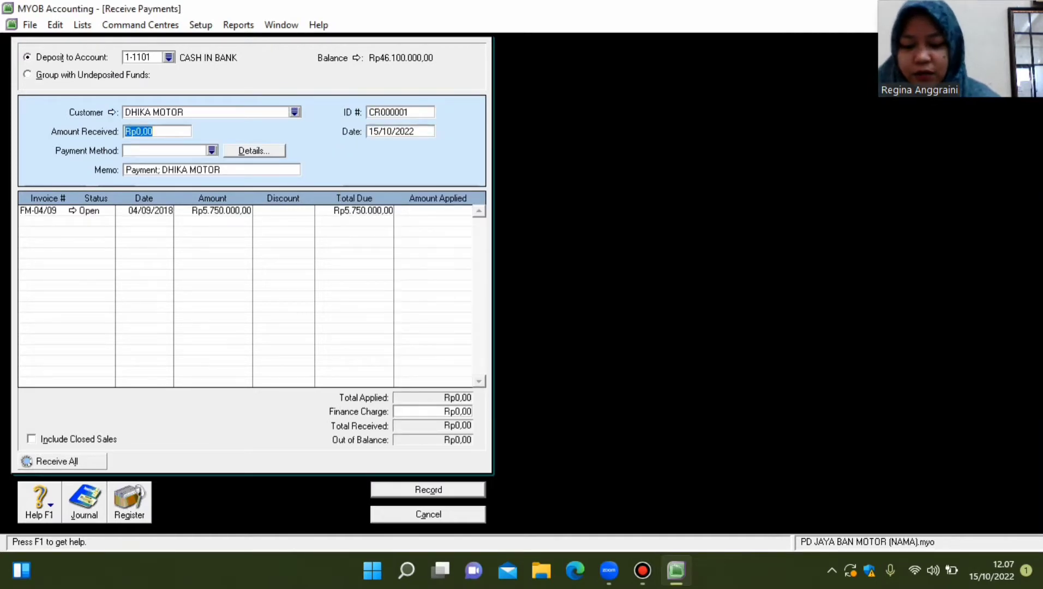
text(5750000)
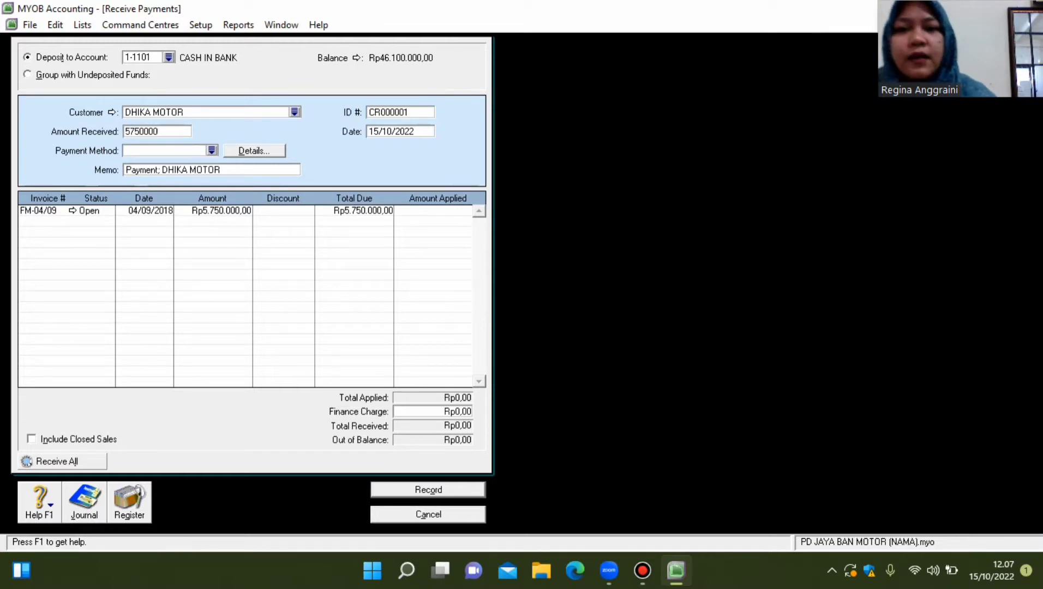
key(Tab)
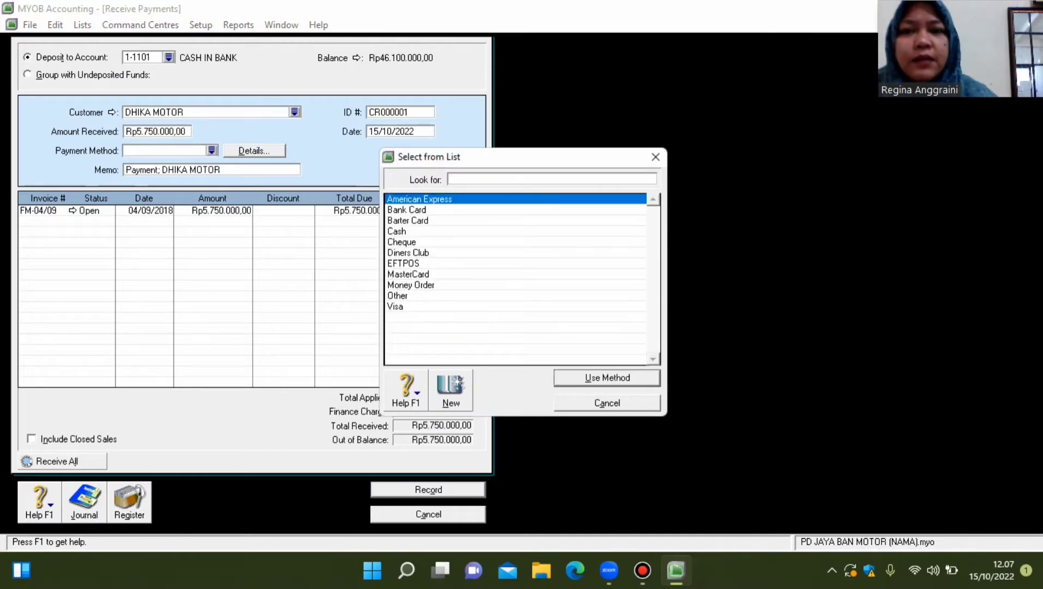
Set the DHIKA MOTOR receipt's payment method to Cheque, its ID to BKM-01 and its date to 03/10/2018.
double_click(402, 242)
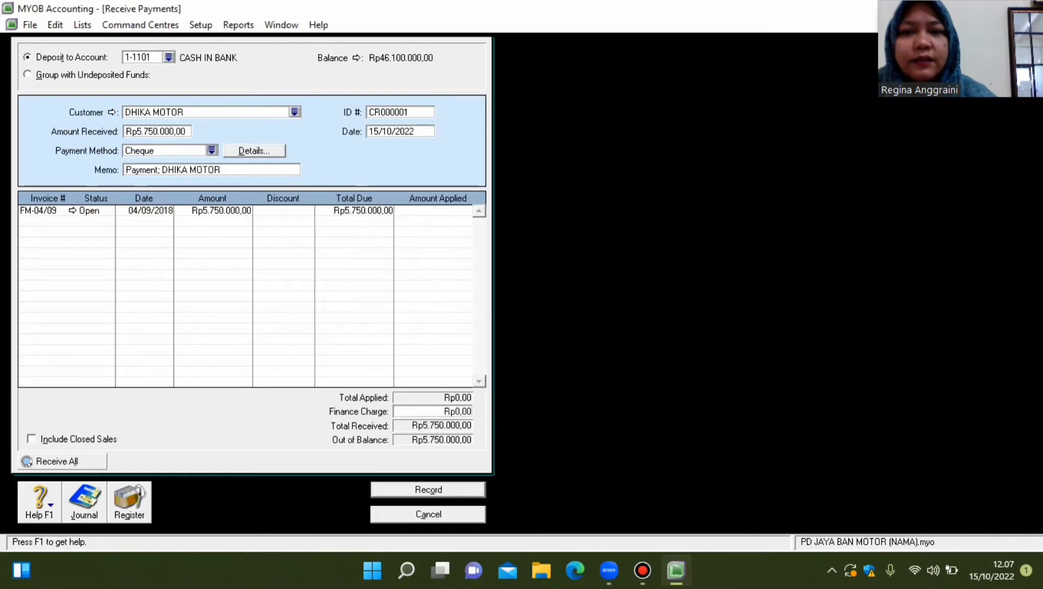
click(399, 112)
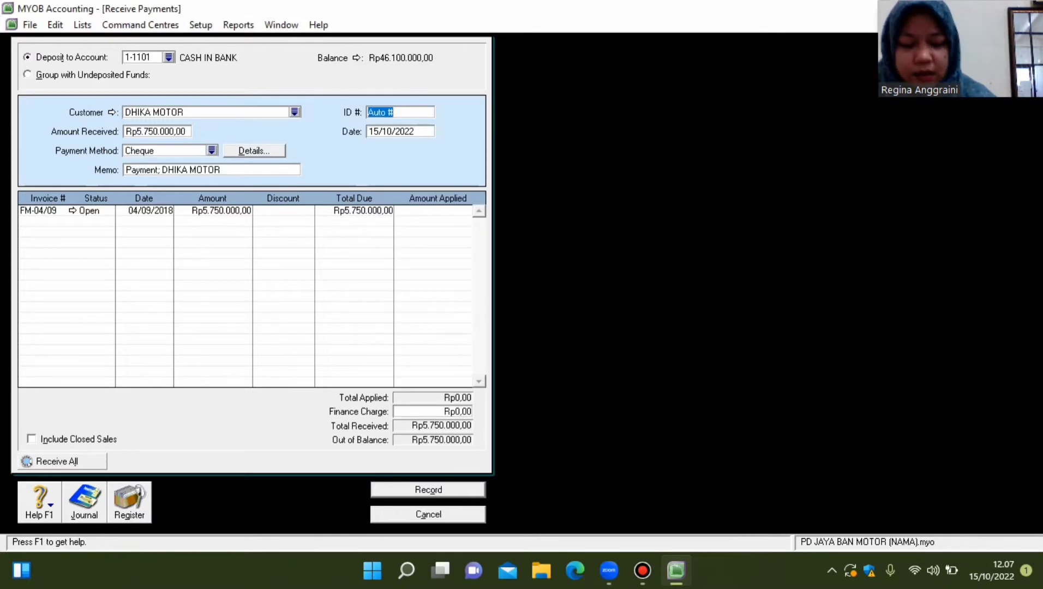
text(BKM-01)
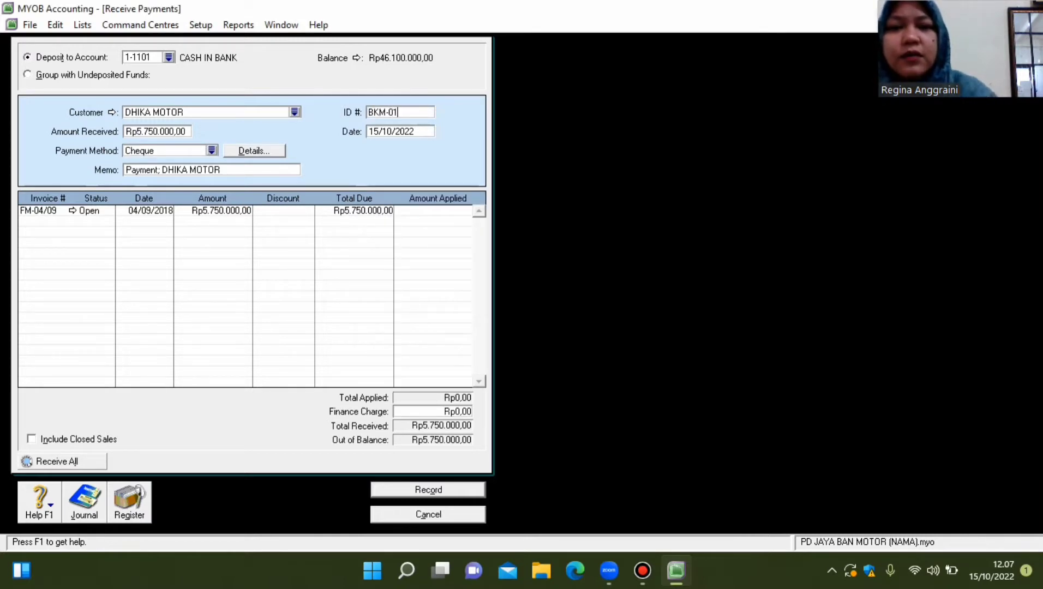
key(Tab)
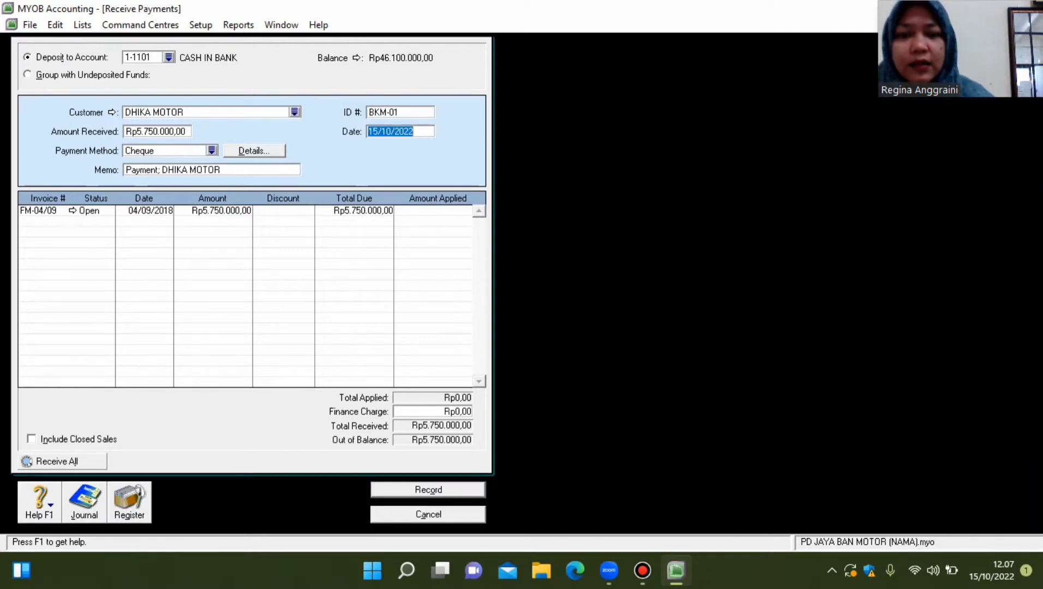
text(03/)
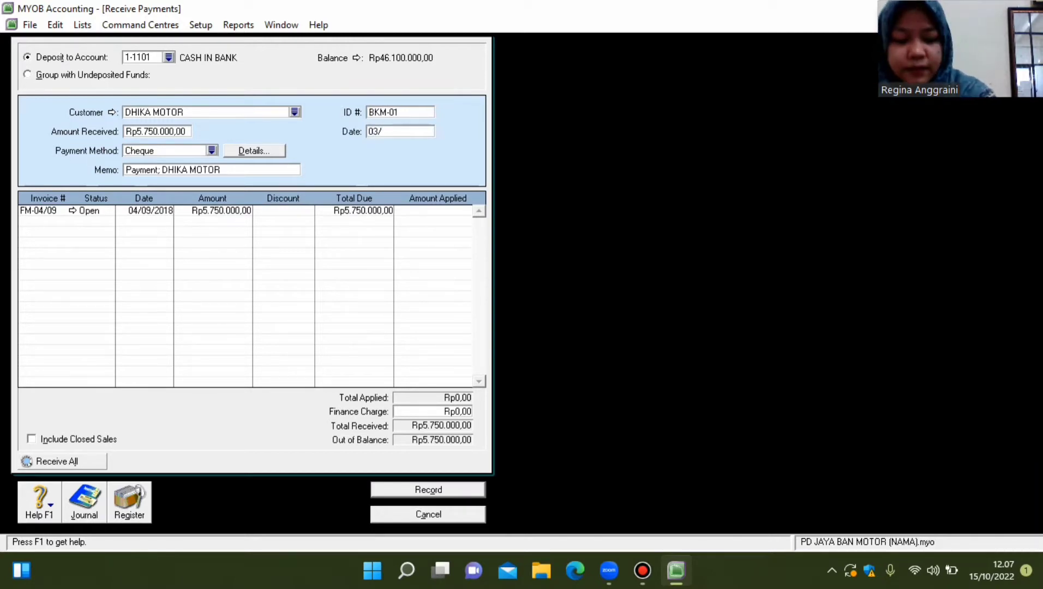
text(10.2018)
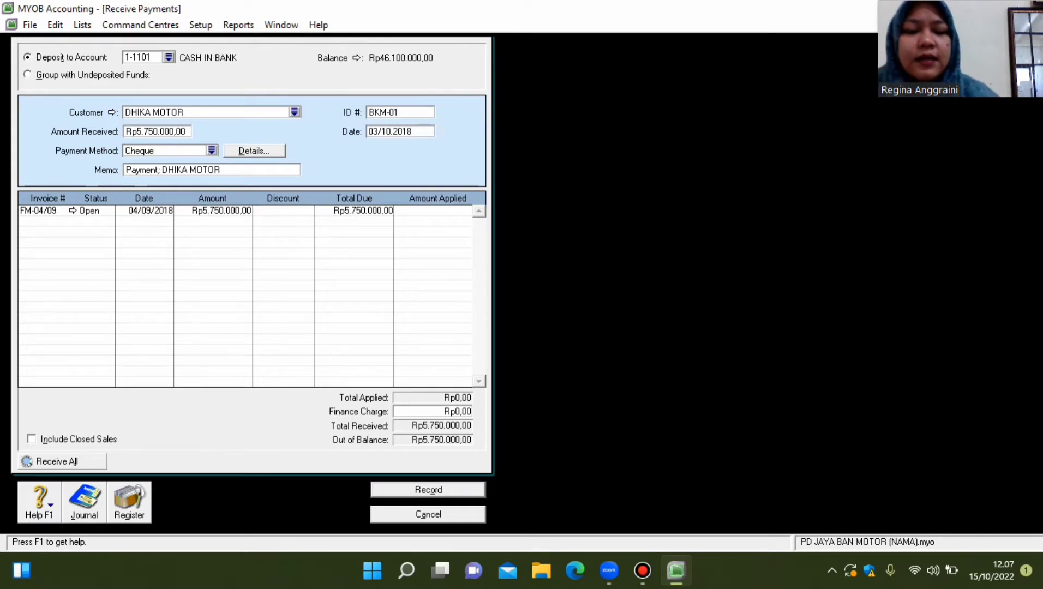
key(Tab)
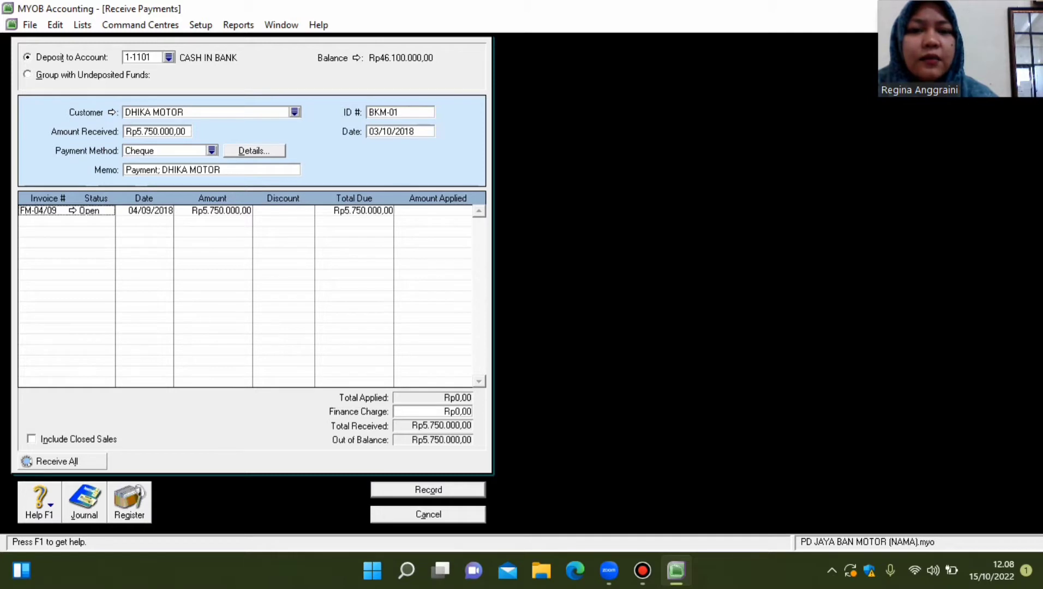
Apply Rp5.750.000 to invoice FM-04/09, review the transaction recap, then record the receipt and close Receive Payments.
key(Tab)
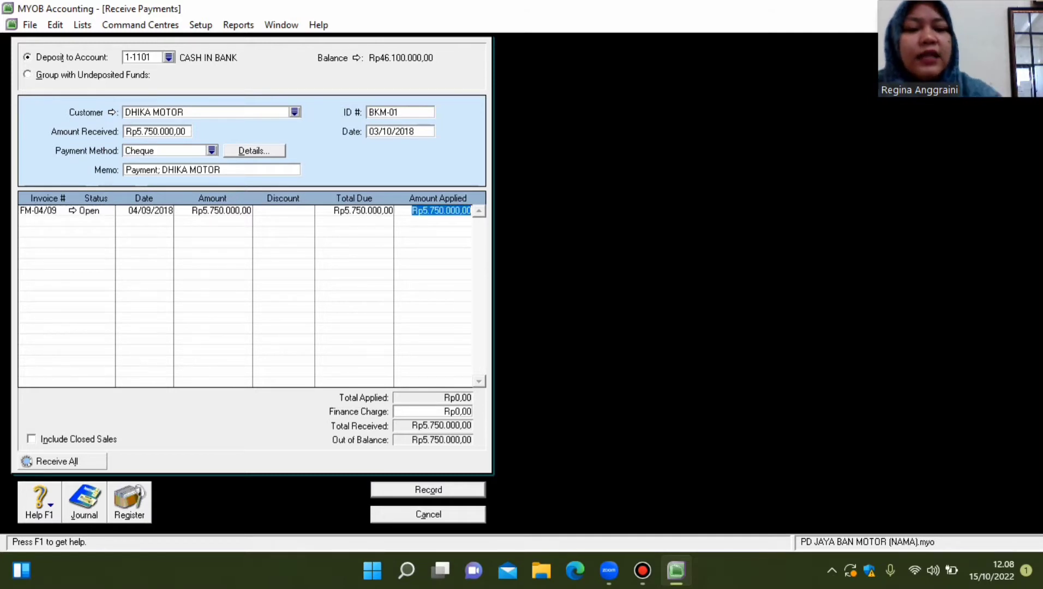
key(Tab)
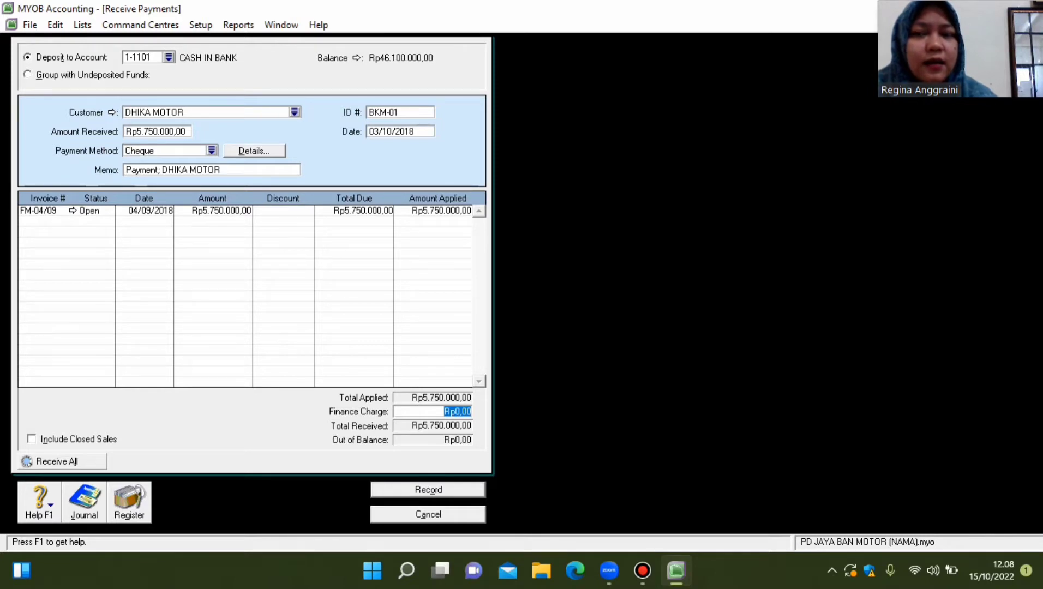
key(ctrl+r)
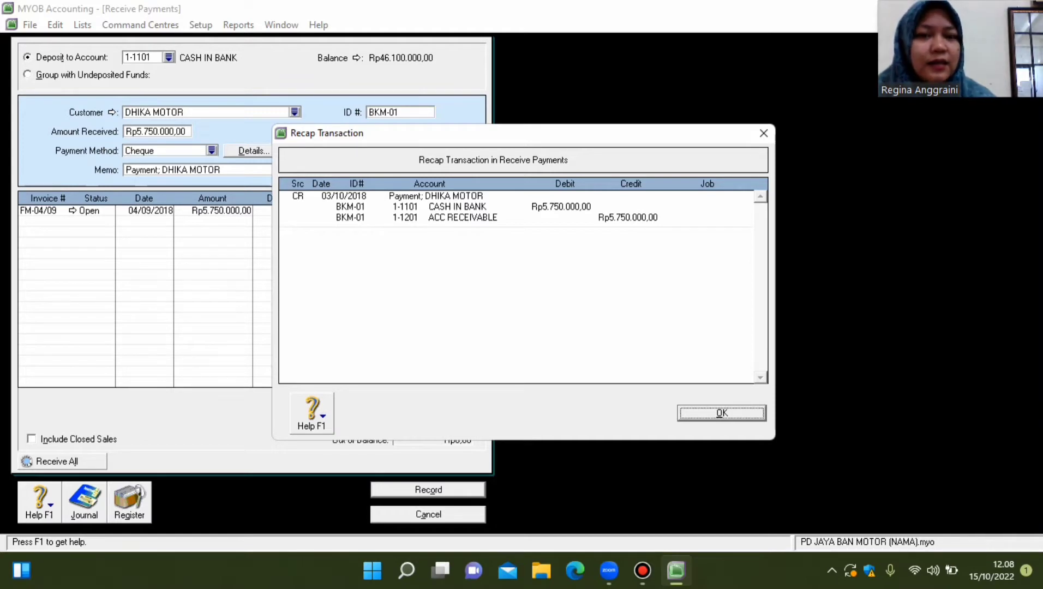
key(Return)
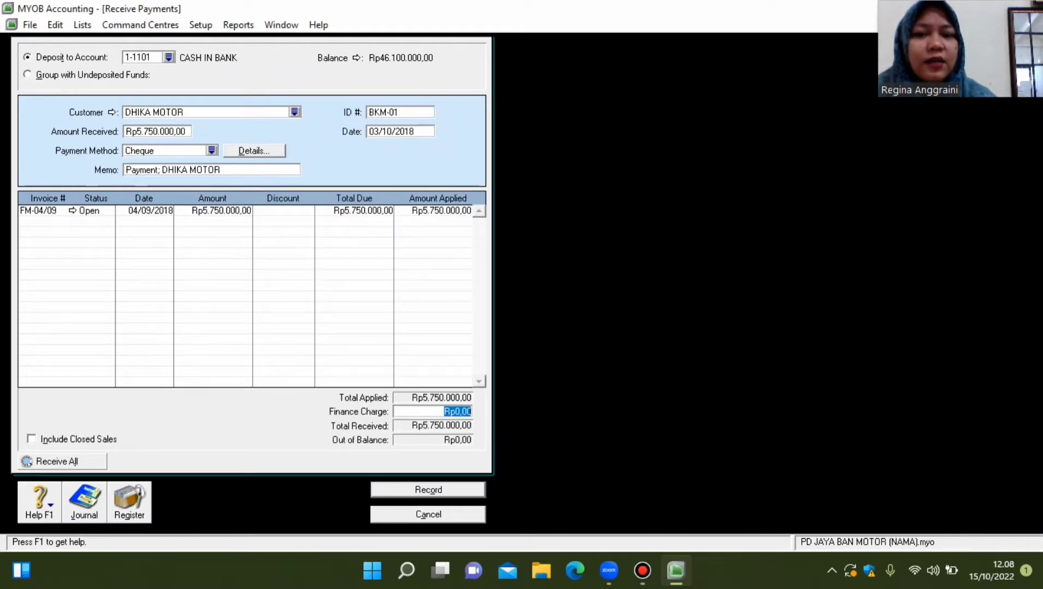
key(Return)
key(Escape)
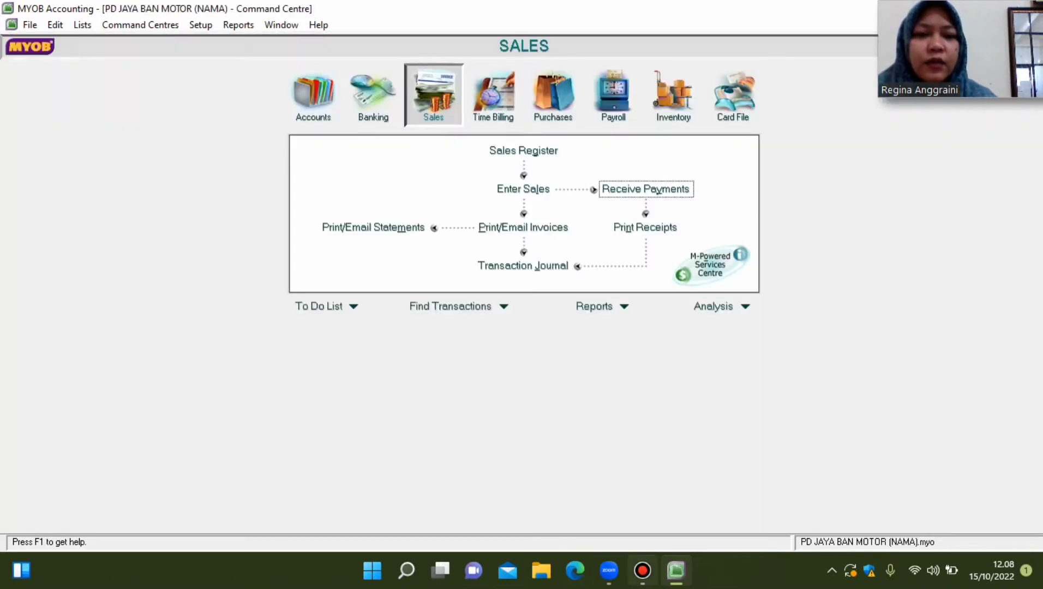
Start a new customer receipt from DUNIAWI BENGKEL MOTOR with an amount received of Rp11.270.000.
mouse_move(642, 570)
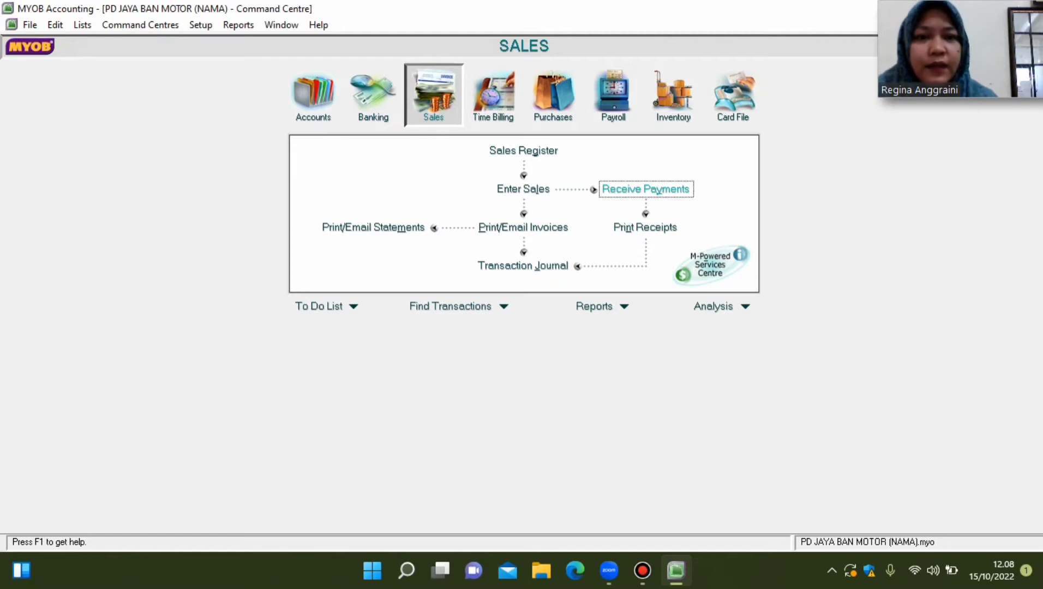
click(645, 188)
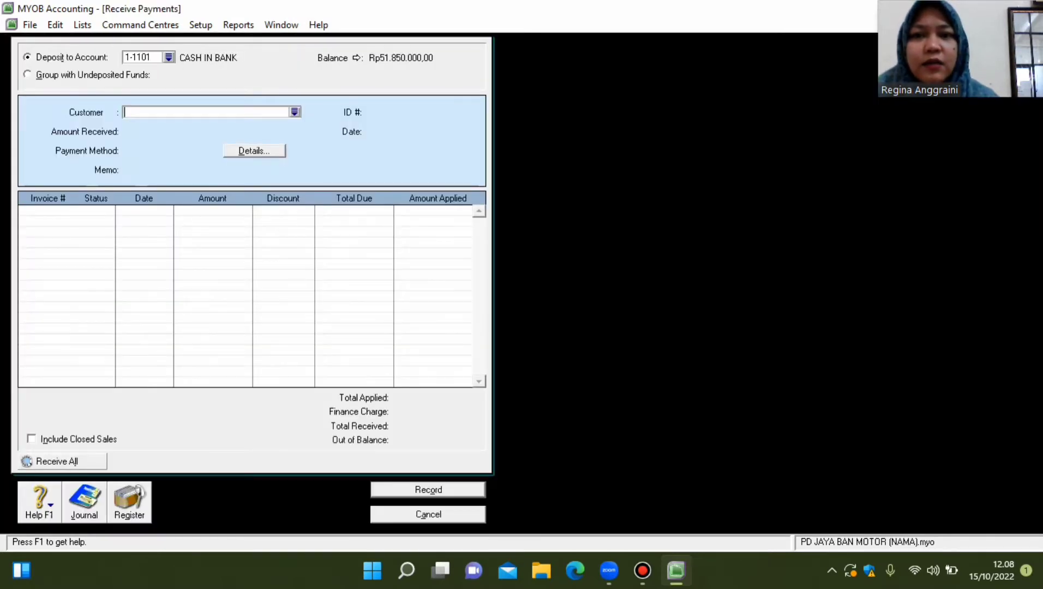
click(294, 111)
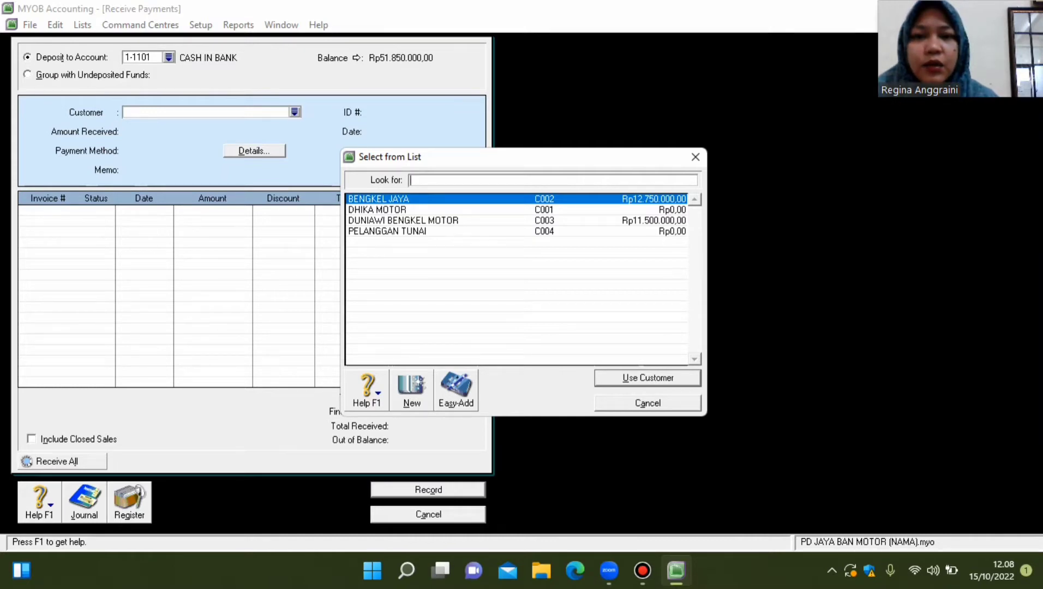
double_click(404, 220)
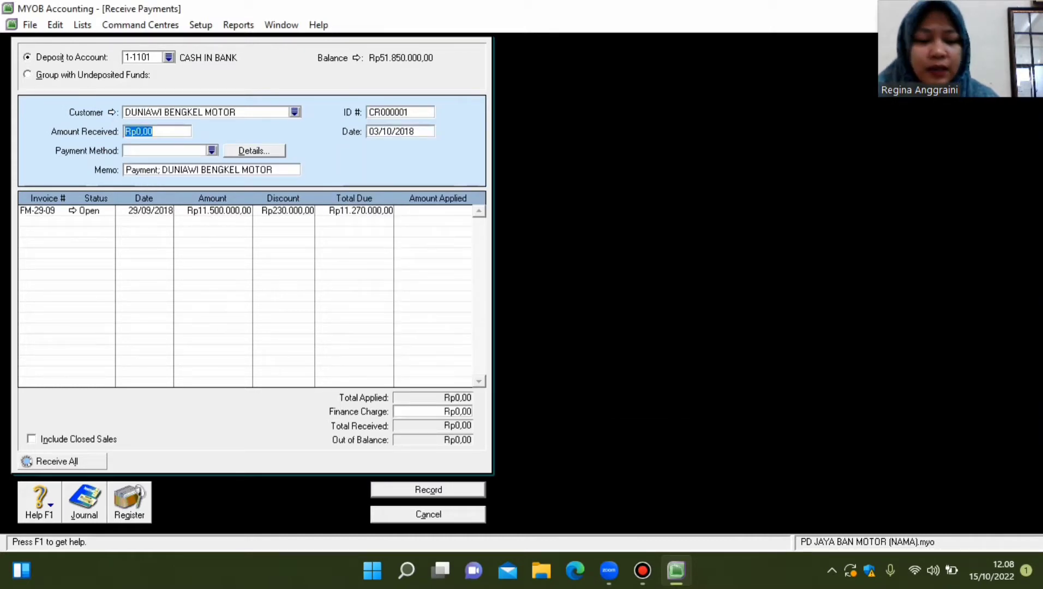
text(11)
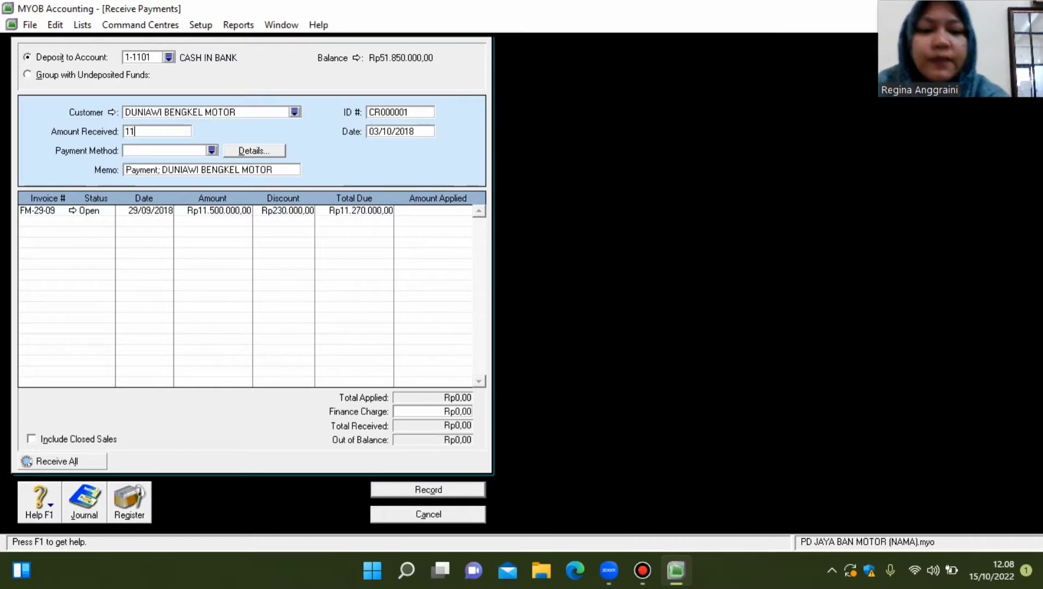
text(270)
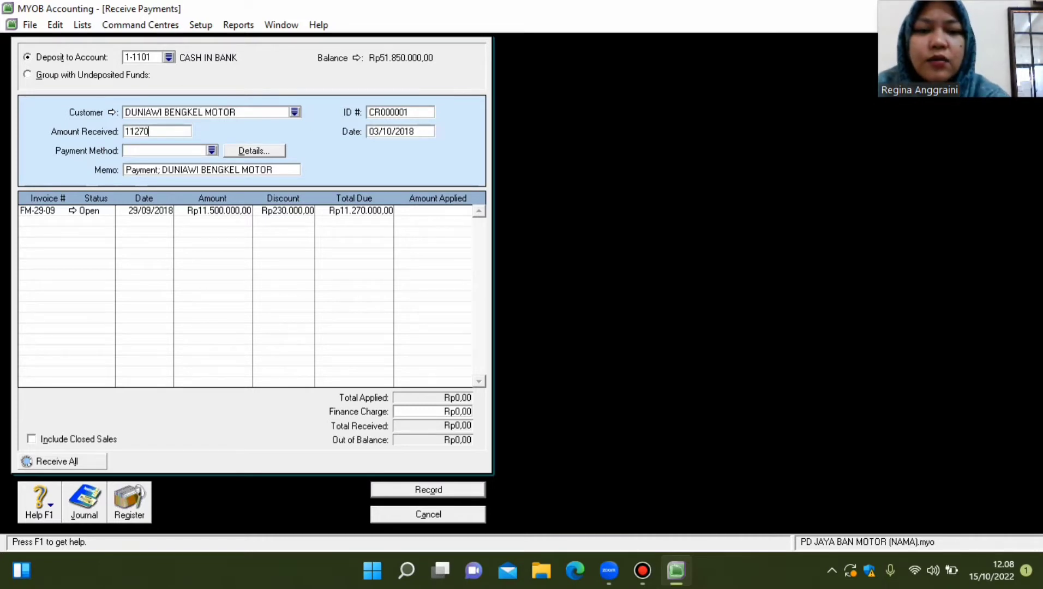
text(000)
key(Tab)
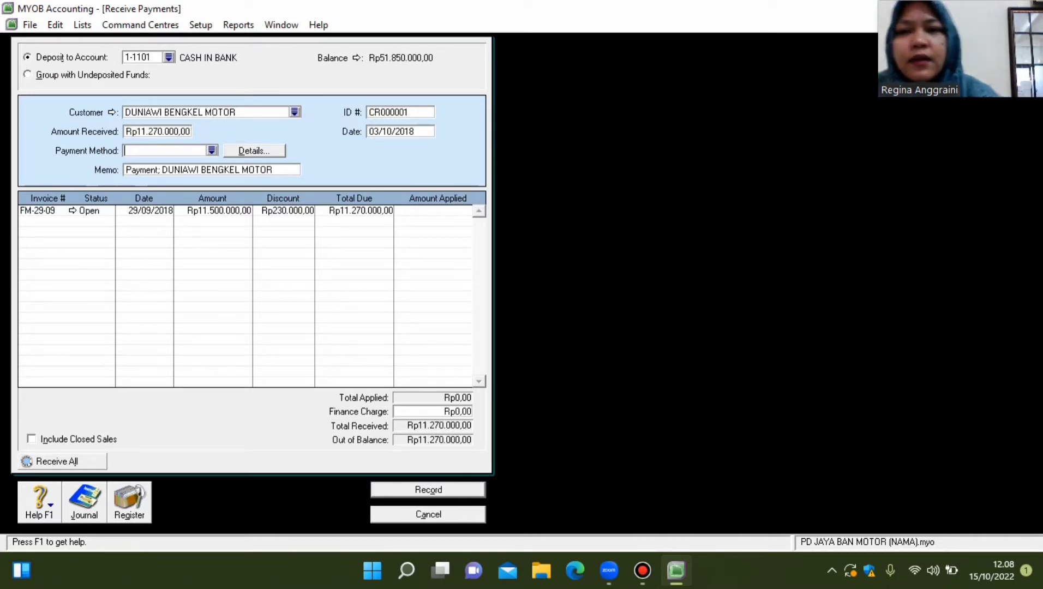
Set the DUNIAWI BENGKEL MOTOR receipt's payment method to Cheque, its ID to BKM-02 and its date to 04/10/2018.
click(211, 151)
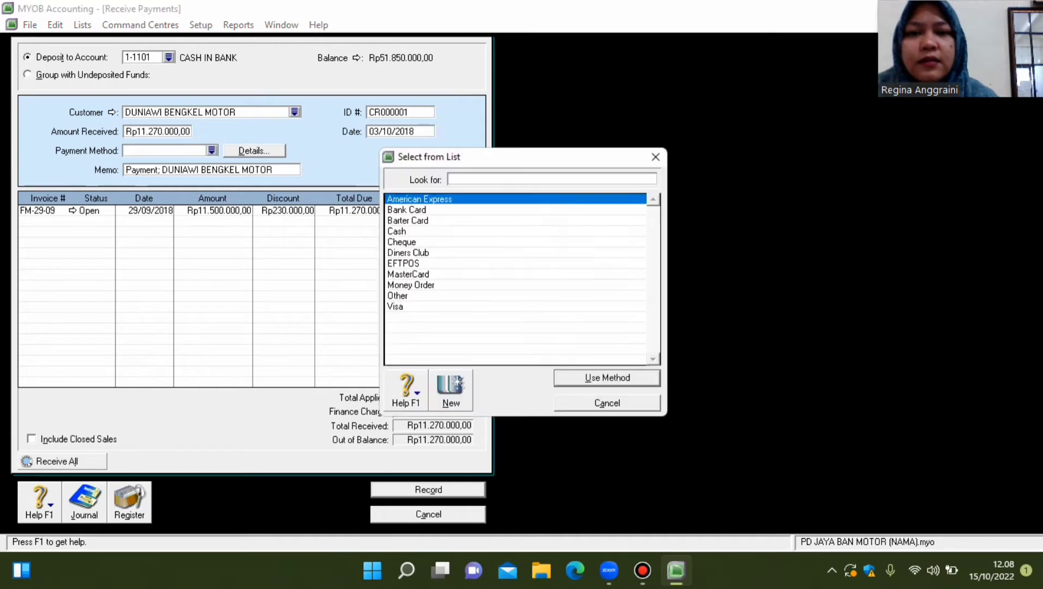
double_click(403, 242)
click(400, 113)
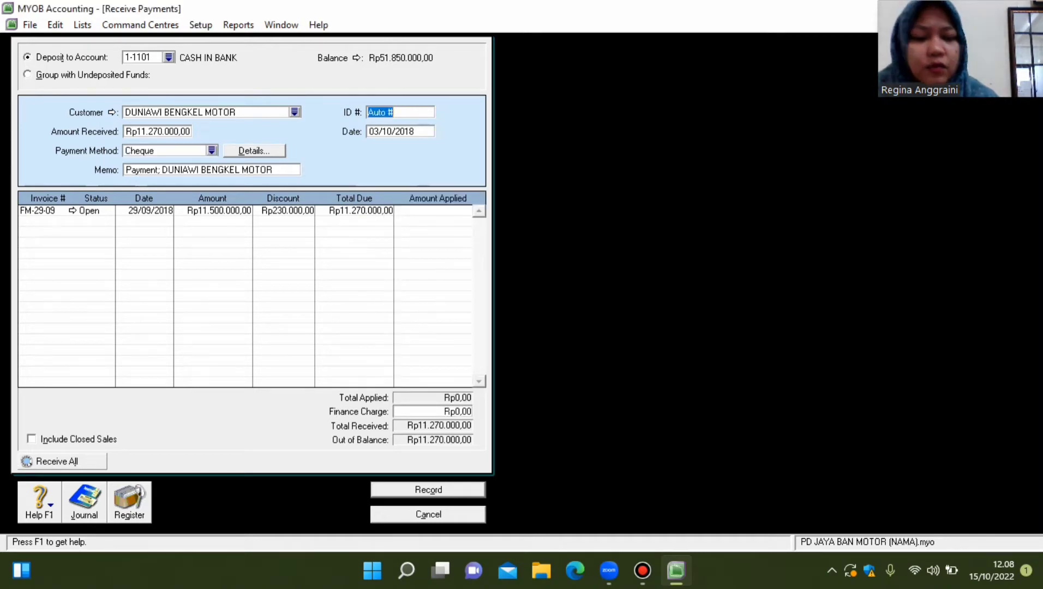
text(BKM-02)
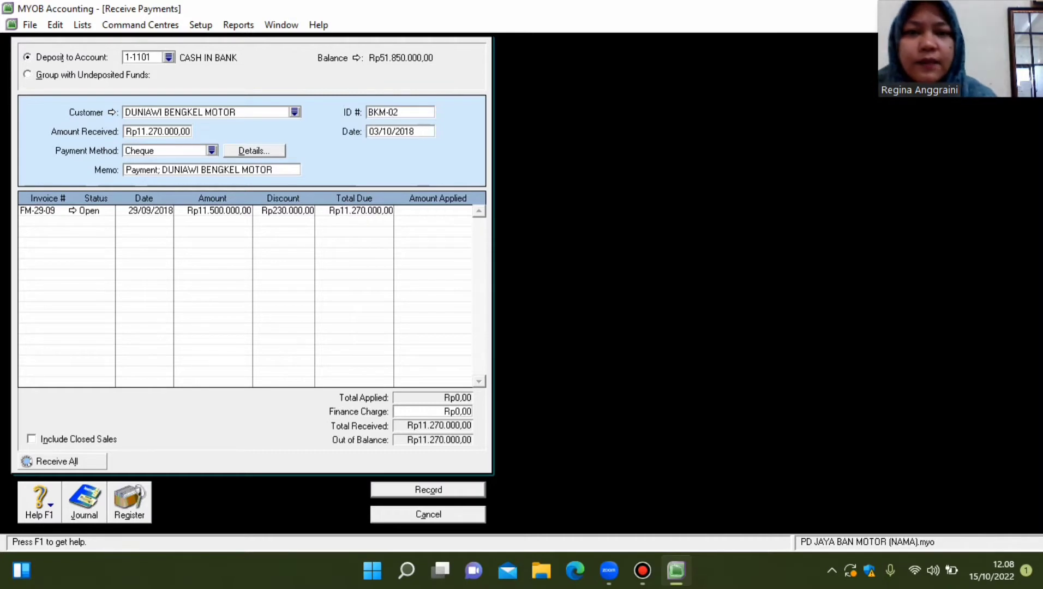
key(Tab)
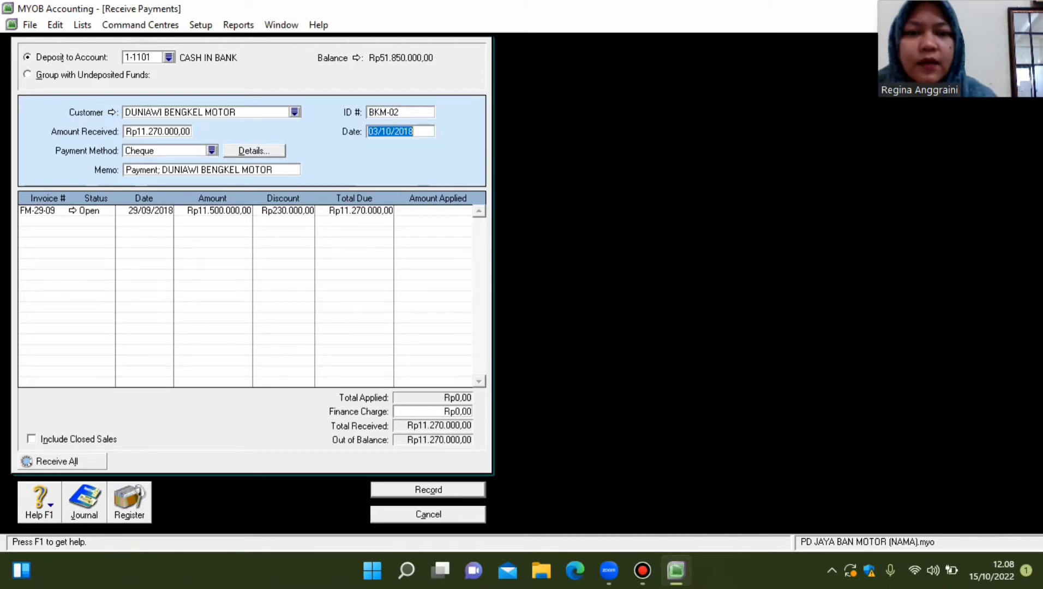
click(378, 131)
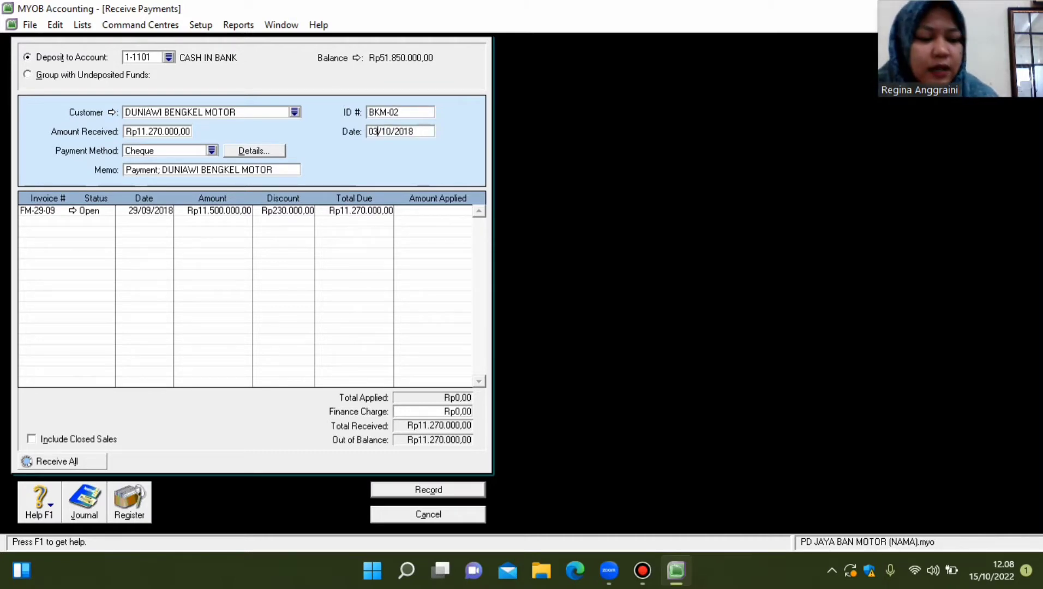
key(BackSpace)
text(4)
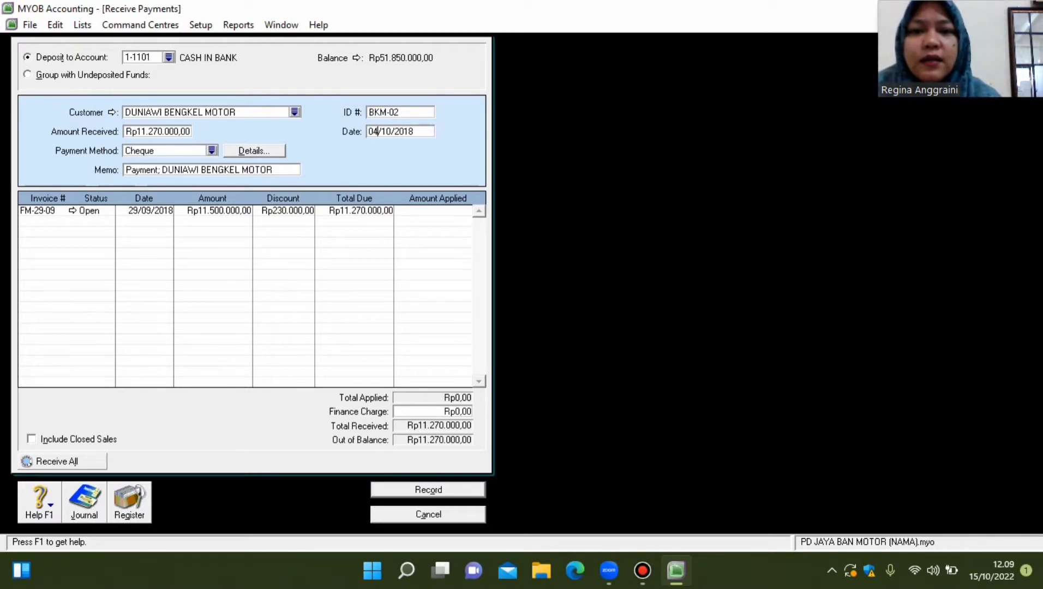
key(Tab)
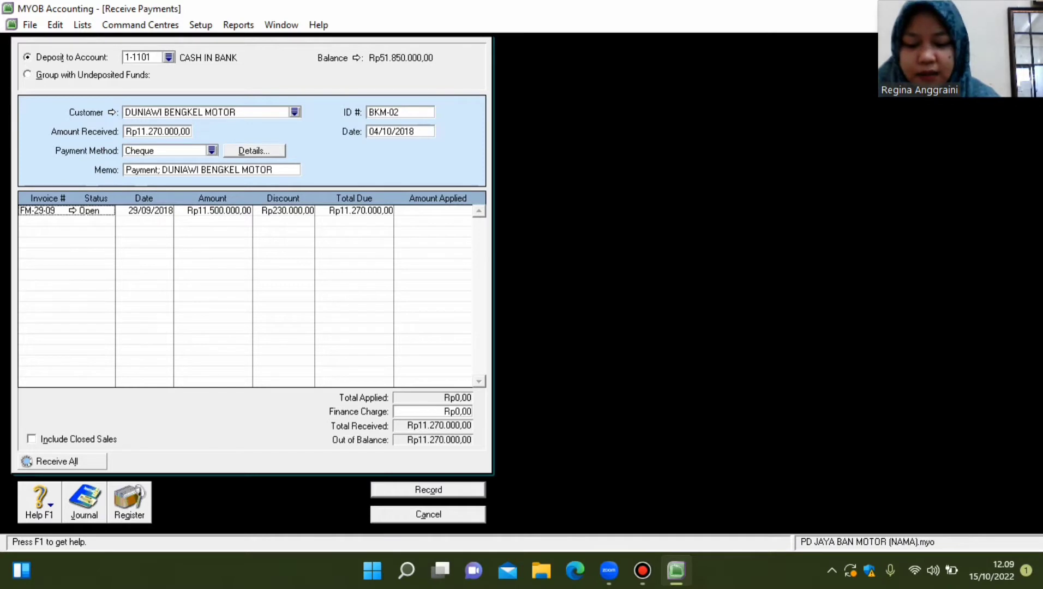
Apply Rp11.270.000 to invoice FM-29-09, review the transaction recap, then record the discounted receipt and close Receive Payments.
key(Tab)
key(Tab)
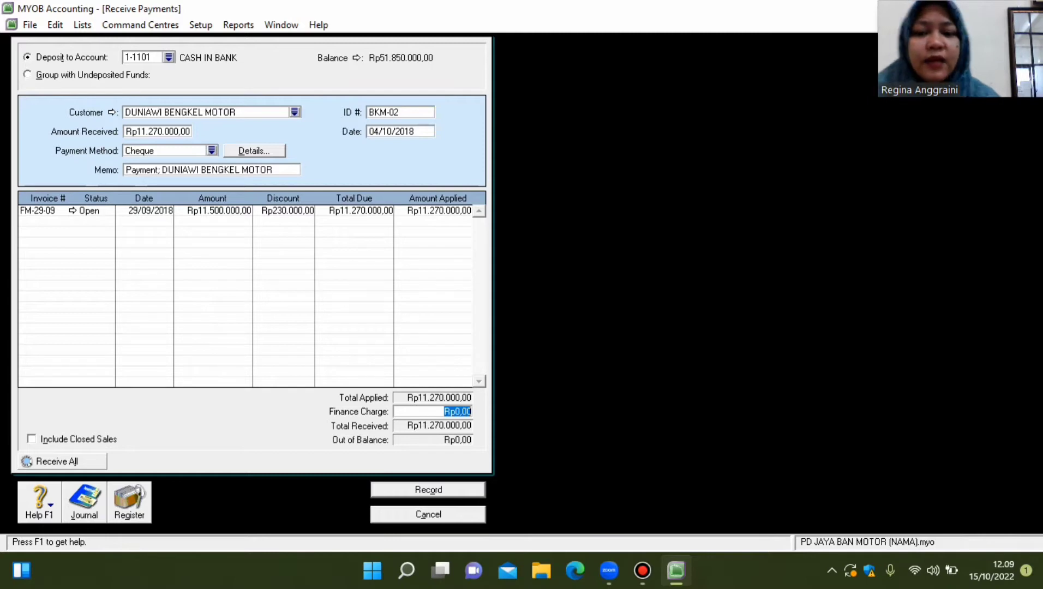
key(ctrl+r)
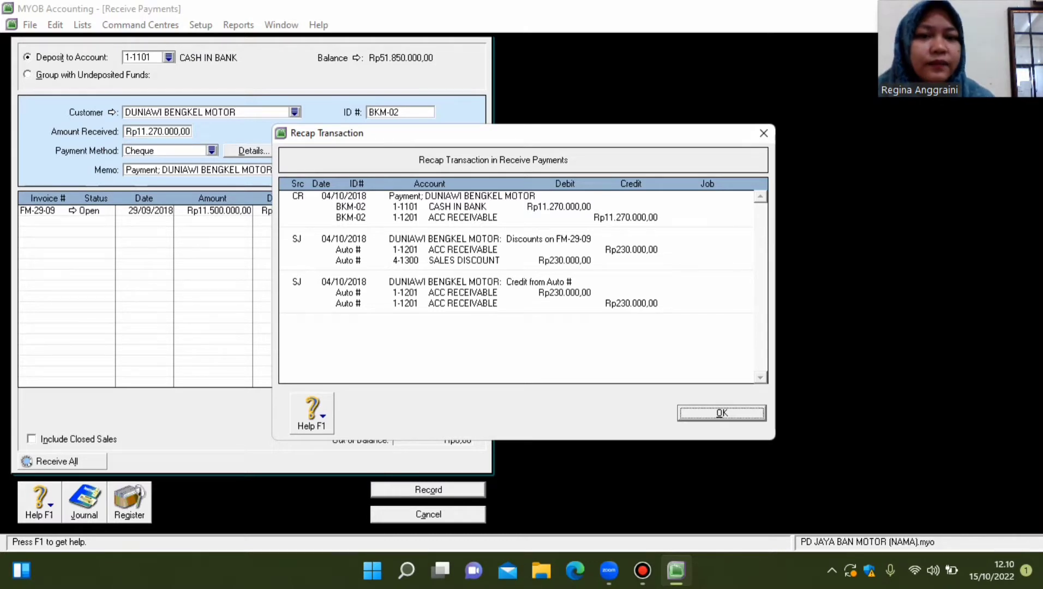
key(Return)
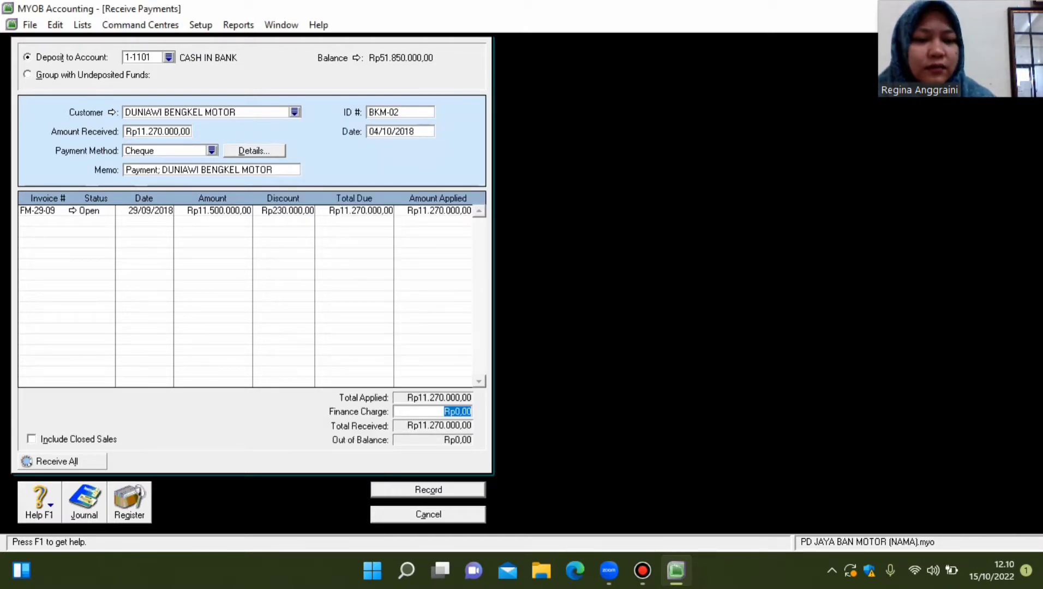
key(Return)
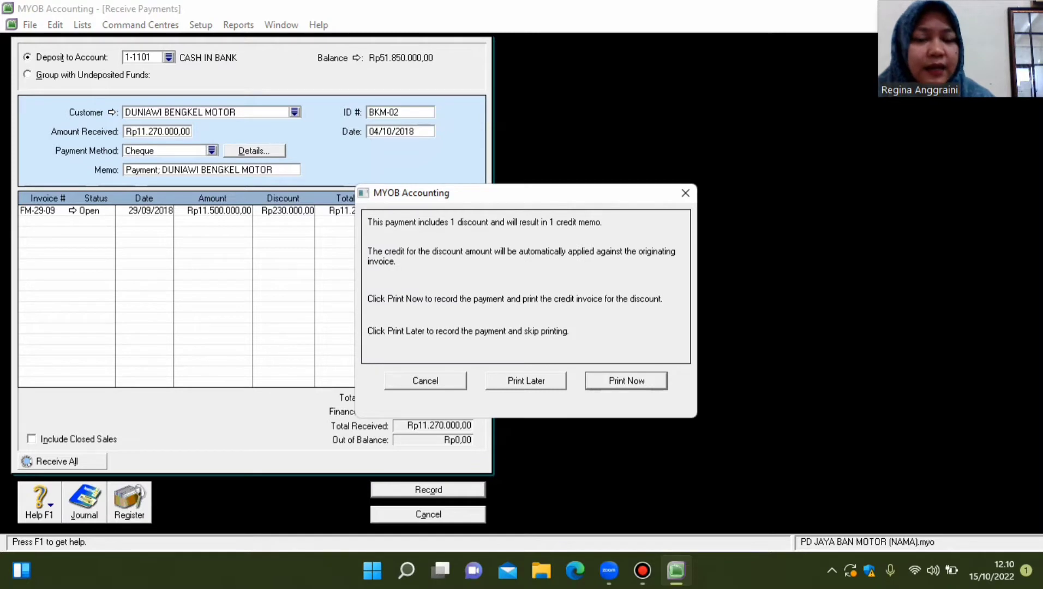
key(Return)
key(Escape)
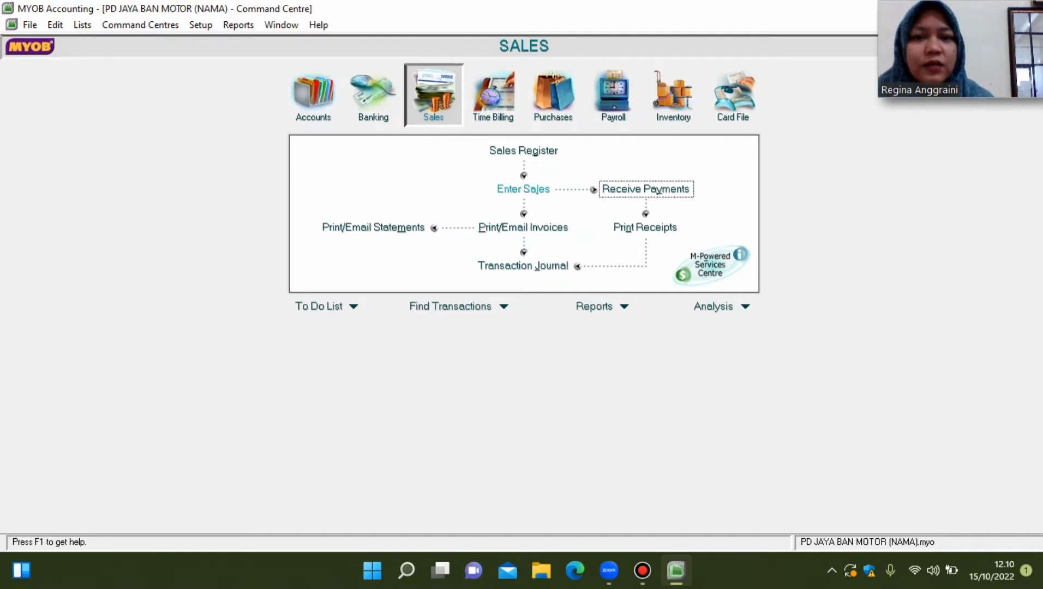
Open a new sales invoice, switch it to the Item layout, and turn off Tax Inclusive.
click(523, 189)
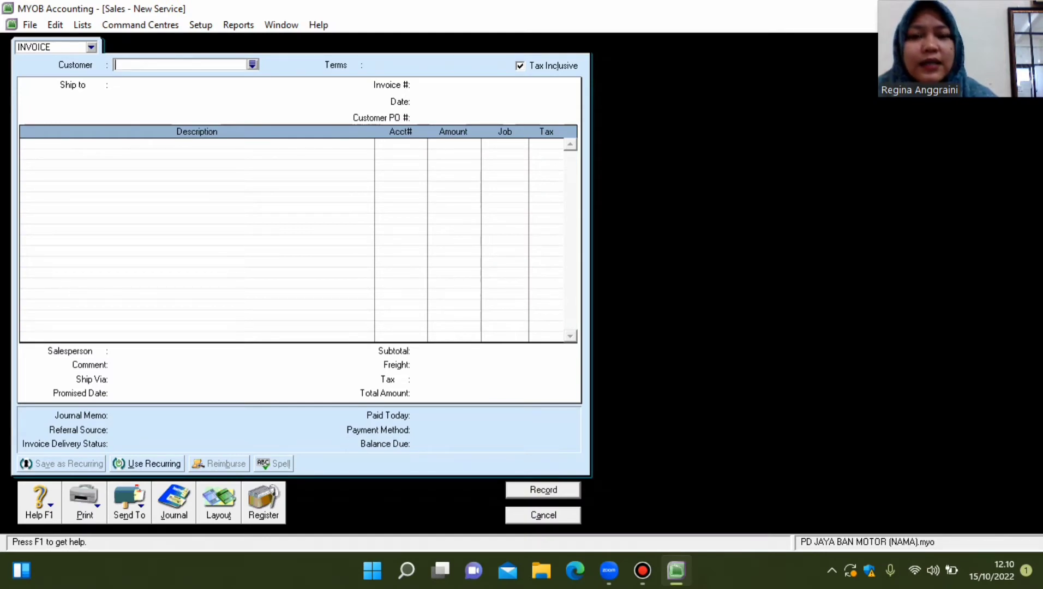
key(ctrl+y)
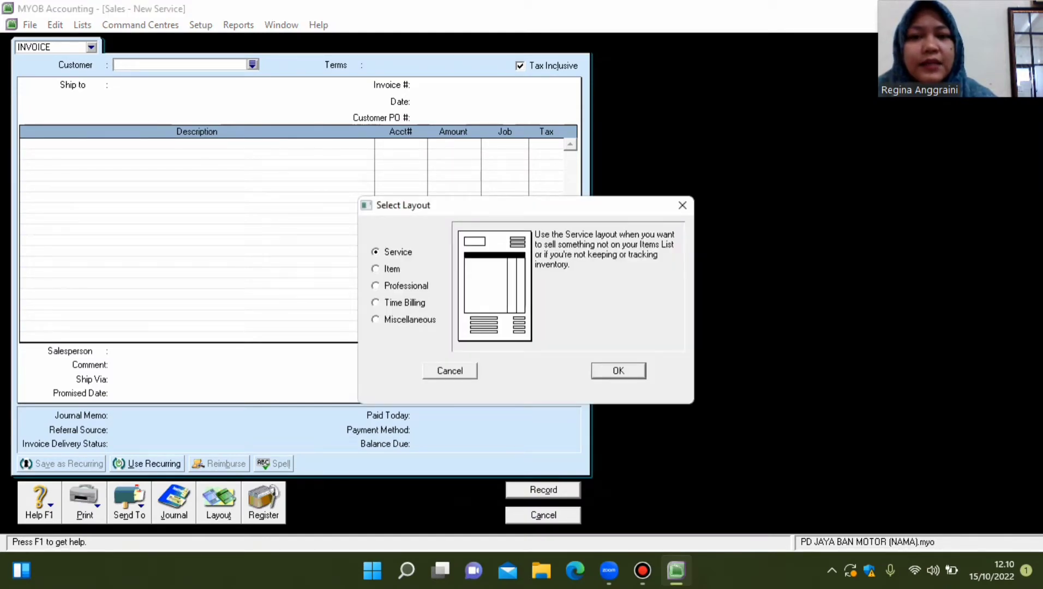
click(376, 269)
click(618, 370)
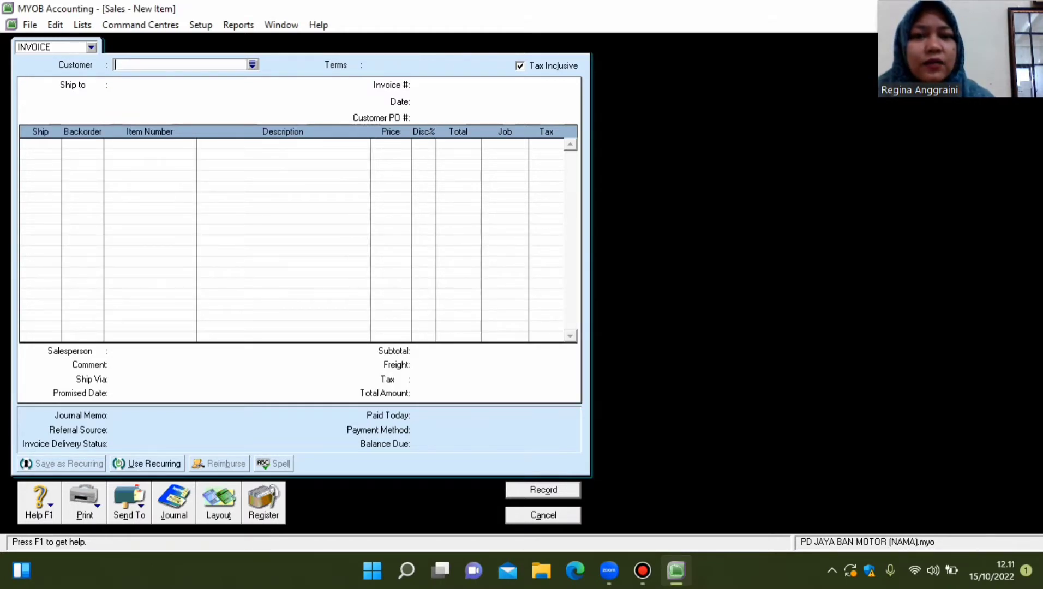
click(519, 66)
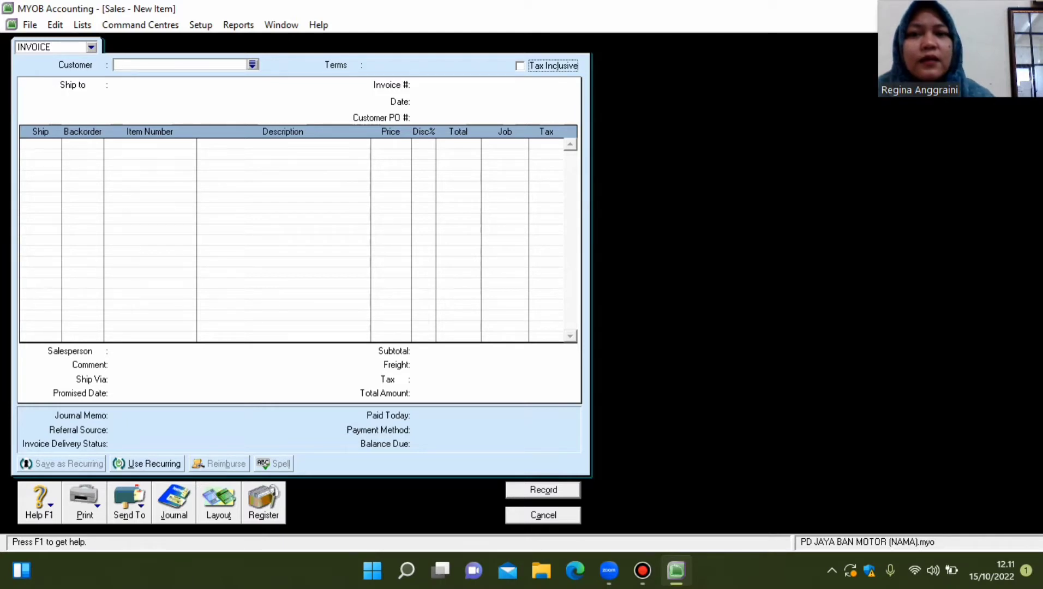
Select DHIKA MOTOR as the invoice customer, with invoice number F-05/10 and date 01/10/2018.
click(252, 65)
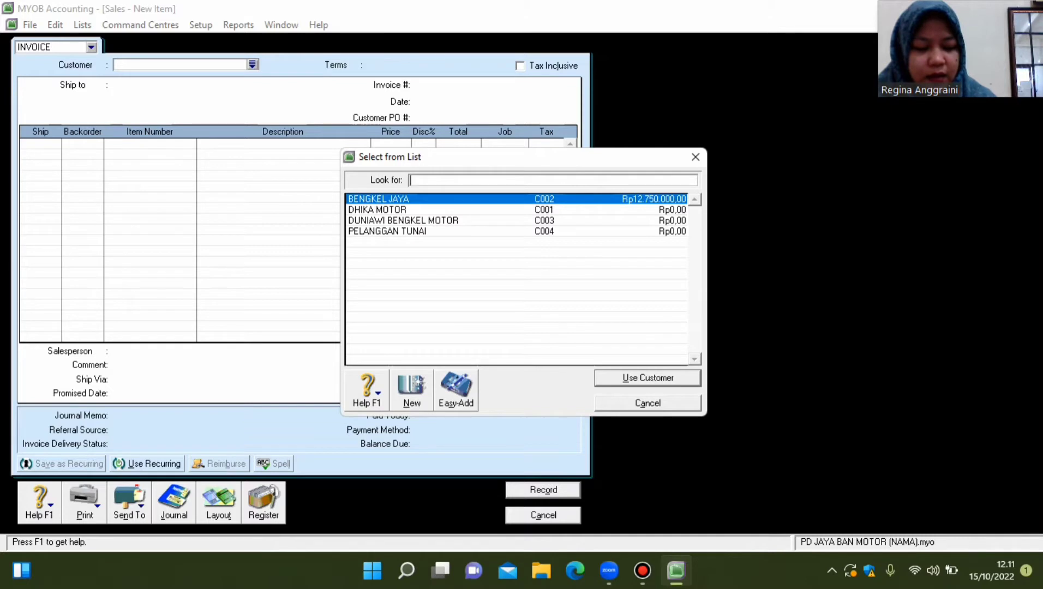
double_click(378, 210)
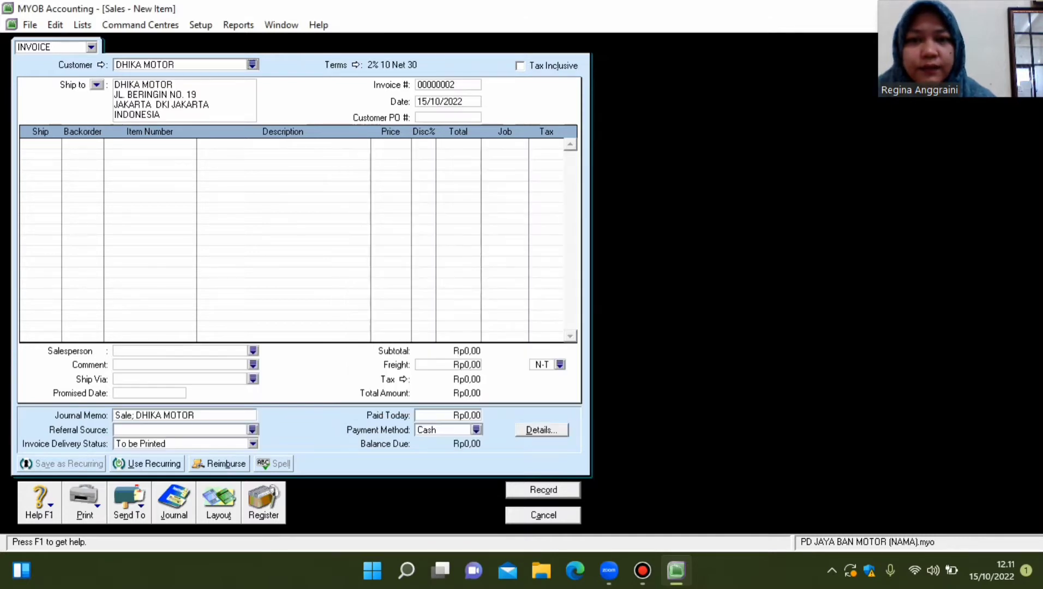
key(Tab)
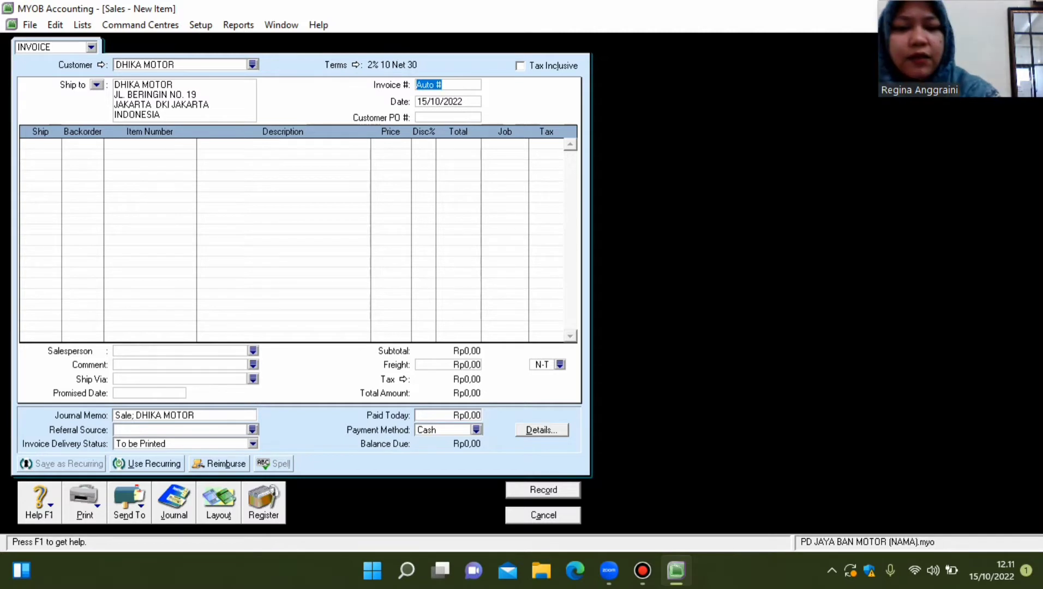
text(F-05)
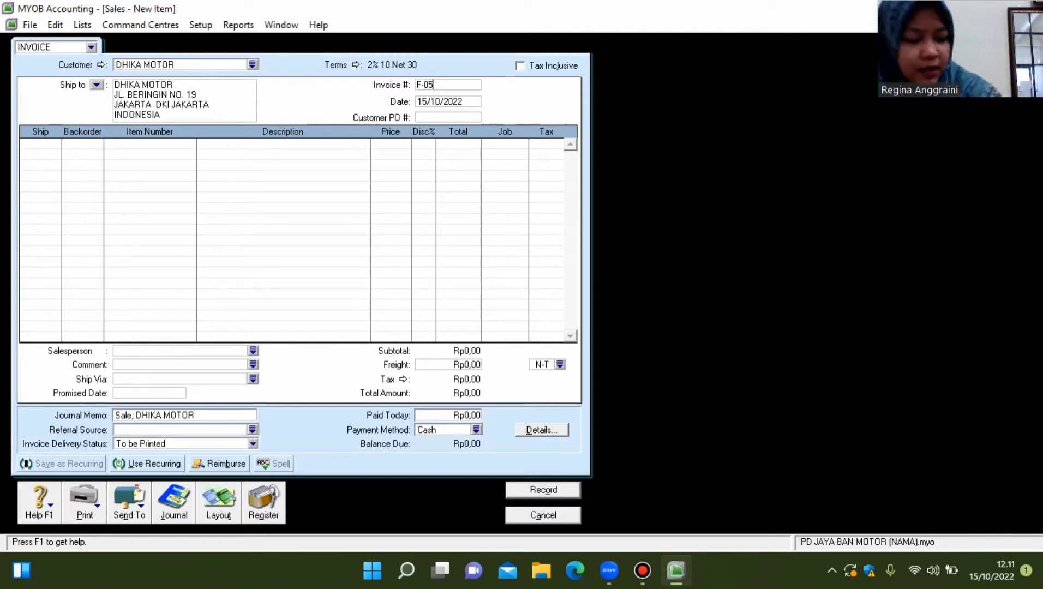
text(/10)
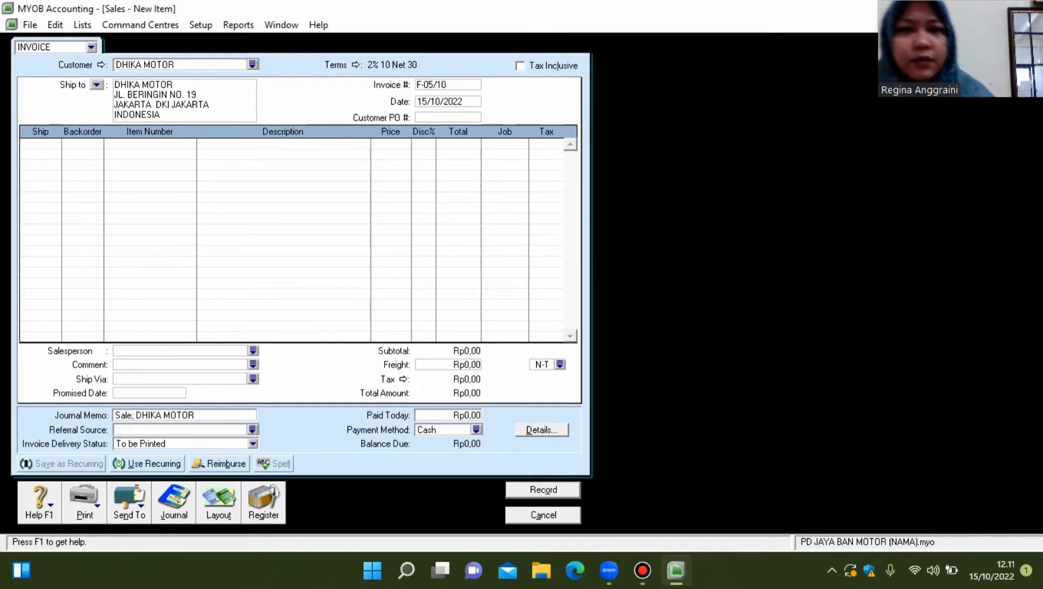
key(Tab)
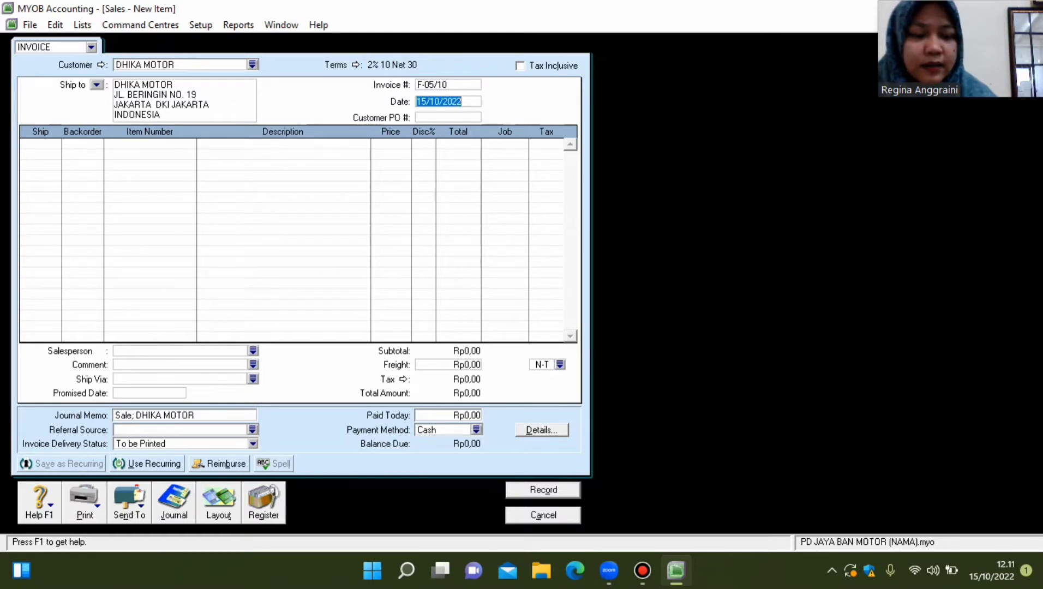
text(01/10/)
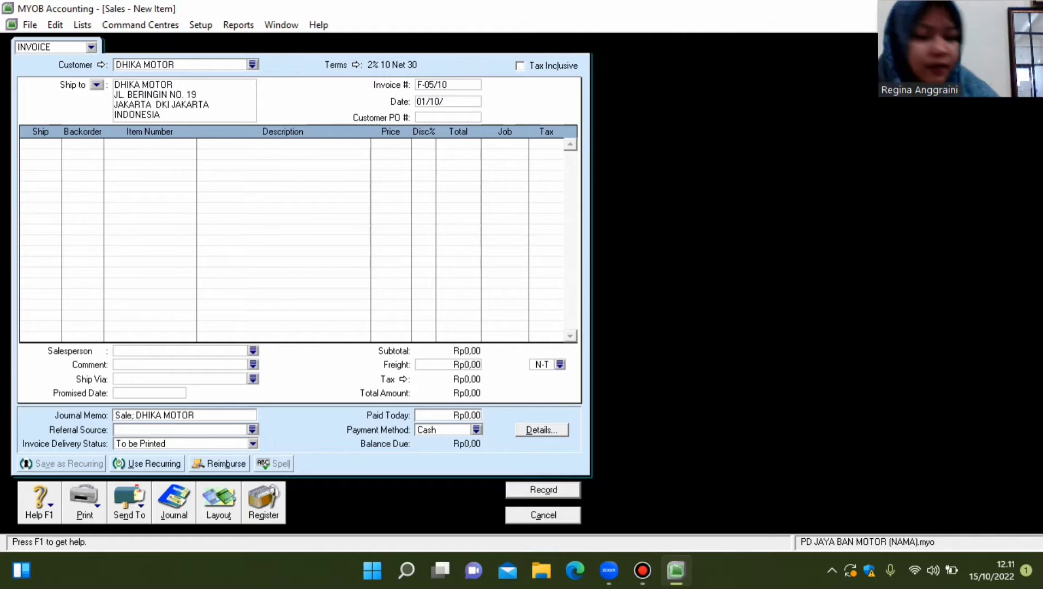
text(2018)
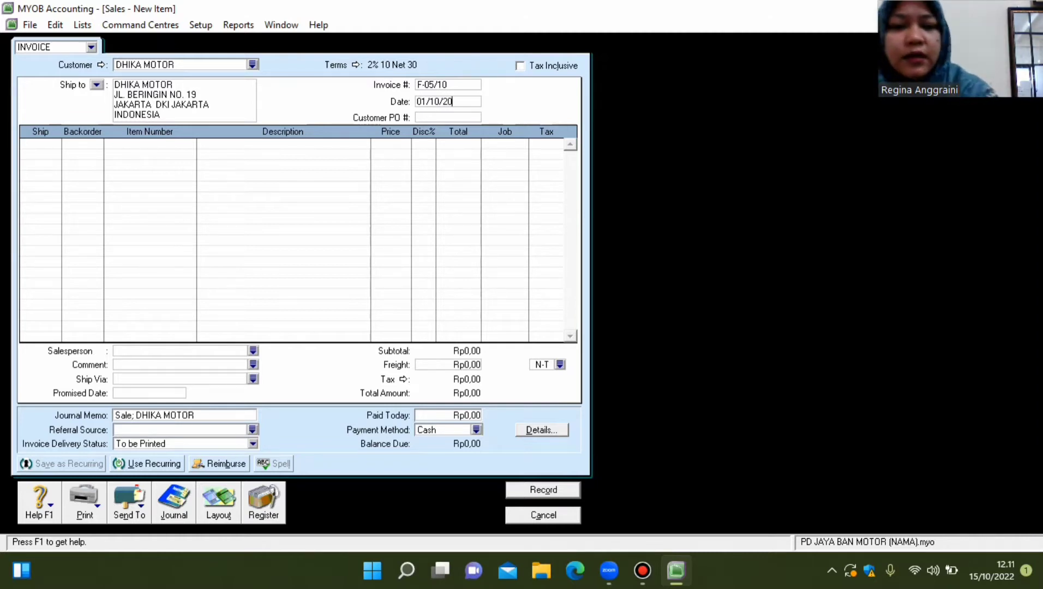
key(Tab)
key(Tab)
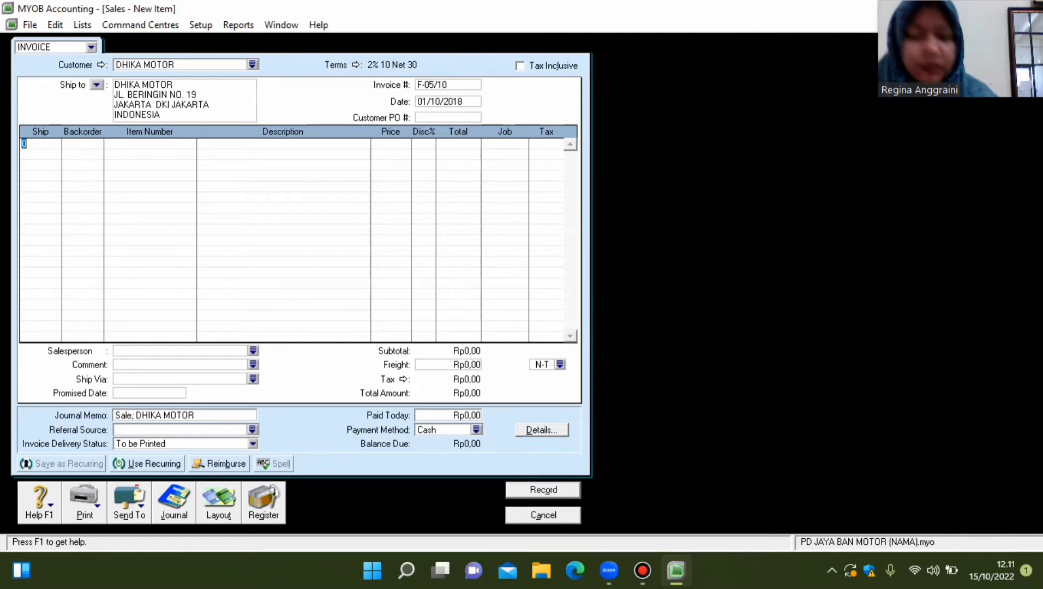
Enter two item lines on the invoice: 15 units of B002 and 20 units of B003.
text(15)
key(Return)
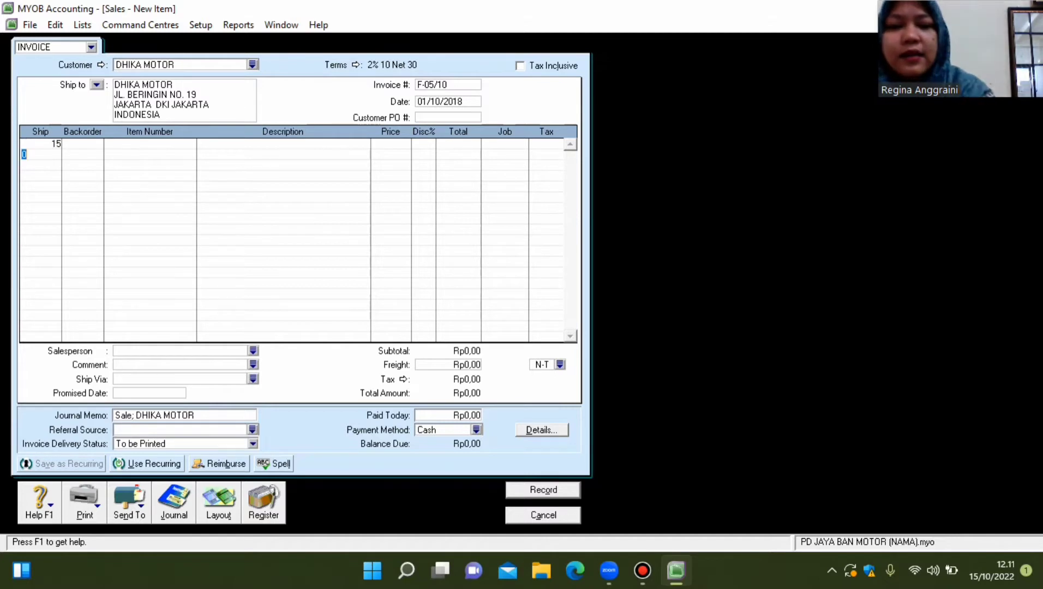
text(20)
click(150, 144)
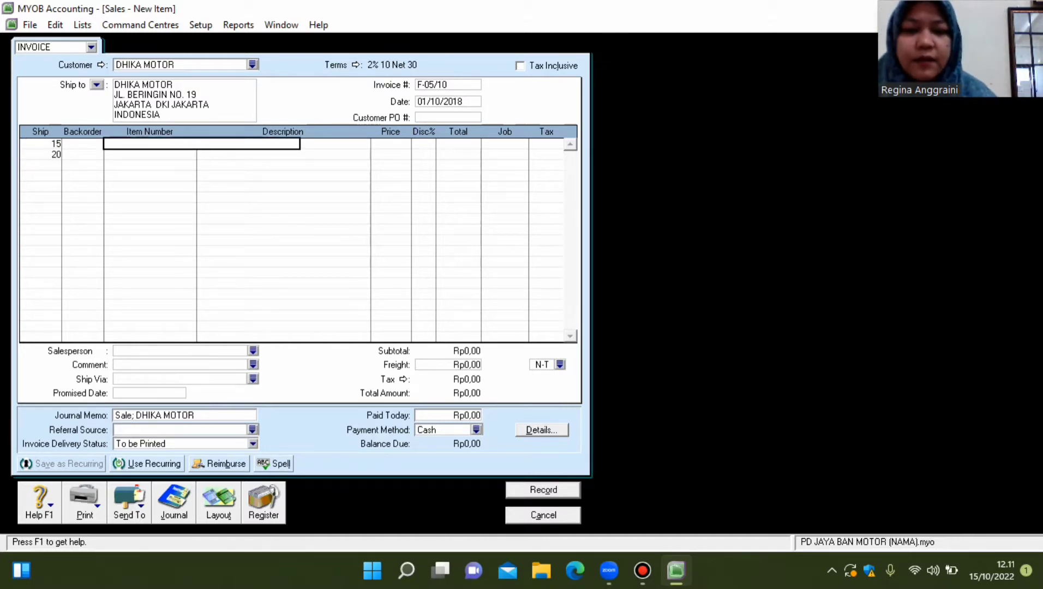
text(B002)
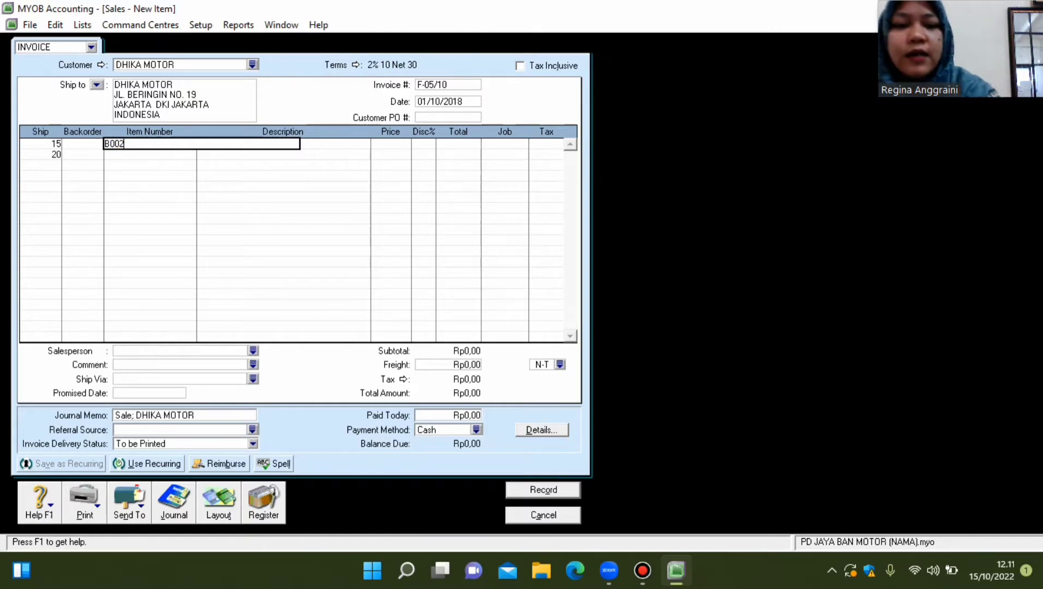
key(Return)
click(150, 155)
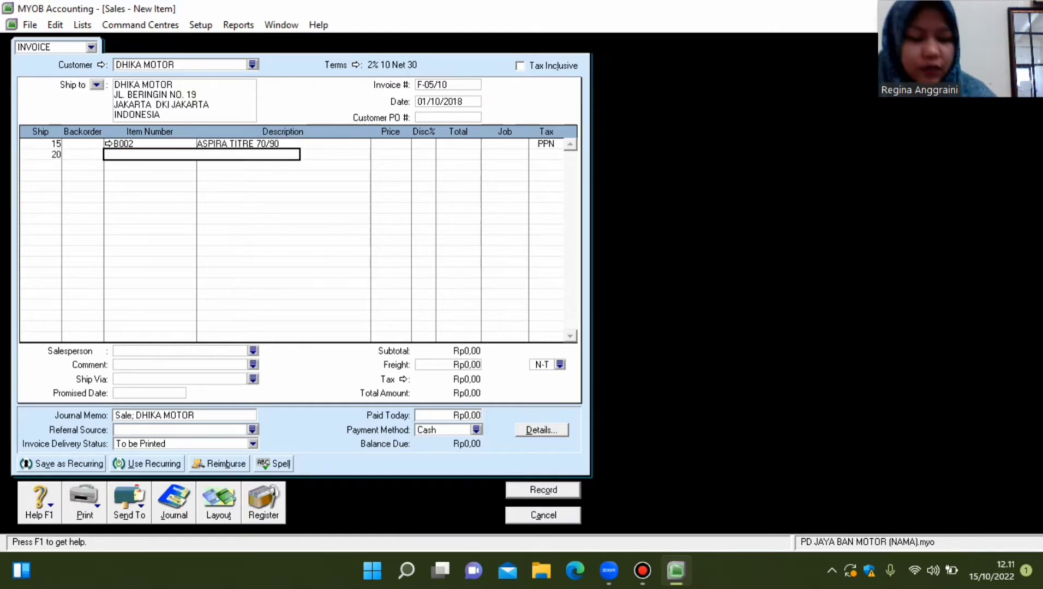
text(B003)
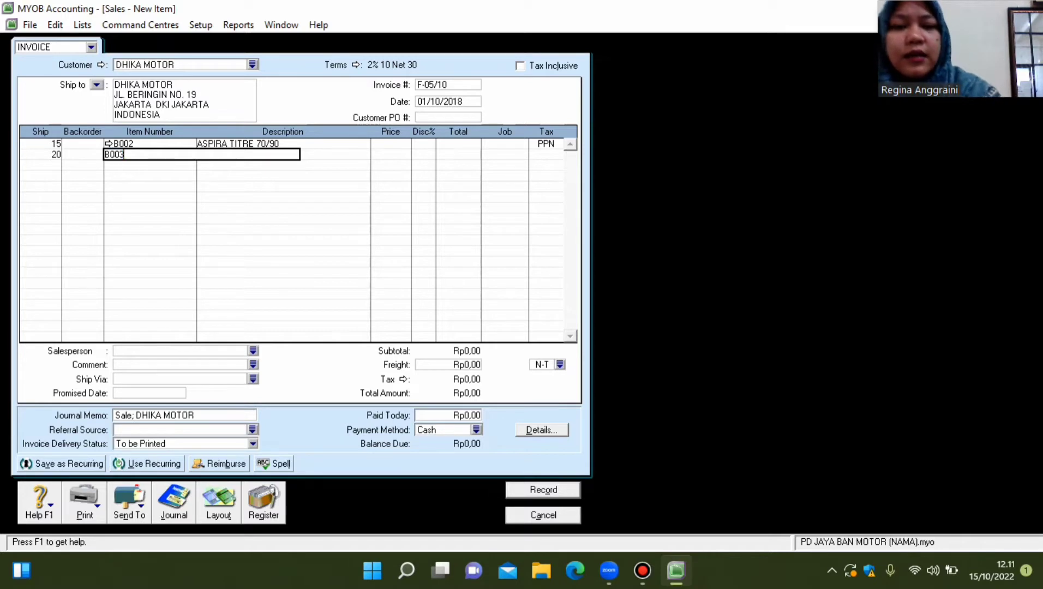
key(Return)
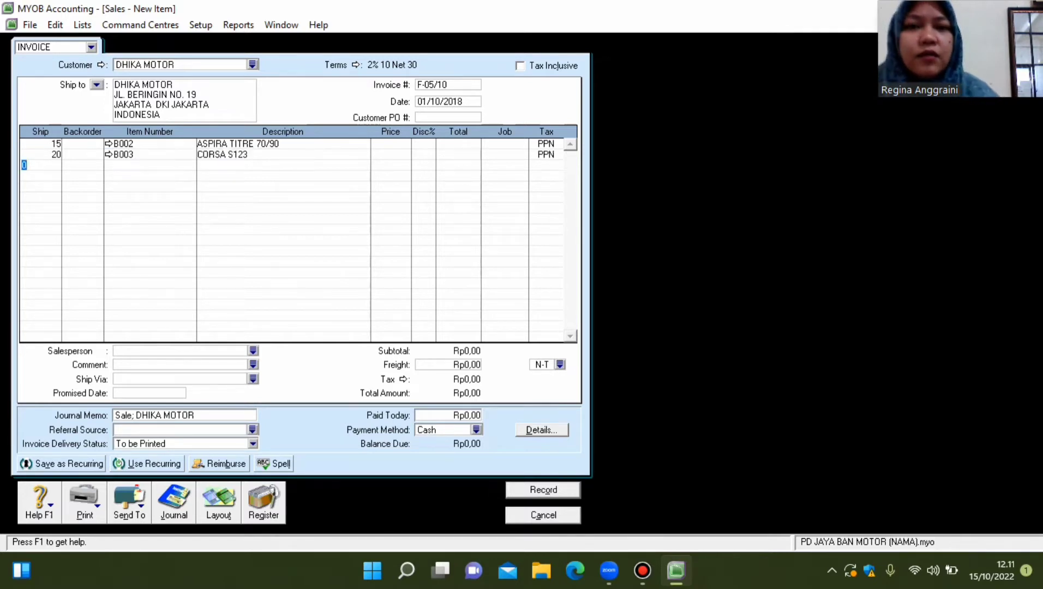
Set the unit prices to Rp250.000 for B002 and Rp200.000 for B003, and the freight to Rp50.000.
click(386, 143)
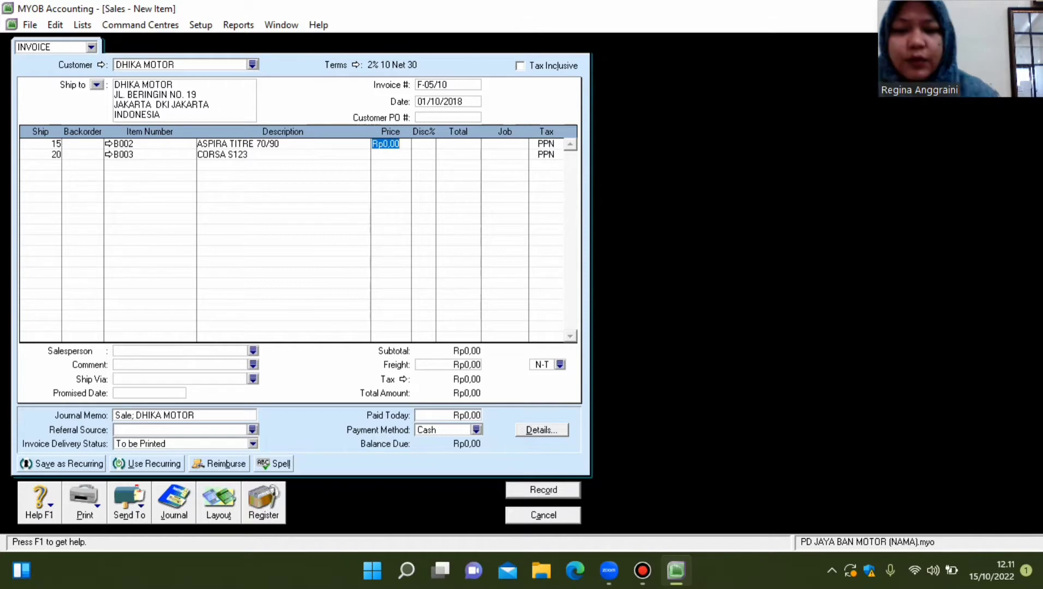
text(250000)
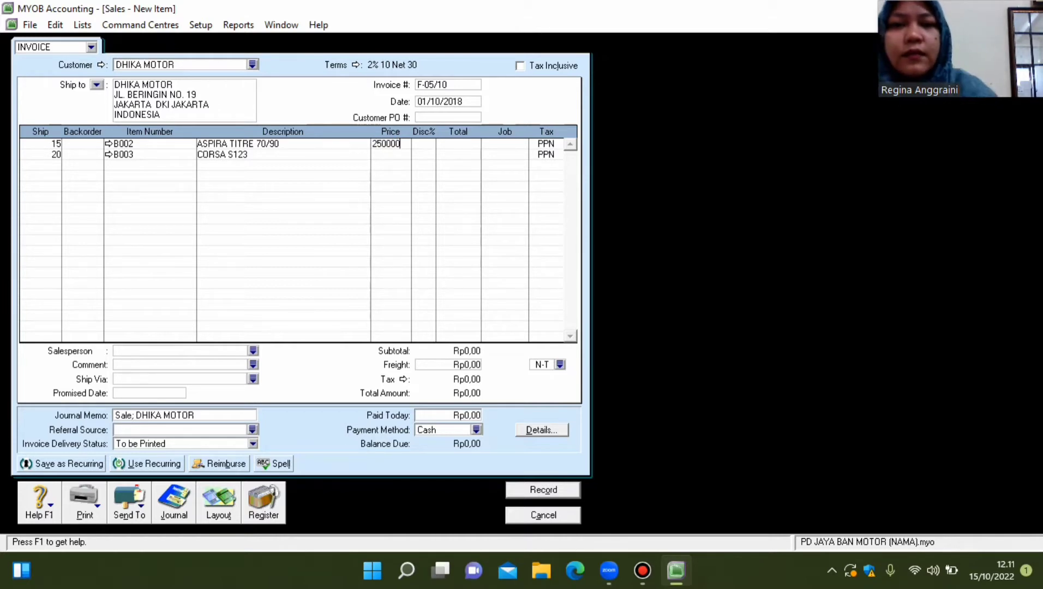
click(386, 155)
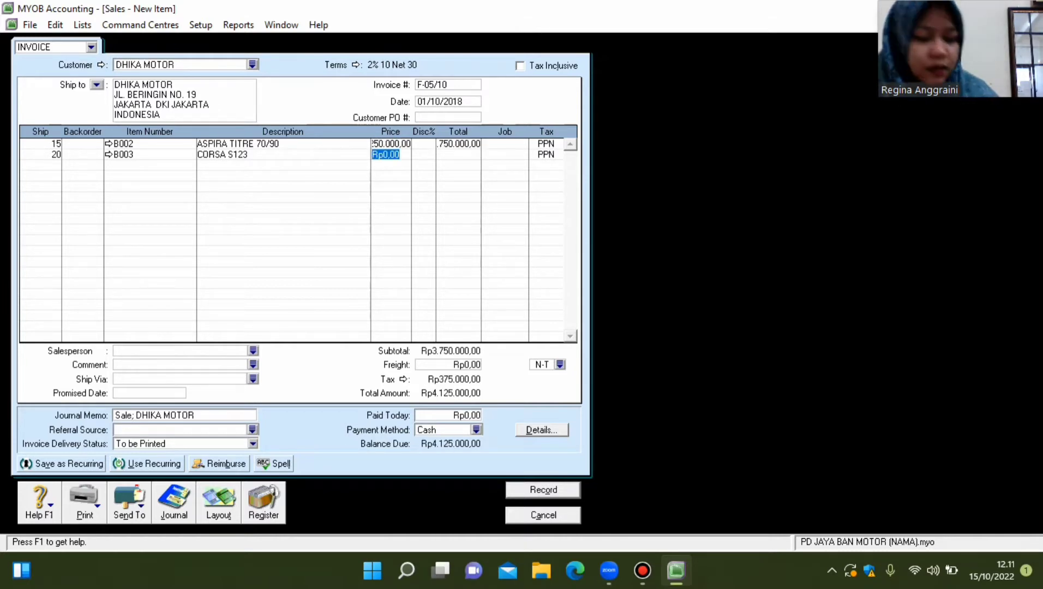
text(200000)
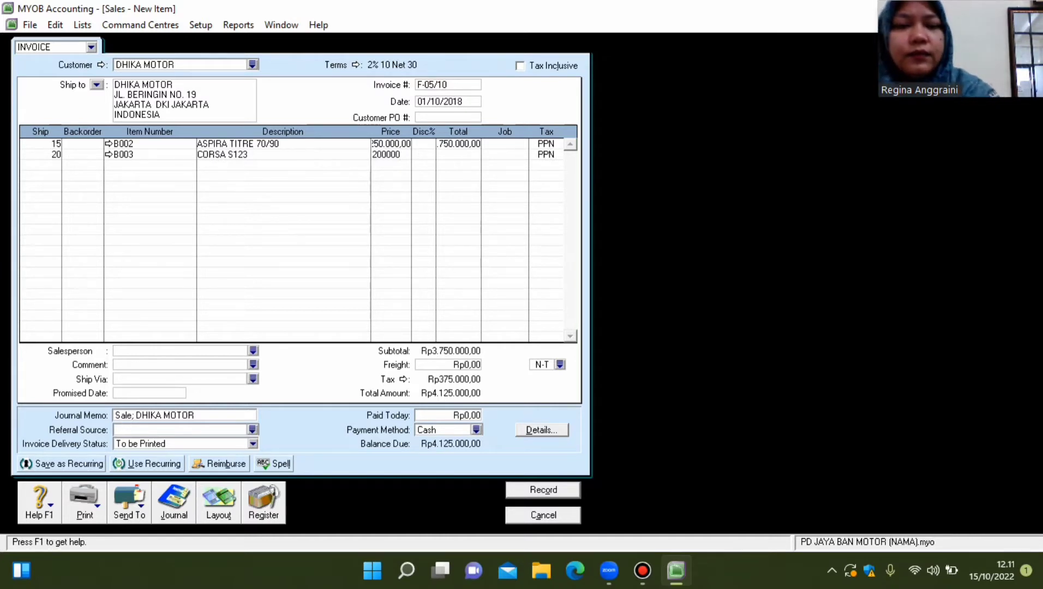
key(Return)
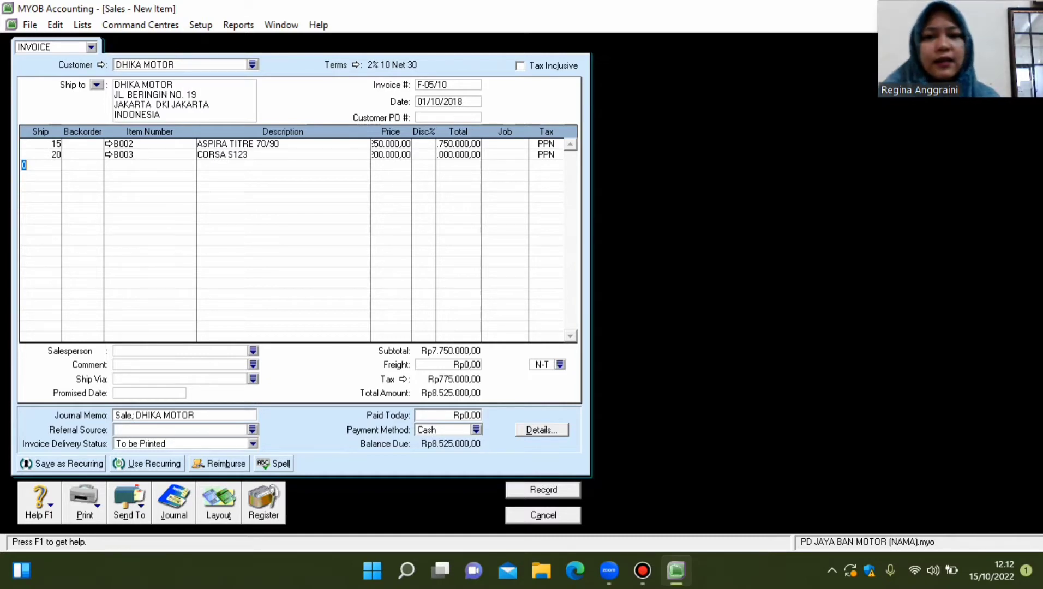
click(467, 364)
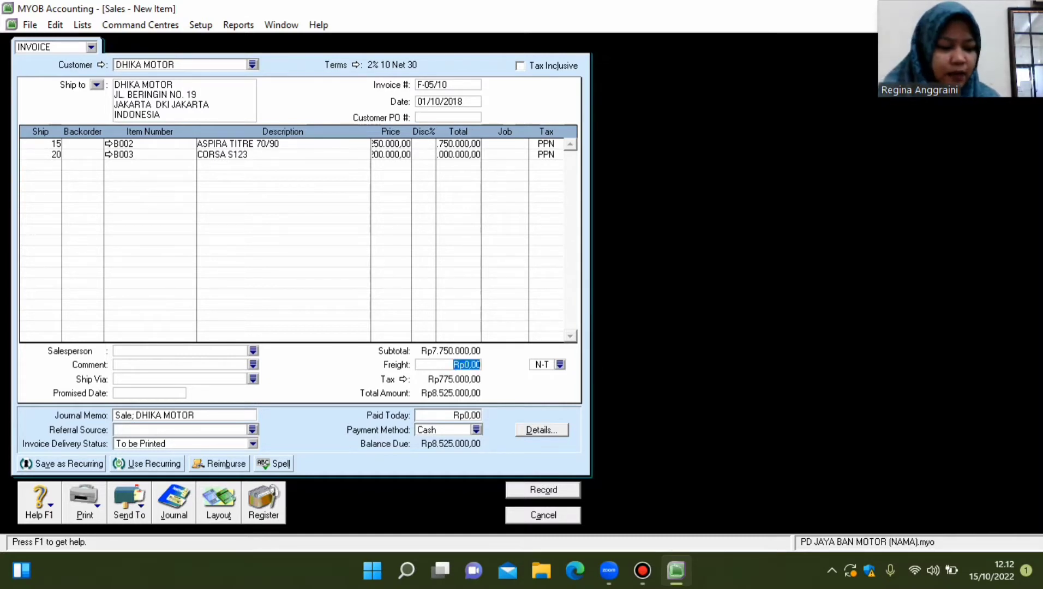
text(50000)
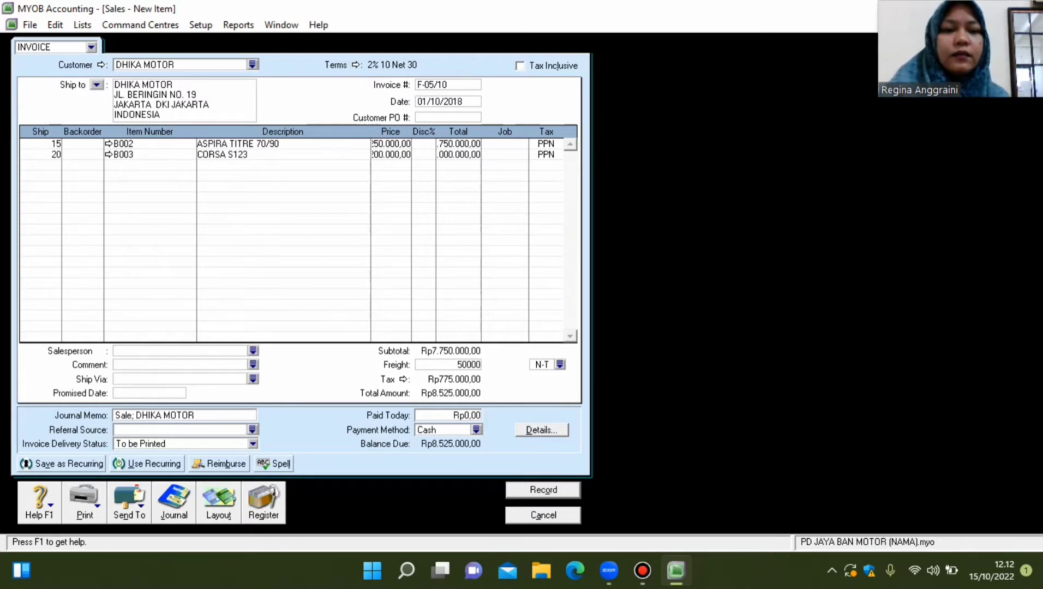
key(Tab)
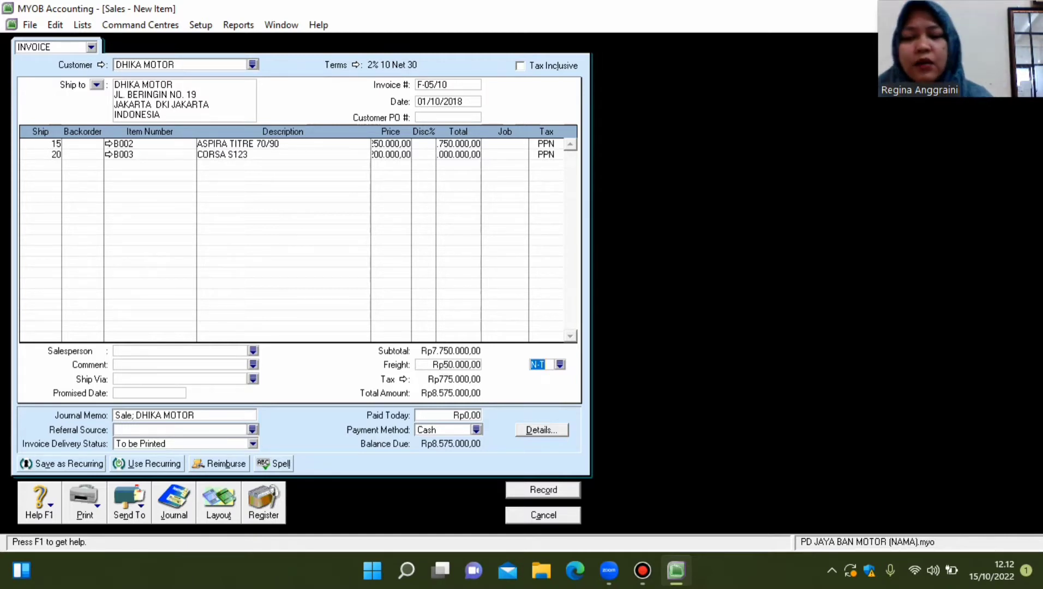
Review the transaction recap of invoice F-05/10 and record the DHIKA MOTOR sale.
key(ctrl+r)
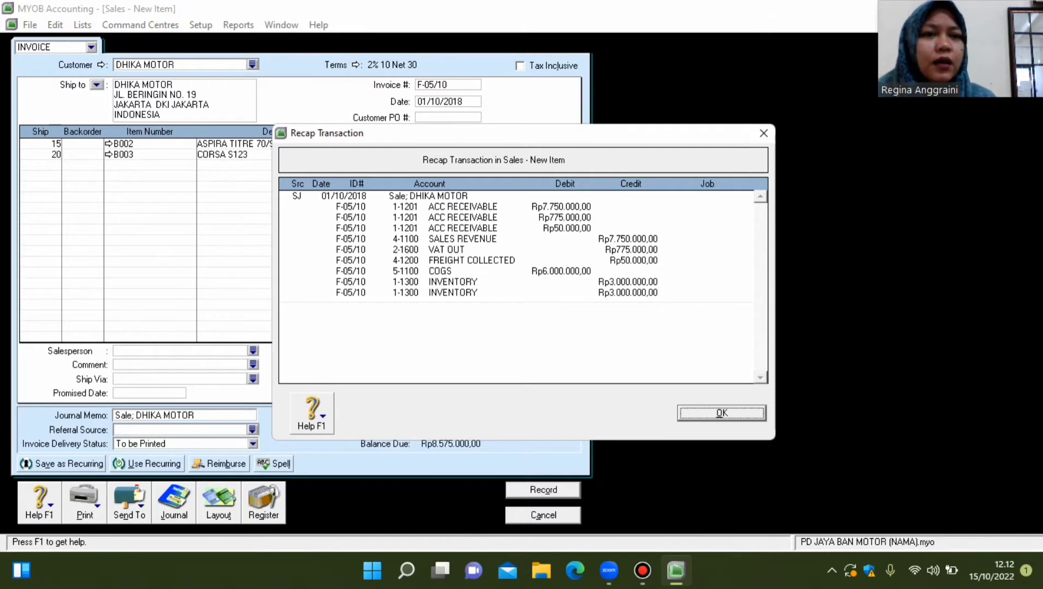
key(Return)
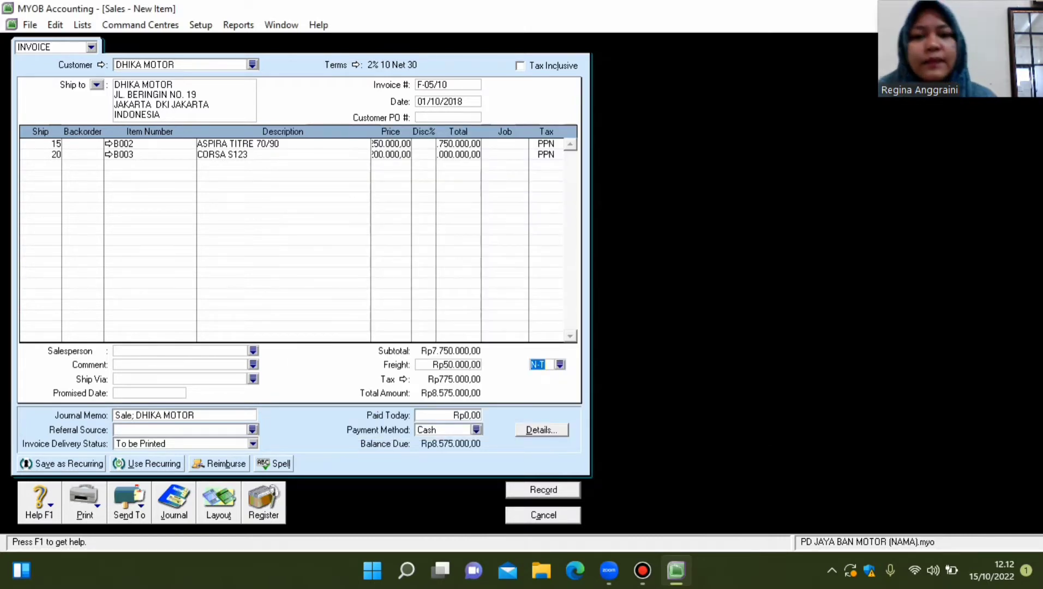
key(Return)
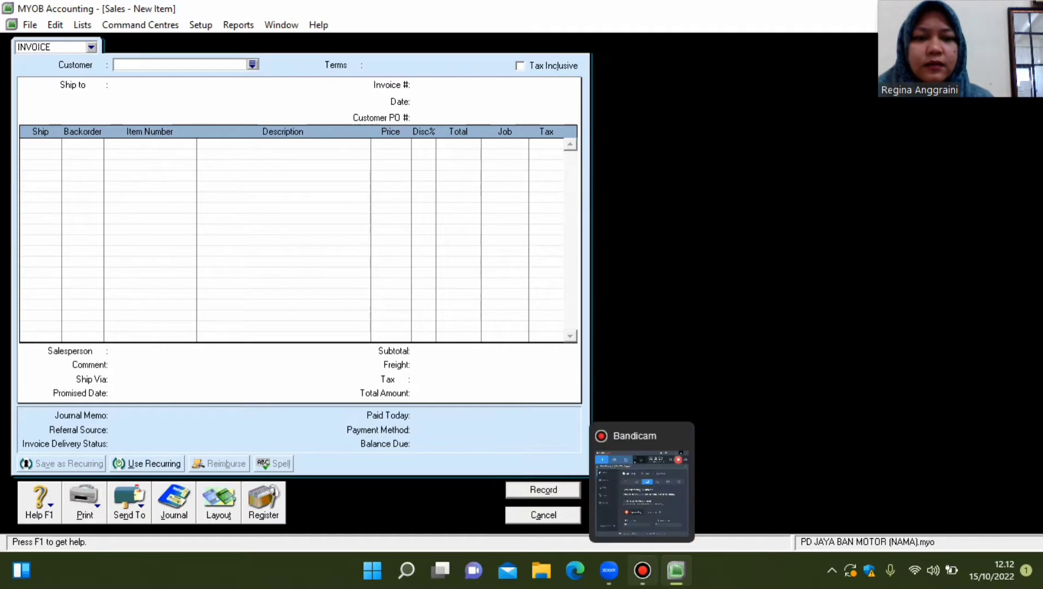
click(642, 570)
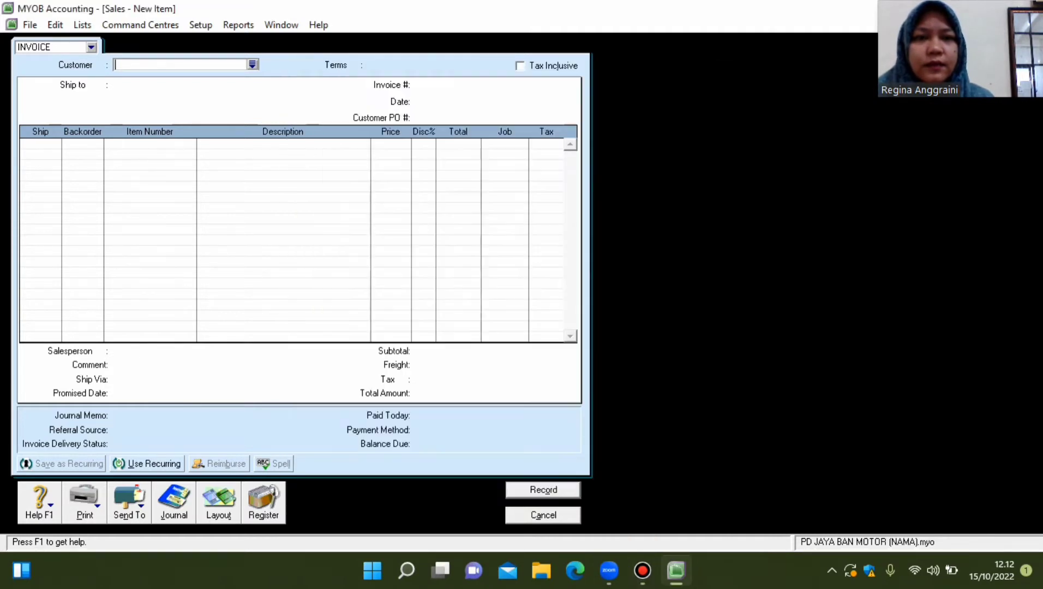
click(721, 74)
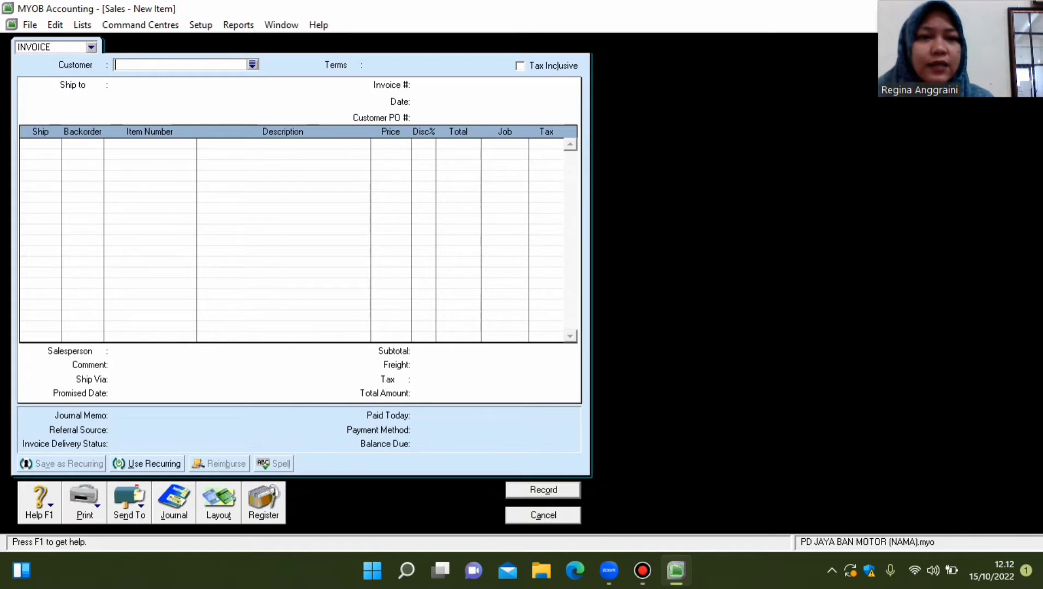
Close the sales entry window and start a Spend Money transaction paid from account 1-1102 PETTY CASH.
click(543, 515)
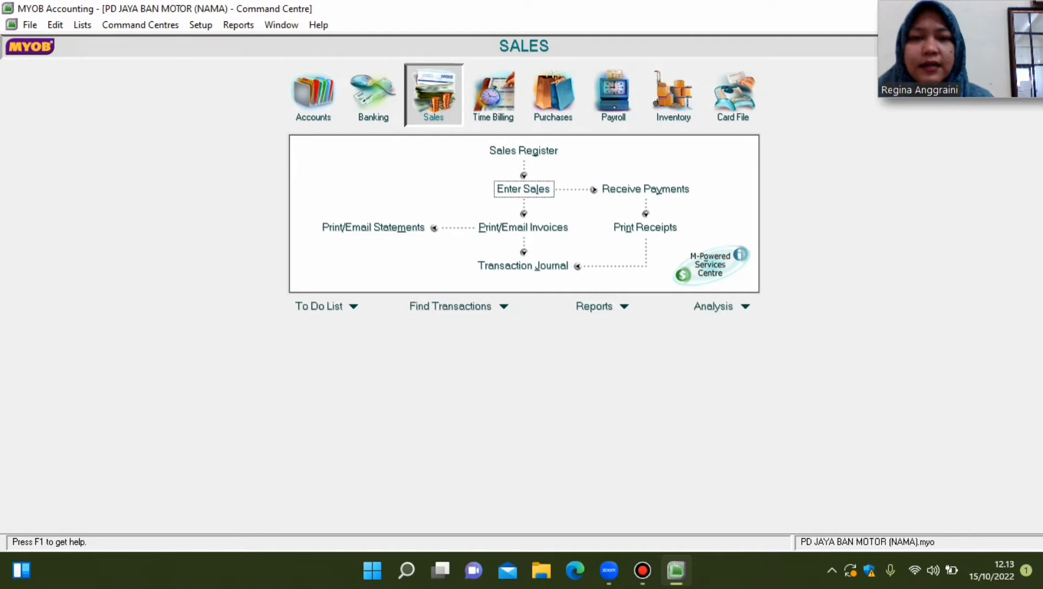
click(373, 96)
click(372, 158)
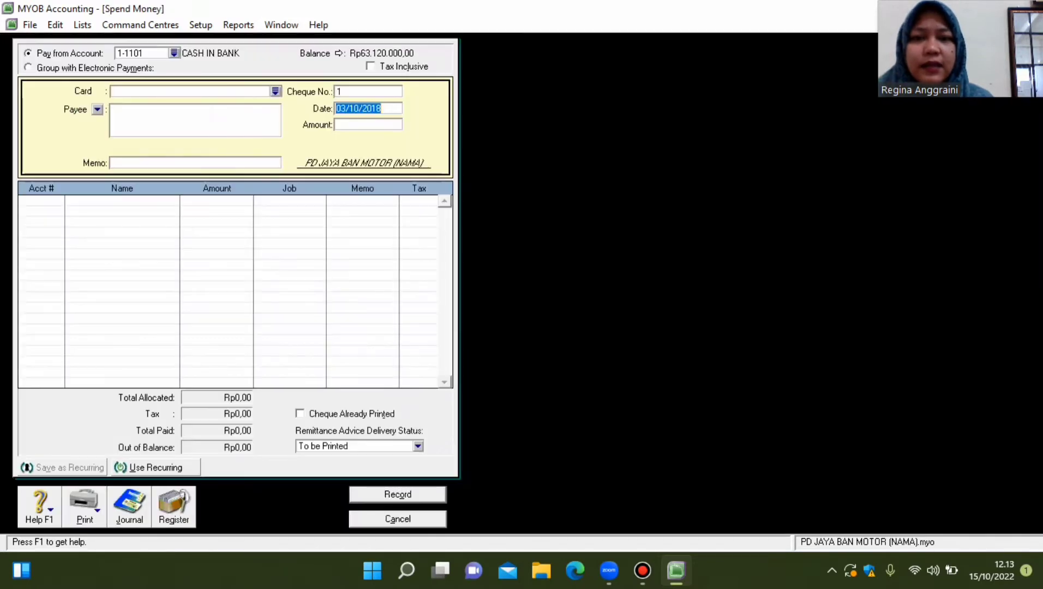
click(174, 54)
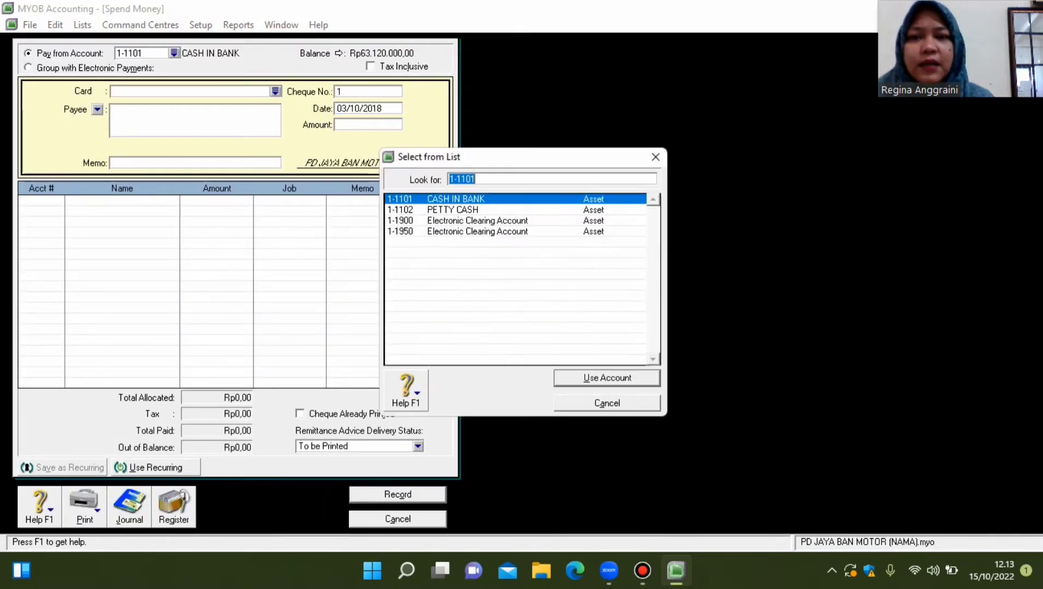
key(Down)
key(Return)
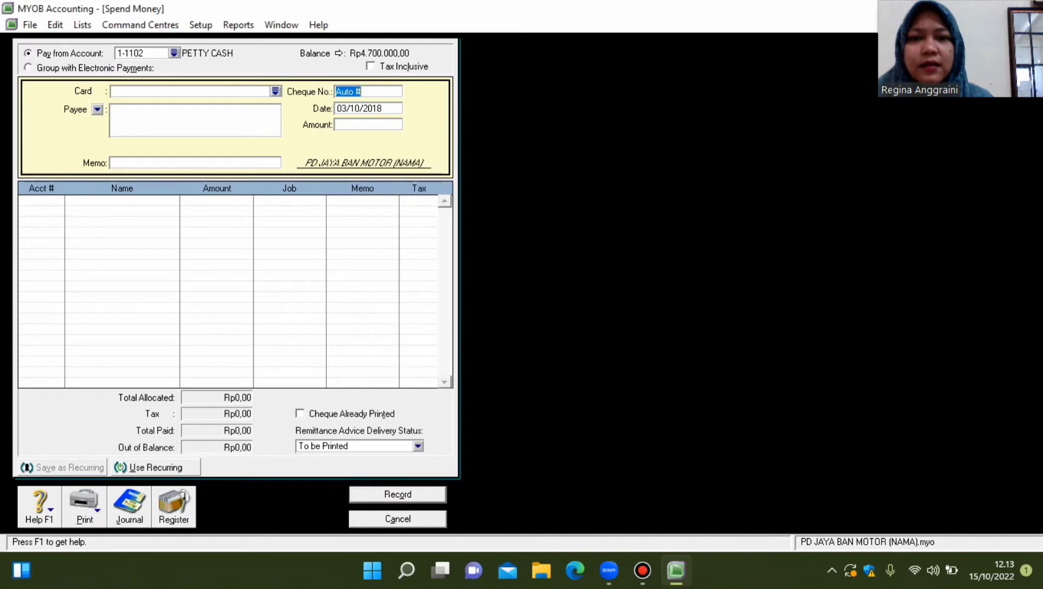
Set the petty cash payment's cheque number to VKK-03 and its date to 06/10/2018.
text(VKK-03)
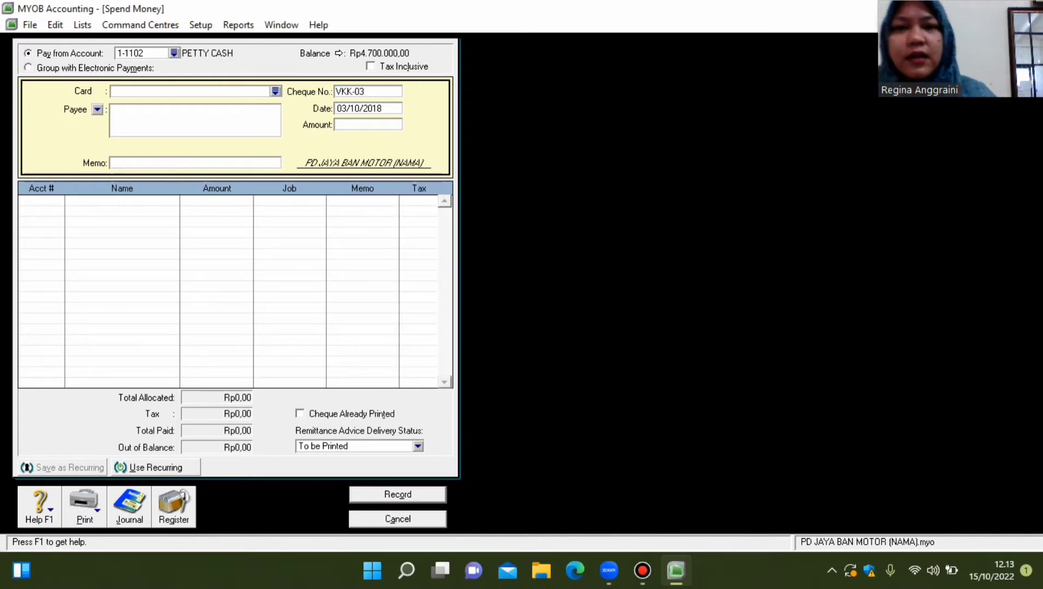
click(345, 108)
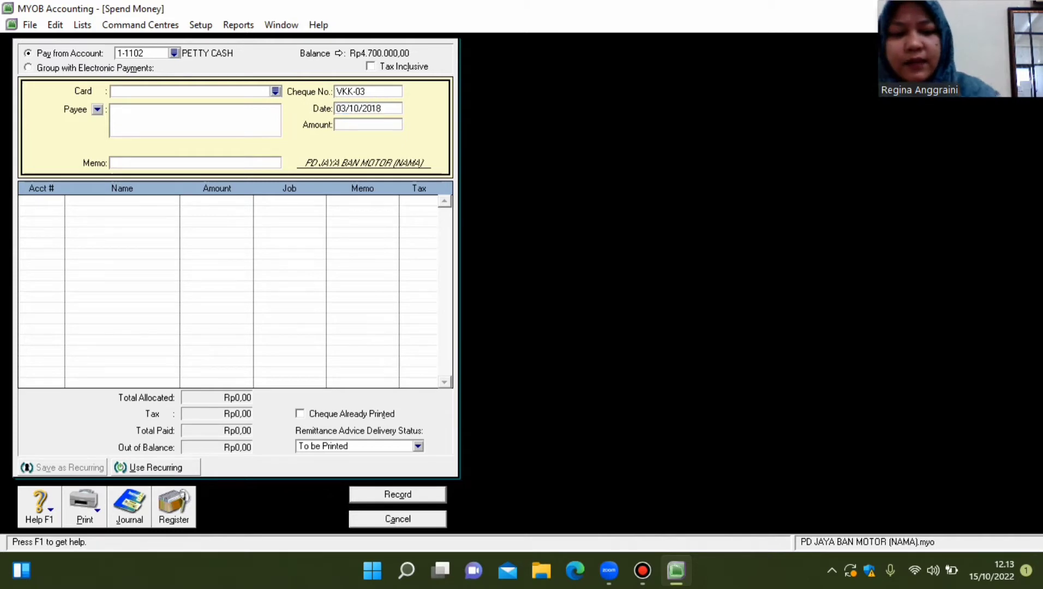
key(BackSpace)
text(6)
key(Tab)
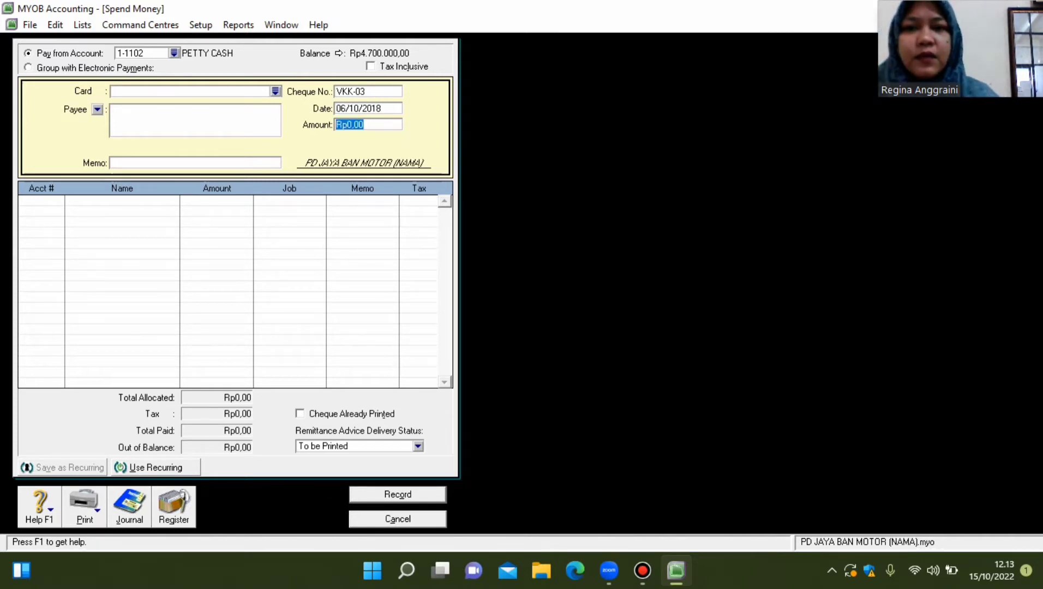
Set the petty cash payment's amount to Rp200.000 and its memo to BAYAR IURAN KEBERSIHAN.
text(200000)
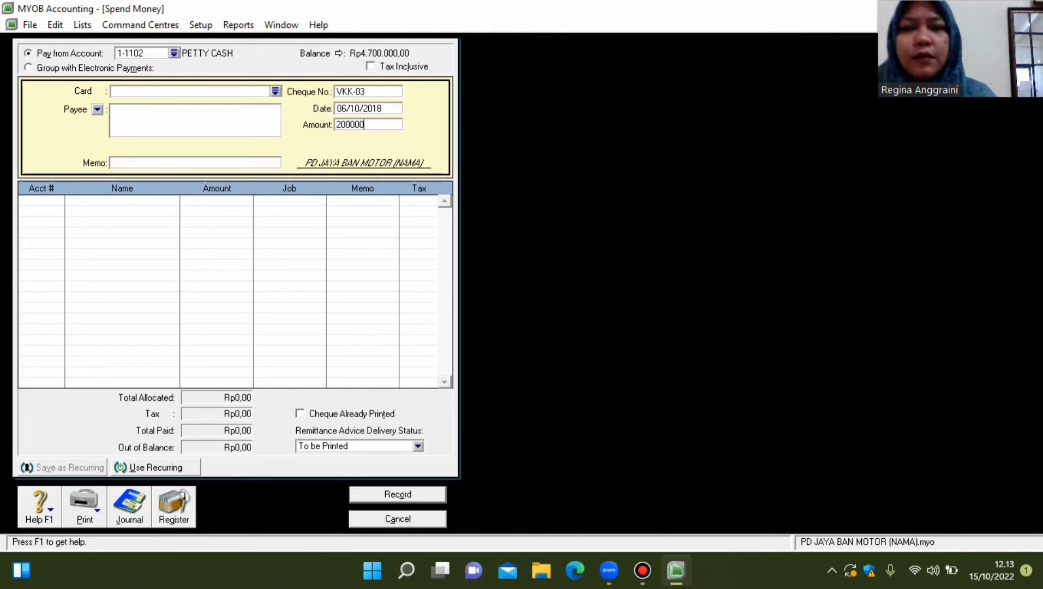
key(Tab)
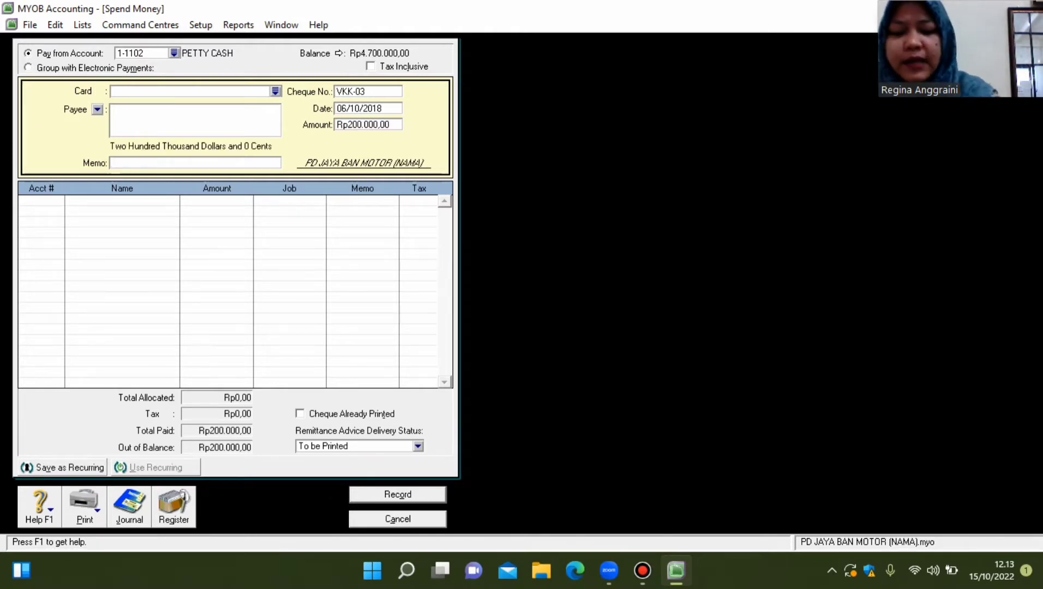
text(IUR)
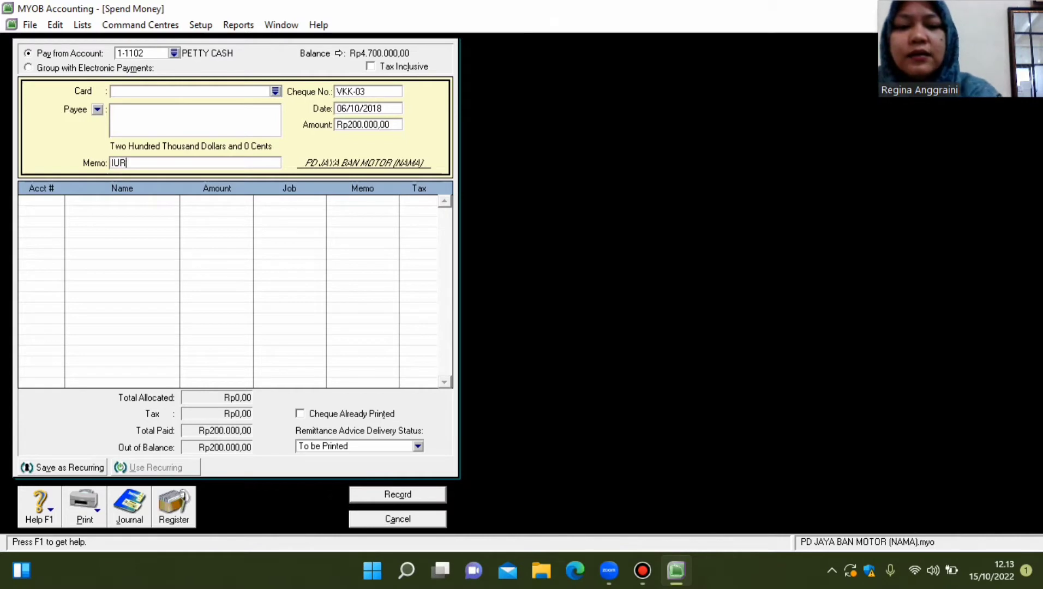
key(BackSpace)
key(BackSpace)
key(BackSpace)
text(BAY)
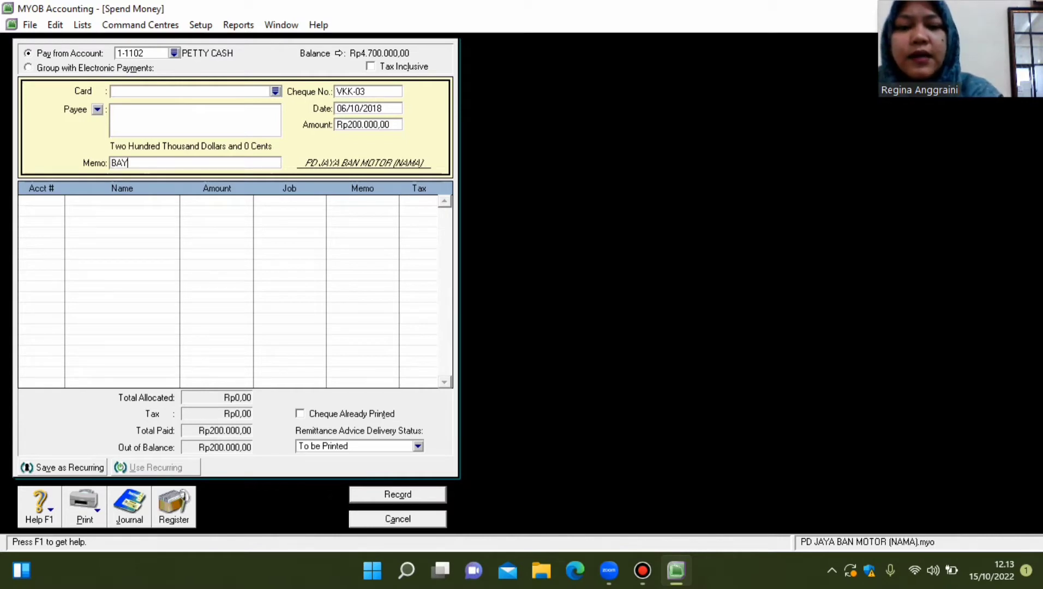
text(AR IURAN )
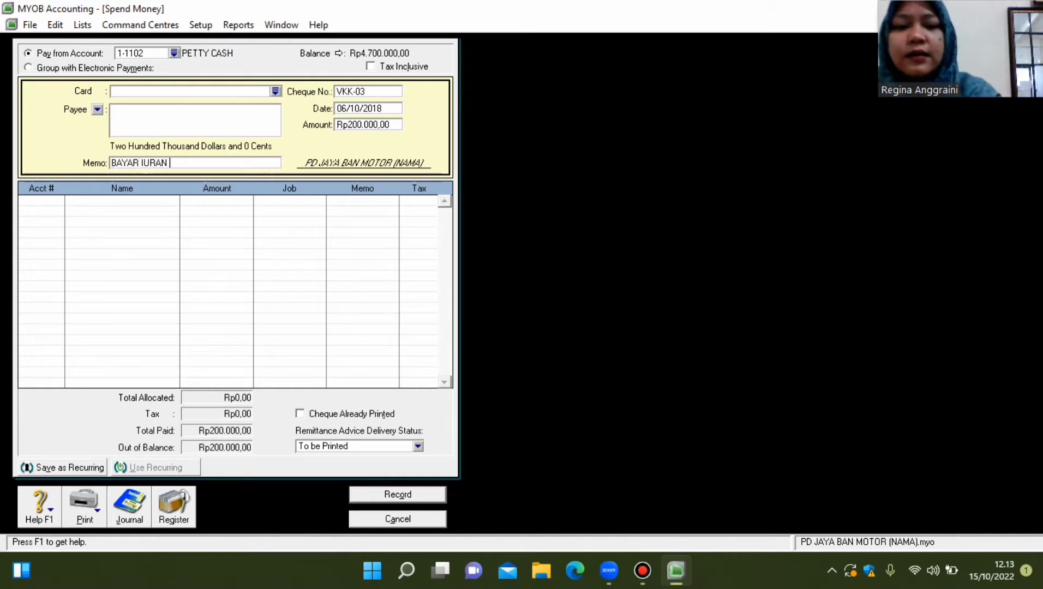
text(KEBERSIHAN)
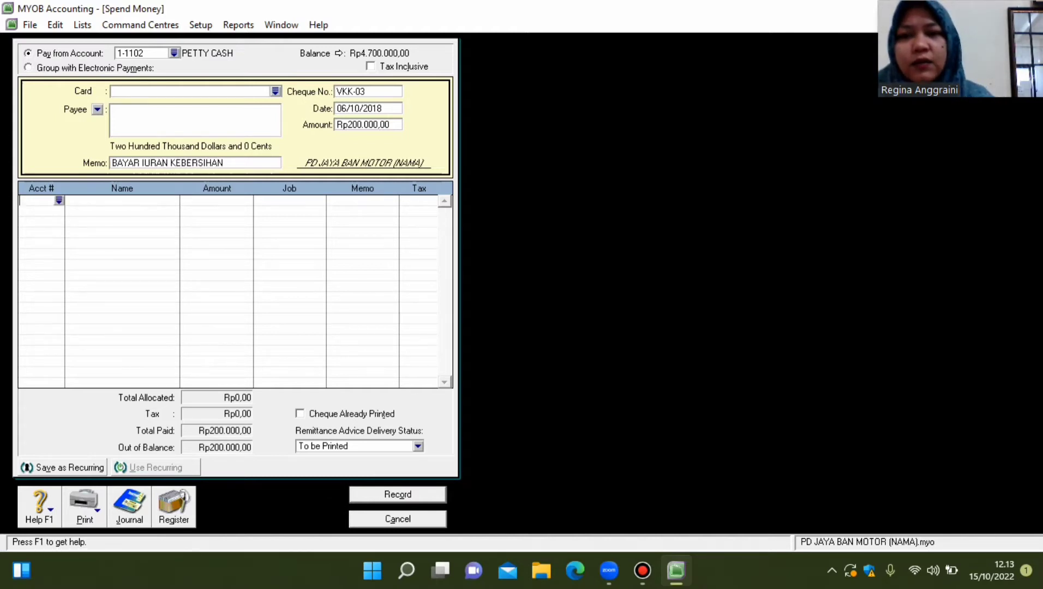
Allocate the payment to account 9-5000 OTHER EXP and record the transaction.
key(Tab)
text(6)
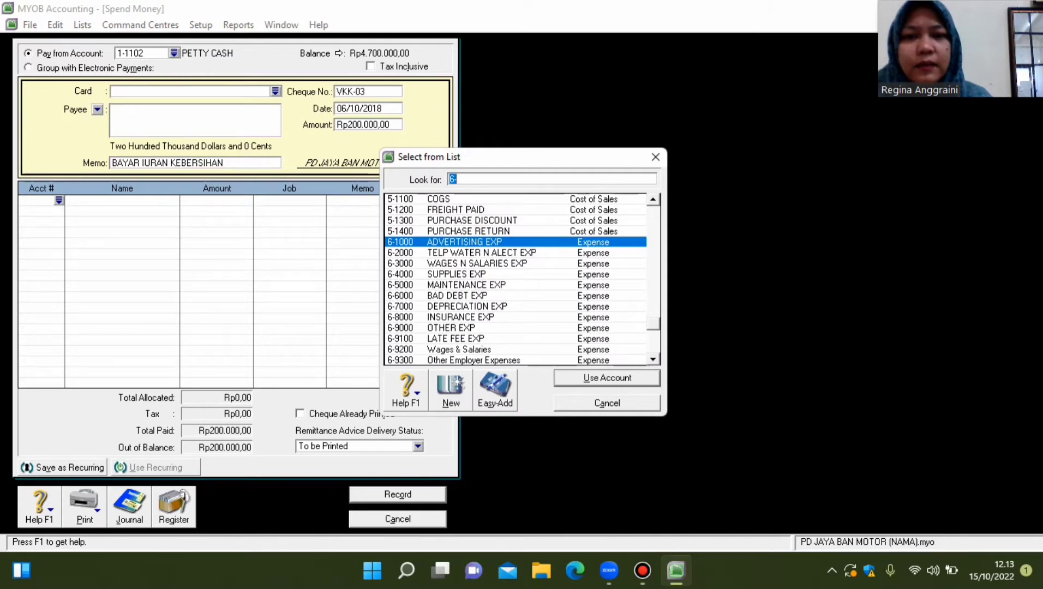
scroll(515, 278, down, 2)
scroll(515, 278, down, 1)
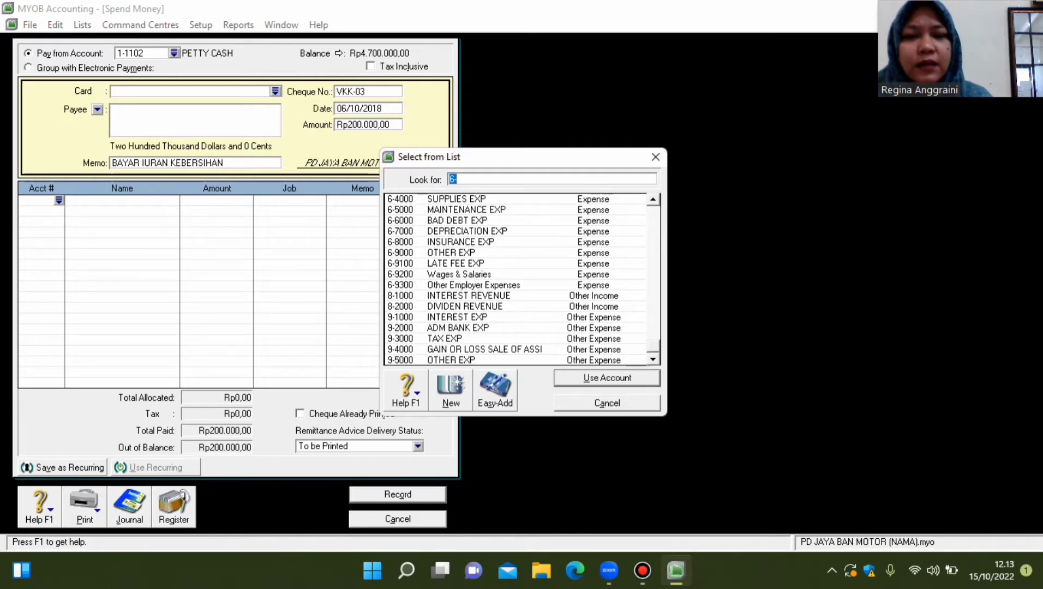
click(515, 360)
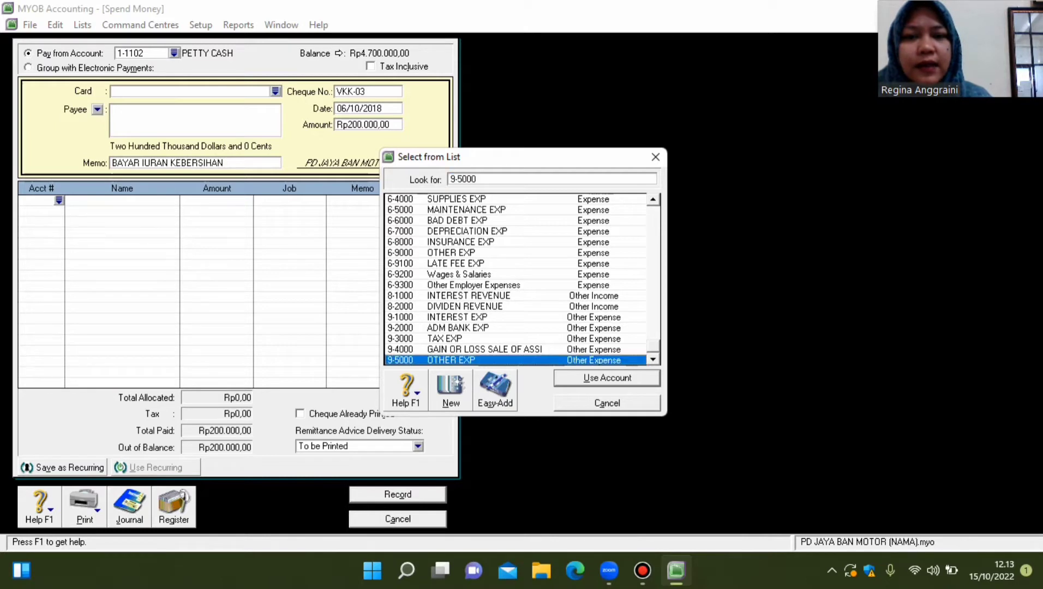
key(Return)
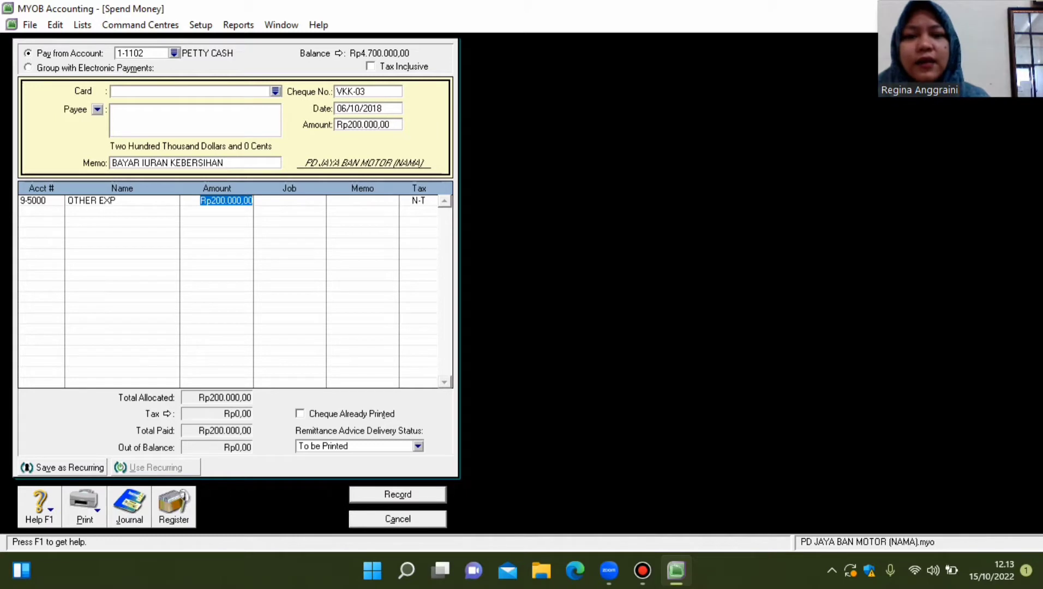
key(ctrl+r)
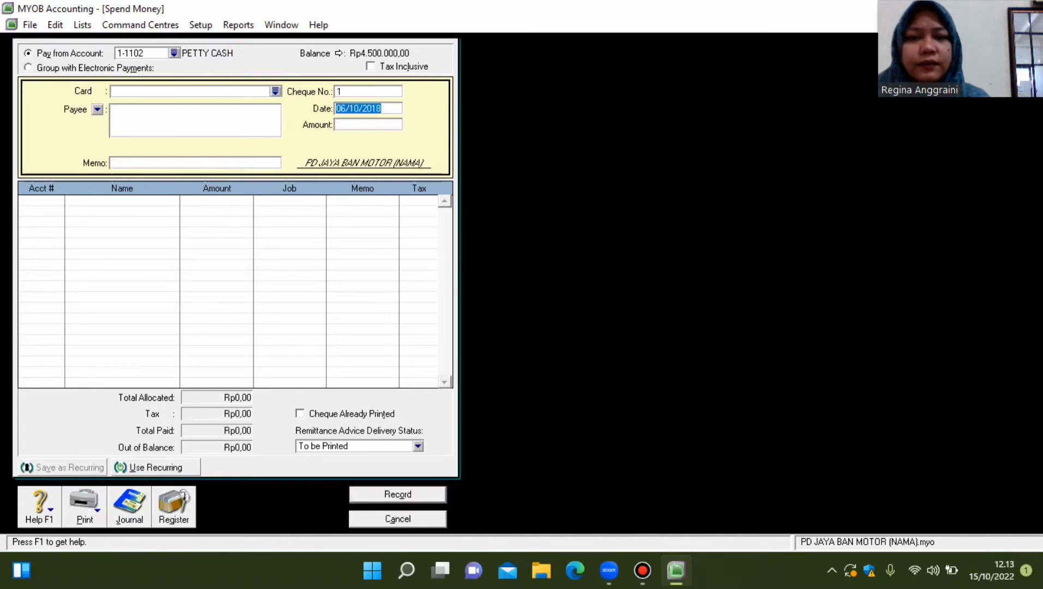
Close the Spend Money window and start a new item sales invoice for customer BENGKEL JAYA.
key(Escape)
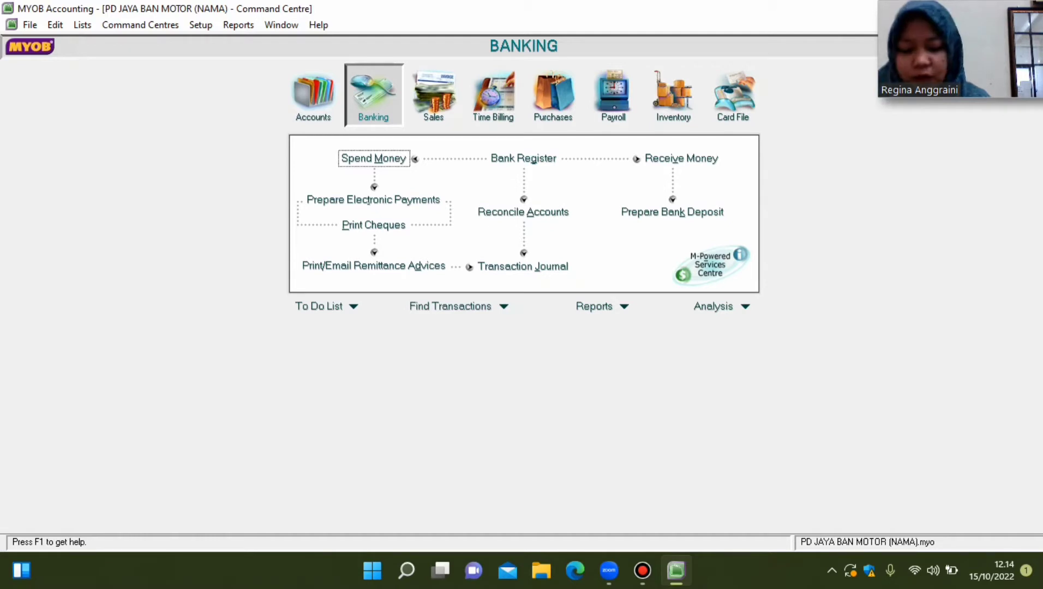
click(434, 96)
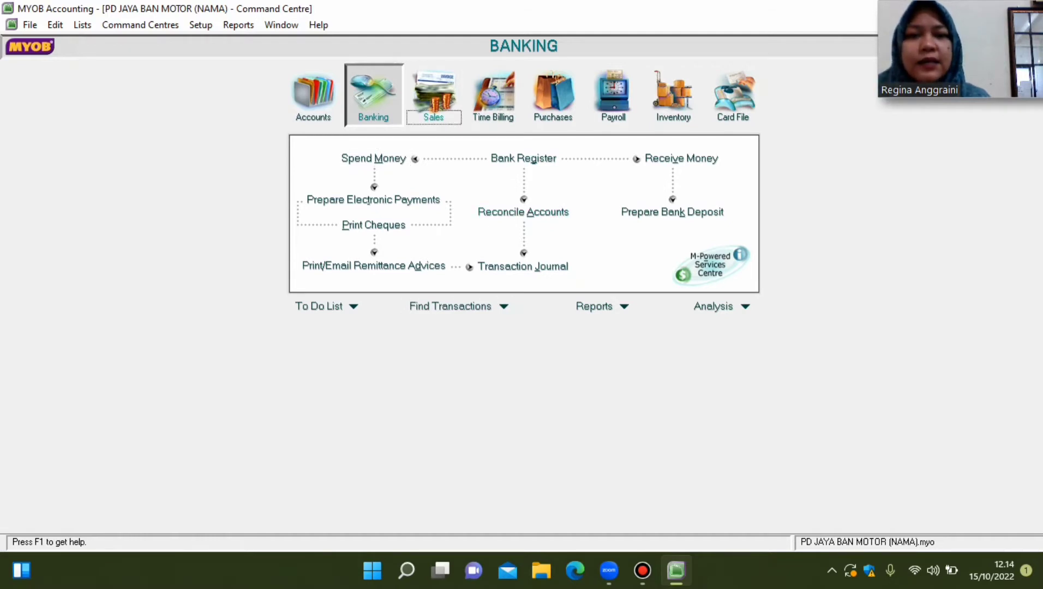
click(523, 188)
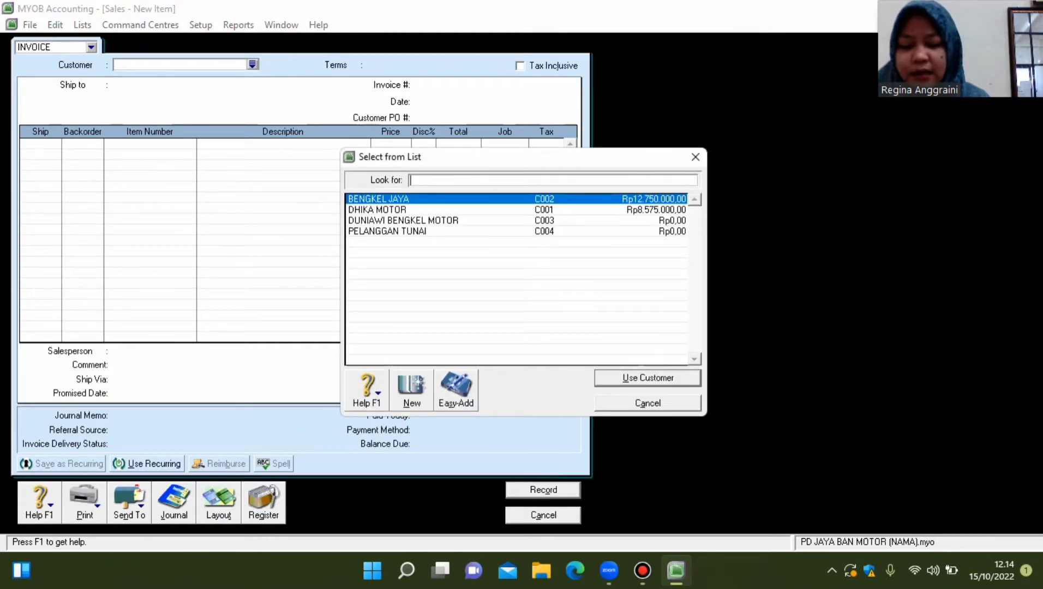
key(Return)
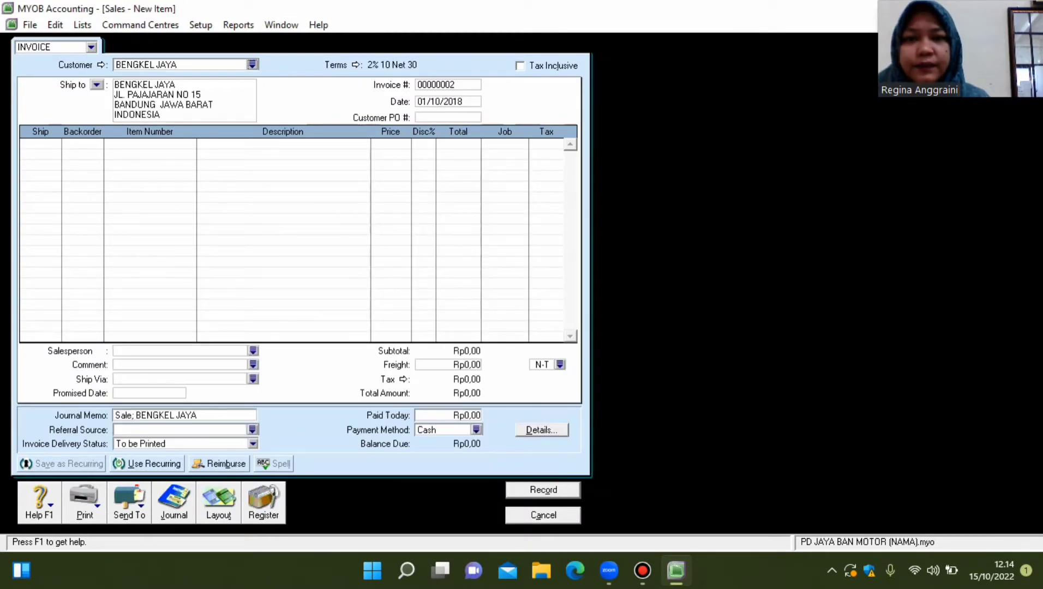
Set the BENGKEL JAYA invoice number to F-07/10 and its date to 07/10/2018.
key(Tab)
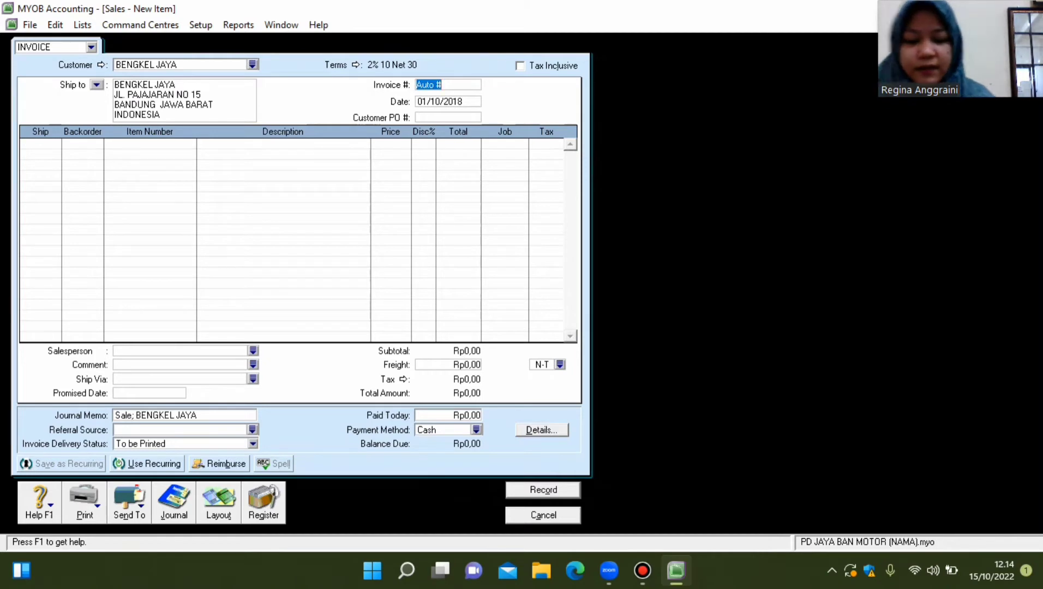
text(F)
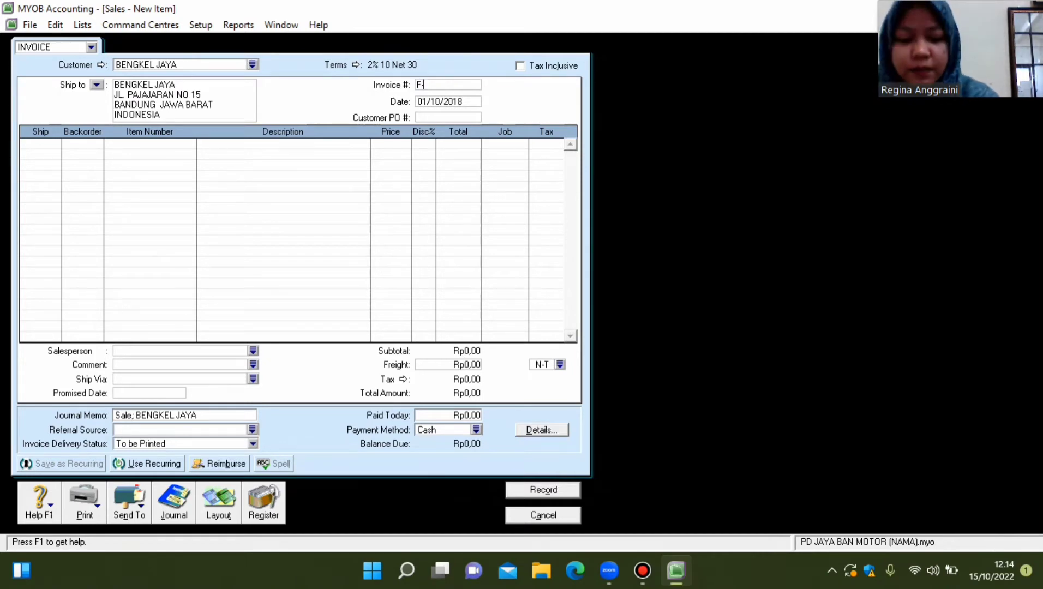
text(-07/10)
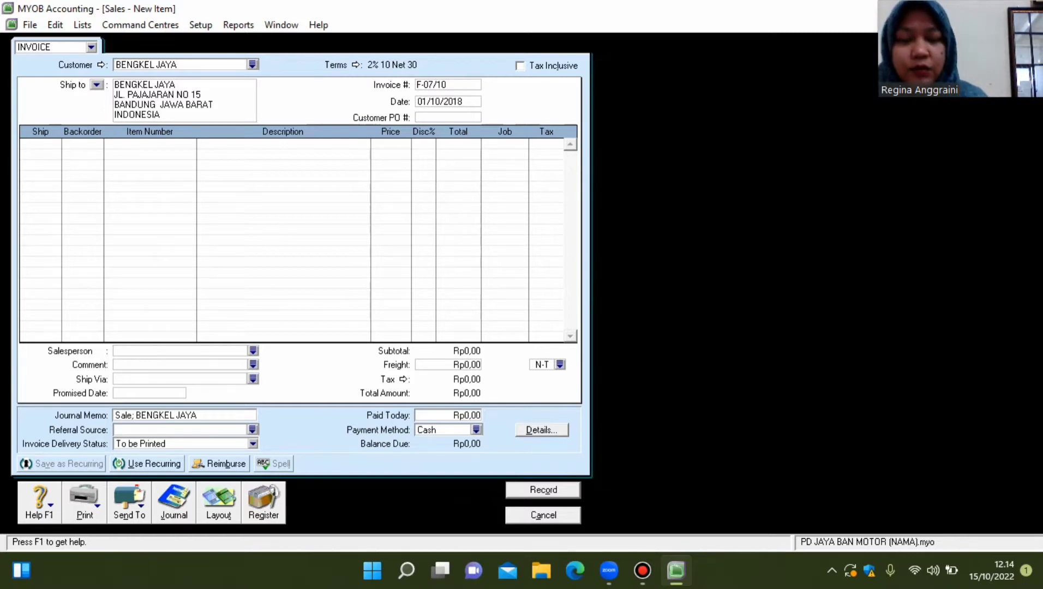
key(Tab)
click(427, 102)
key(BackSpace)
text(7)
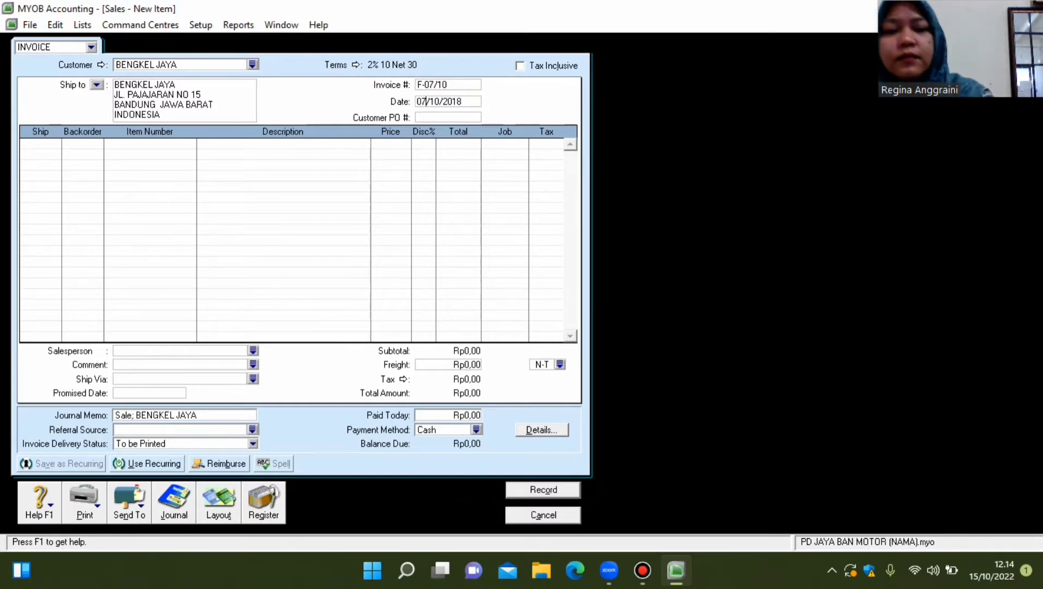
Enter the ship quantities 8, 15, 15, 18 and 30 on the first five invoice lines.
click(30, 144)
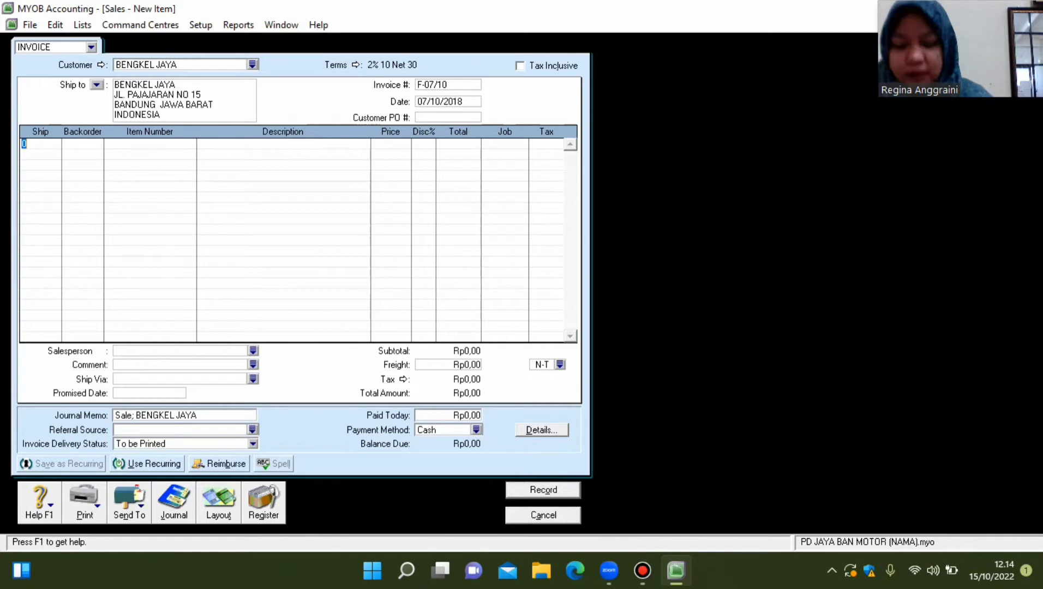
text(8)
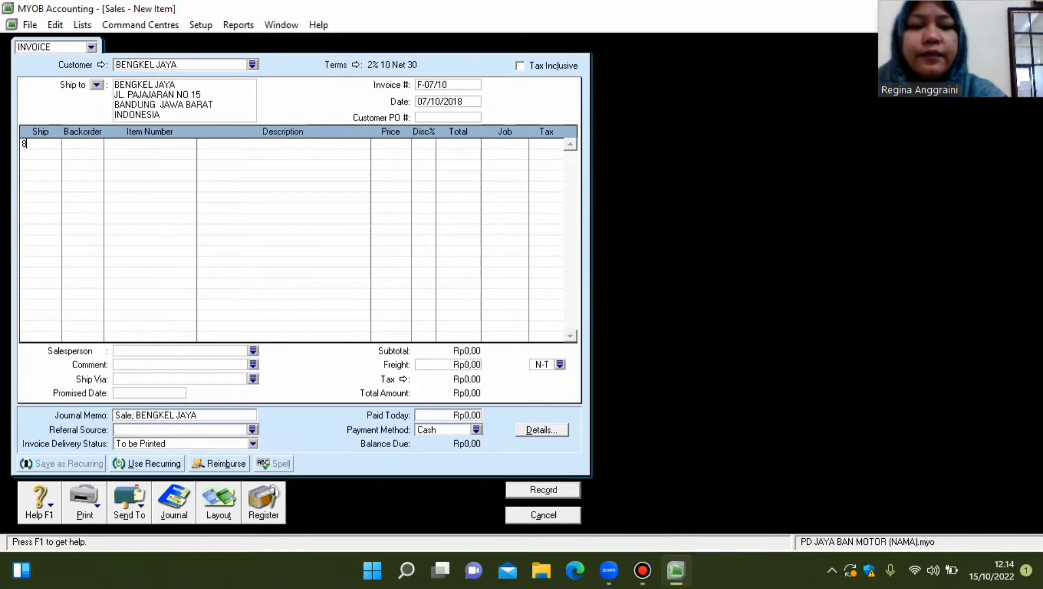
key(Down)
text(15)
key(Down)
text(15)
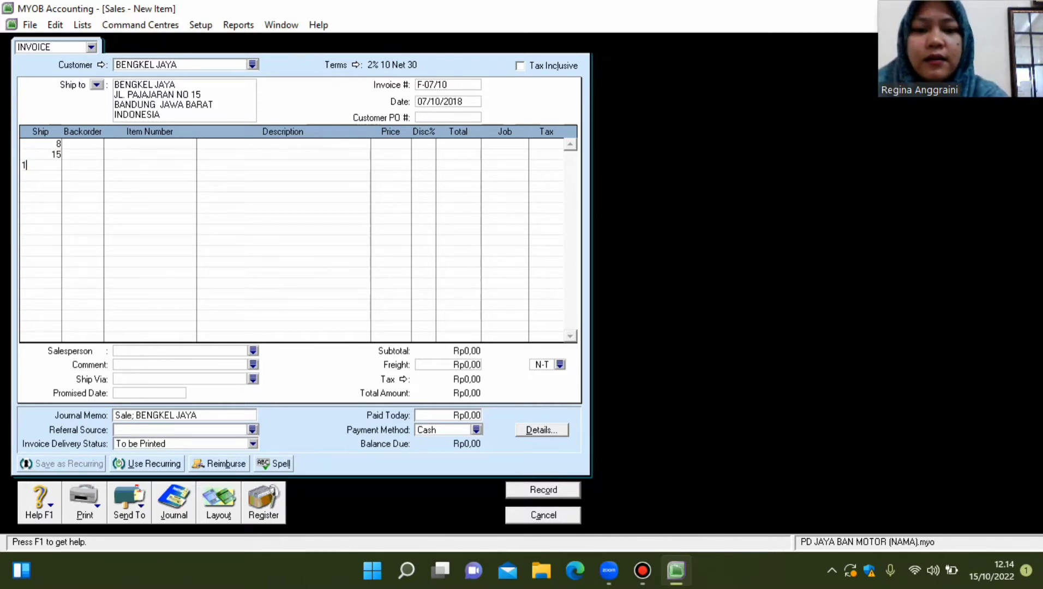
key(Down)
text(18)
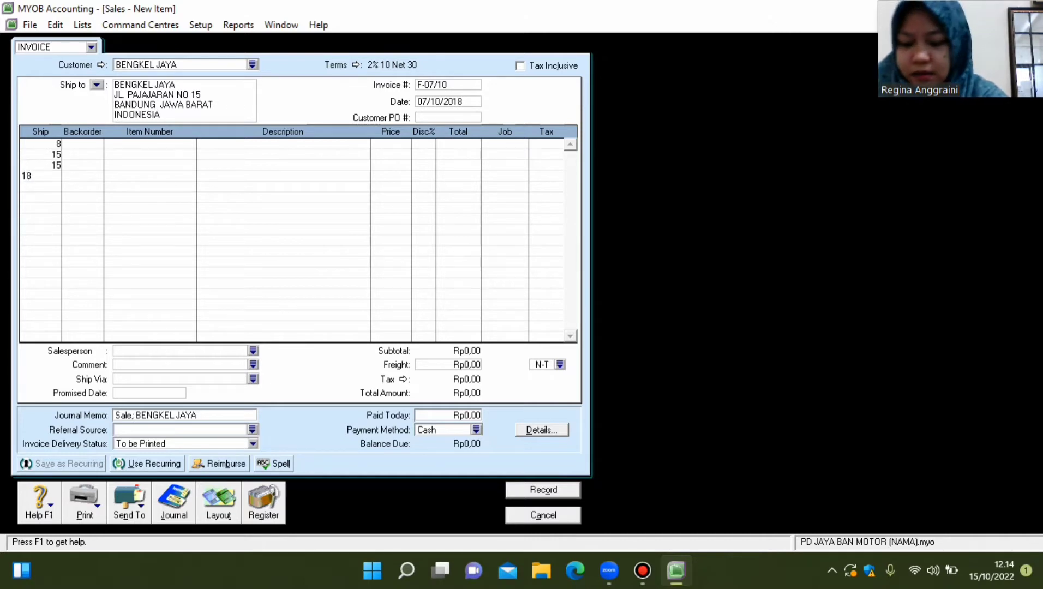
key(Down)
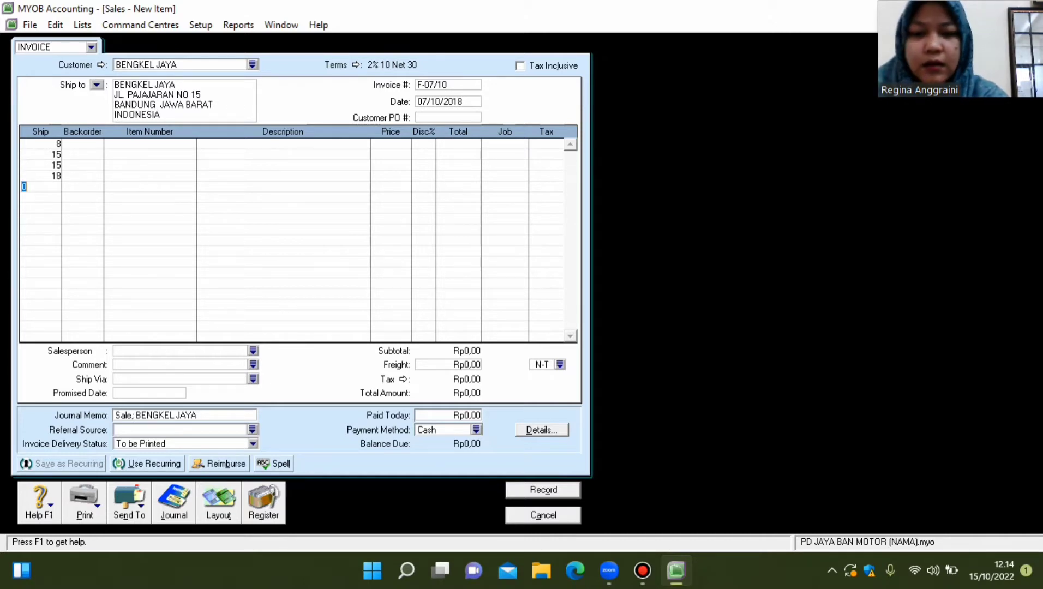
text(30)
key(Down)
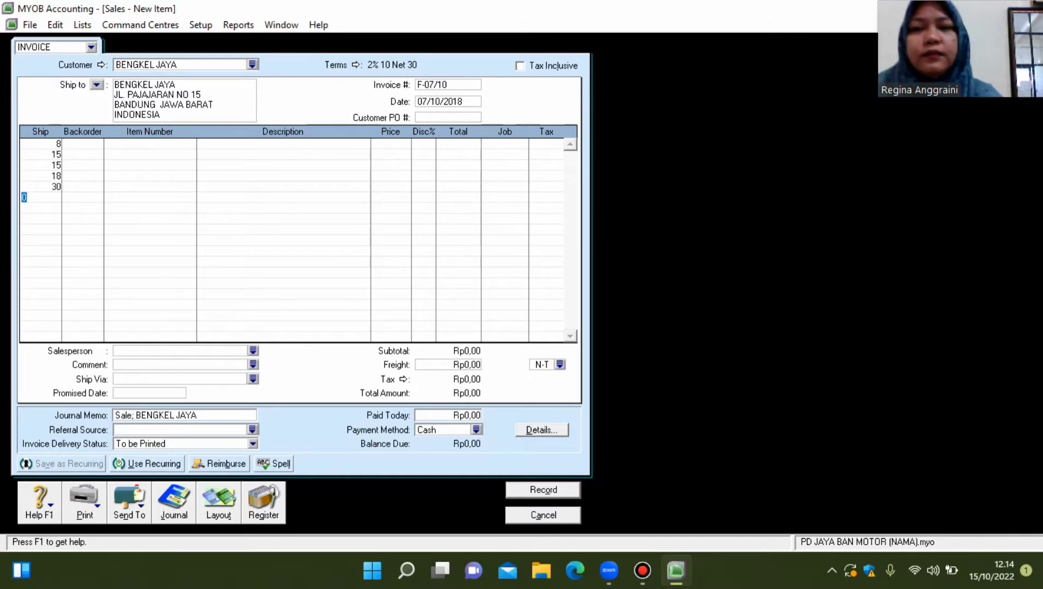
Enter item numbers B001, B002 and B003 on the first three invoice lines.
click(150, 144)
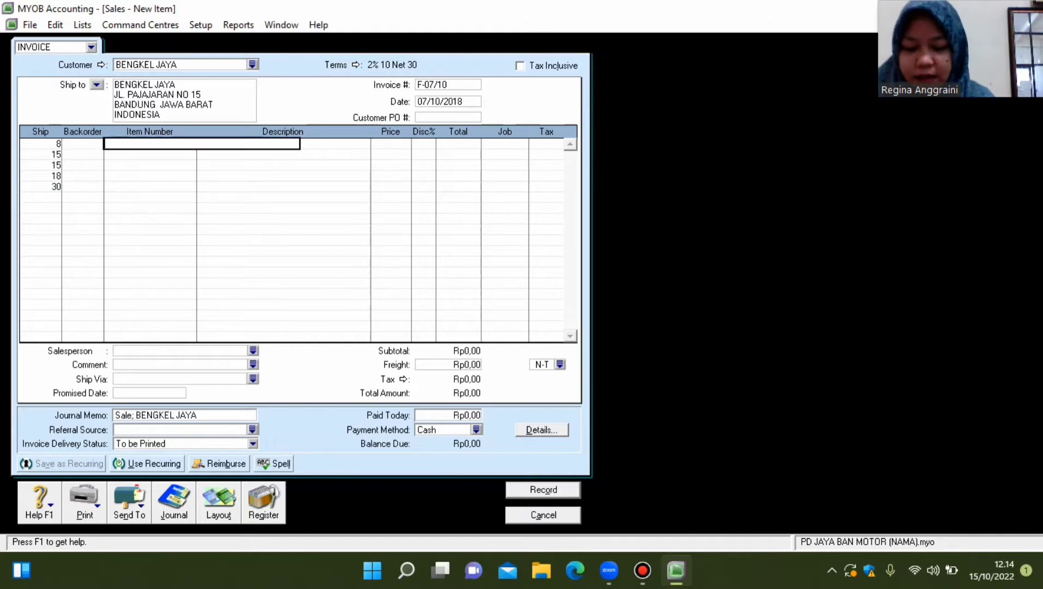
text(B001)
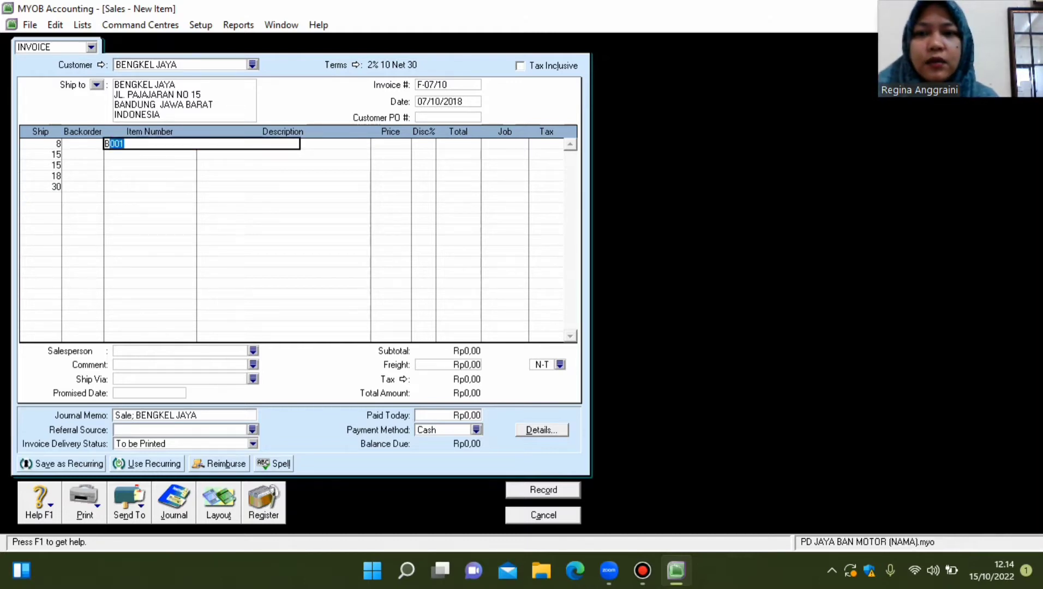
key(Down)
text(B001)
key(BackSpace)
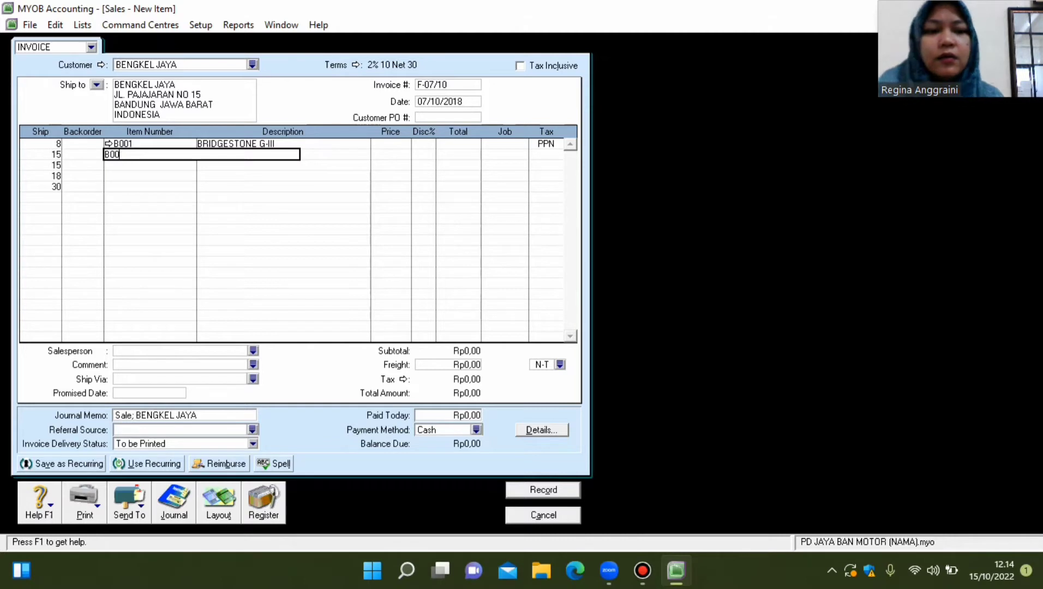
text(2)
key(Down)
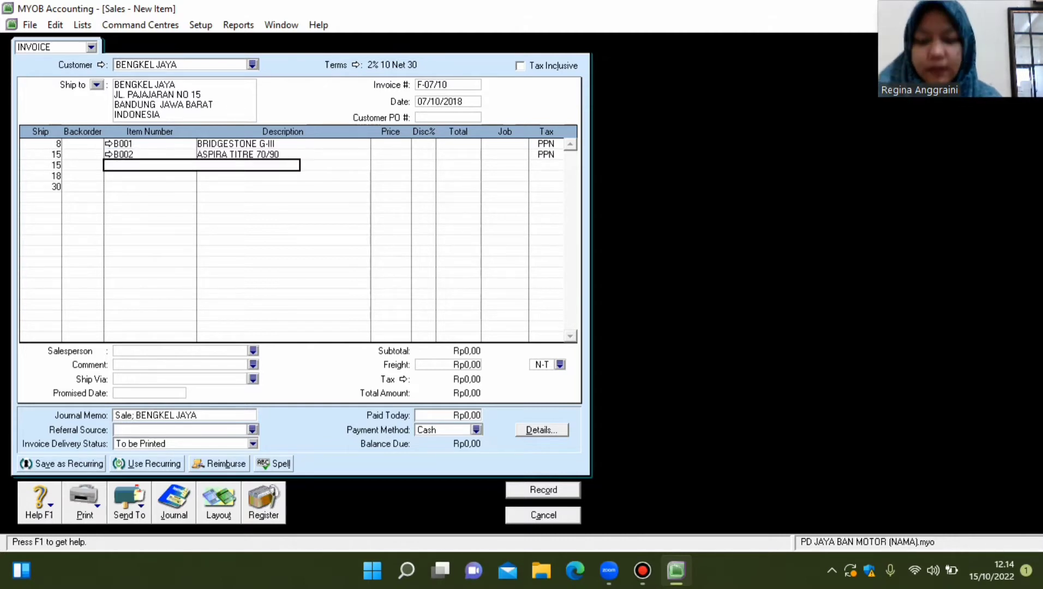
text(B001)
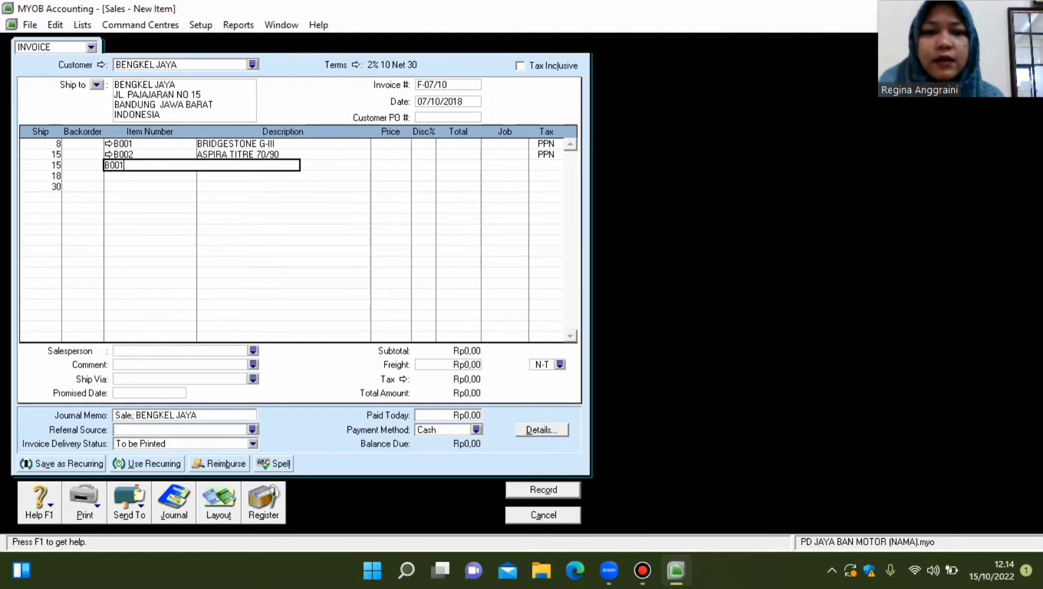
key(BackSpace)
text(3)
key(Down)
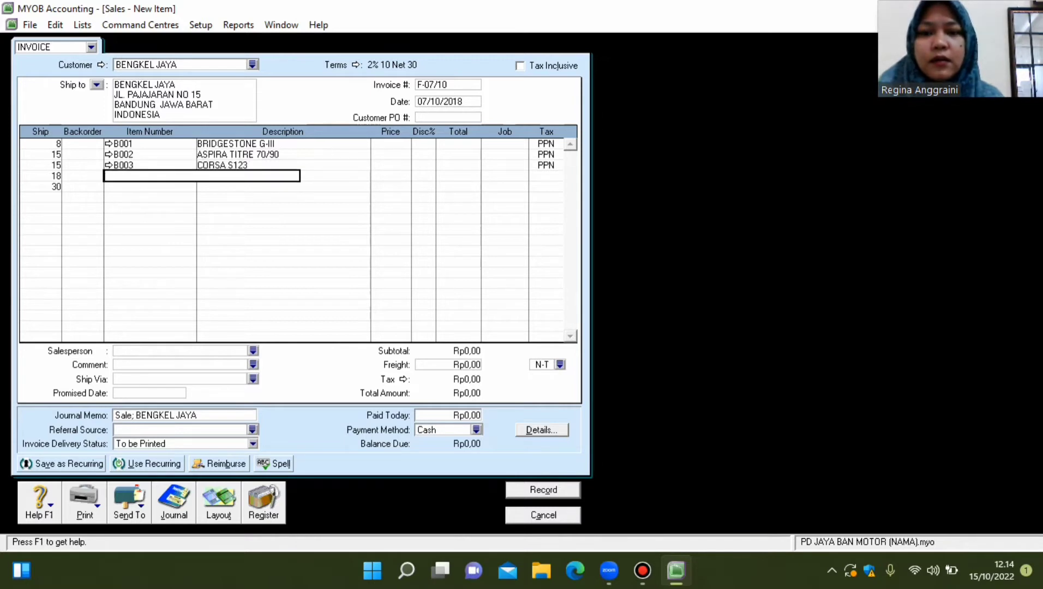
Enter item numbers B004 and B005 on the fourth and fifth invoice lines, and clear B005's description.
text(B001)
key(Right)
key(BackSpace)
text(4)
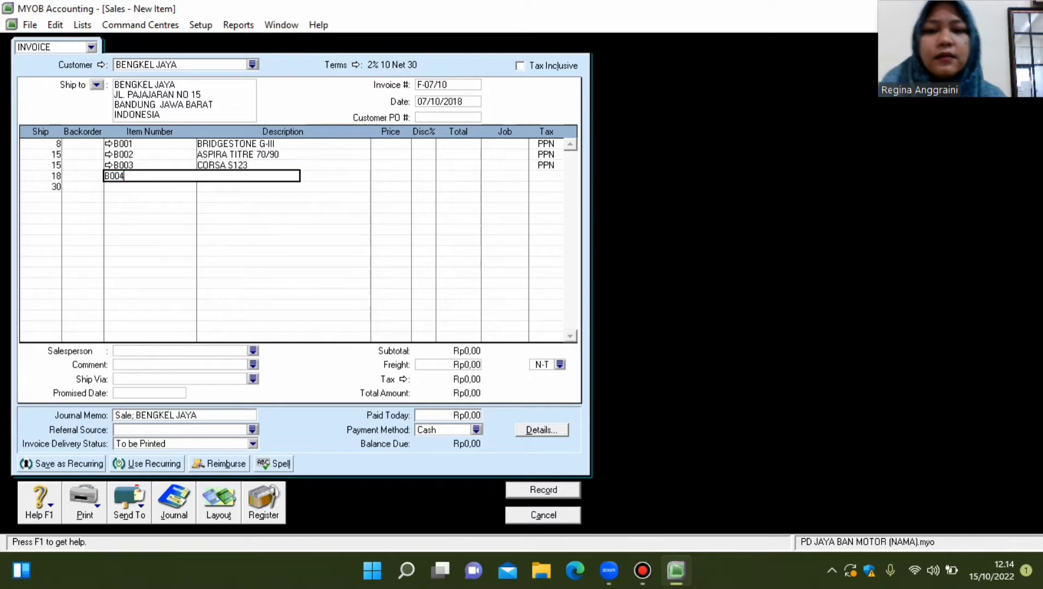
key(Down)
text(B)
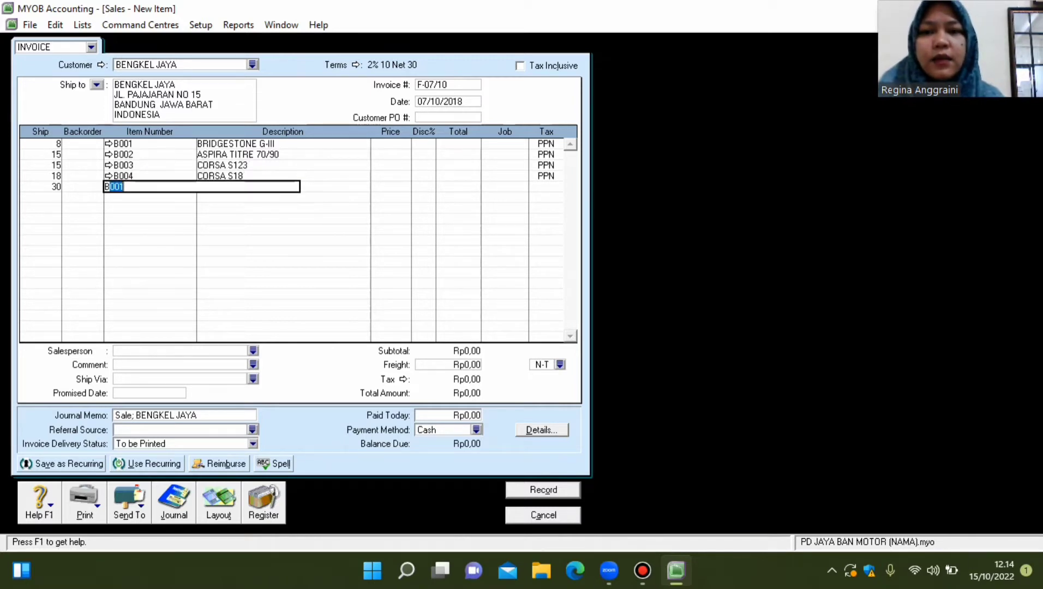
key(Right)
key(BackSpace)
text(5)
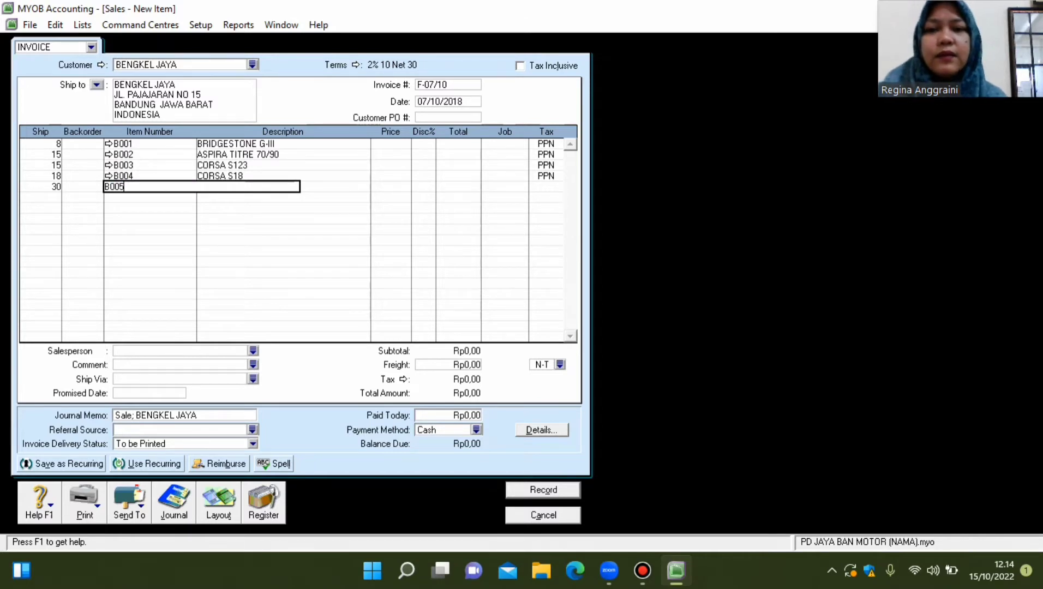
key(Tab)
key(BackSpace)
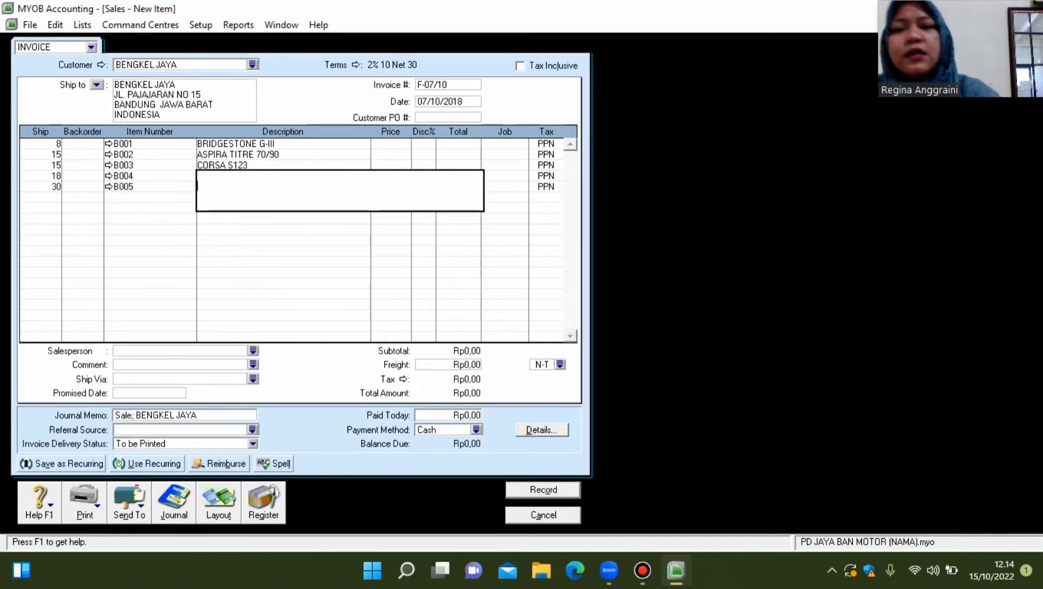
click(236, 144)
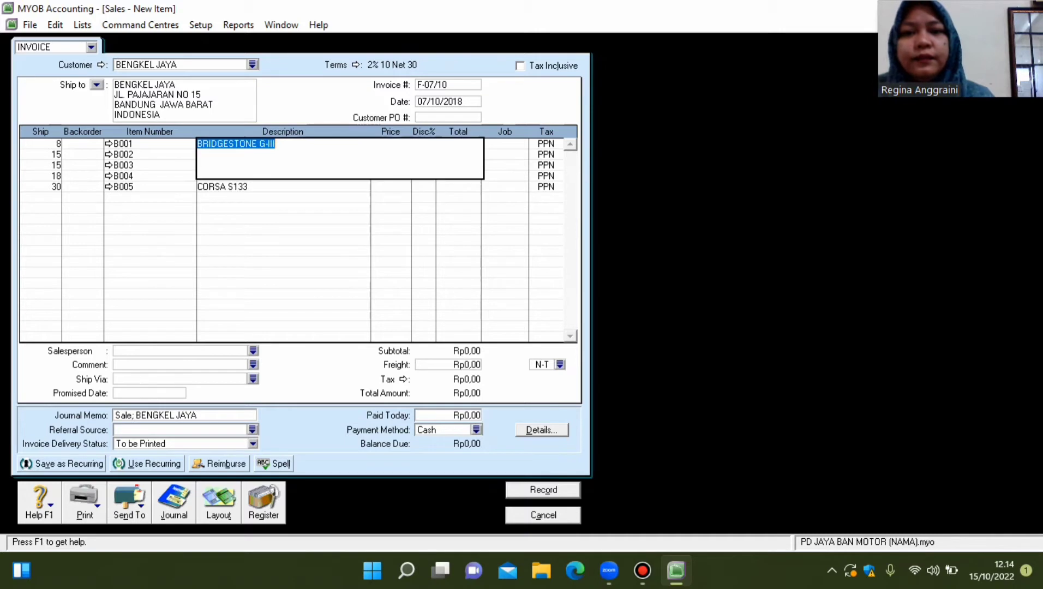
click(538, 186)
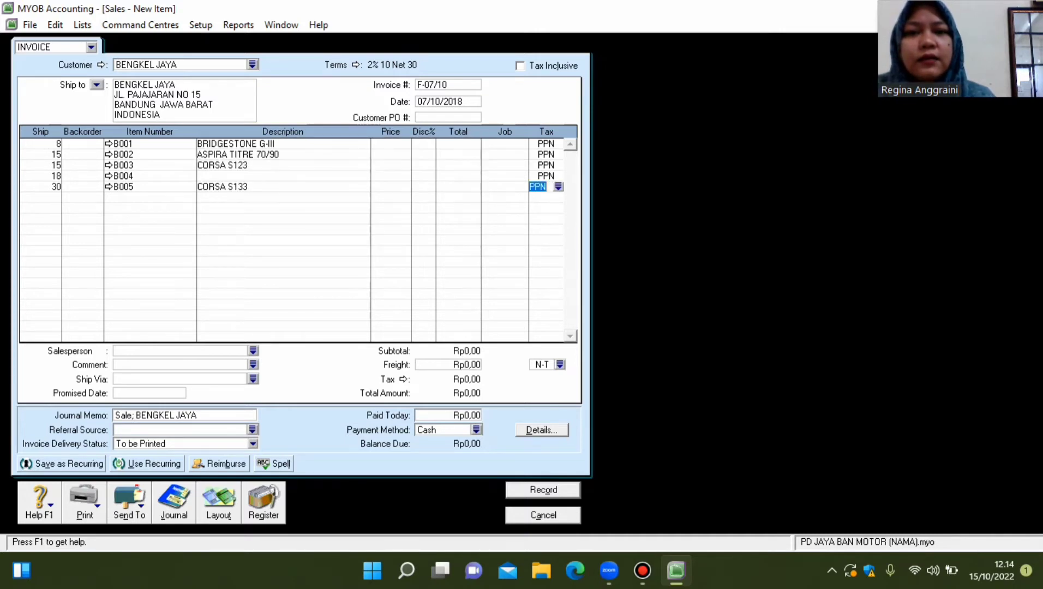
click(385, 144)
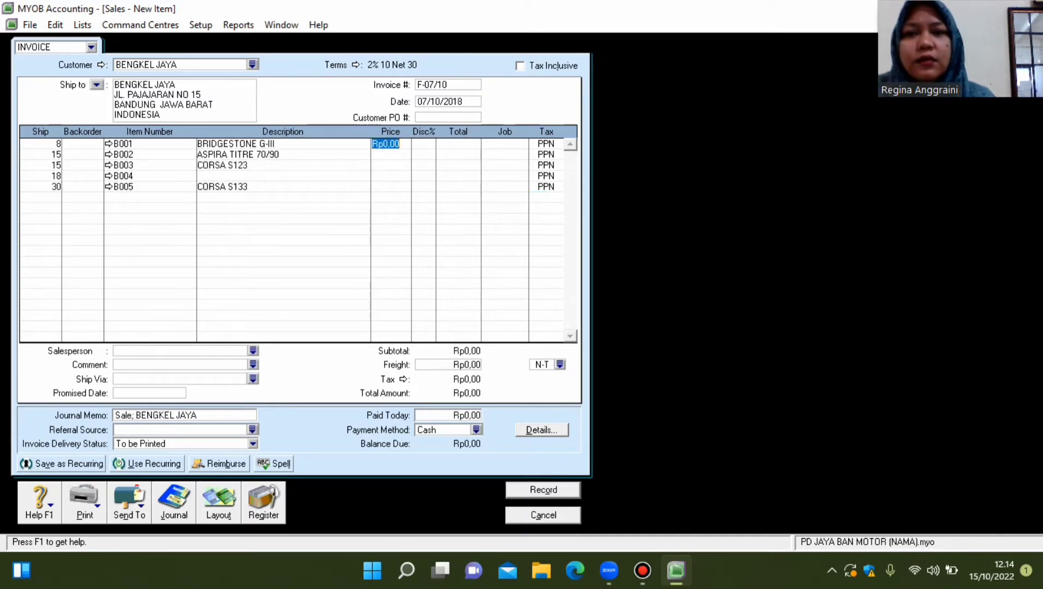
Clear and re-enter item number B004 on the fourth invoice line.
click(122, 176)
click(133, 176)
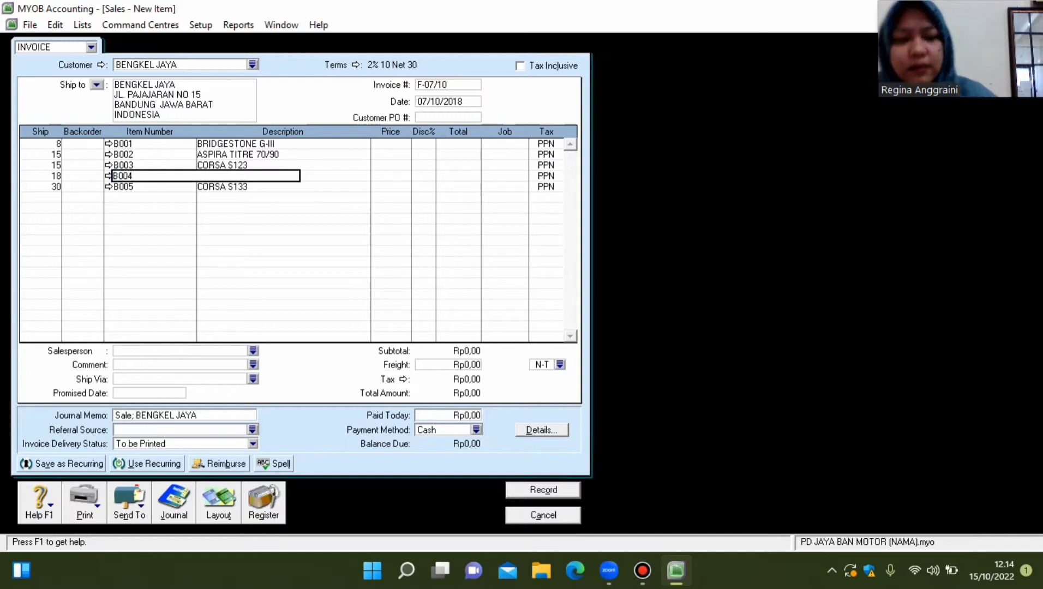
key(BackSpace)
key(BackSpace)
key(BackSpace)
key(BackSpace)
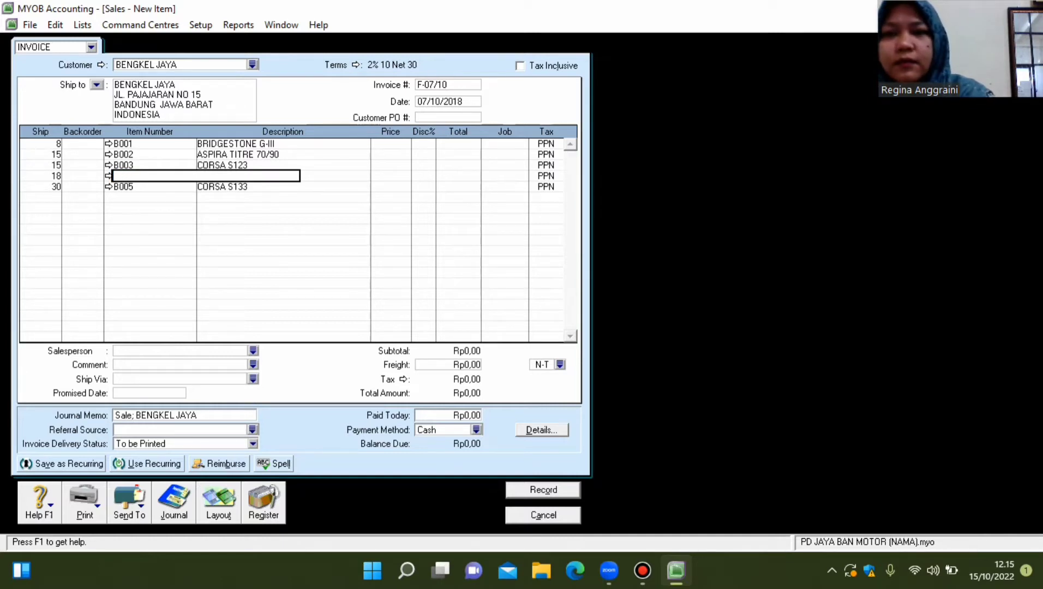
text(B00)
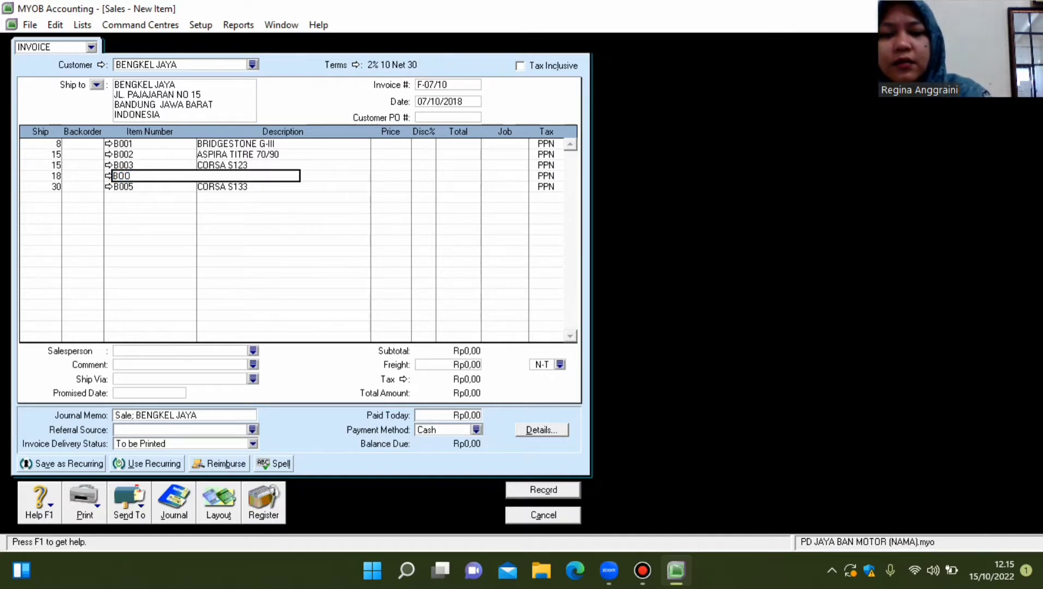
key(BackSpace)
key(BackSpace)
text(004)
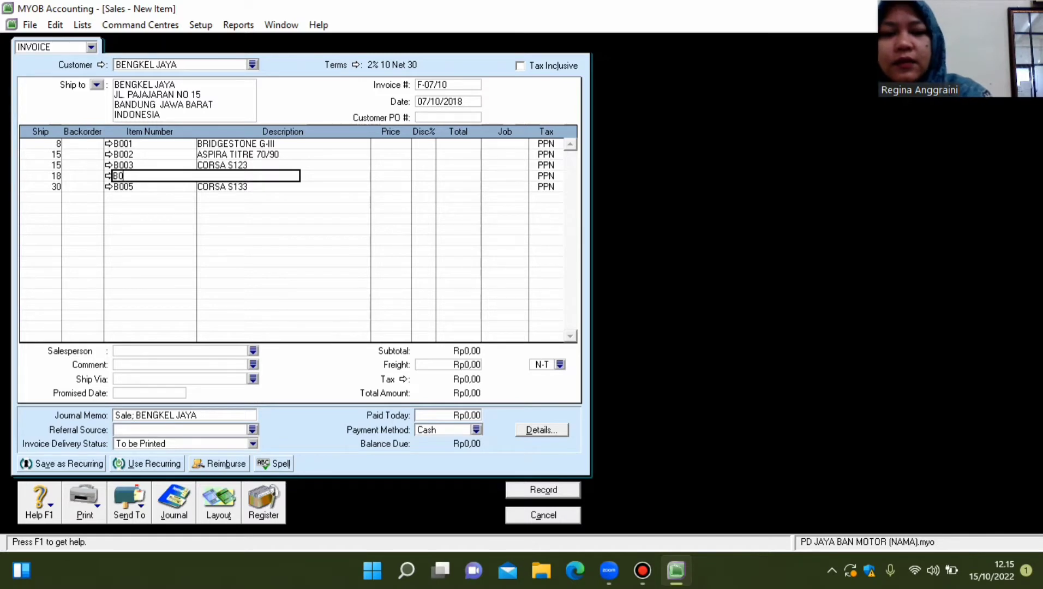
key(Return)
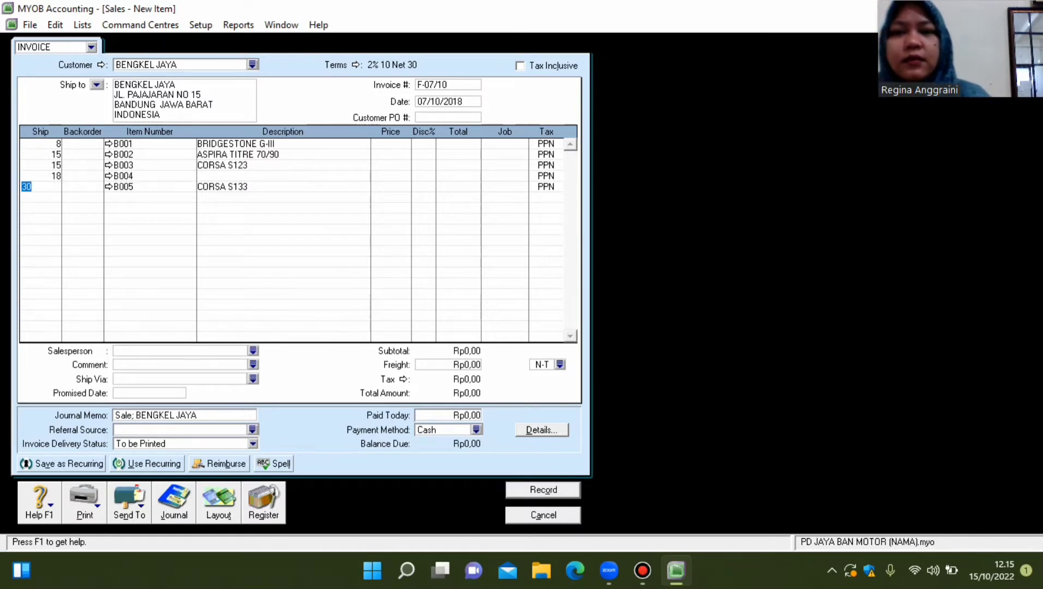
Discard the unrecorded BENGKEL JAYA invoice and erase its entries.
click(218, 186)
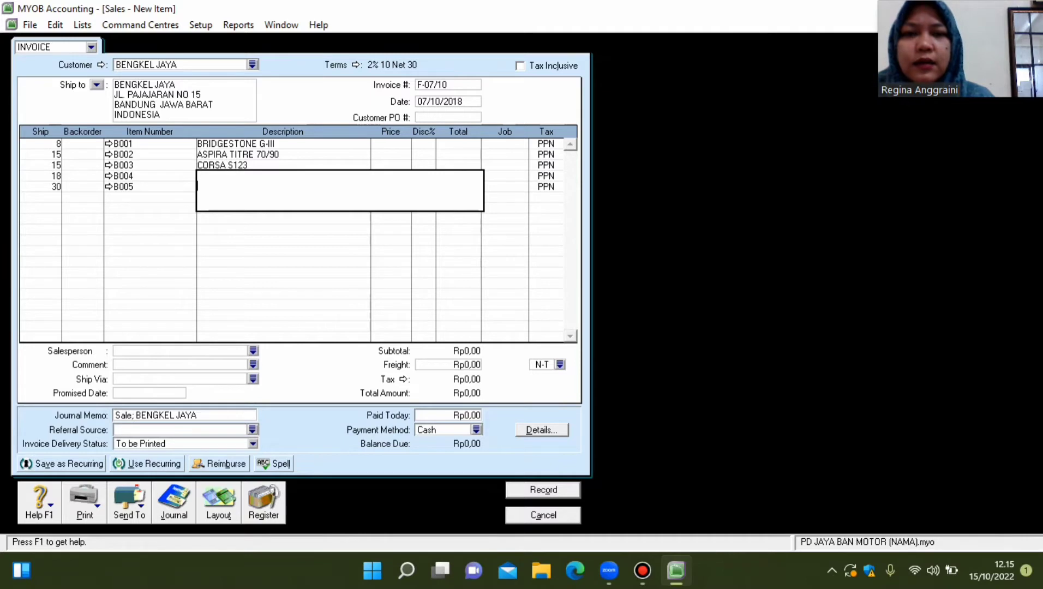
key(Escape)
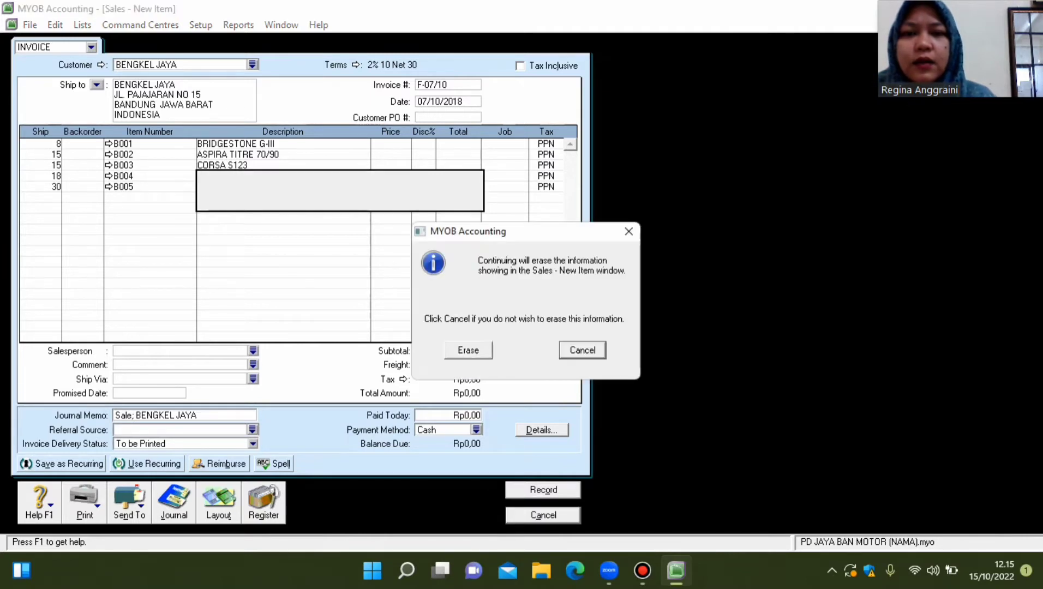
click(467, 350)
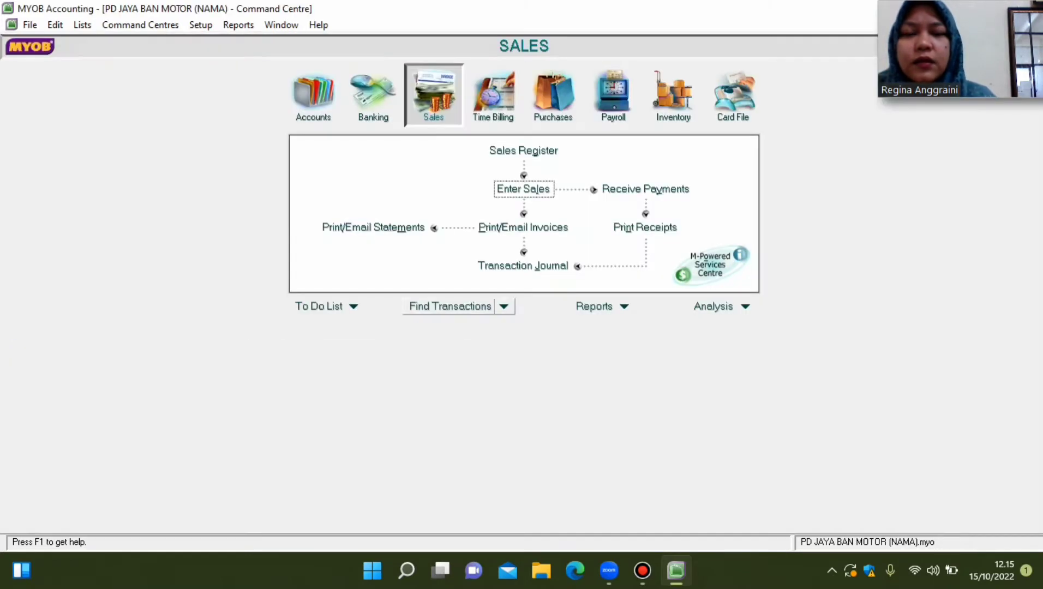
Examine item B004's name and profile in the inventory items list, and close the record and the list.
click(673, 96)
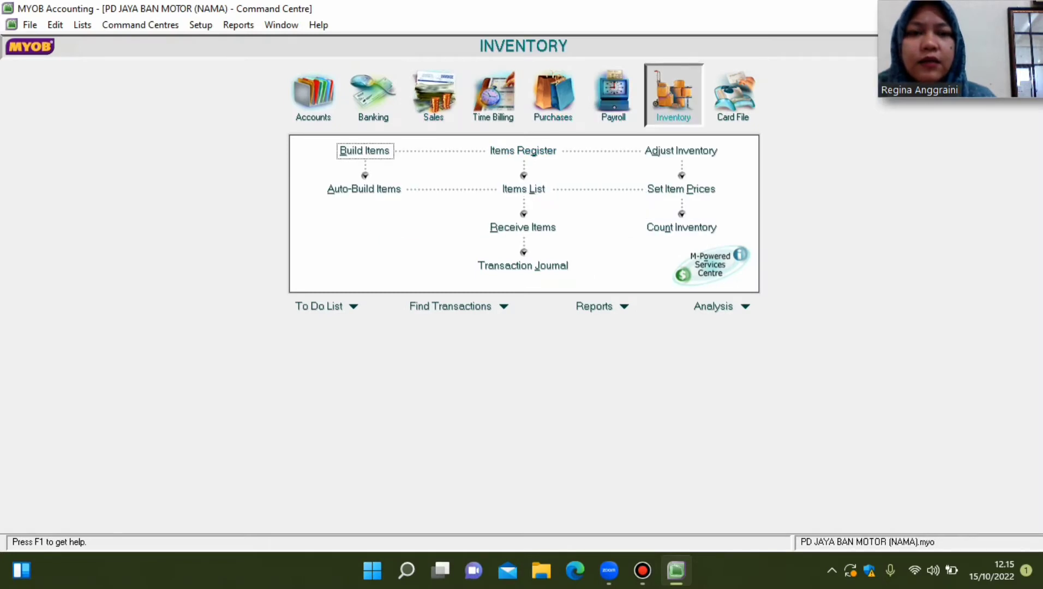
click(523, 188)
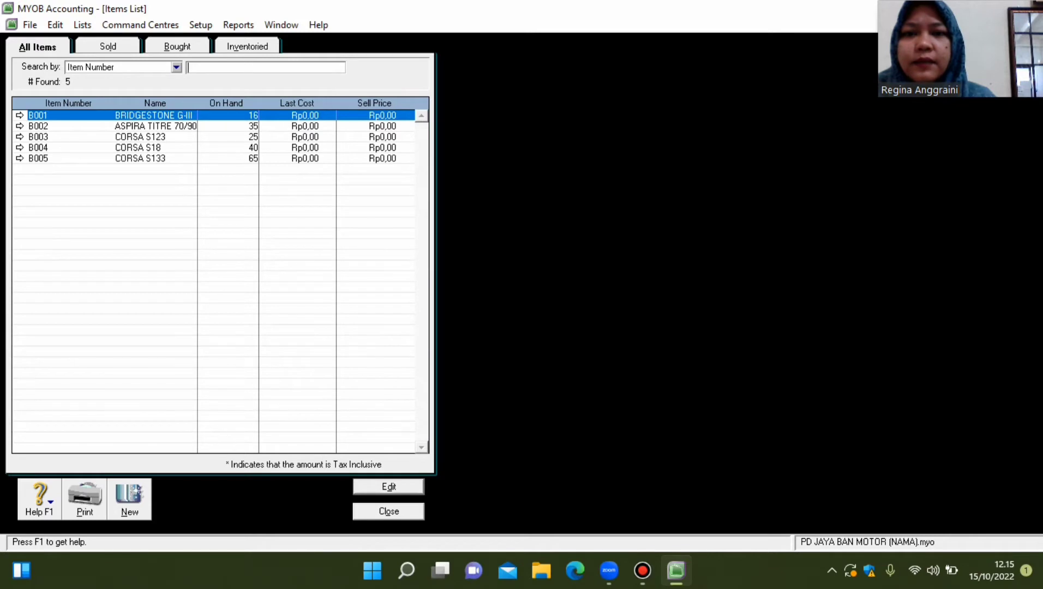
click(19, 148)
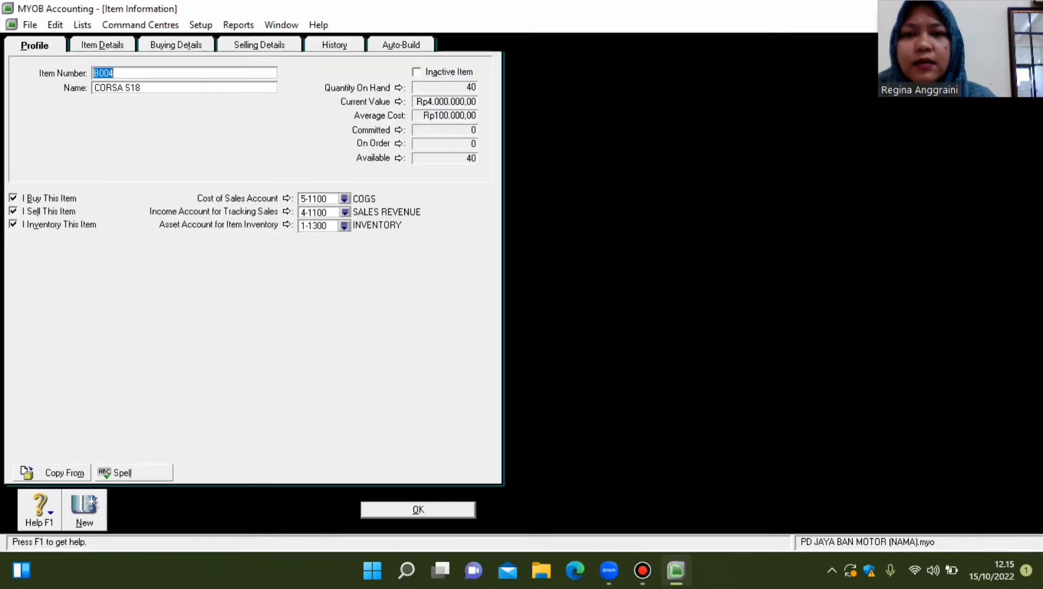
key(Return)
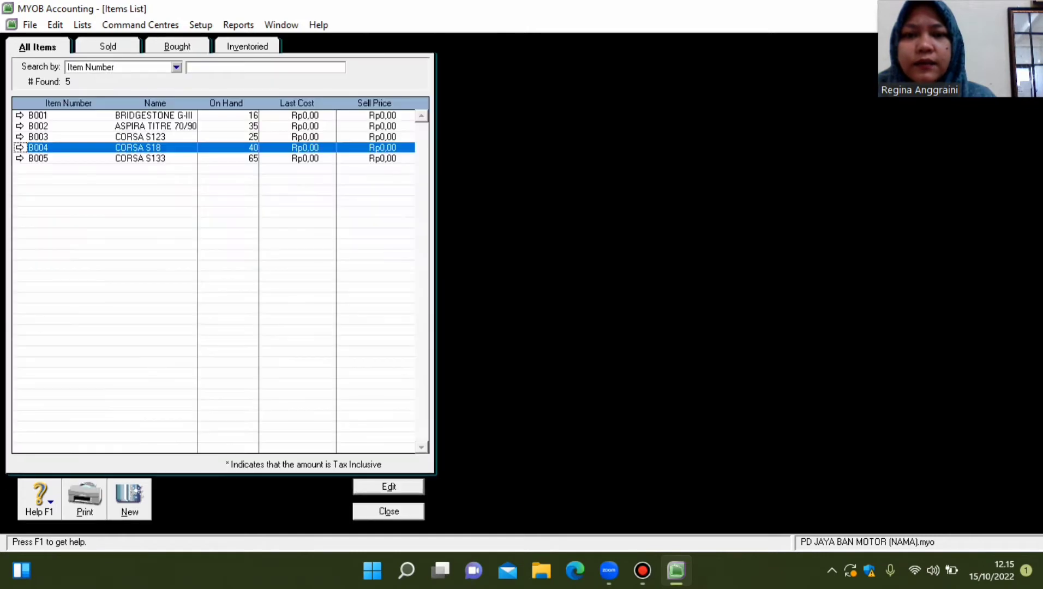
key(Escape)
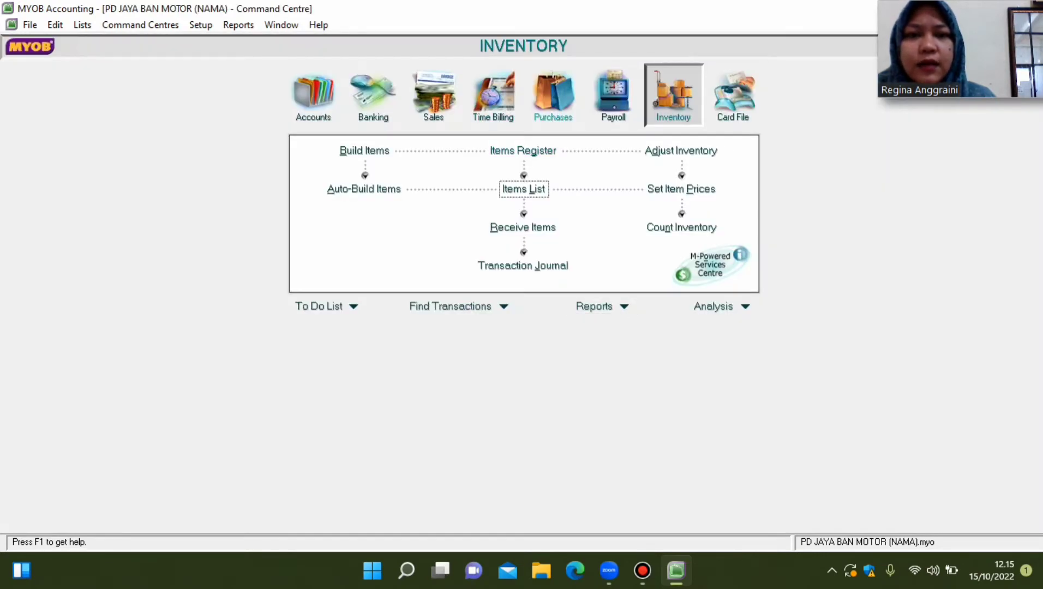
Start a new item sale for customer BENGKEL JAYA and set its invoice number to F-07/10.
click(434, 95)
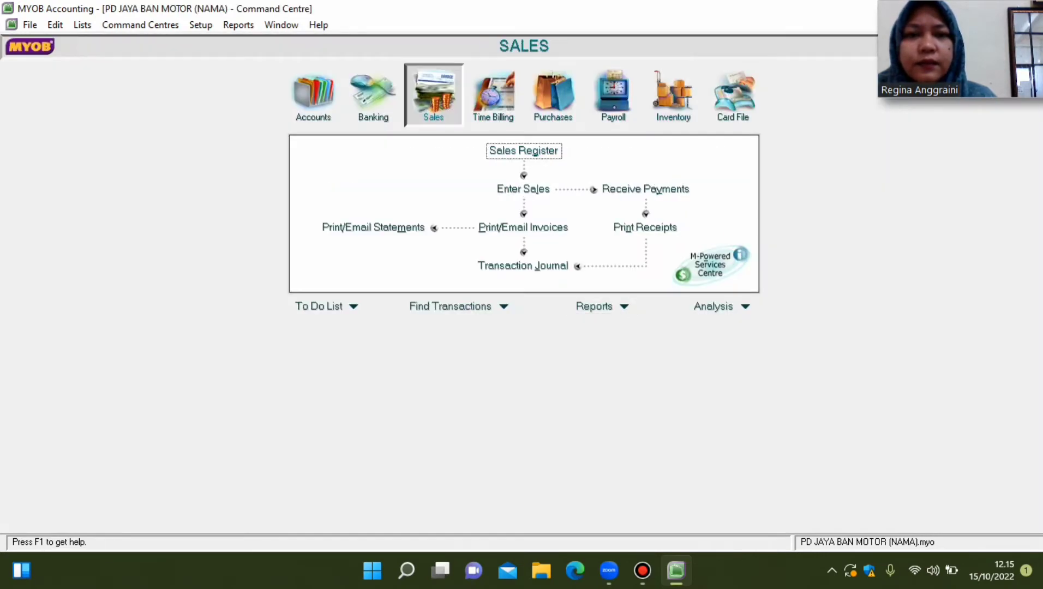
click(523, 188)
key(Tab)
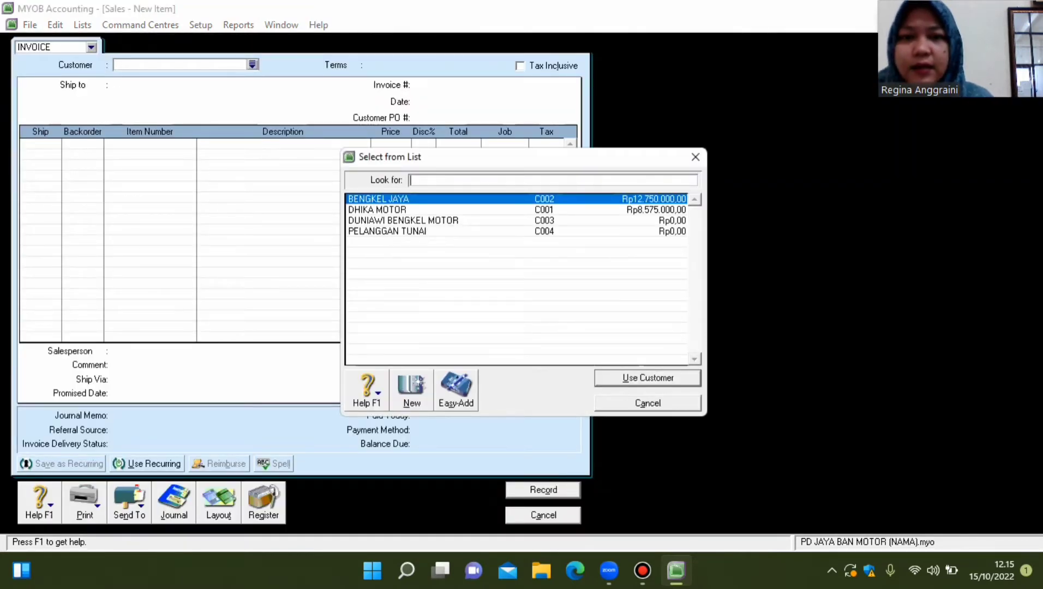
key(Escape)
key(Tab)
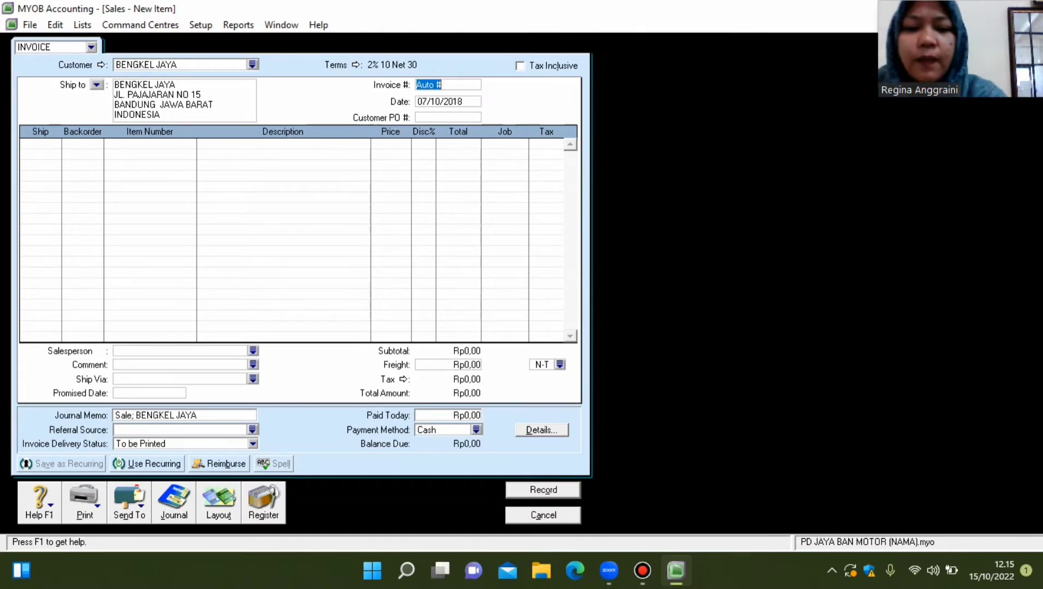
text(F-07/1)
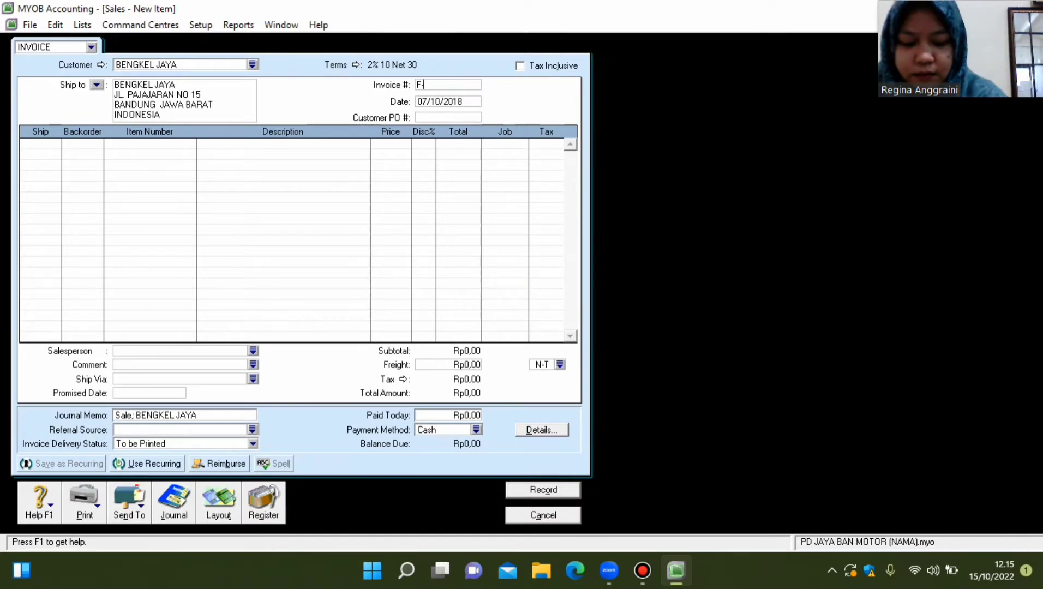
text(0)
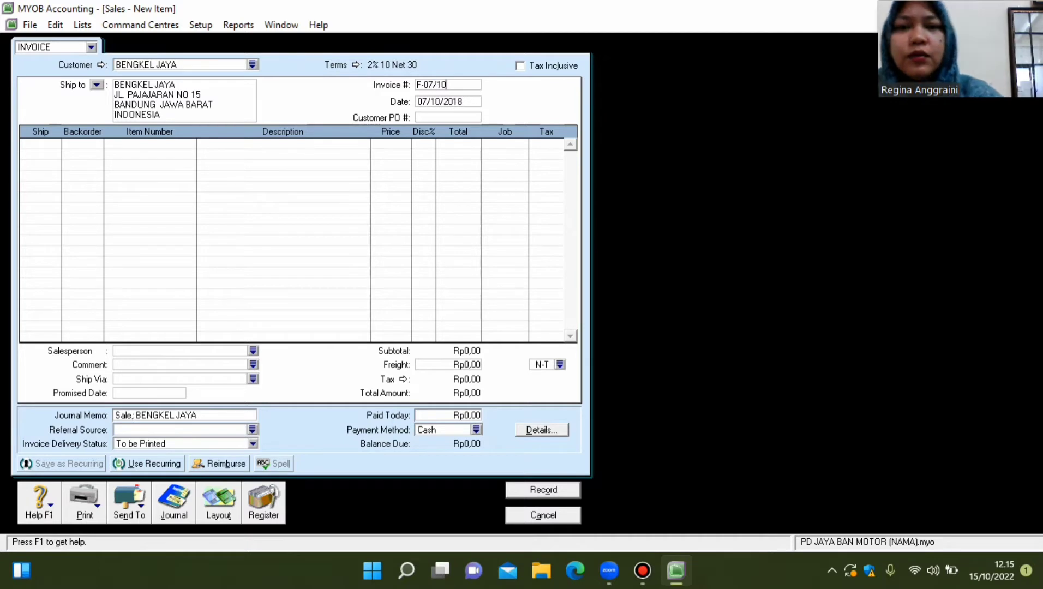
key(Tab)
click(426, 102)
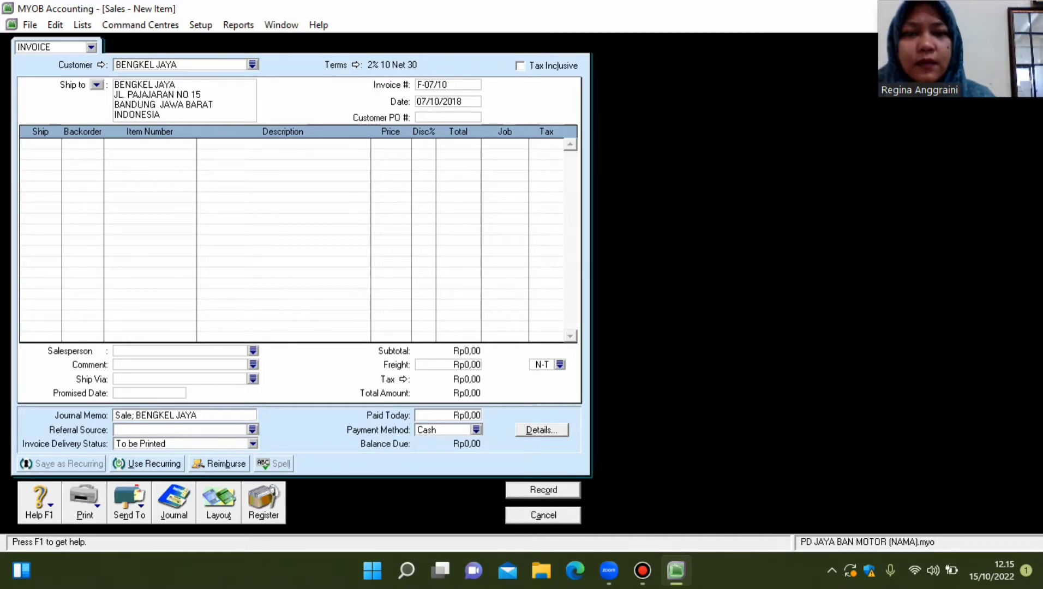
Fill in ship quantities 8, 15, 15, 18 and 30 on the first five lines of the new invoice.
click(24, 144)
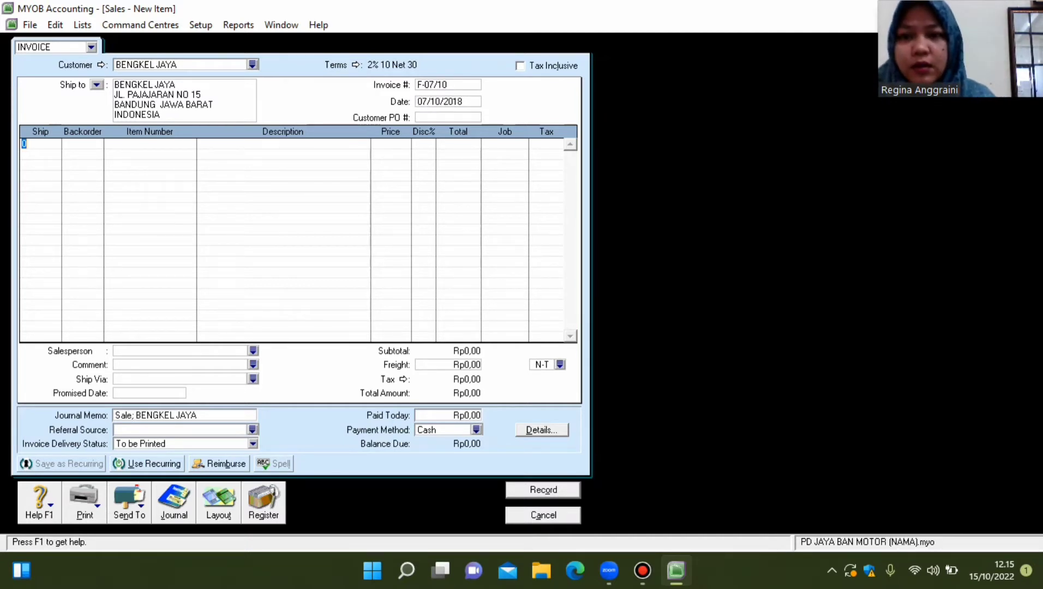
text(8)
key(Down)
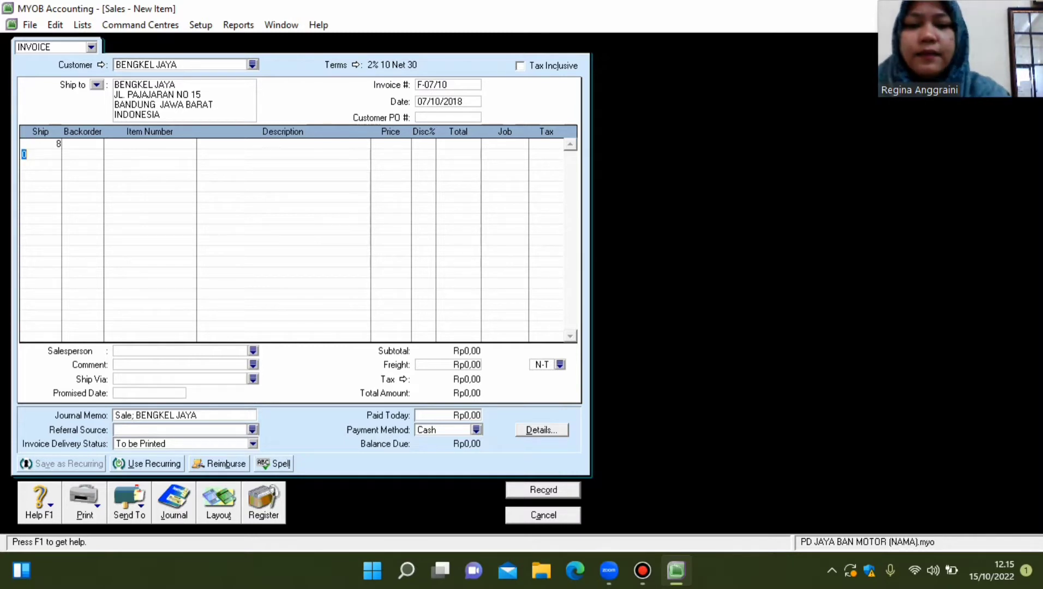
text(15)
key(Down)
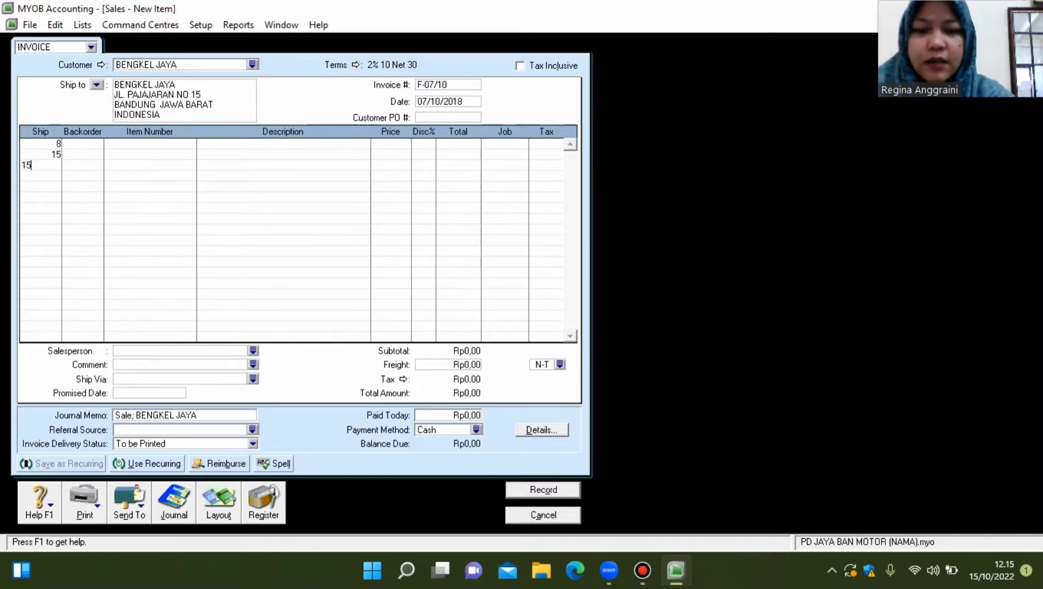
text(15)
key(Down)
text(1)
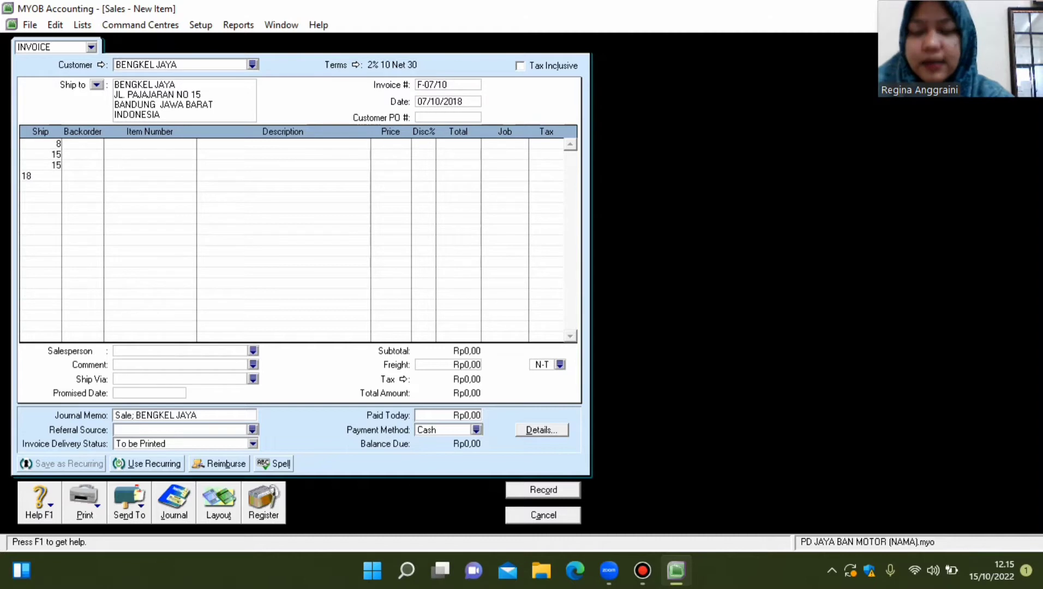
key(Return)
text(30)
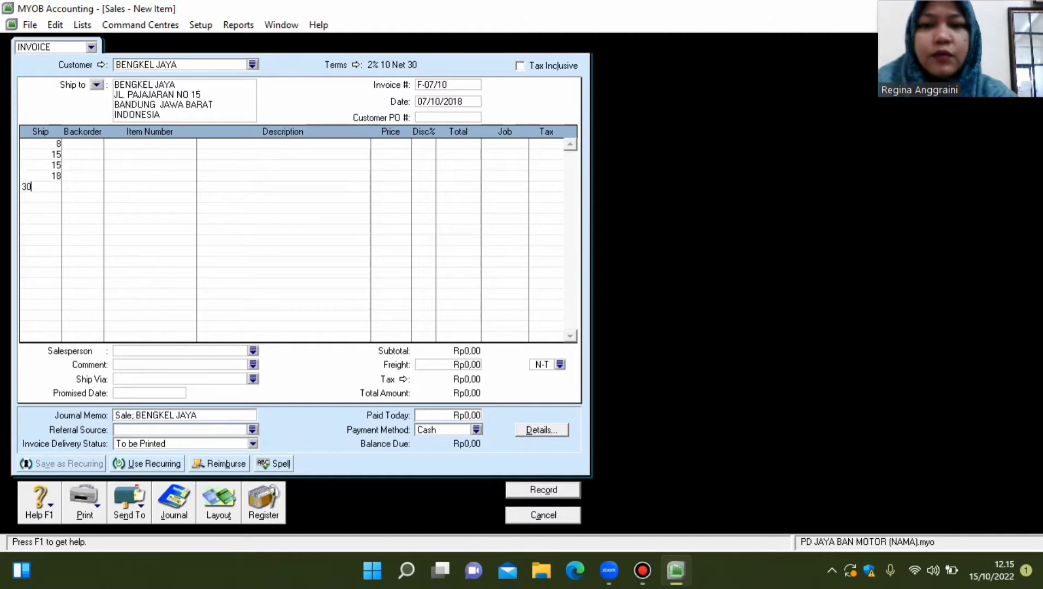
key(Return)
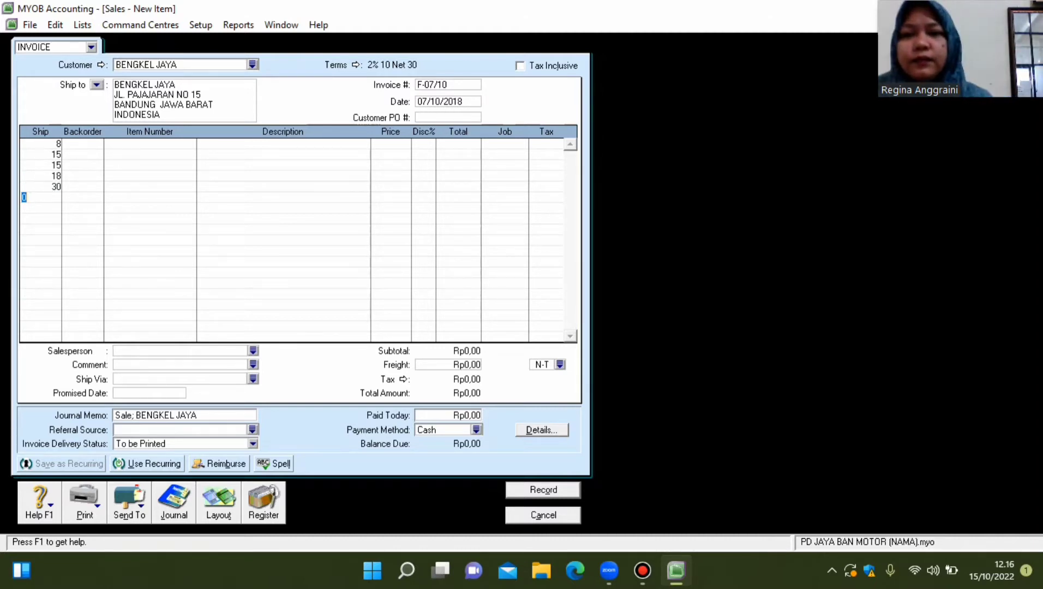
Enter item numbers B001, B002 and B003 on the first three lines of the new invoice.
click(150, 144)
text(B001)
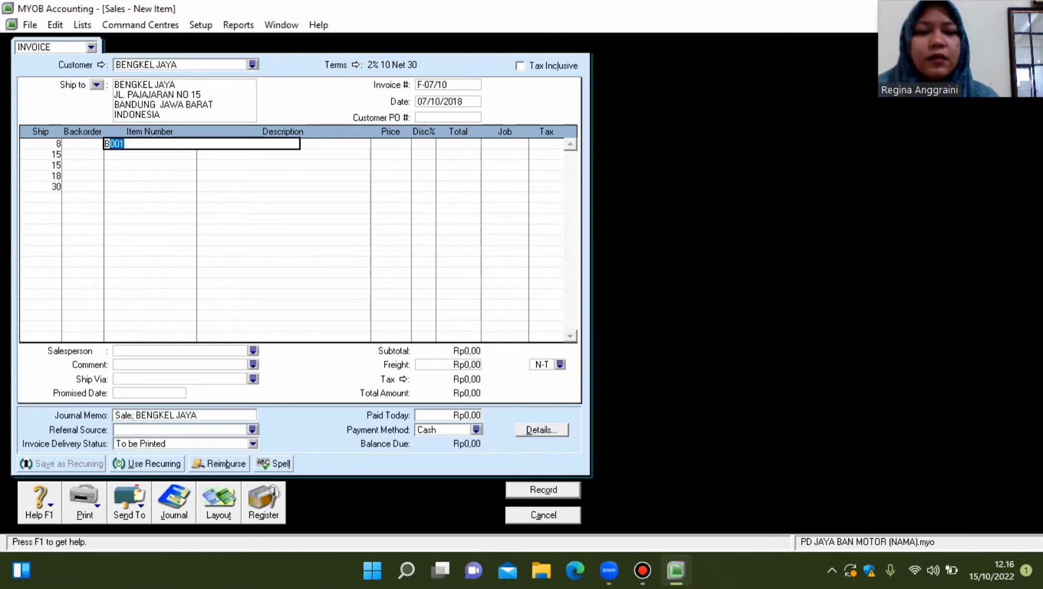
key(Return)
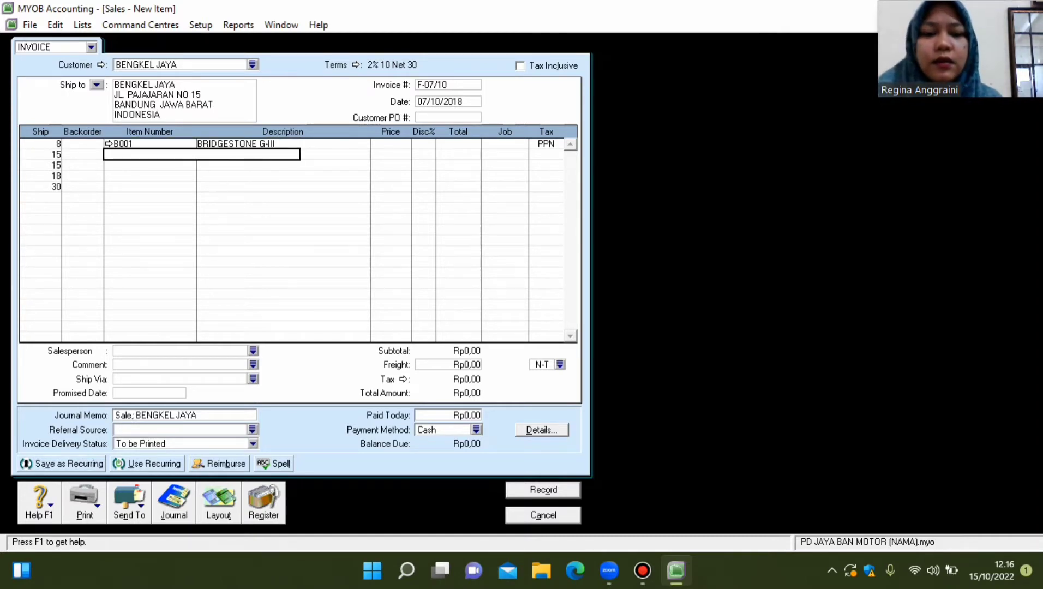
text(B001)
key(BackSpace)
text(2)
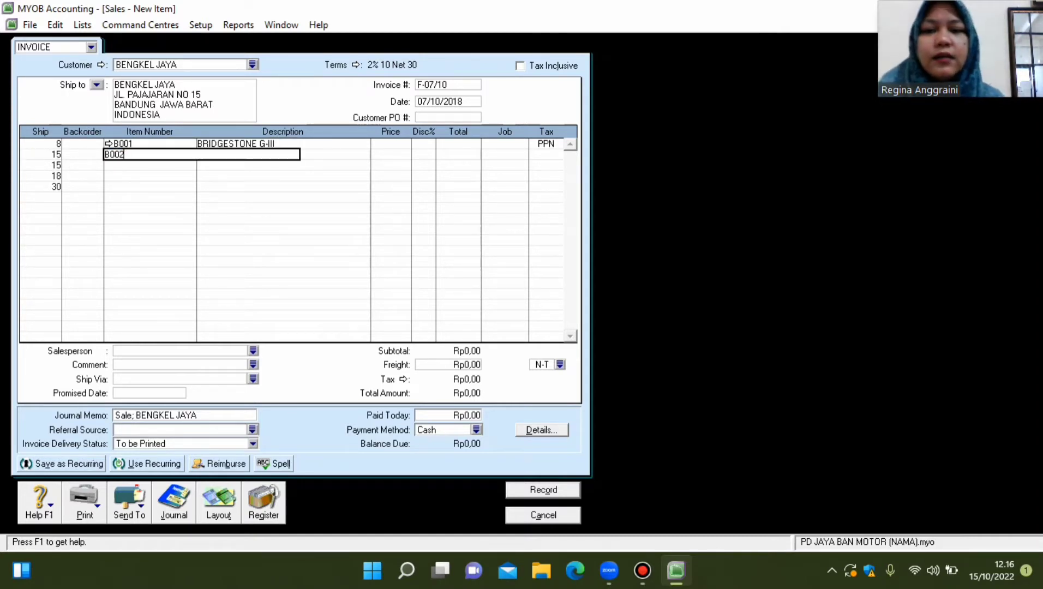
key(Return)
text(B003)
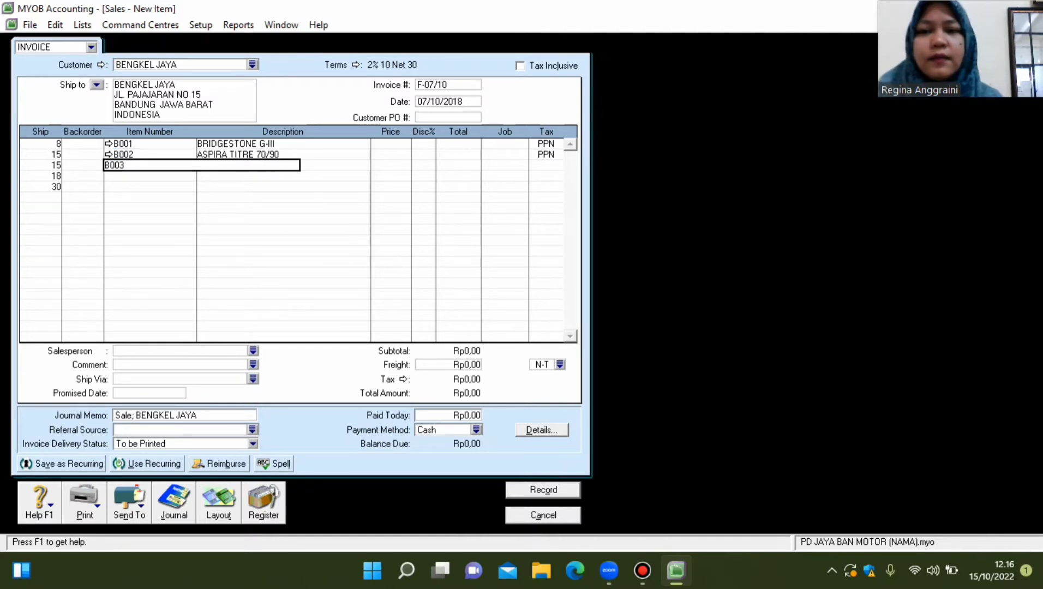
key(Return)
Enter item number B004 on the fourth invoice line, the one with quantity 18.
text(B001)
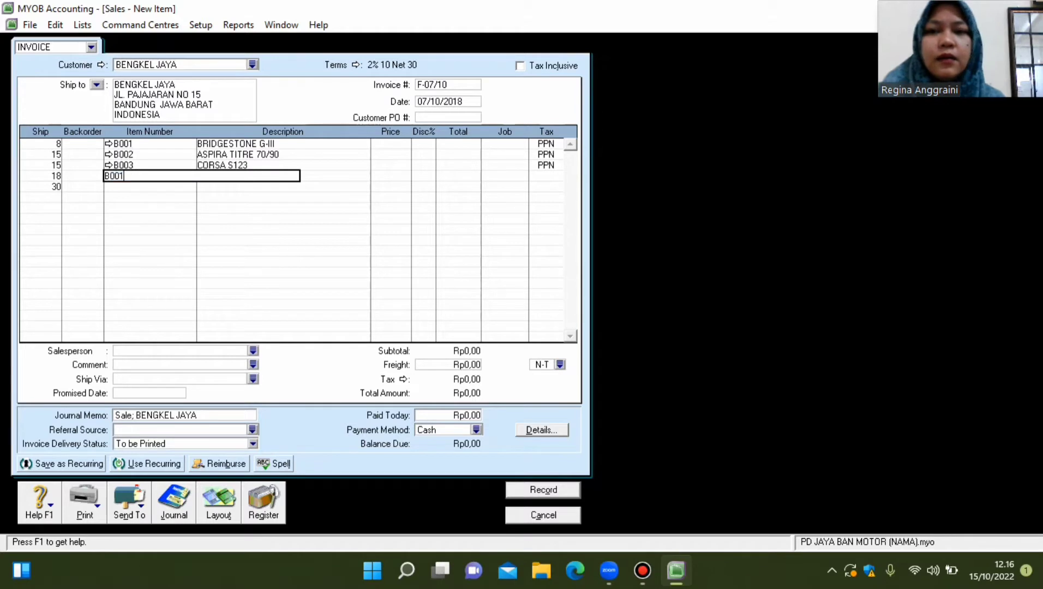
key(BackSpace)
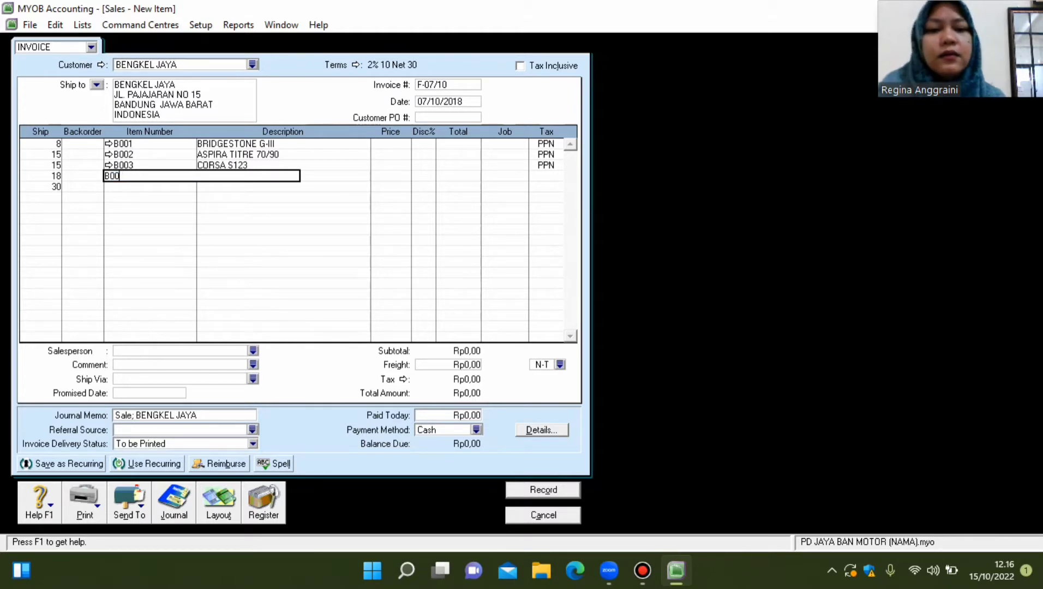
text(4)
key(Return)
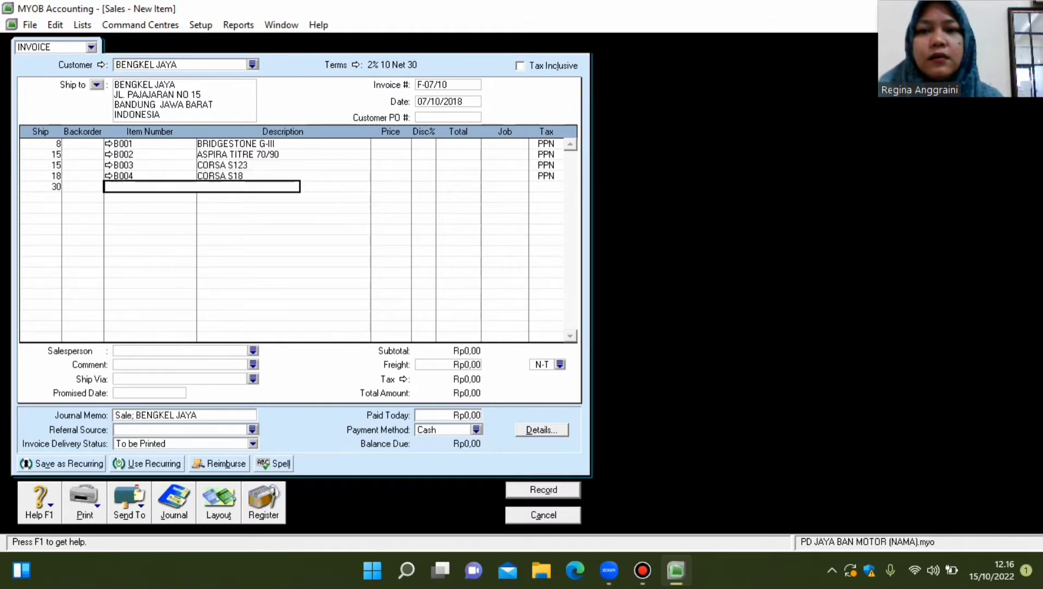
Enter item number B005 on the fifth invoice line, the one with quantity 30.
text(B00)
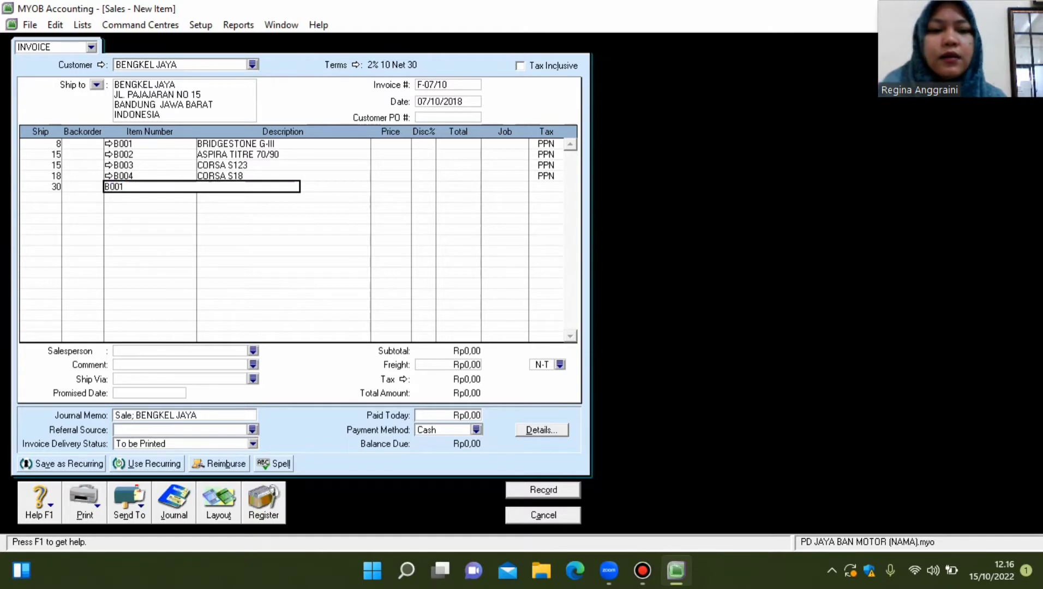
text(5)
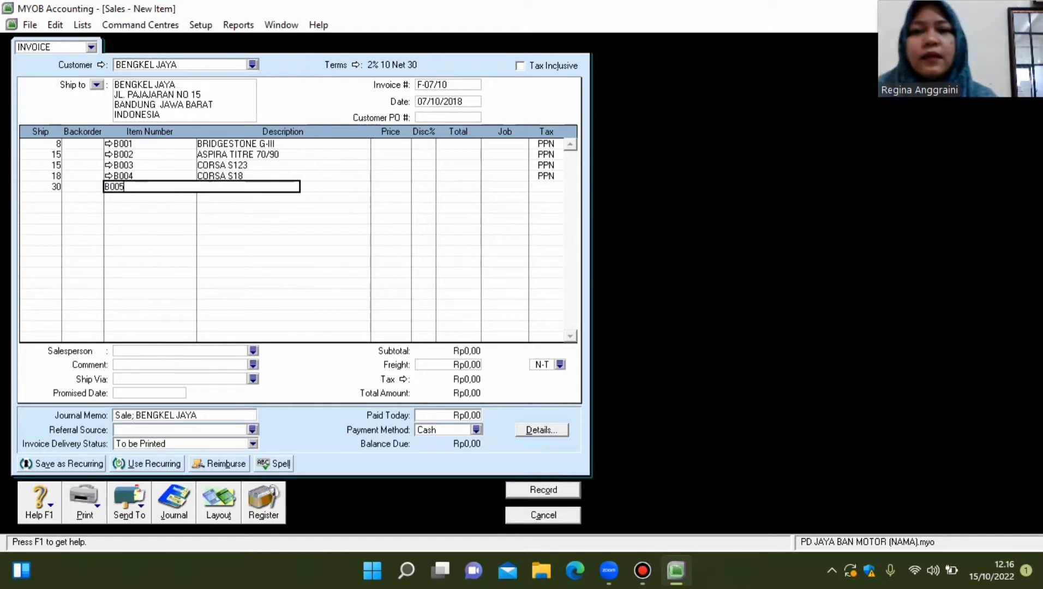
key(Return)
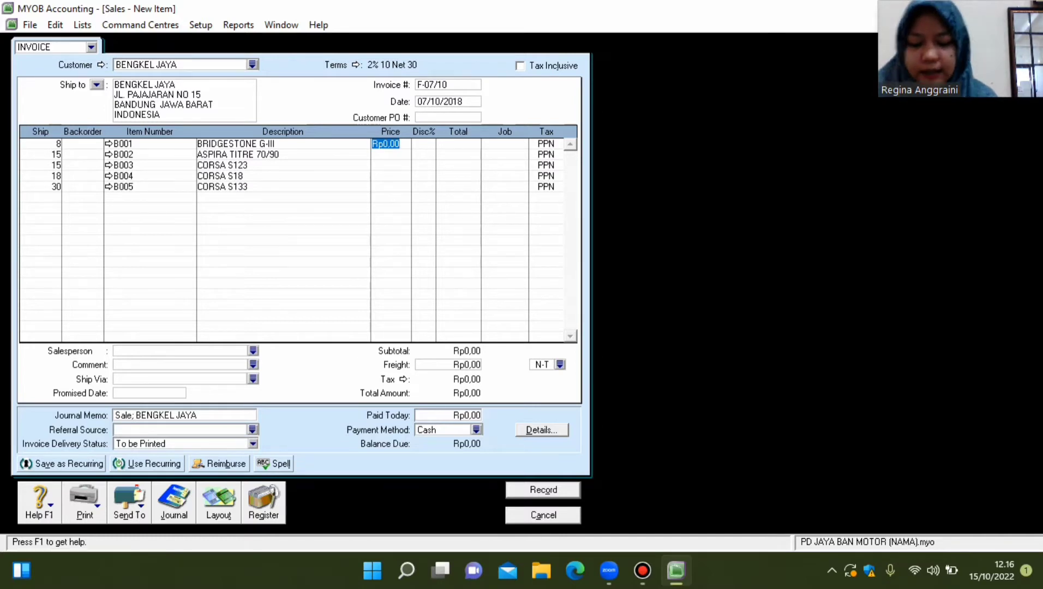
Fill in unit prices 1000000, 250000, 200000, 150000 and 100000 for items B001 to B005.
text(1000000)
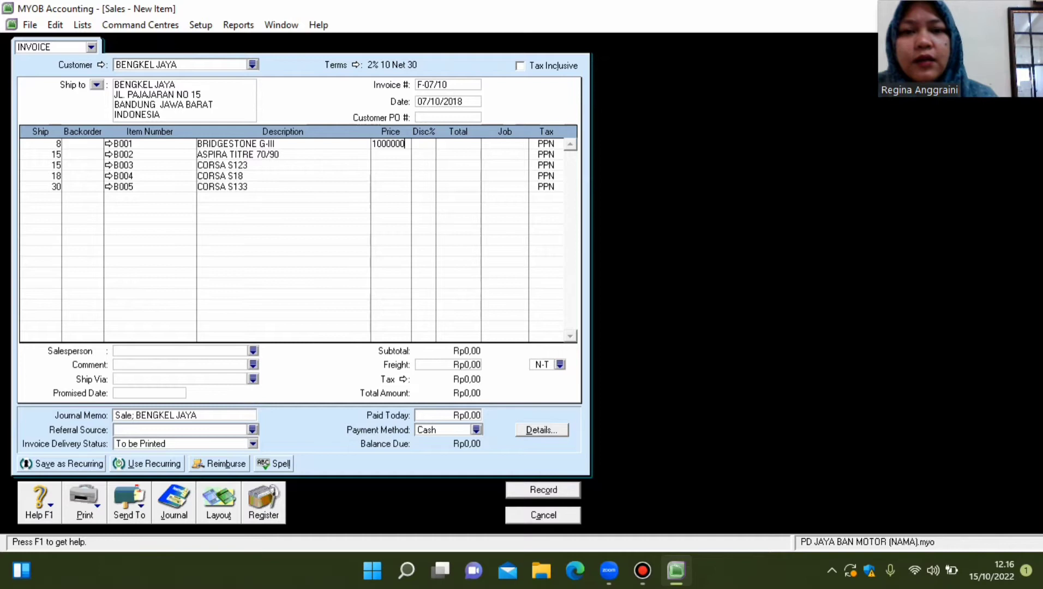
key(Down)
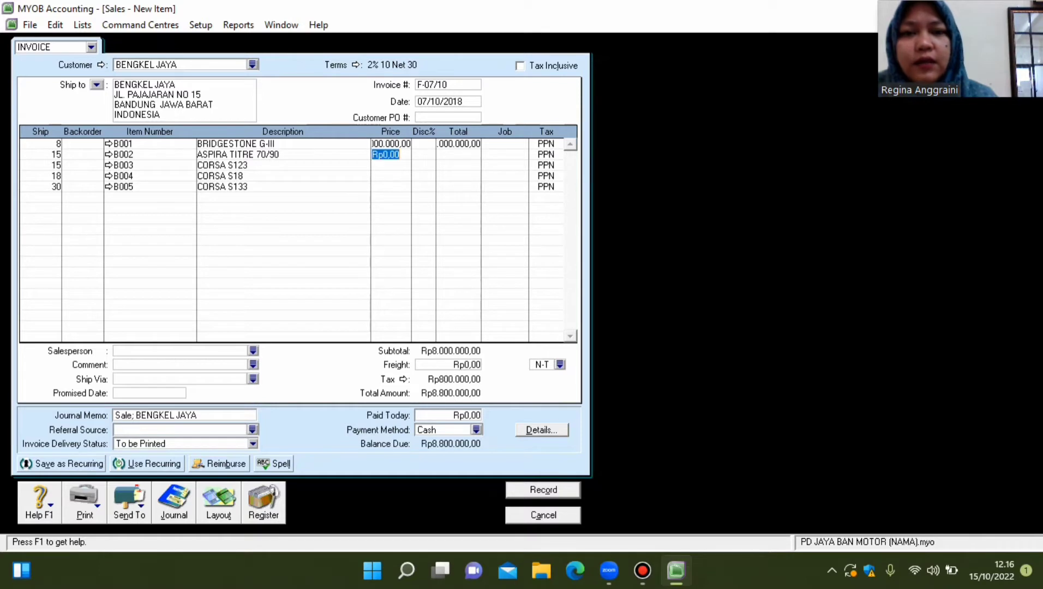
text(250000)
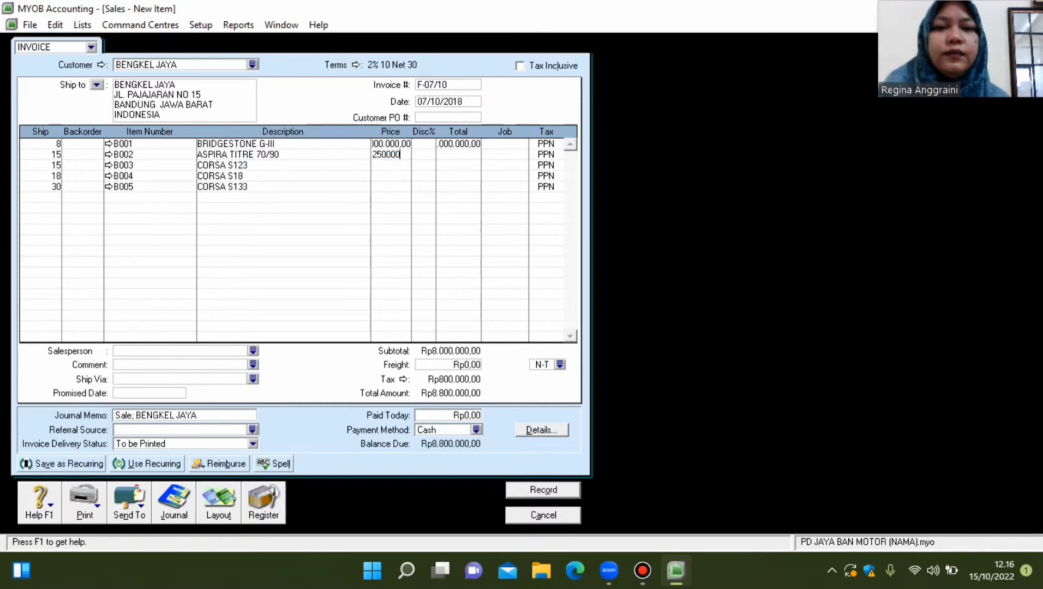
key(Down)
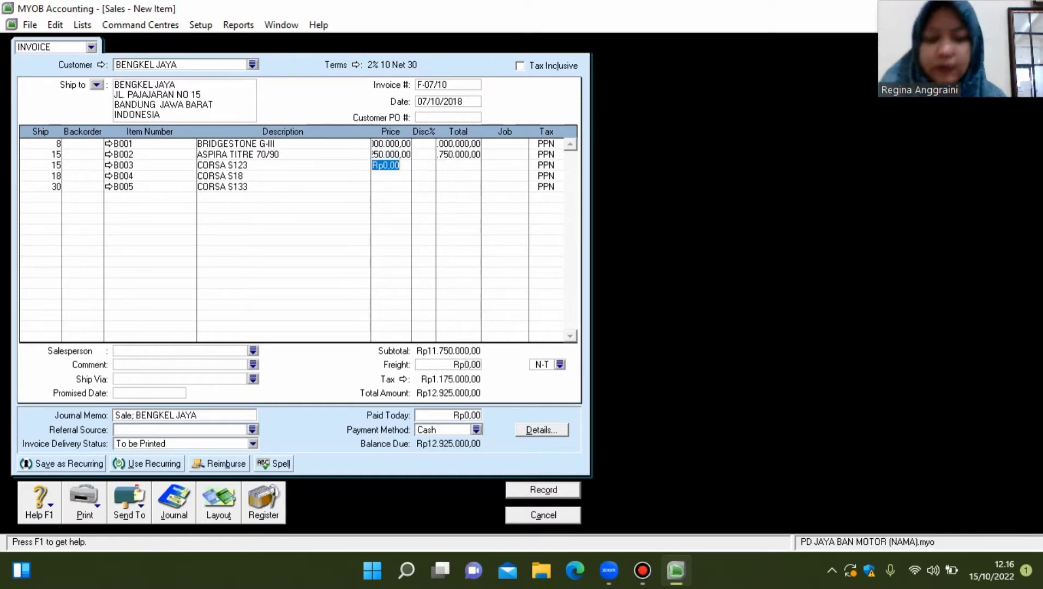
text(200000)
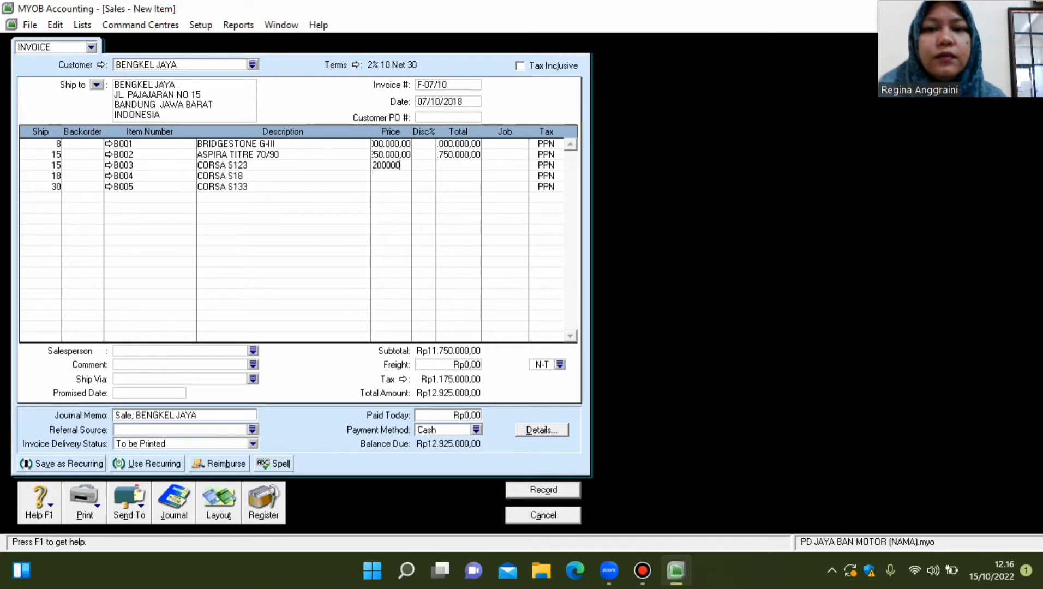
key(Down)
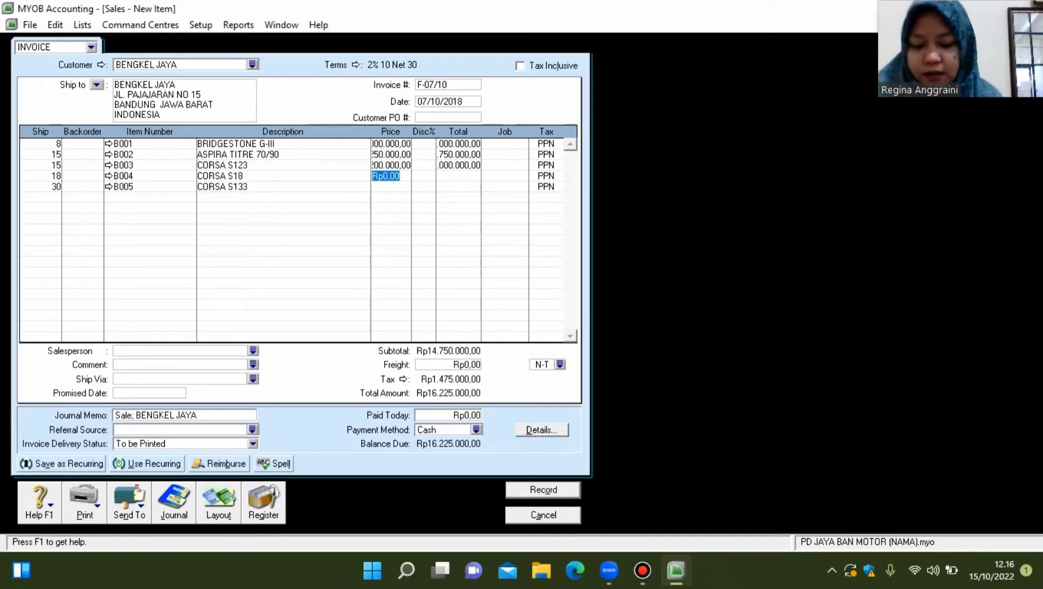
text(150000)
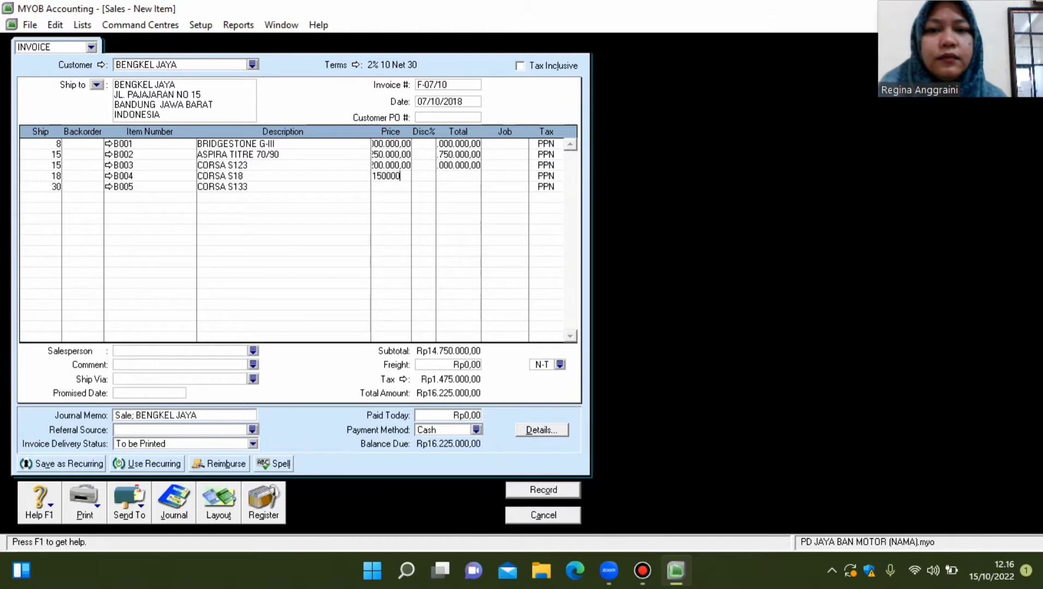
key(Down)
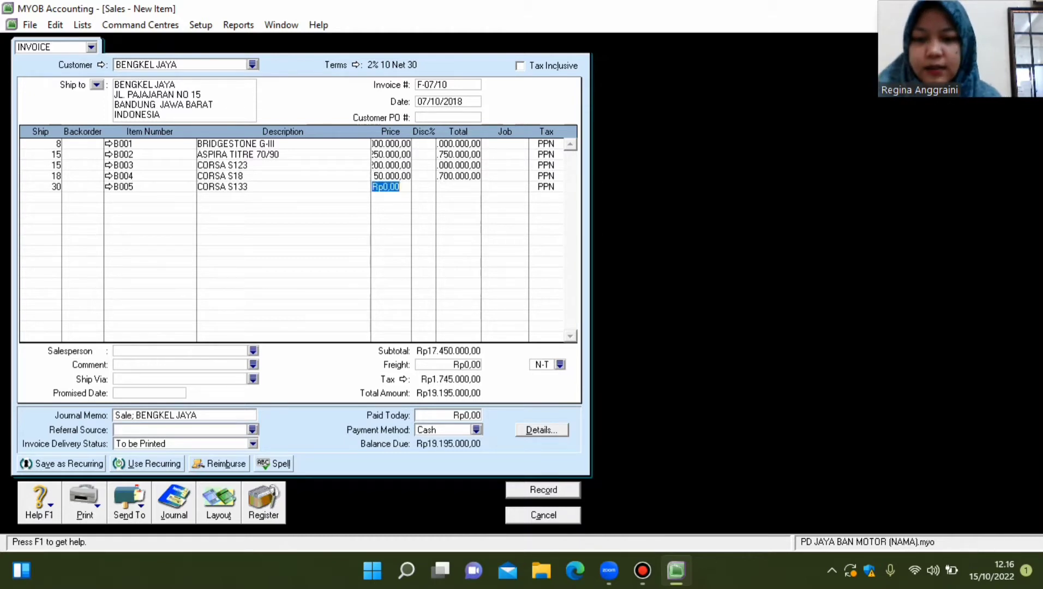
text(100000)
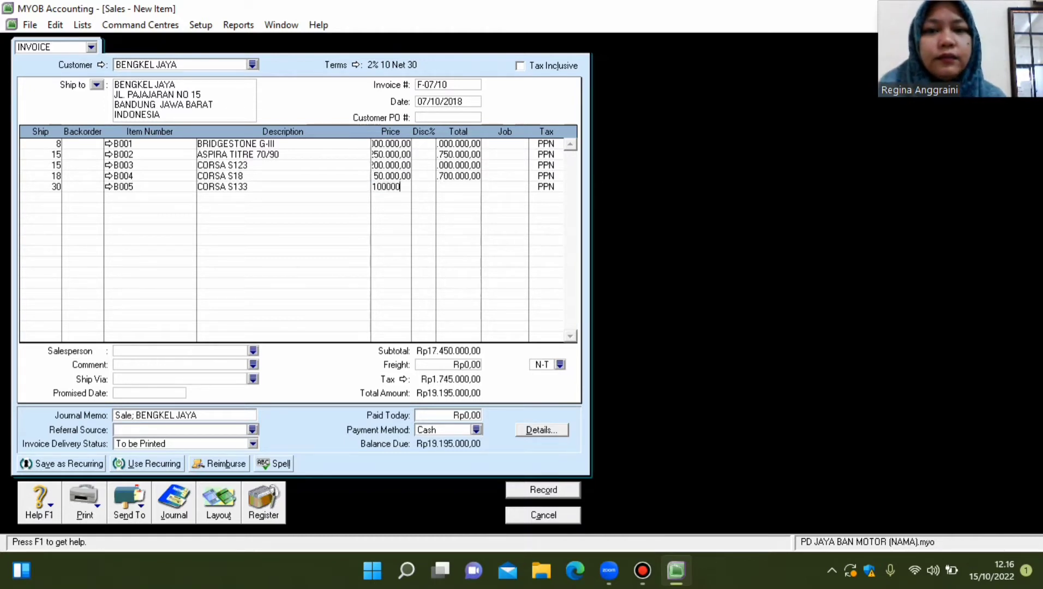
key(Down)
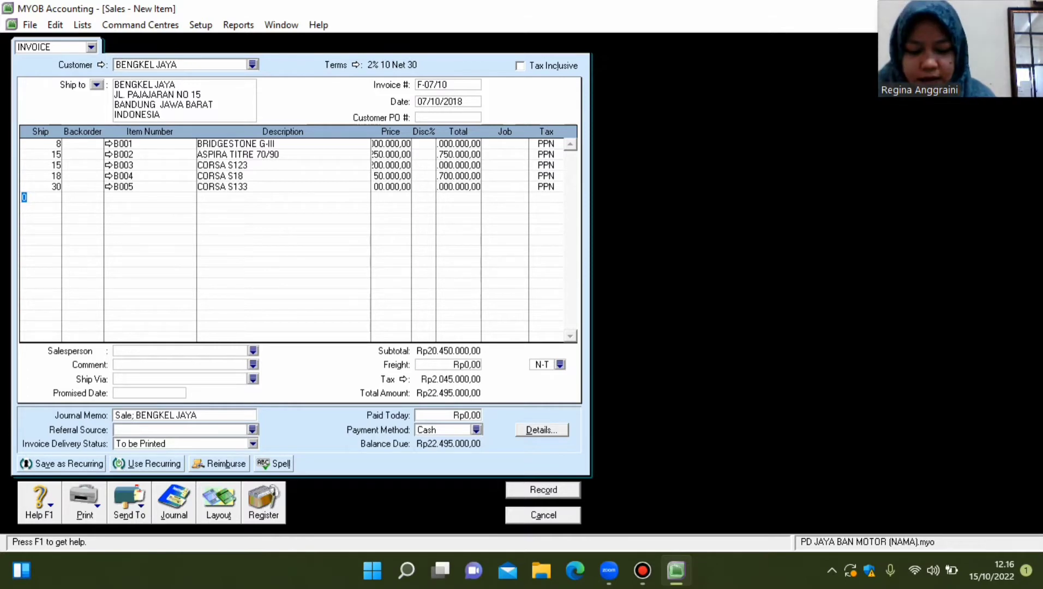
Set the freight charge to 50000, record the BENGKEL JAYA invoice and close the sales entry window.
key(Tab)
text(50000)
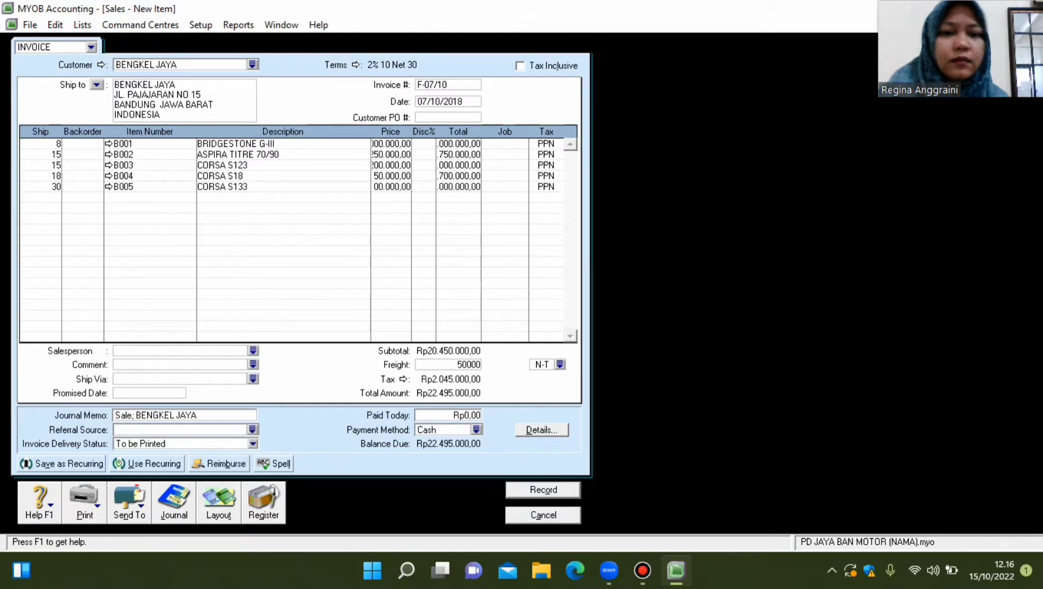
key(Tab)
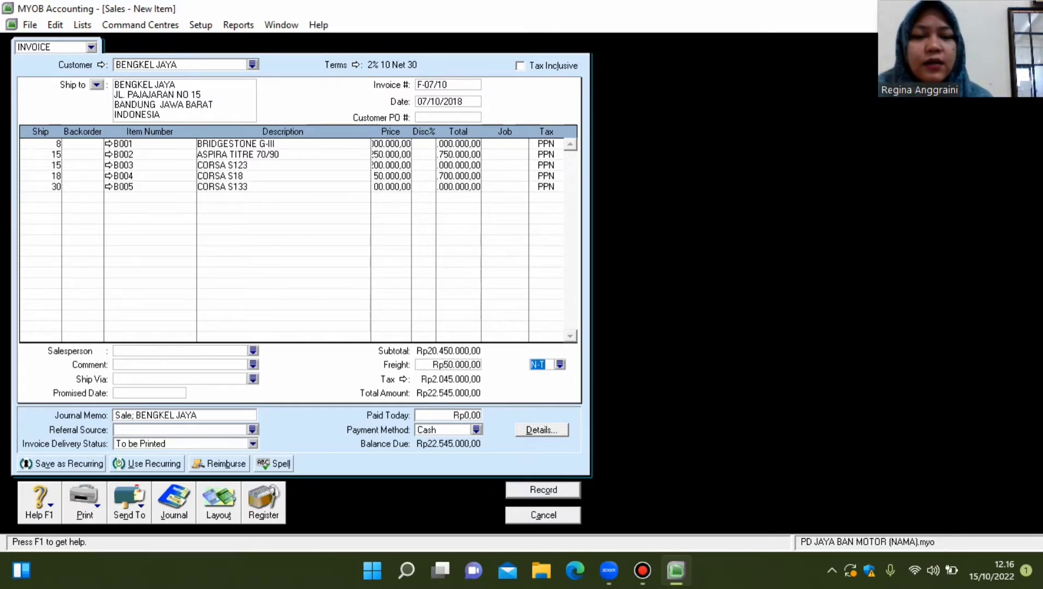
key(Return)
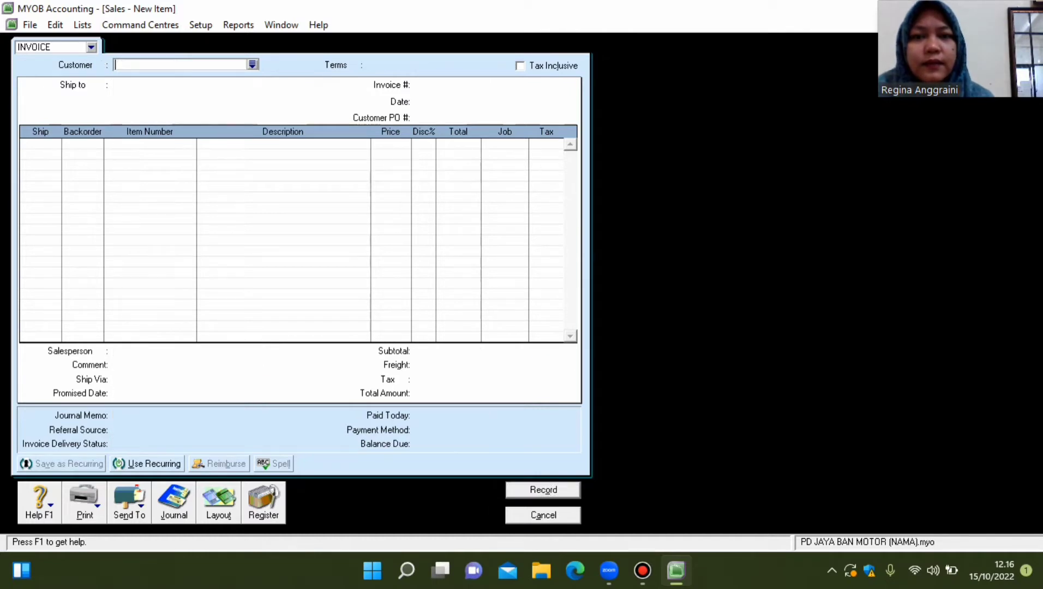
key(Escape)
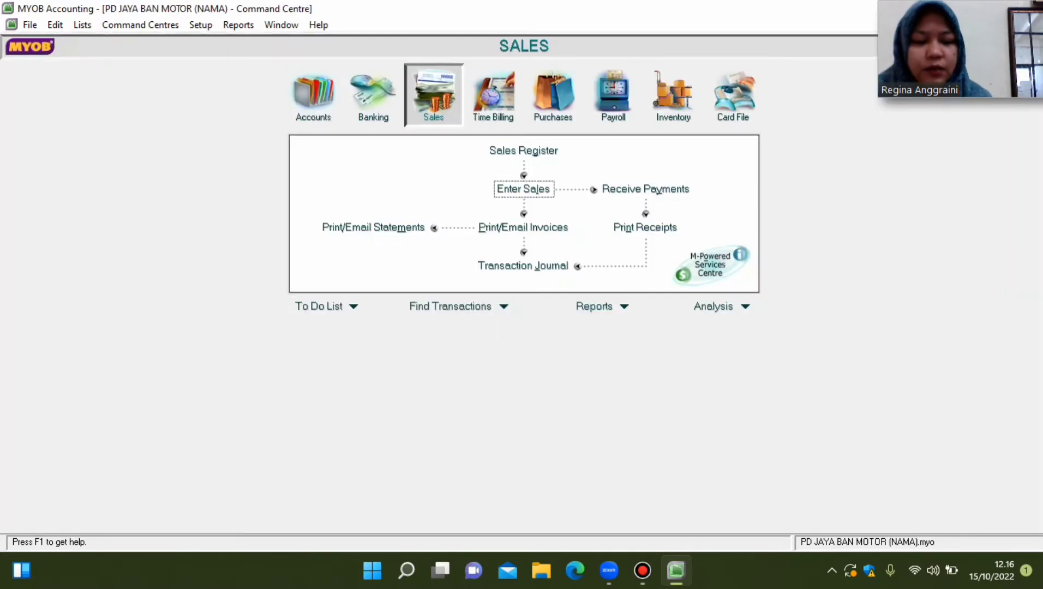
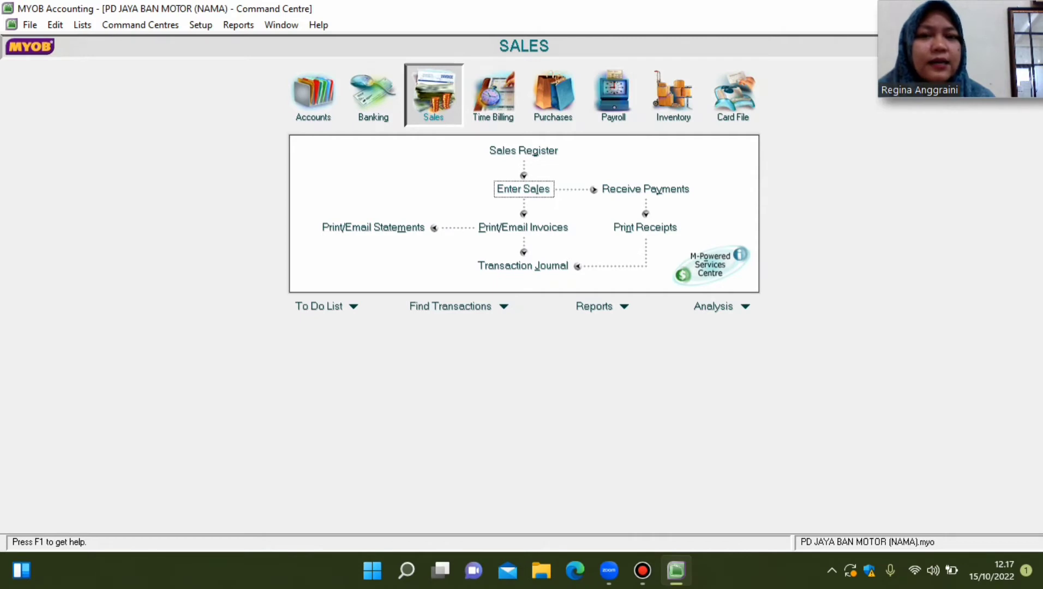
Start a new item sale for customer PELANGGAN TUNAI and set its invoice number to NK-08/10.
click(523, 189)
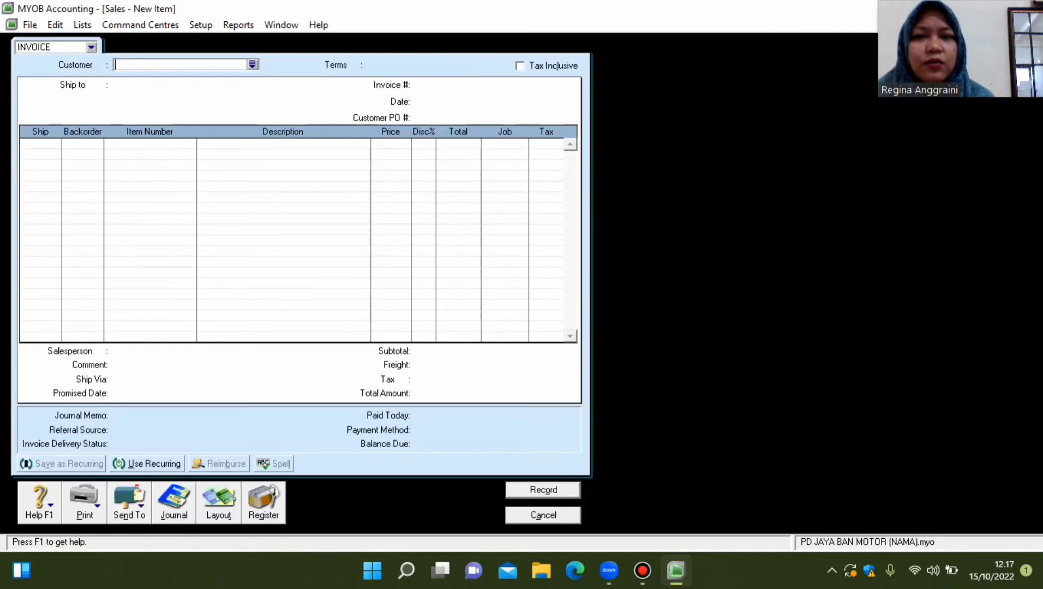
click(253, 64)
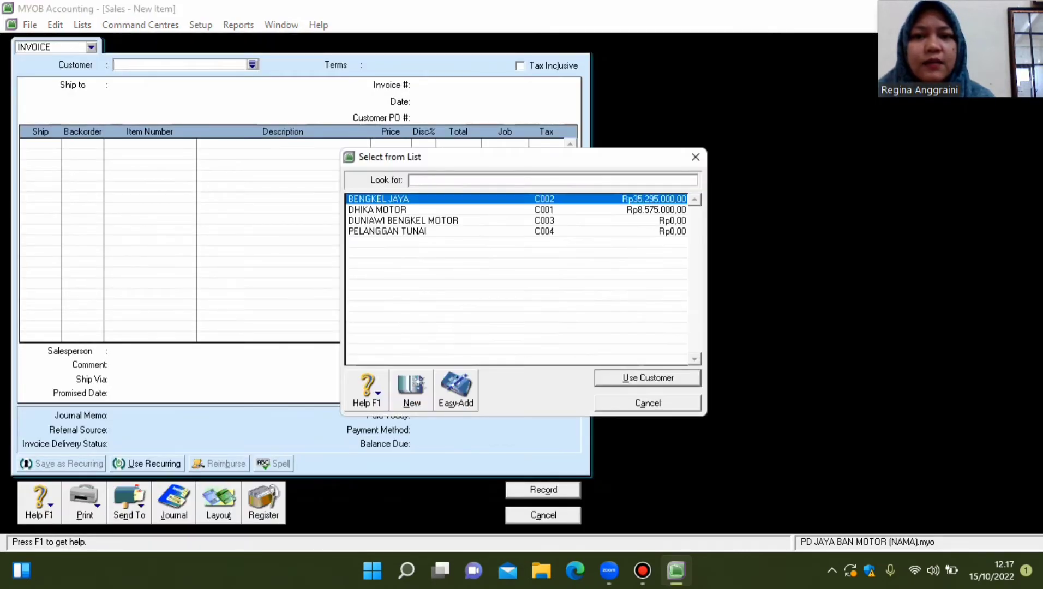
double_click(386, 231)
key(Tab)
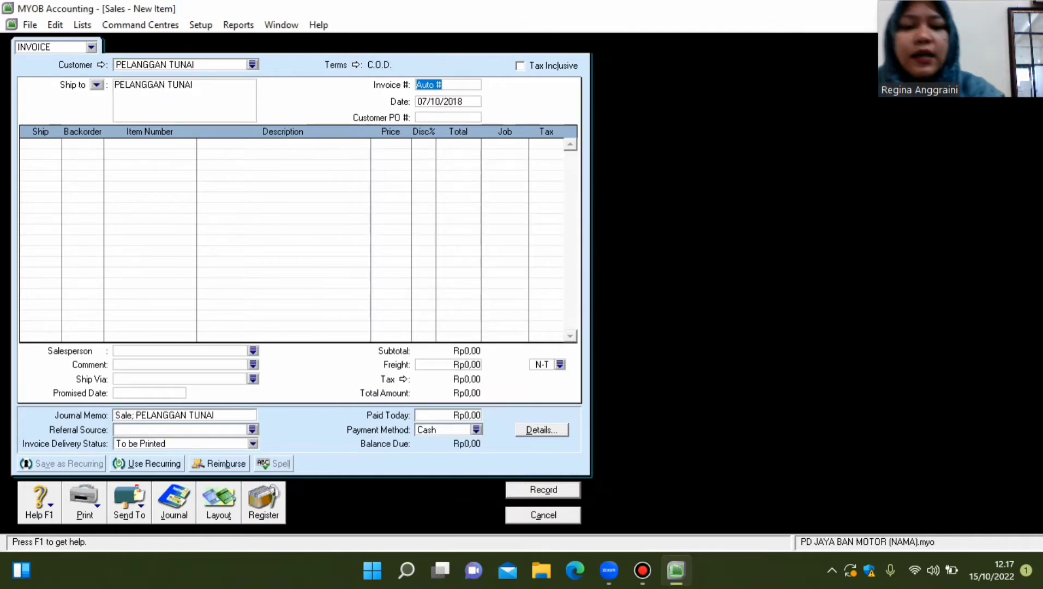
text(NK-)
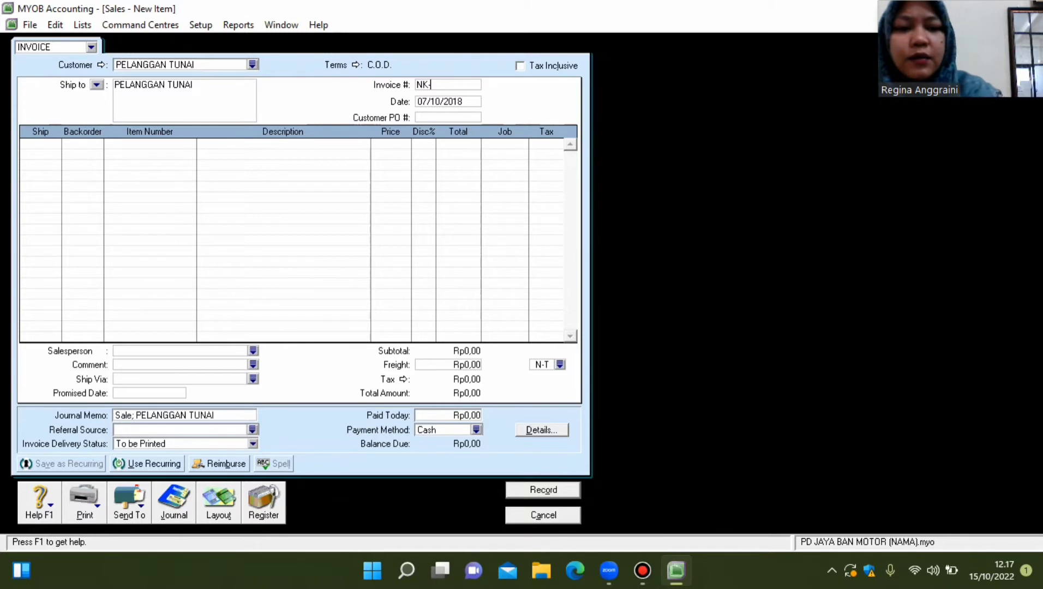
text(08)
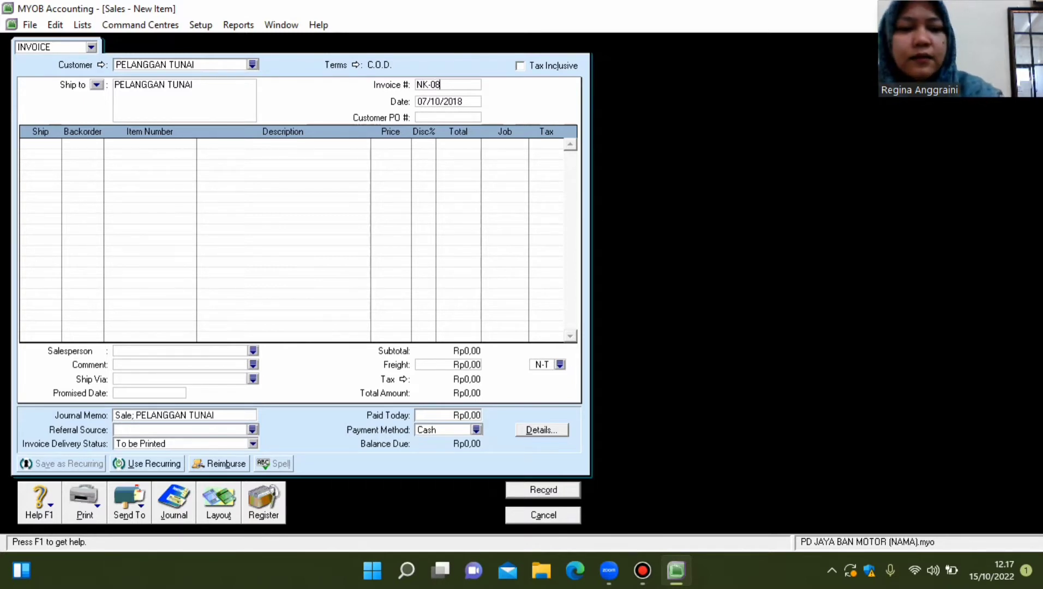
text(/10)
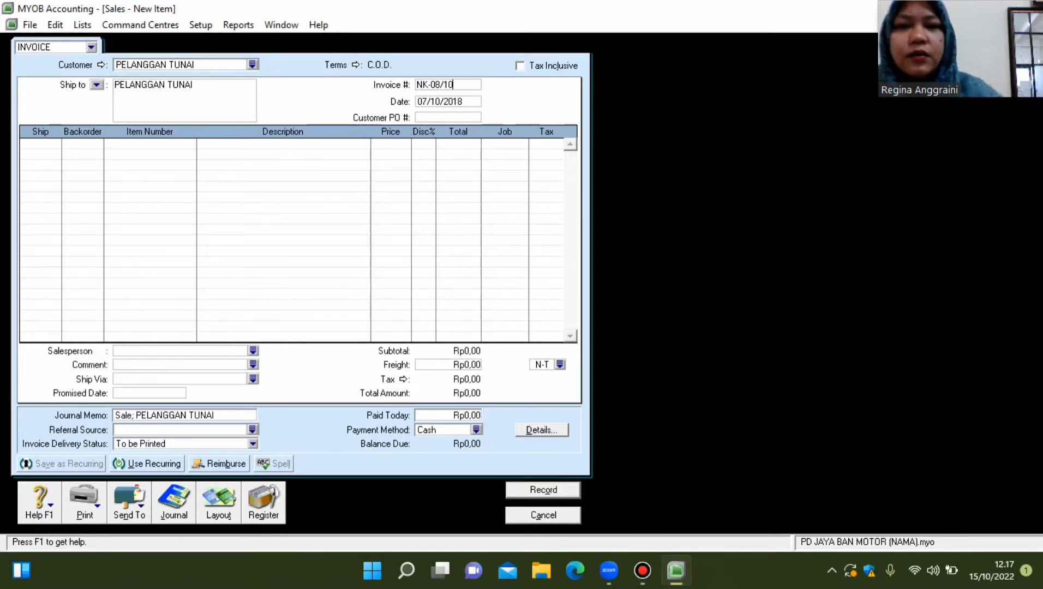
key(Tab)
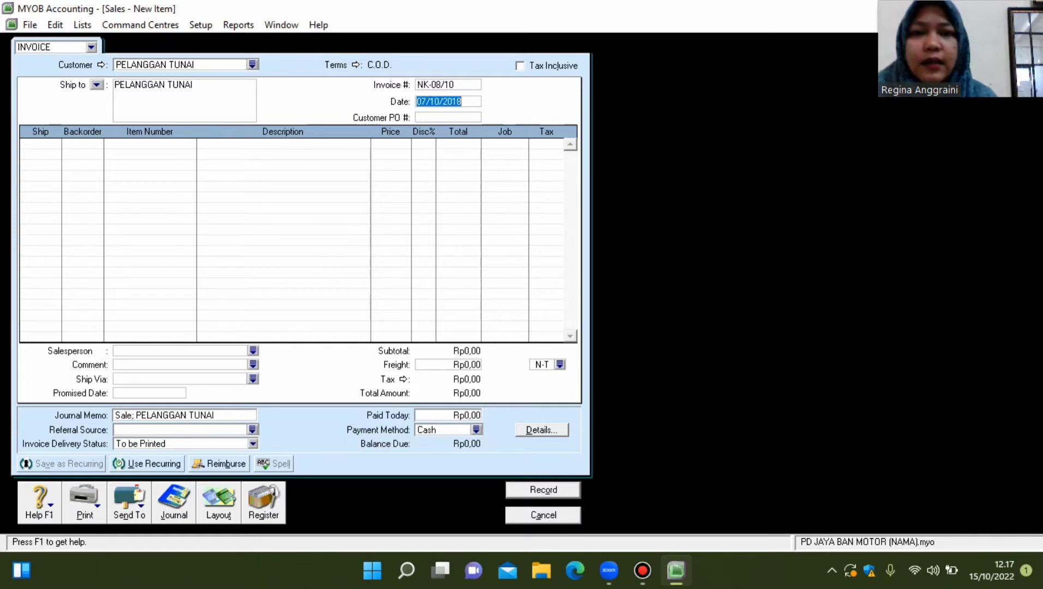
Set the invoice date of the PELANGGAN TUNAI sale to 08/10/2018.
click(426, 102)
key(BackSpace)
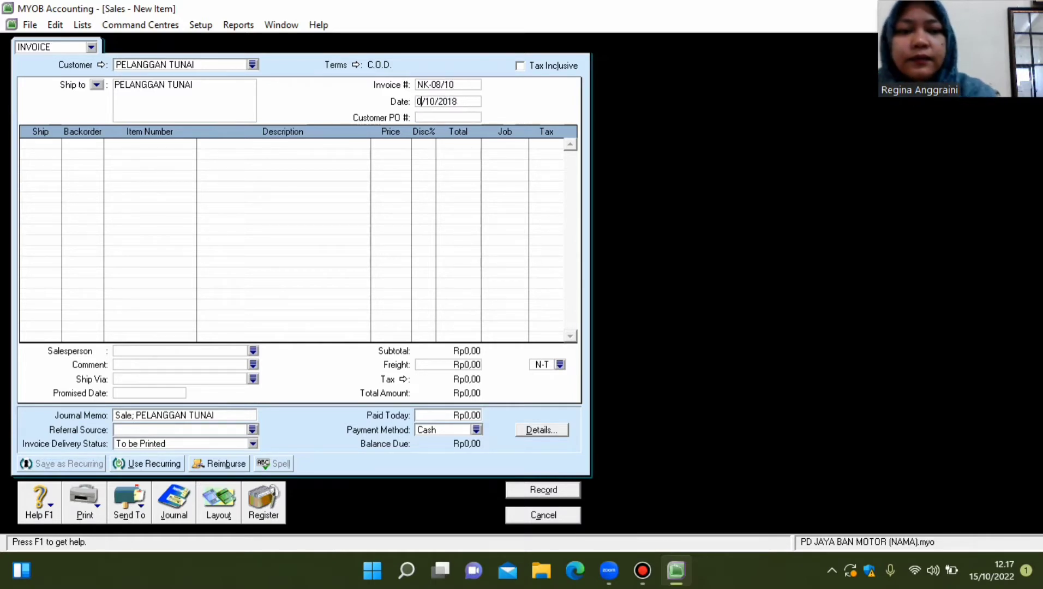
text(8)
key(Tab)
key(Tab)
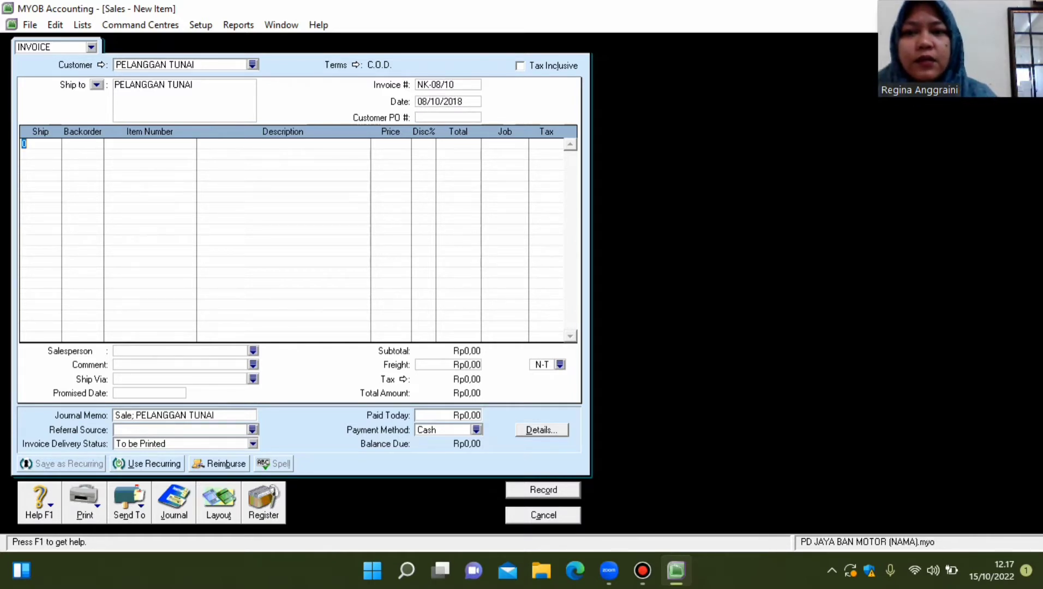
Add one unit of item B001 at a price of 1000000 on the first invoice line.
text(1)
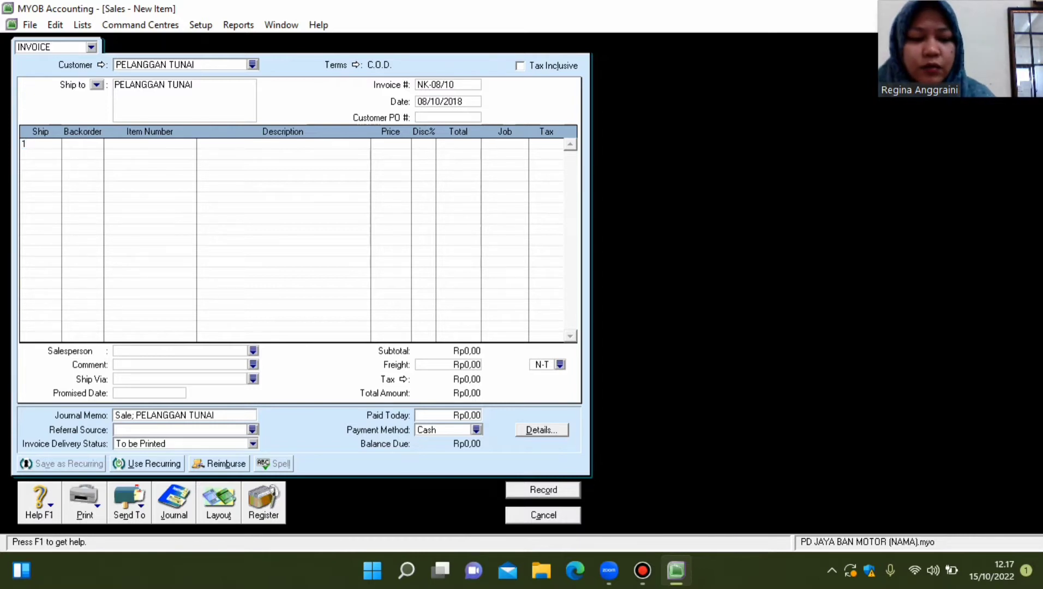
key(Tab)
key(Tab)
text(B)
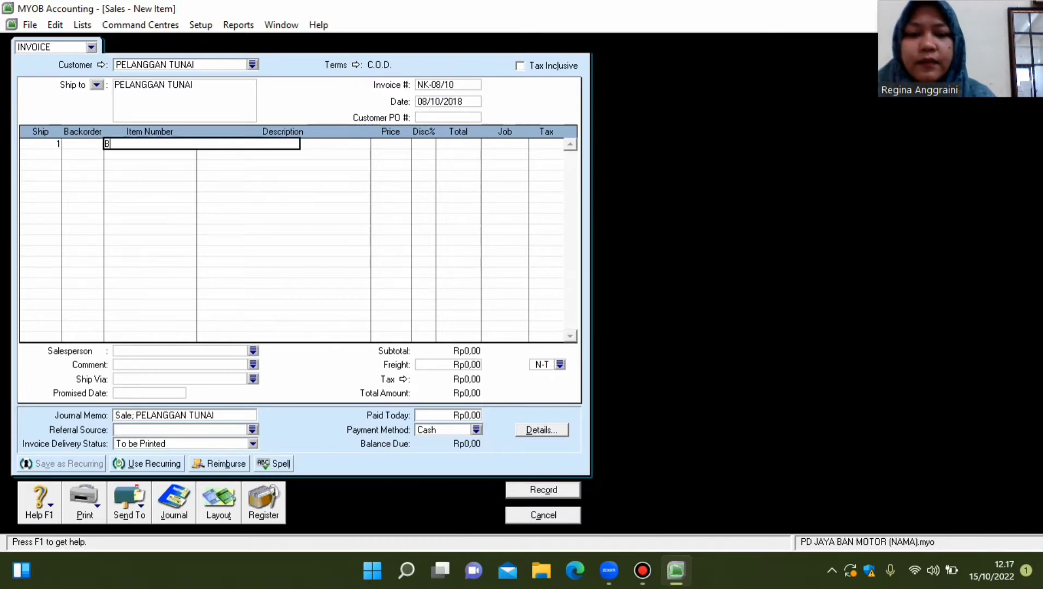
key(Return)
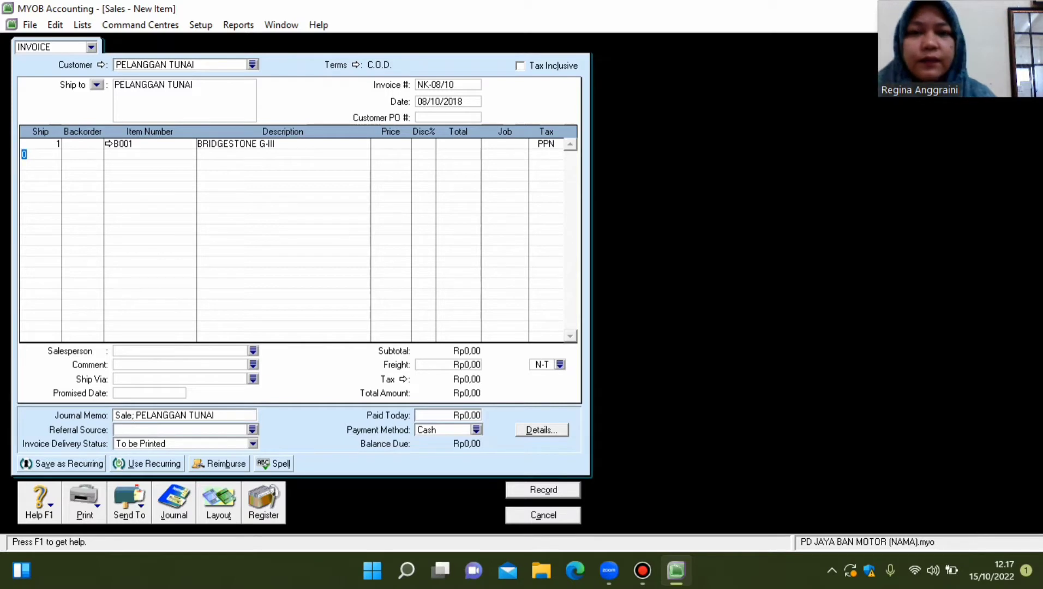
click(391, 143)
text(100)
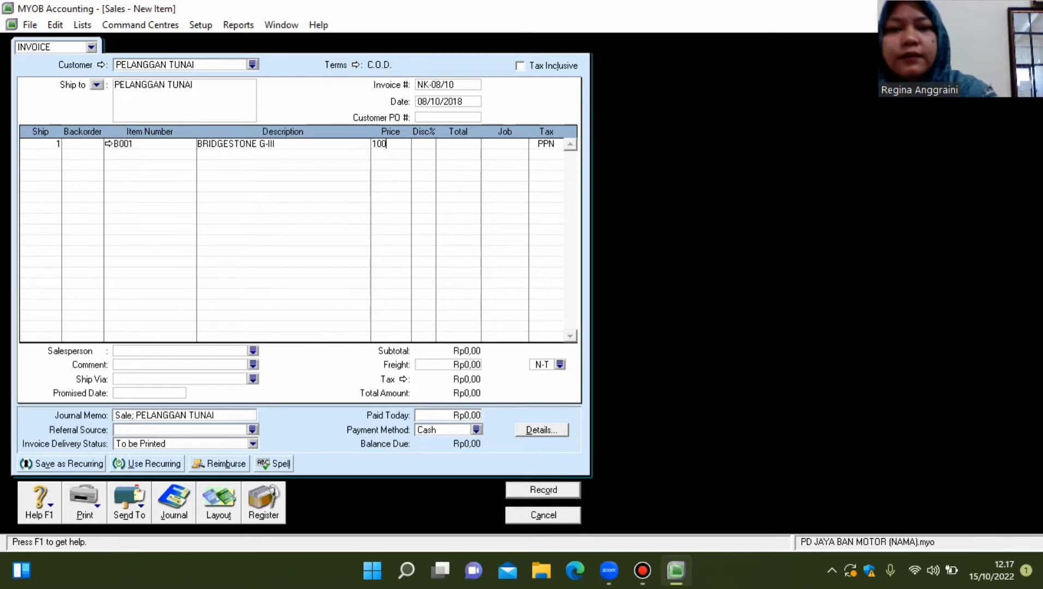
text(0000)
key(Return)
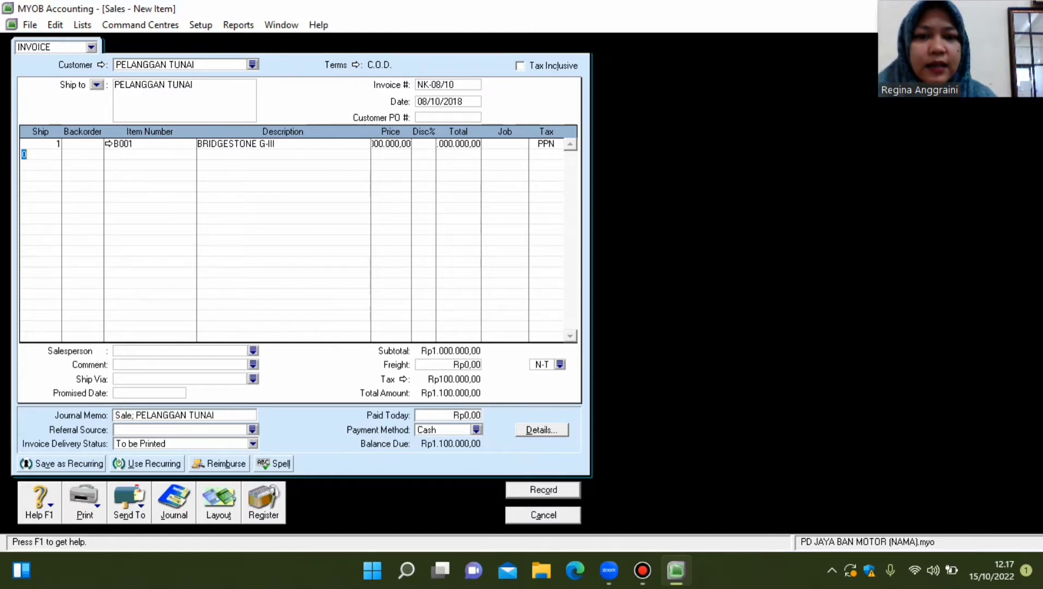
Set the amount paid today to 1100000 and preview the journal recap of the cash sale.
click(466, 415)
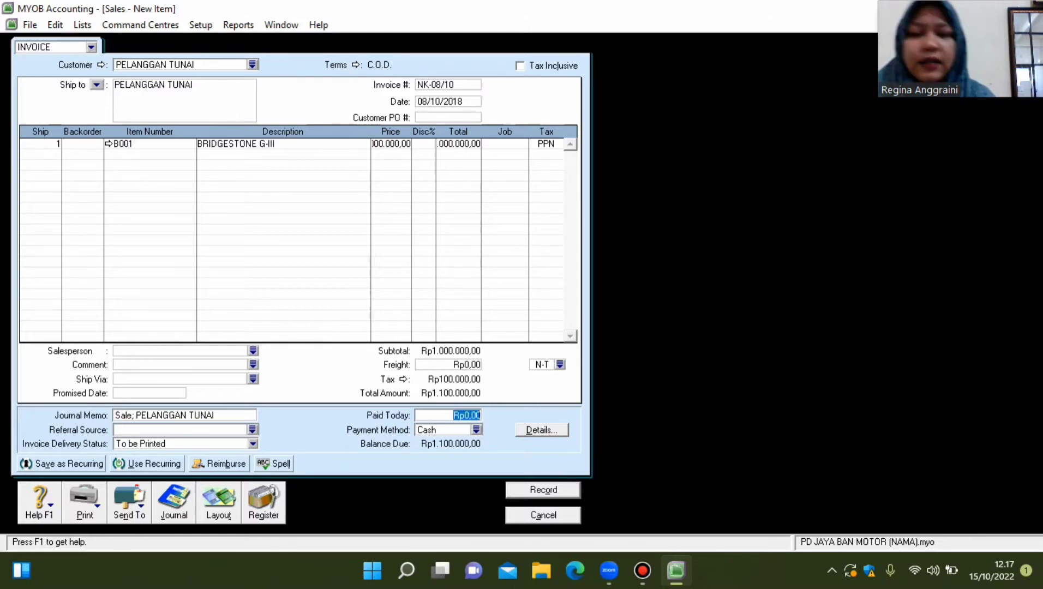
text(1100000)
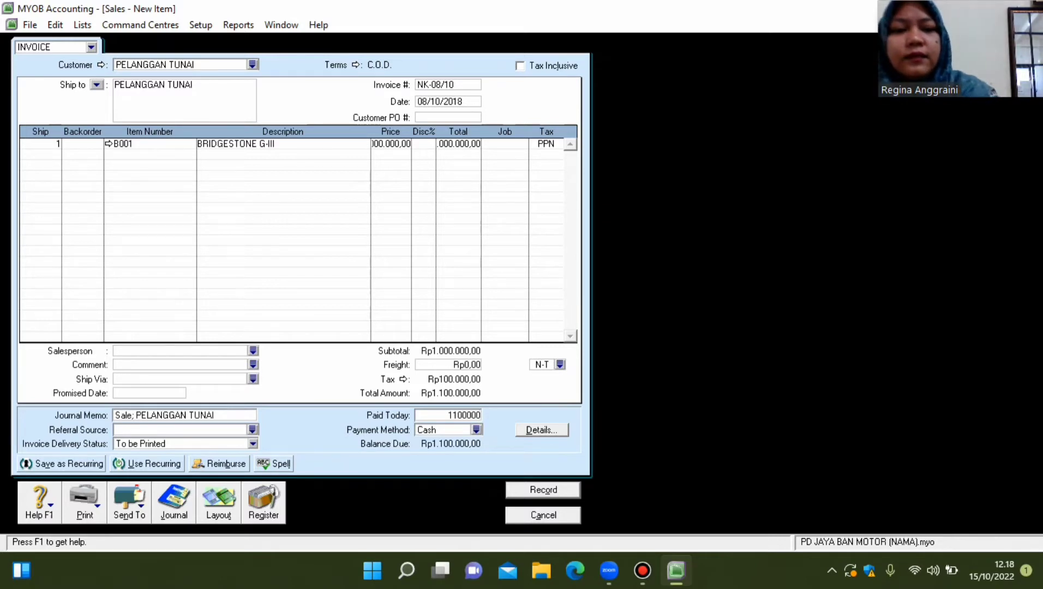
key(Tab)
key(ctrl+r)
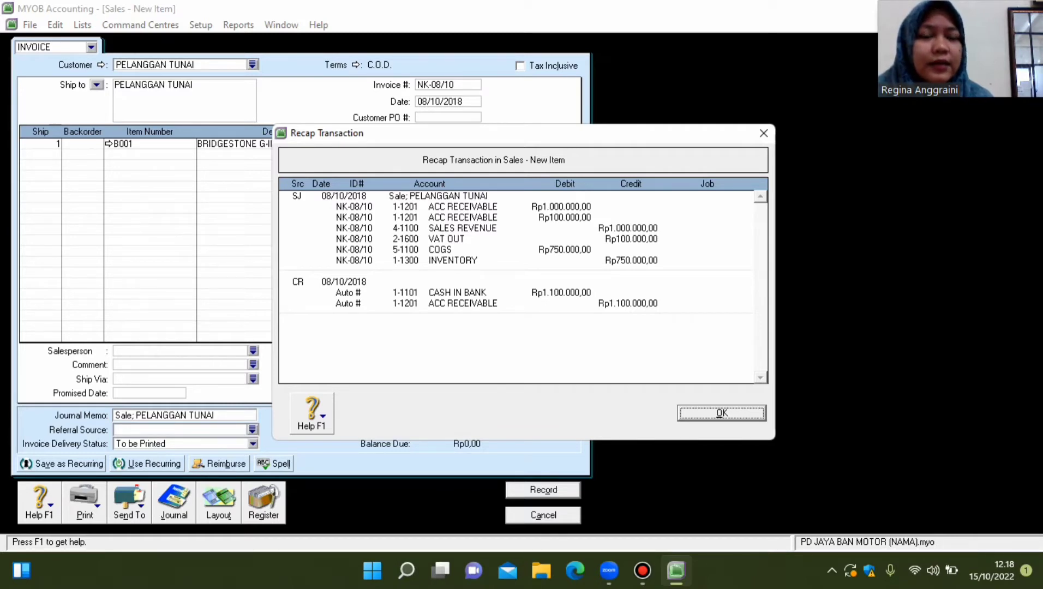
Close the journal recap, record the PELANGGAN TUNAI cash sale, and leave the sales entry window.
key(Return)
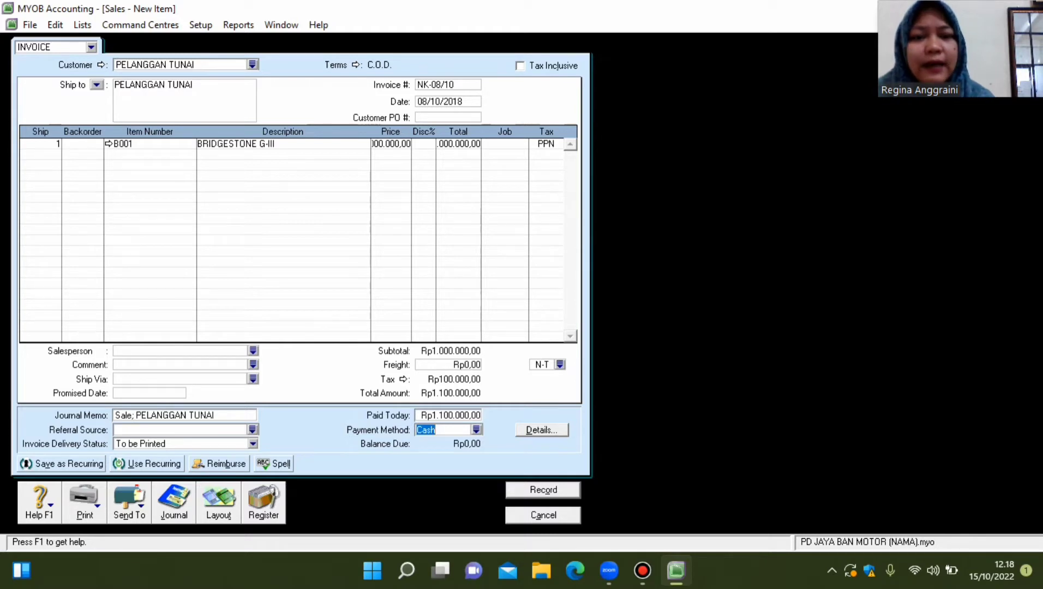
key(Return)
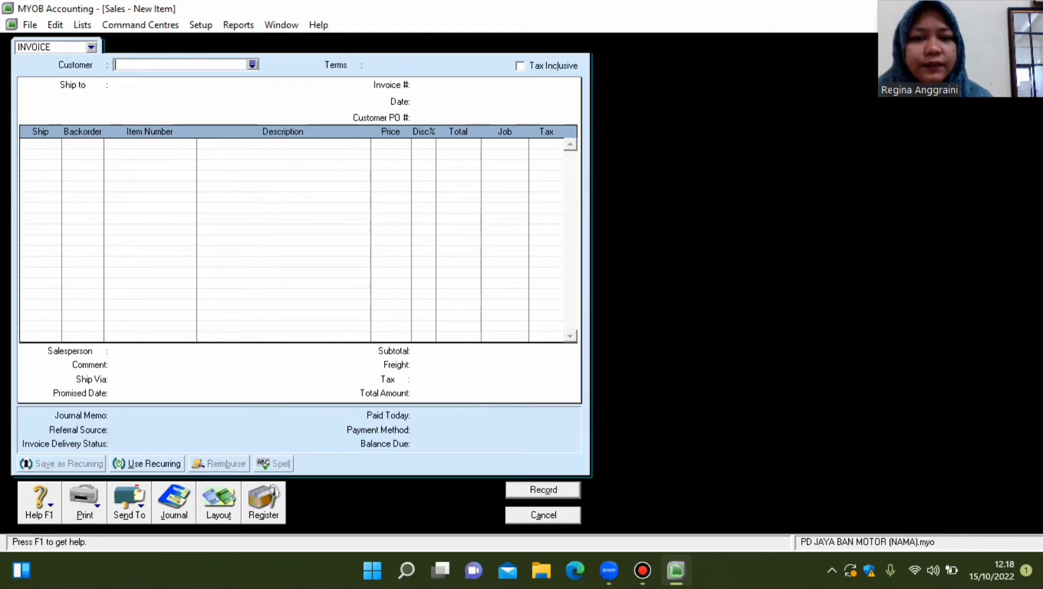
key(Escape)
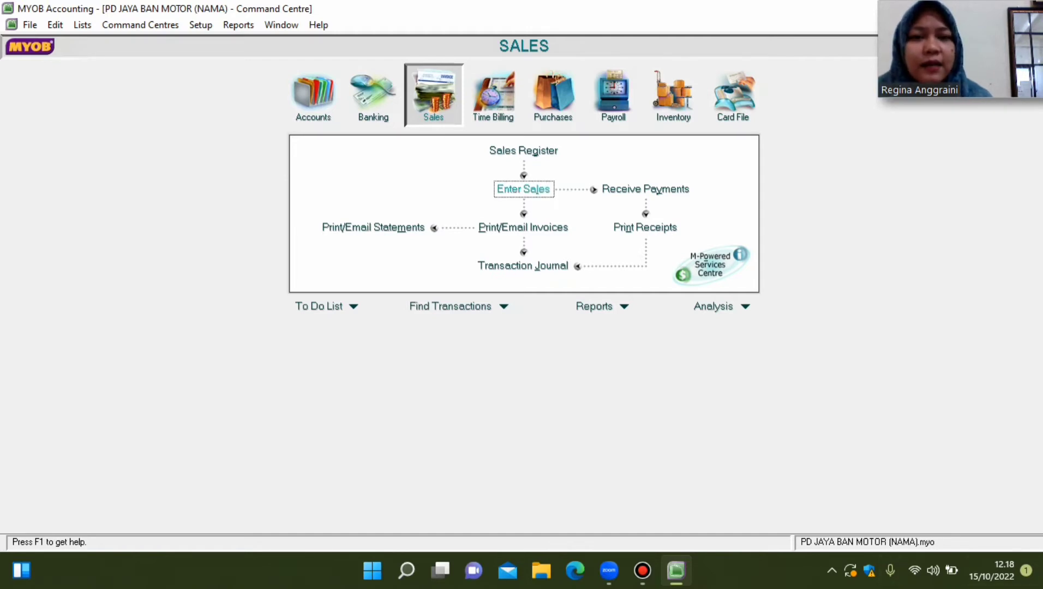
Start a new item sale for customer BENGKEL JAYA.
click(523, 189)
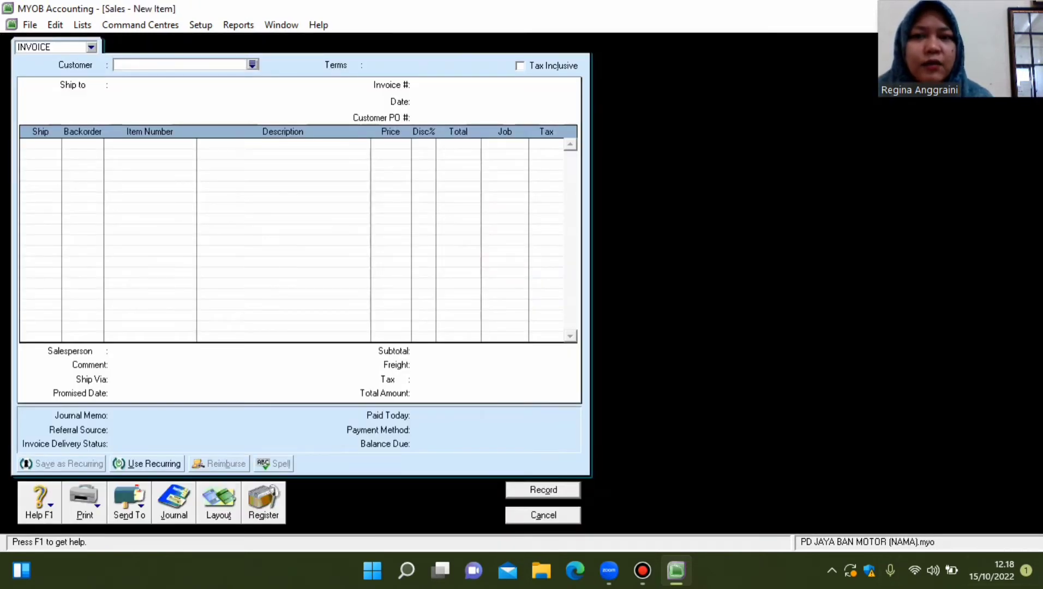
click(253, 64)
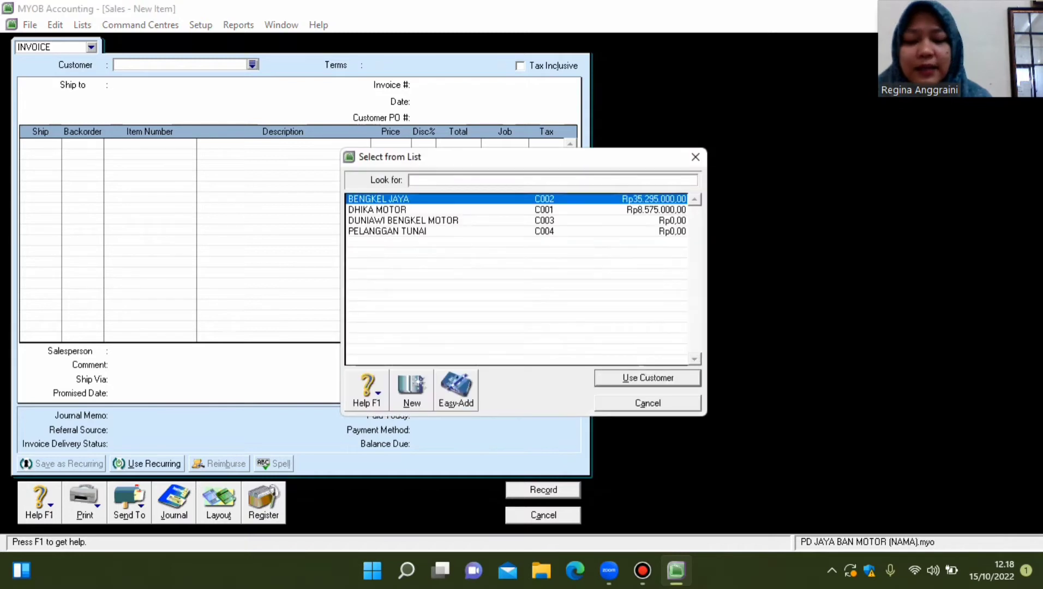
key(Return)
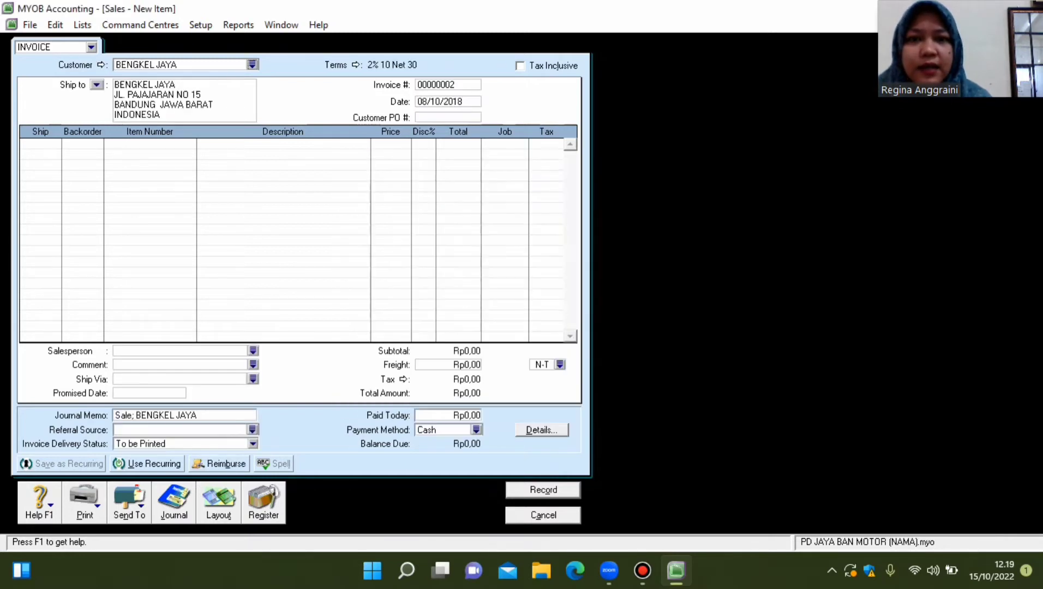
Replace the automatic invoice number of the BENGKEL JAYA sale with one beginning NKR-01/0.
key(Tab)
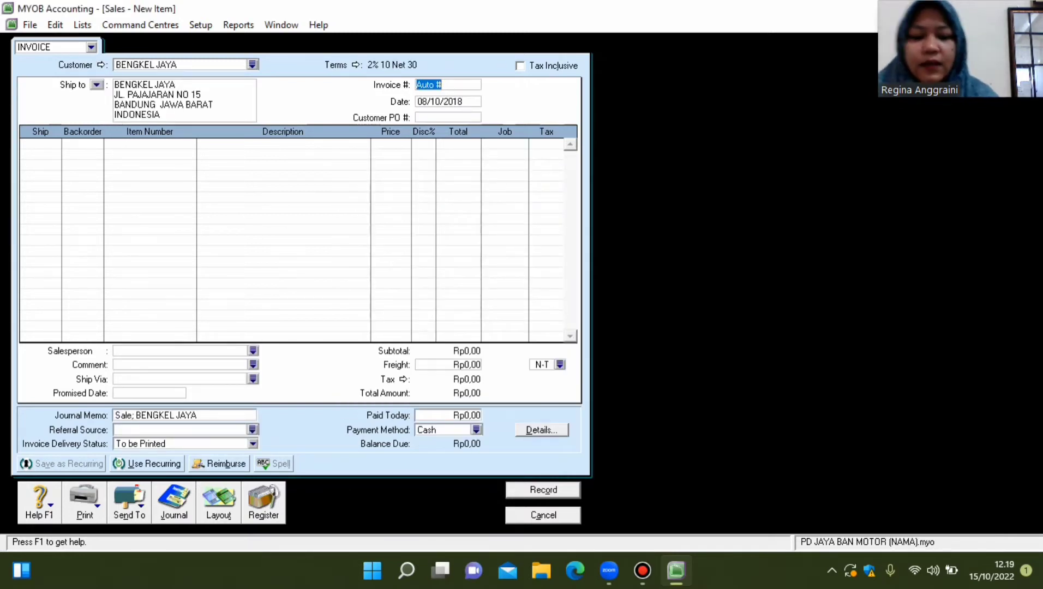
text(F-0)
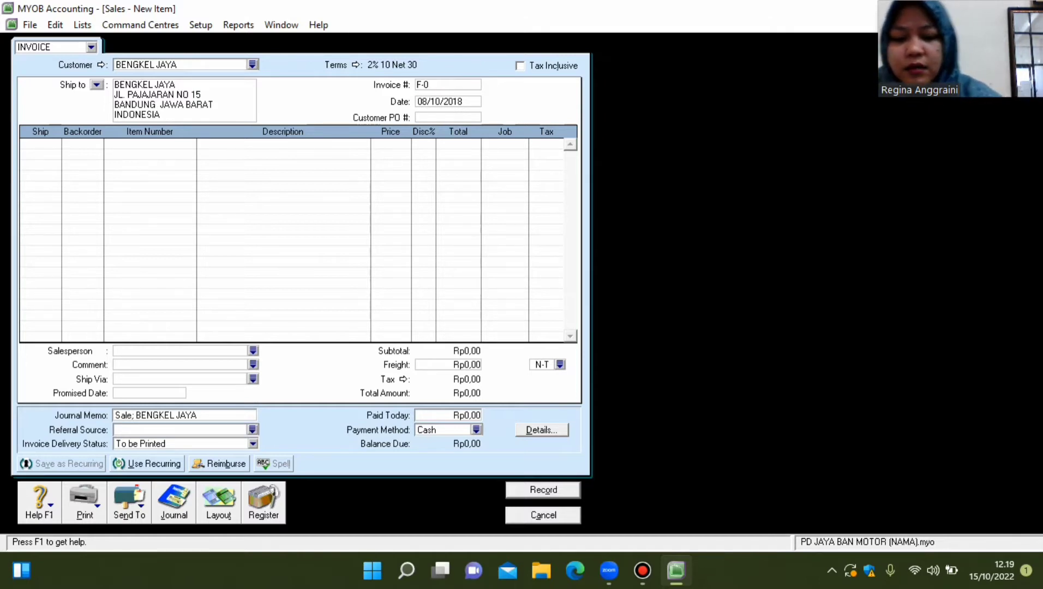
key(BackSpace)
key(BackSpace)
key(BackSpace)
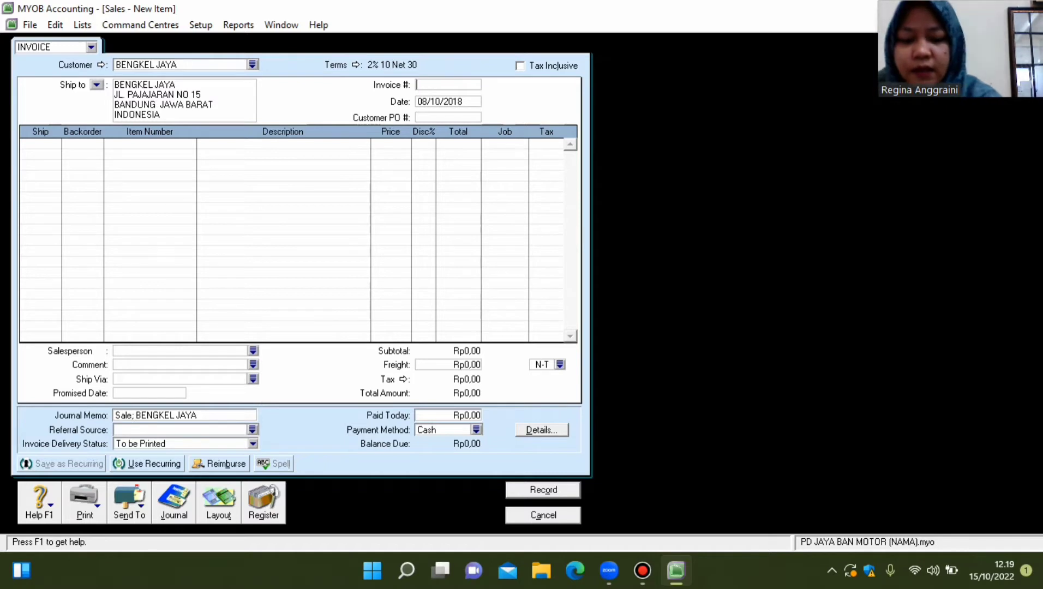
text(NKFR)
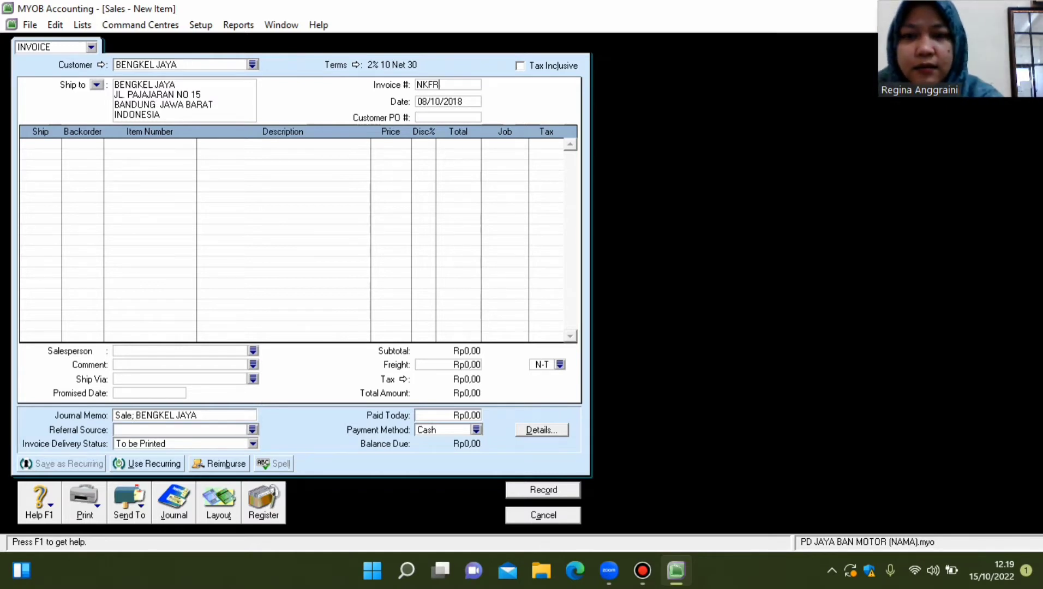
key(BackSpace)
key(BackSpace)
text(R)
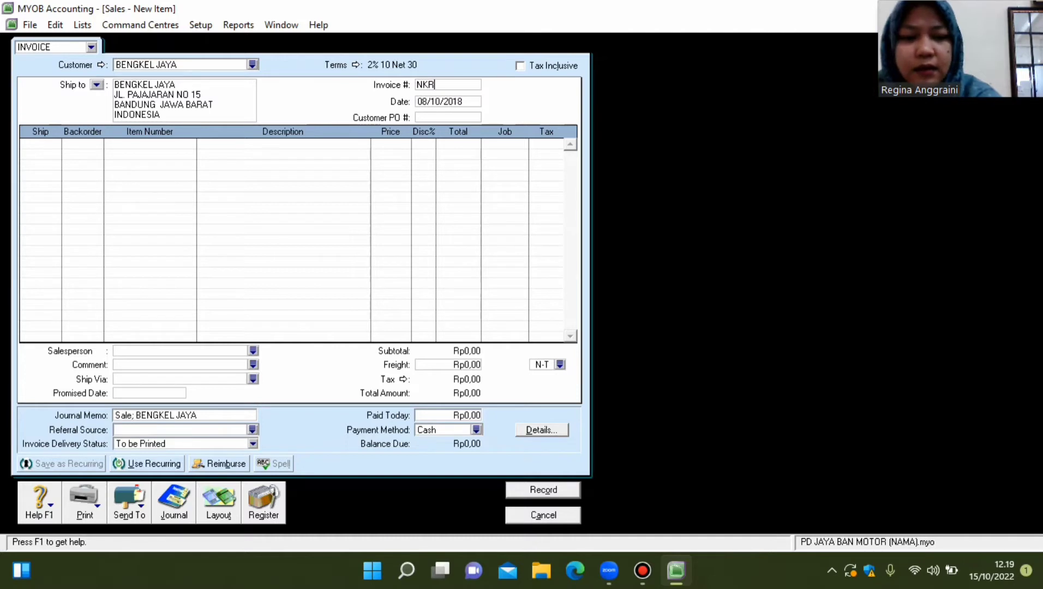
text(1/0)
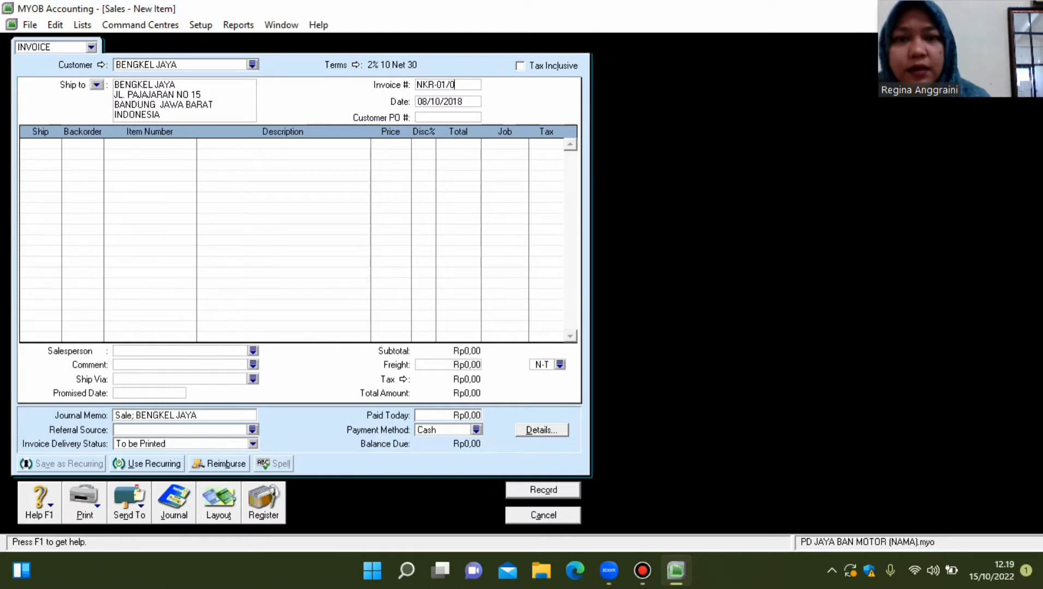
Set the BENGKEL JAYA invoice number to NKR-01 and its date to 09/10/2018.
key(BackSpace)
key(BackSpace)
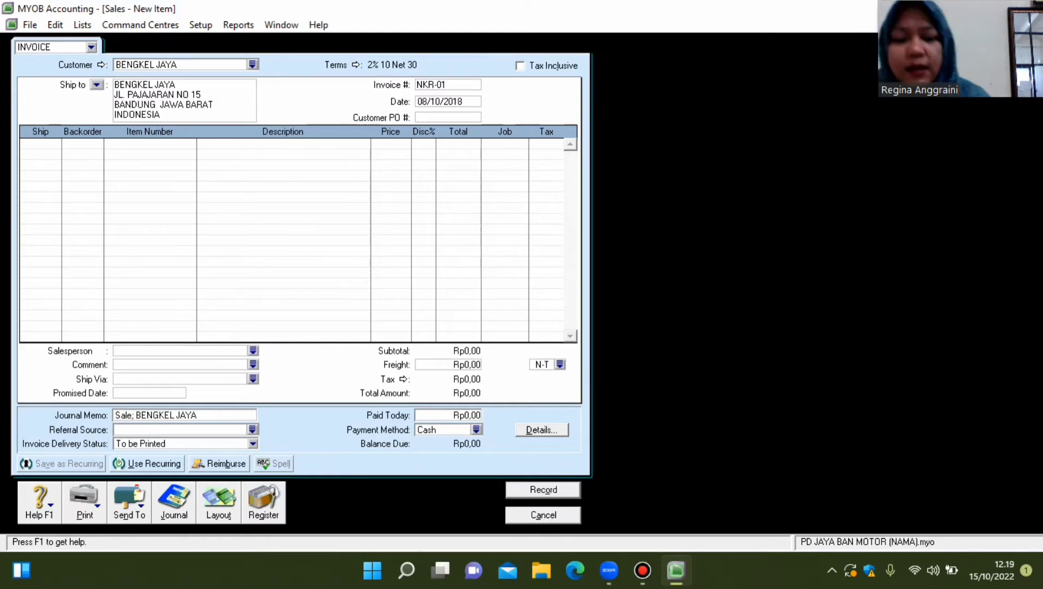
key(Tab)
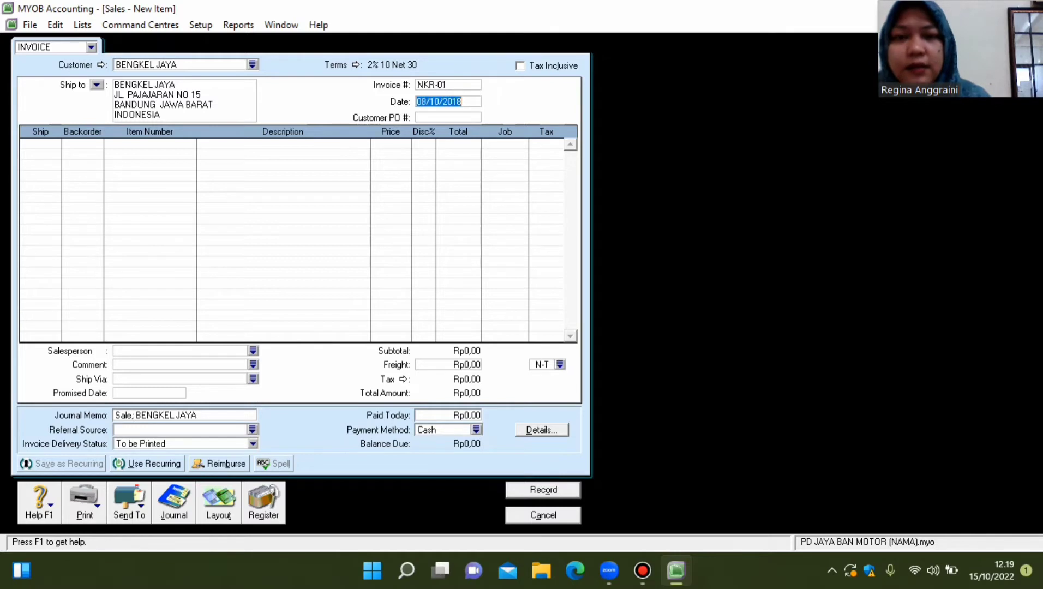
click(426, 101)
key(BackSpace)
text(9)
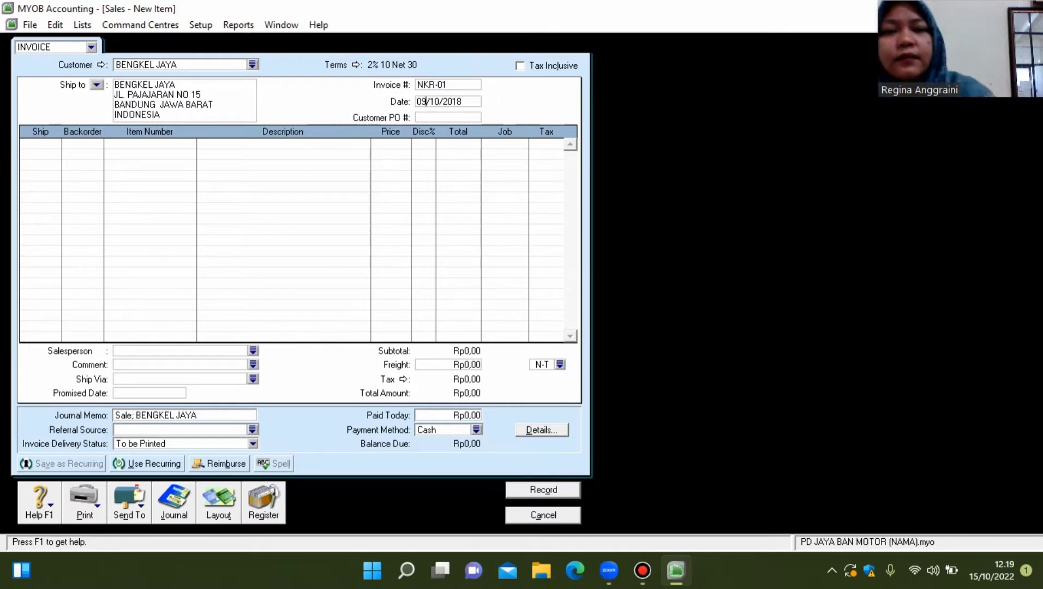
Enter return quantities of -5 and -3 as the shipped amounts on the first two invoice lines.
click(23, 144)
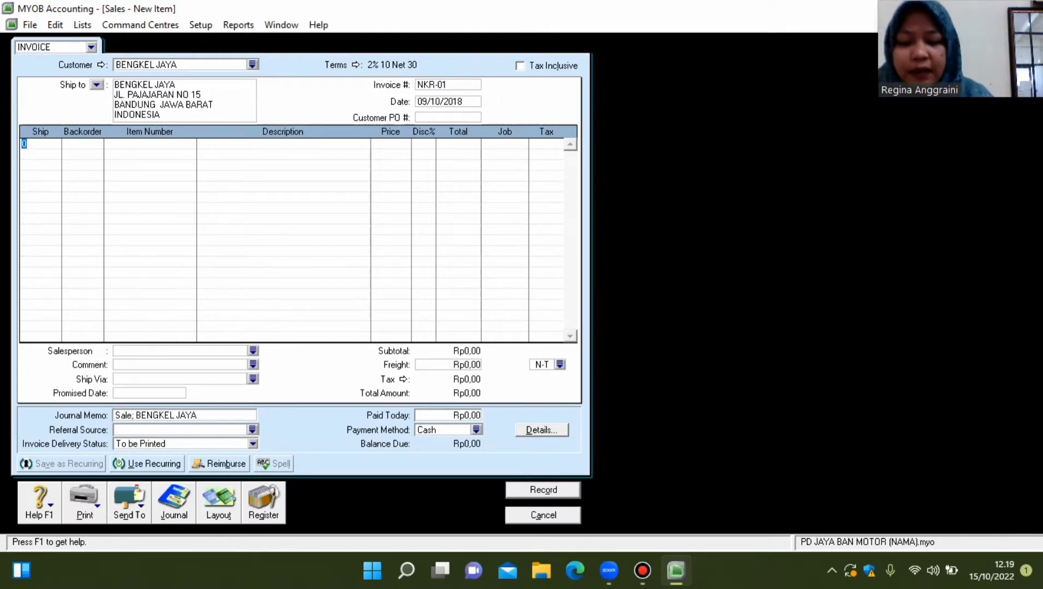
text(-5)
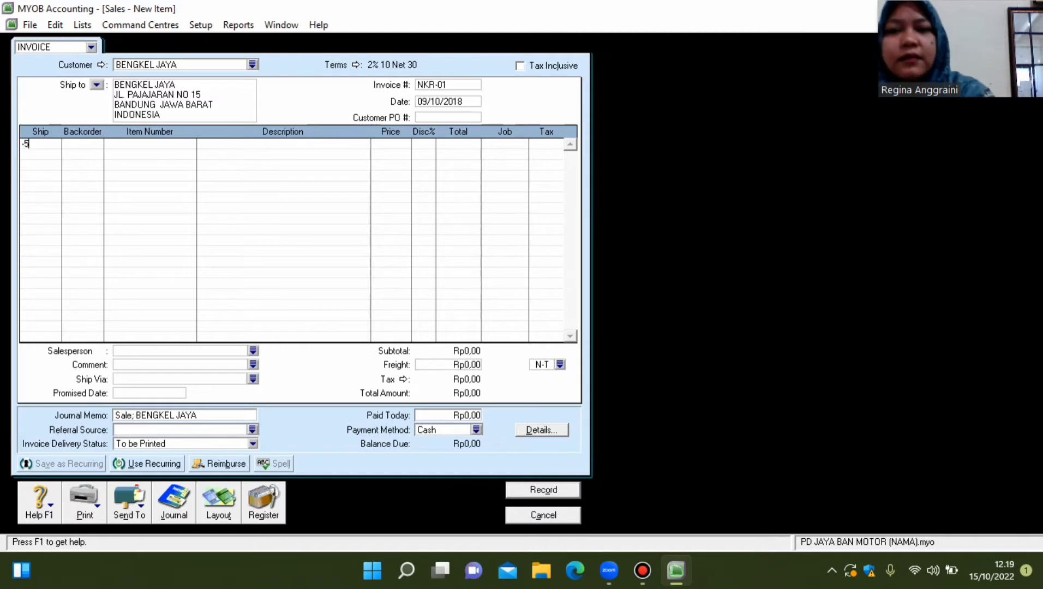
key(Down)
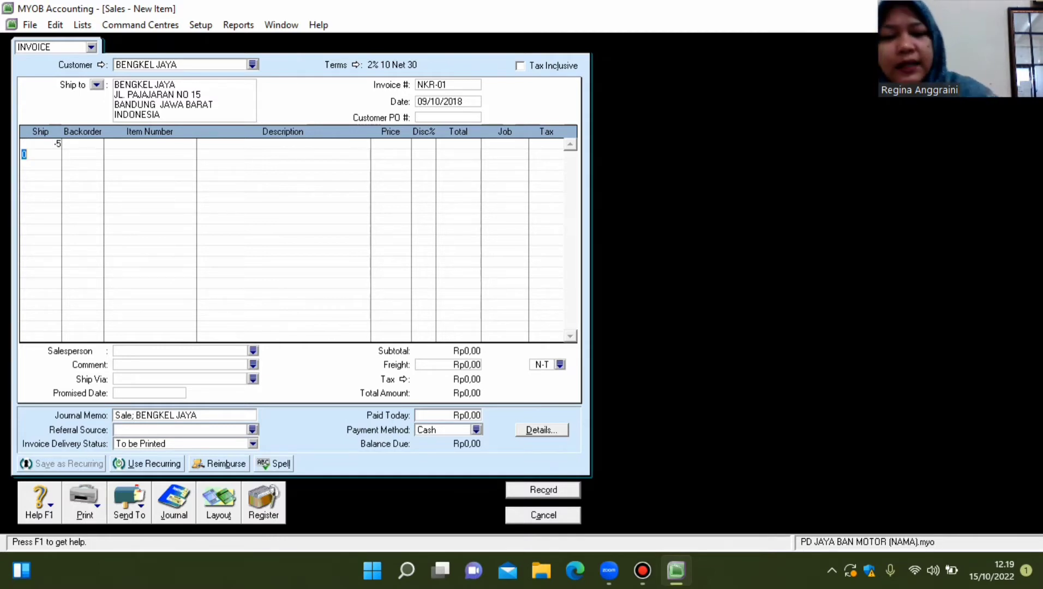
key(BackSpace)
text(-)
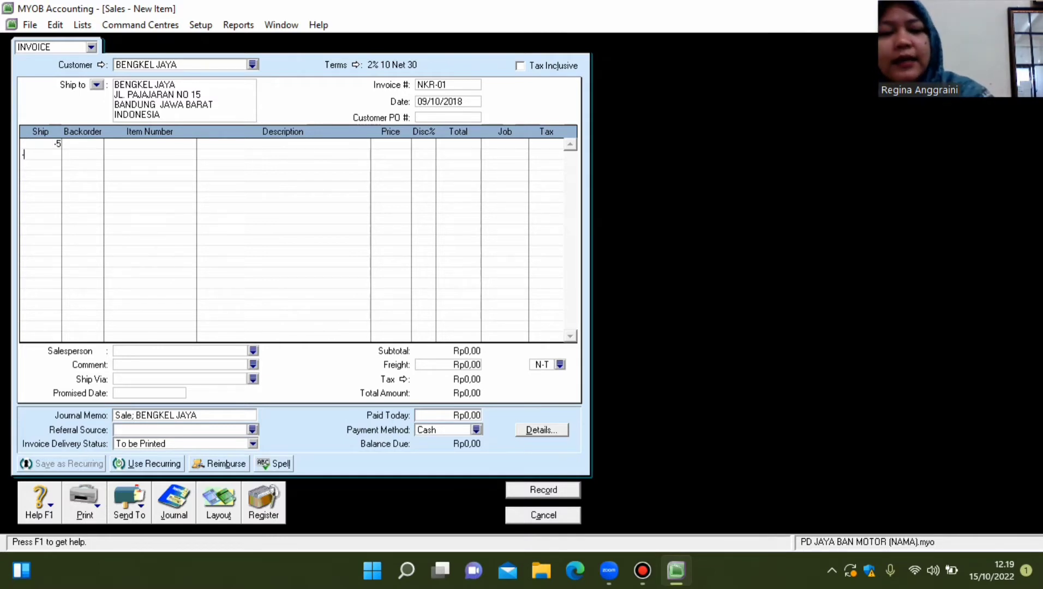
text(3)
key(Down)
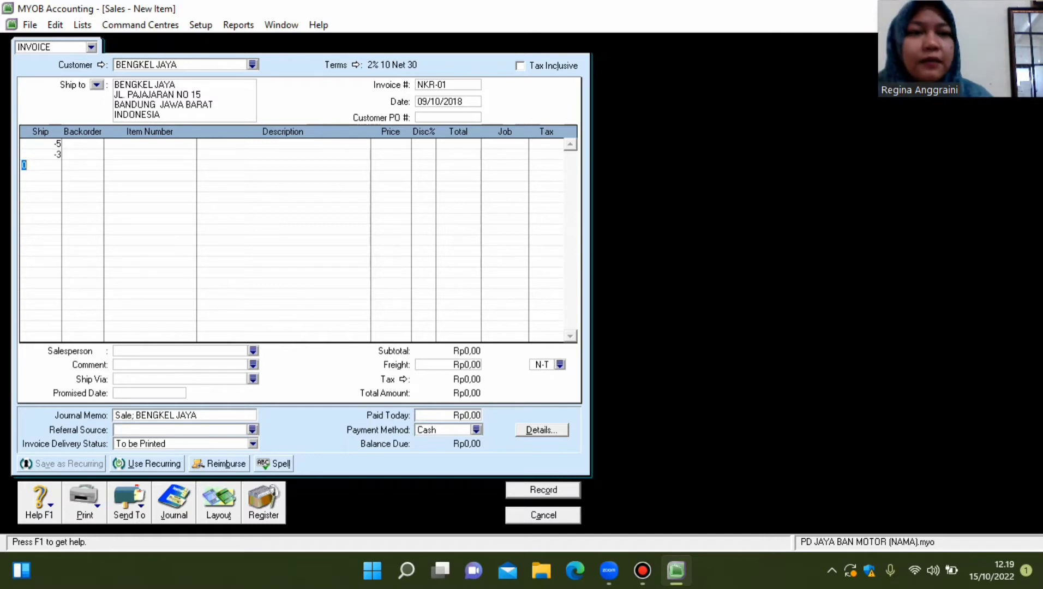
Assign item B004 to the -5 line and item B005 to the -3 line.
click(150, 143)
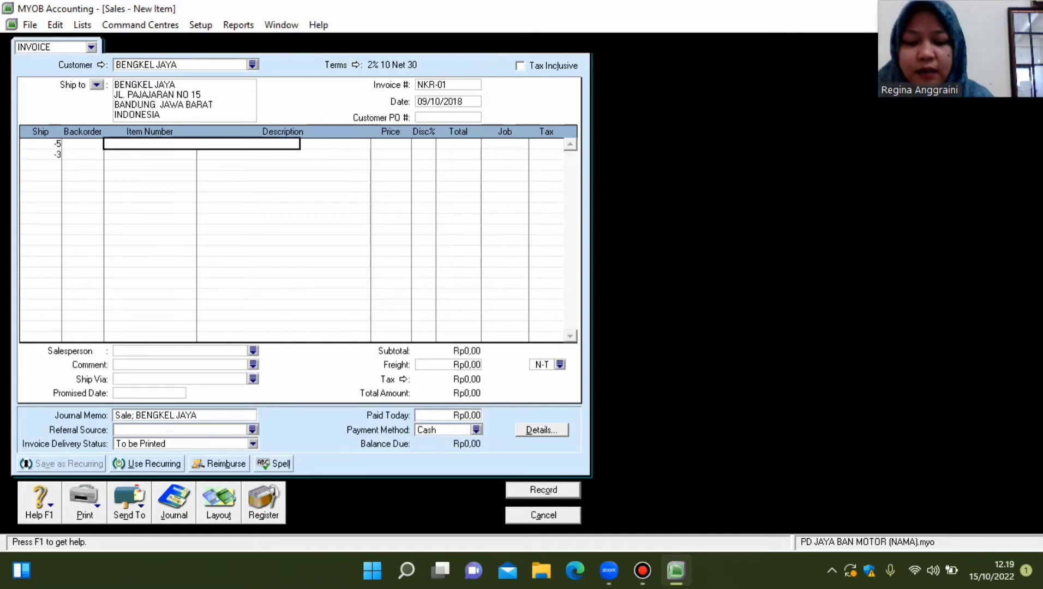
text(B)
text(004)
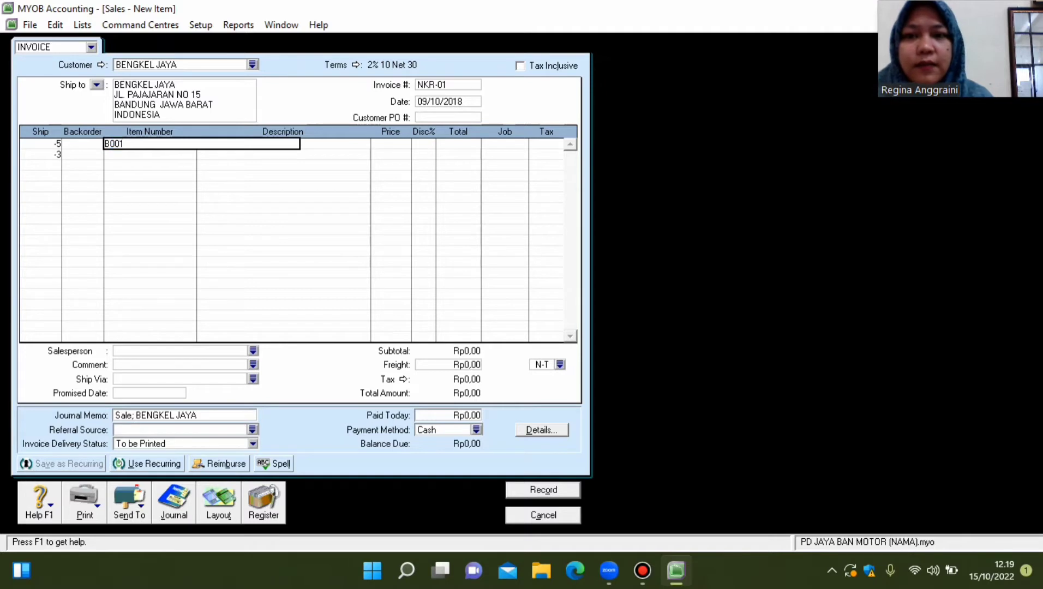
key(Return)
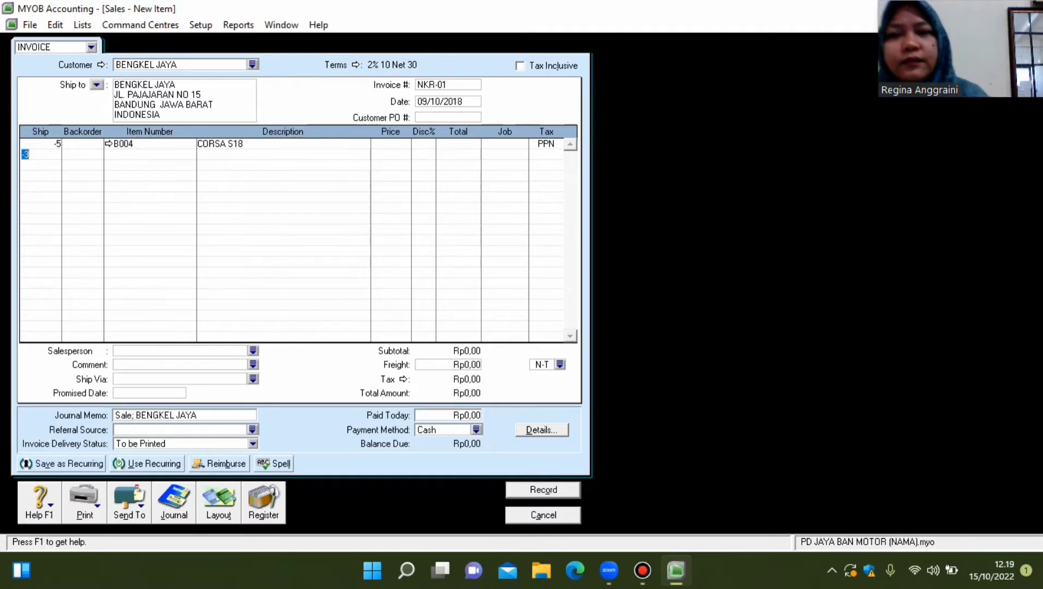
key(Tab)
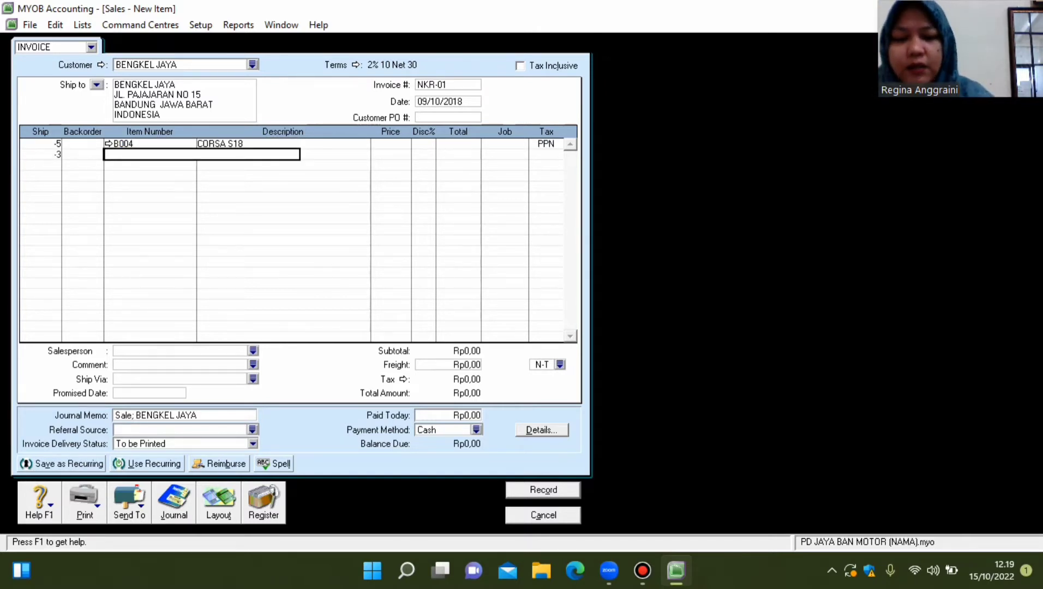
text(B005)
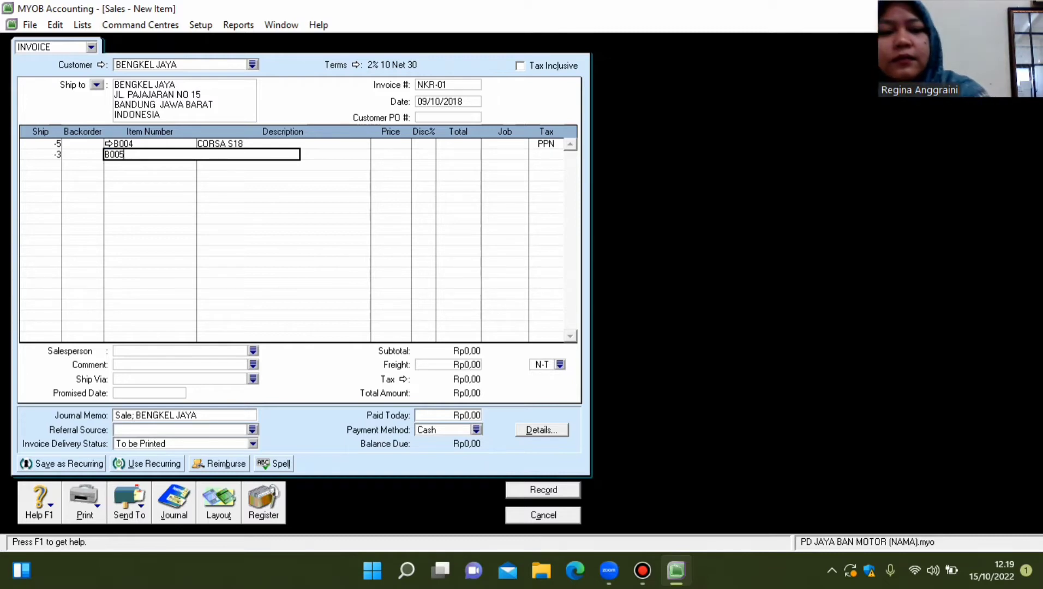
key(Return)
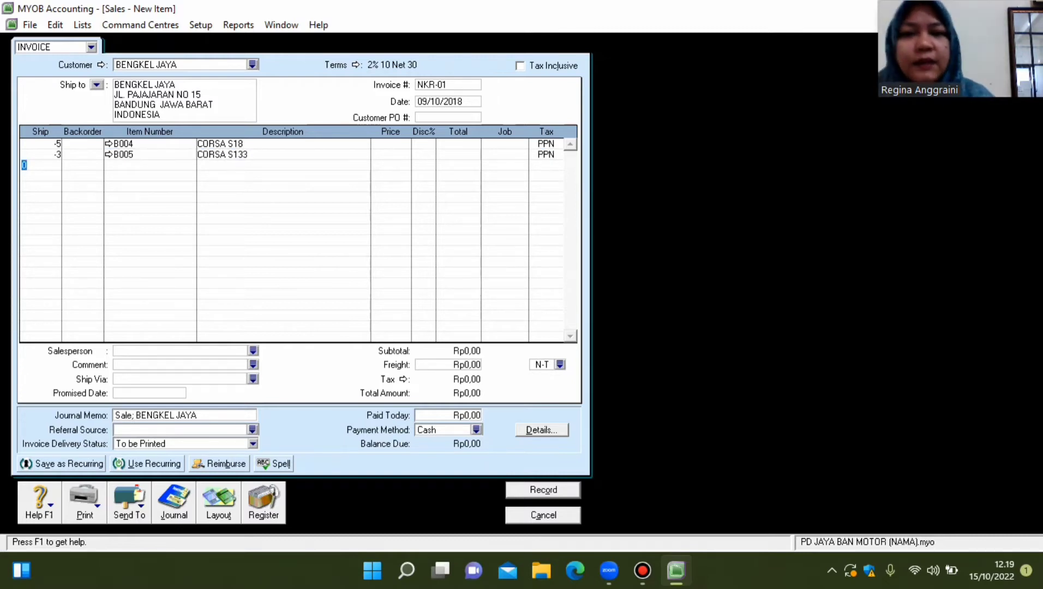
Set the unit price to 150000 for item B004 and 100000 for item B005.
click(385, 143)
text(150000)
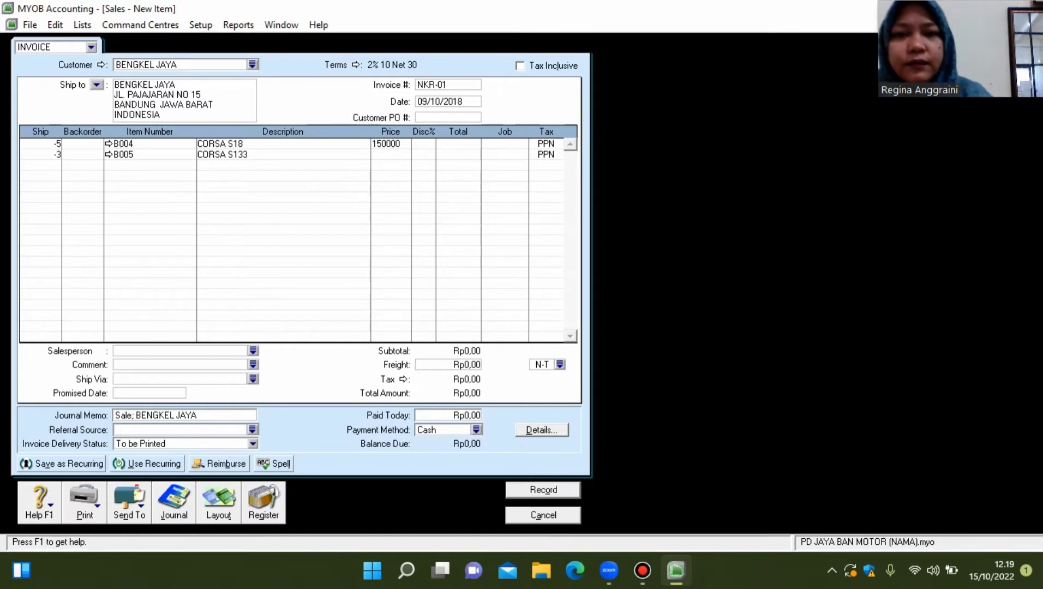
click(386, 154)
text(100000)
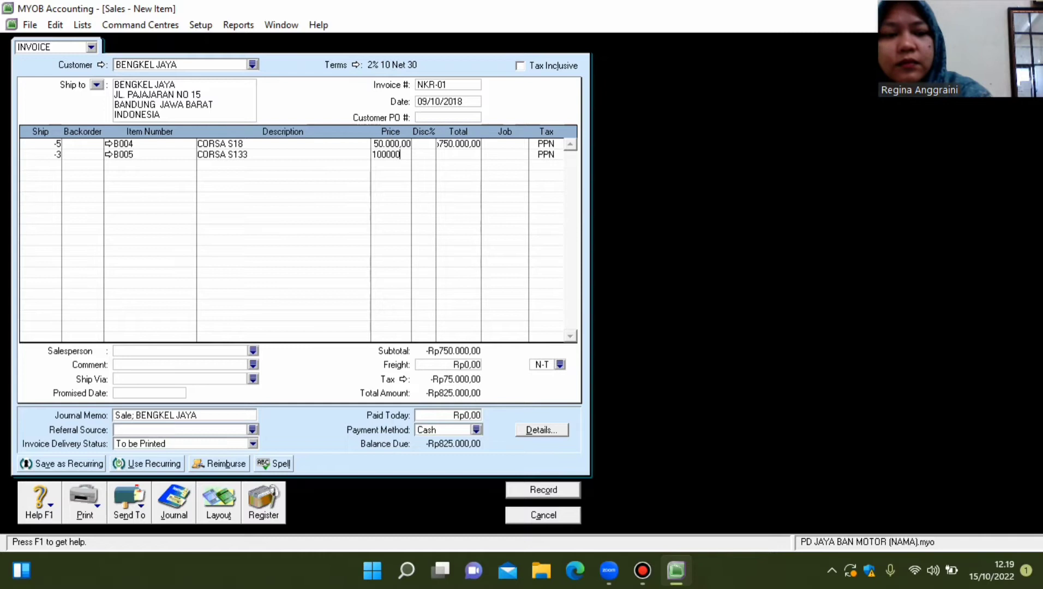
key(Return)
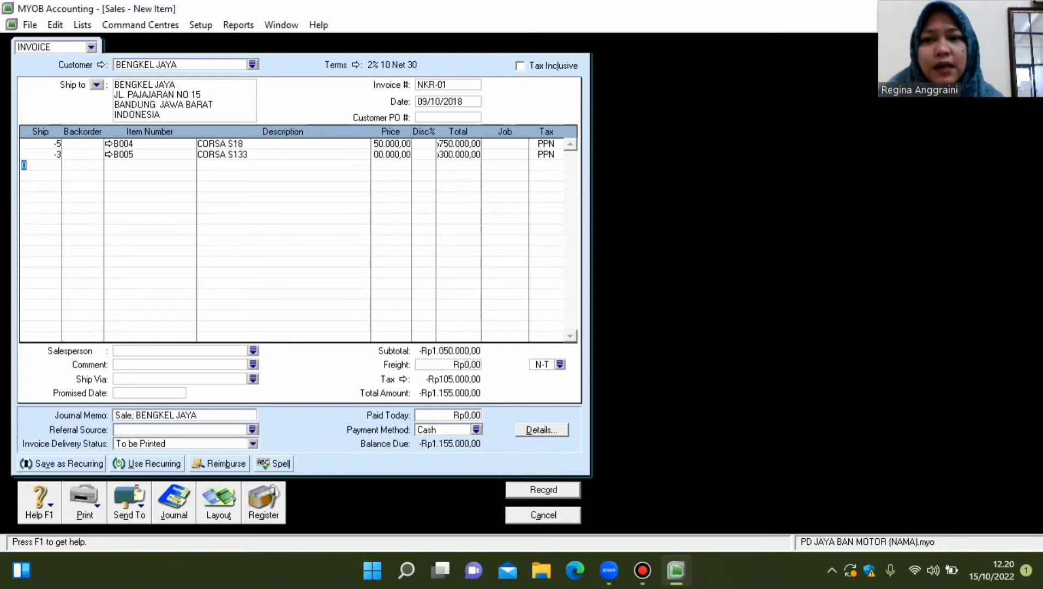
Change item B004's income account for tracking sales to SALES RETURN and save the item.
click(108, 144)
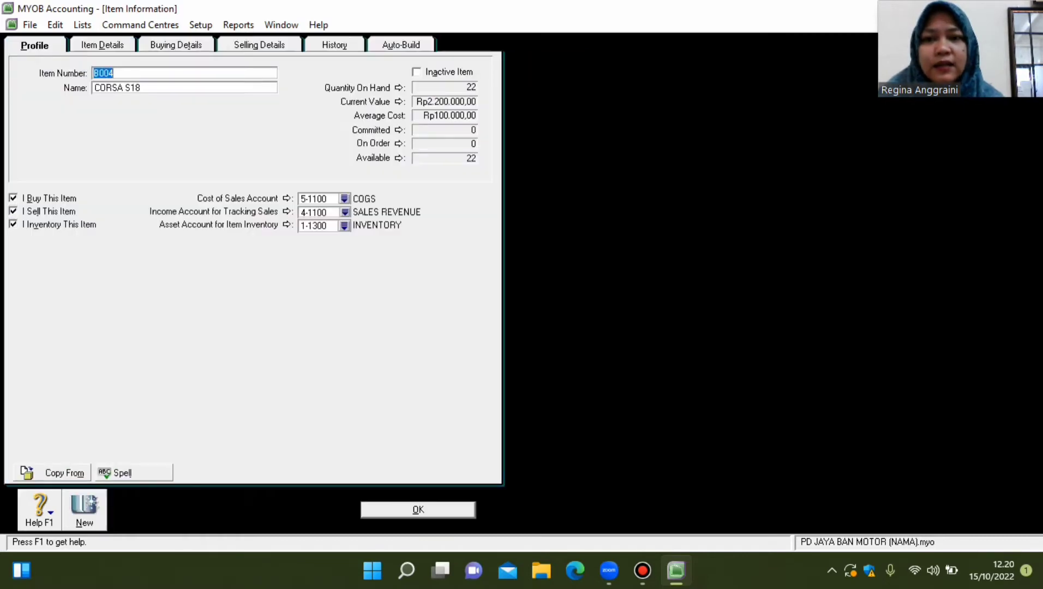
click(344, 212)
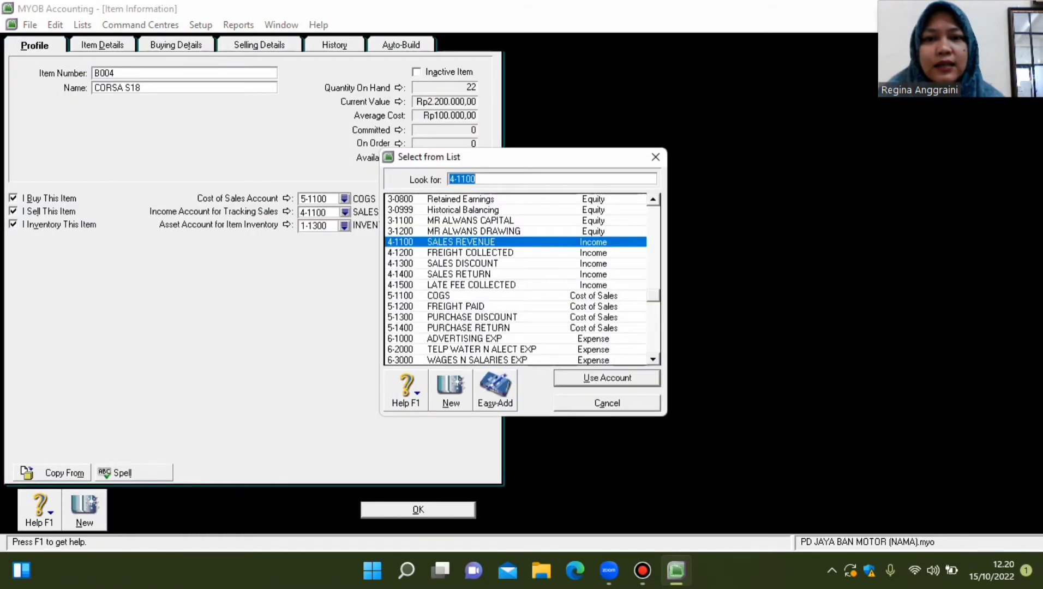
key(Down)
key(Down)
key(Down)
key(Return)
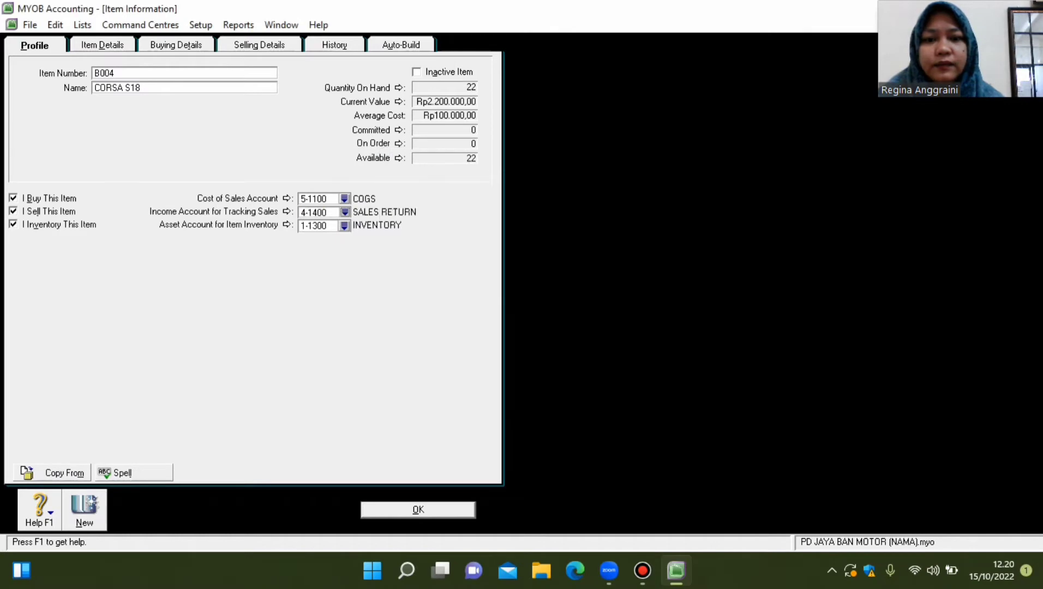
key(Return)
Change item B005's income account for tracking sales to SALES RETURN and save the item.
click(108, 154)
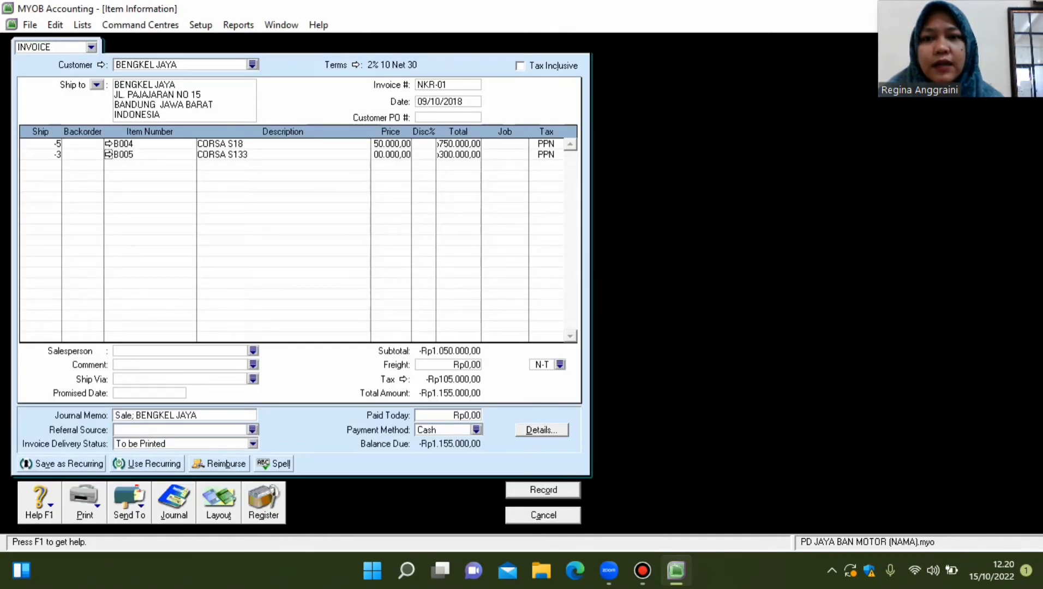
click(344, 212)
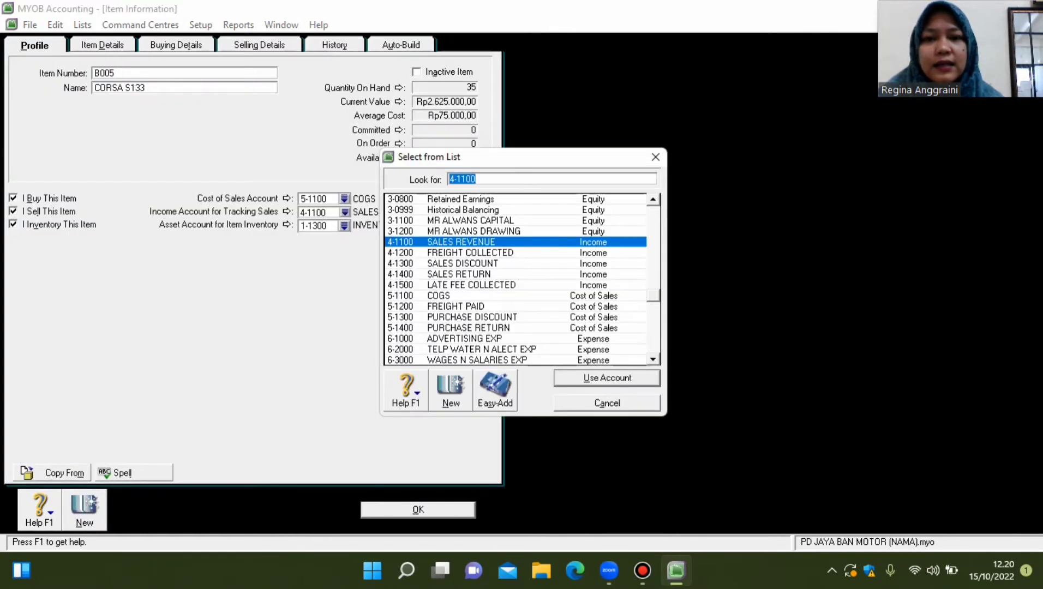
key(Down)
key(Down)
key(Down)
key(Return)
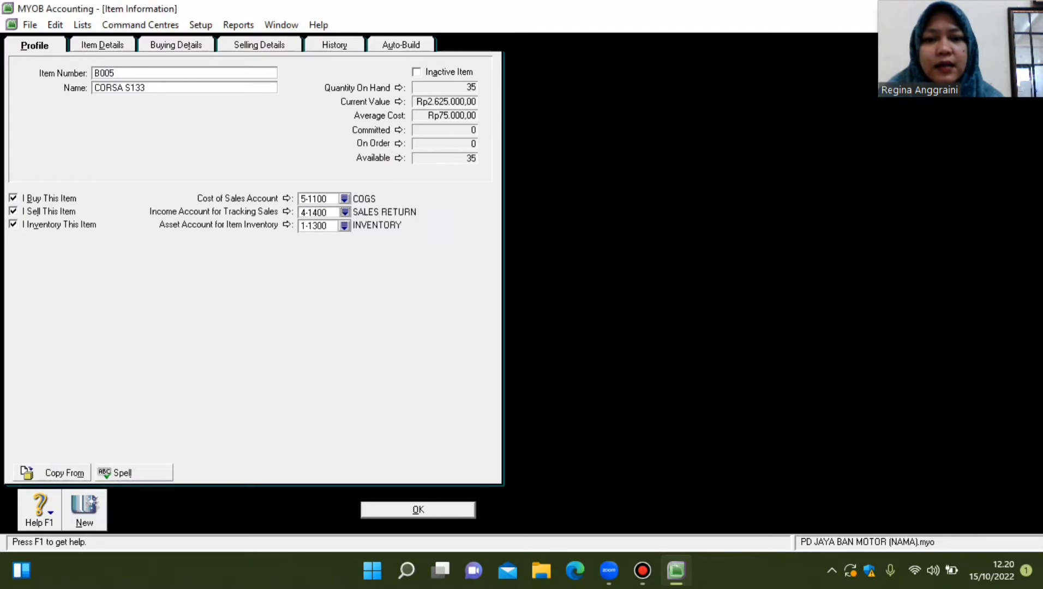
key(Return)
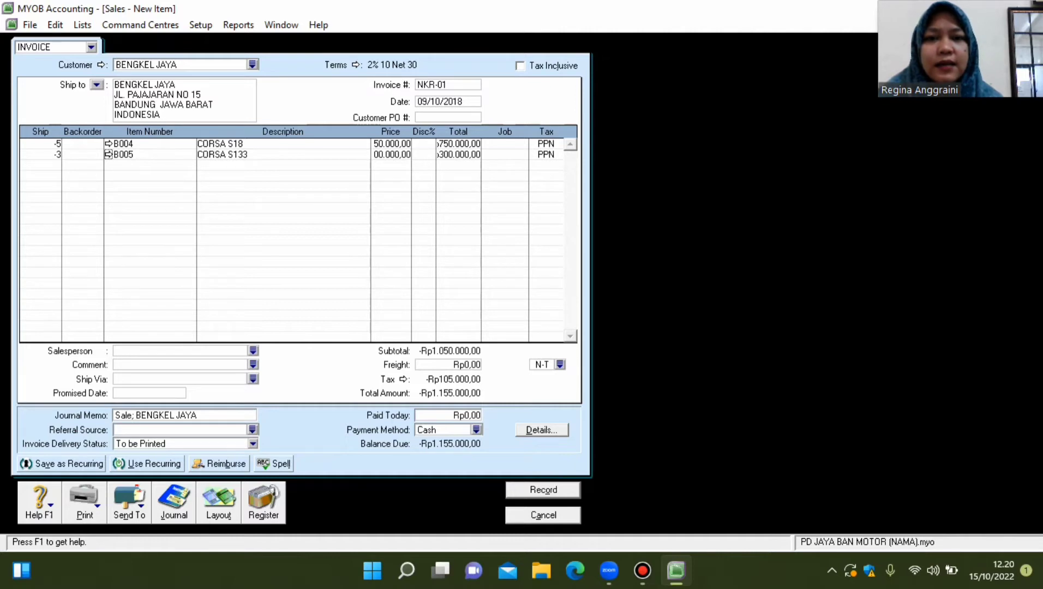
Review the recap of the return transaction's journal entries and record the invoice.
key(ctrl+r)
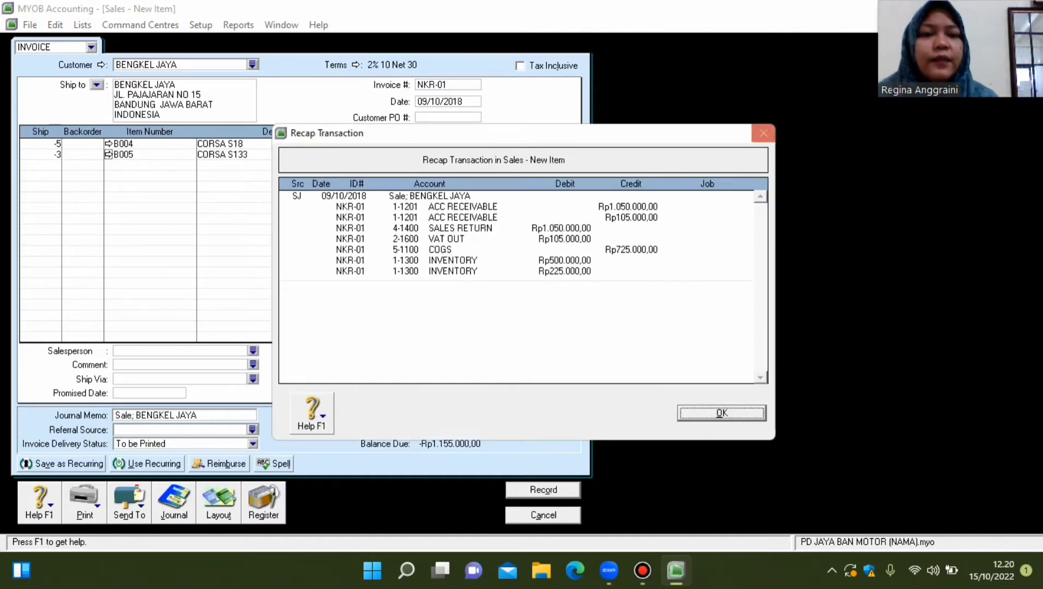
click(764, 133)
key(Return)
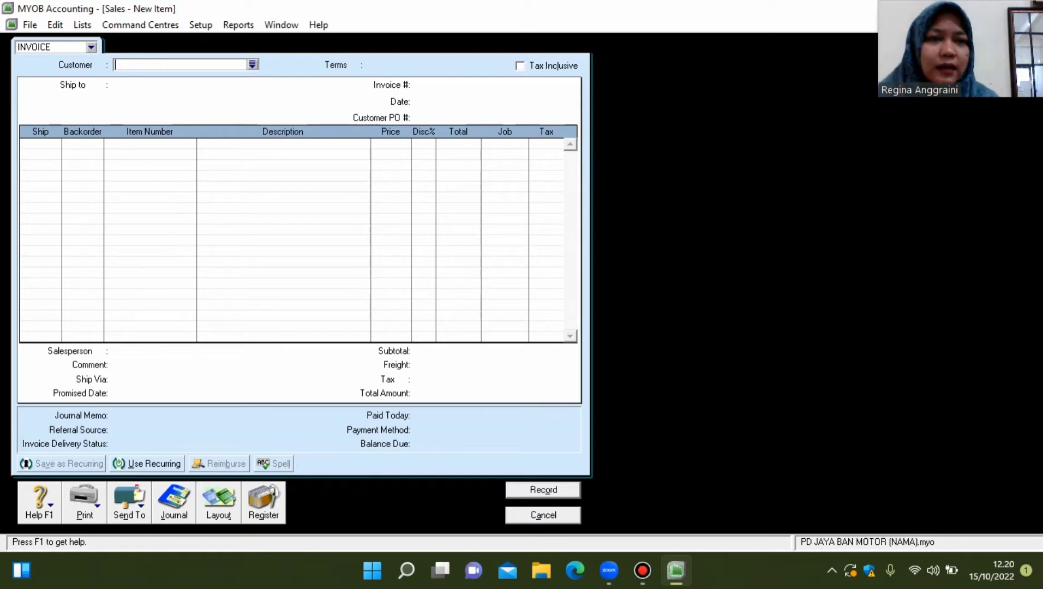
Find the NKR-01 credit among the returns and credits in the sales register and start applying it to a sale.
click(263, 502)
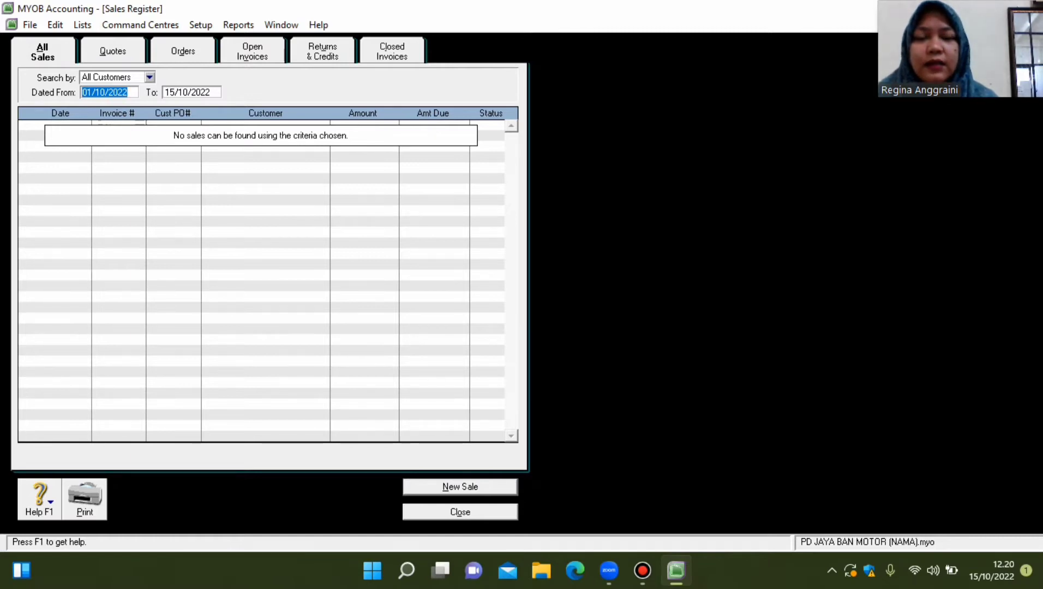
click(322, 51)
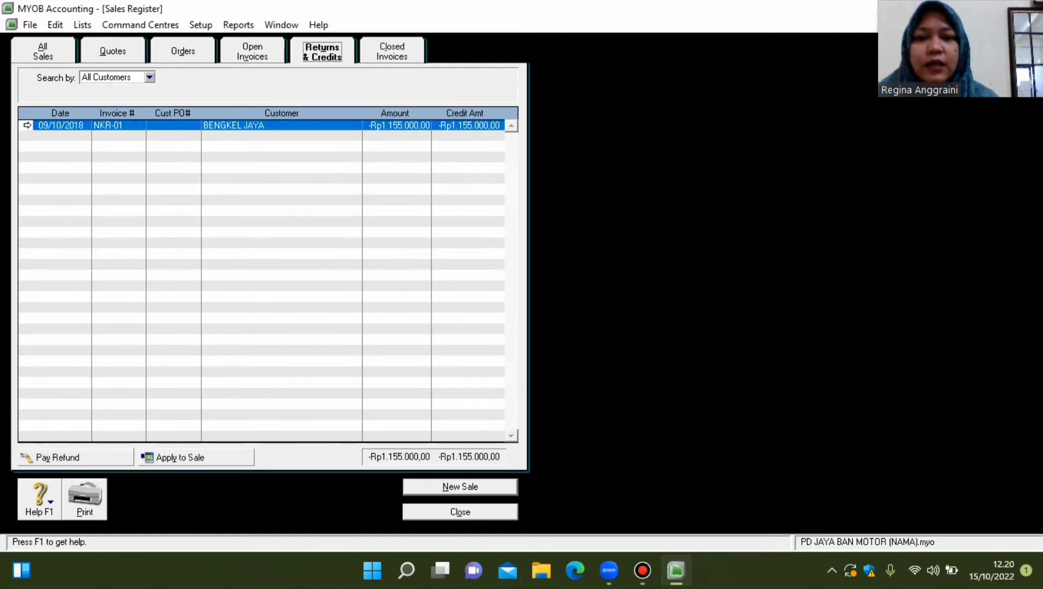
click(169, 457)
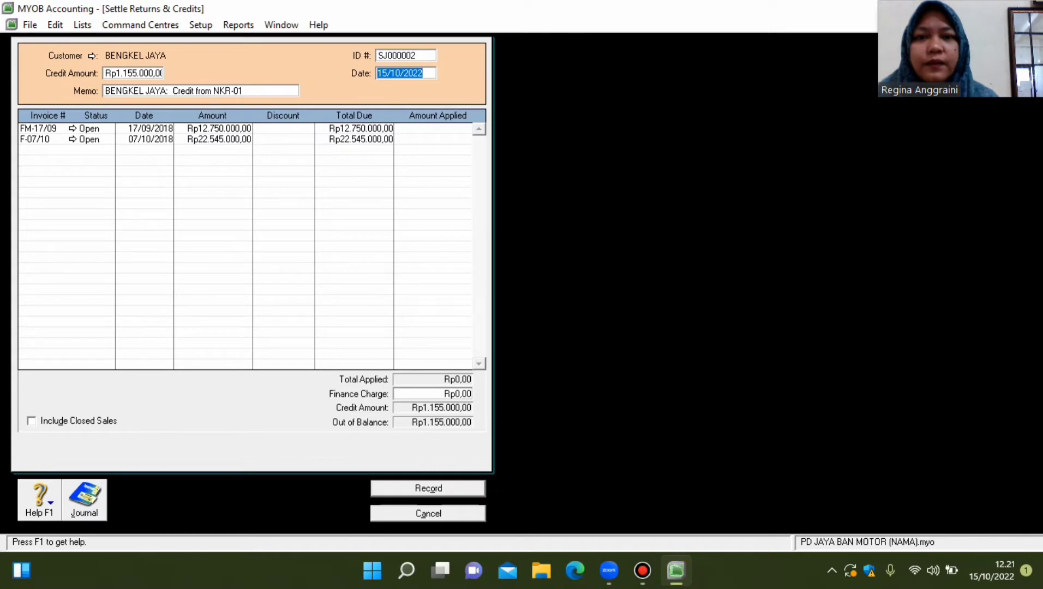
Set the credit settlement's ID number to NKR-01 and its date to 09/10/2018.
key(shift+Tab)
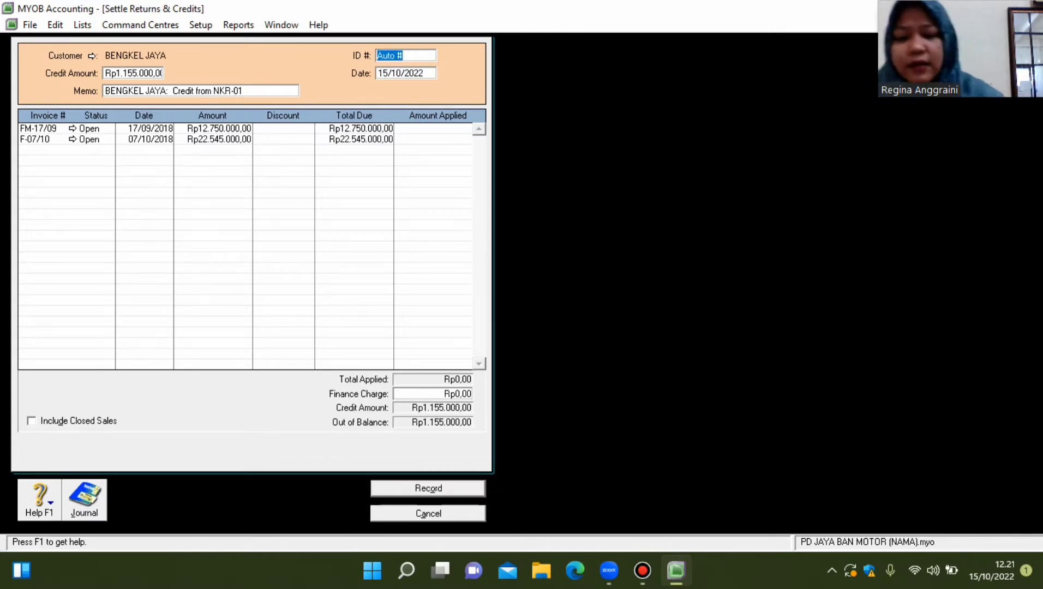
text(NKR)
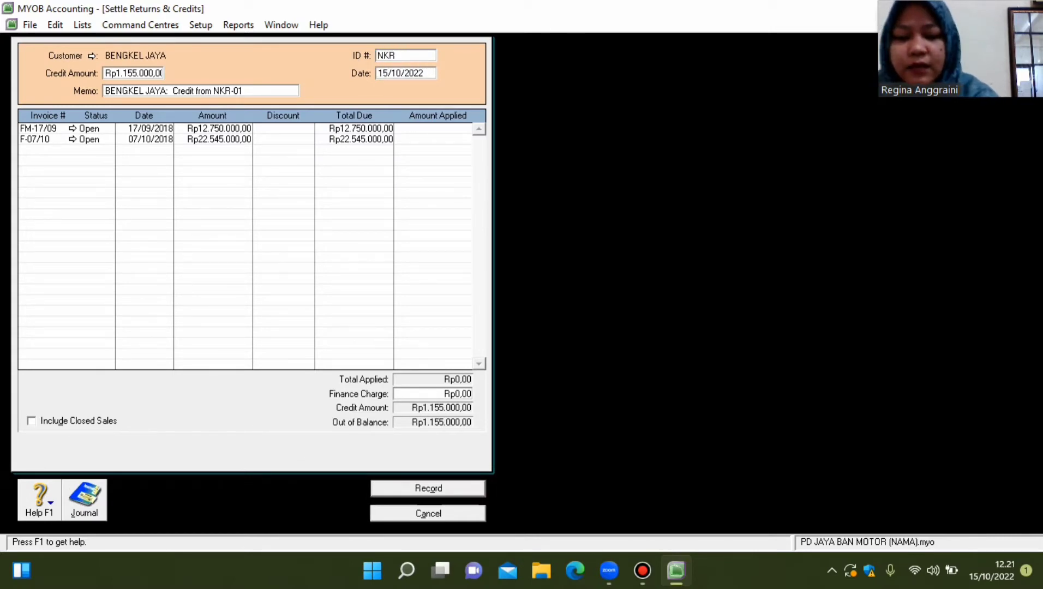
text(-01/0)
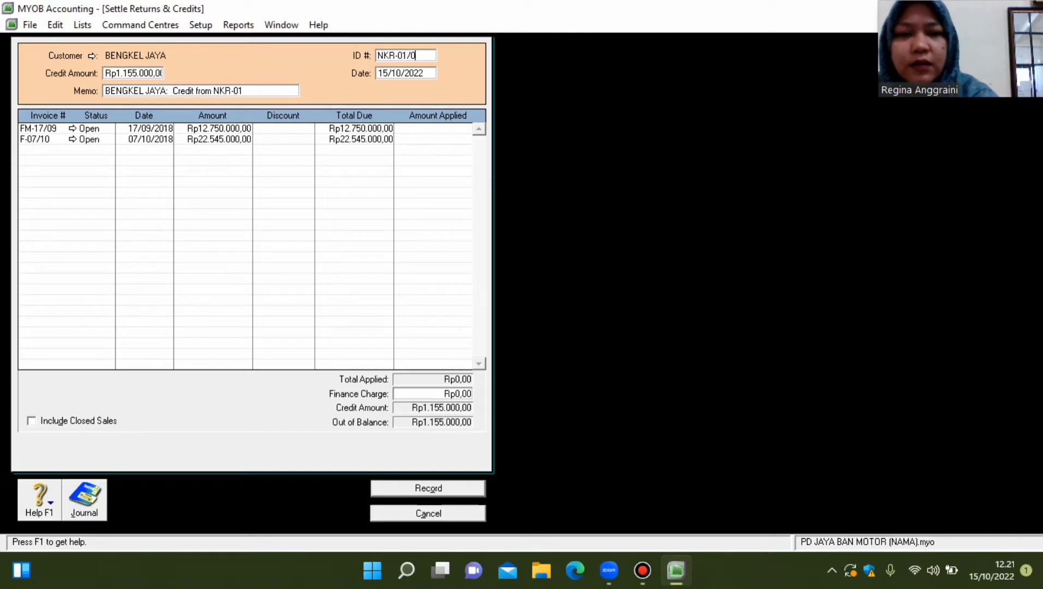
key(BackSpace)
key(BackSpace)
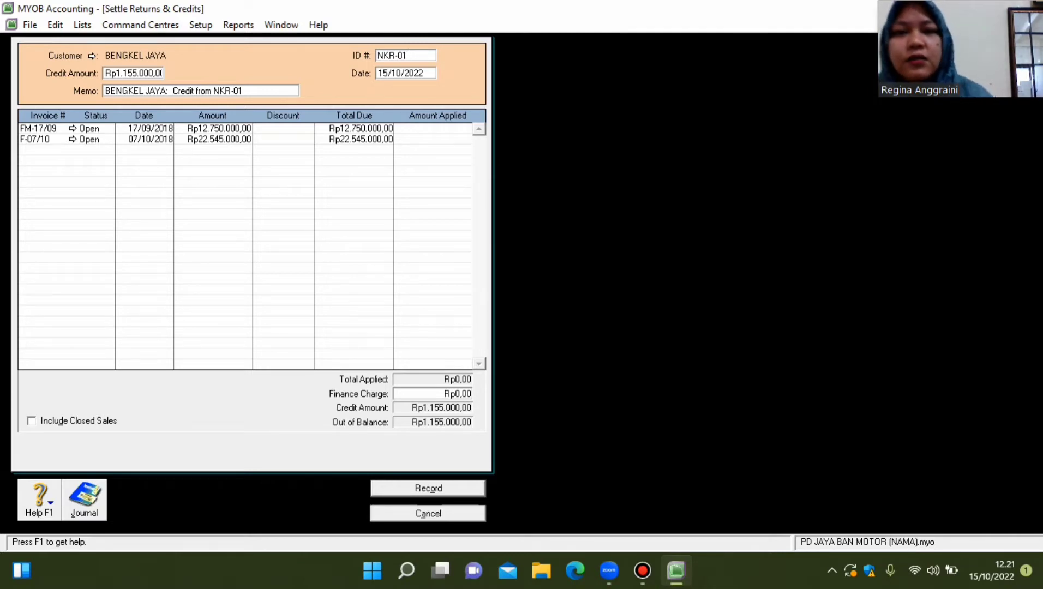
key(Tab)
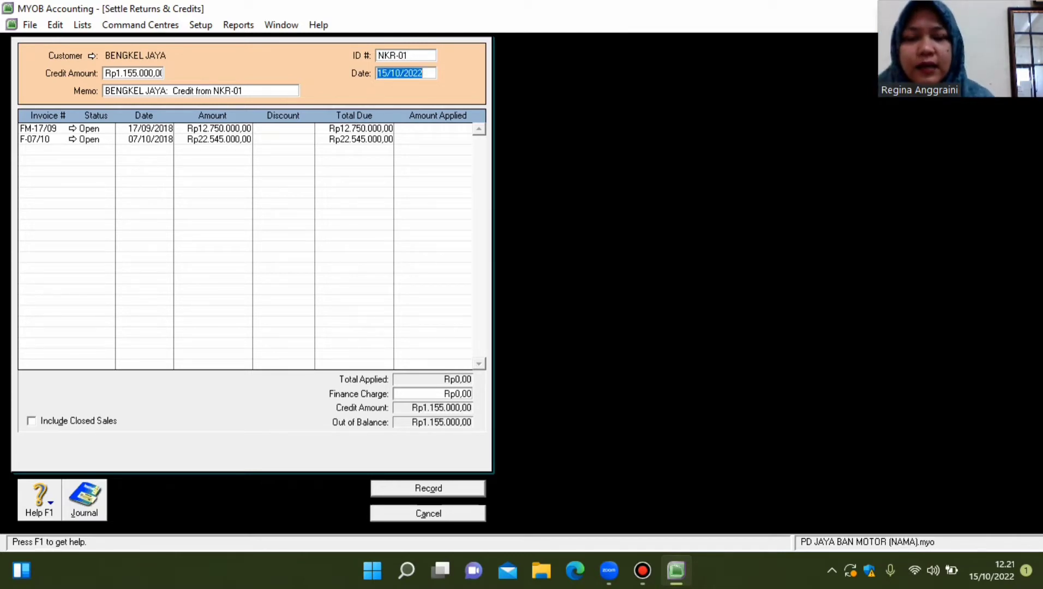
text(09)
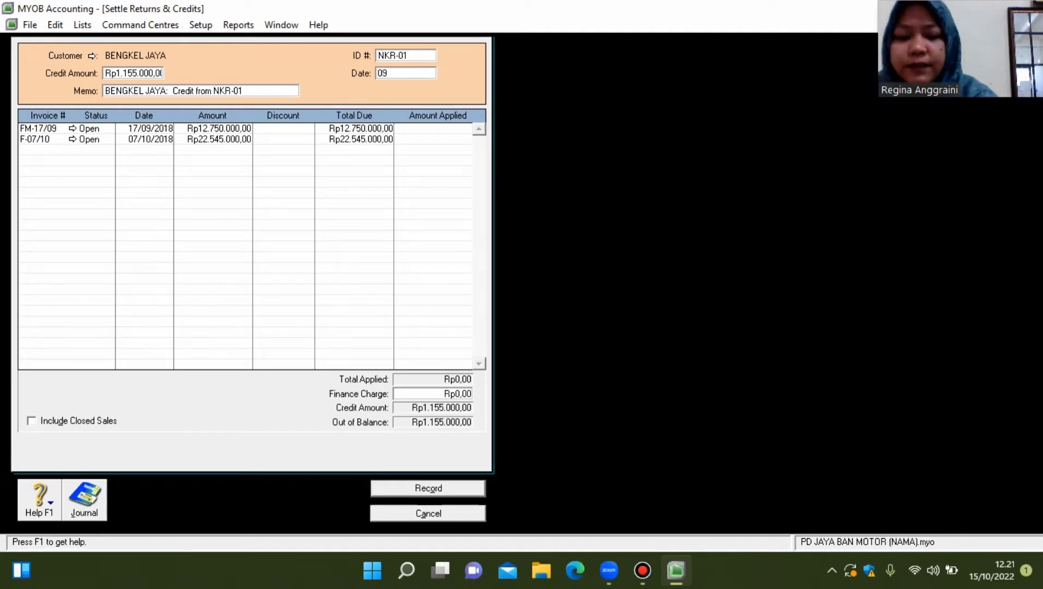
text(/10/2)
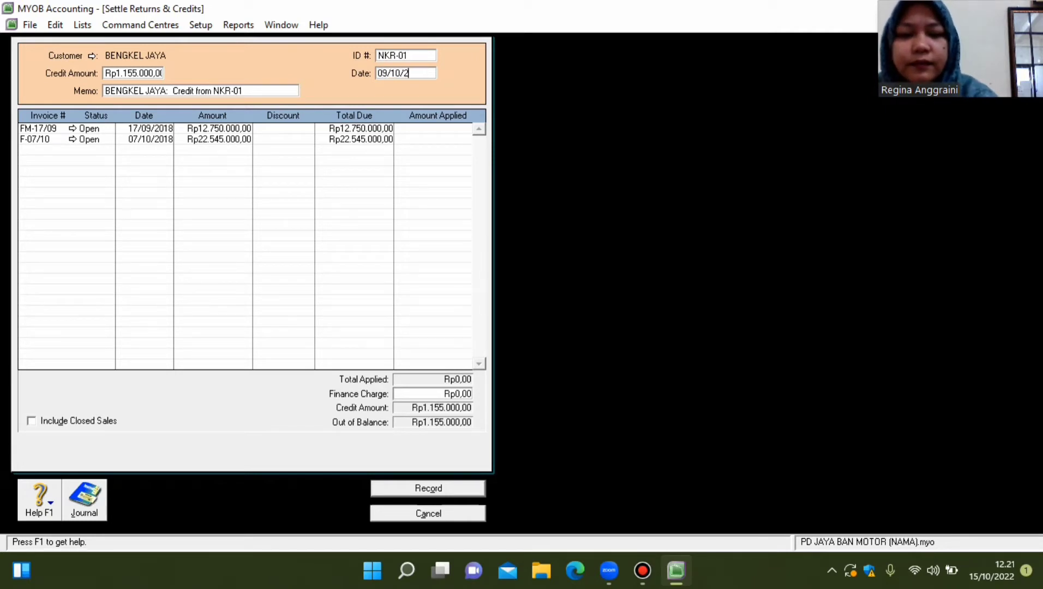
text(018)
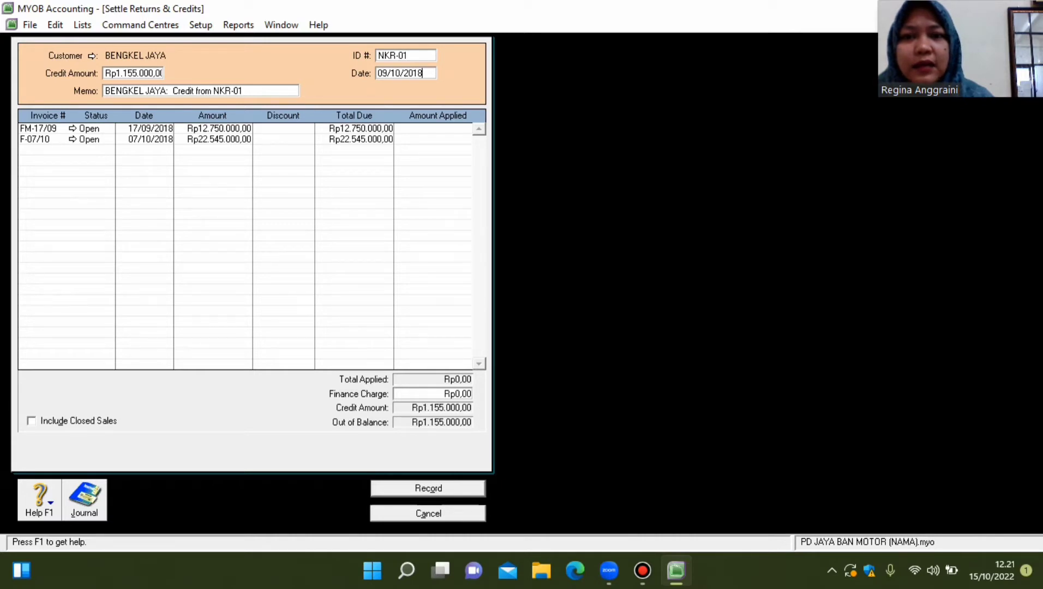
Apply the full Rp1.155.000,00 credit to invoice F-07/10, record the settlement, and return to the Sales command centre.
click(441, 140)
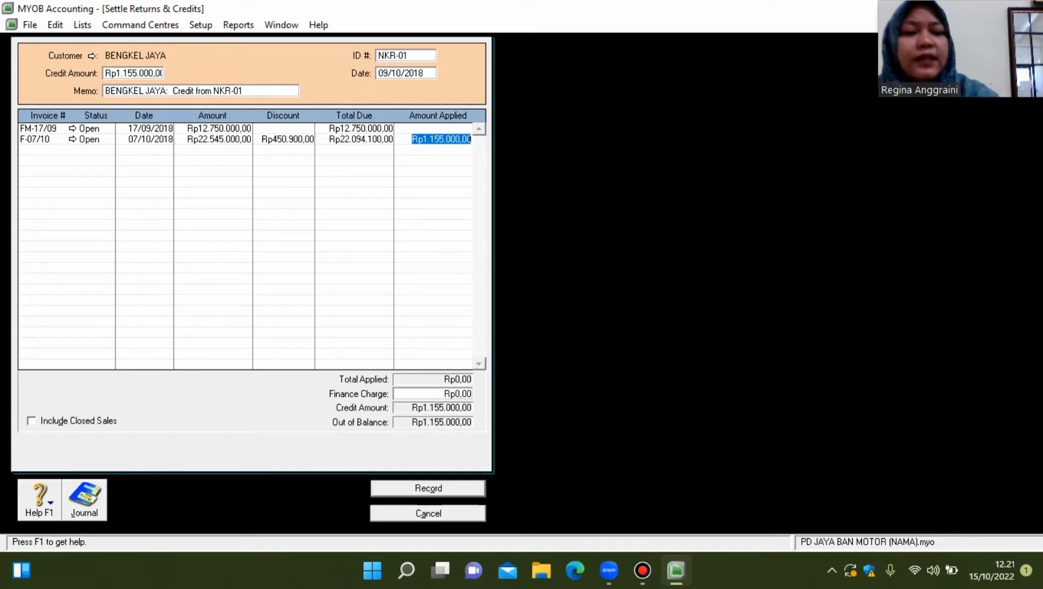
key(Tab)
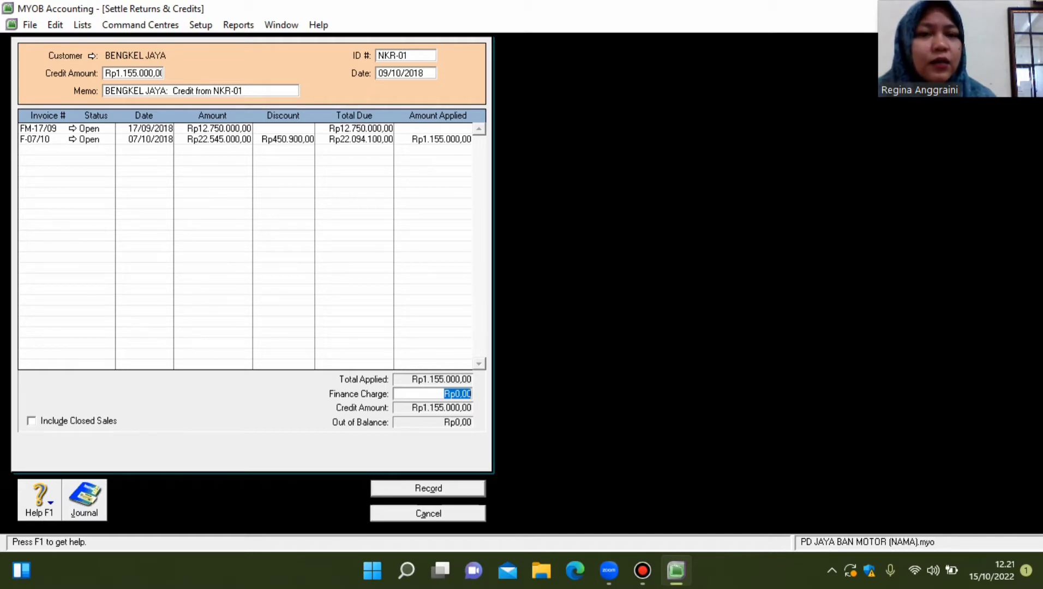
click(428, 489)
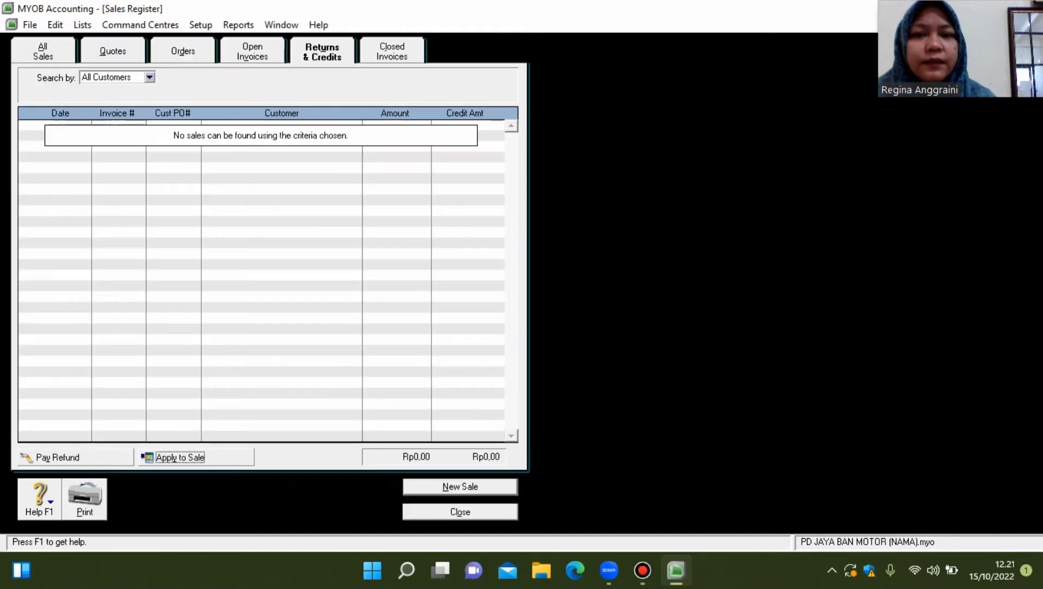
click(460, 512)
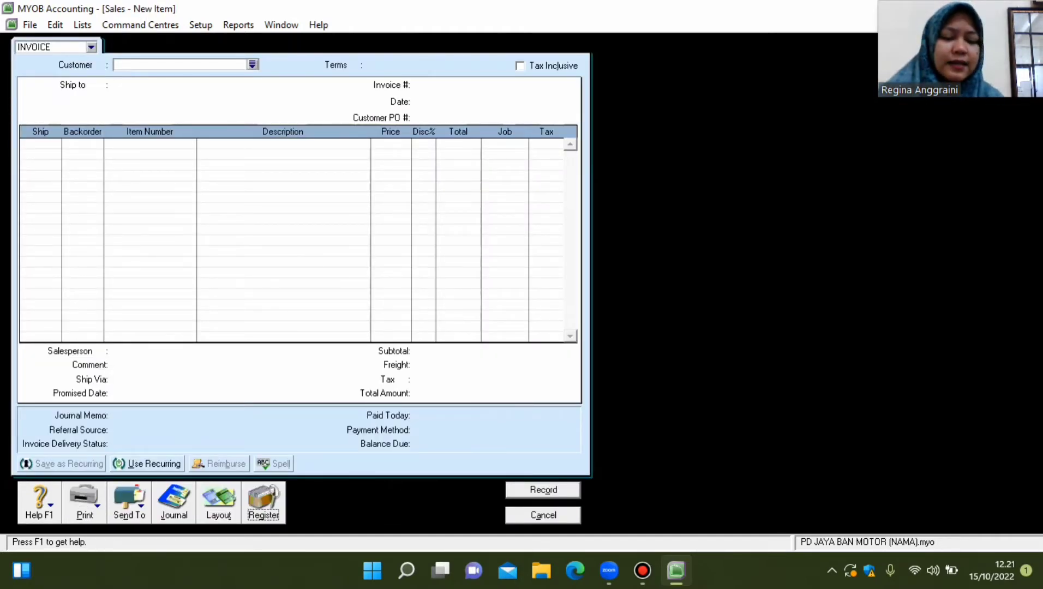
key(Escape)
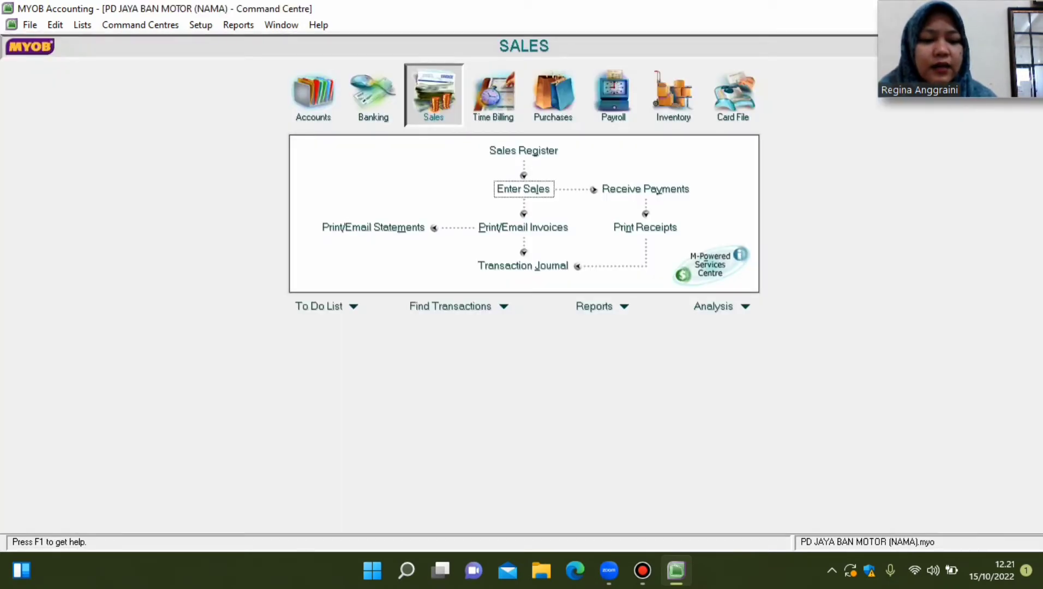
Start a new sales invoice for customer PELANGGAN TUNAI with invoice number NK-09/10.
key(Return)
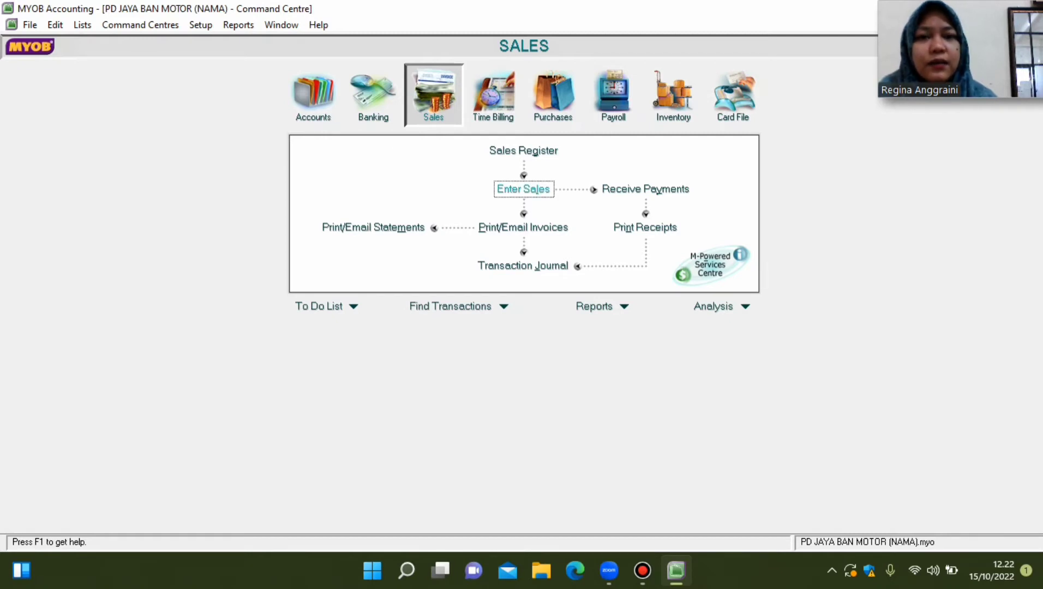
key(Return)
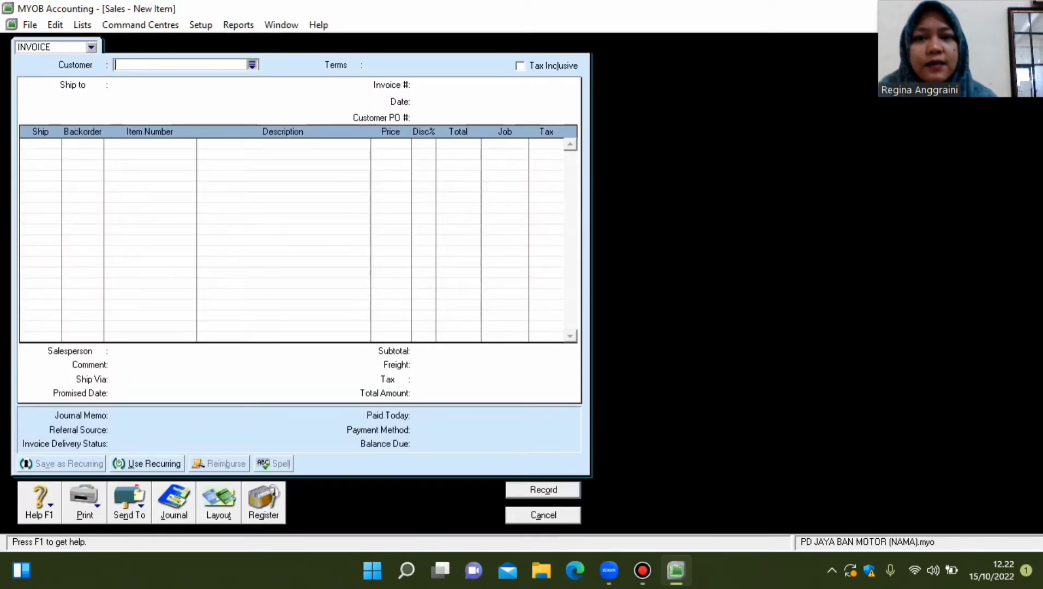
text(p)
key(Return)
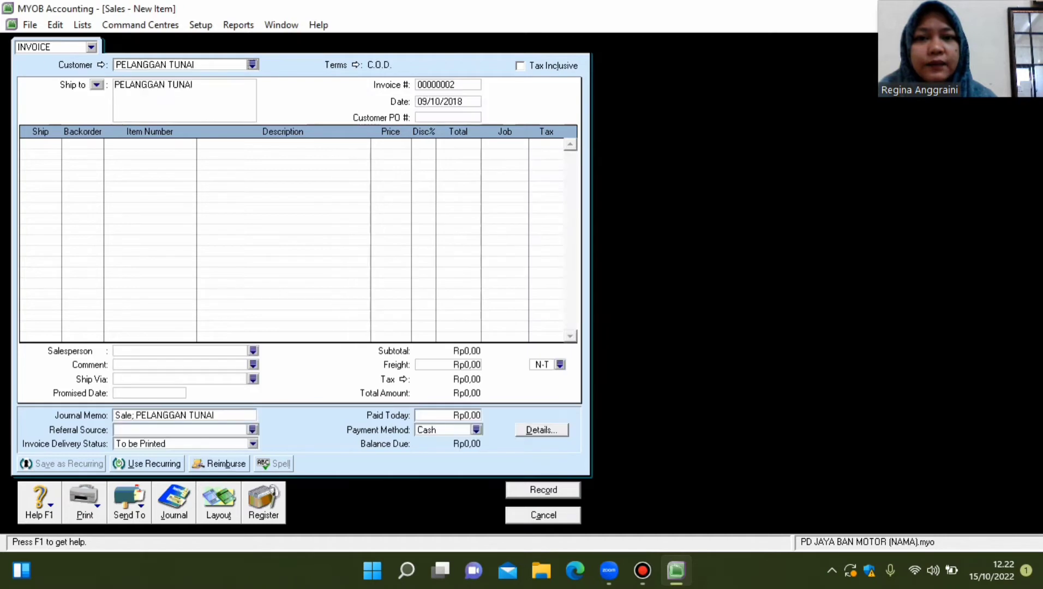
key(Tab)
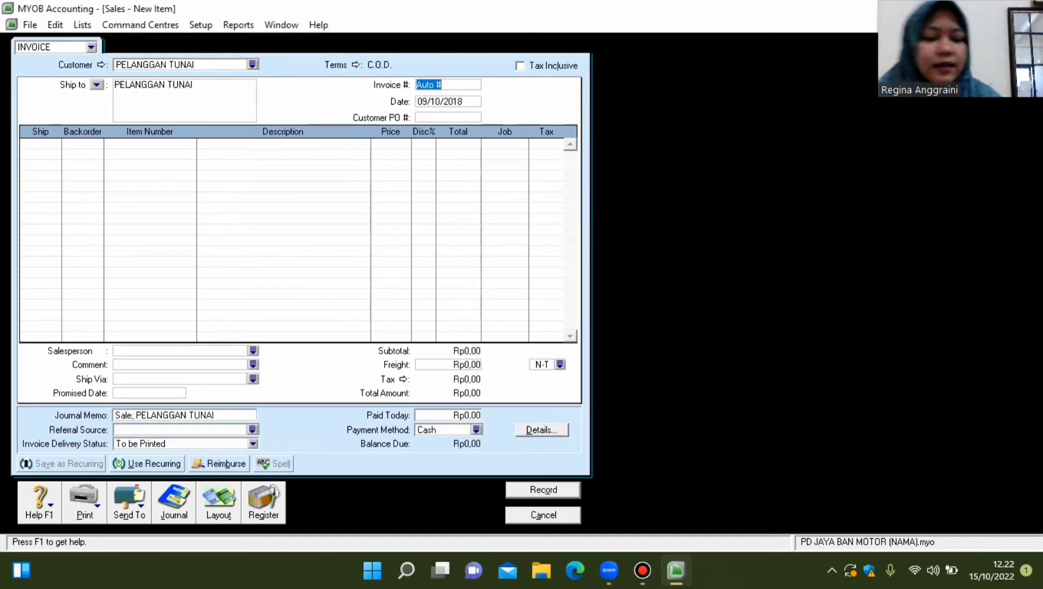
text(NK-)
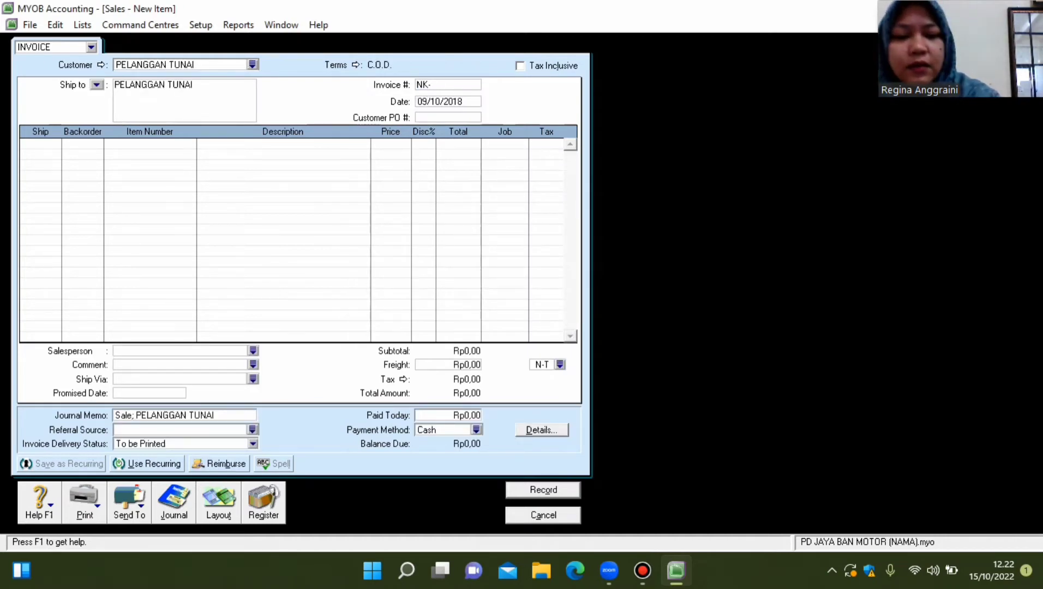
text(09/10)
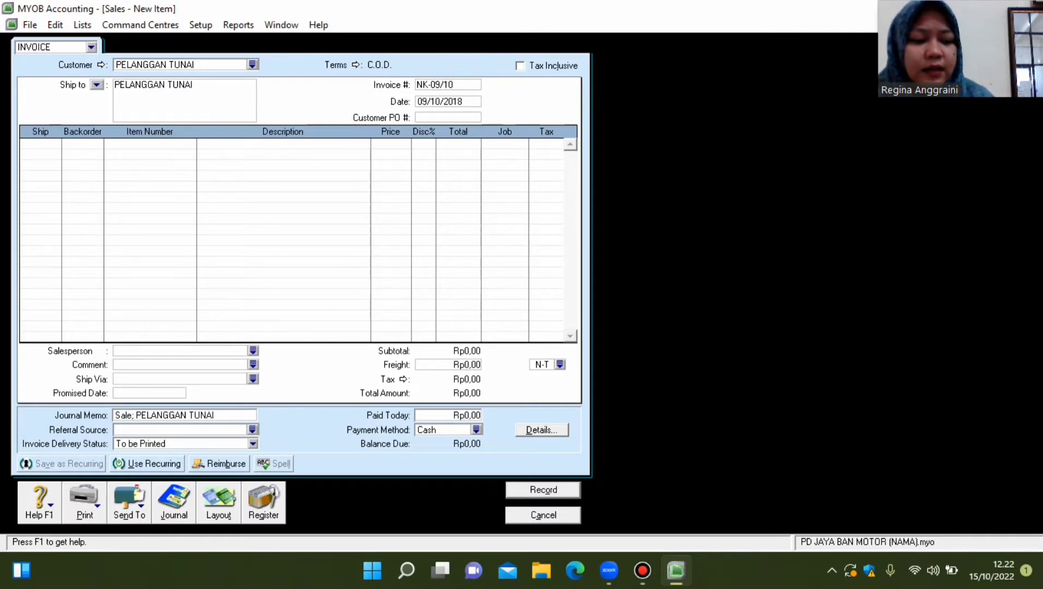
Add two item lines to the invoice: 1 unit of B003 and 2 units of B005.
click(32, 144)
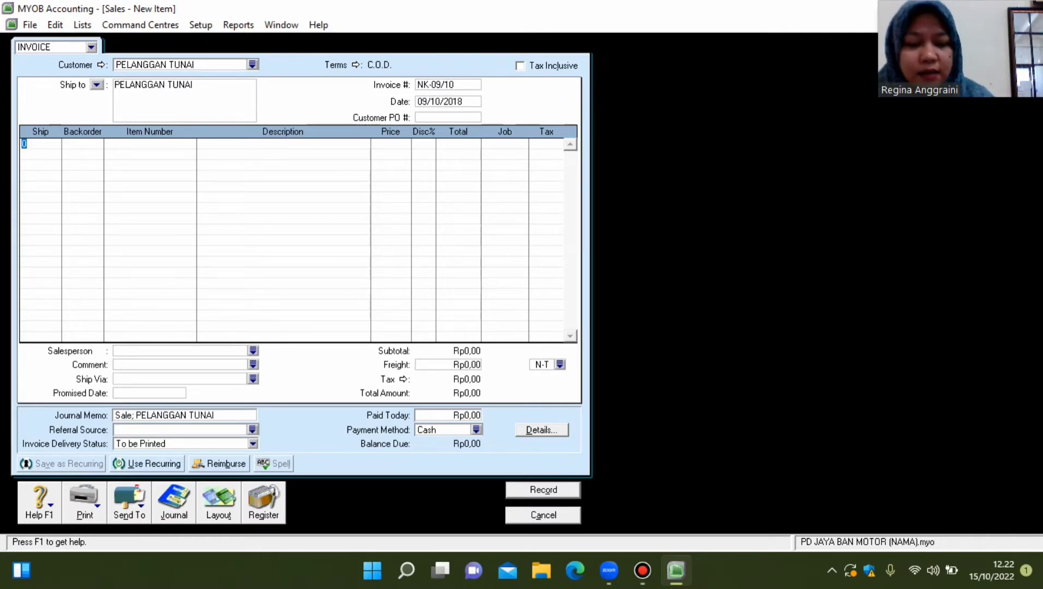
text(1)
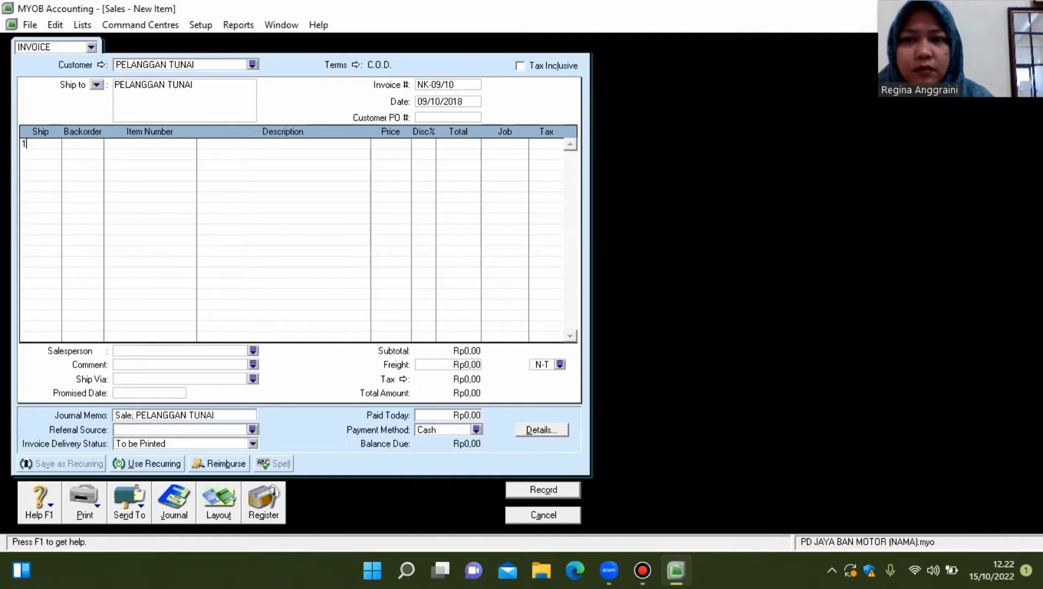
click(33, 155)
text(2)
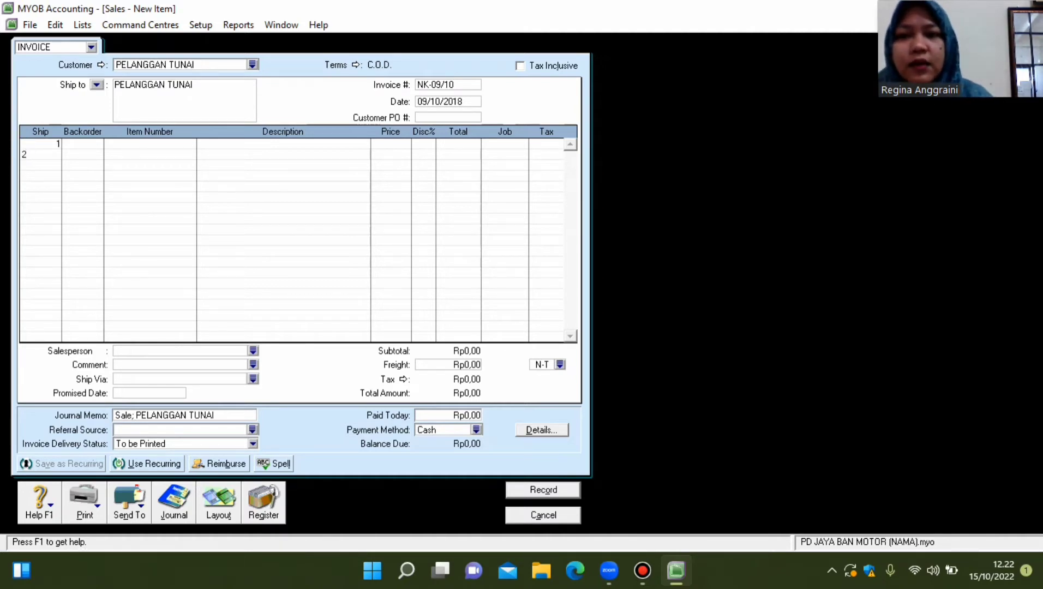
click(150, 143)
text(B)
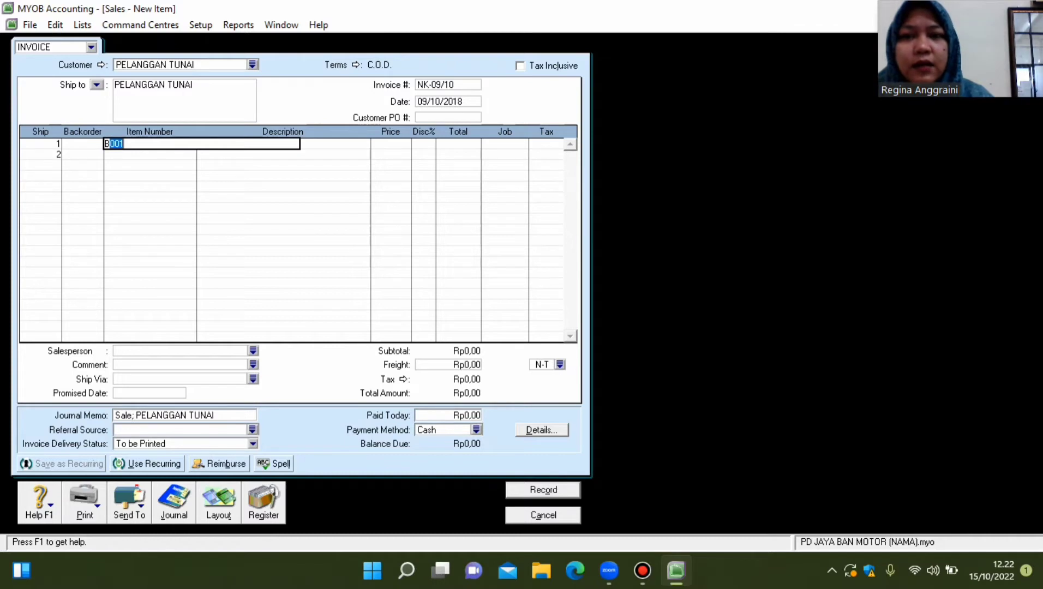
text(003)
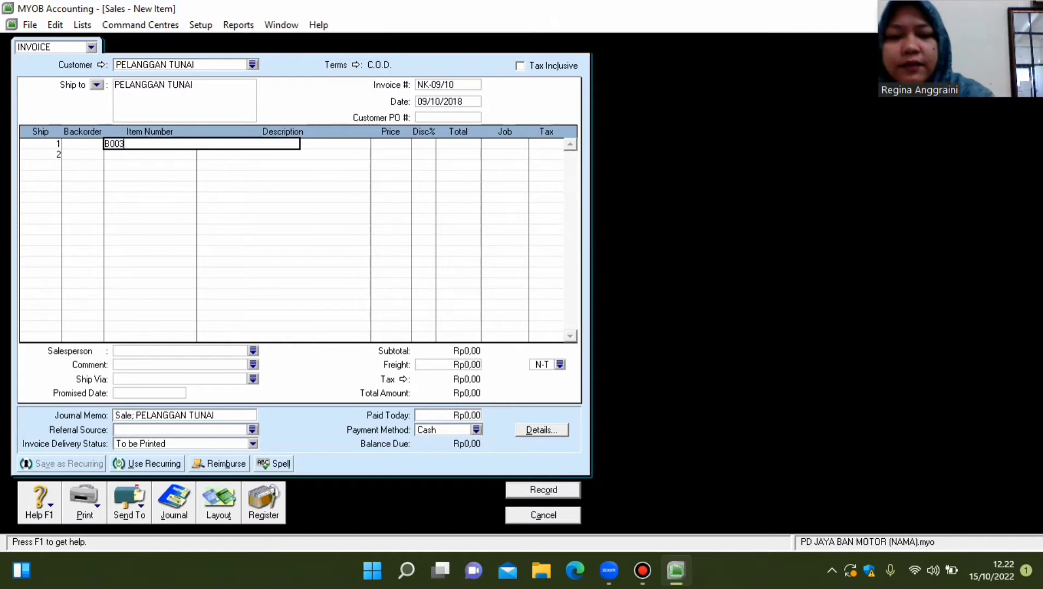
click(32, 154)
click(150, 154)
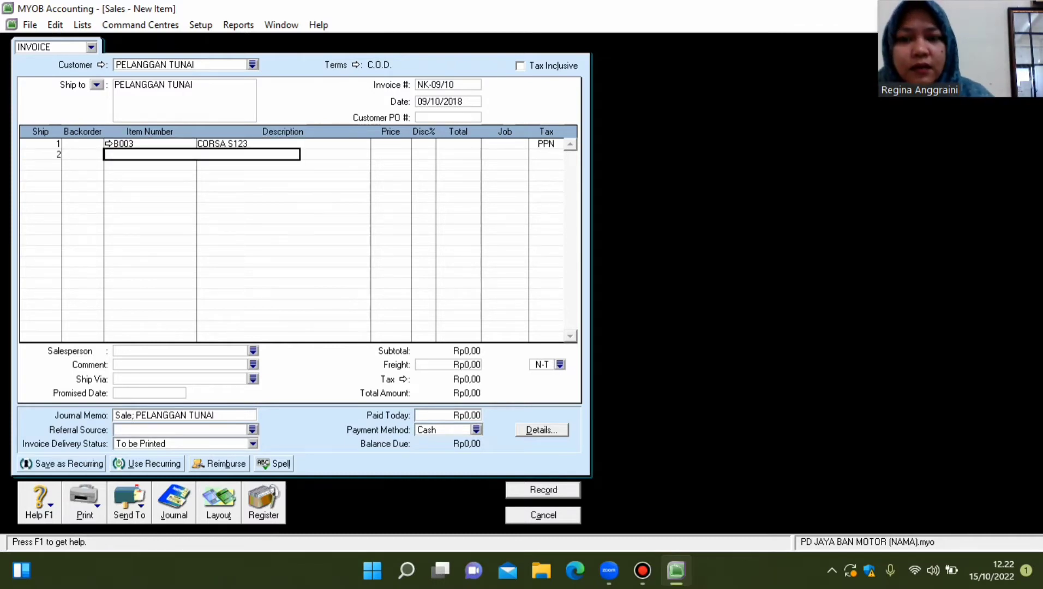
text(B005)
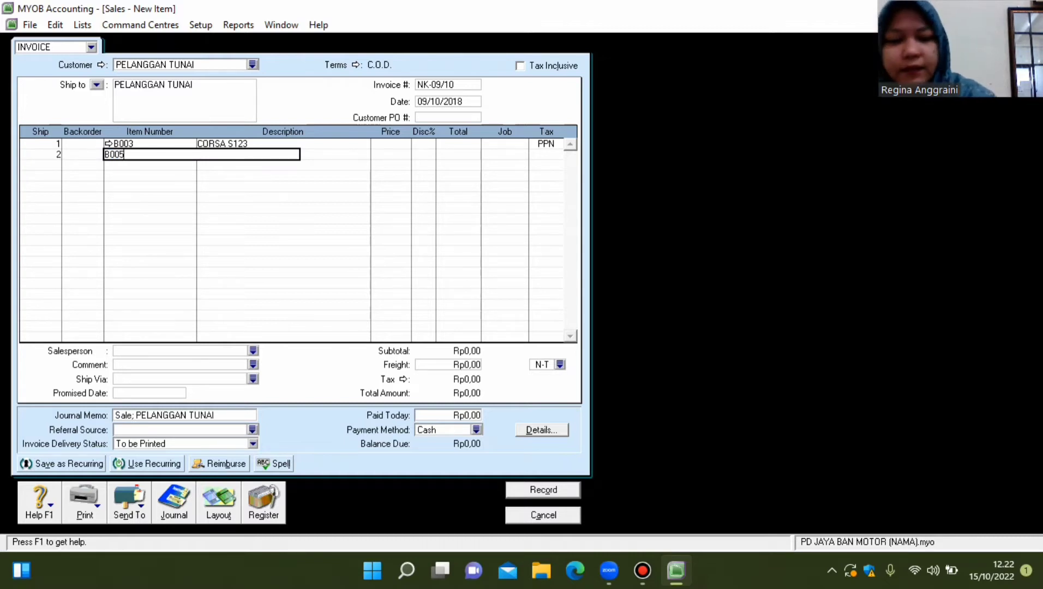
key(Return)
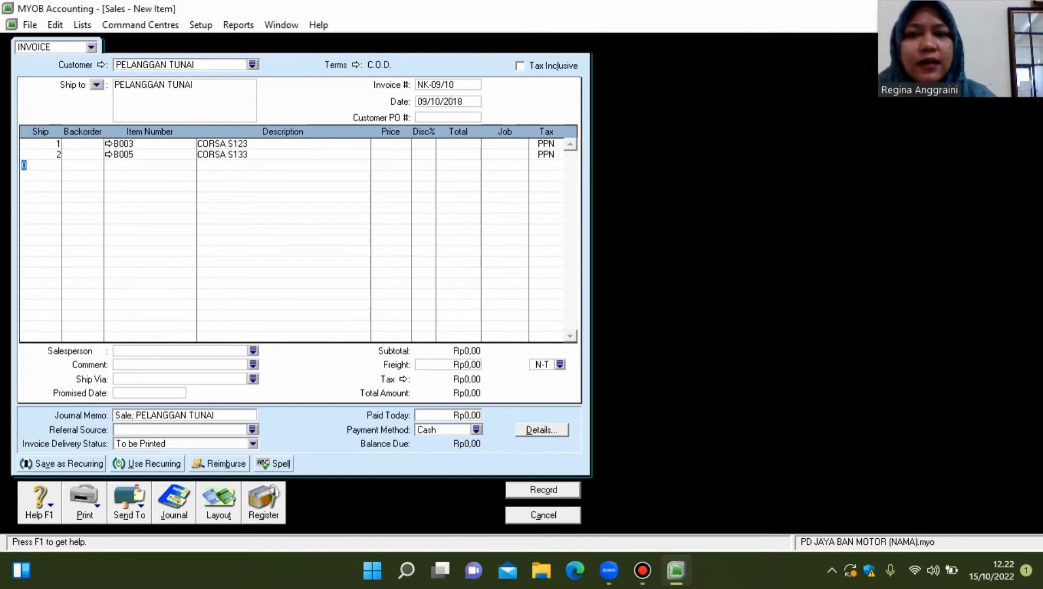
Check item B003's linked accounts and change item B005's income account for tracking sales to 4-1100 SALES REVENUE.
click(108, 144)
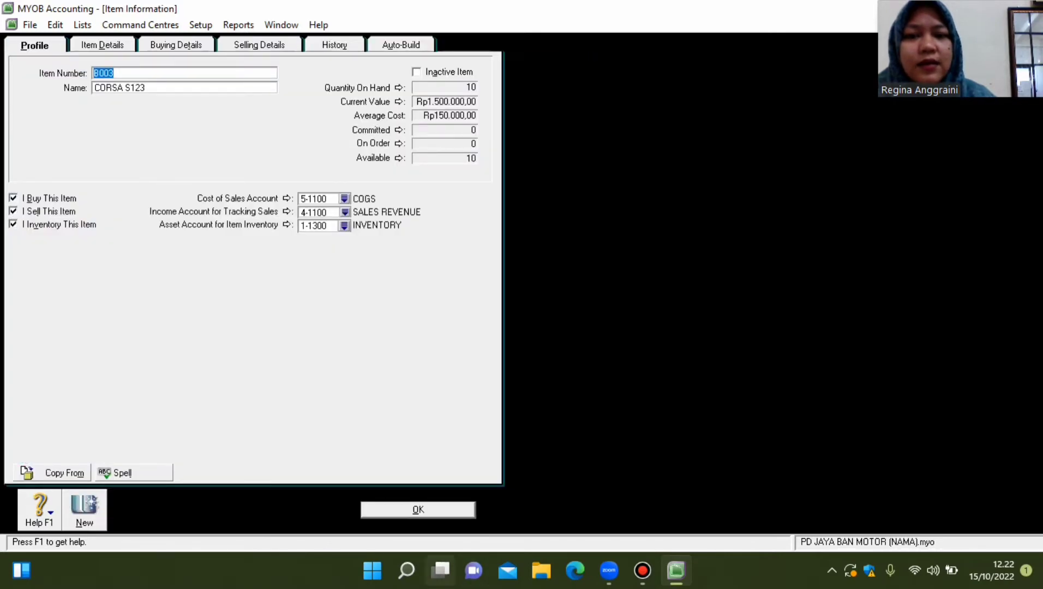
click(418, 510)
click(108, 154)
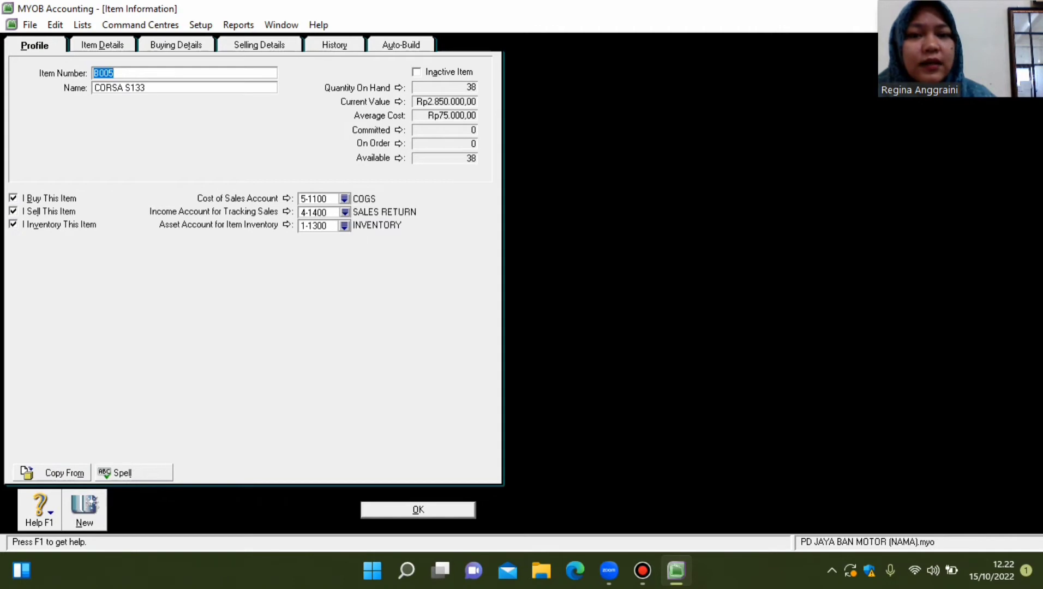
click(344, 212)
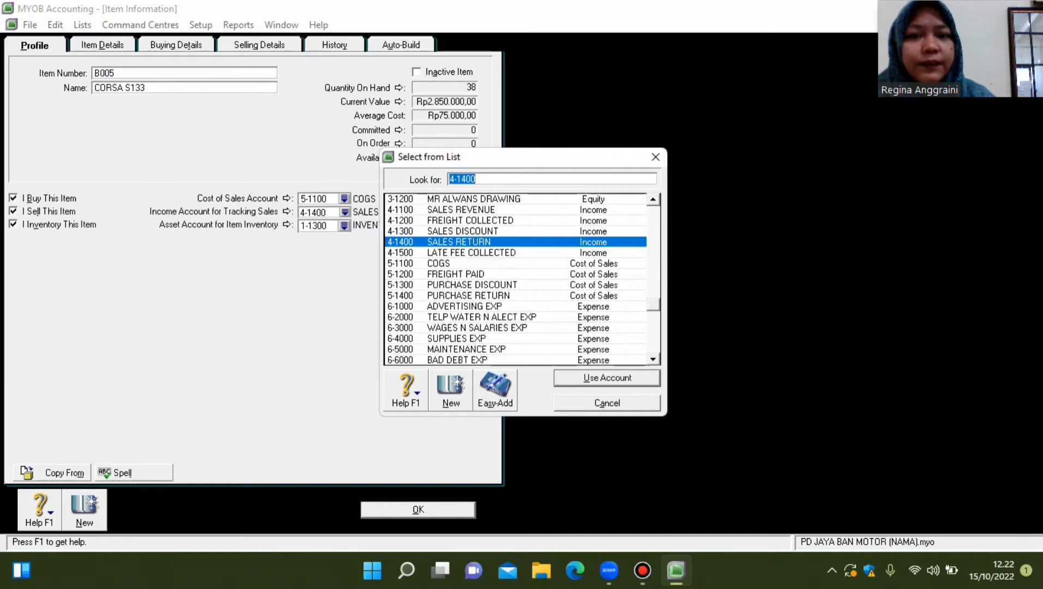
click(461, 209)
key(Return)
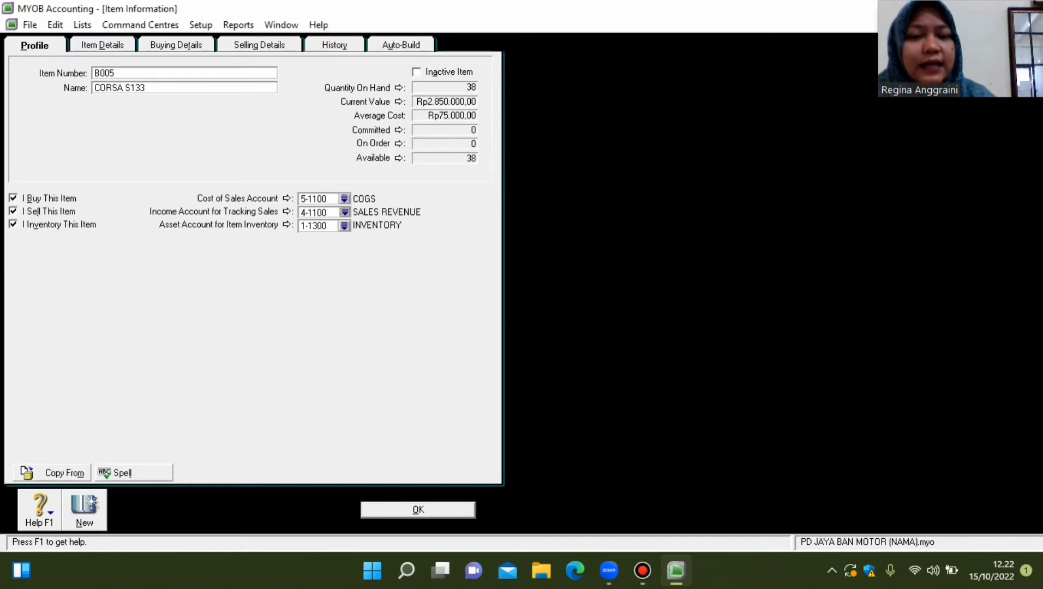
click(417, 509)
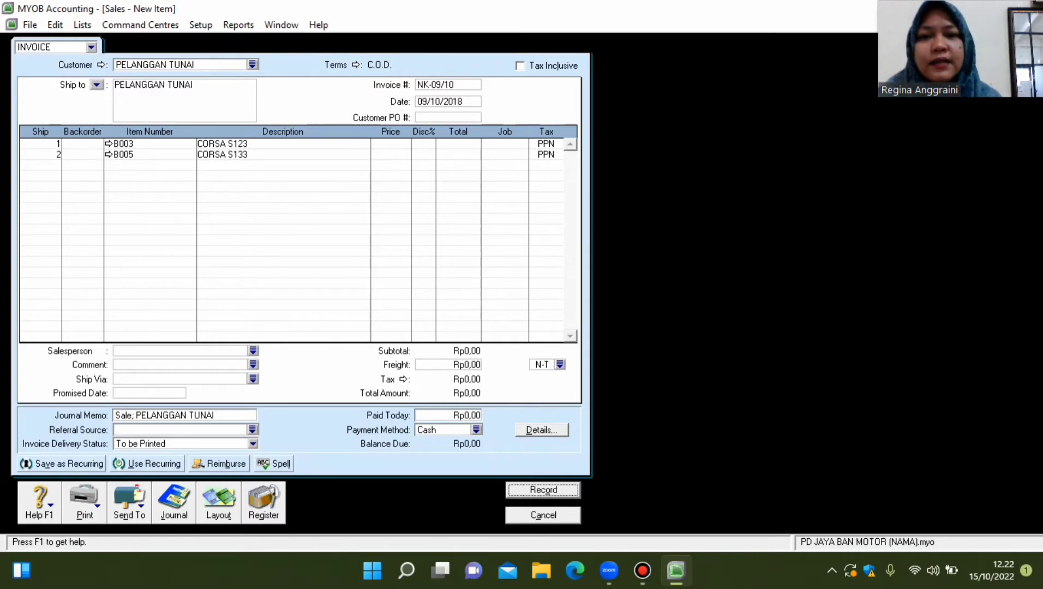
Set the unit price of item B003 to 200000 and of item B005 to 100000 on the sales invoice.
click(385, 143)
text(2)
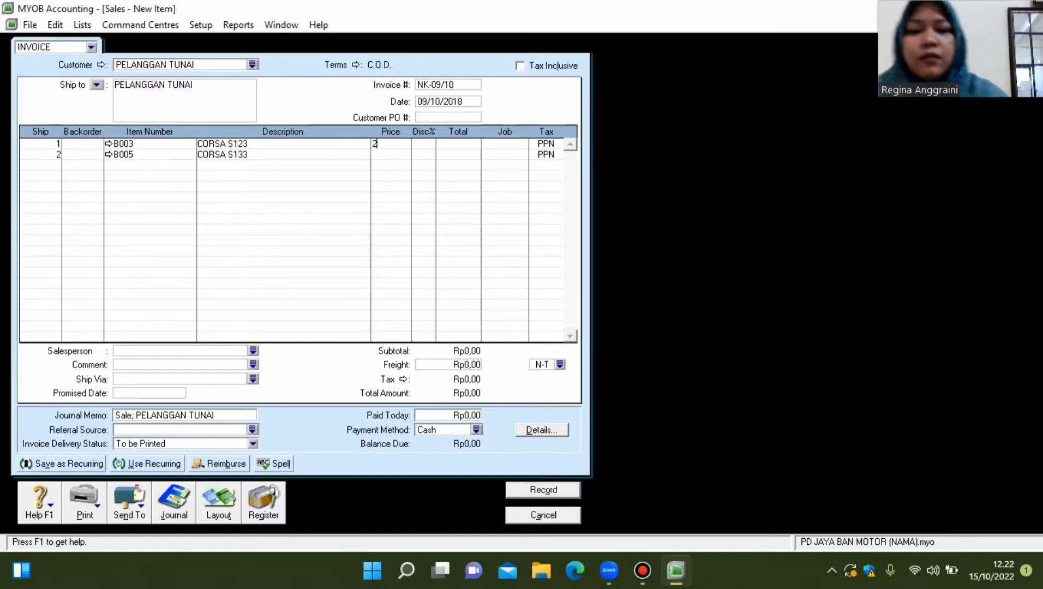
text(00000)
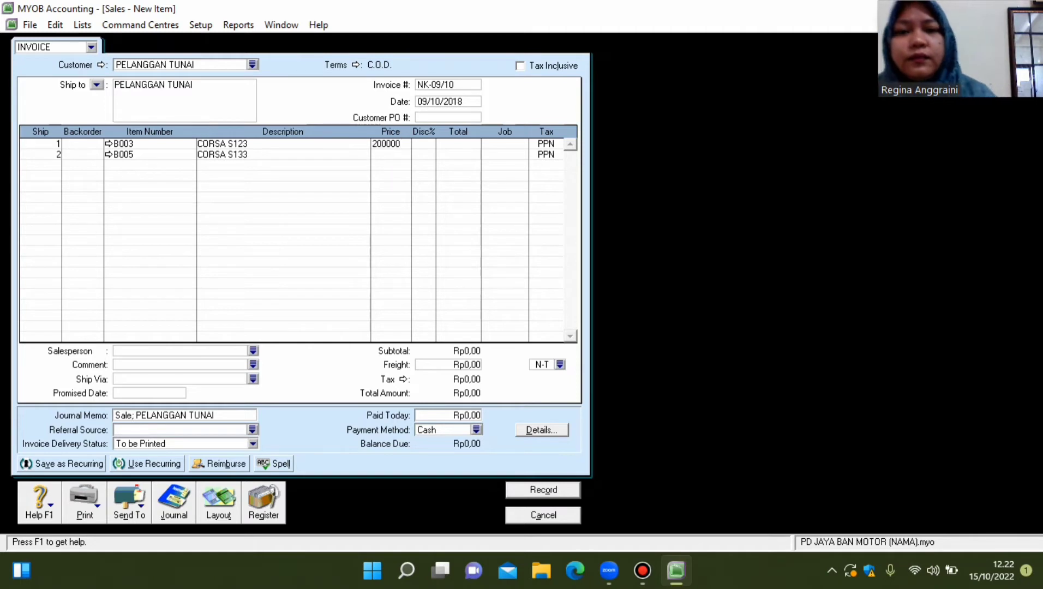
click(386, 154)
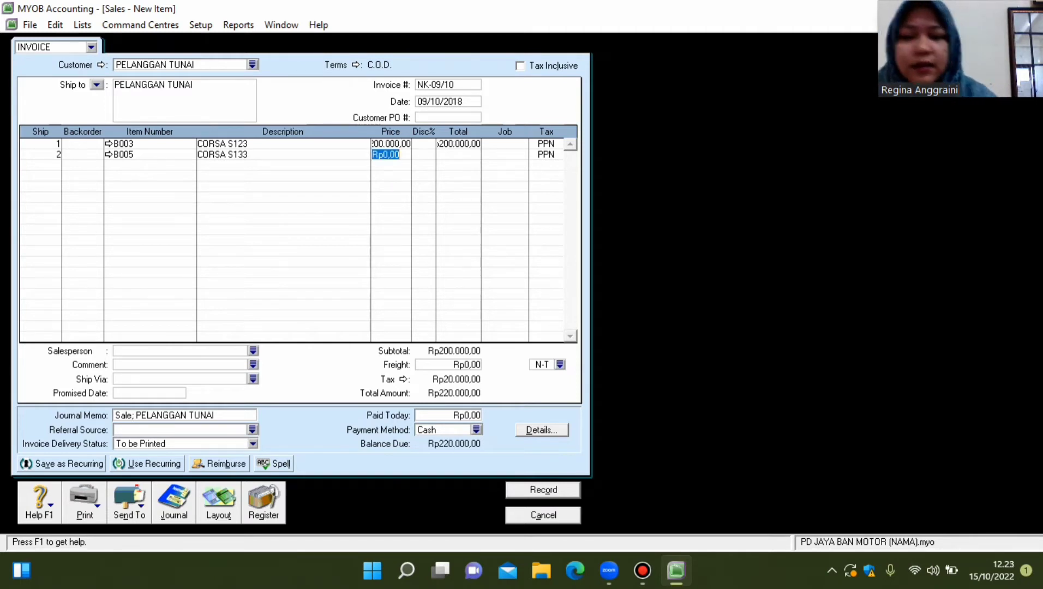
text(200000)
key(Return)
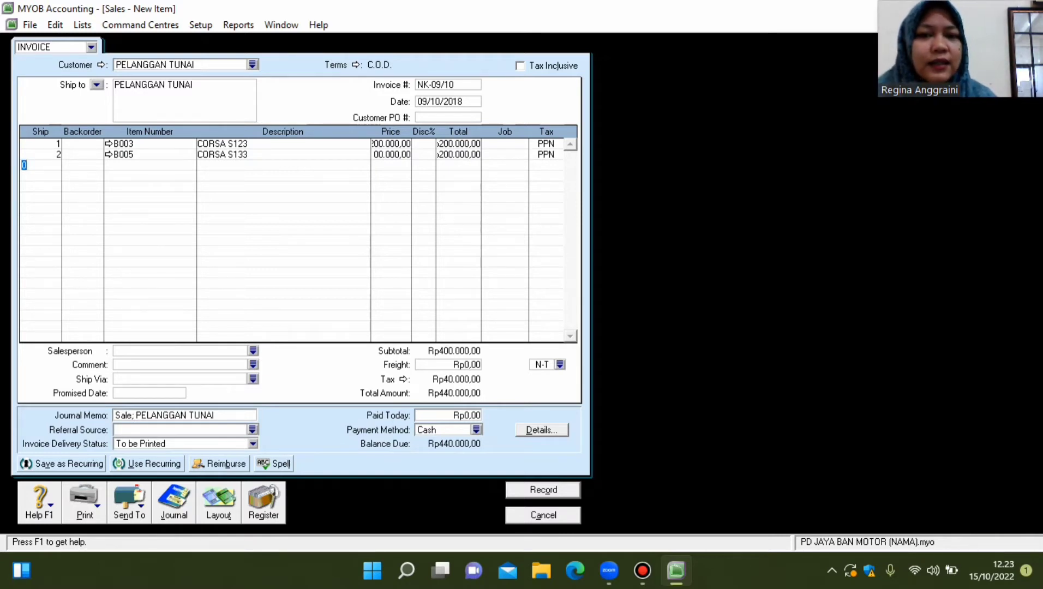
Enter 440000 as the amount paid today on invoice NK-09/10.
click(466, 415)
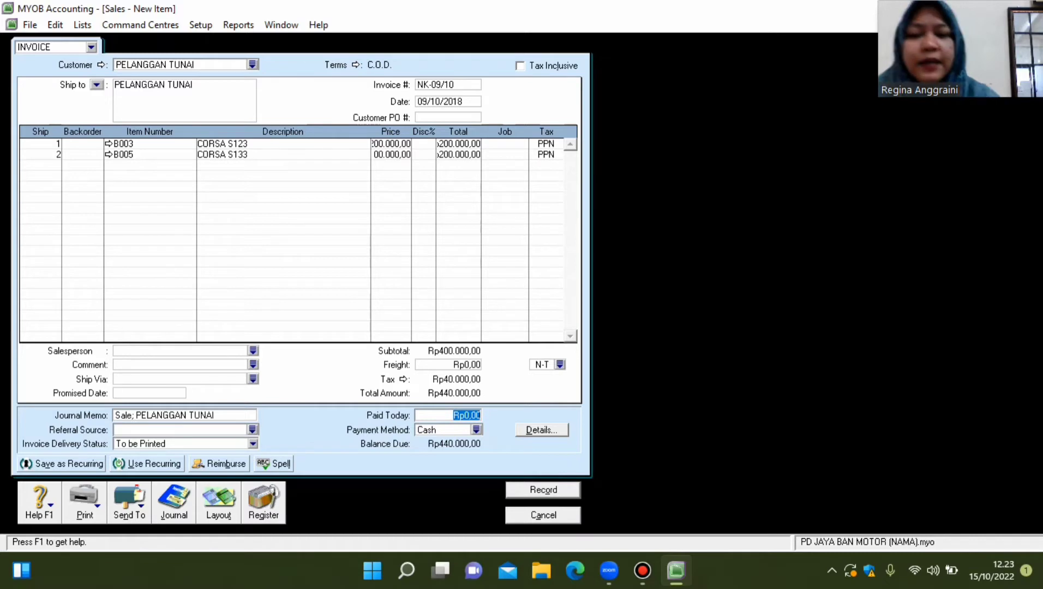
text(440000)
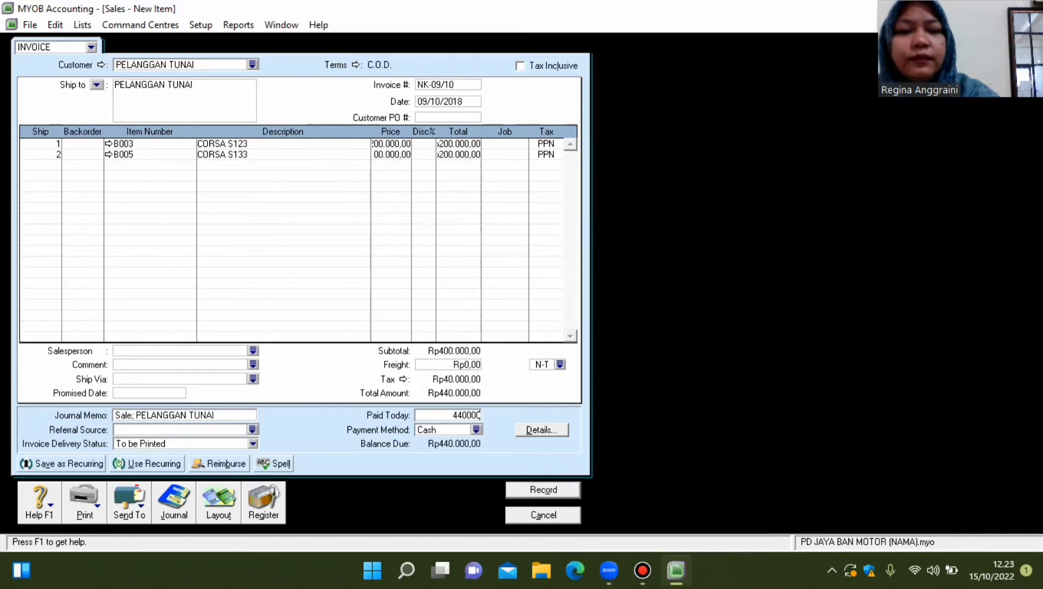
key(Tab)
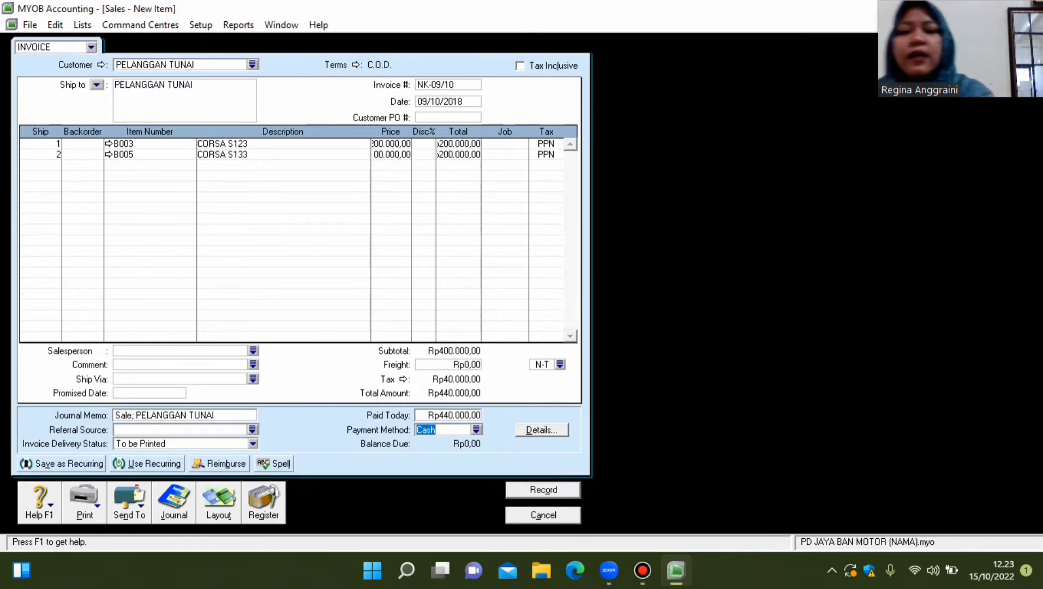
Review the invoice's journal recap, then record the cash sale and return to the command centre.
key(ctrl+r)
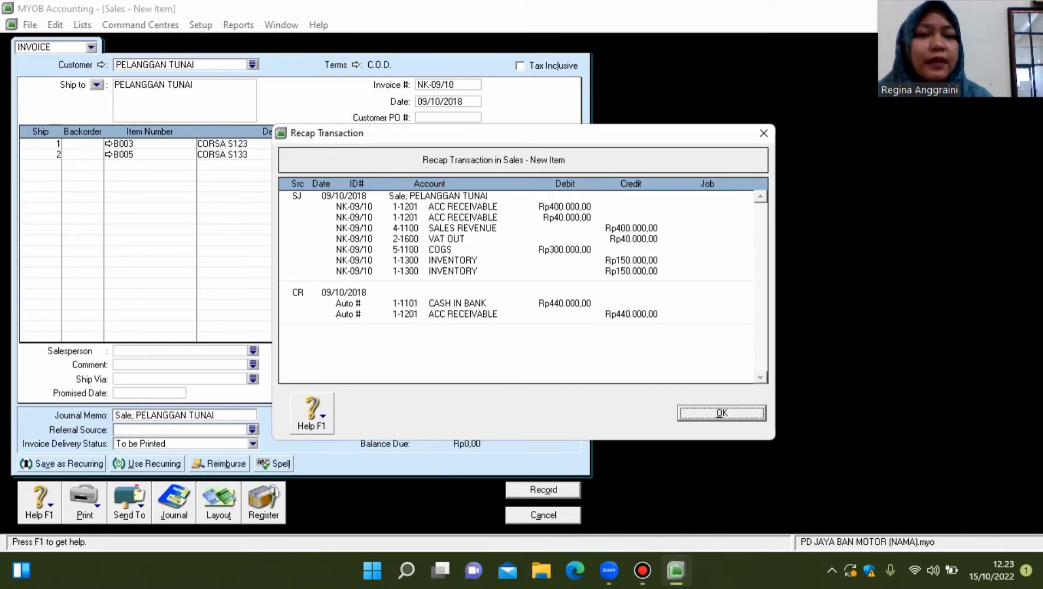
key(Return)
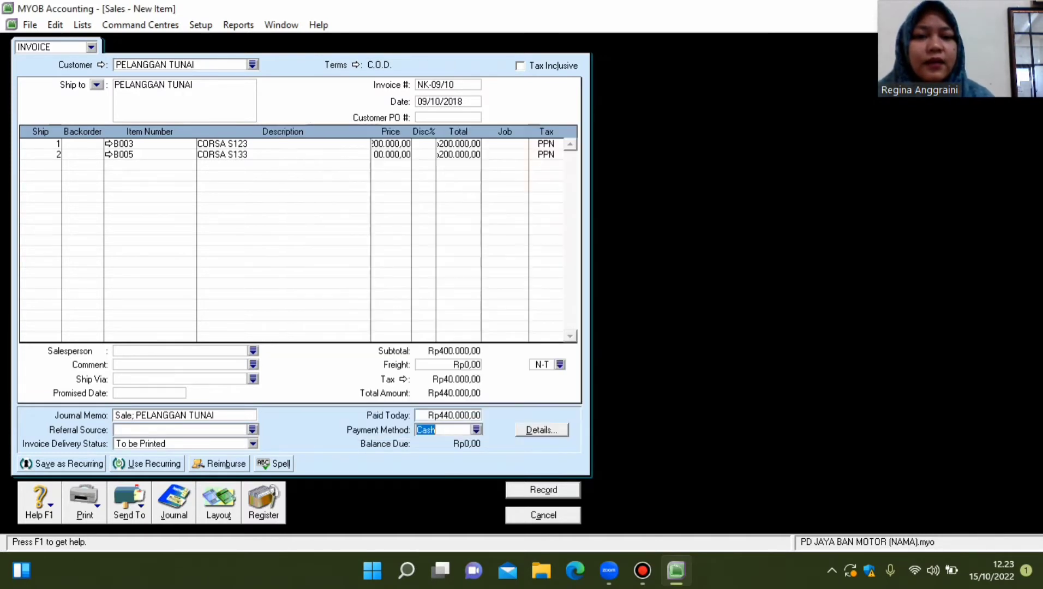
key(Return)
key(Escape)
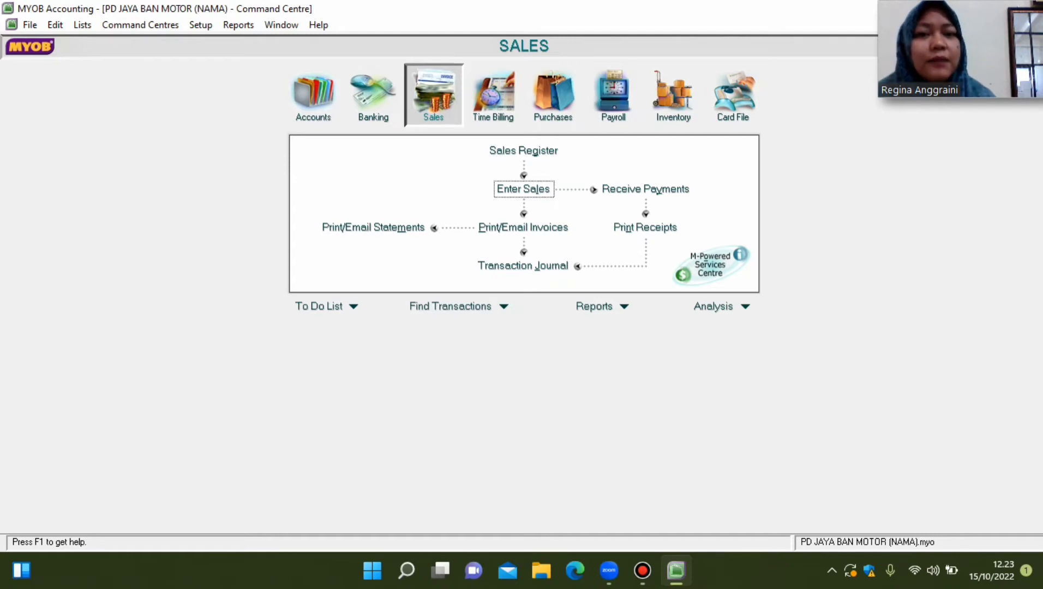
Start a new purchase bill with tax-exclusive pricing and the Item layout.
click(553, 96)
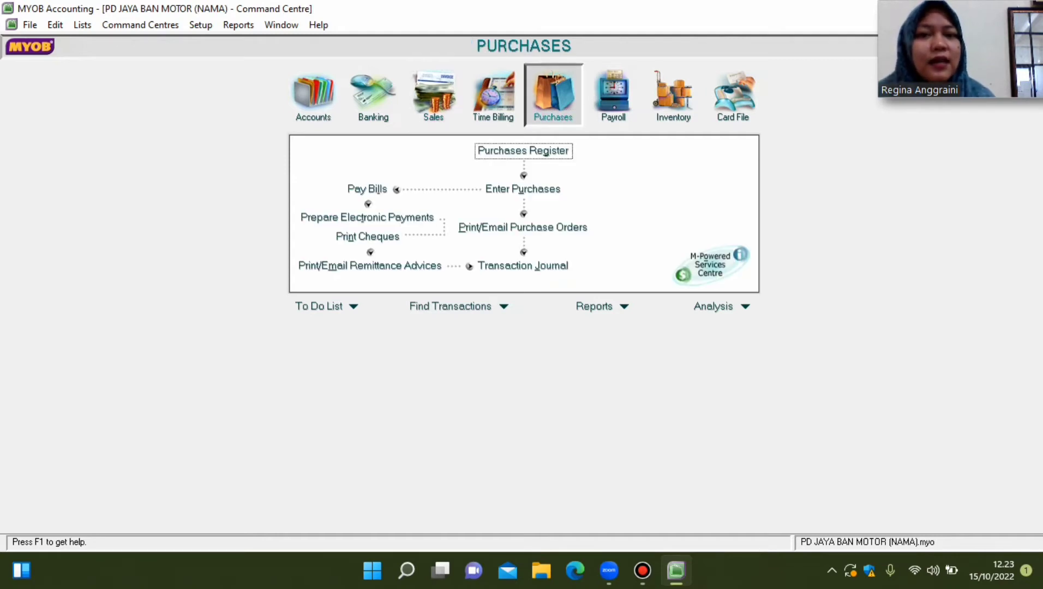
click(523, 190)
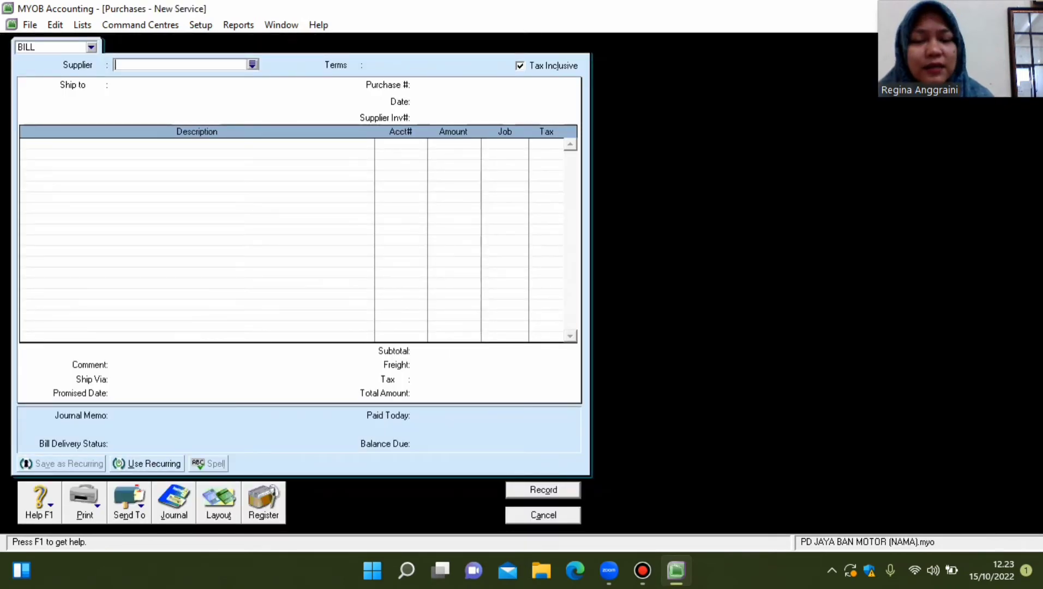
click(520, 66)
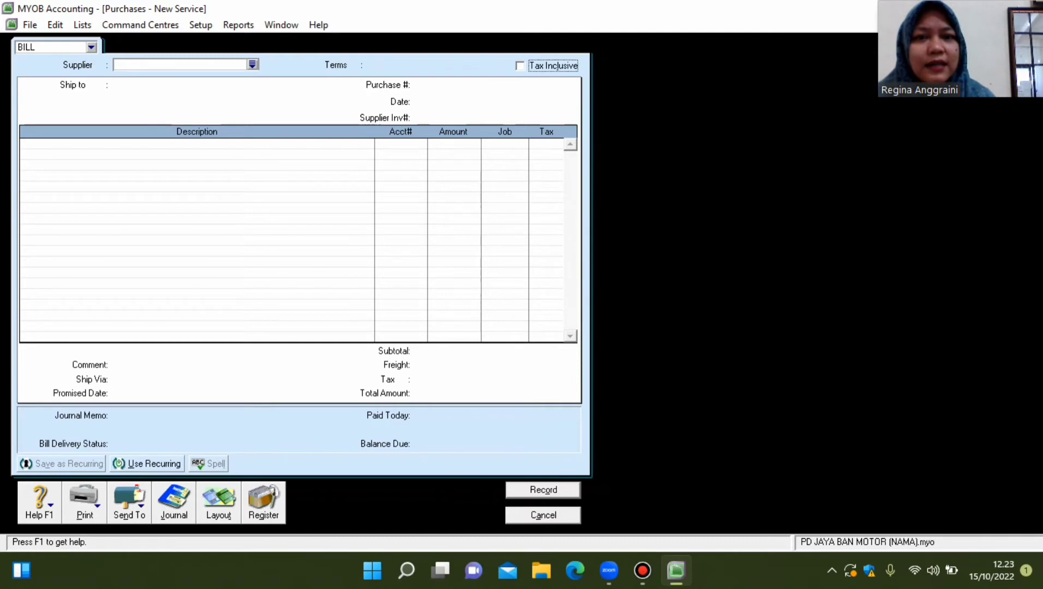
key(alt+t)
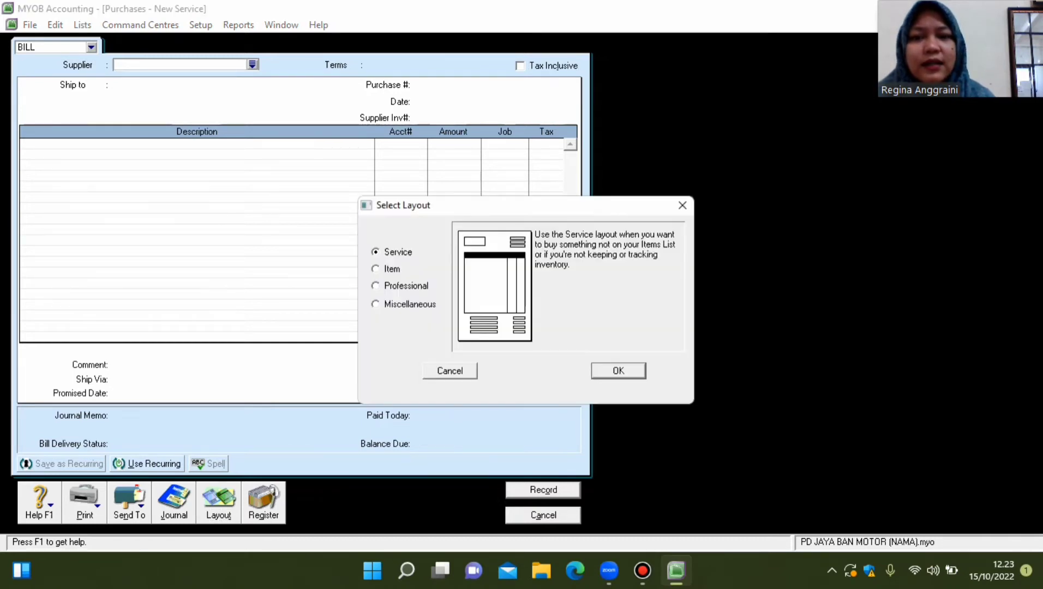
click(375, 268)
key(Return)
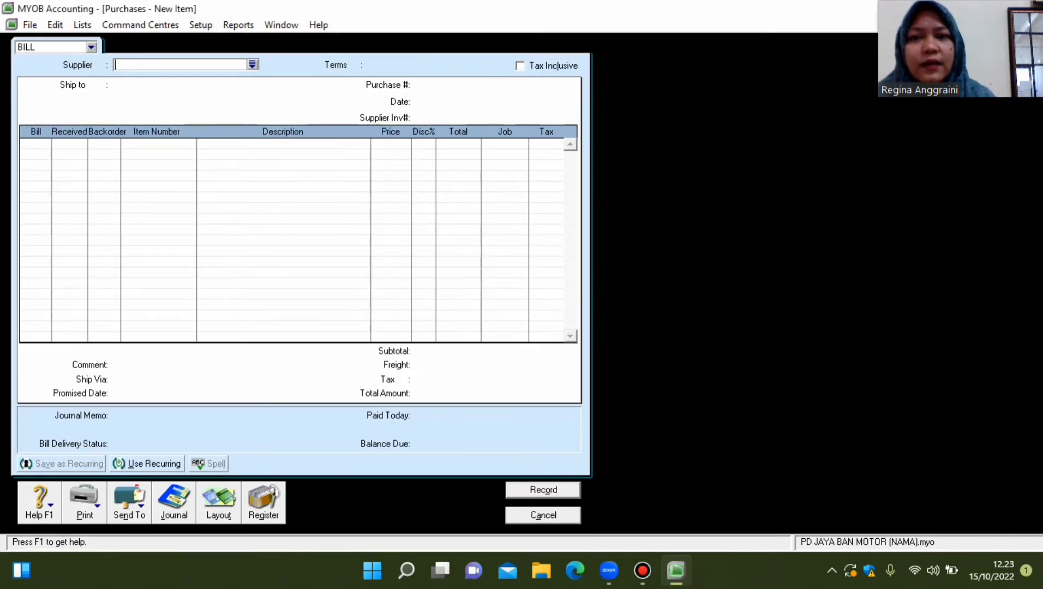
Choose BINTANG GEMILANG as the bill's supplier and enter purchase number FR-10/10.
key(Return)
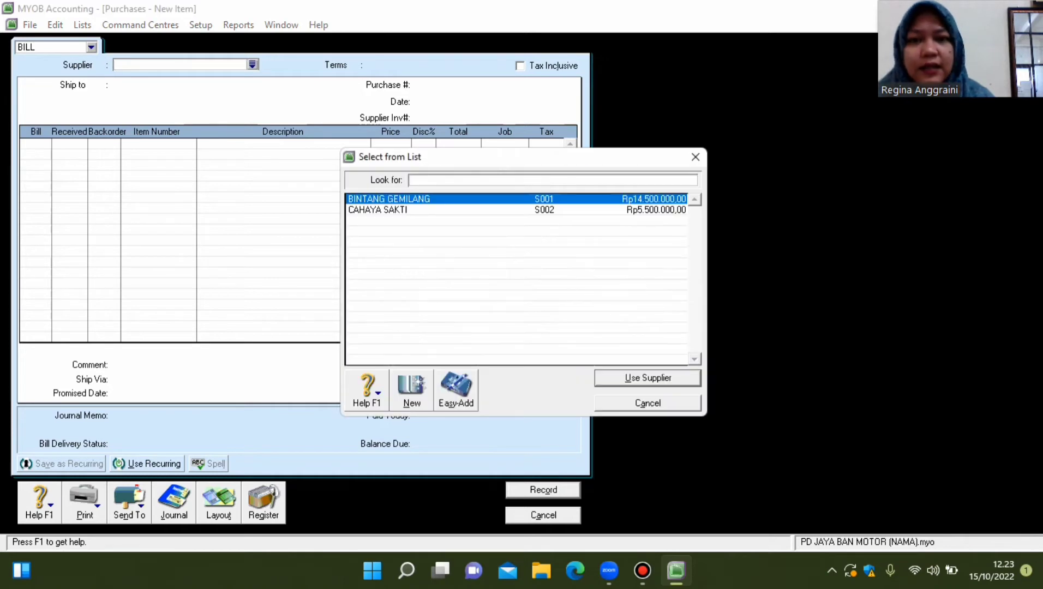
text(b)
key(Return)
key(Tab)
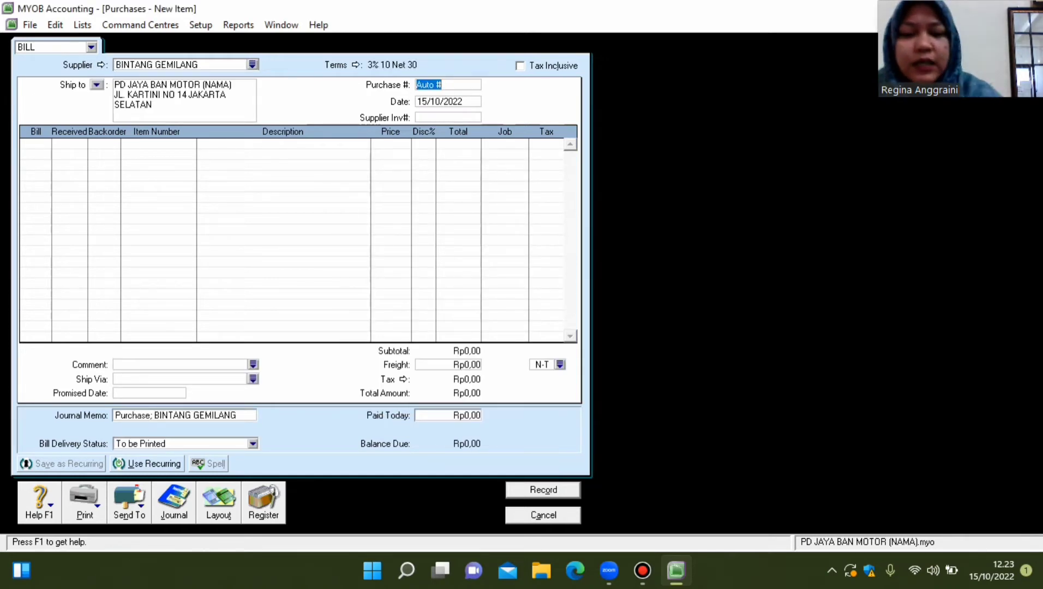
text(FR)
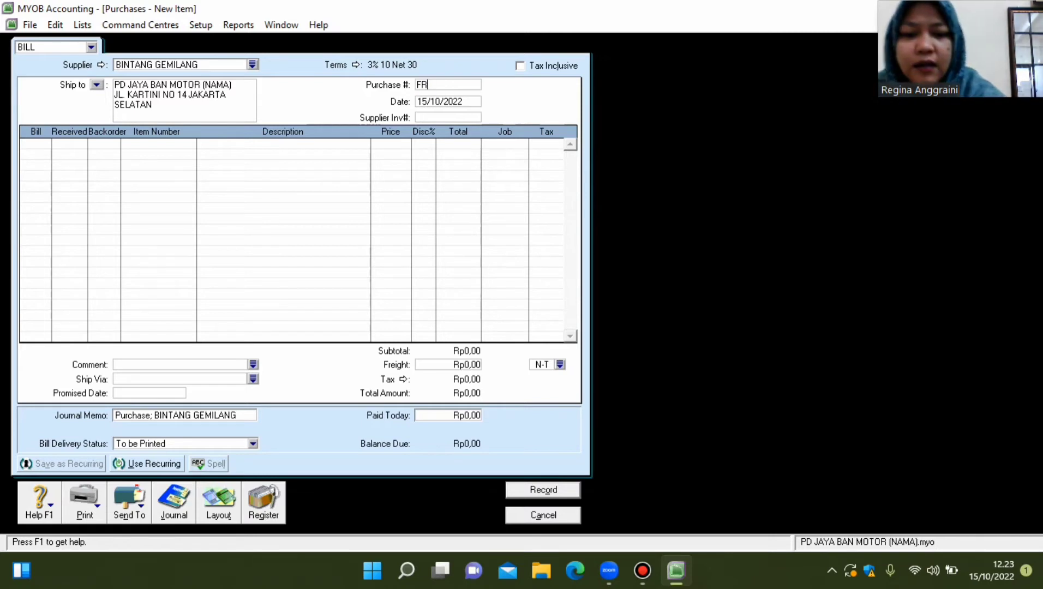
text(-10)
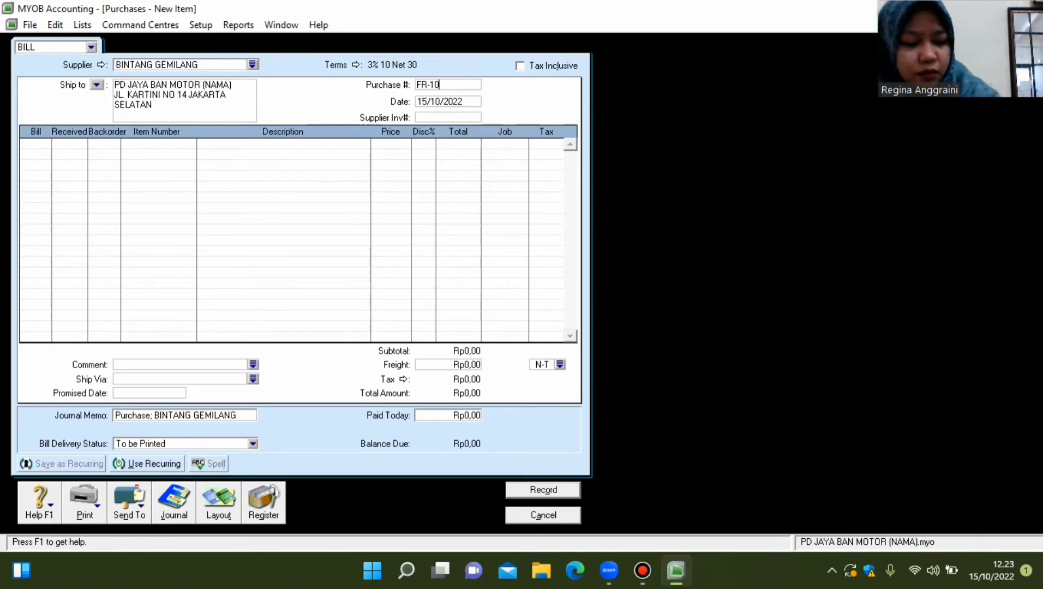
text(/10)
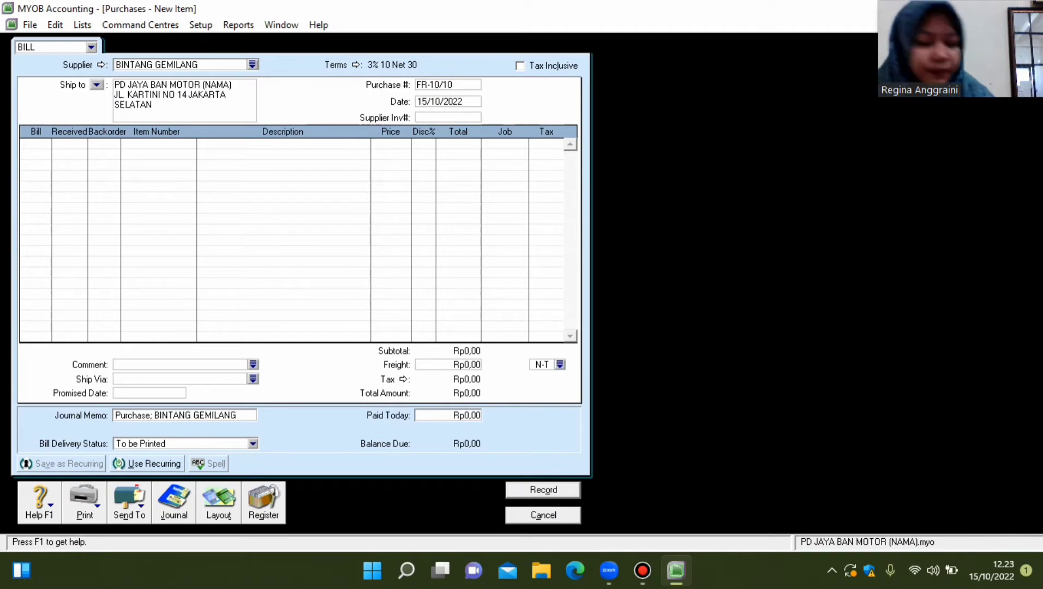
key(Tab)
Change the day of the bill's date to 10, giving 10/10/2022.
click(426, 102)
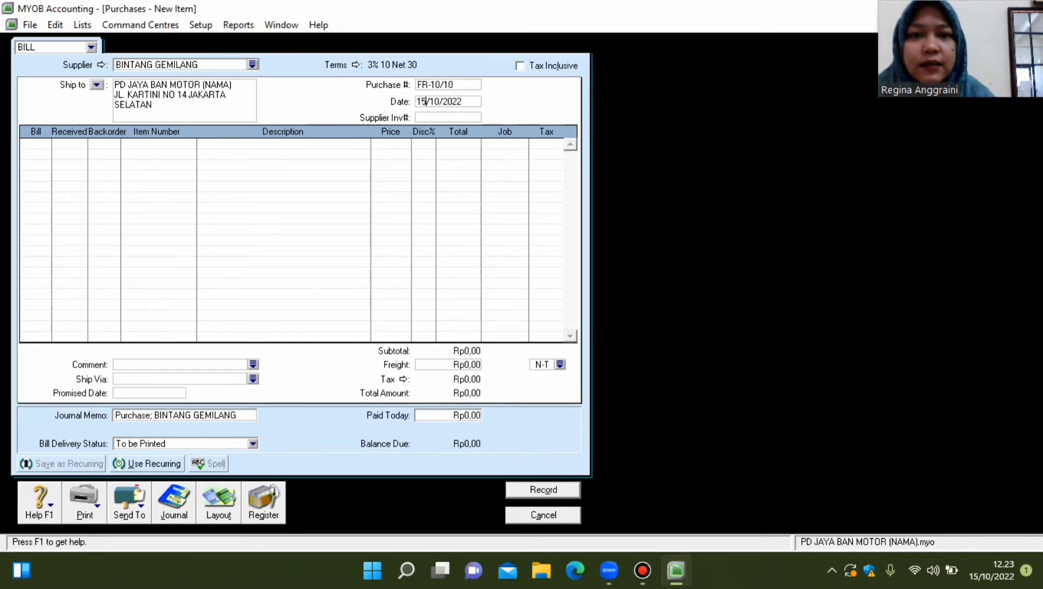
key(BackSpace)
text(0)
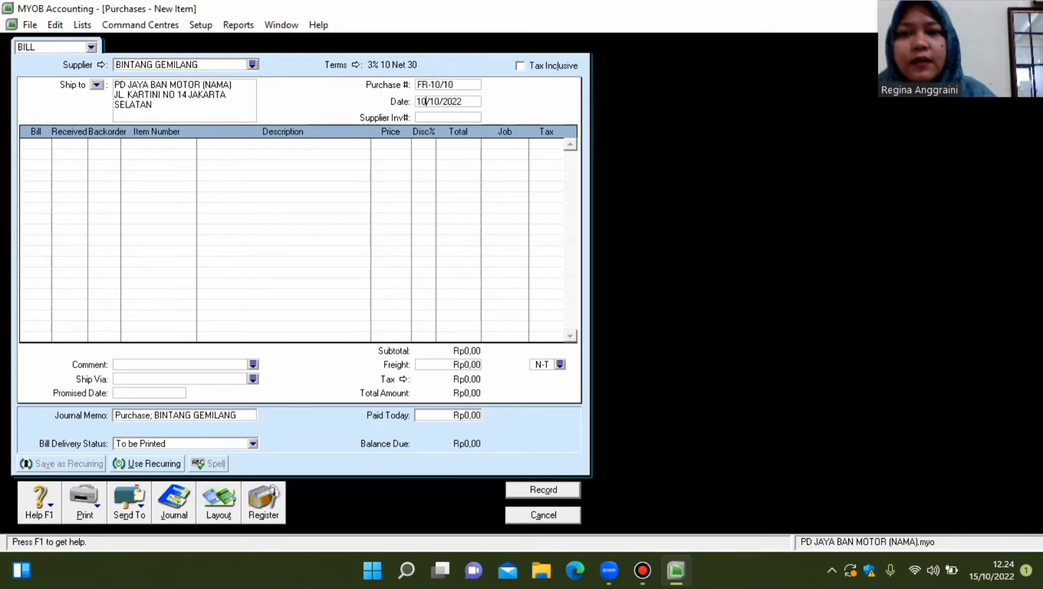
key(Tab)
Enter billed quantities of 5 on the first line and 10 on the second line of the bill.
key(Tab)
text(5)
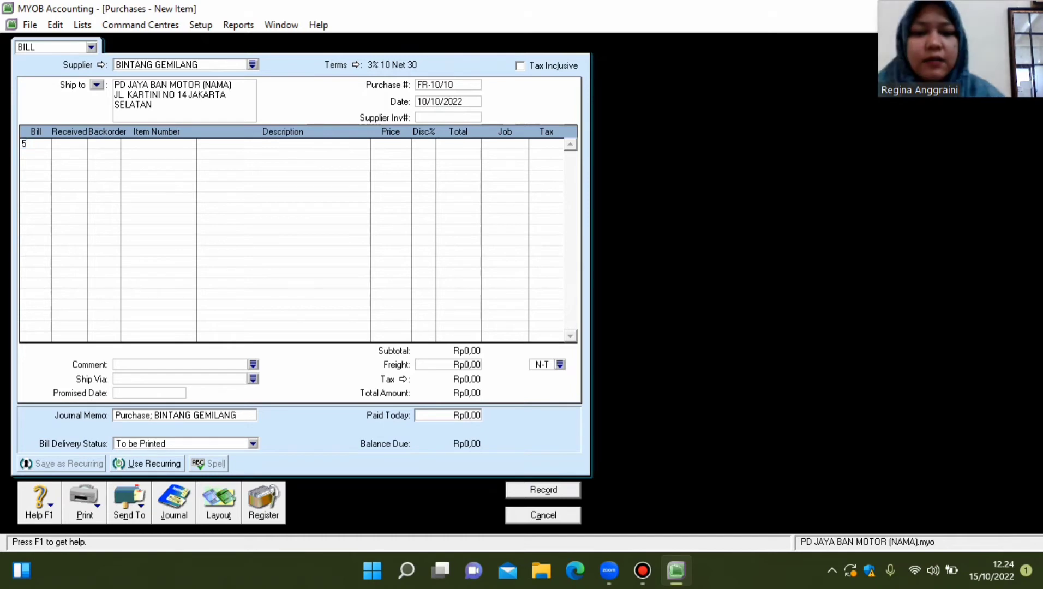
key(Down)
text(10)
key(Down)
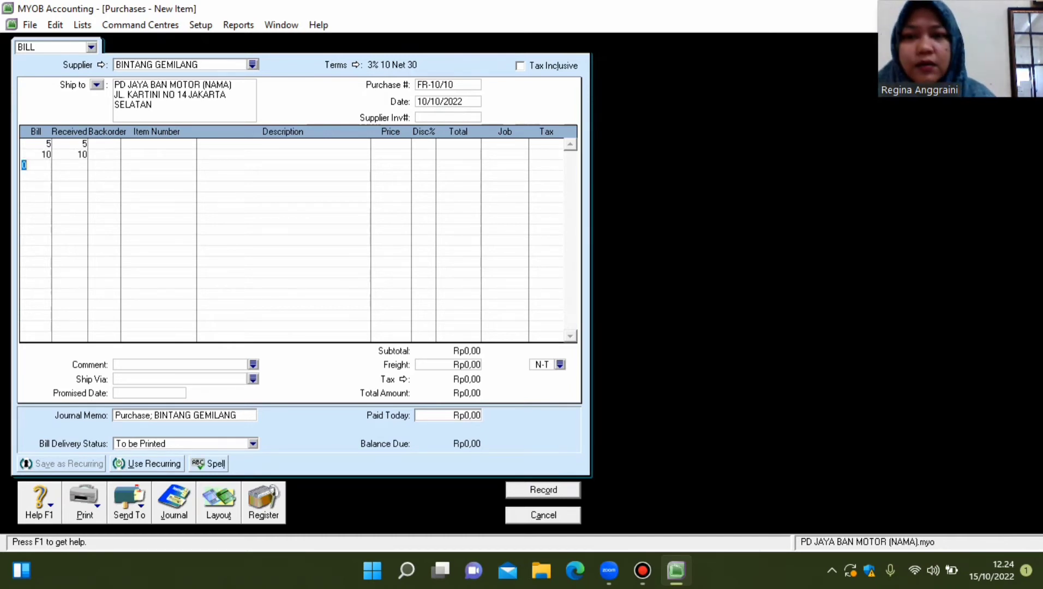
Assign item B001 to the first line of the bill and item B005 to the second.
click(155, 143)
text(B001)
key(Return)
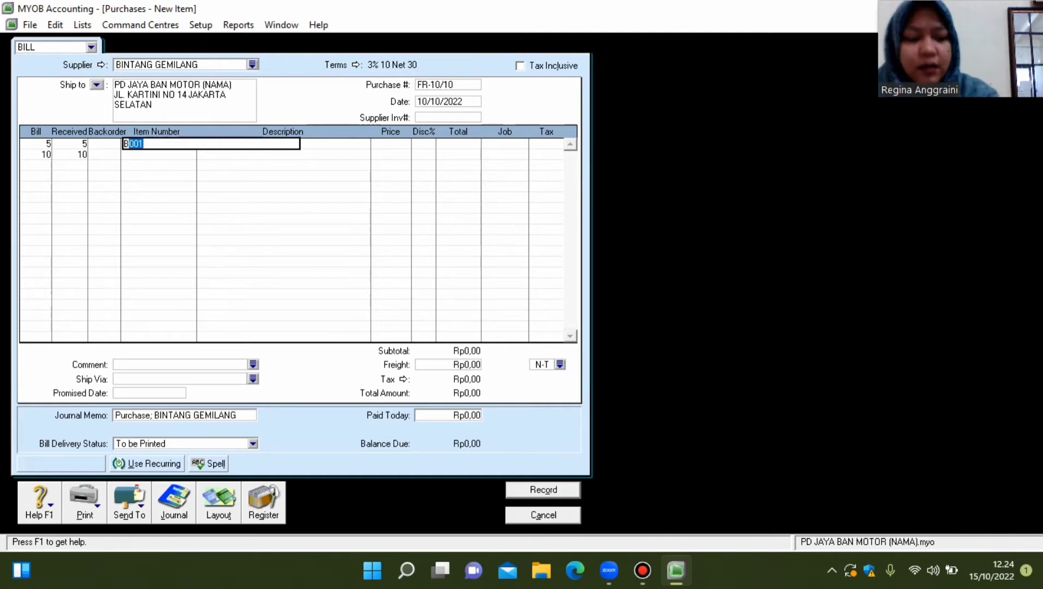
click(155, 155)
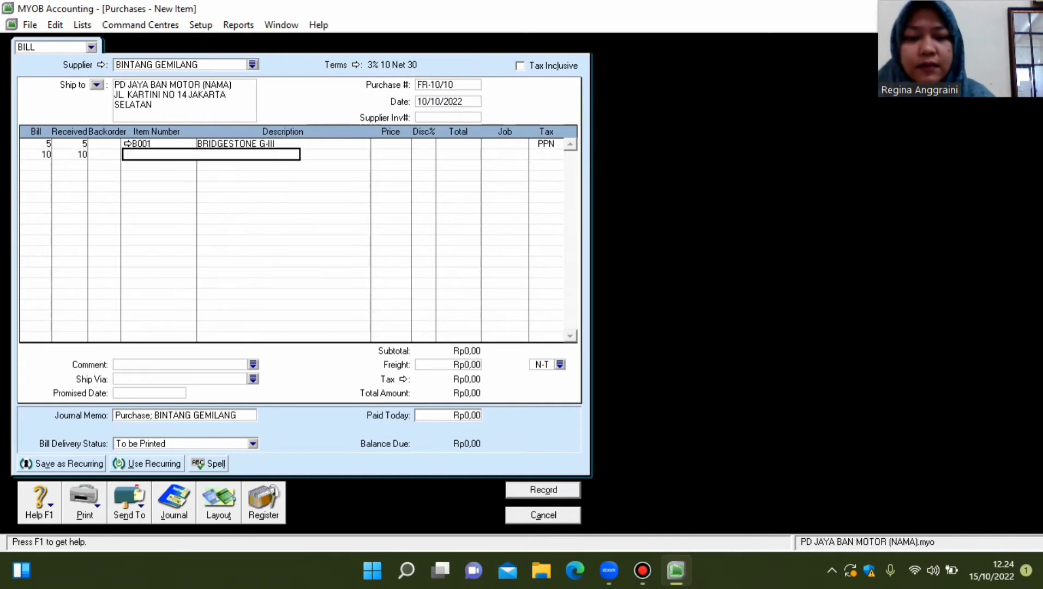
text(B)
text(005)
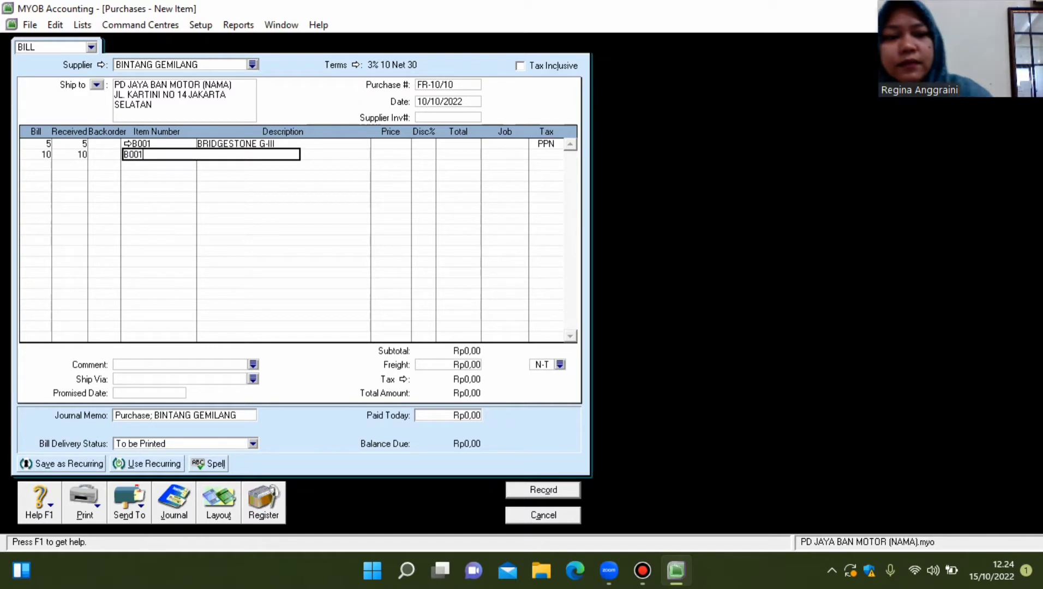
key(Return)
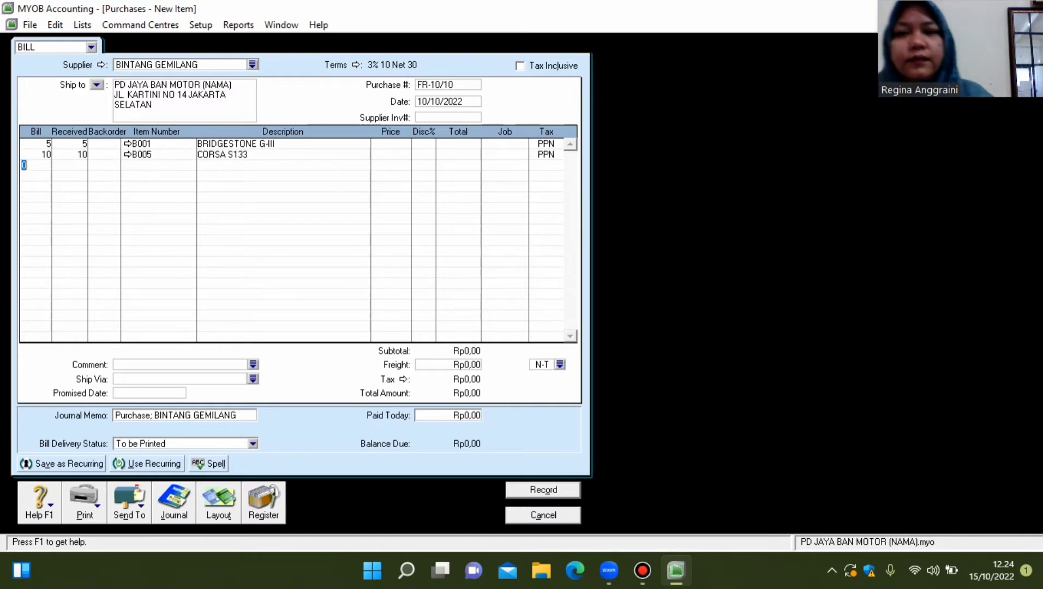
Check the linked cost of sales, income and inventory accounts of items B001 and B005.
click(127, 143)
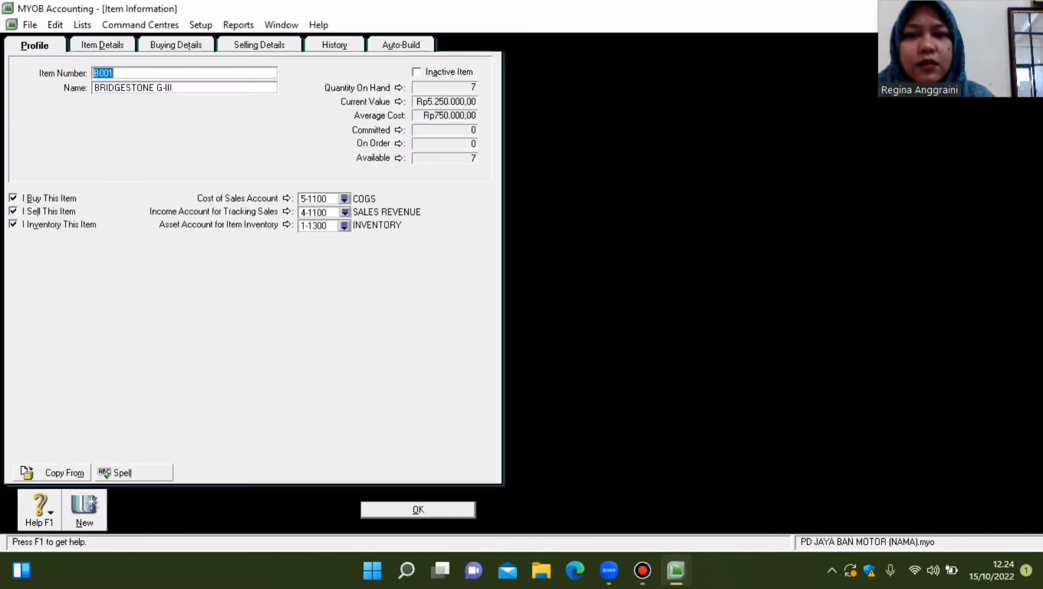
click(418, 509)
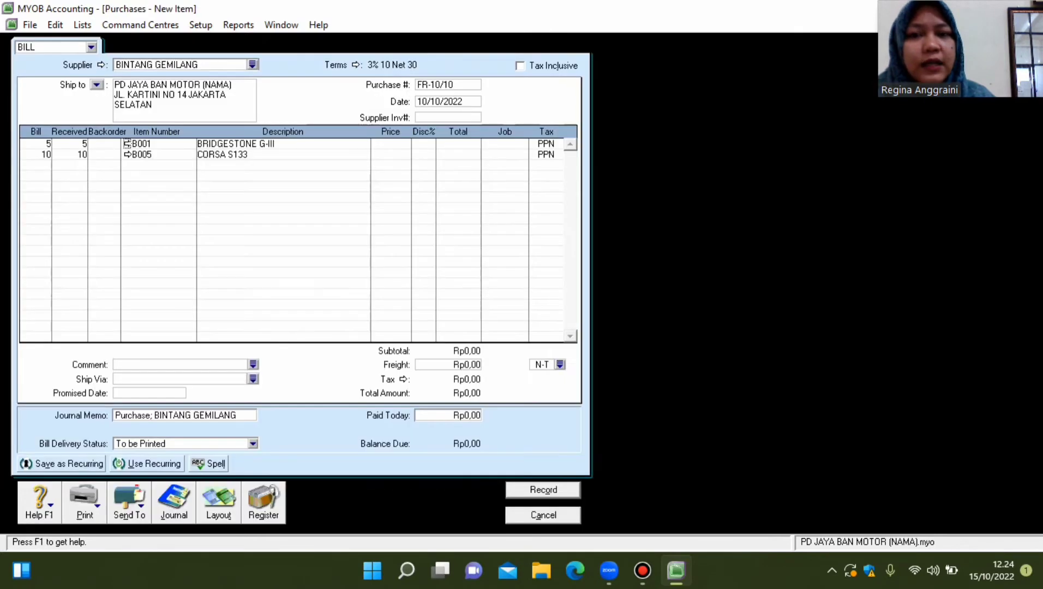
click(127, 154)
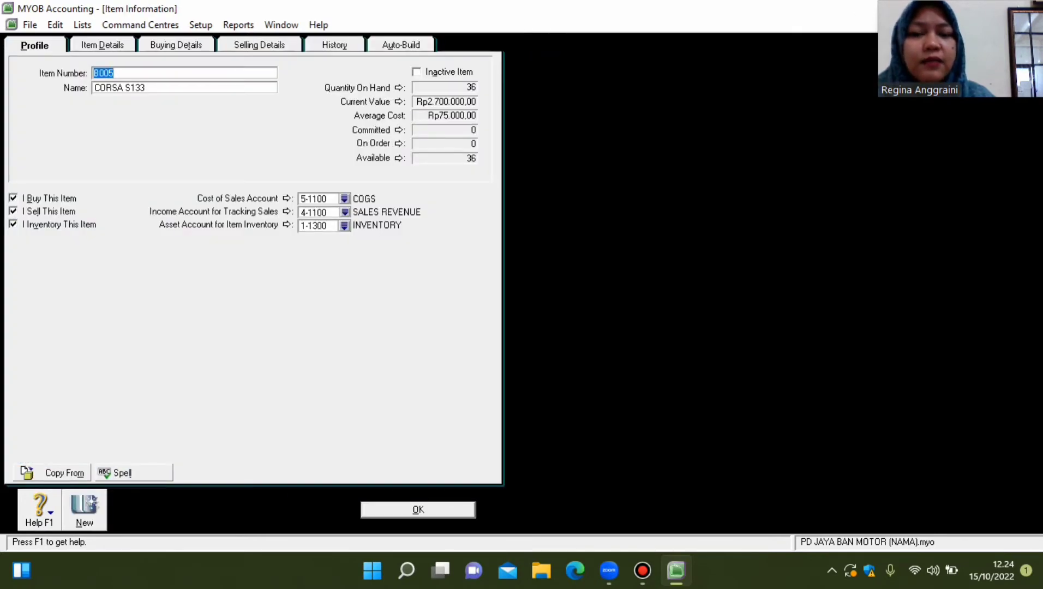
key(Return)
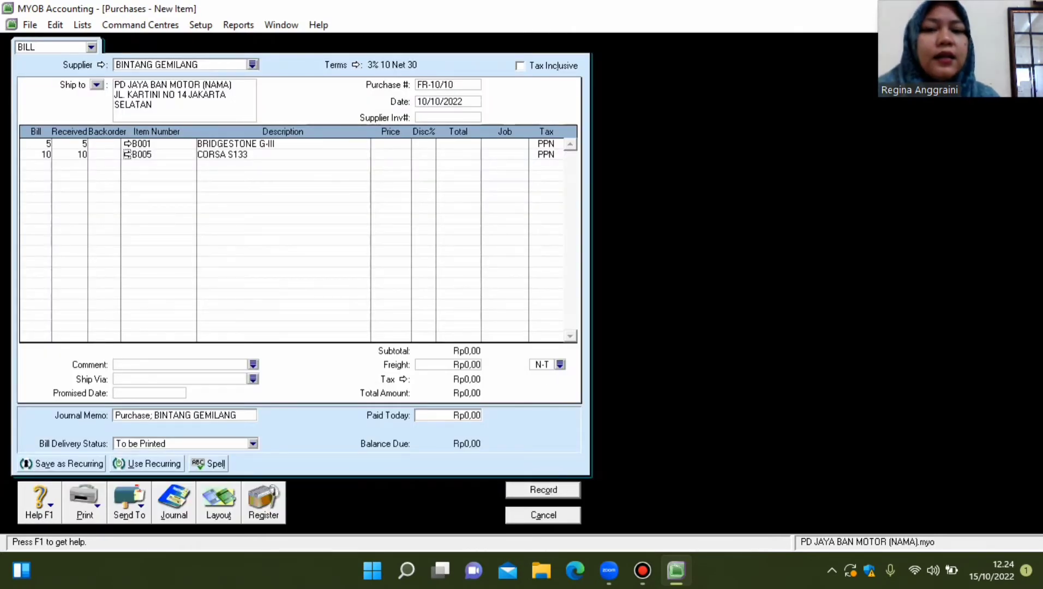
Enter unit prices of 750000 for item B001 and 75000 for item B005 on the bill.
click(385, 144)
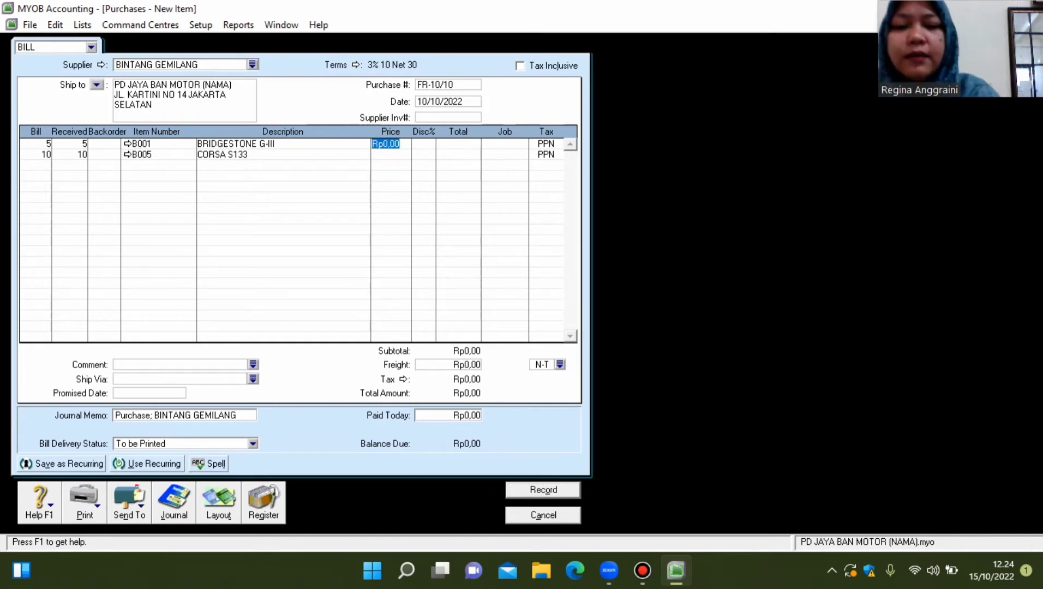
text(750000)
key(Return)
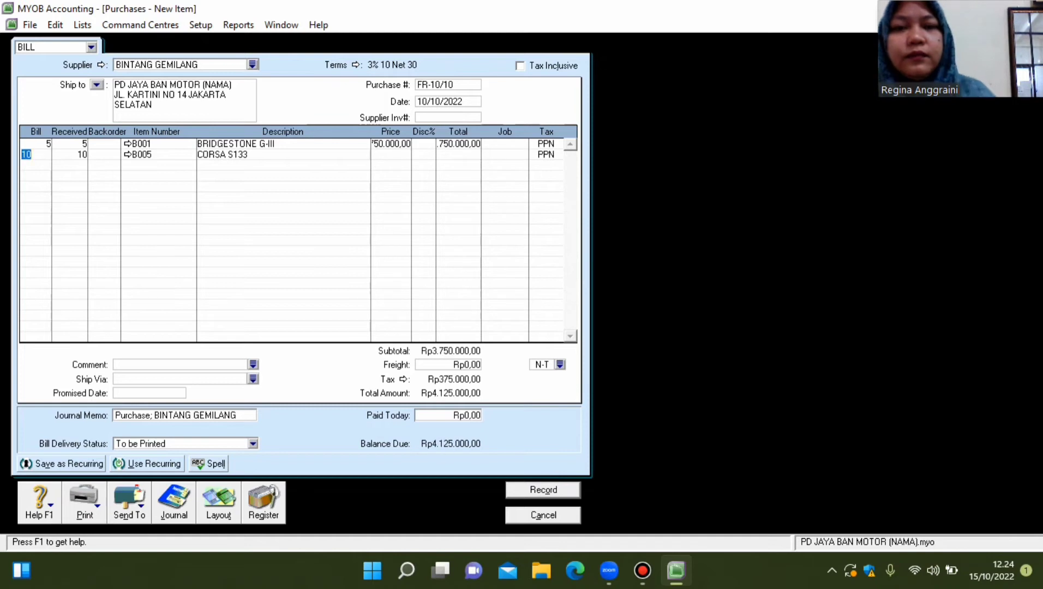
click(385, 155)
text(375000)
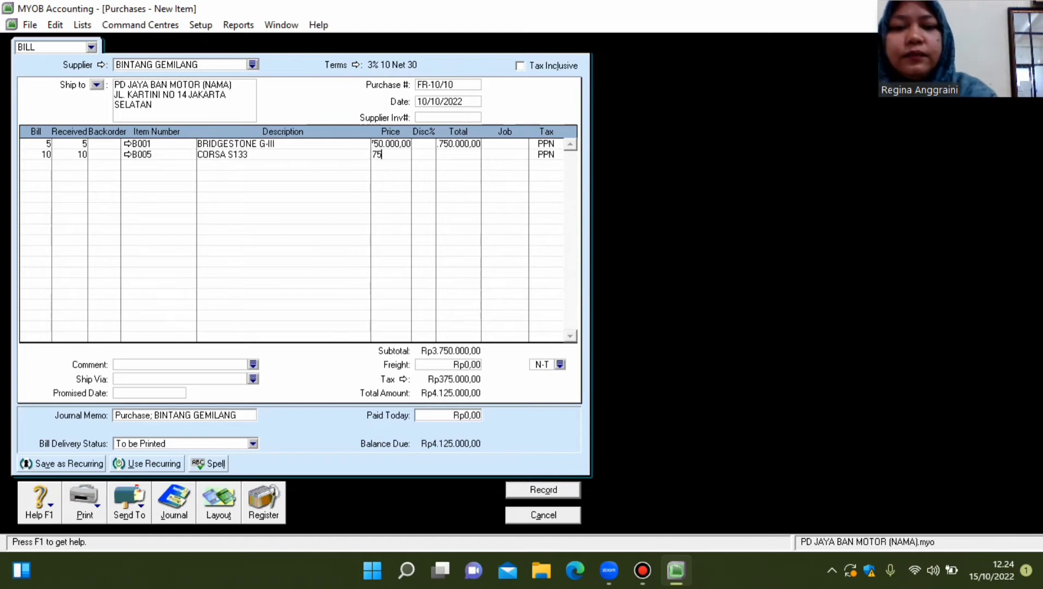
key(Return)
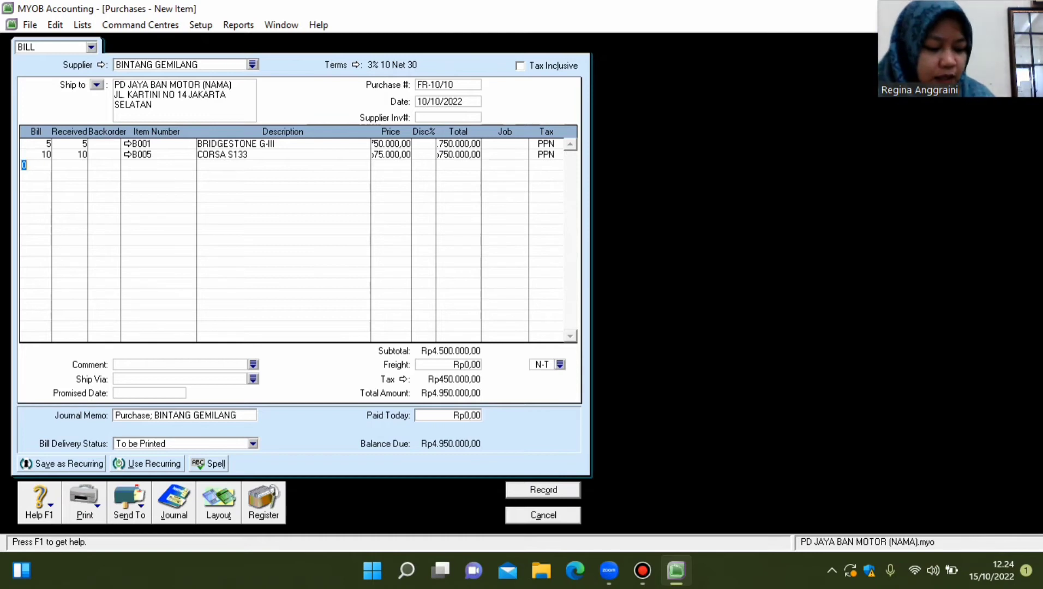
Enter freight of 50000 on the bill and review its recap transaction.
click(448, 364)
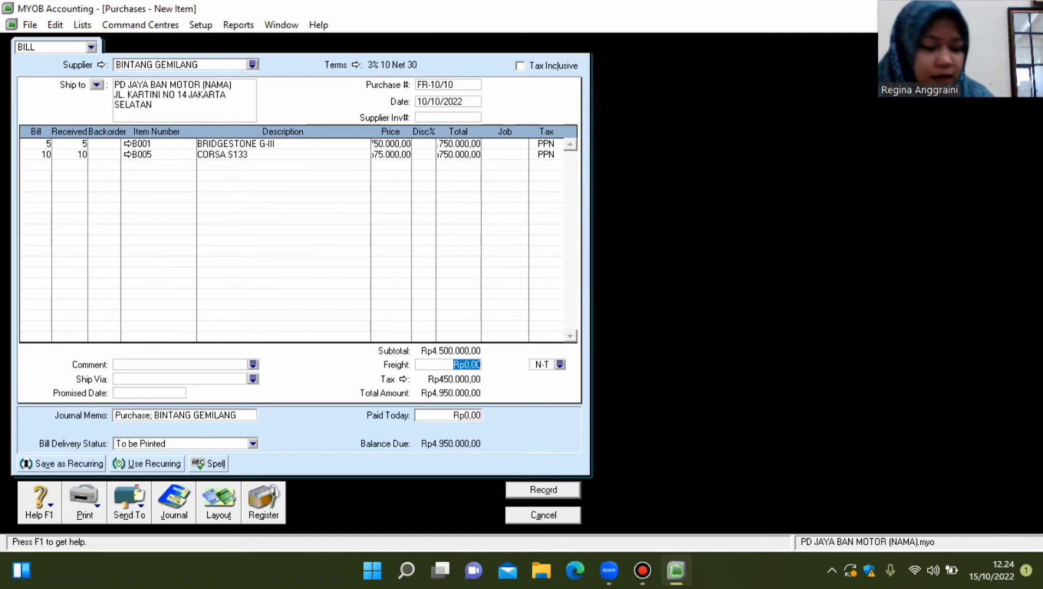
text(50000)
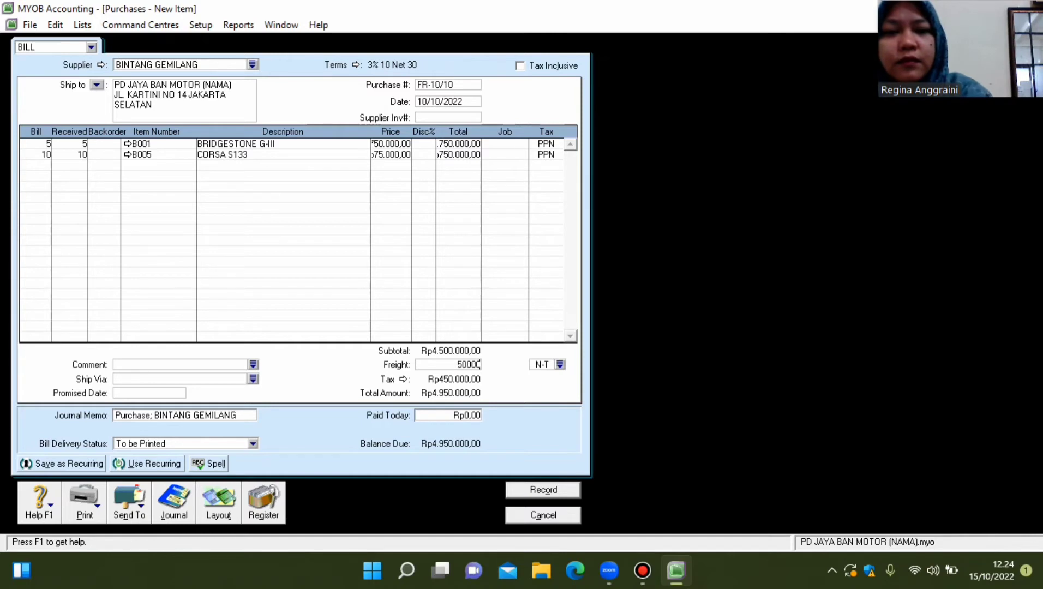
key(Tab)
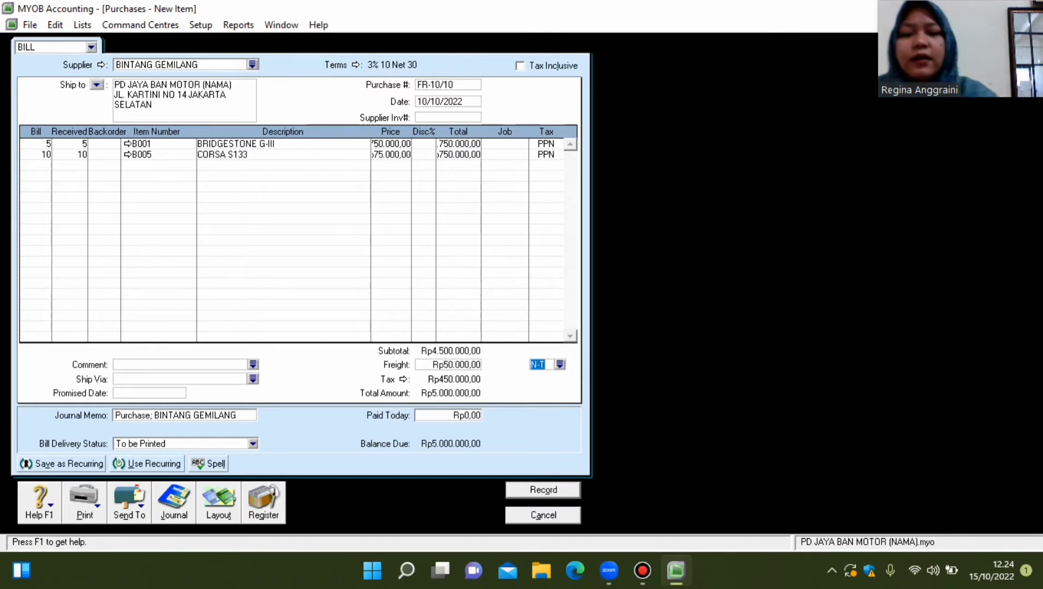
key(ctrl+r)
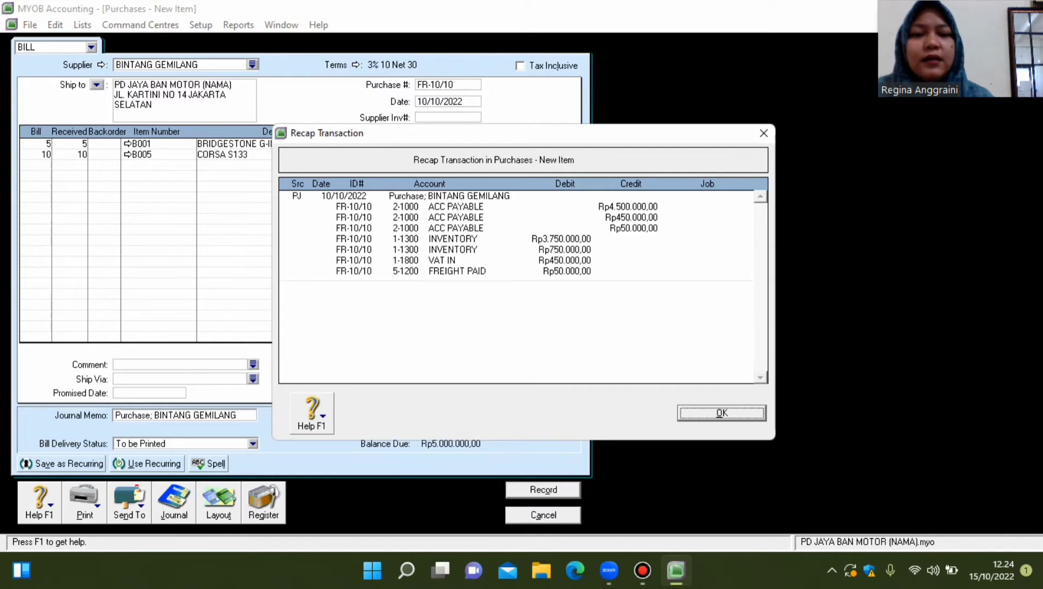
key(Return)
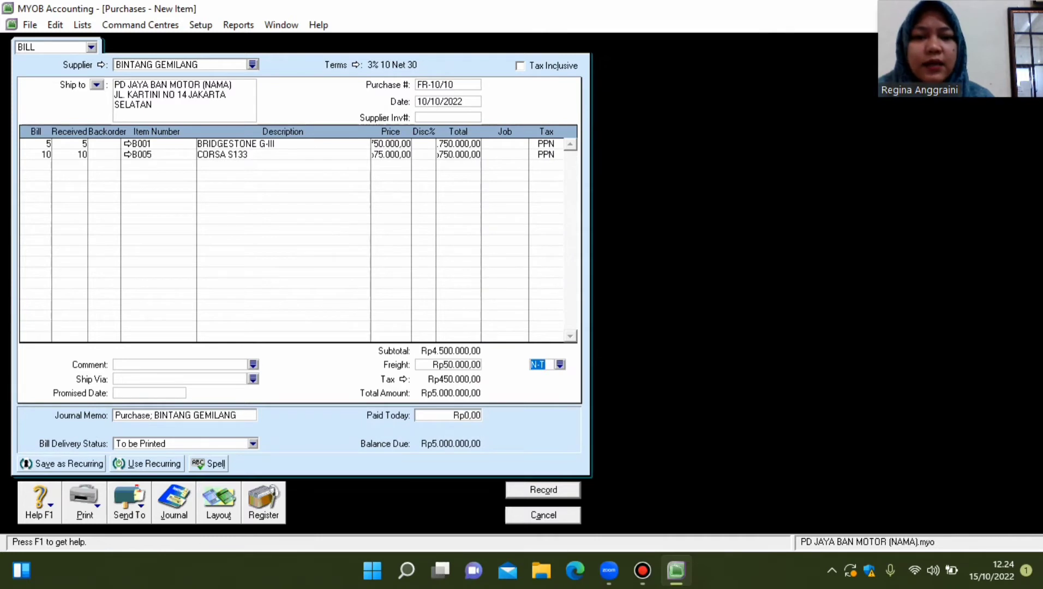
Record the bill without changing the tax code used, and close the purchase entry.
key(Return)
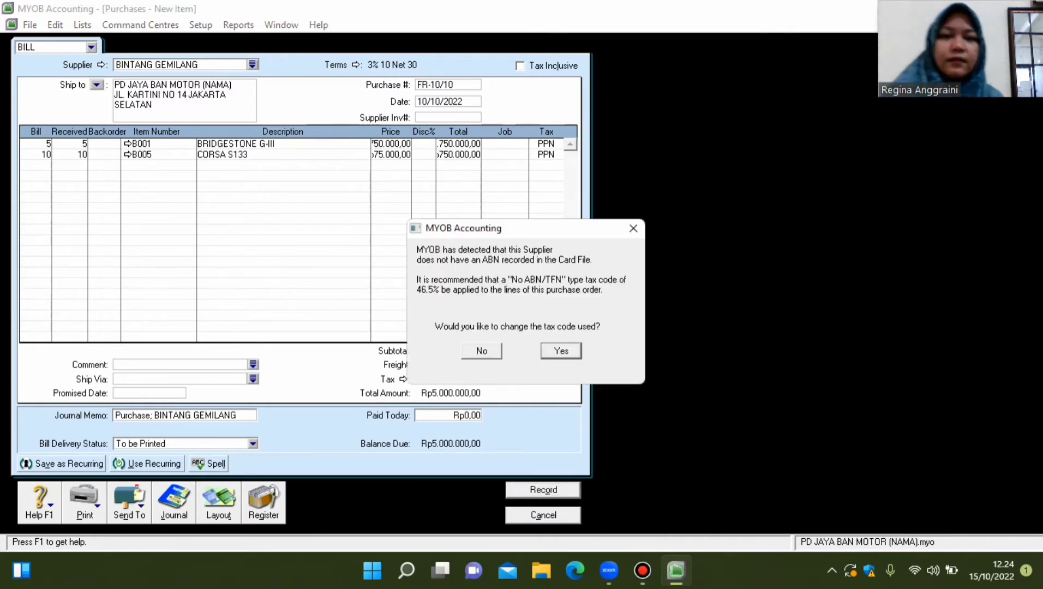
key(Left)
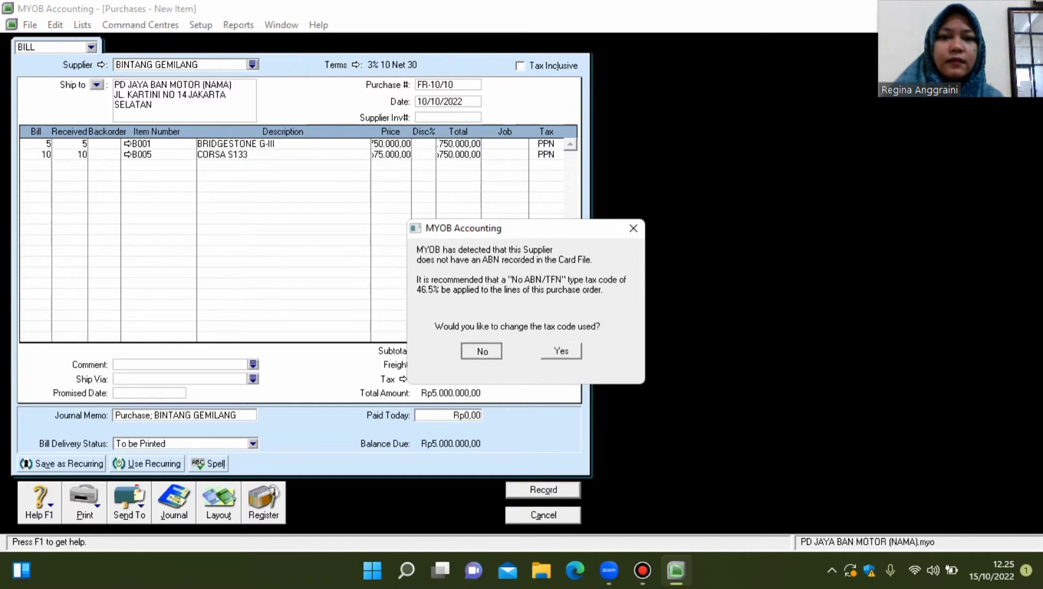
key(Return)
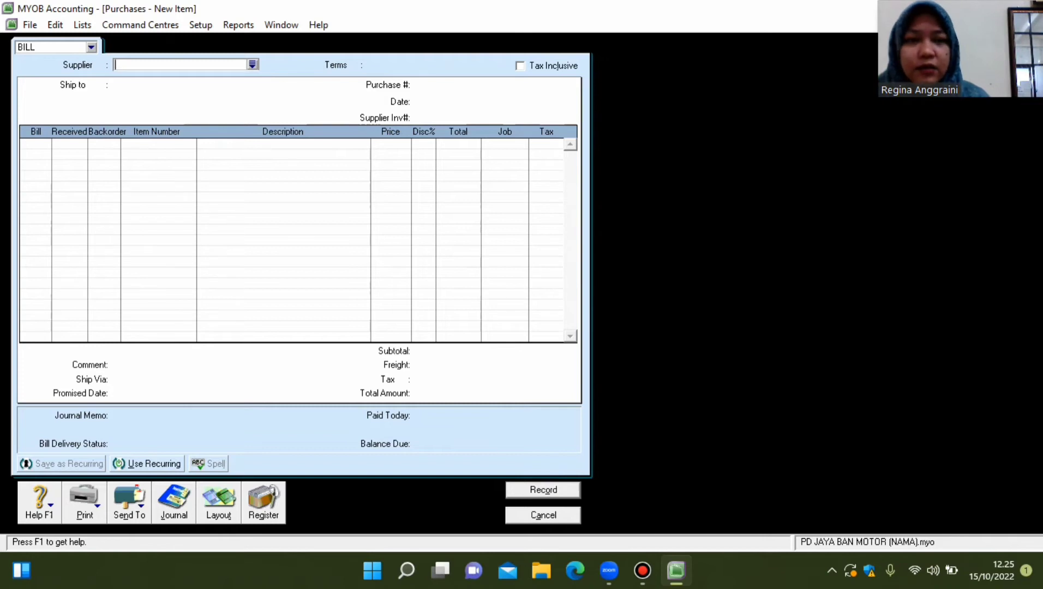
click(543, 515)
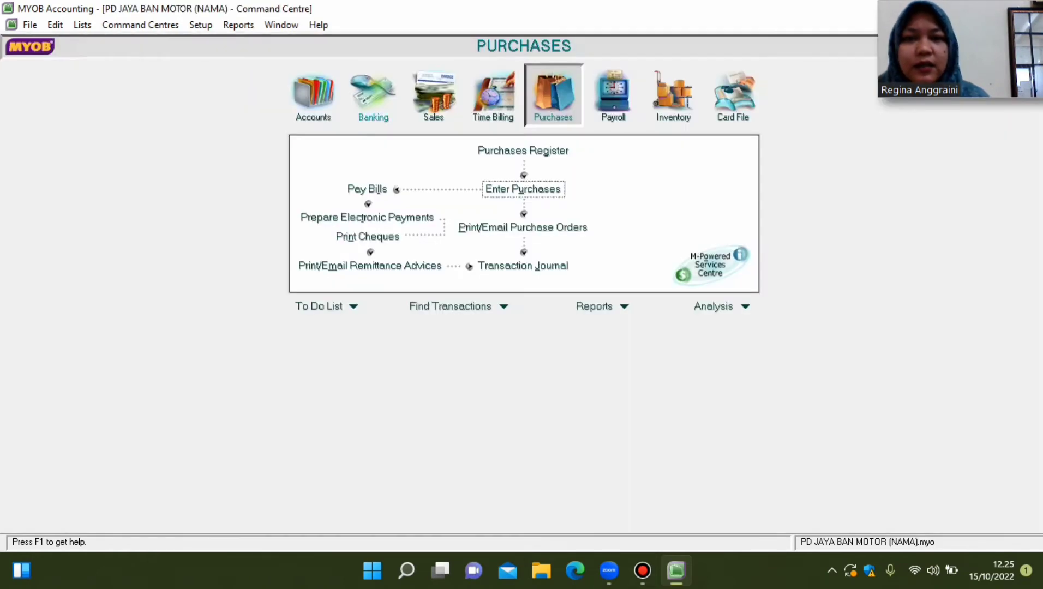
Start a Spend Money transaction with cheque number VKK-04.
click(373, 95)
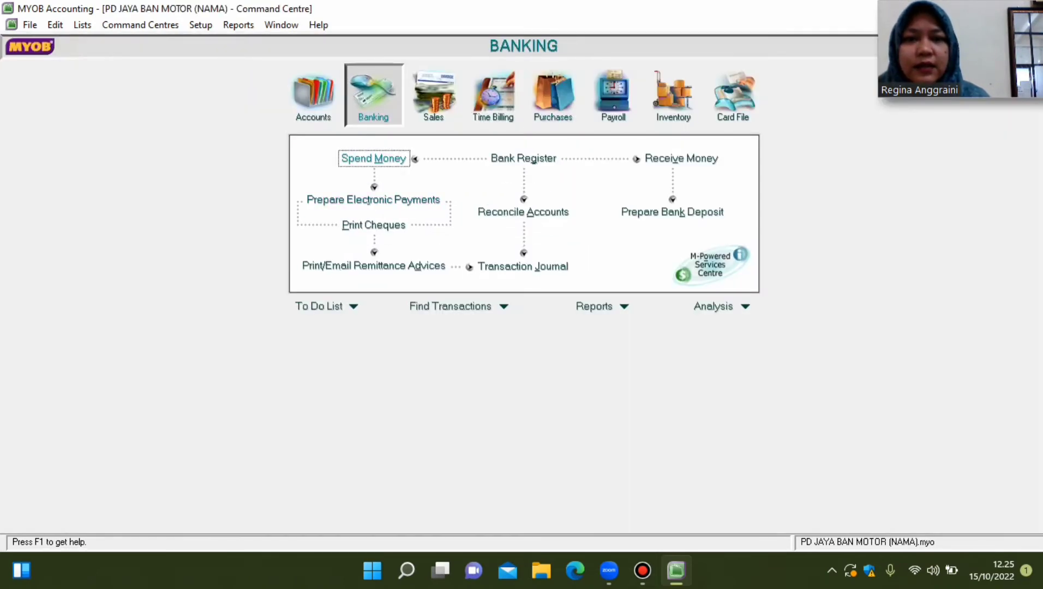
key(Return)
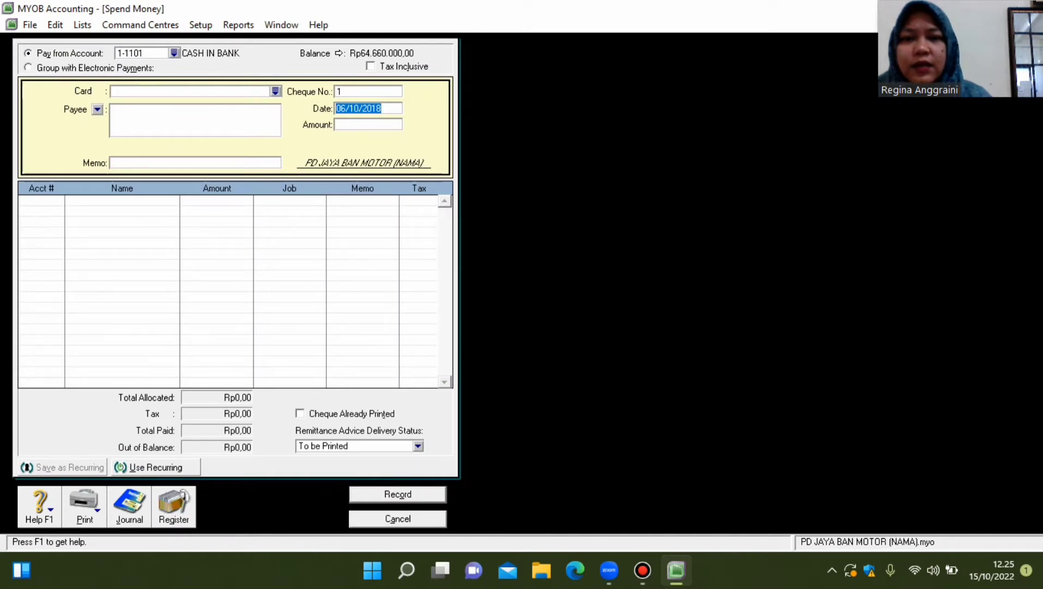
key(shift+Tab)
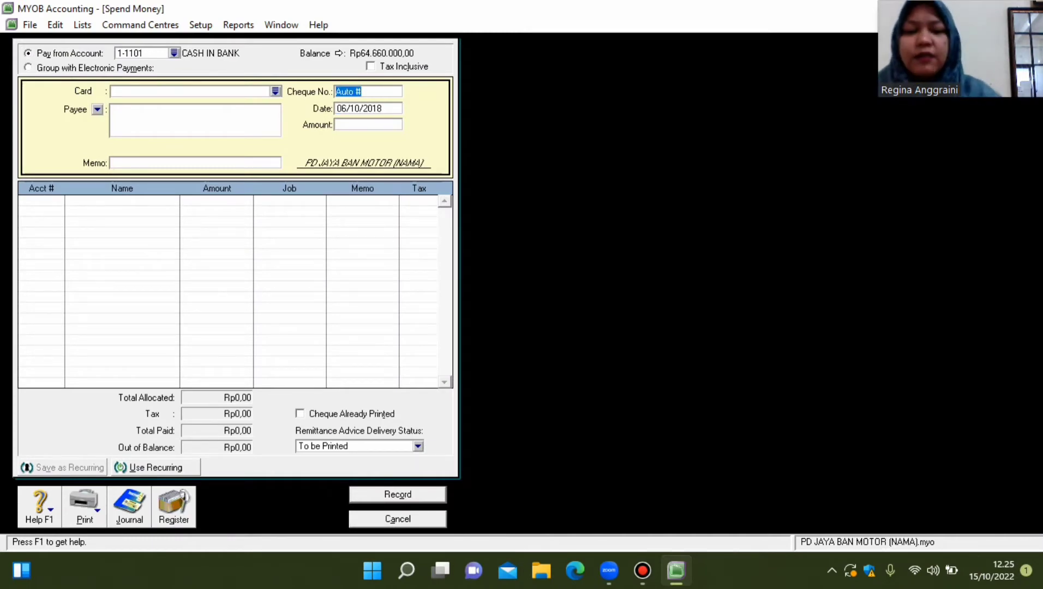
text(VKK-)
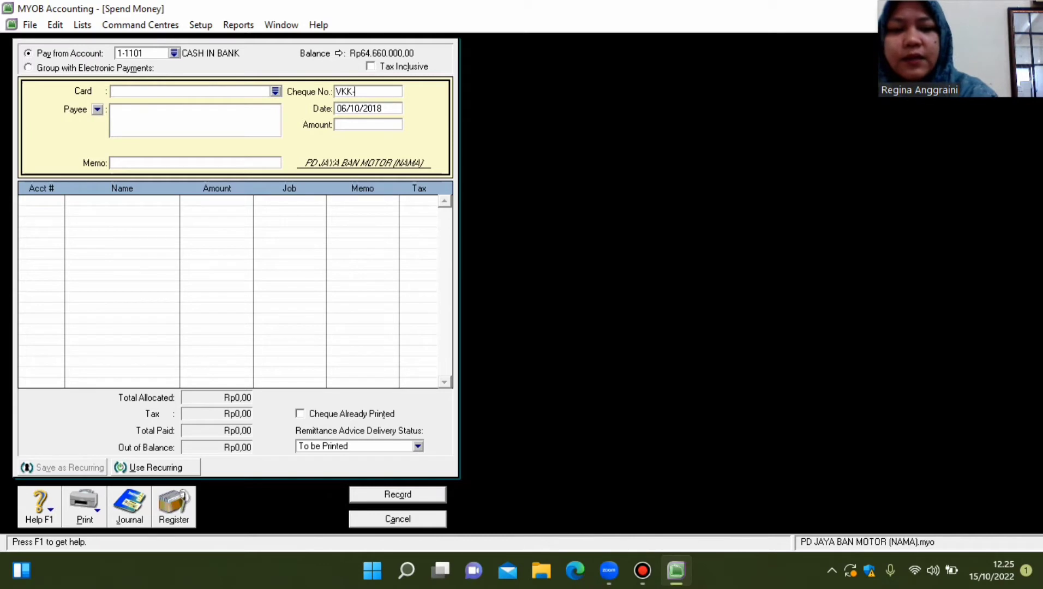
text(04)
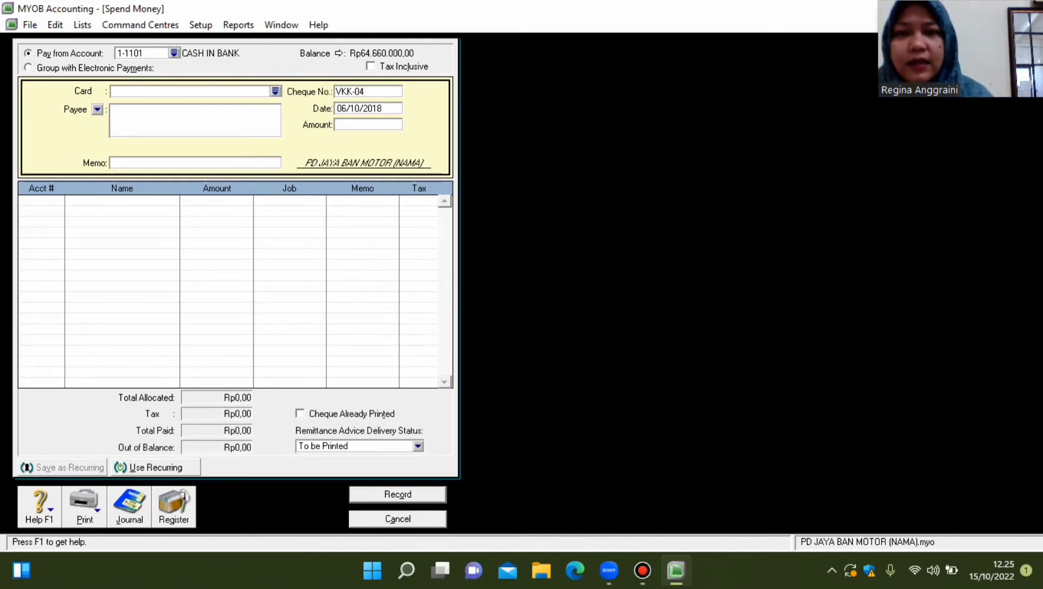
Set the payment's date to 10/10/2018 and its amount to 300000.
click(344, 108)
key(BackSpace)
key(BackSpace)
text(10)
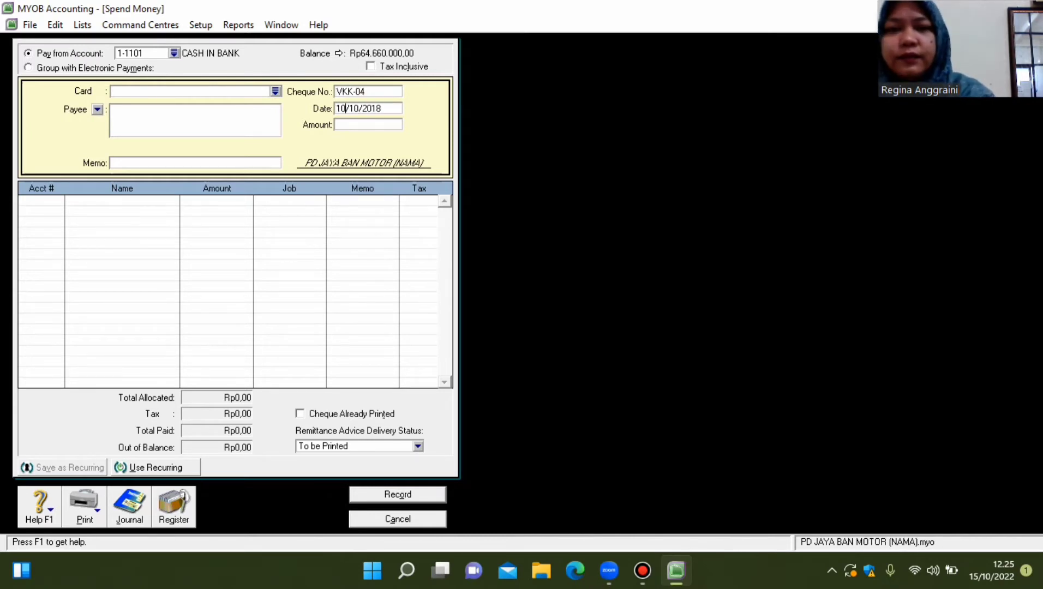
key(Tab)
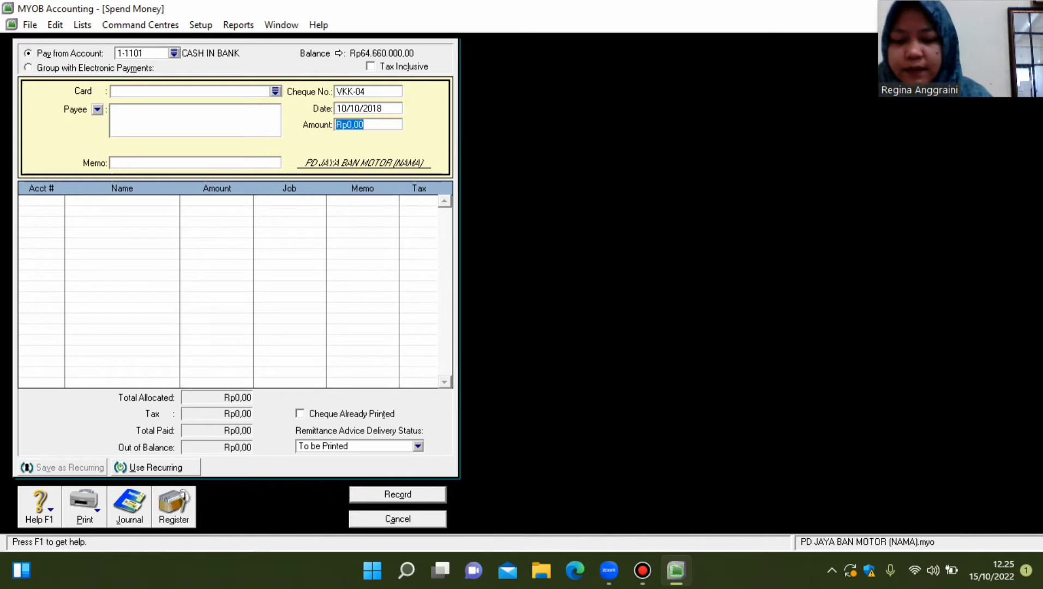
text(300000)
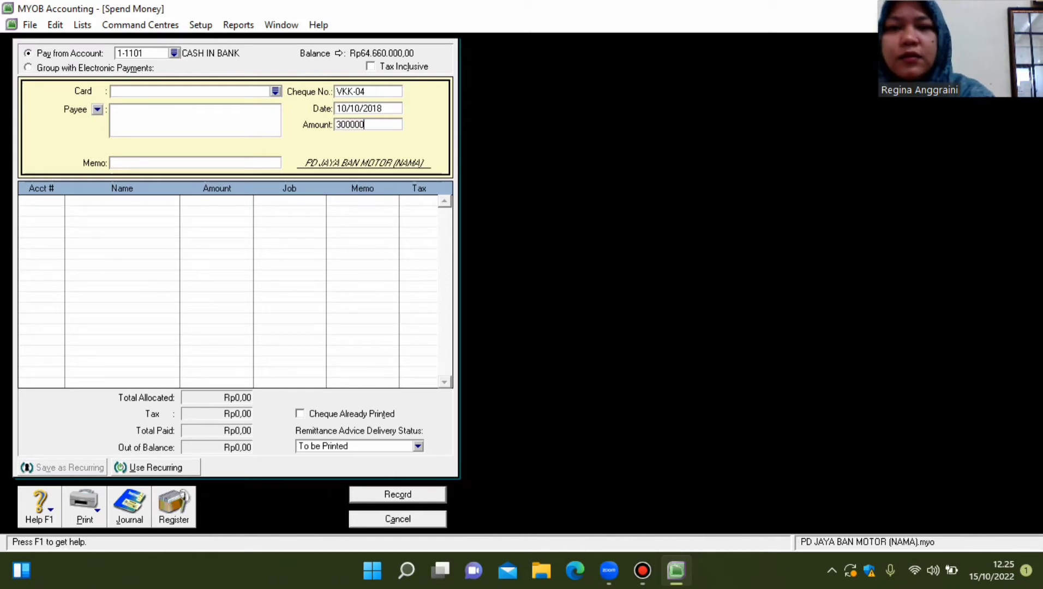
key(Tab)
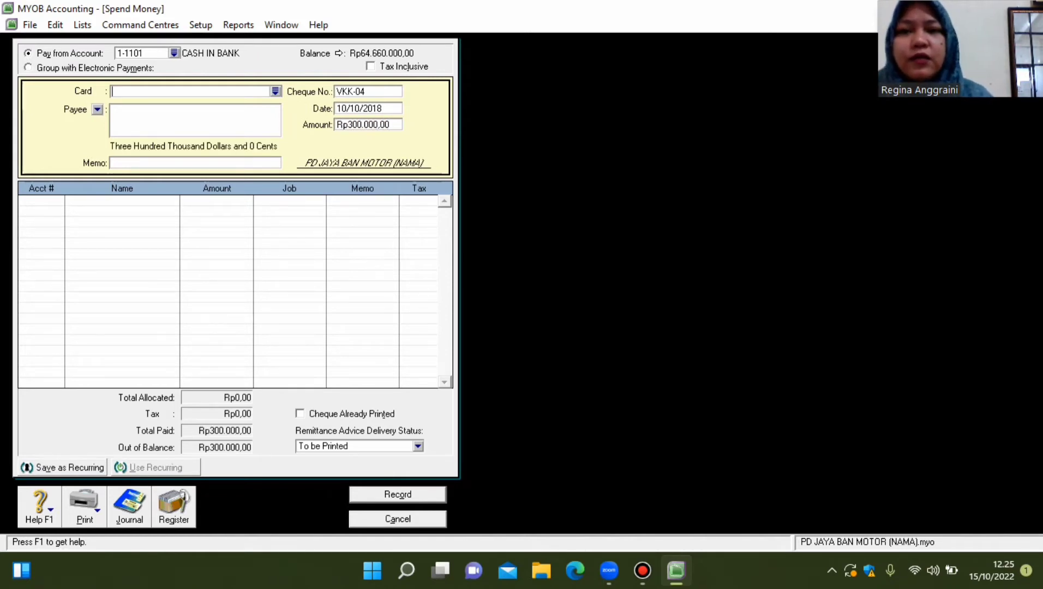
Pay from account 1-1102 PETTY CASH and enter the memo PRIVE.
click(174, 53)
double_click(452, 210)
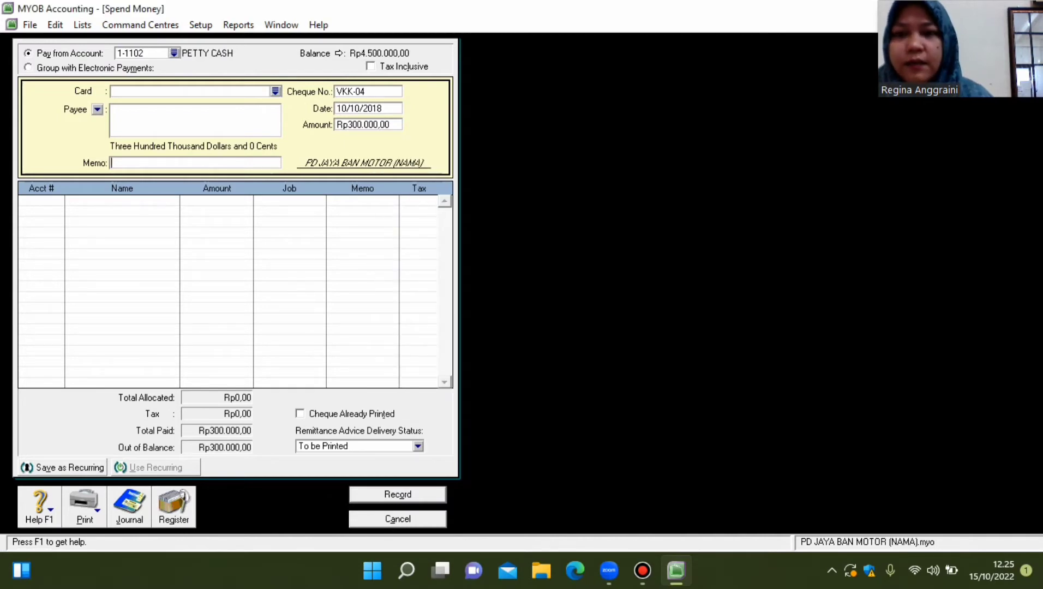
text(PRIVE)
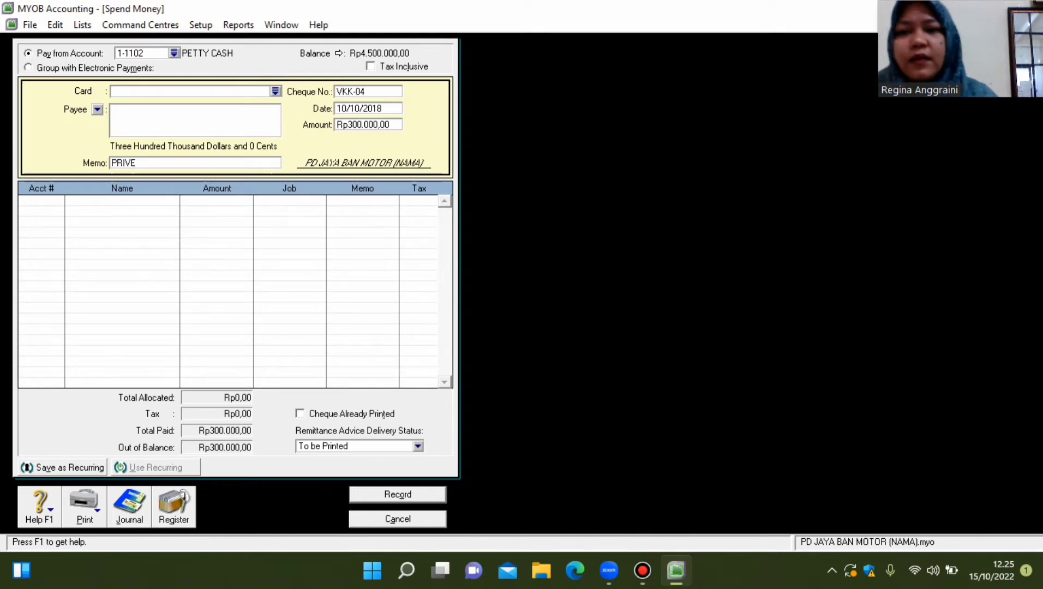
Allocate the payment to the owner's drawing account 3-1200, record it and close Spend Money.
key(Tab)
text(6)
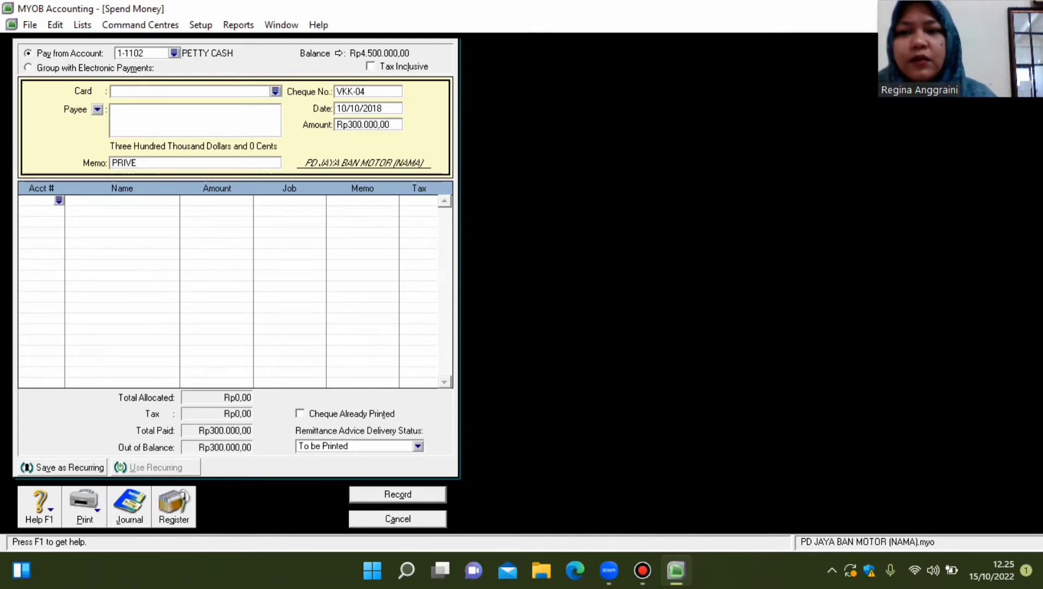
key(Tab)
text(3)
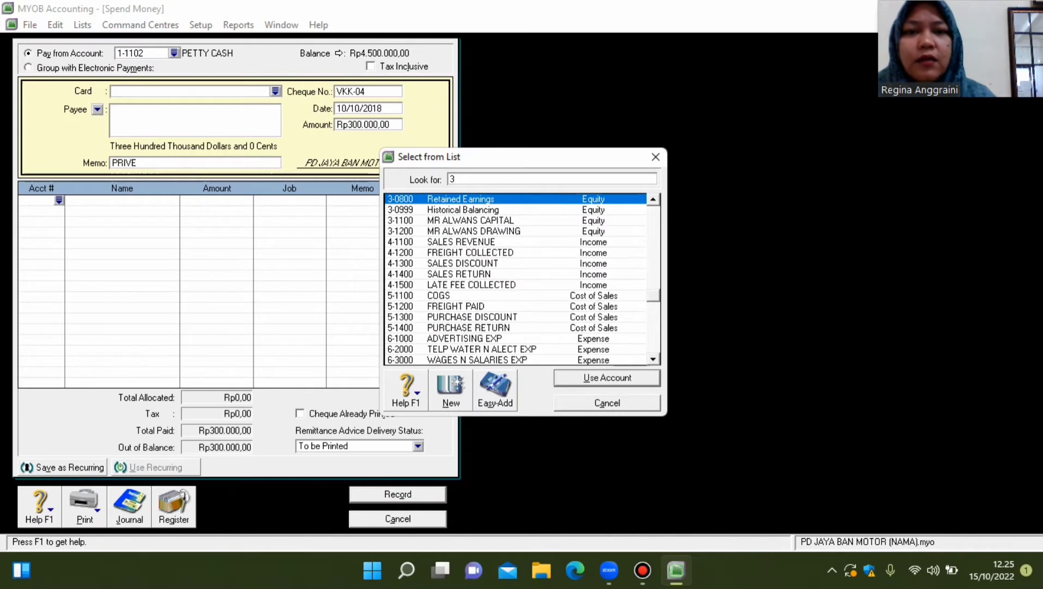
key(Down)
key(Down)
key(Down)
key(Return)
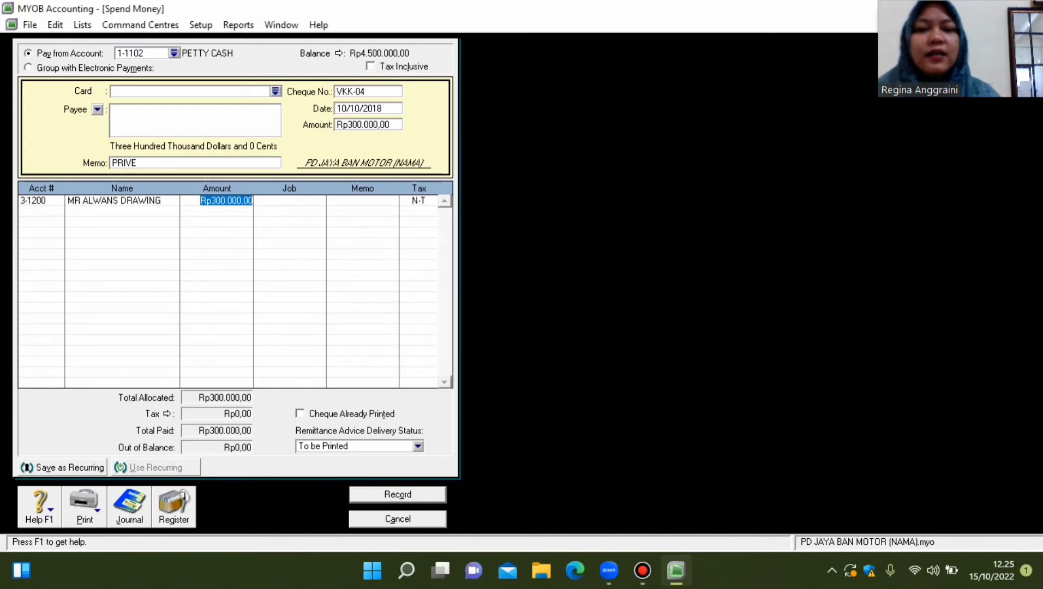
key(Return)
key(Escape)
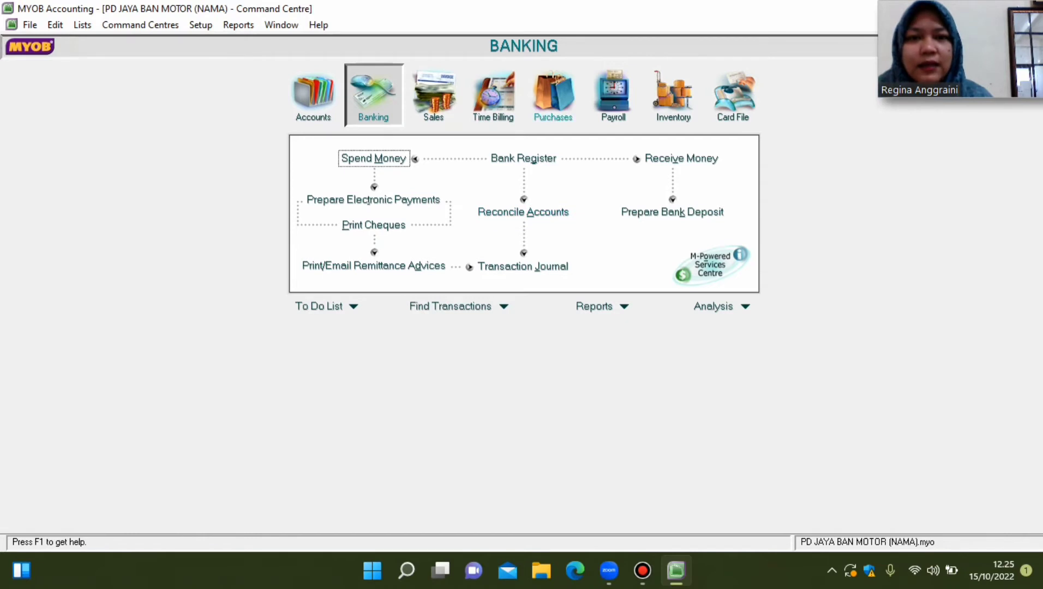
Start a Receive Payments entry in Sales for customer BENGKEL JAYA.
click(434, 96)
click(645, 188)
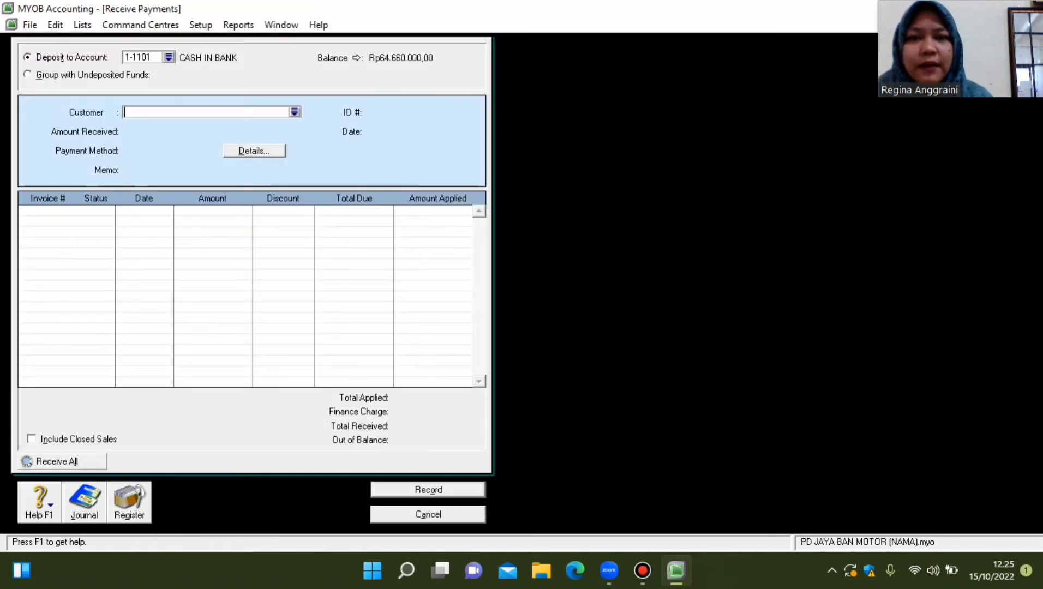
click(294, 112)
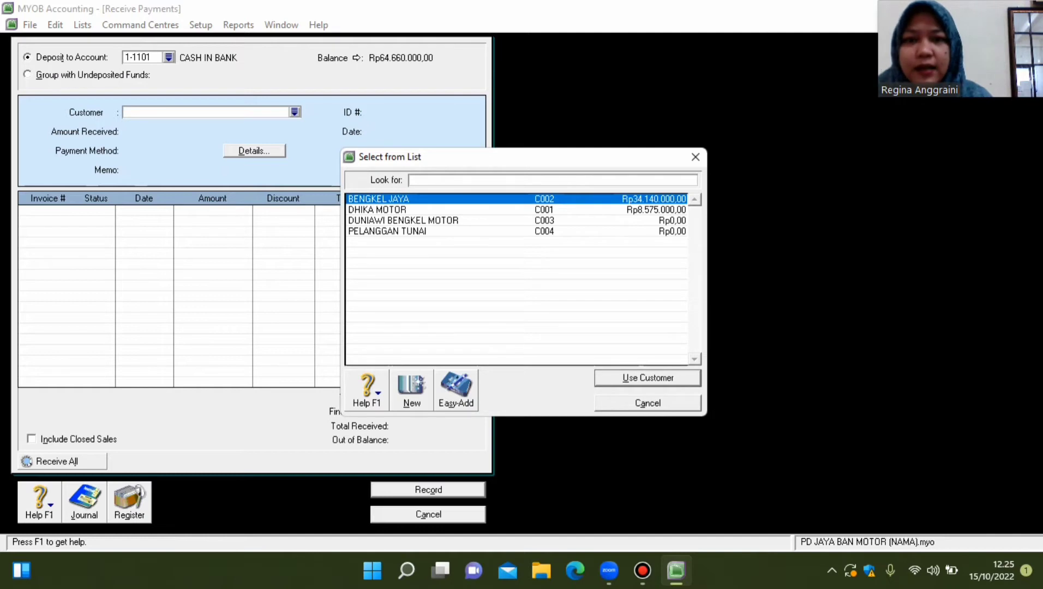
click(378, 199)
key(Return)
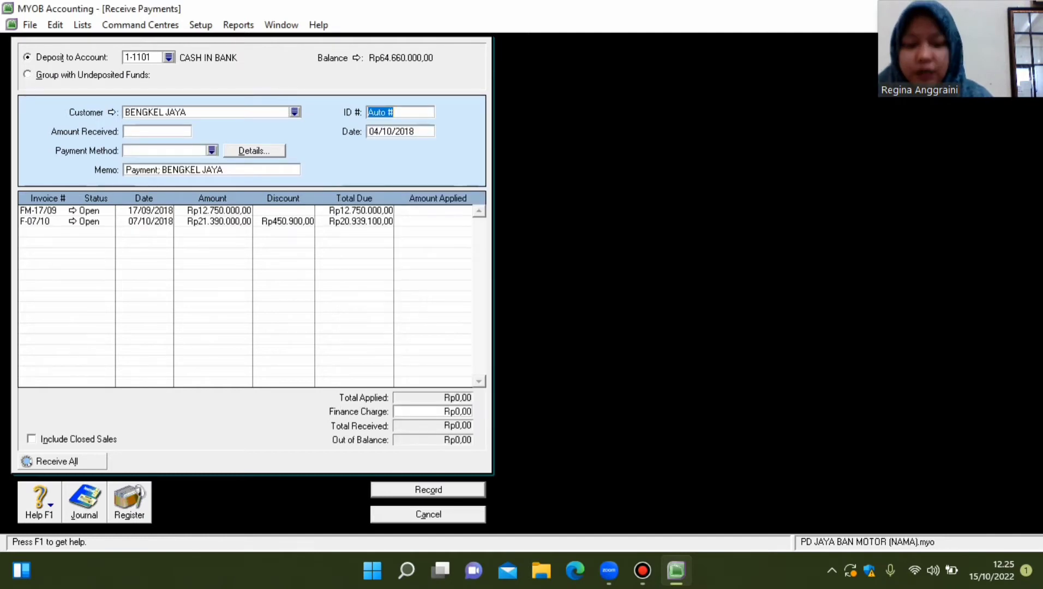
Set the customer payment's ID to BKM-03, date to 11/10/2018 and amount received to 6750000.
text(BKM-03)
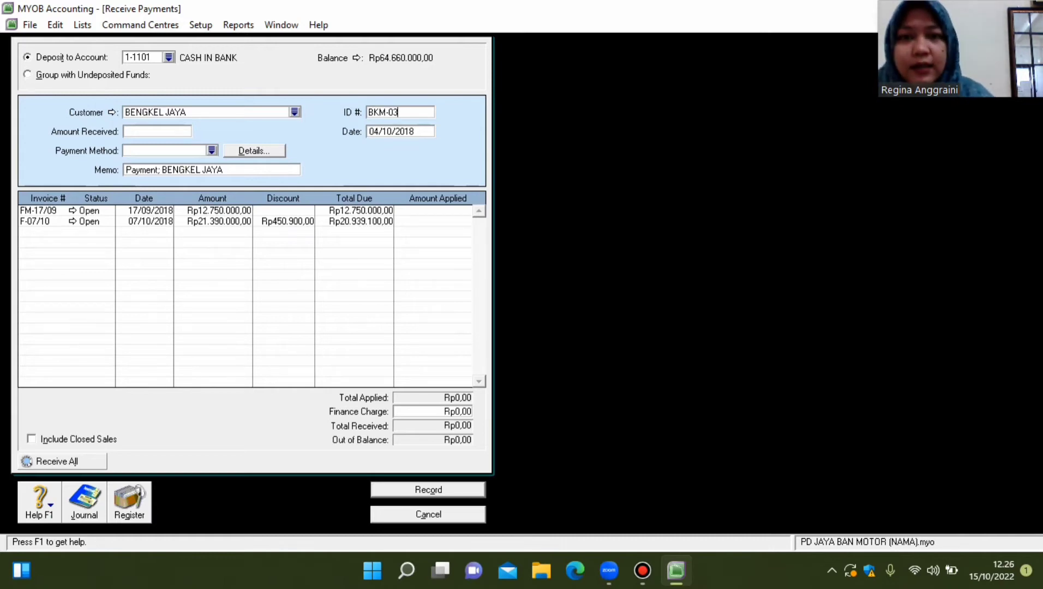
key(Tab)
key(BackSpace)
key(BackSpace)
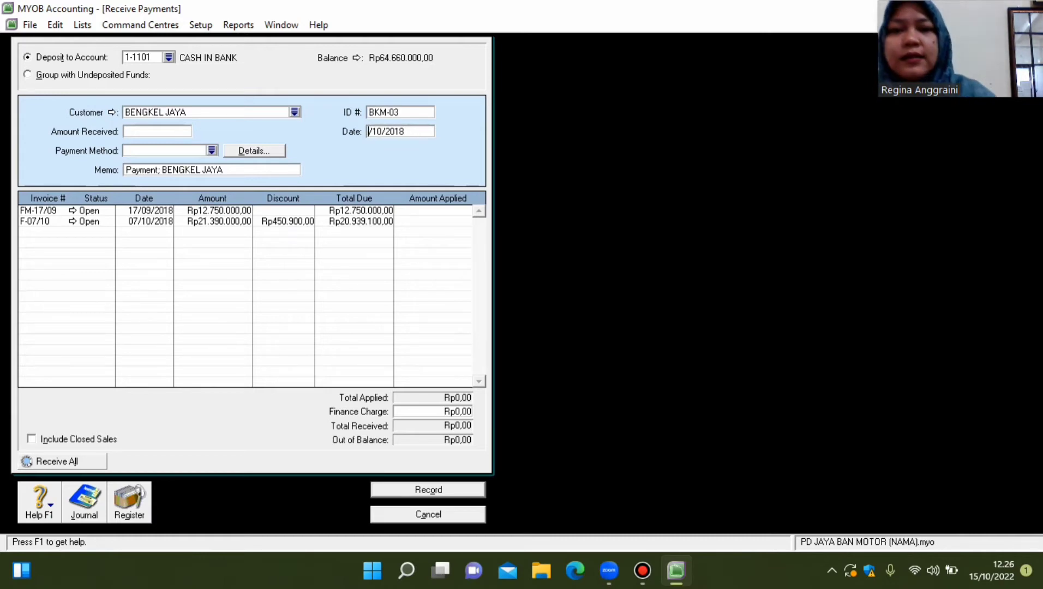
text(11)
key(Tab)
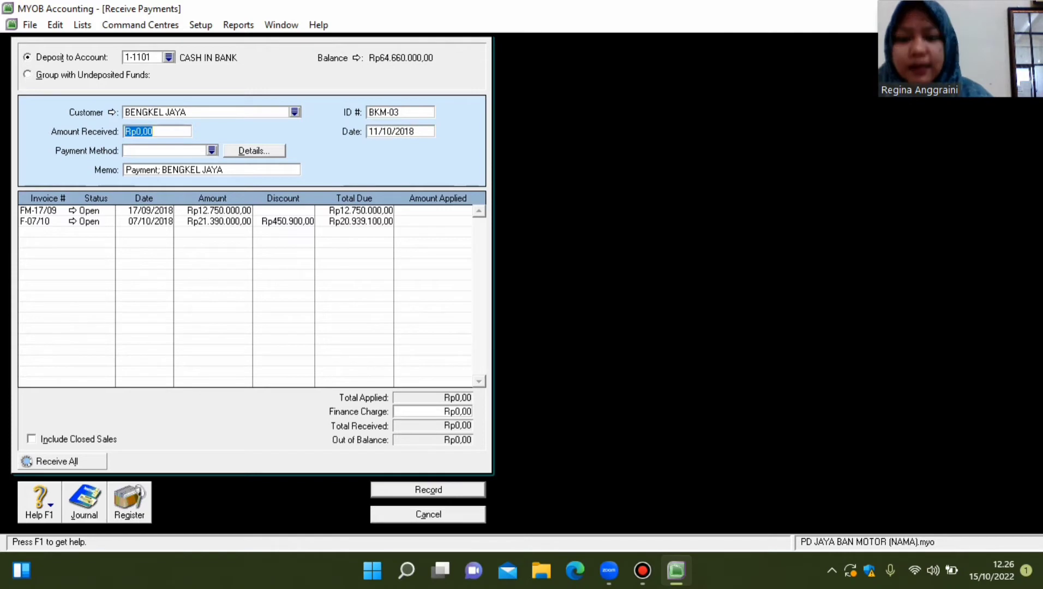
text(6750000)
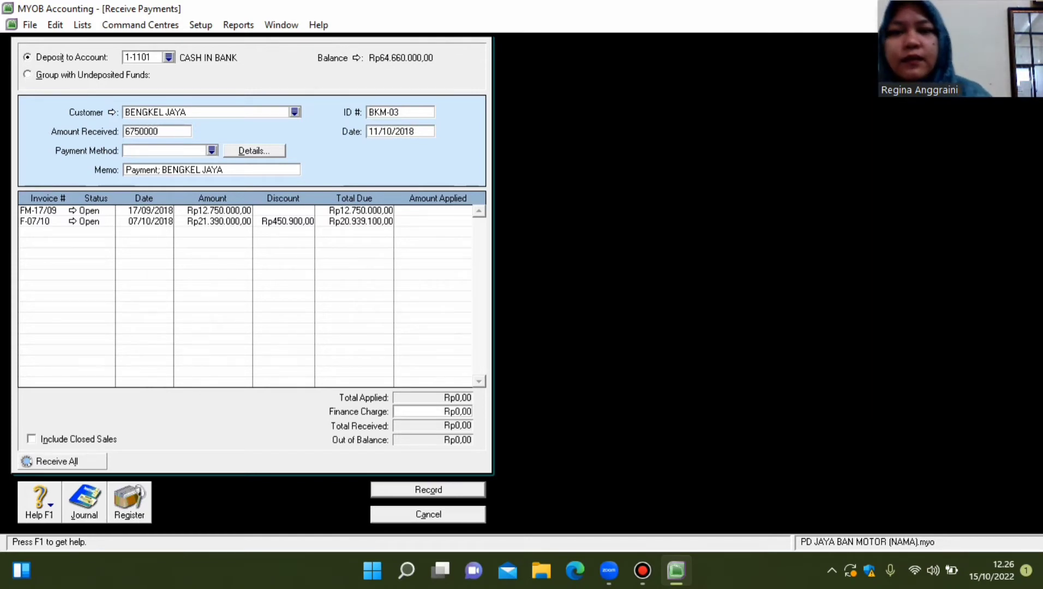
Set the BENGKEL JAYA payment's method to Cheque.
key(Tab)
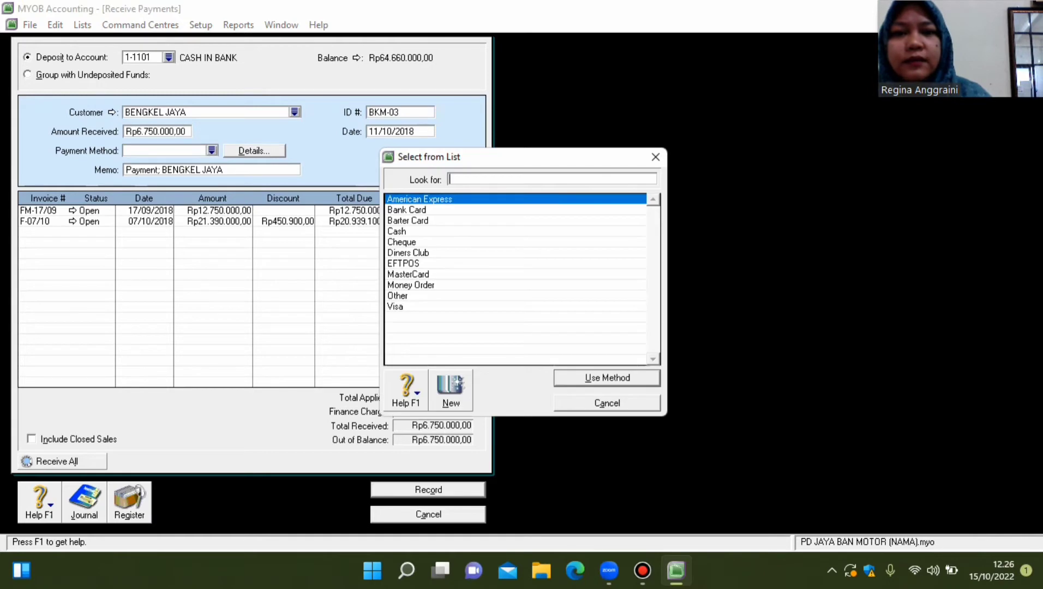
text(cheque)
key(Return)
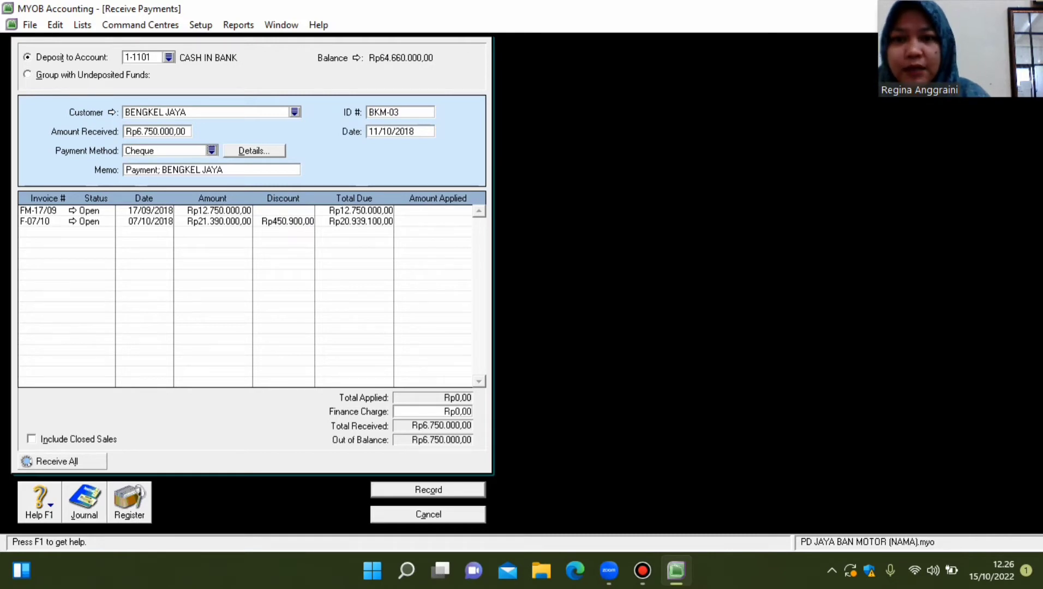
Apply the 6750000 payment to invoice FM-17/09, then record it and close Receive Payments.
click(440, 211)
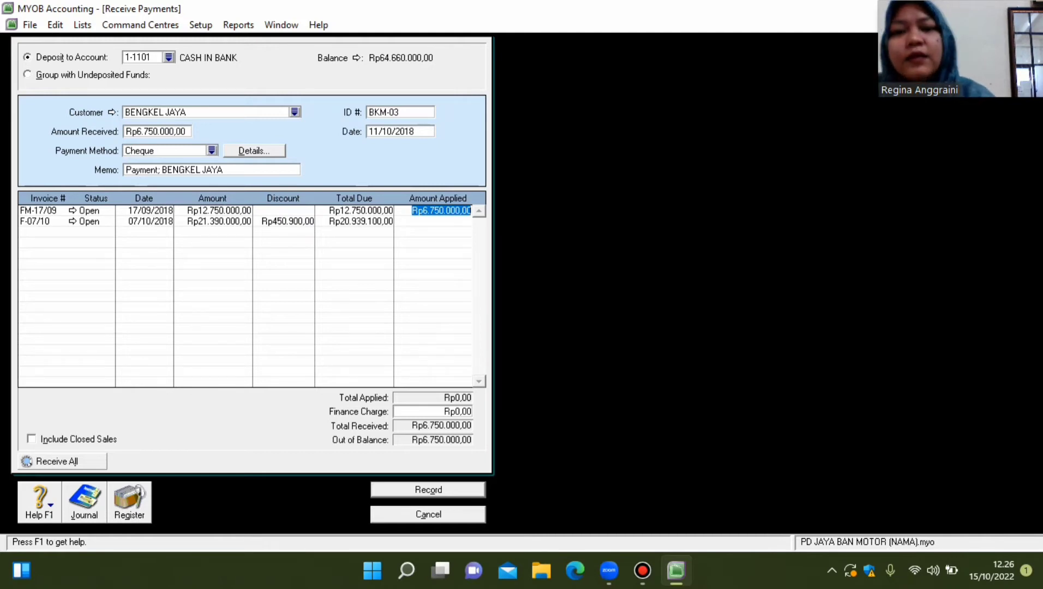
key(Tab)
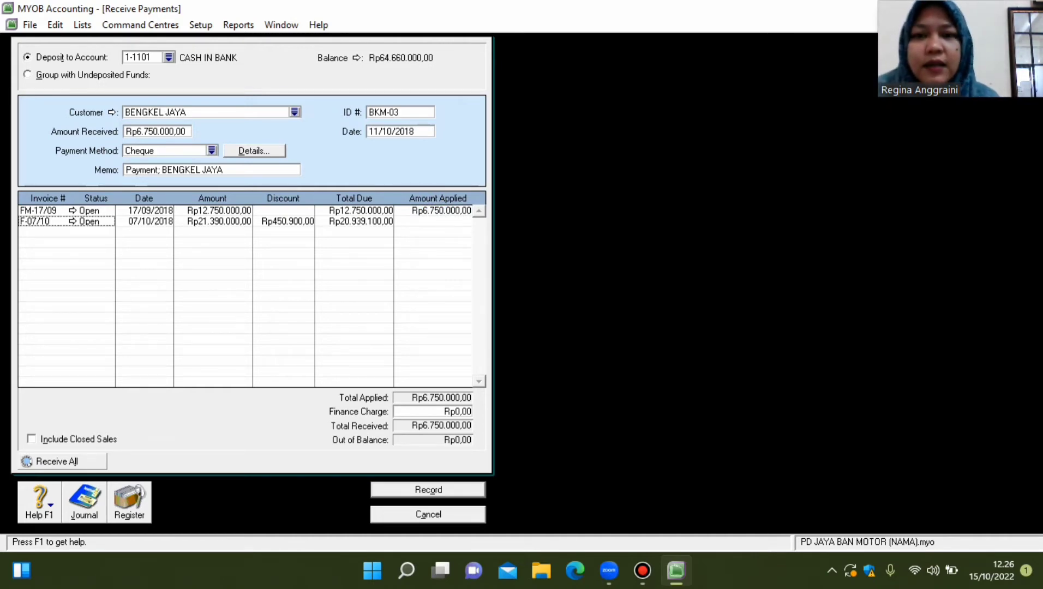
key(Return)
key(Escape)
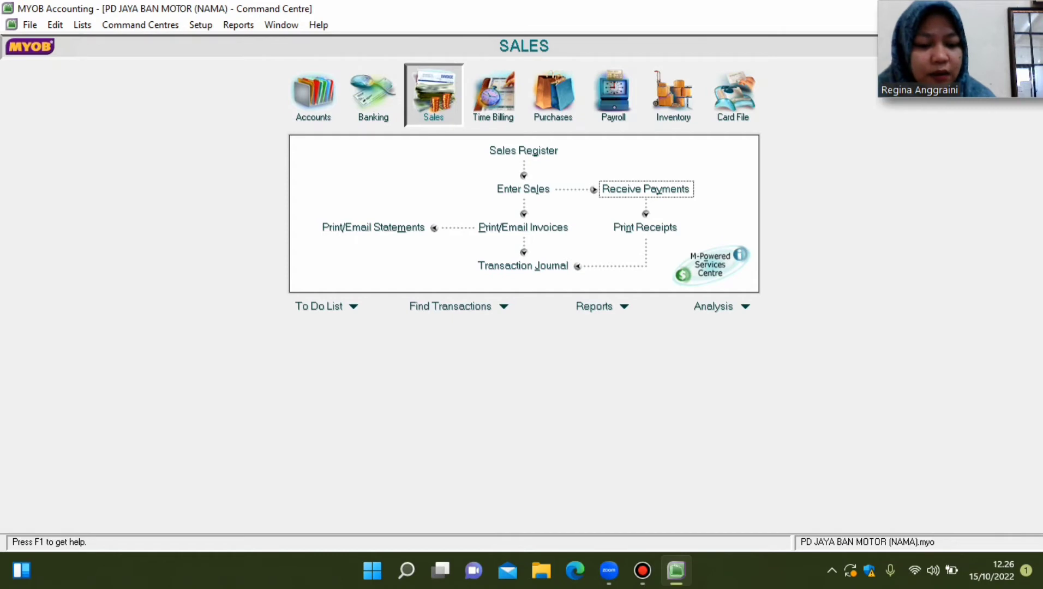
Start a new item sale for customer PELANGGAN TUNAI and number the invoice NK-11/10.
click(523, 188)
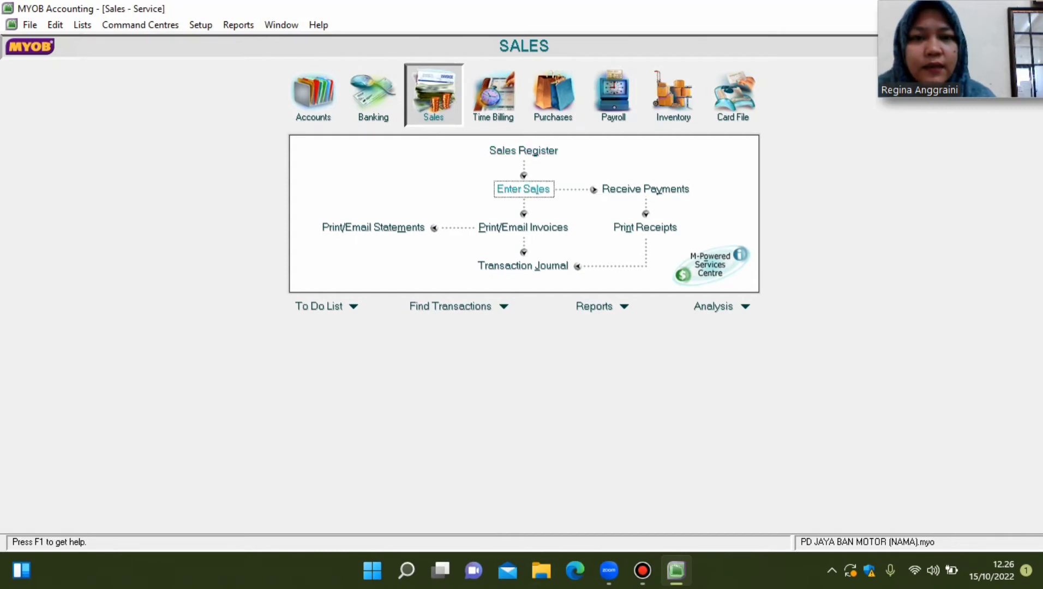
double_click(387, 231)
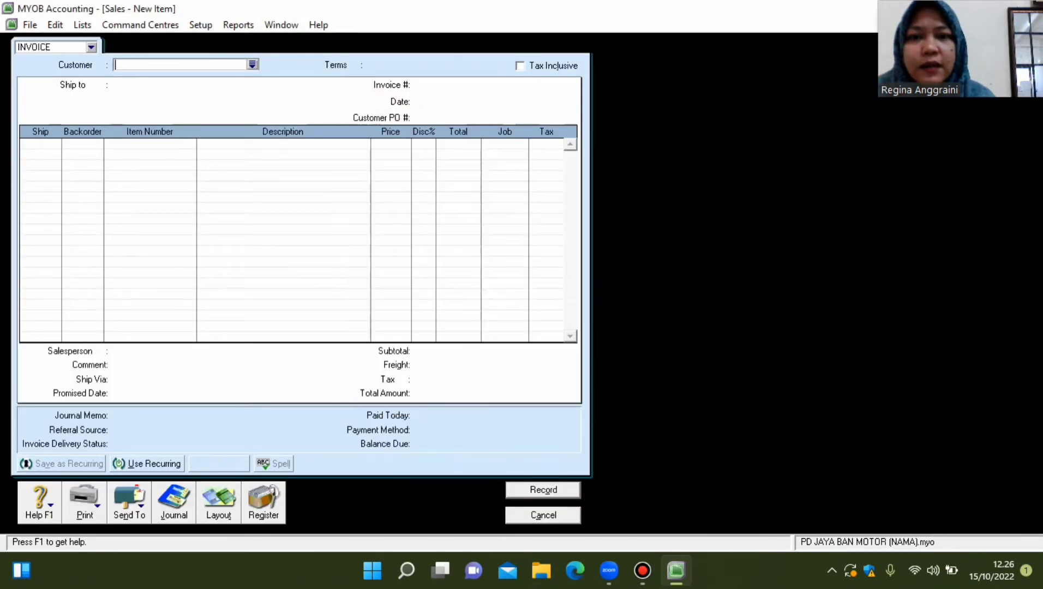
click(447, 102)
click(447, 85)
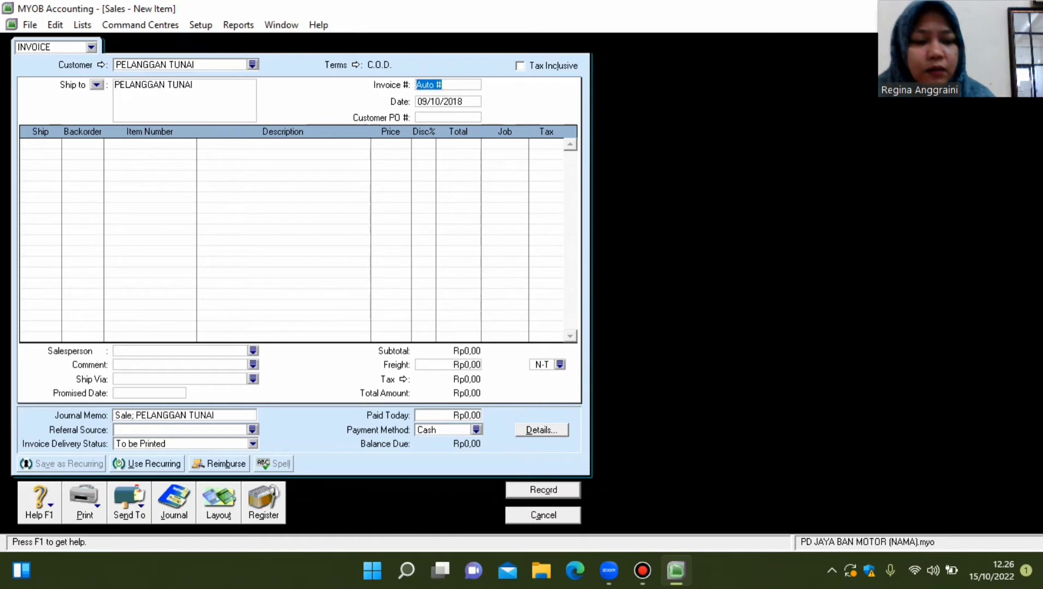
text(NK)
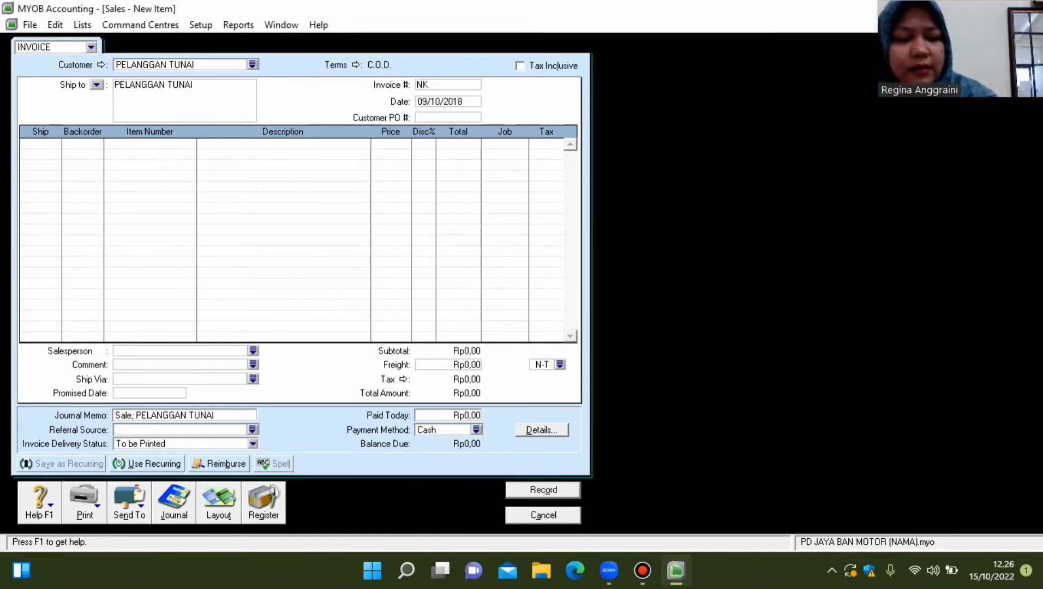
text(-11/10)
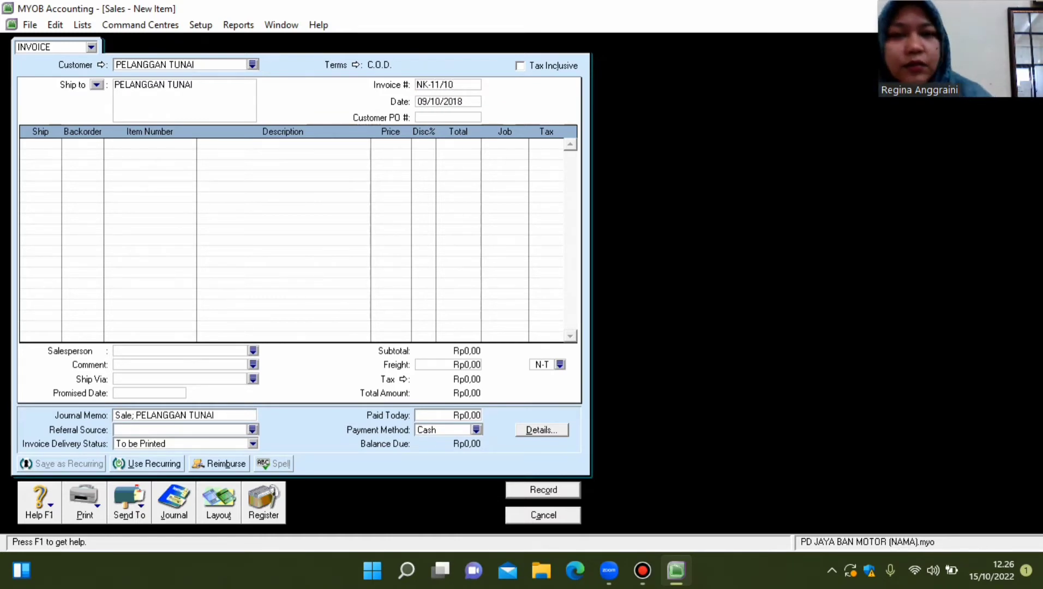
Set the sales invoice's date to 11/10/2018.
click(439, 102)
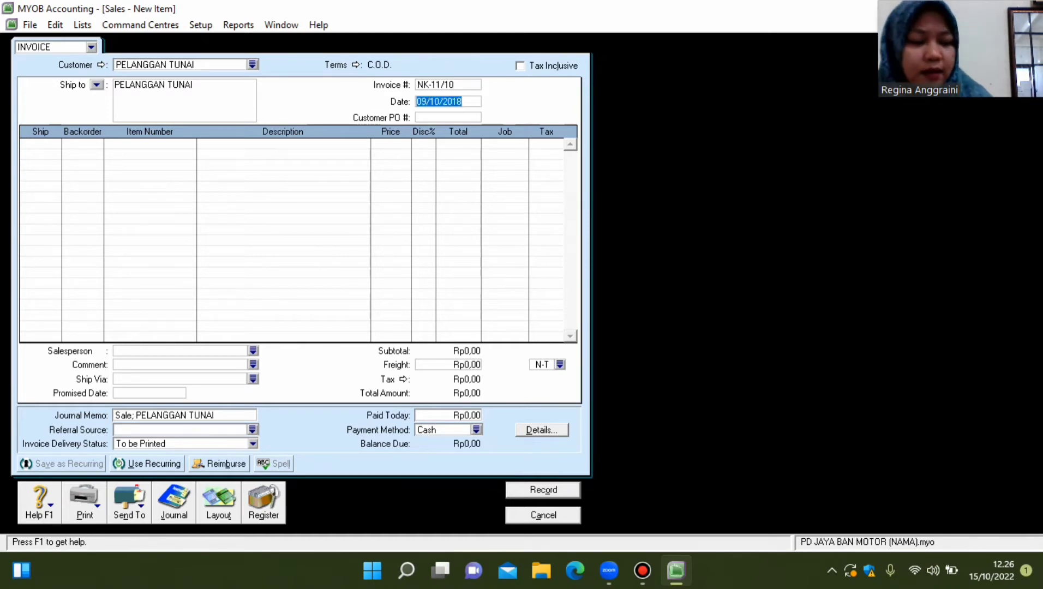
click(425, 101)
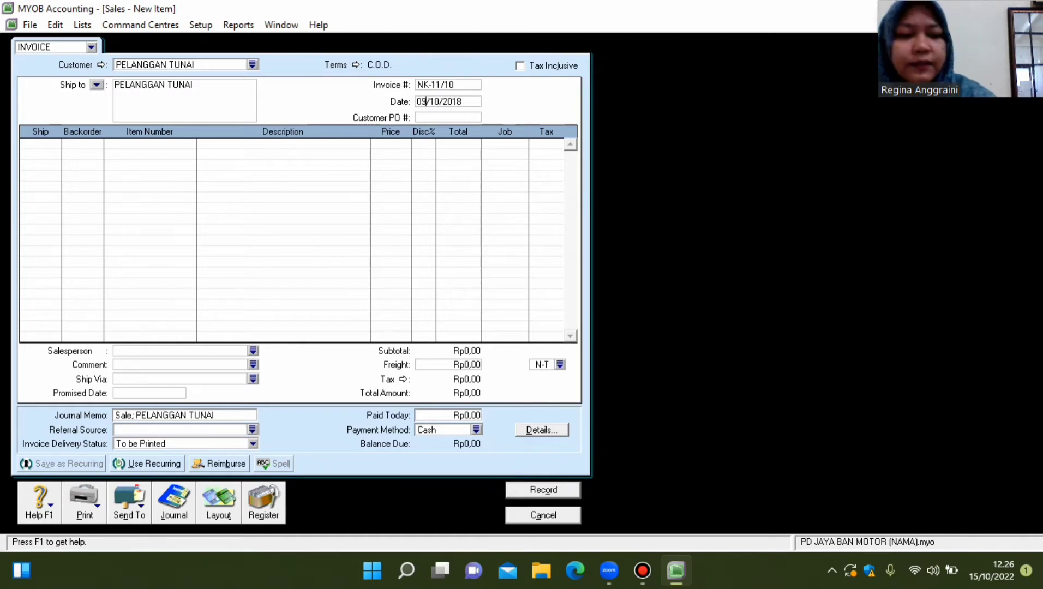
key(BackSpace)
key(BackSpace)
text(11)
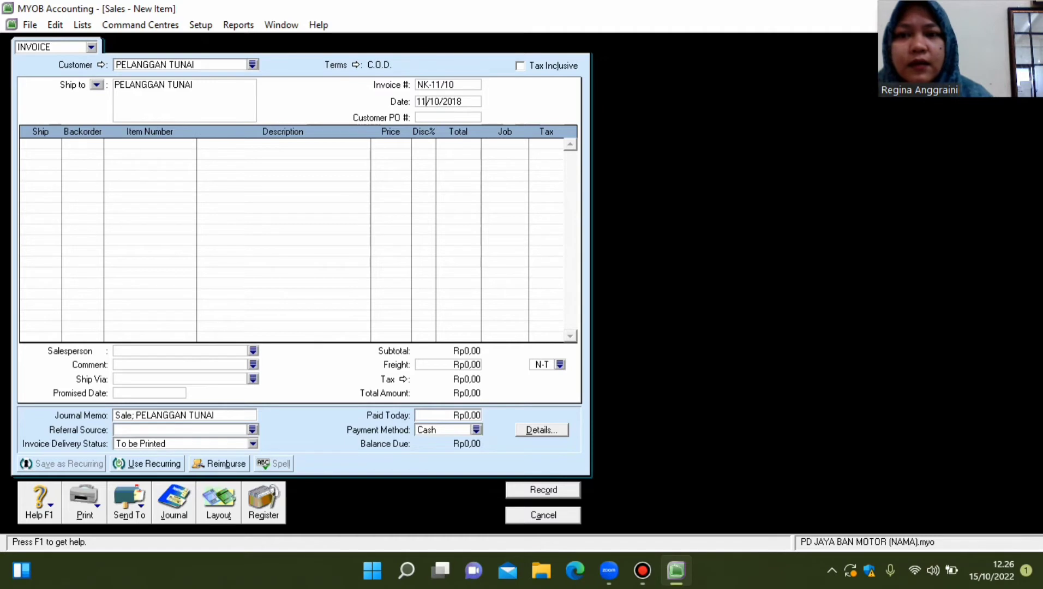
Enter 2 units of item B002 on the invoice's first line.
click(24, 143)
text(2)
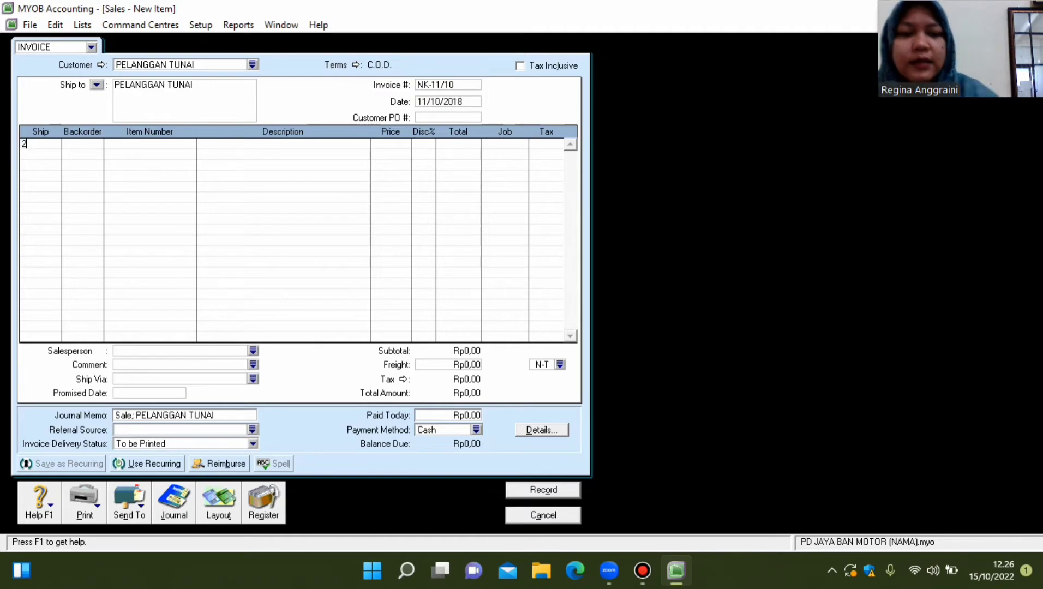
key(Return)
click(147, 143)
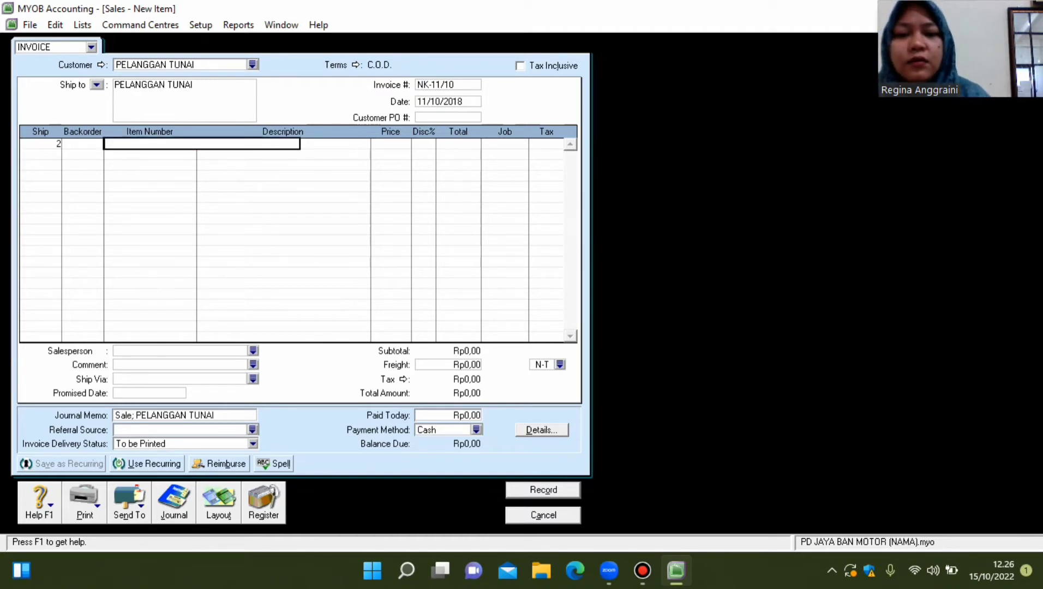
text(B001)
key(BackSpace)
text(2)
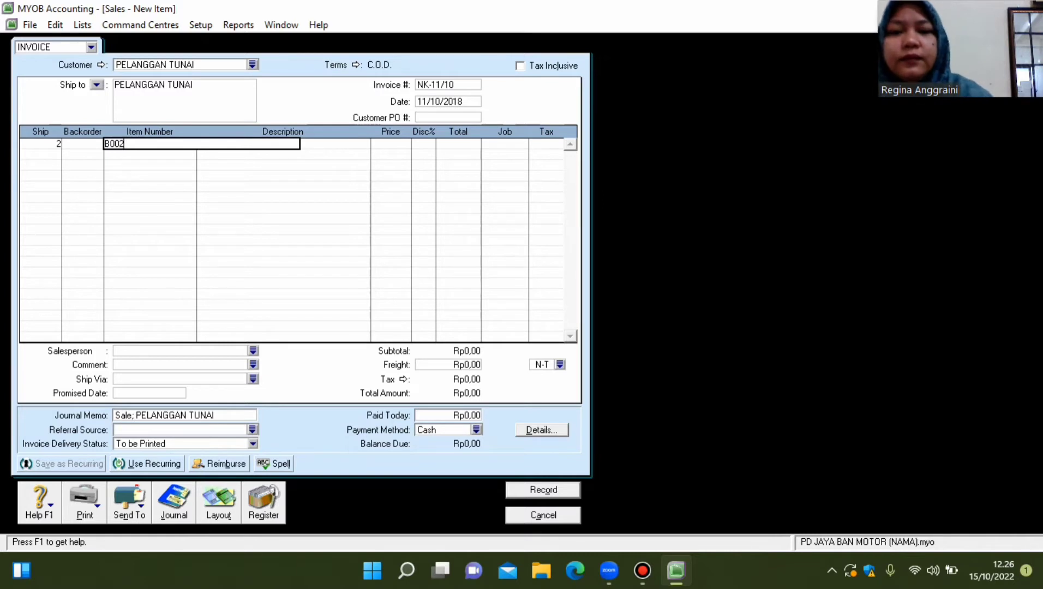
key(Return)
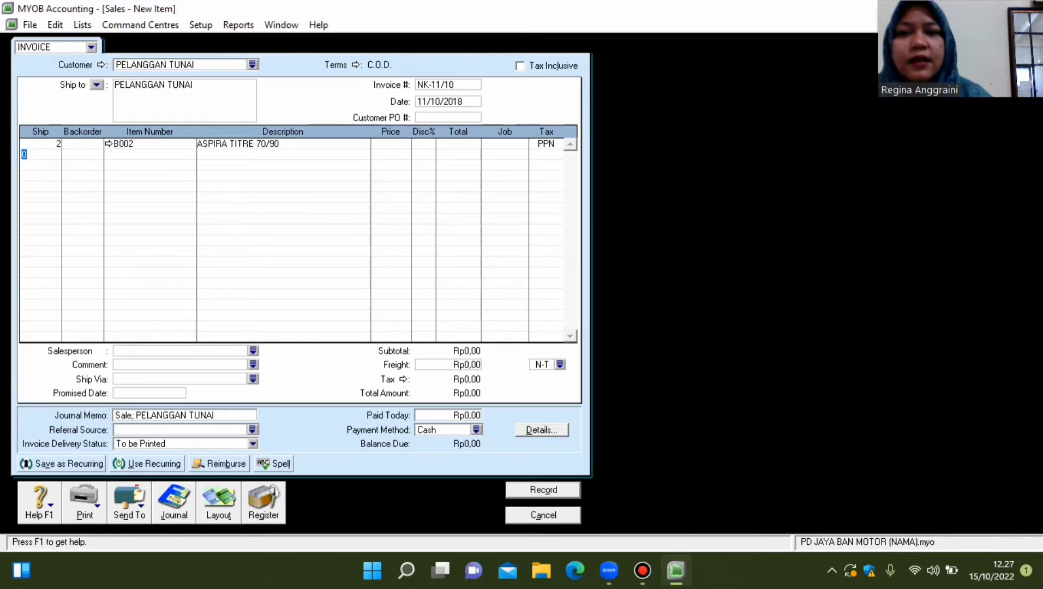
Check the information card of item B002 and set its unit price on the invoice to 250000.
click(109, 143)
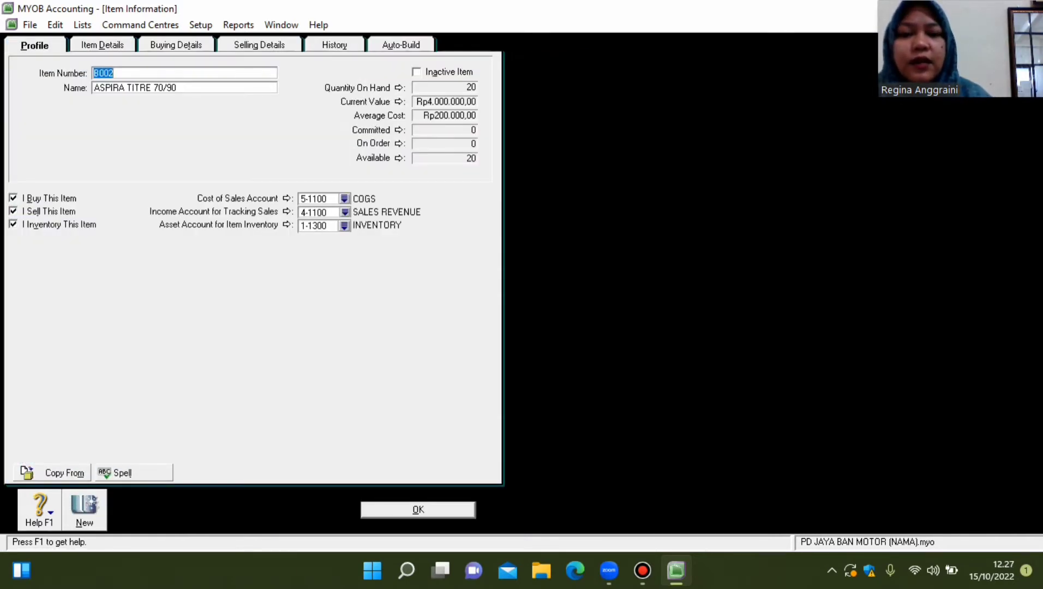
key(Return)
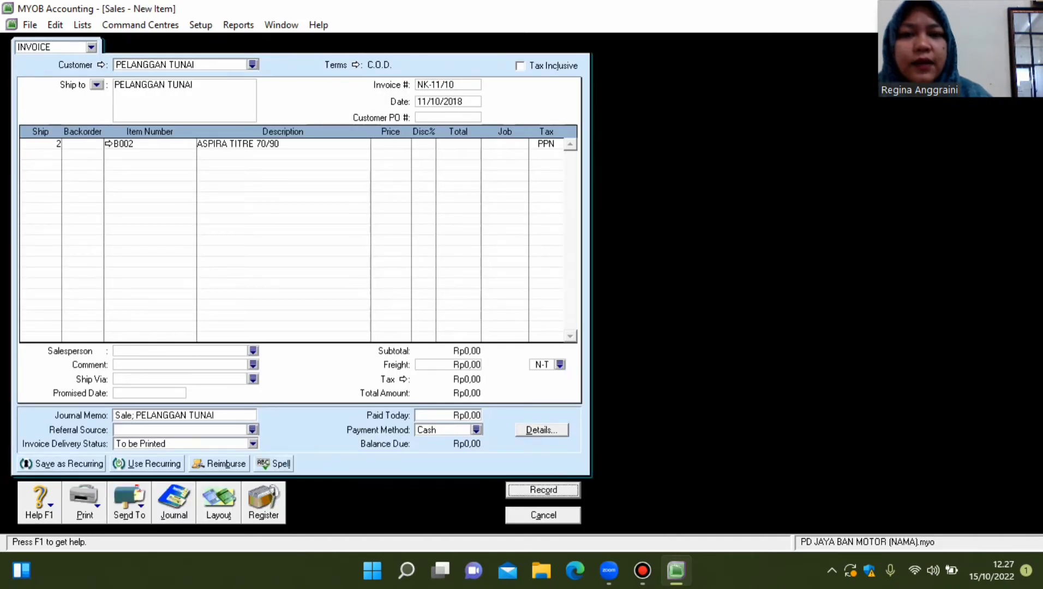
click(385, 143)
text(25)
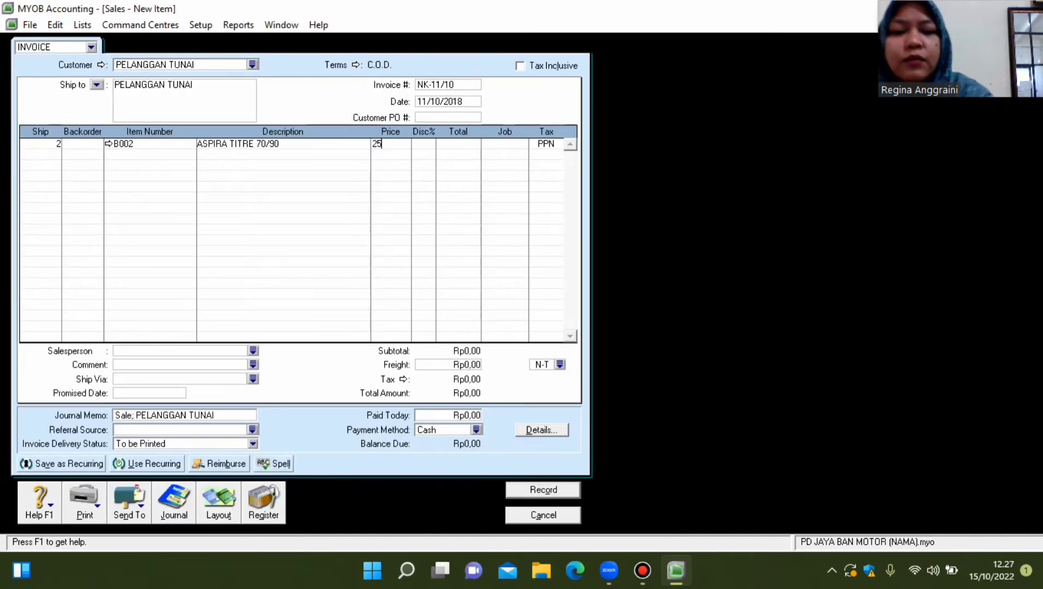
text(0000)
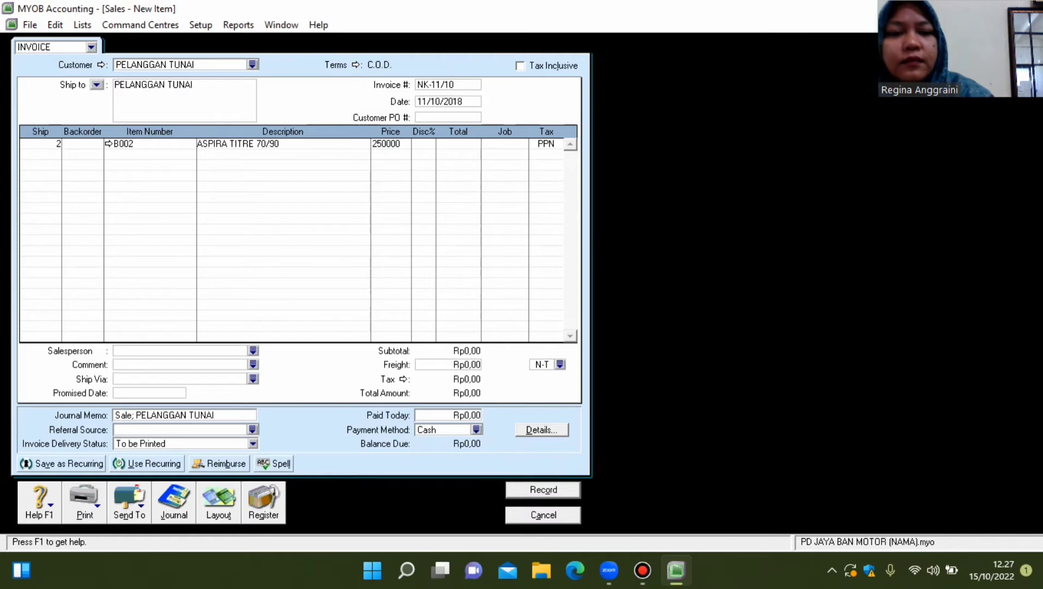
key(Return)
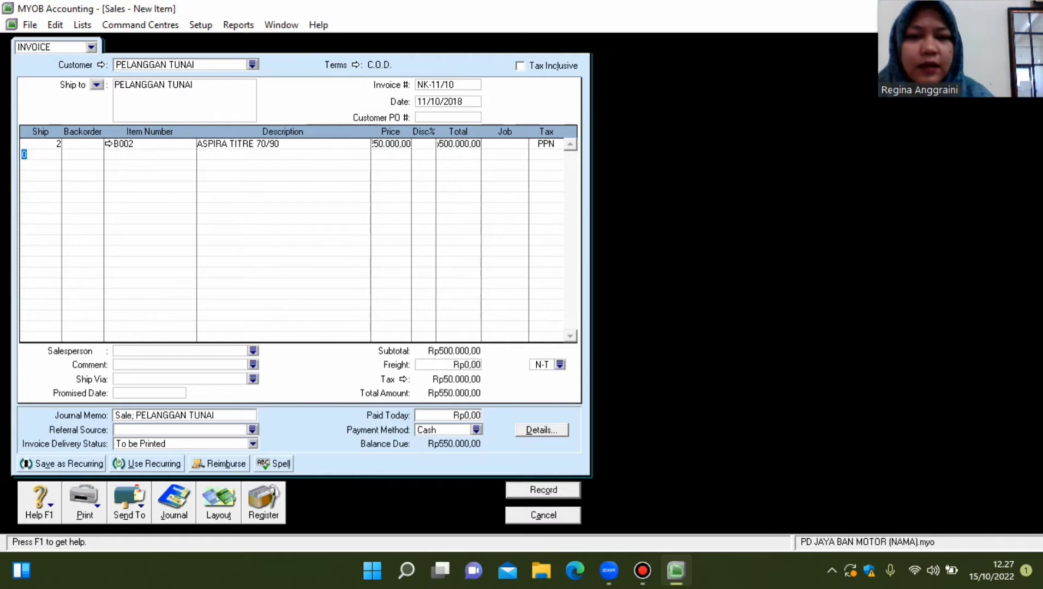
Enter 550000 as paid today by Cash, then record the sale and close the invoice entry.
key(Return)
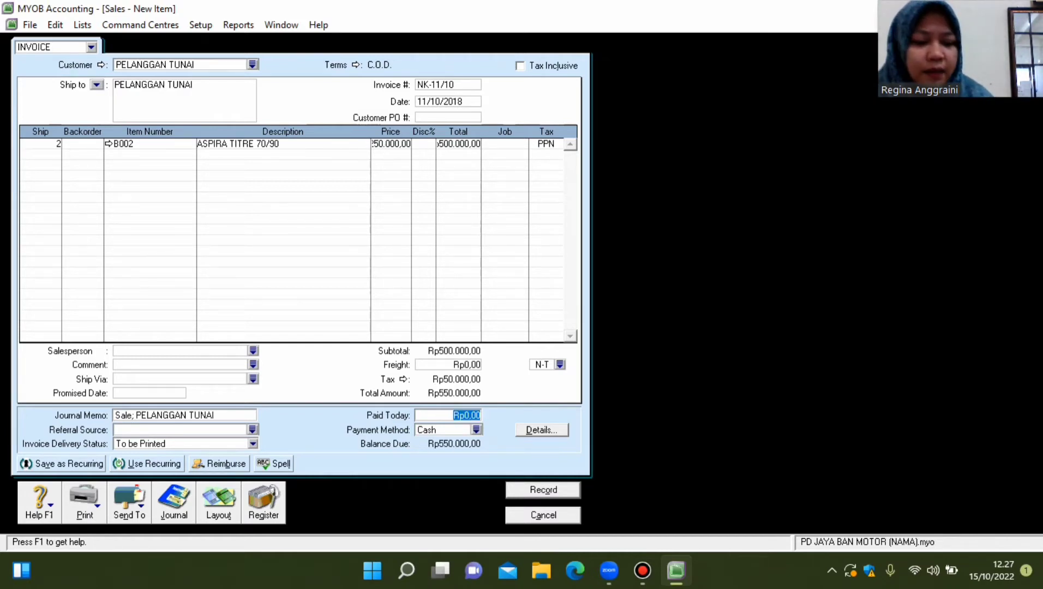
text(550000)
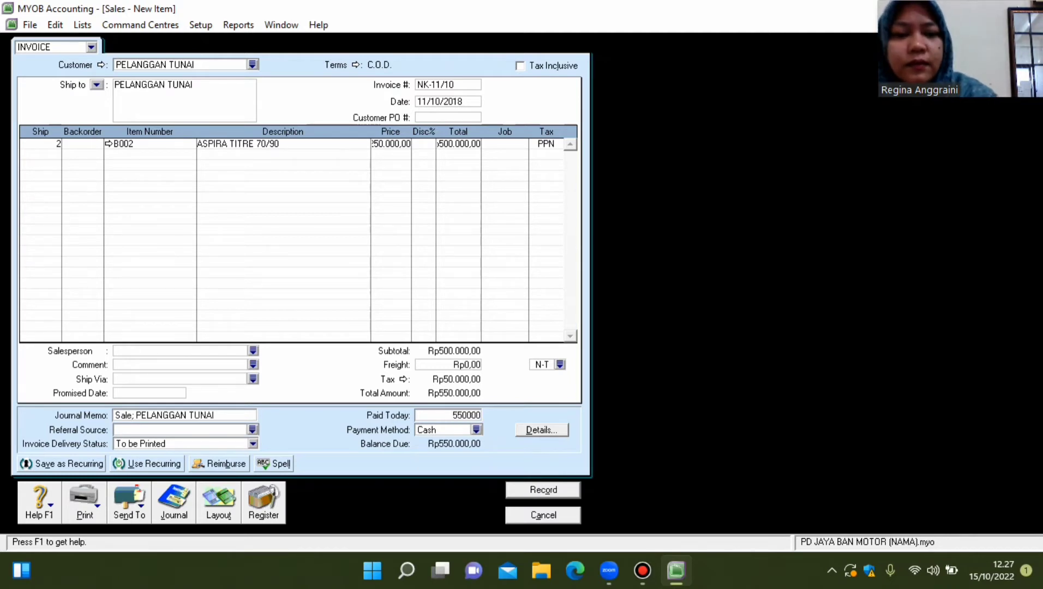
key(Tab)
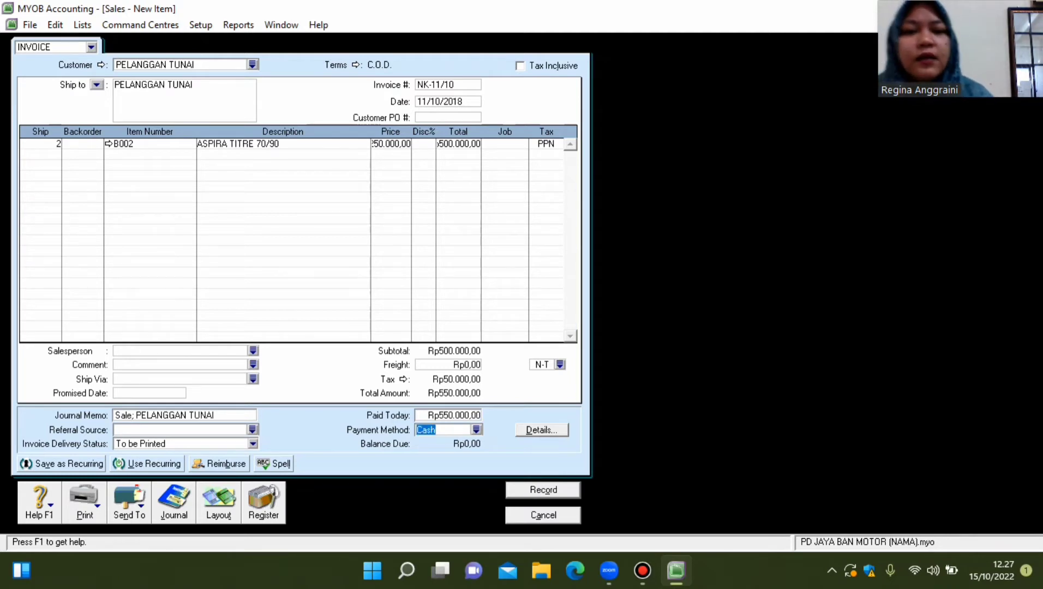
key(Return)
key(Escape)
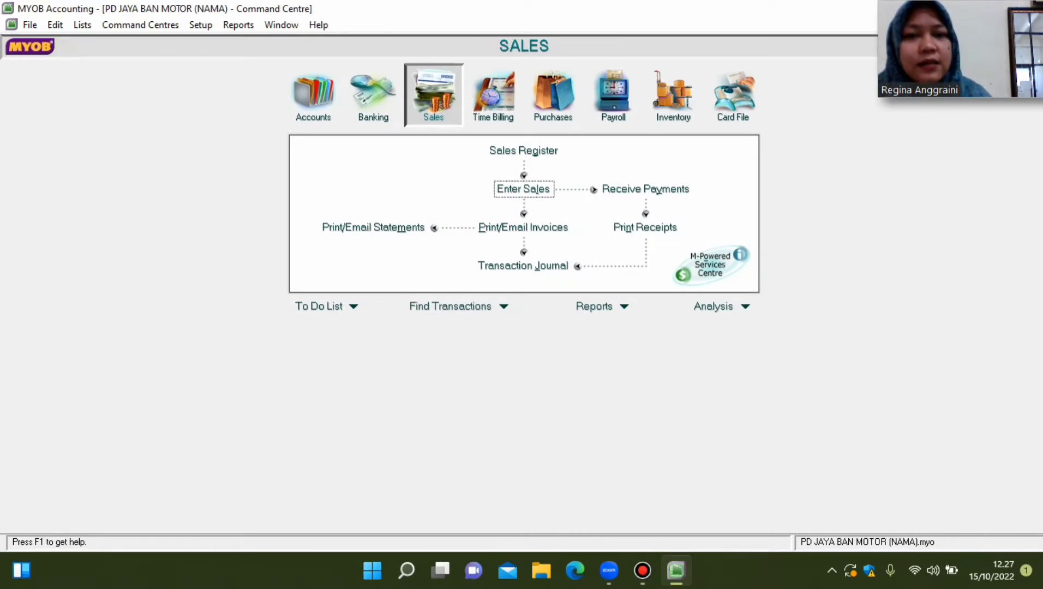
Start a Receive Payments entry for customer DHIKA MOTOR.
click(645, 189)
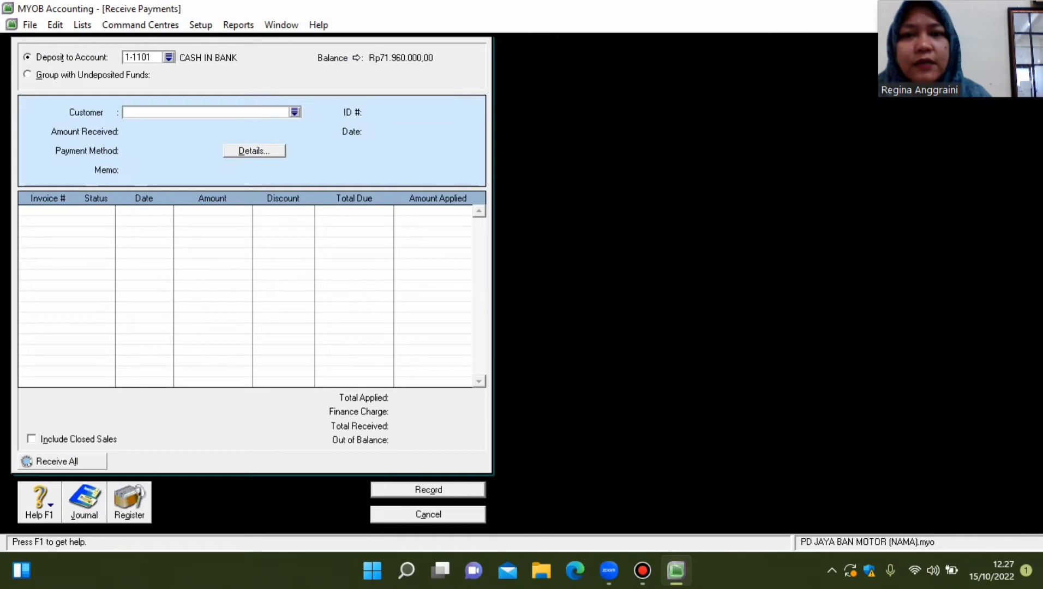
key(Tab)
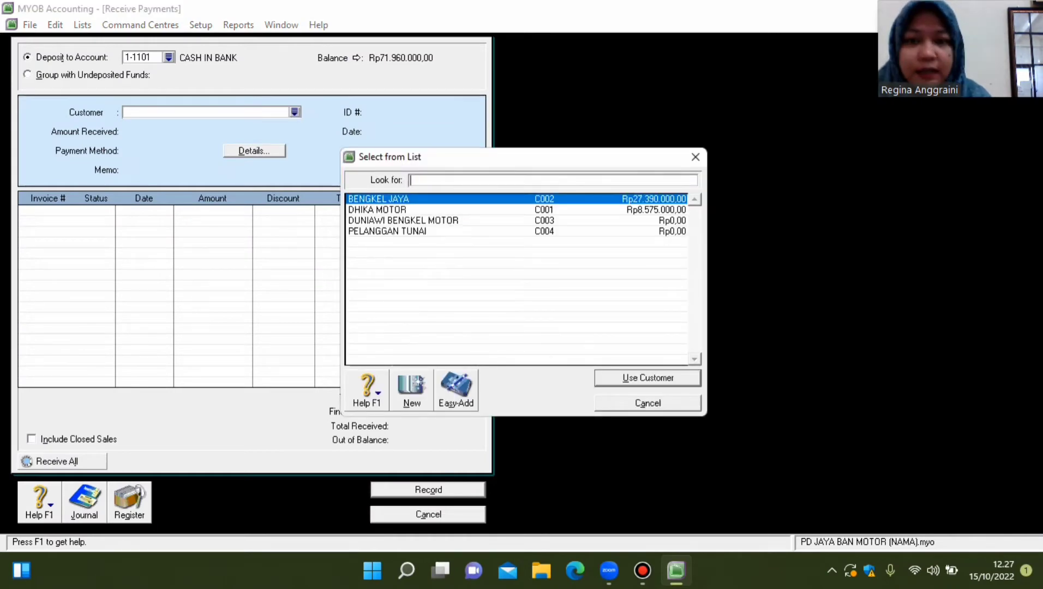
key(Down)
key(Return)
key(Tab)
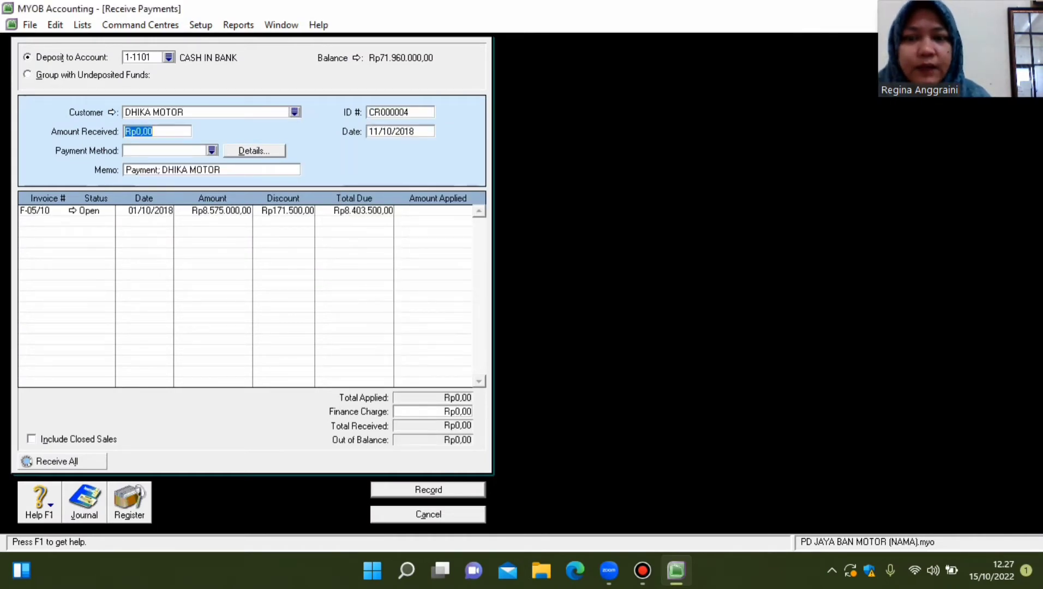
Set the DHIKA MOTOR payment's amount received to 5000000 and its payment method to Cheque.
text(5000000)
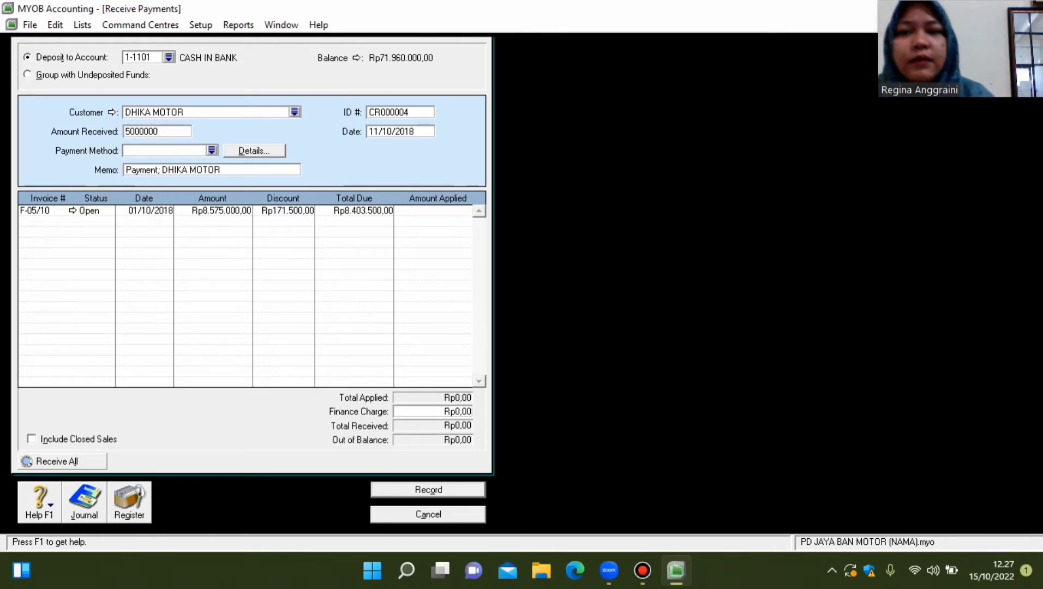
key(Tab)
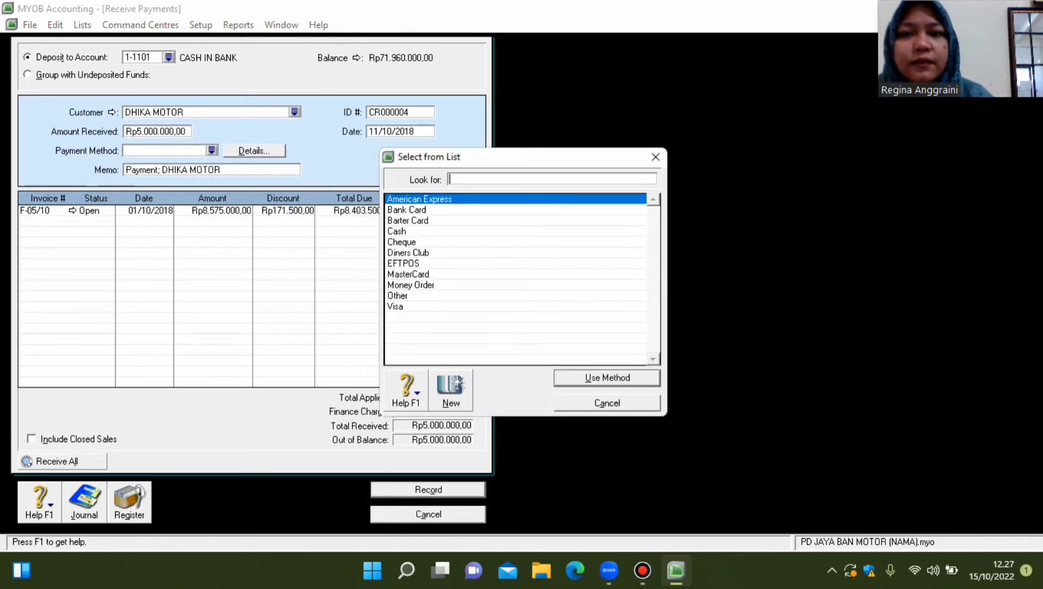
double_click(401, 242)
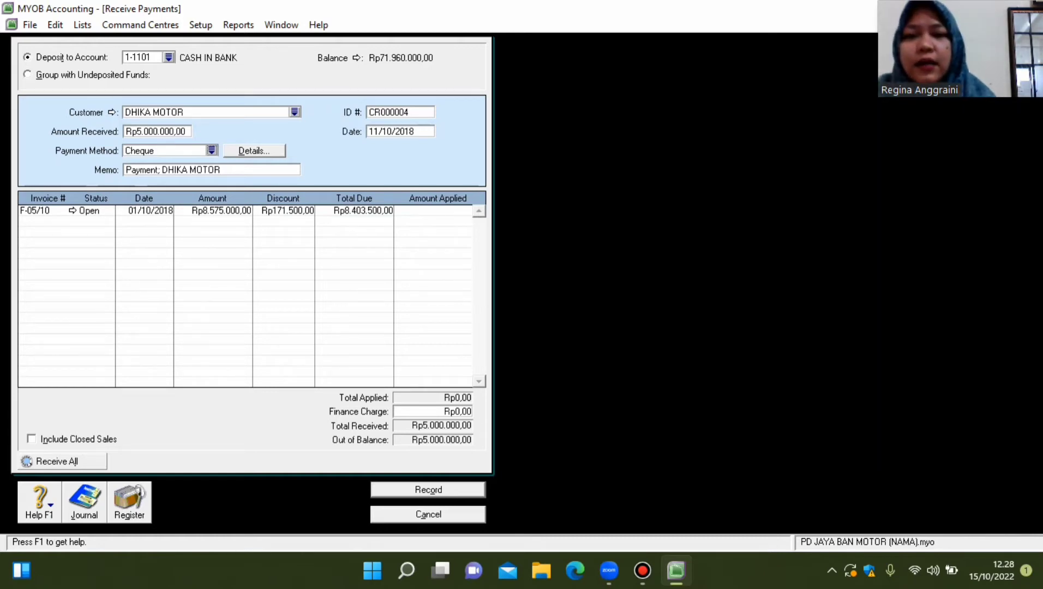
Apply the 5000000 payment from DHIKA MOTOR to invoice F-05/10 and set the payment ID to BKM-04.
click(441, 210)
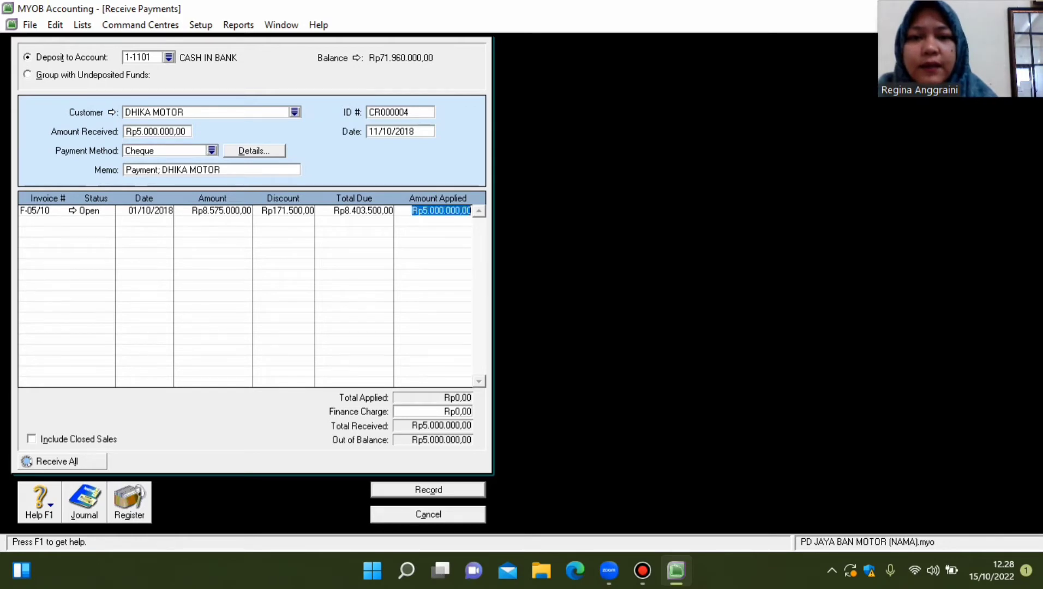
key(Tab)
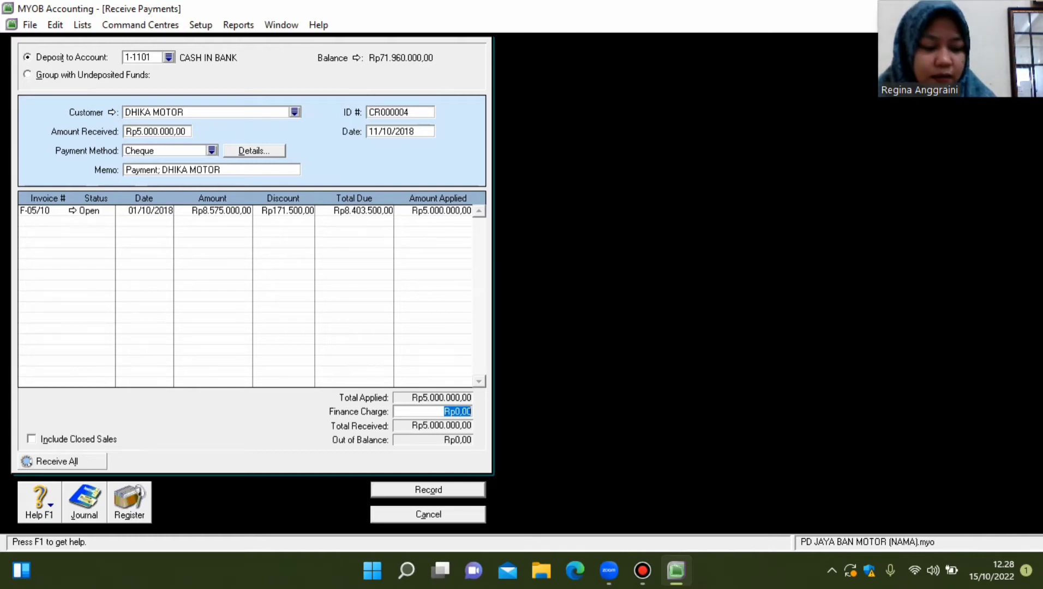
click(400, 112)
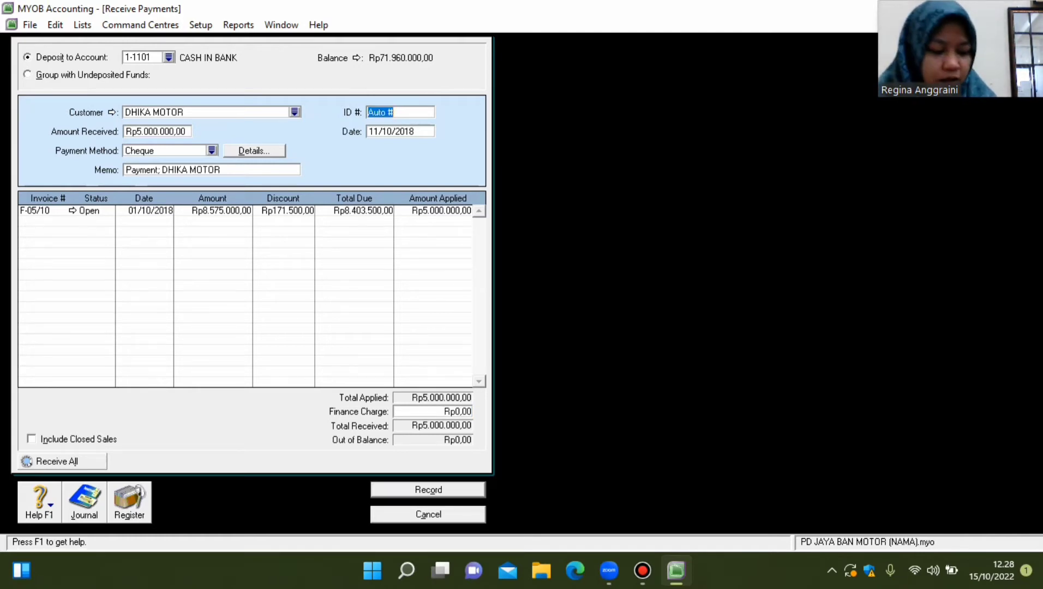
text(BKM-)
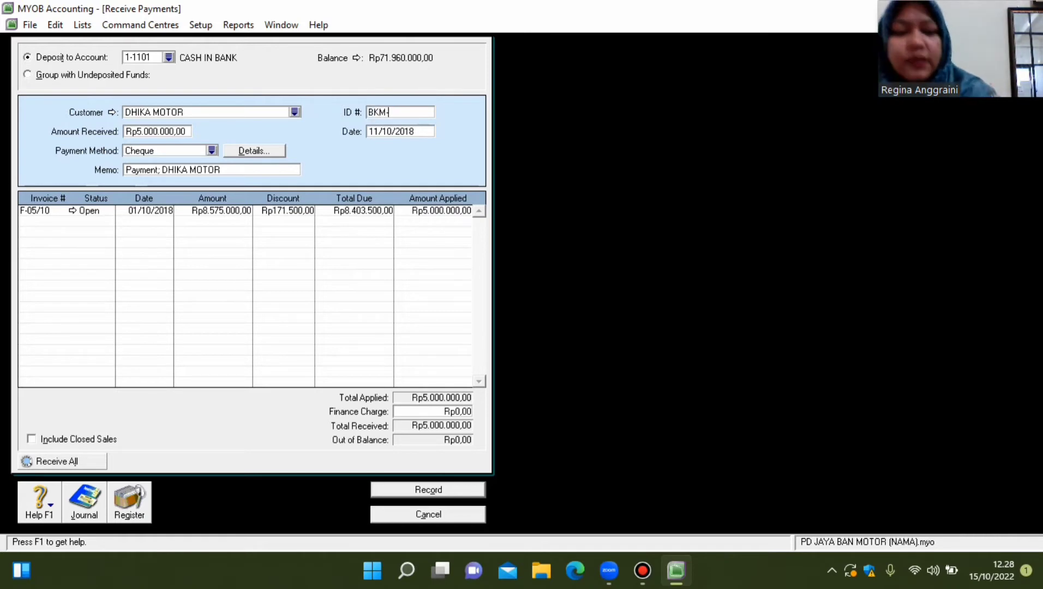
text(04)
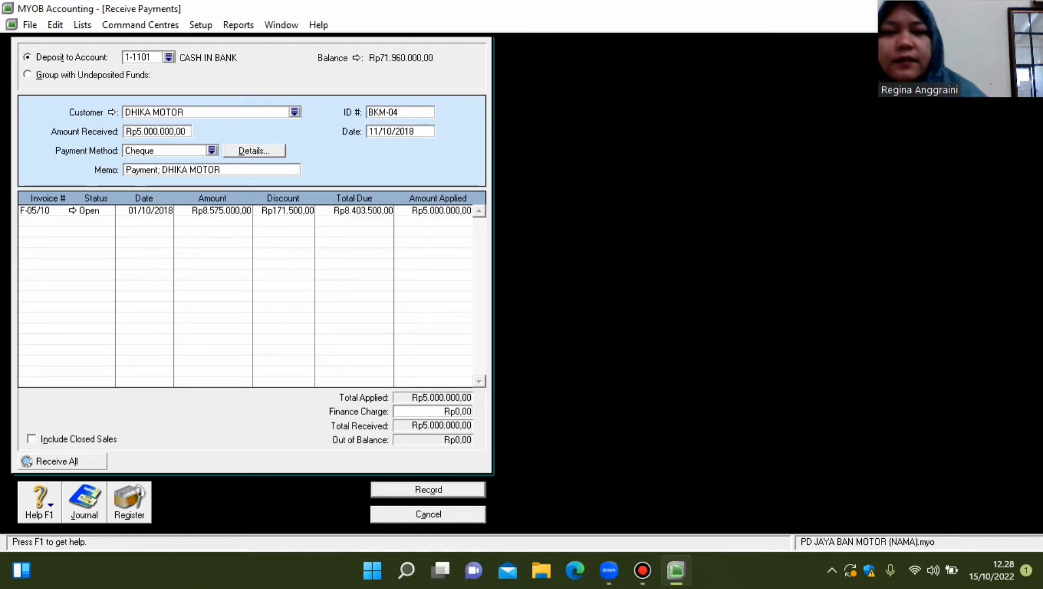
Date the DHIKA MOTOR payment 12/10/2018, then record it and close the payment entry.
key(Tab)
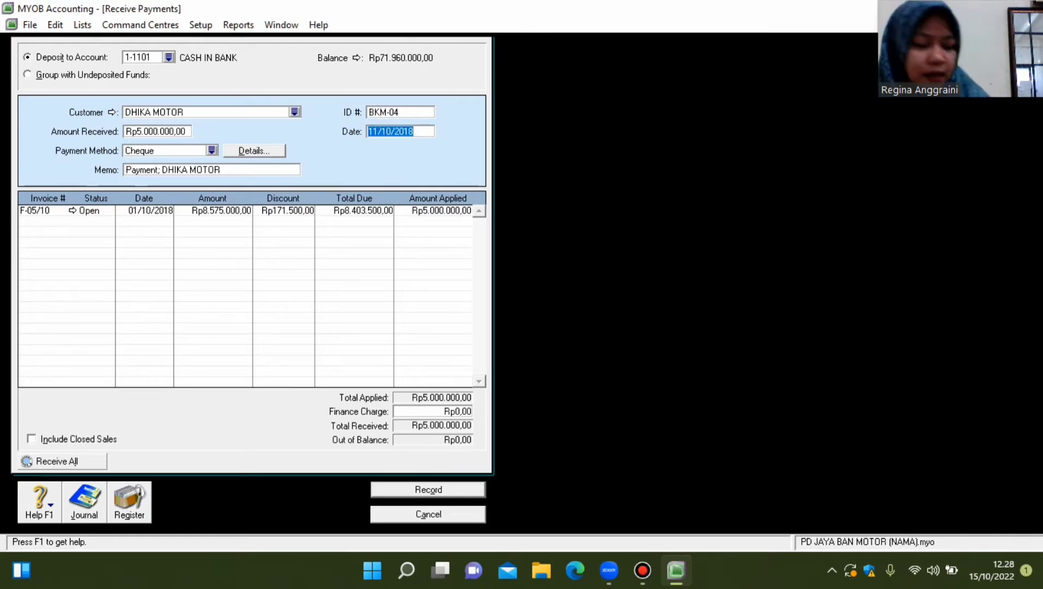
key(Right)
key(Right)
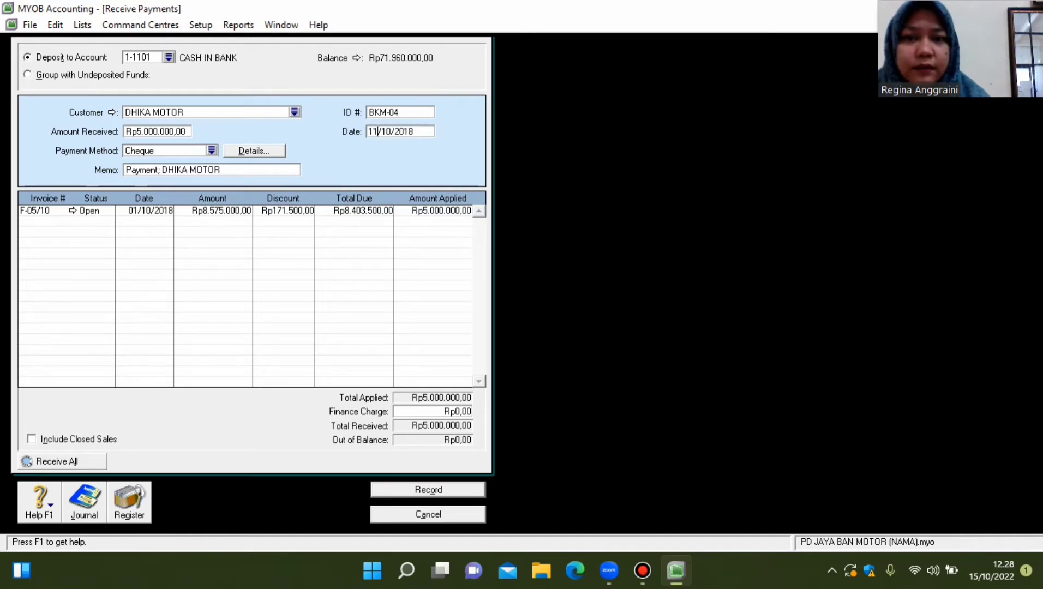
key(BackSpace)
text(2)
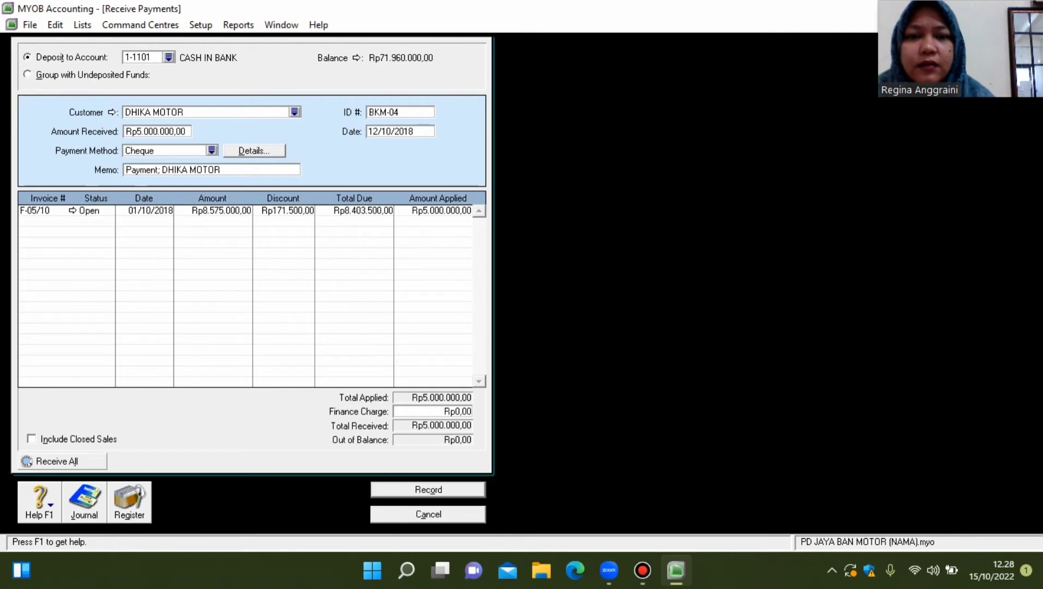
key(Return)
key(Escape)
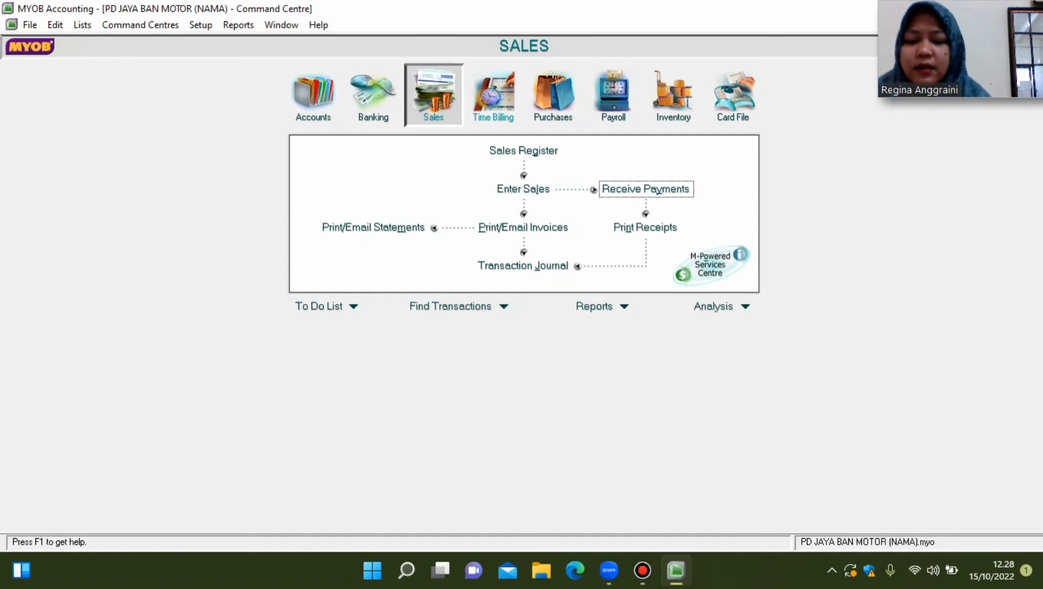
Start a new Receive Payments entry for customer BENGKEL JAYA.
click(645, 188)
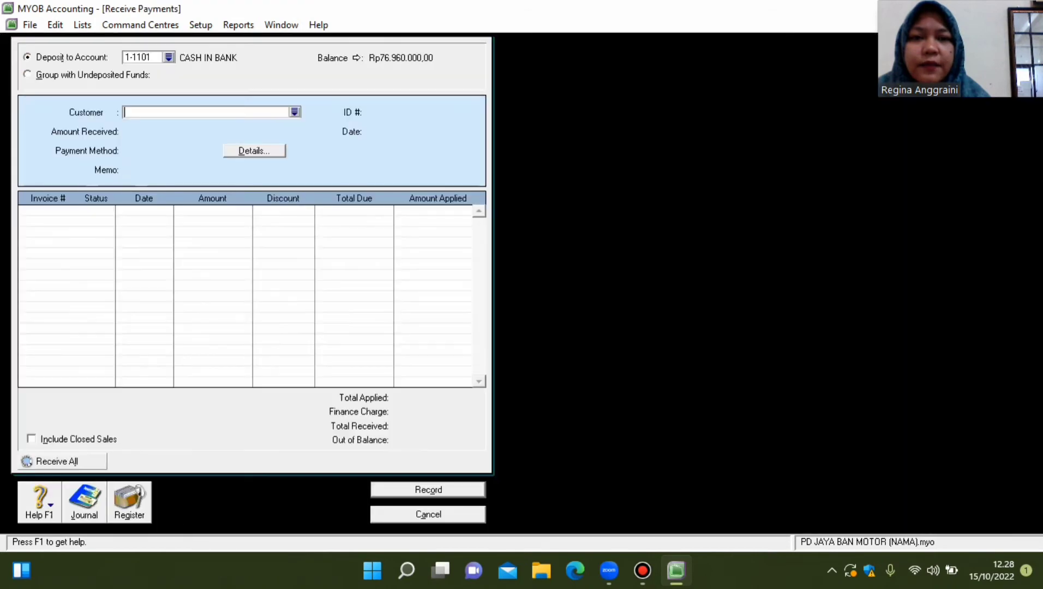
click(295, 112)
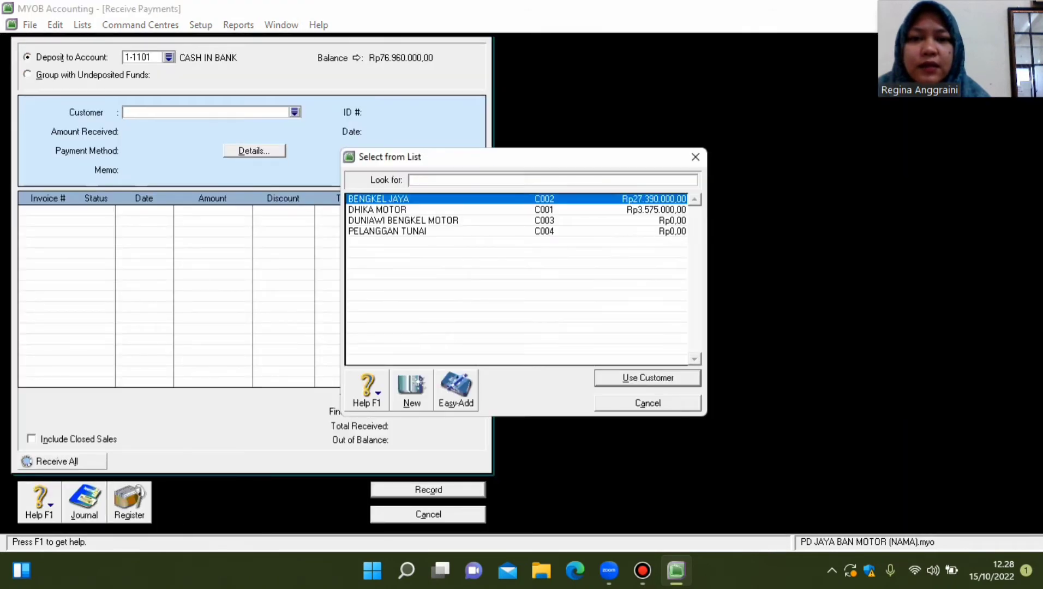
key(Return)
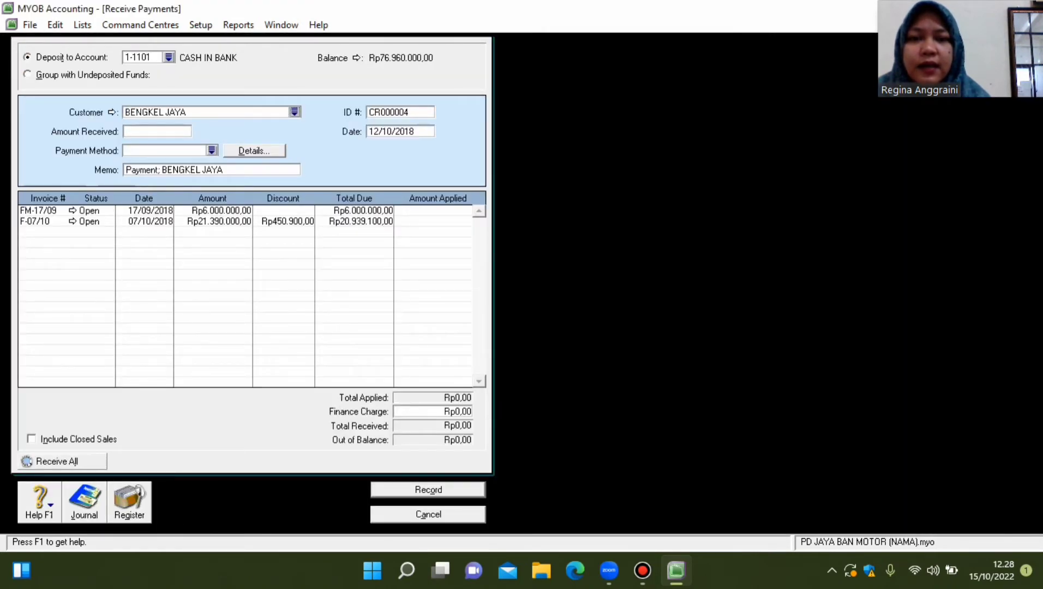
Set the BENGKEL JAYA payment's amount received to 6000000 and its payment method to Cheque.
key(Tab)
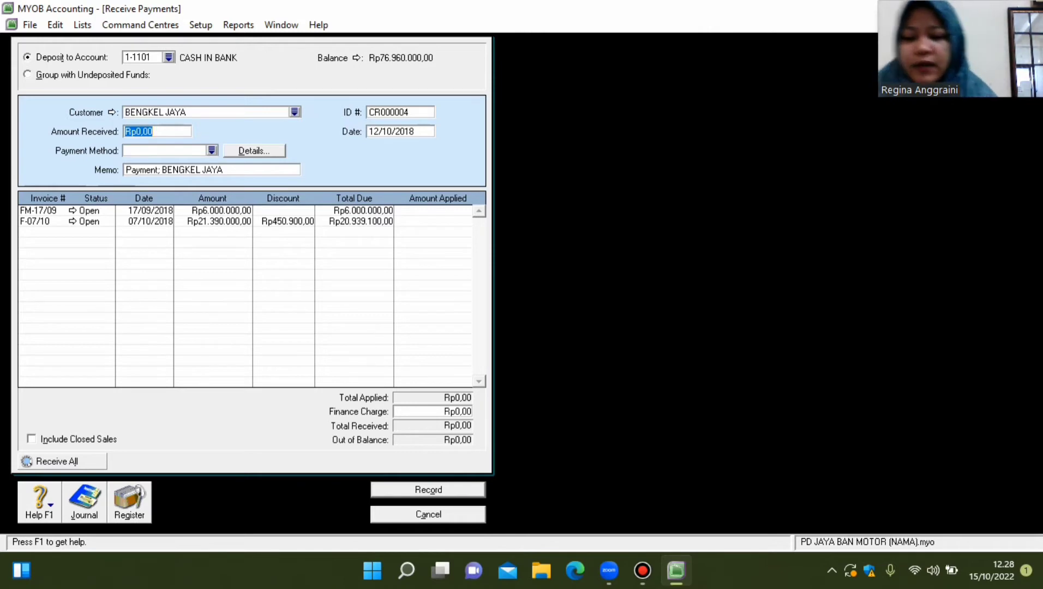
text(600)
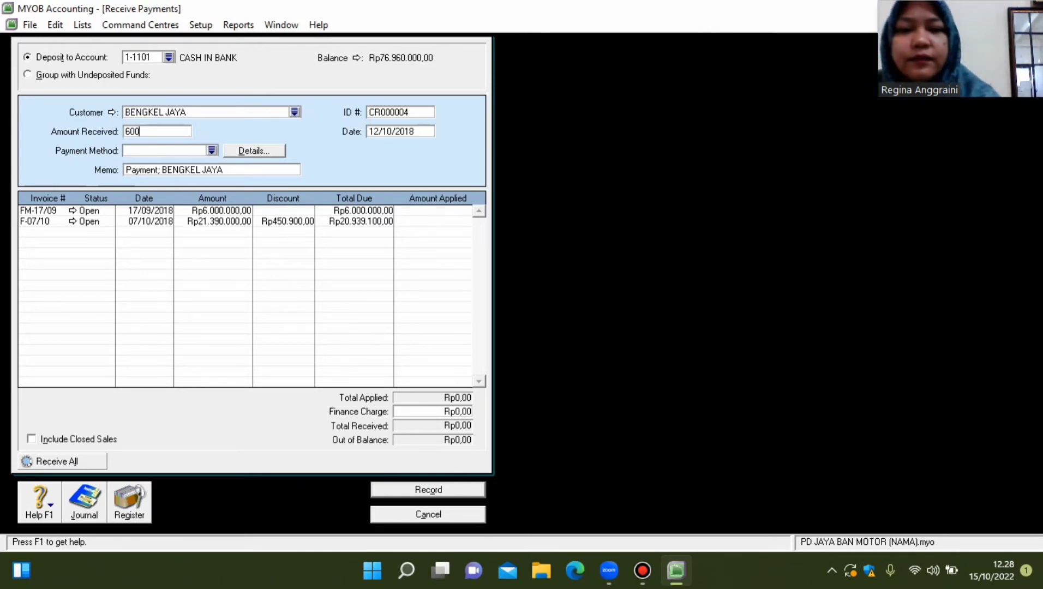
text(0000)
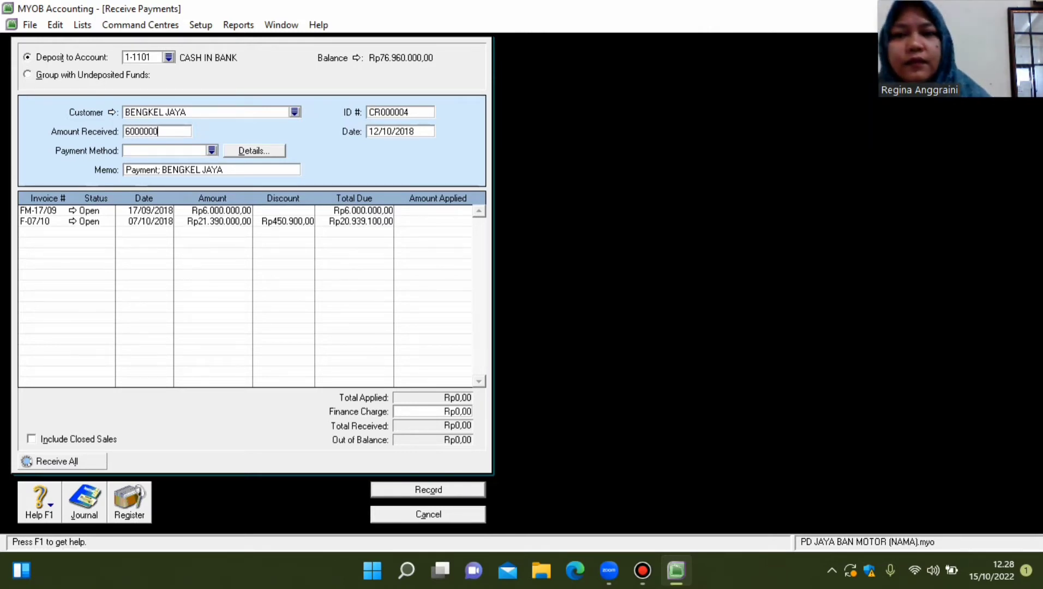
key(Tab)
text(Cheque)
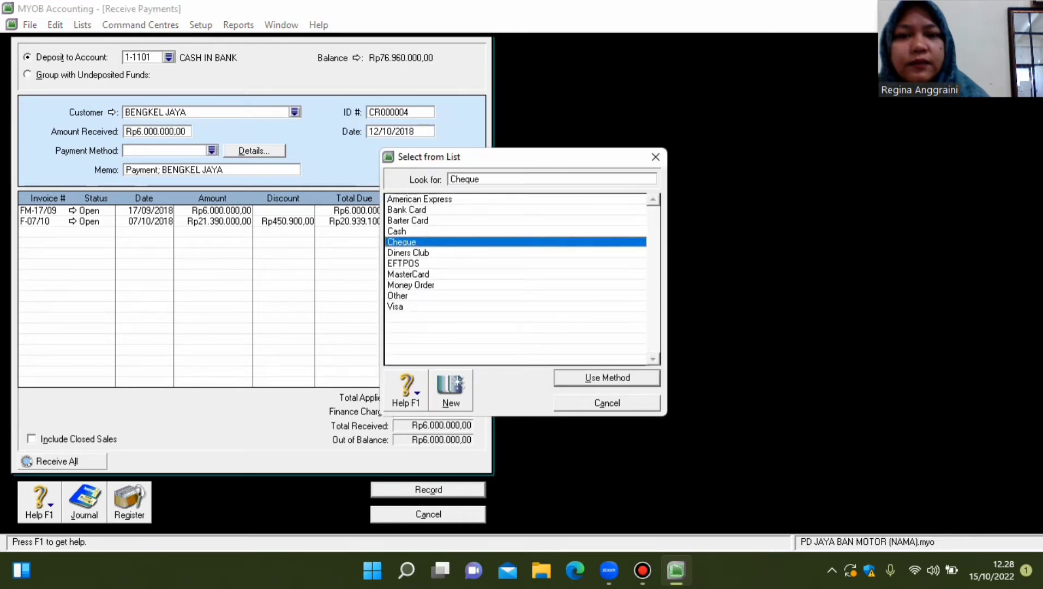
key(Return)
Set the BENGKEL JAYA payment's ID to BKM-05 and its date to 13/10/2018.
key(Tab)
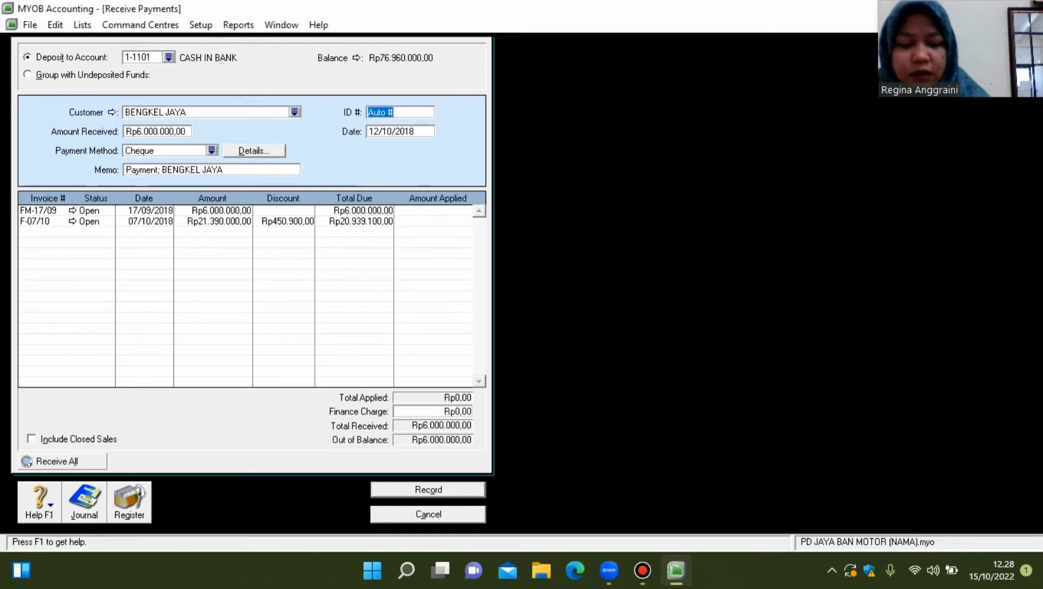
text(BKM-05)
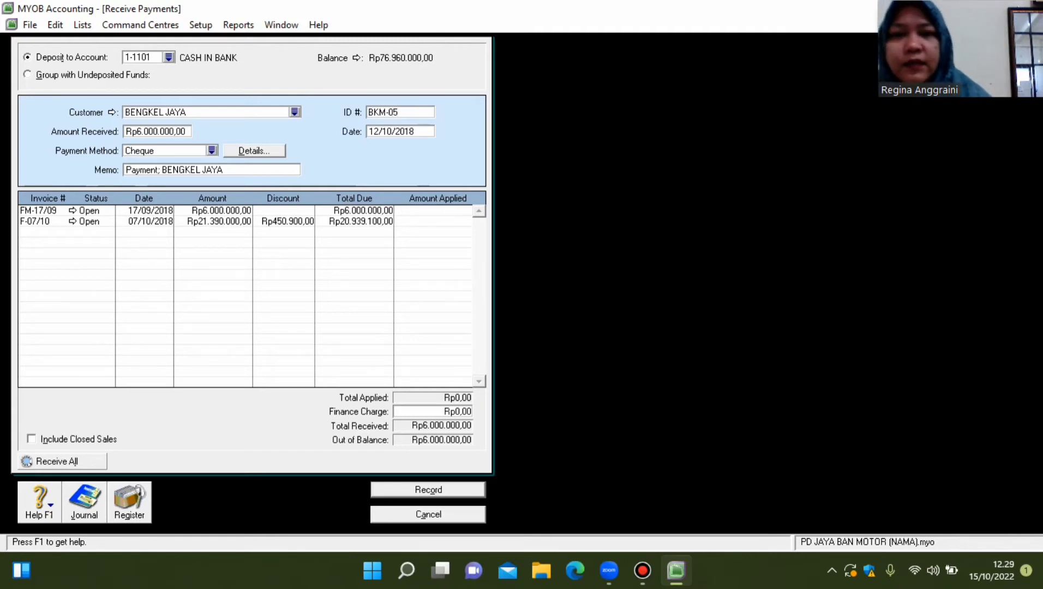
key(Tab)
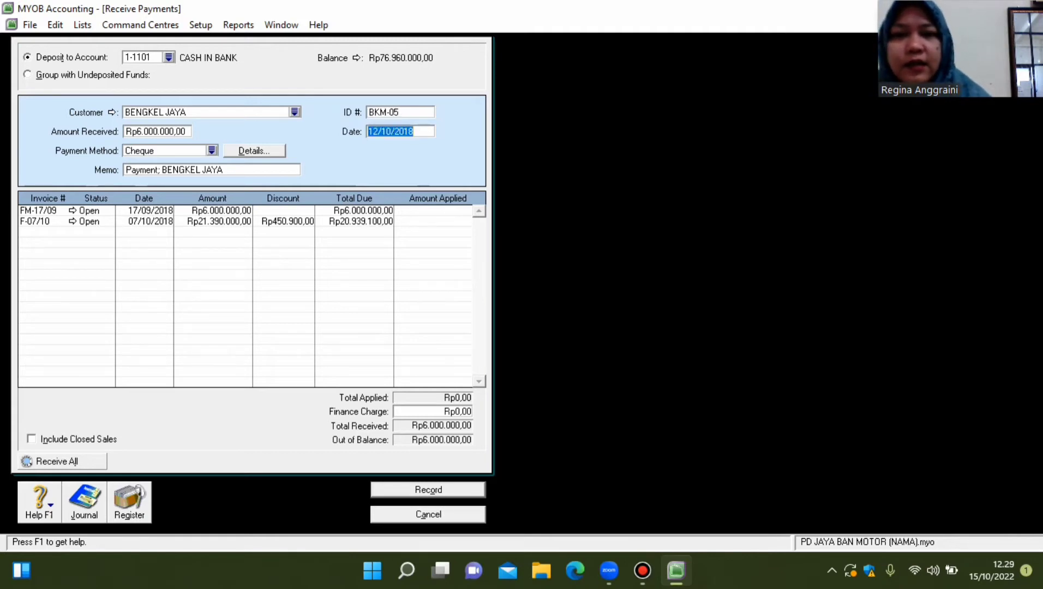
click(379, 131)
key(BackSpace)
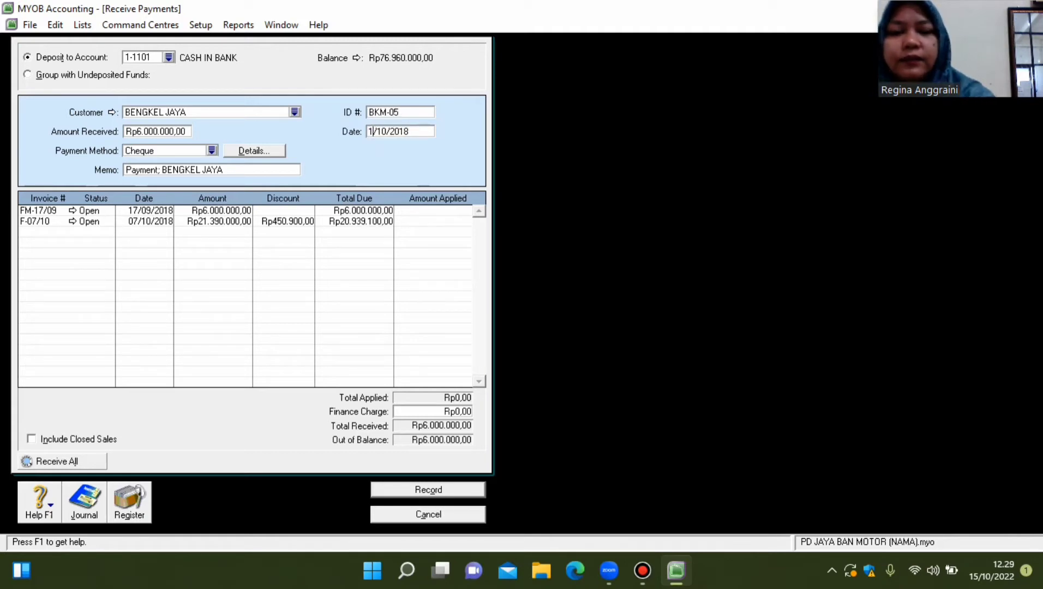
text(3)
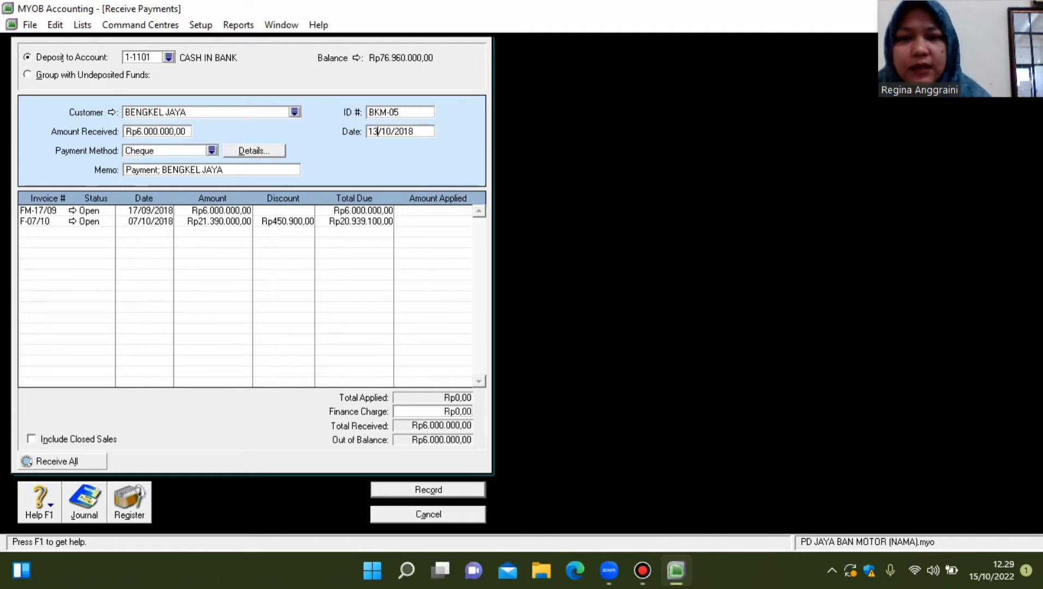
Apply the 6000000 payment to invoice FM-17/09, then record it and close the payment entry.
click(441, 211)
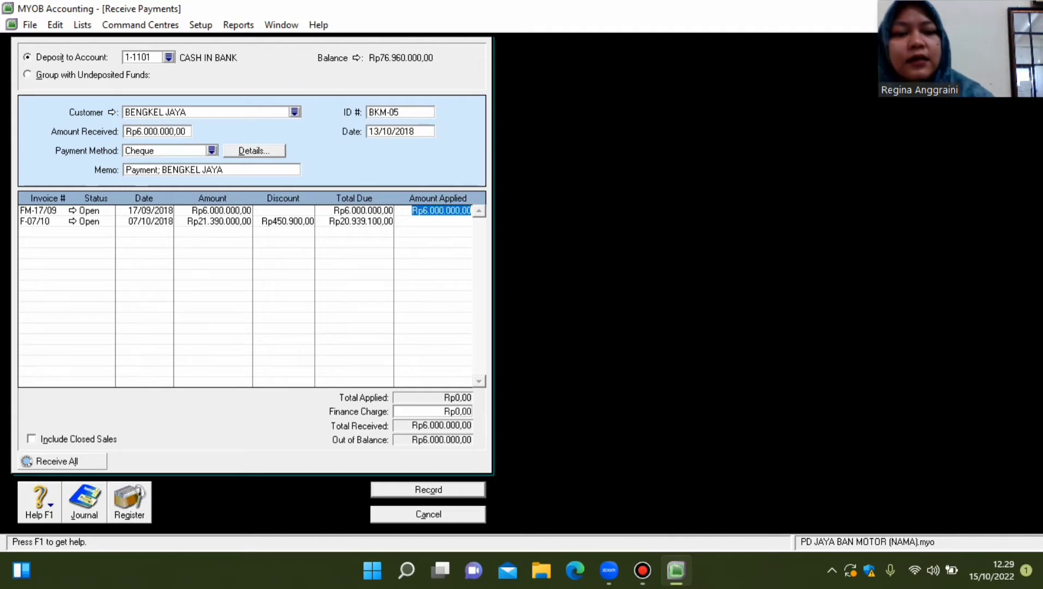
key(Tab)
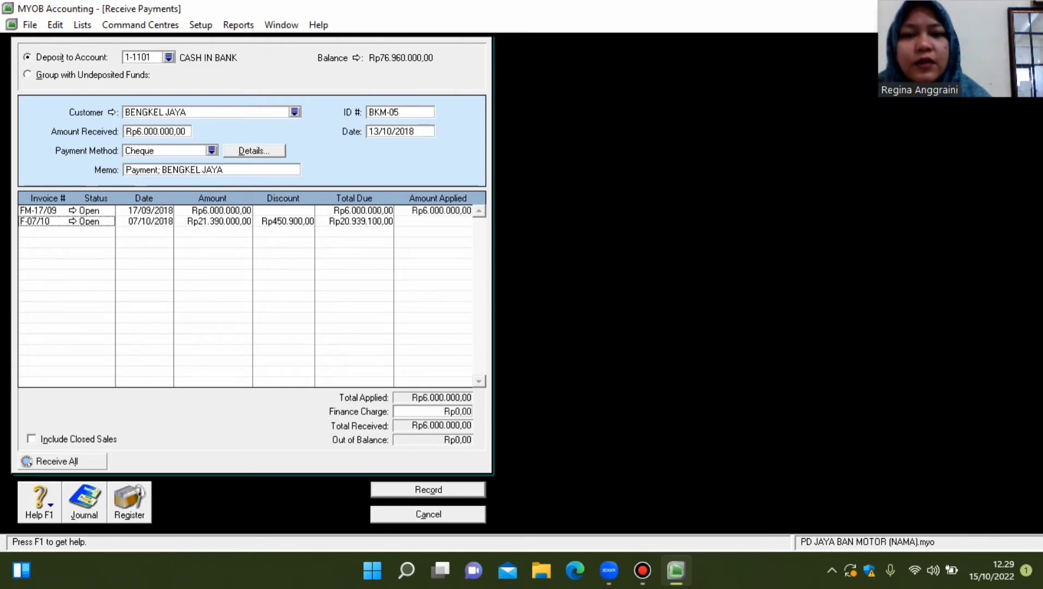
key(Return)
key(Escape)
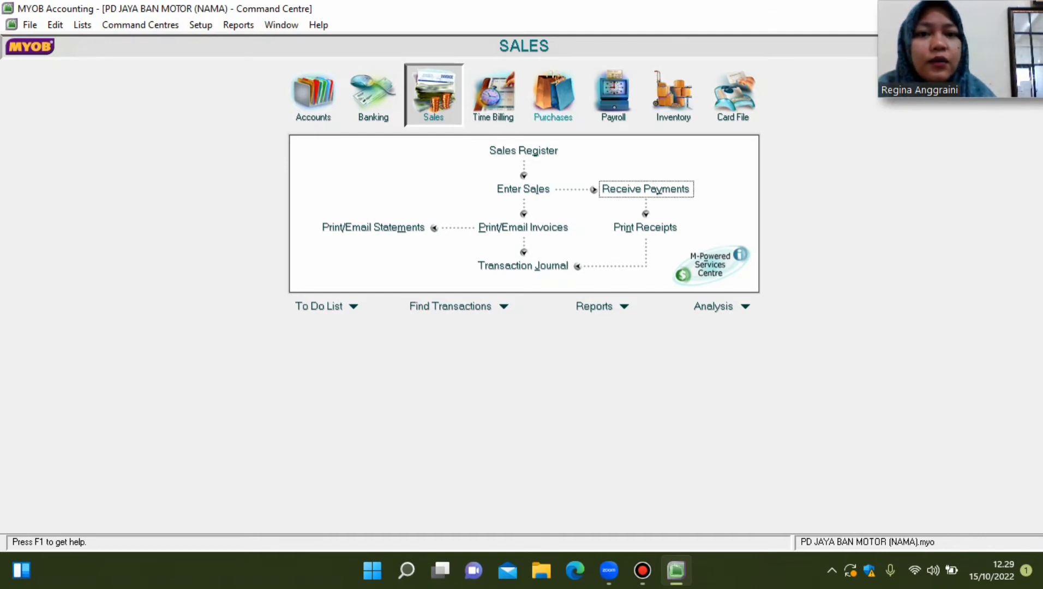
Start a new purchase bill for supplier BINTANG GEMILANG.
click(552, 98)
click(523, 189)
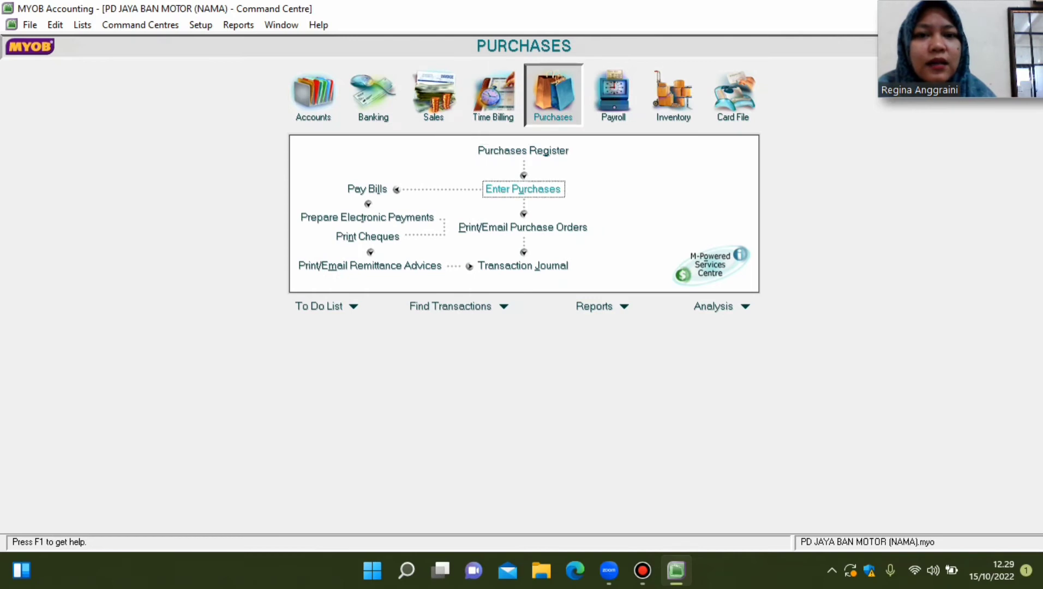
key(Tab)
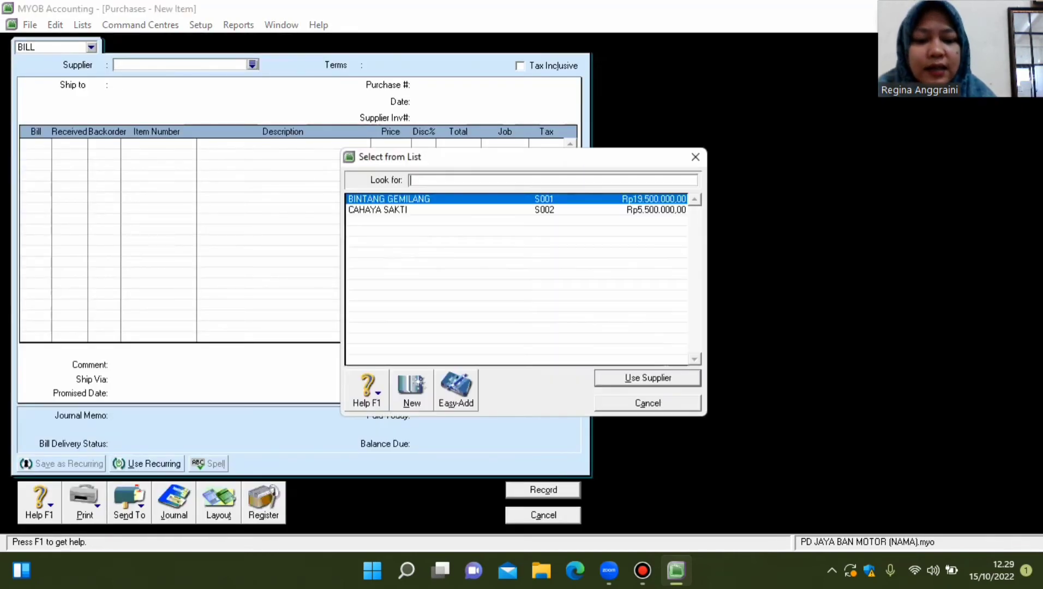
key(Return)
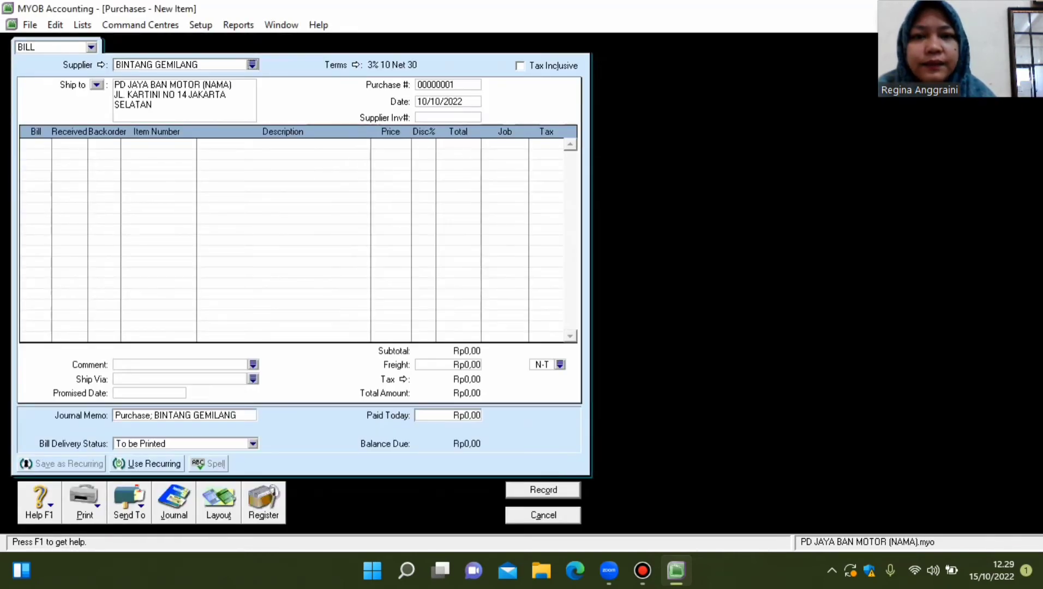
Set the BINTANG GEMILANG bill's purchase number to NKR-02 and its date to 14/10/2022.
key(Tab)
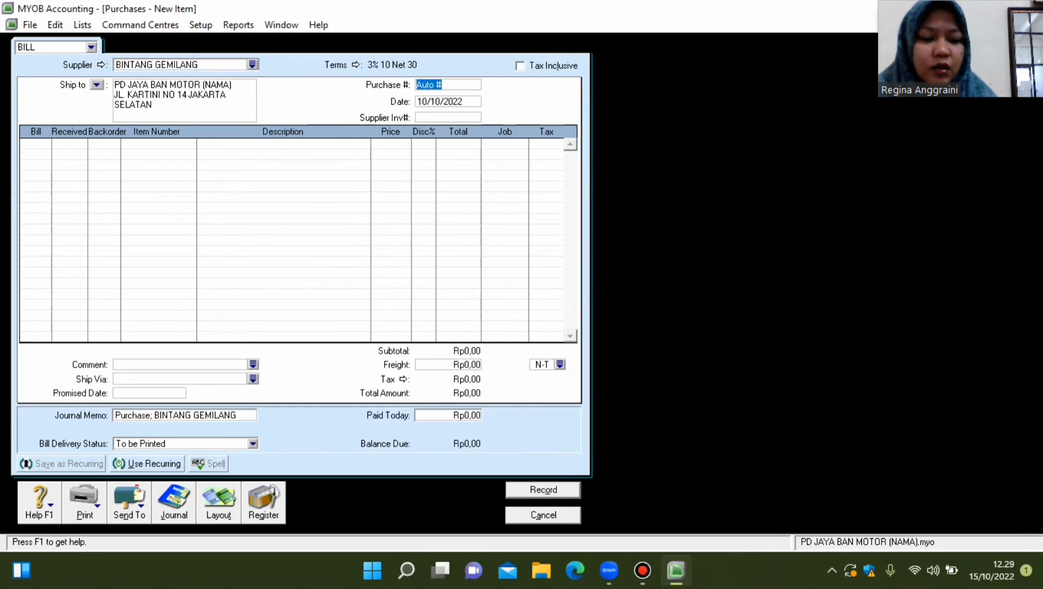
text(NK)
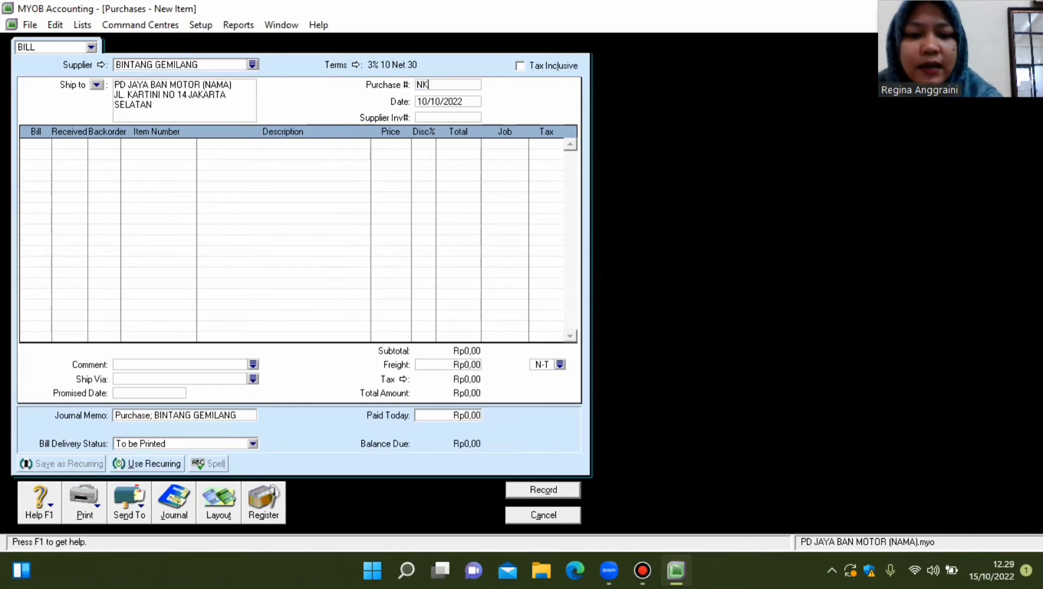
text(R-02)
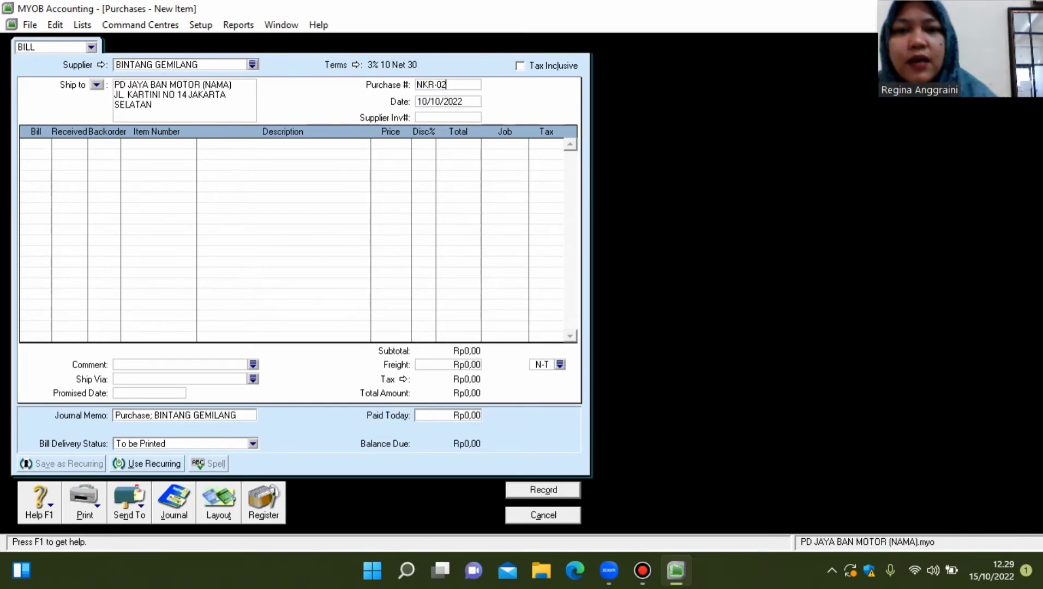
key(Tab)
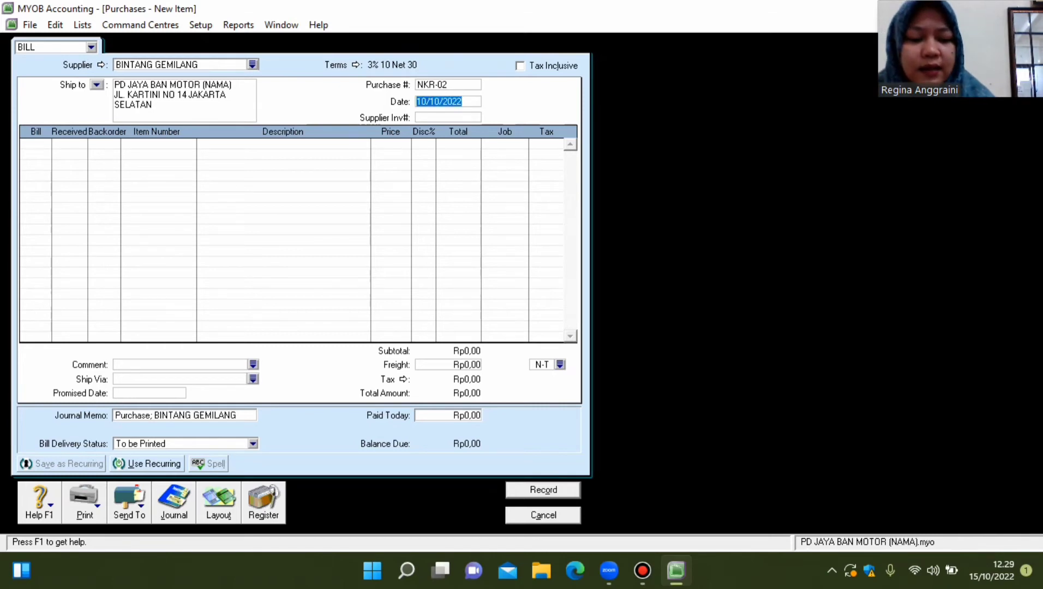
click(430, 101)
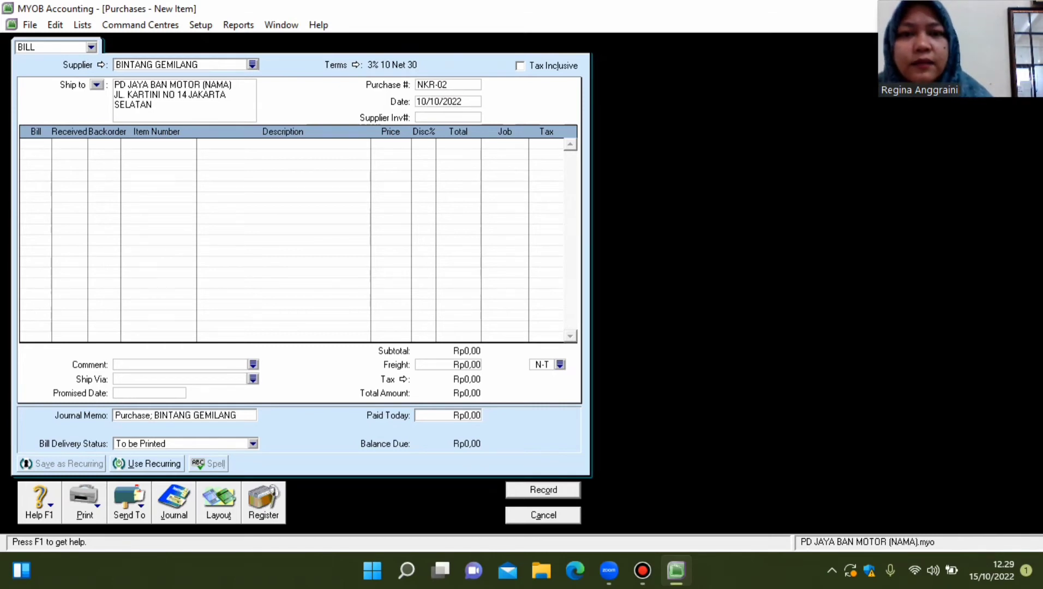
key(BackSpace)
text(4)
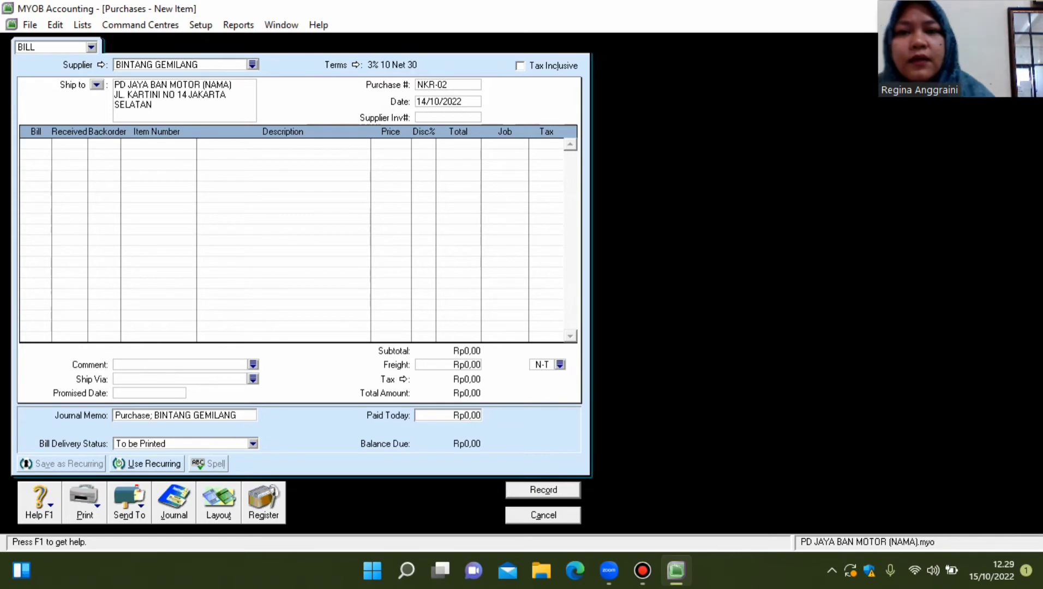
Enter a billed quantity of -2 for item B001 on bill NKR-02, then record it and close the purchase entry.
key(Tab)
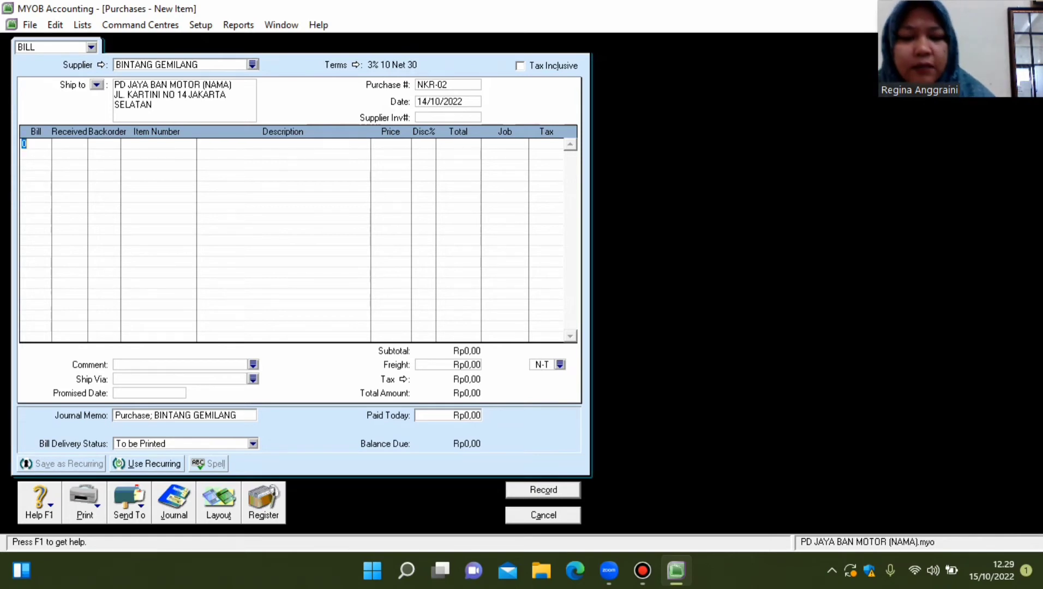
text(-2)
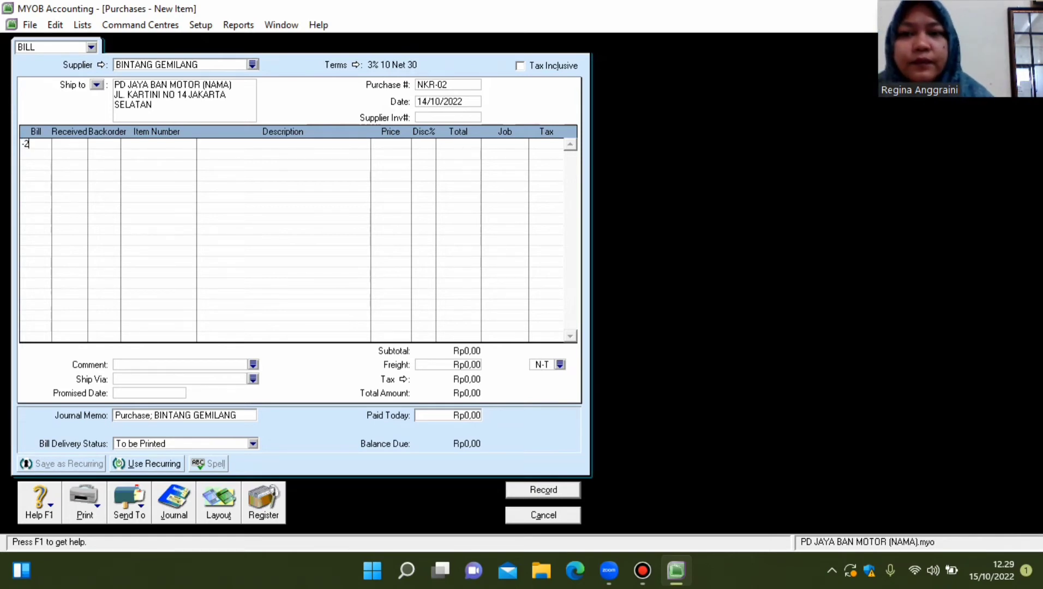
key(Tab)
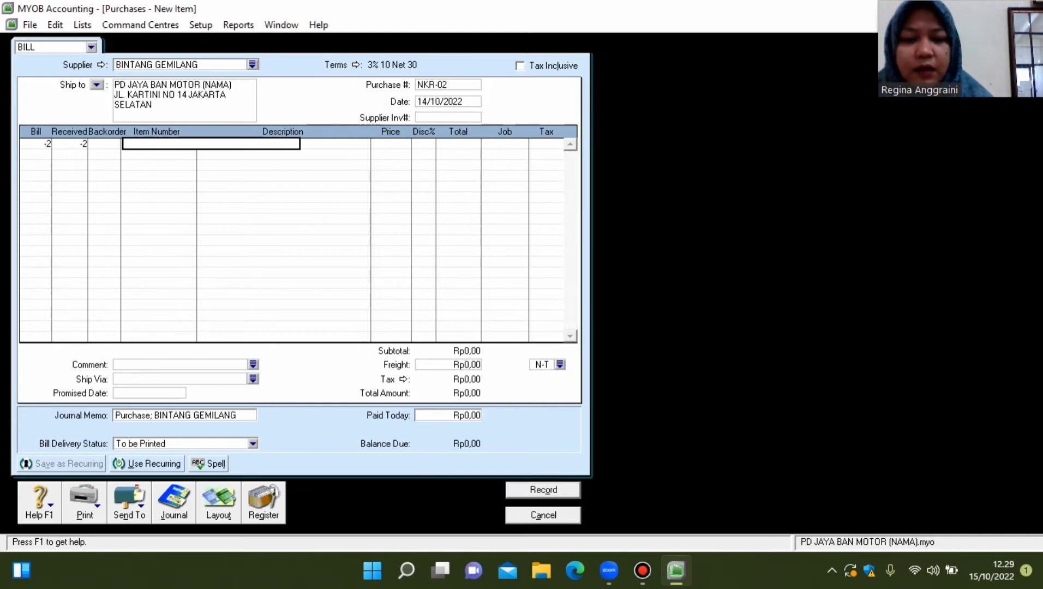
text(B001)
key(Return)
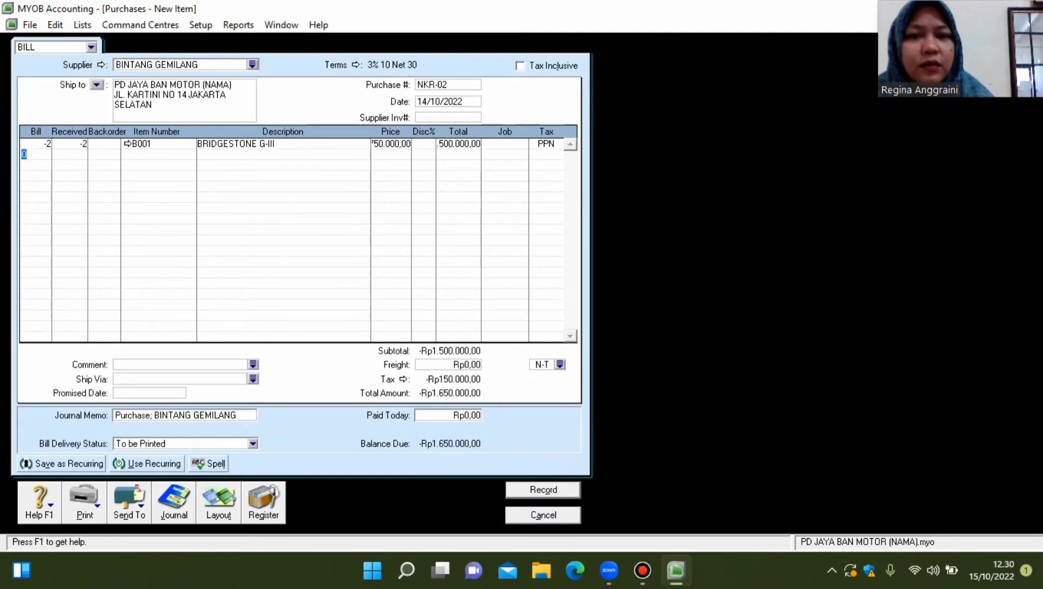
click(543, 490)
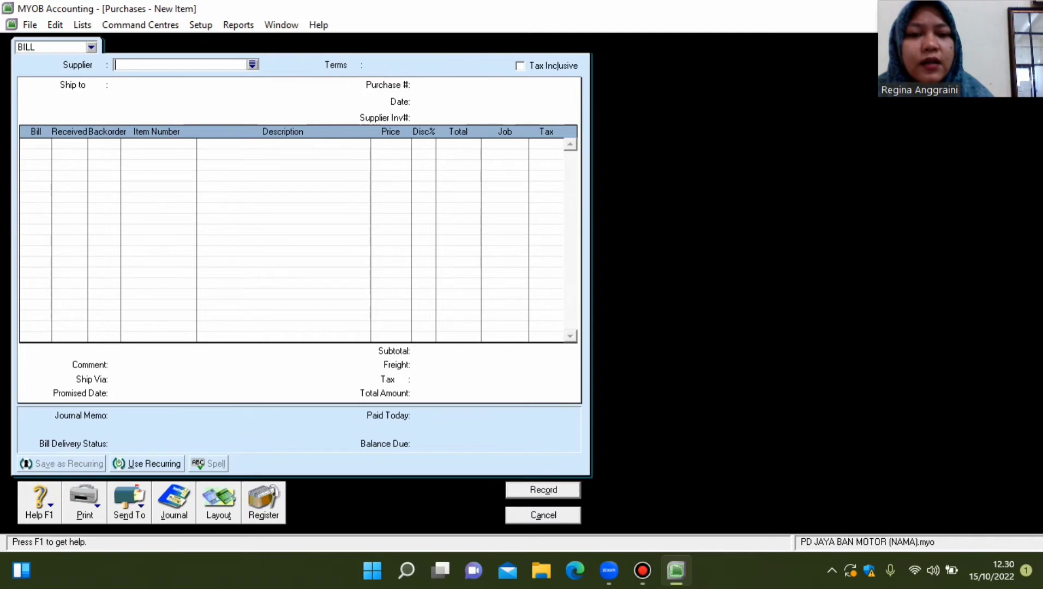
click(543, 515)
Show all transactions in the transaction journal up to 31/12/2022 and find the latest BINTANG GEMILANG purchase entry.
click(523, 265)
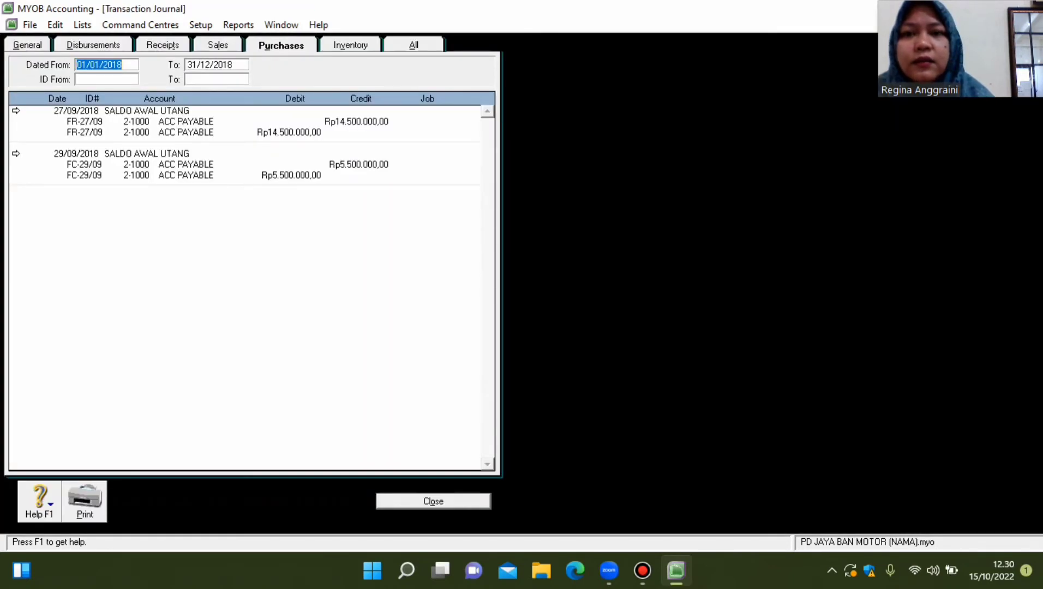
key(alt+a)
drag(488, 125, 488, 452)
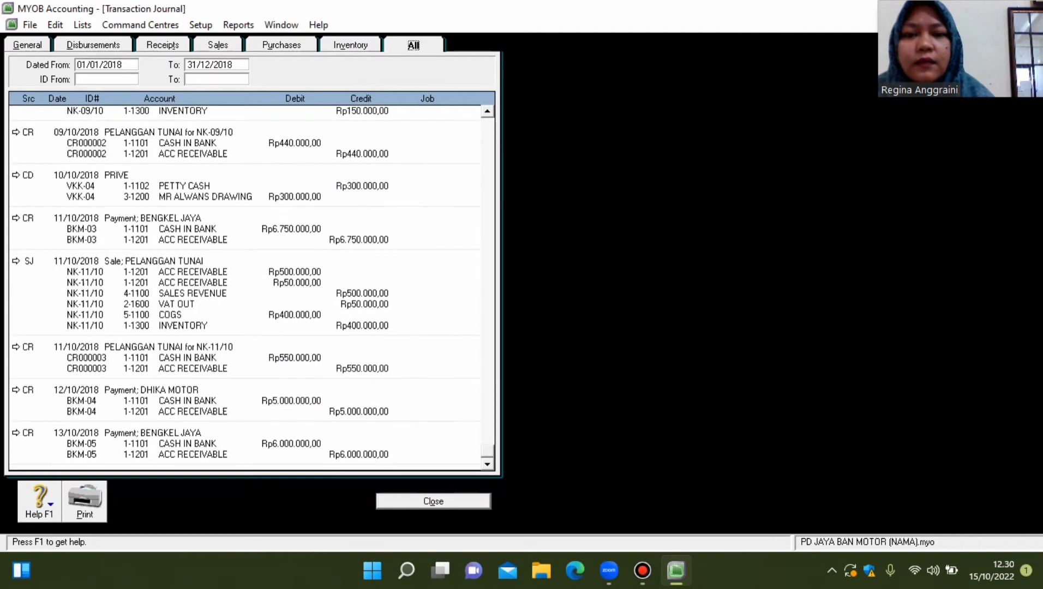
click(231, 64)
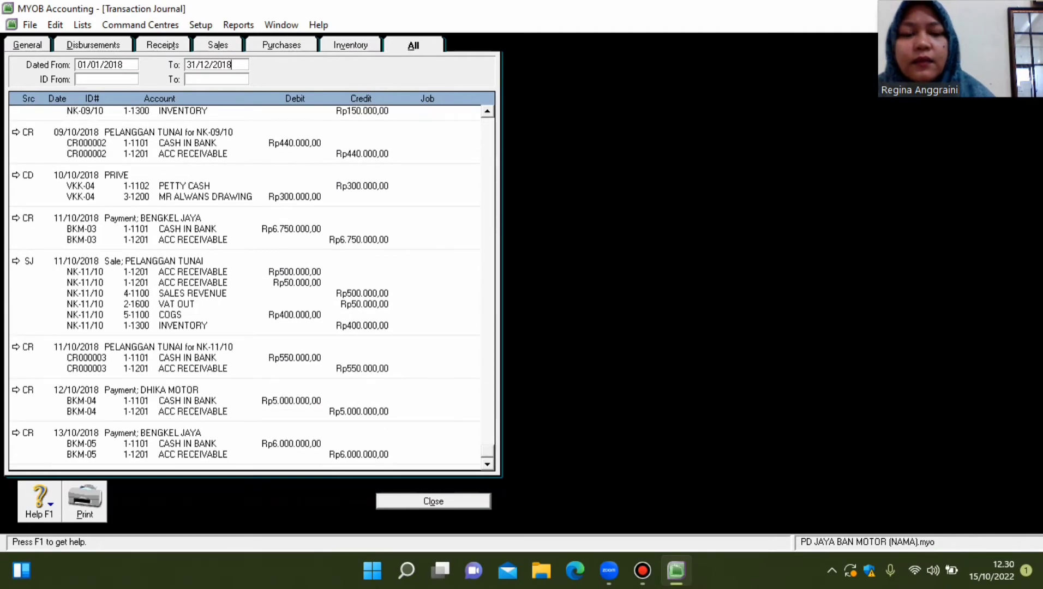
key(BackSpace)
key(BackSpace)
text(22)
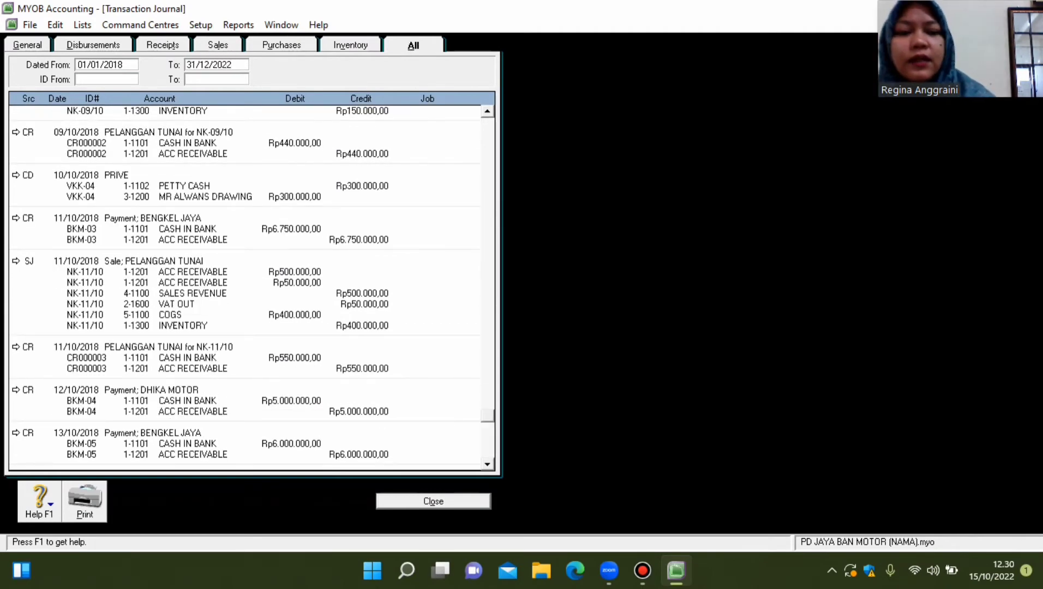
key(Tab)
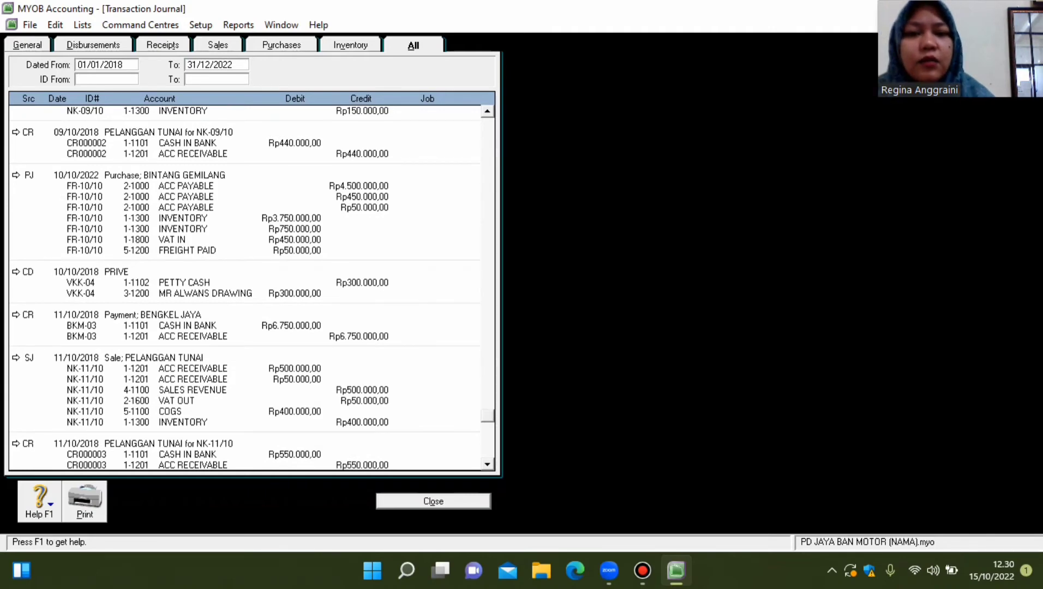
scroll(246, 288, down, 5)
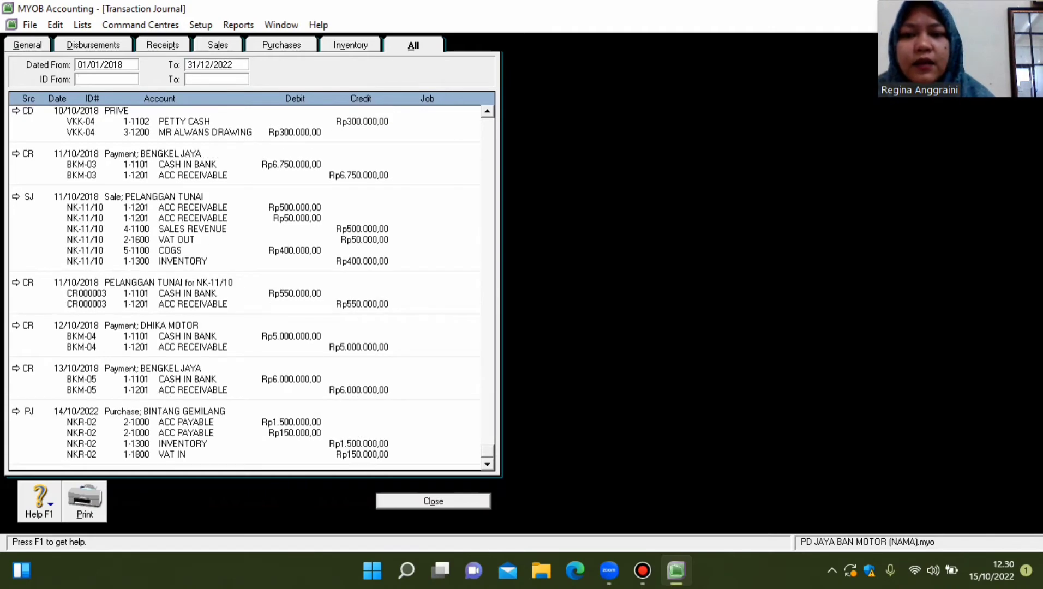
Open the NKR-02 bill from the journal, set its date to 10/10/2018 and save it.
click(16, 412)
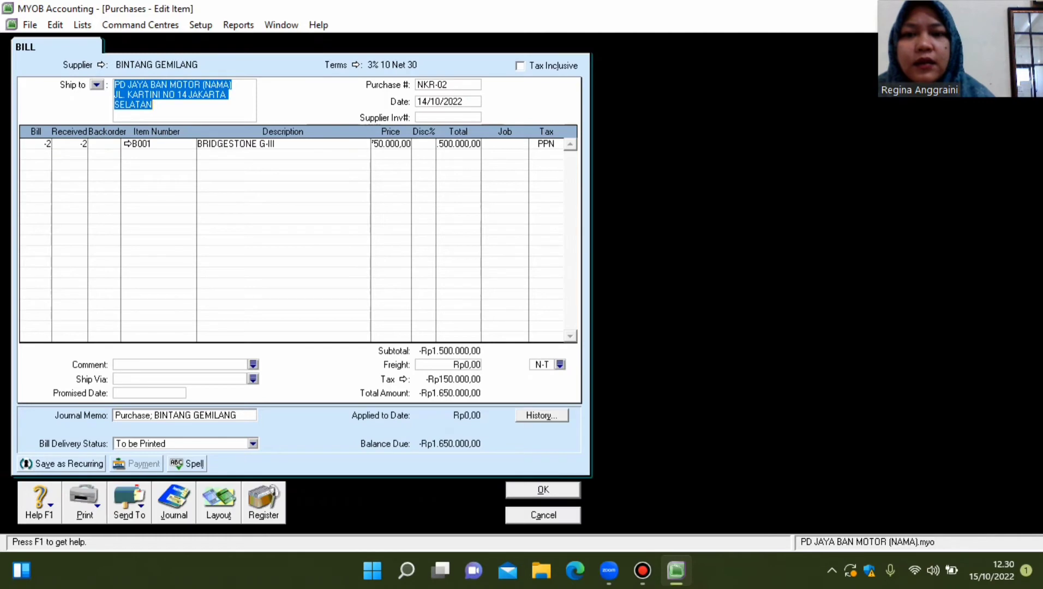
key(Tab)
key(Tab)
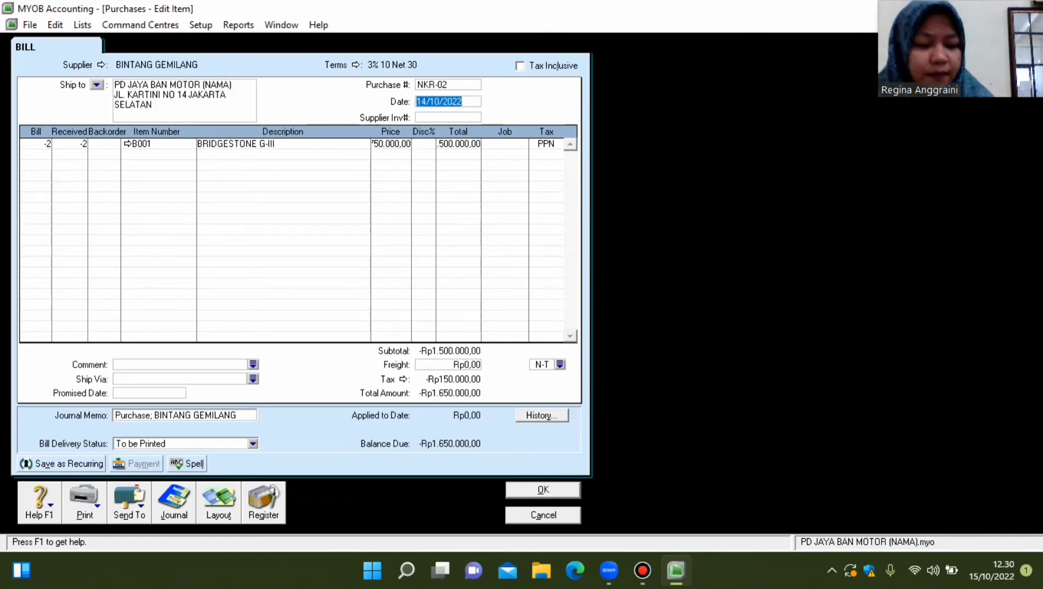
text(10)
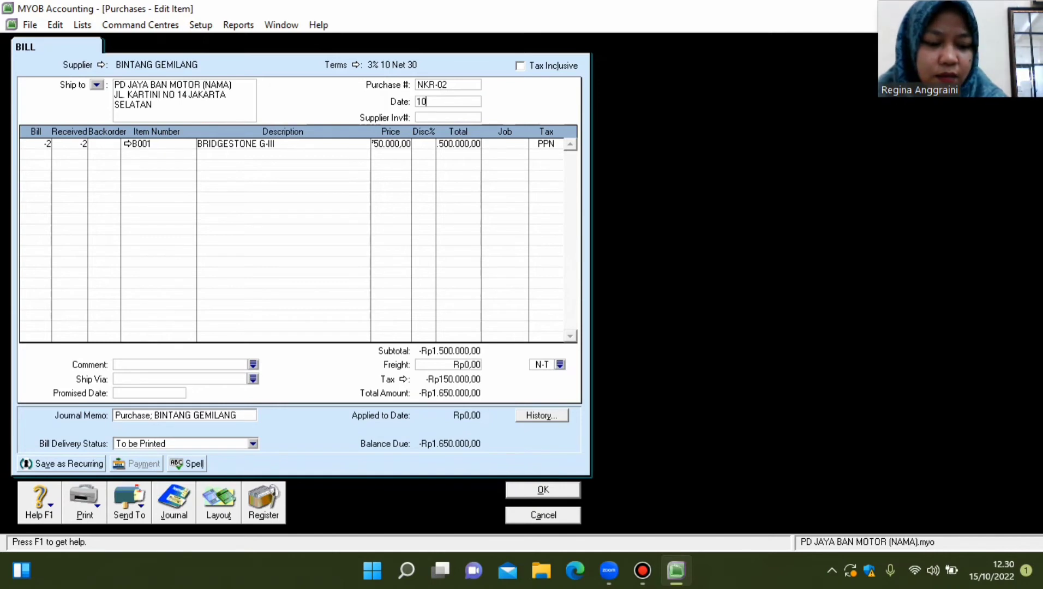
text(/10)
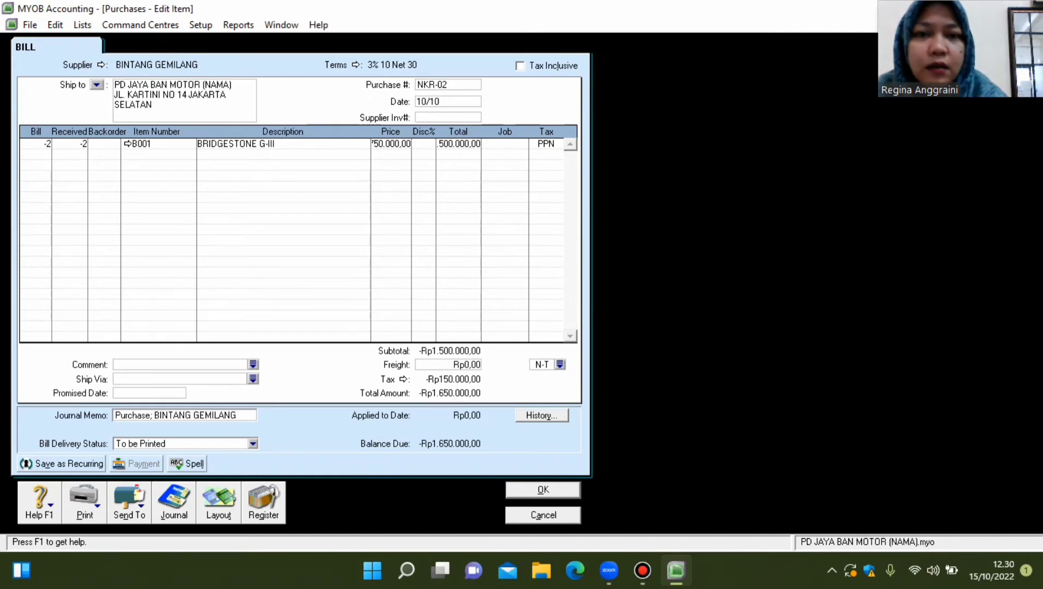
text(/2018)
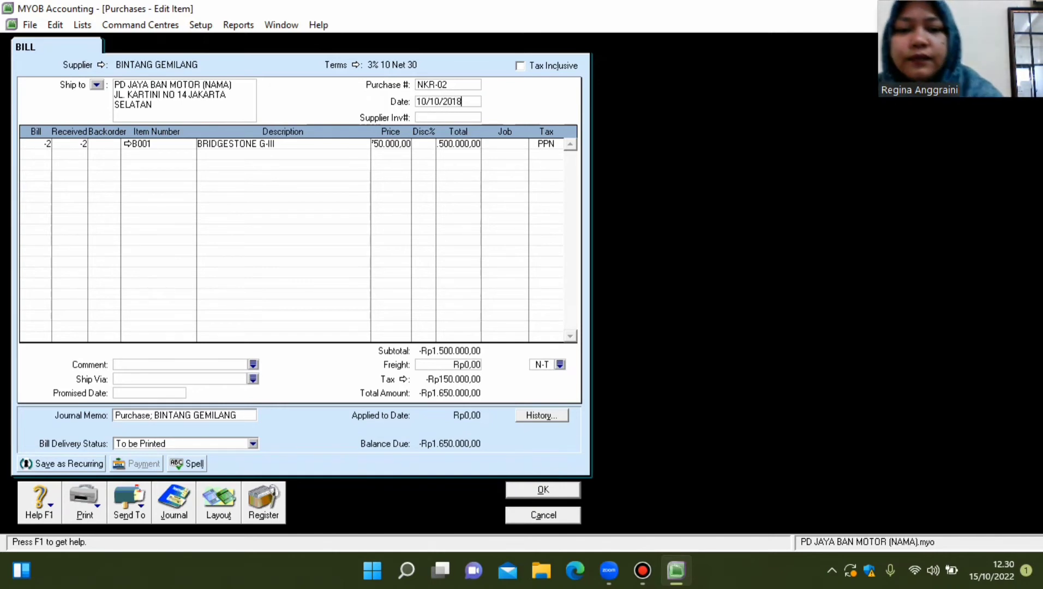
key(Tab)
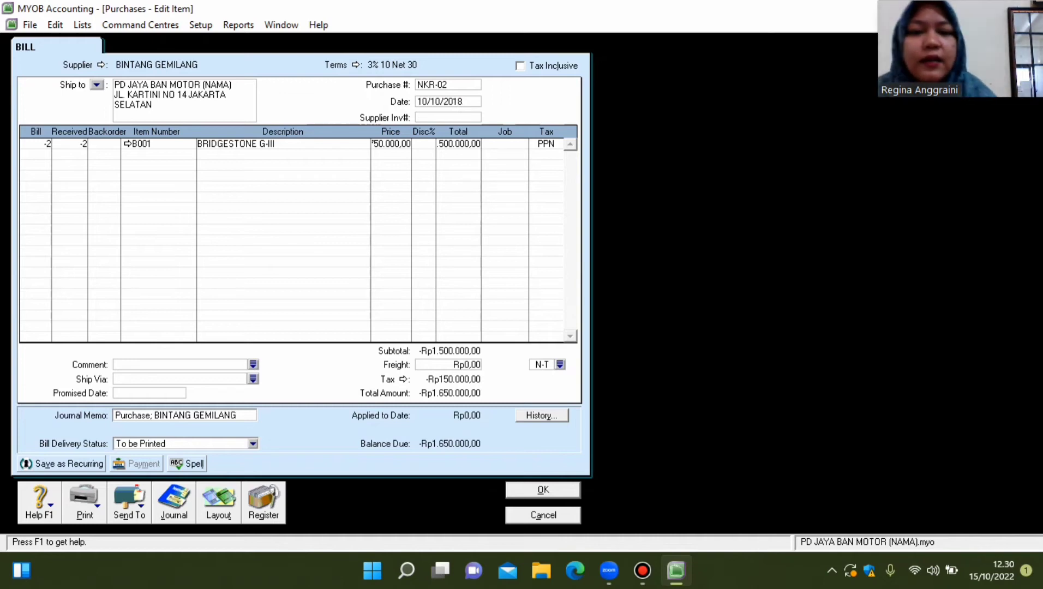
key(Return)
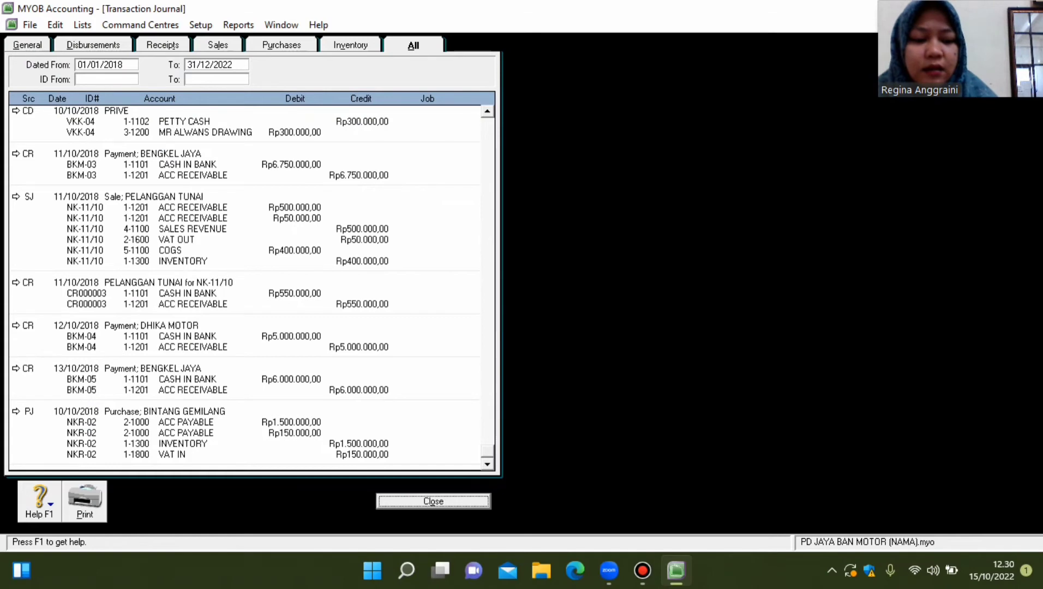
Reopen the NKR-02 bill, correct its date to 14/10/2018 and save it.
click(16, 411)
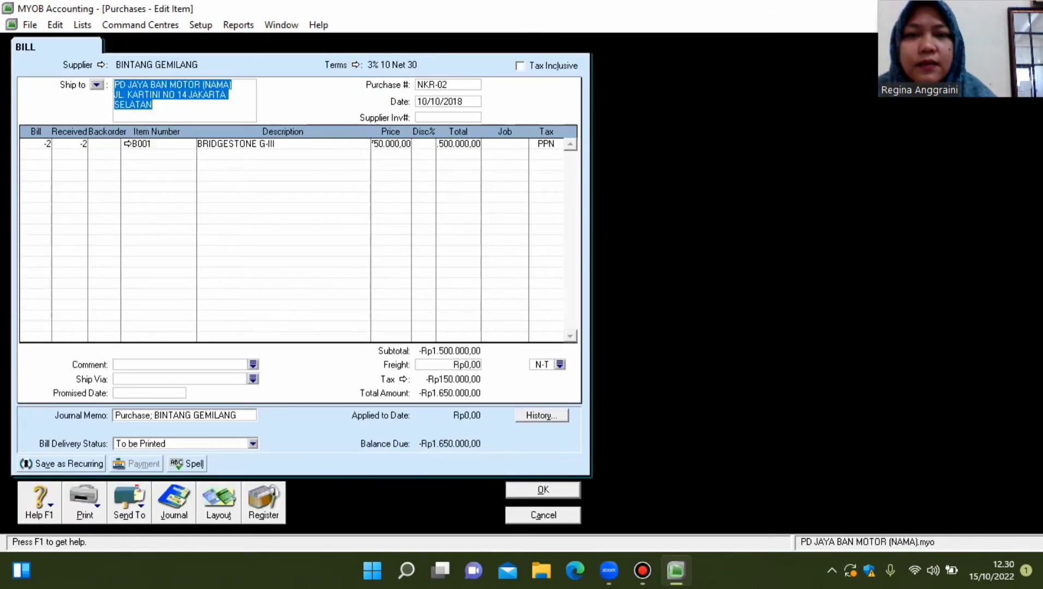
double_click(439, 102)
key(Tab)
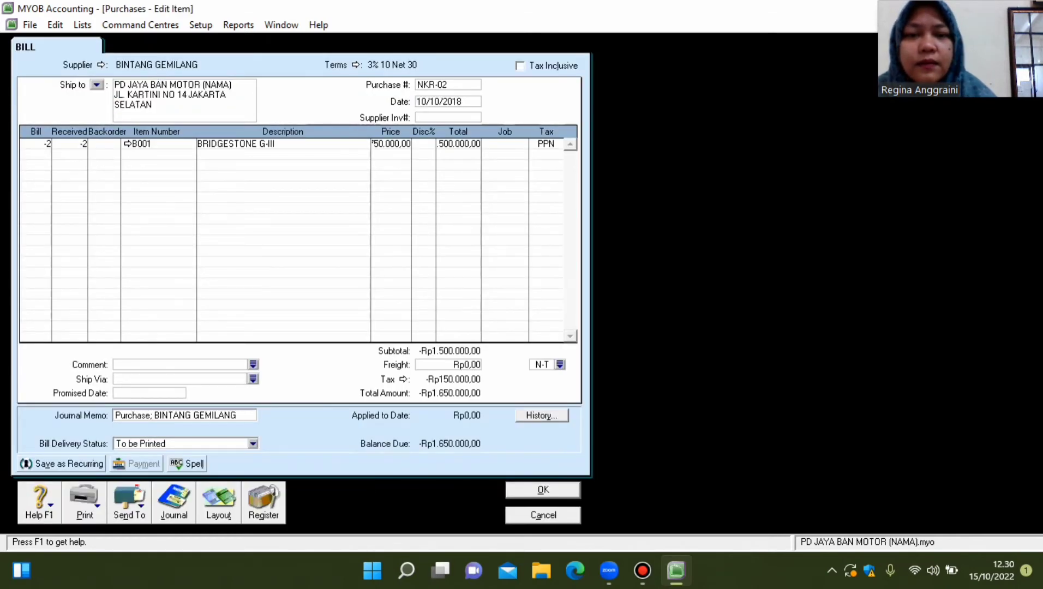
key(BackSpace)
text(4)
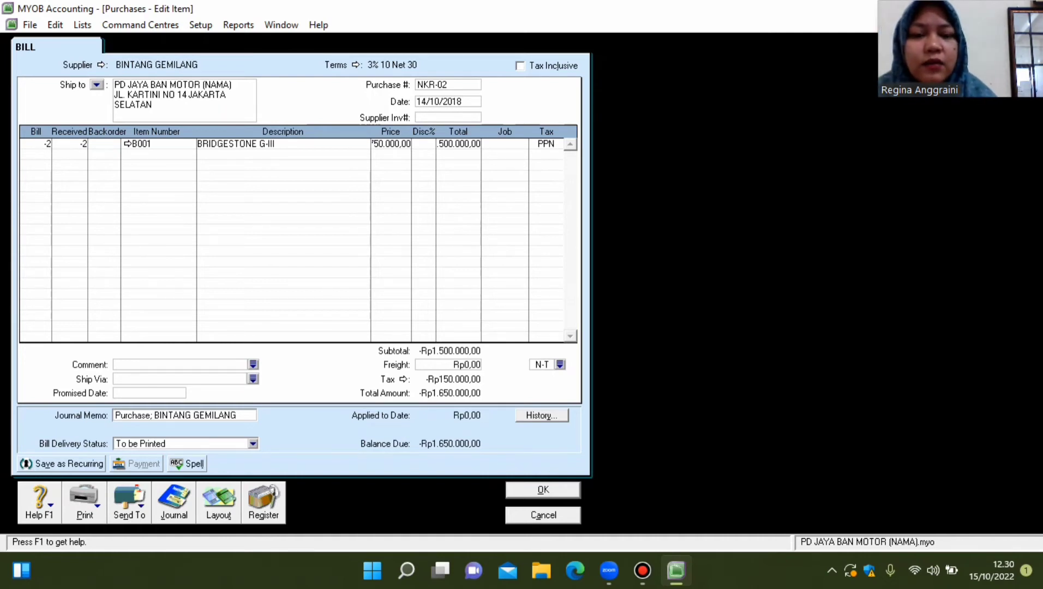
key(Return)
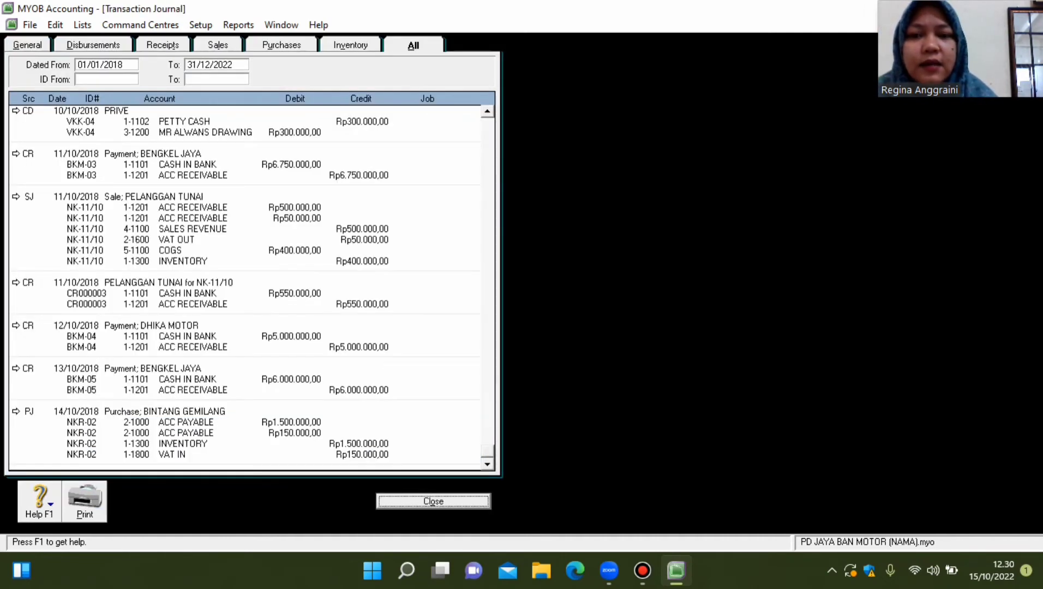
Find the NKR-02 return among the purchases register's returns and debits and start applying it to a purchase.
click(15, 411)
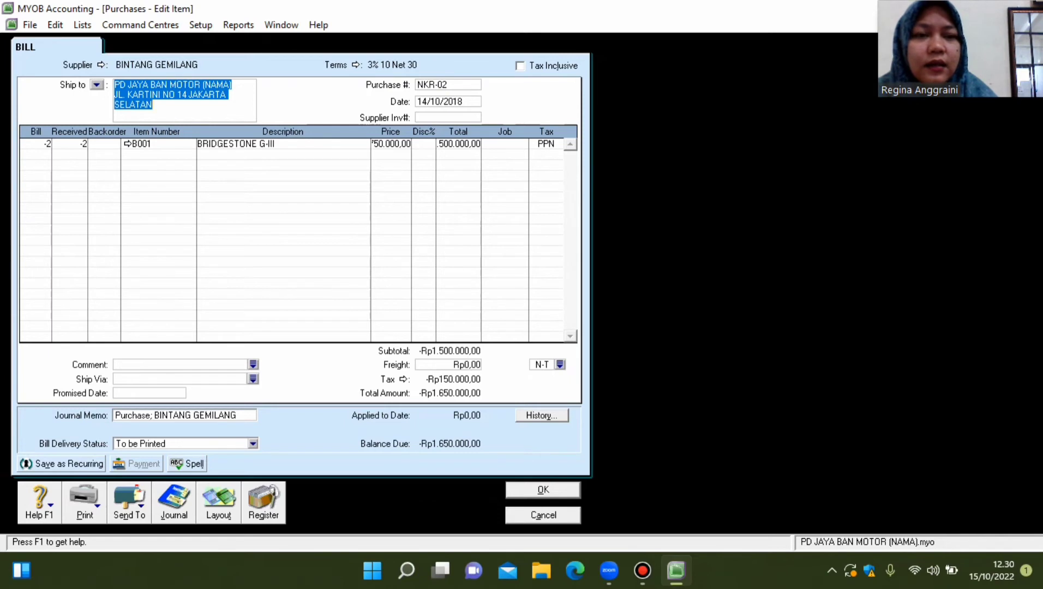
click(263, 501)
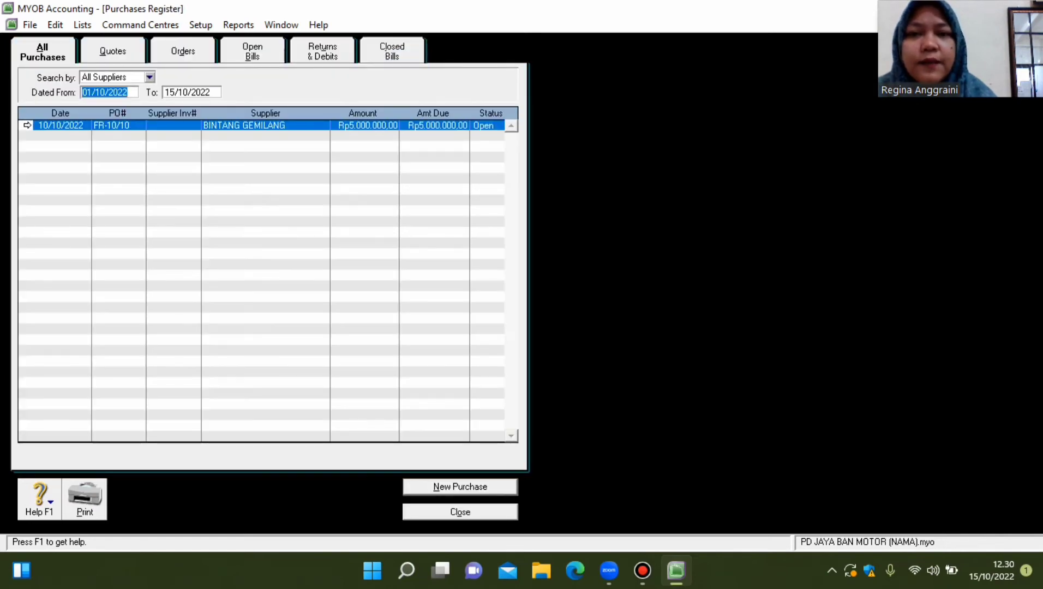
click(322, 52)
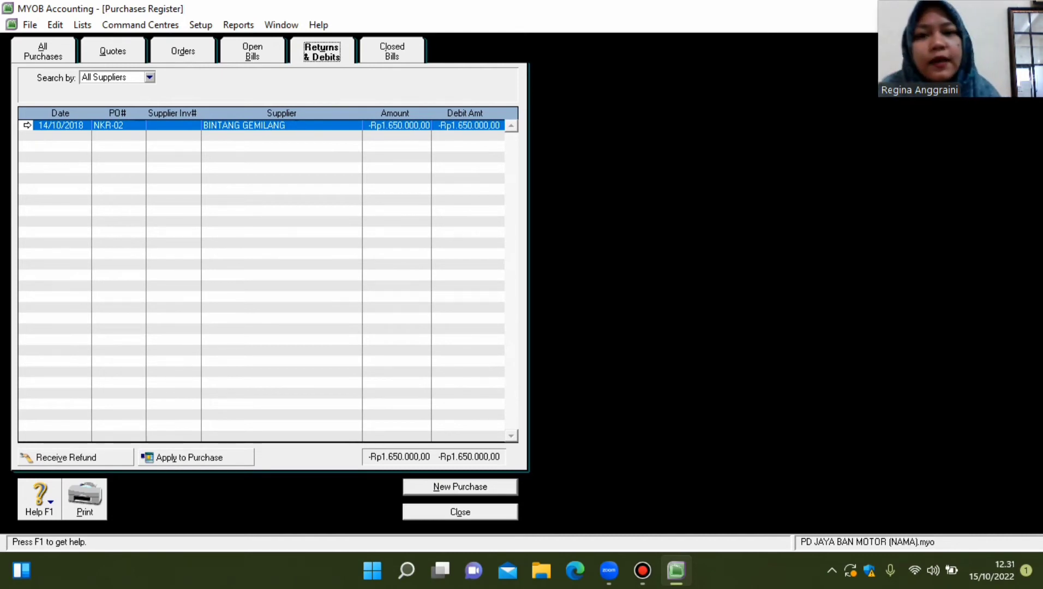
click(189, 458)
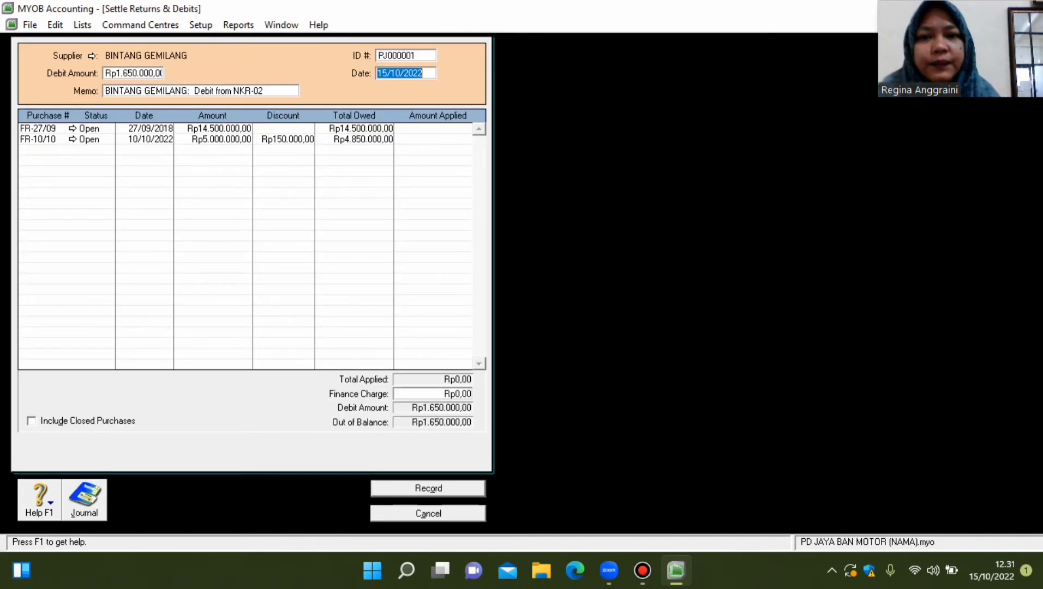
Set the debit settlement's ID to NKR-02 and its date to 14/10/2022.
click(403, 55)
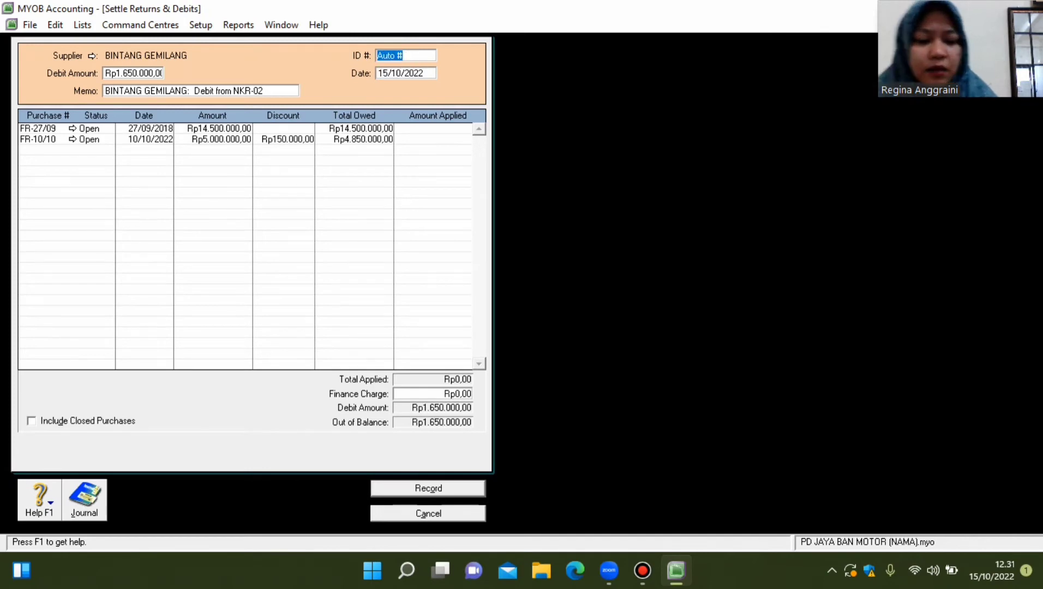
text(NK)
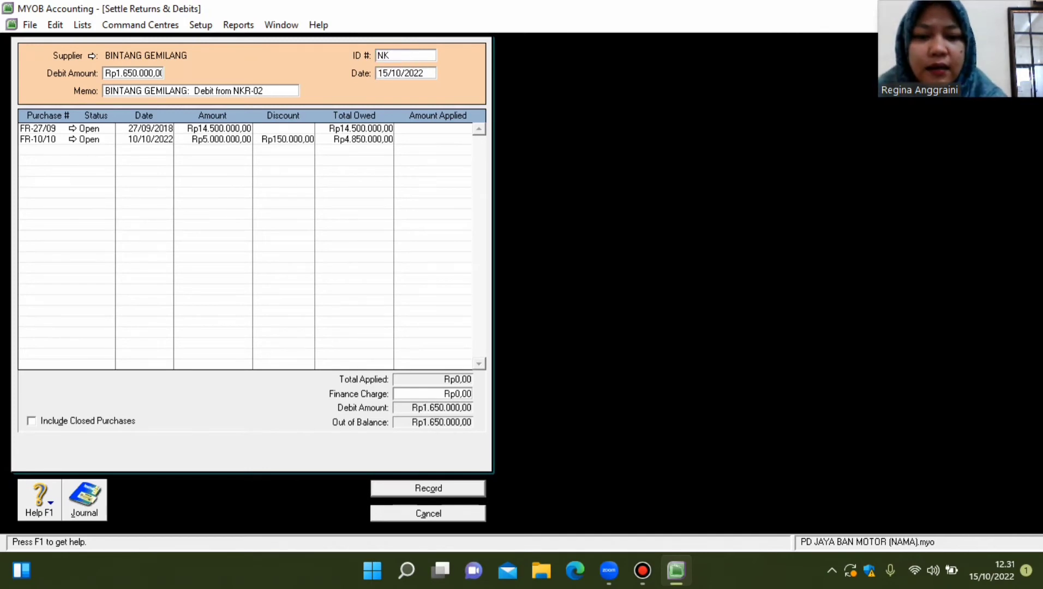
text(R-02)
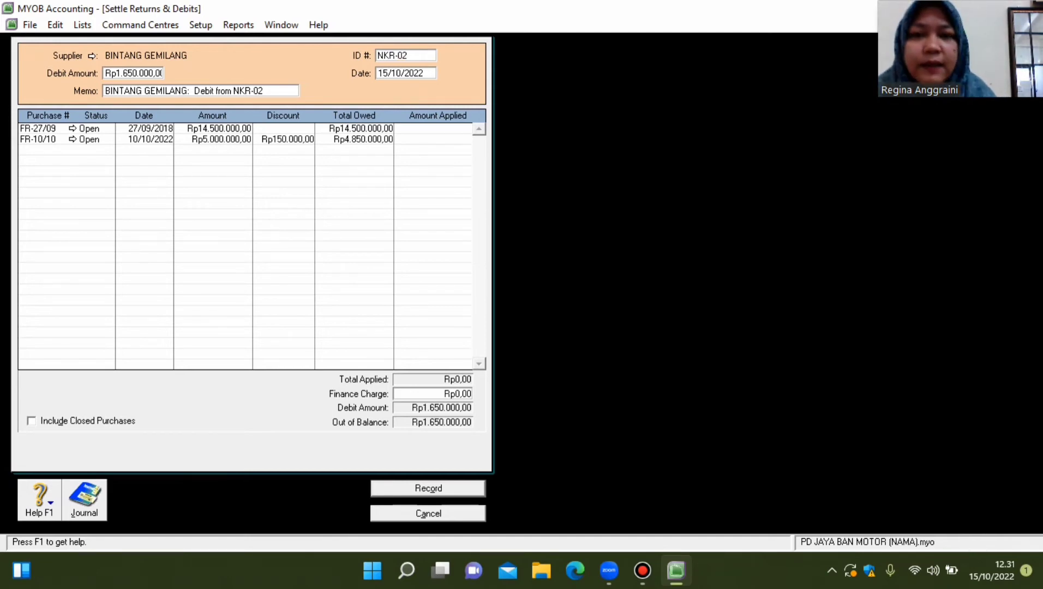
key(Tab)
text(14)
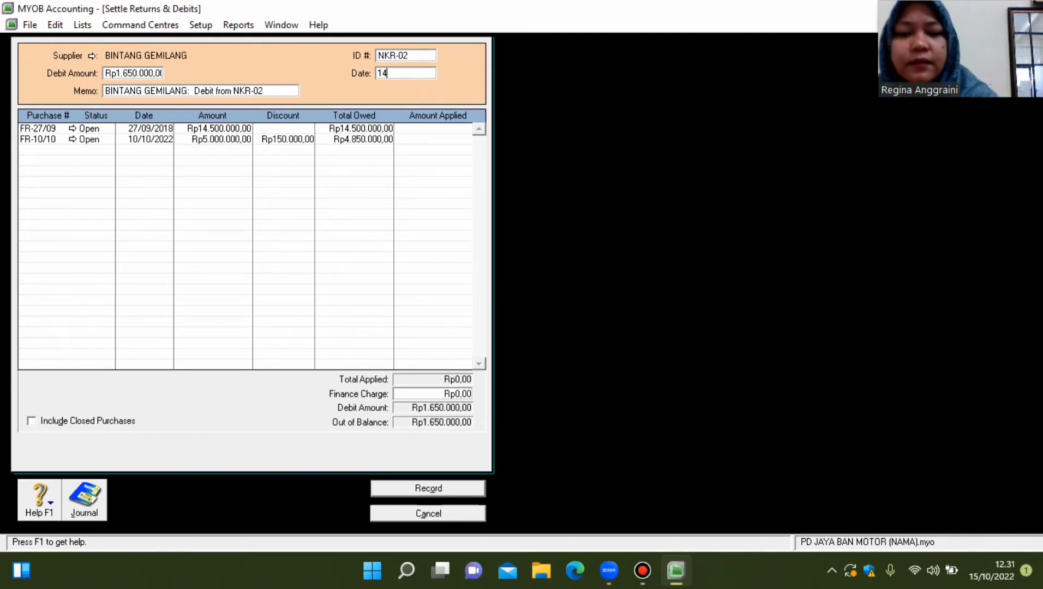
text(/10.2022)
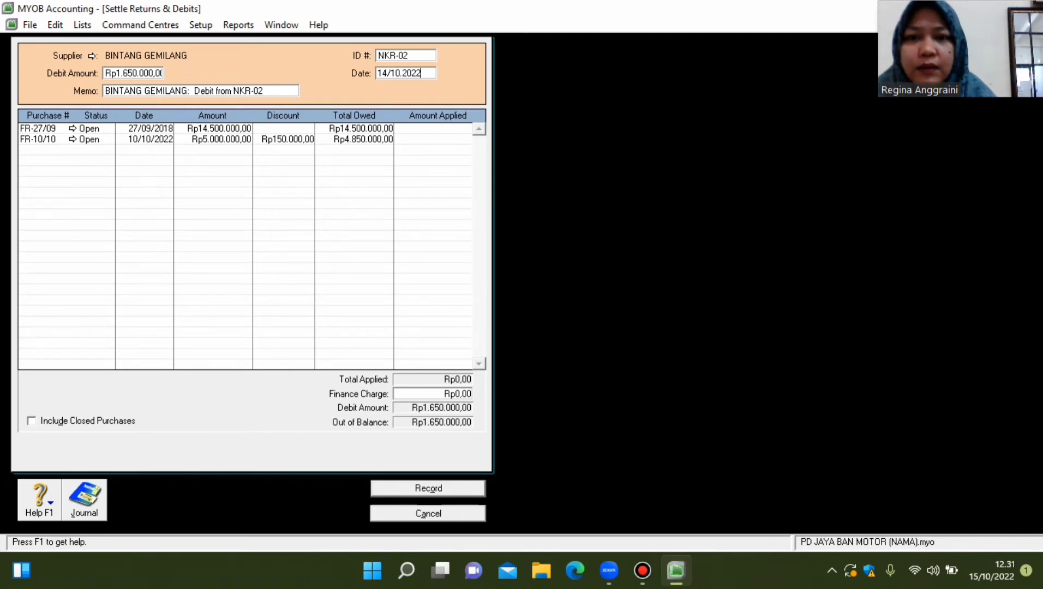
Apply the Rp1.650.000,00 debit to purchase FR-10/10, then record the settlement and go back to the transaction journal.
click(440, 140)
key(Tab)
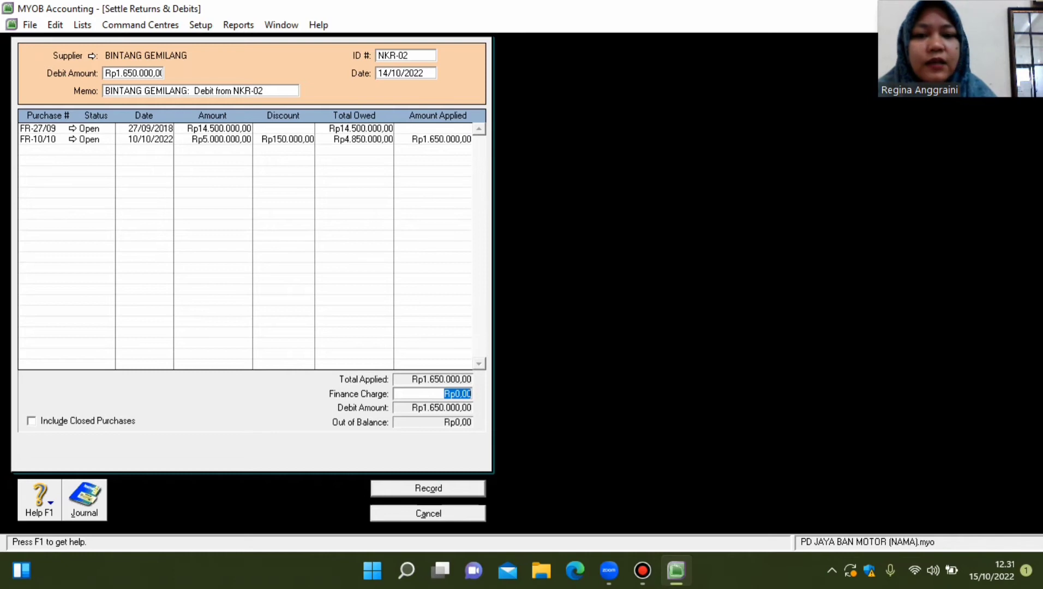
key(Return)
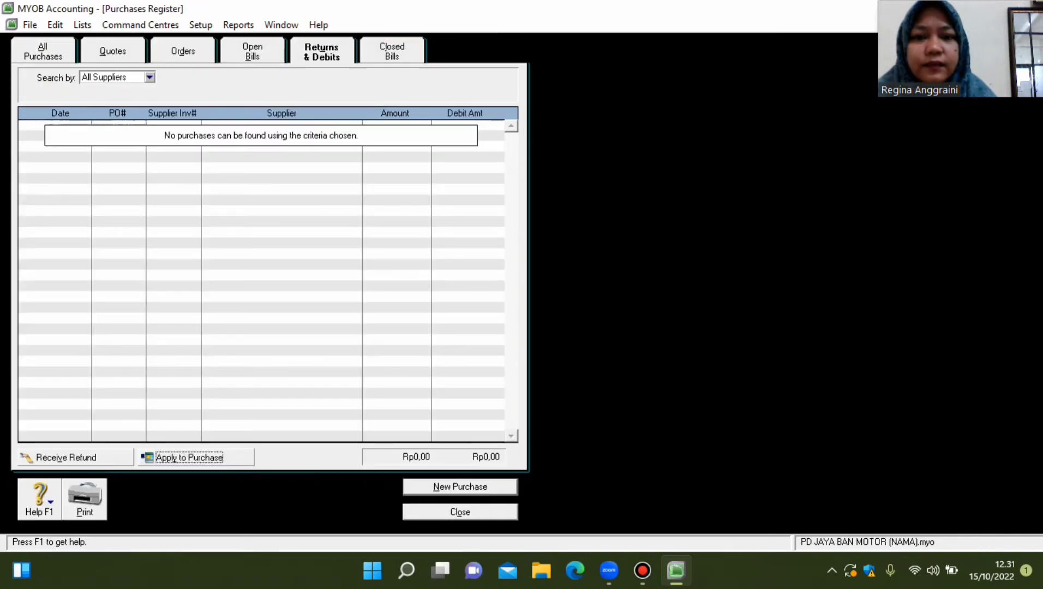
key(Escape)
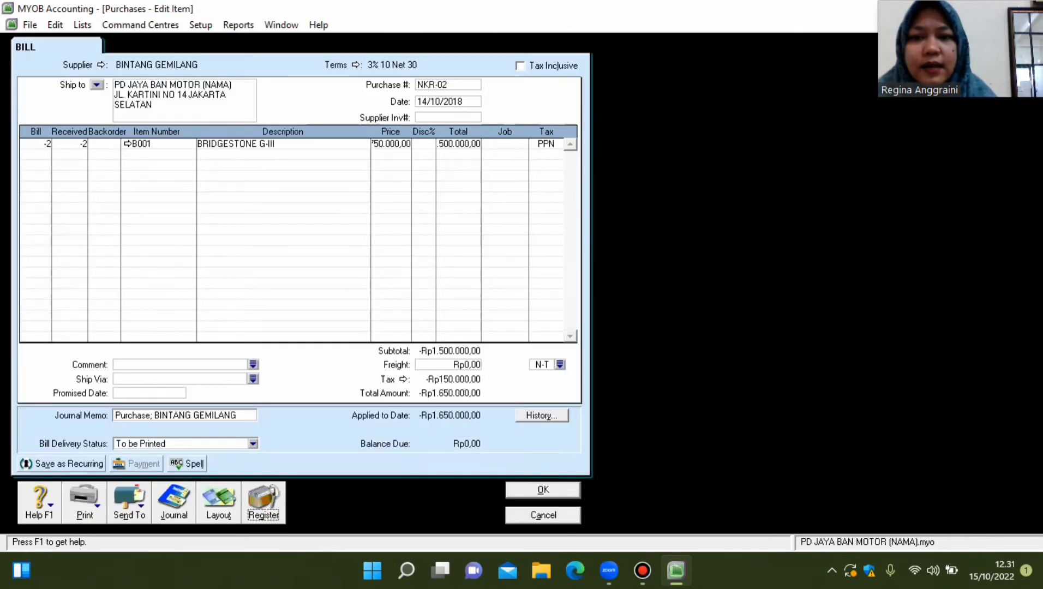
key(alt+j)
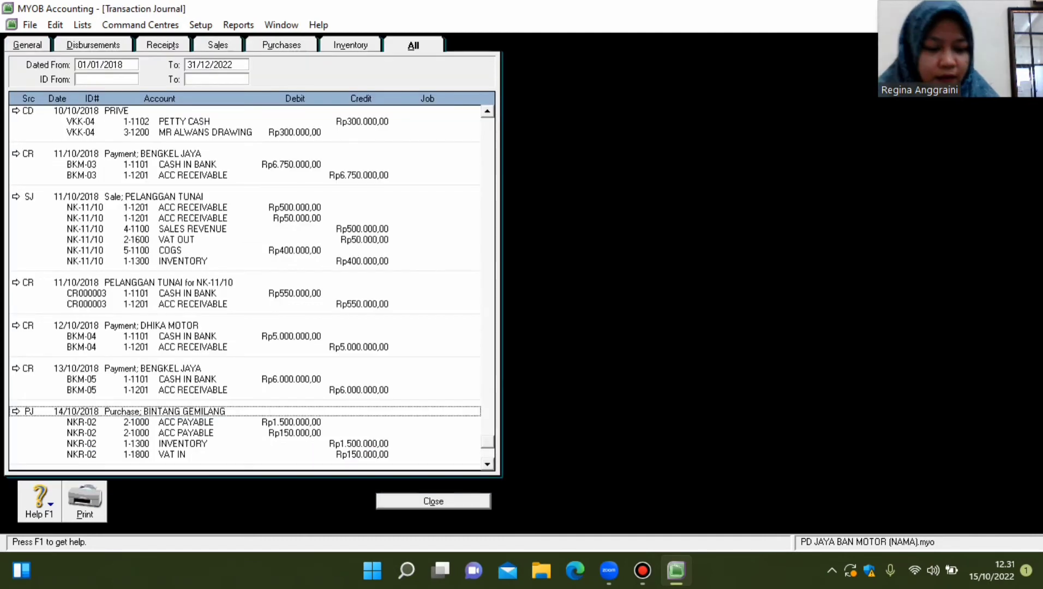
Leave the transaction journal and start a new item sales invoice for the customer PELANGGAN TUNAI.
key(Escape)
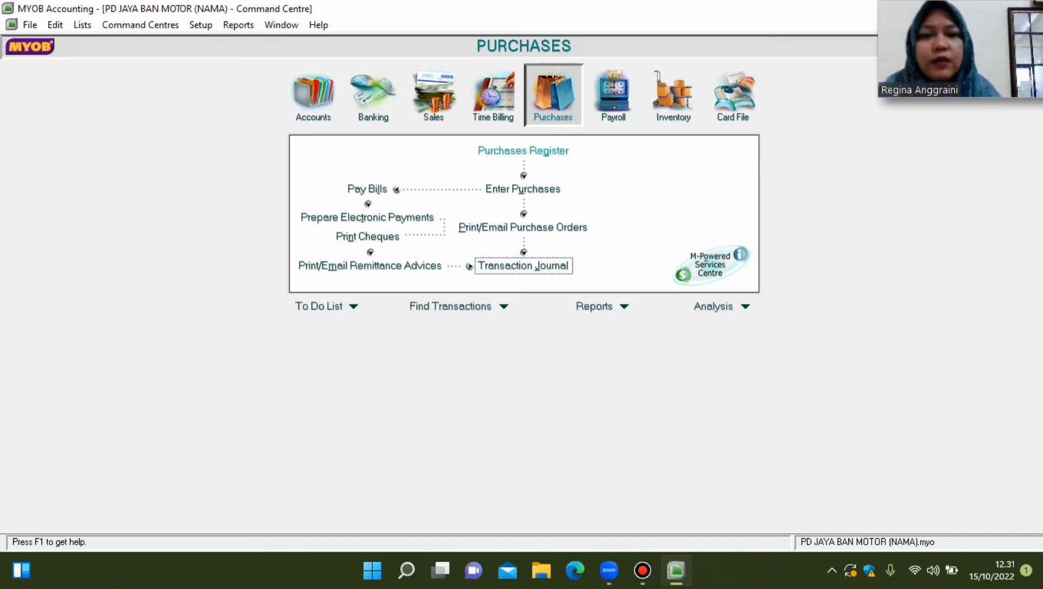
click(433, 93)
click(523, 189)
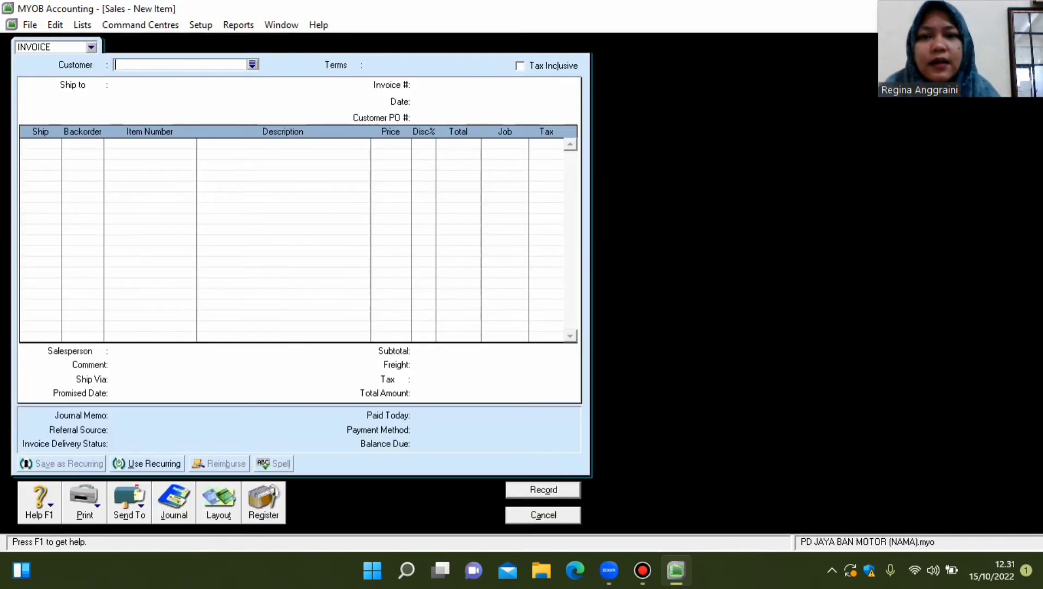
key(Tab)
double_click(388, 231)
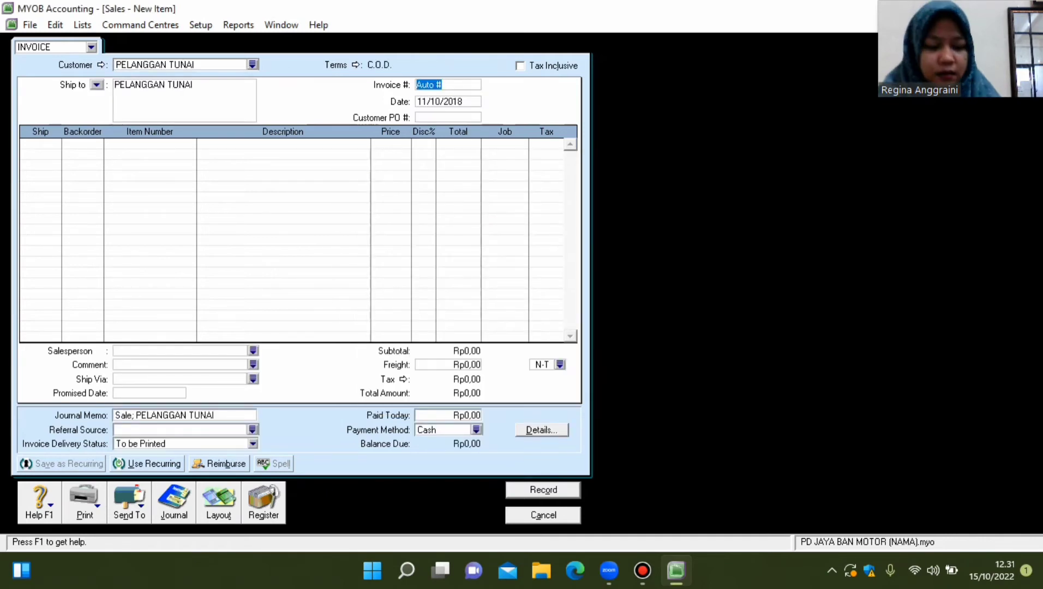
Set the sales invoice's number to NK-15/10 and its date to 15/10/2018.
text(NK-)
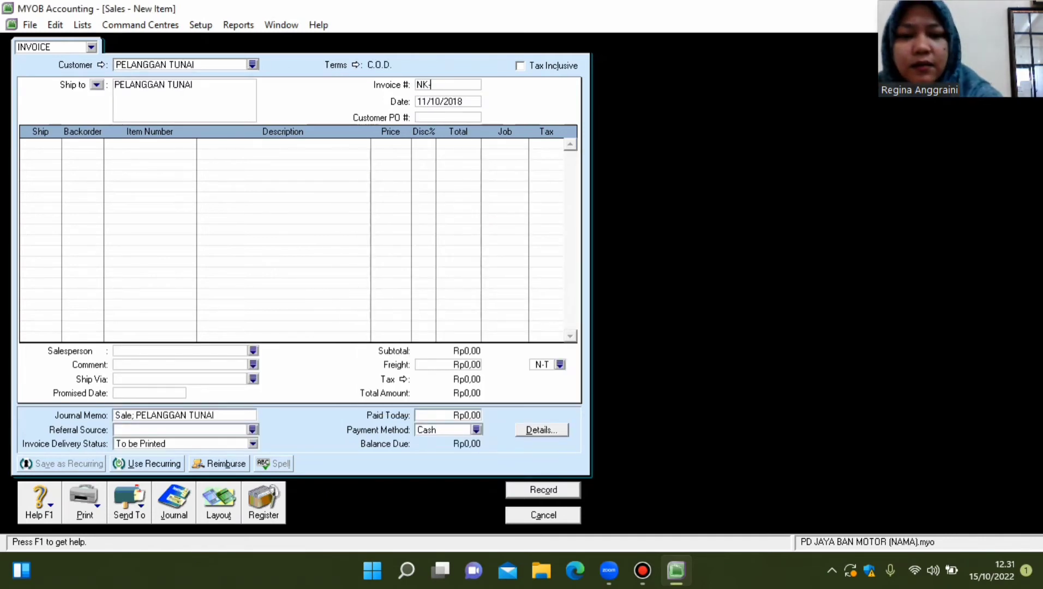
text(15/10)
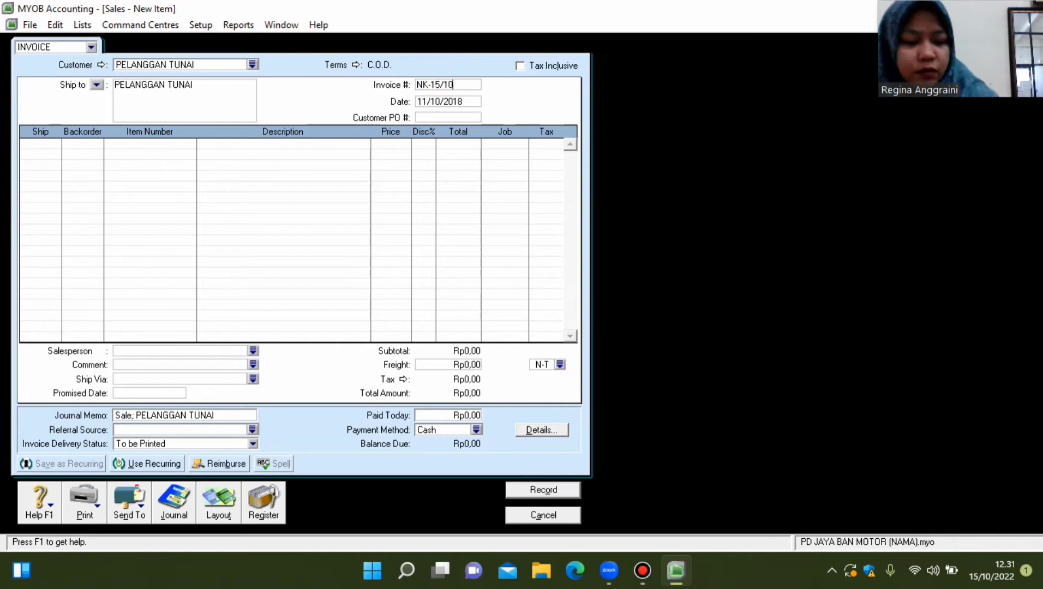
click(423, 101)
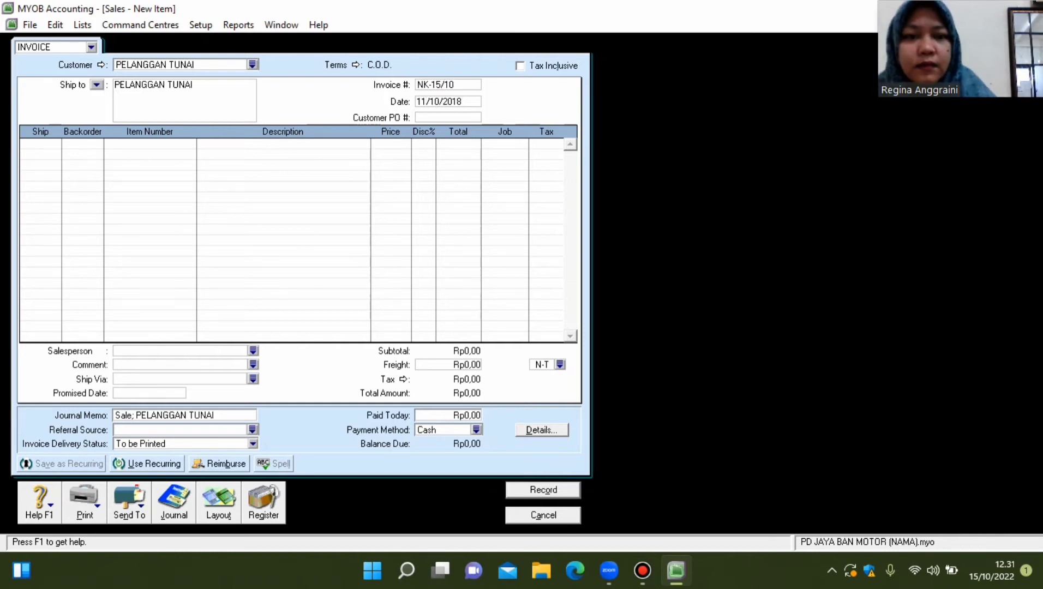
key(BackSpace)
key(BackSpace)
text(15)
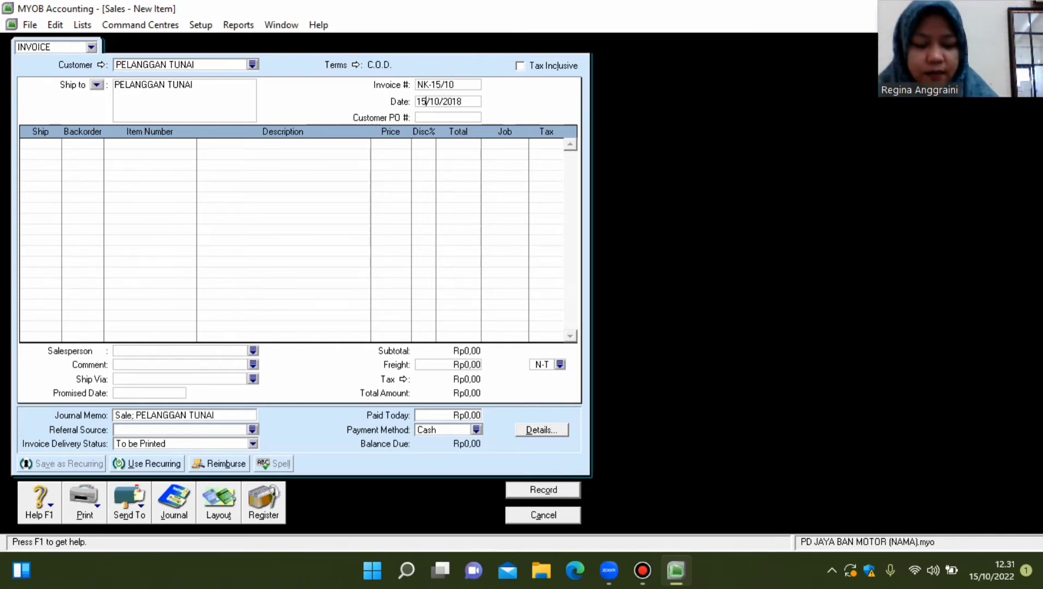
Add an invoice line for 3 units of item B001, BRIDGESTONE G-III, at a unit price of Rp1.000.000,00.
click(24, 143)
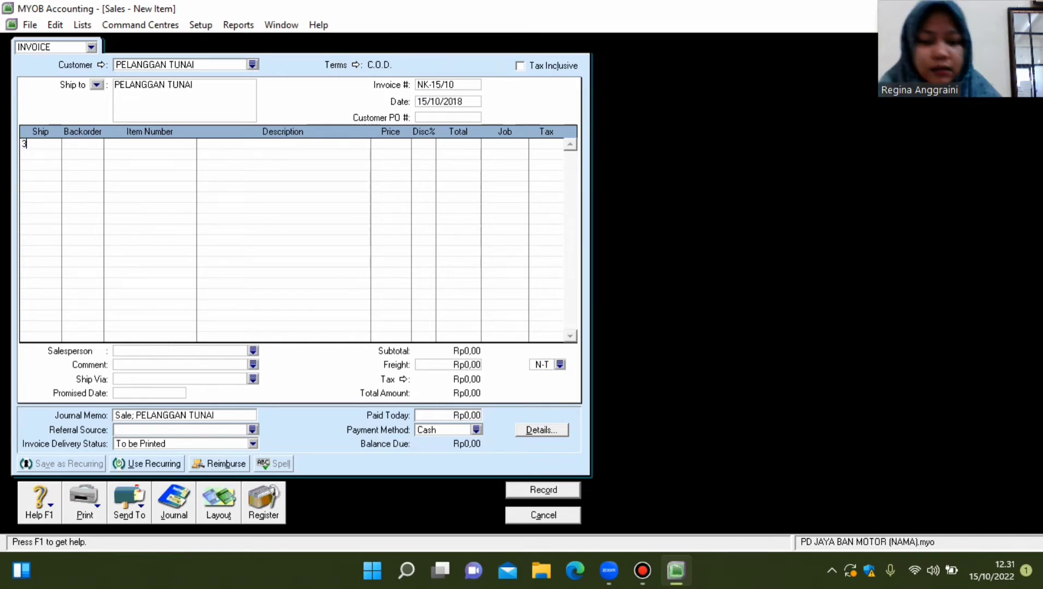
text(3)
key(Tab)
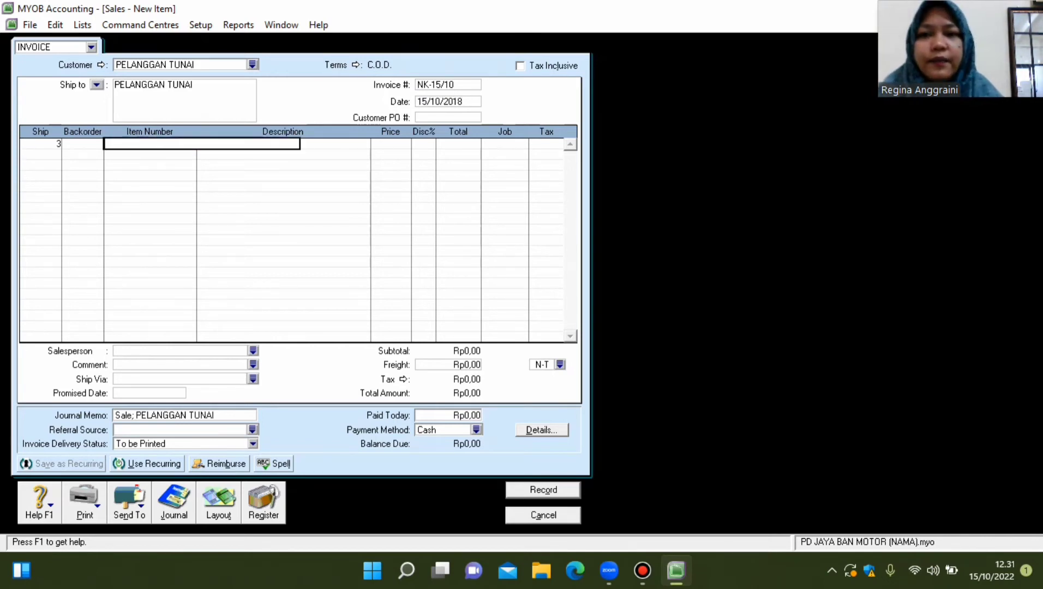
text(B001)
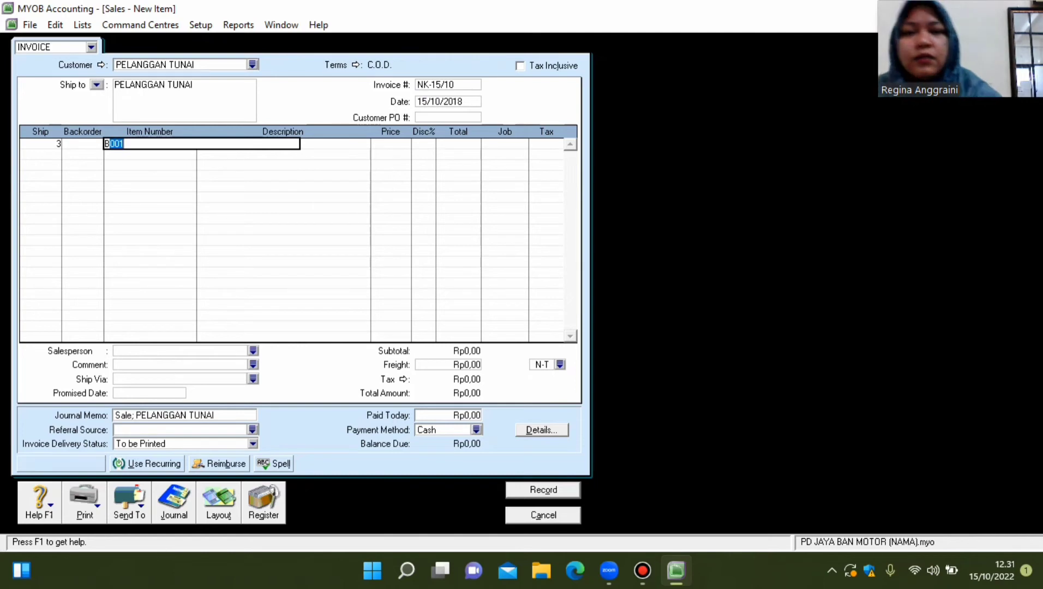
key(Return)
click(109, 144)
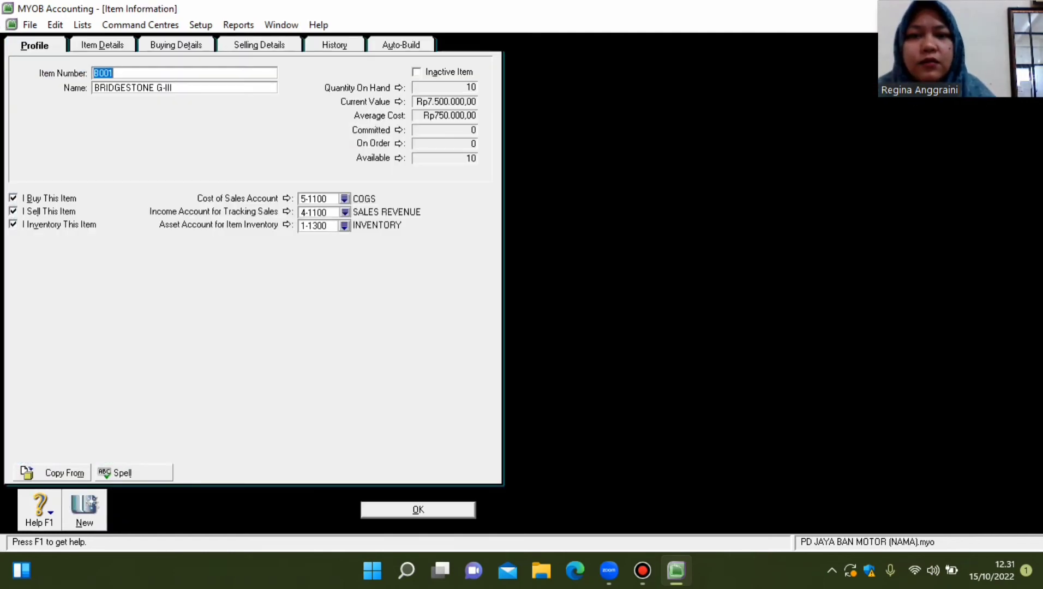
key(Return)
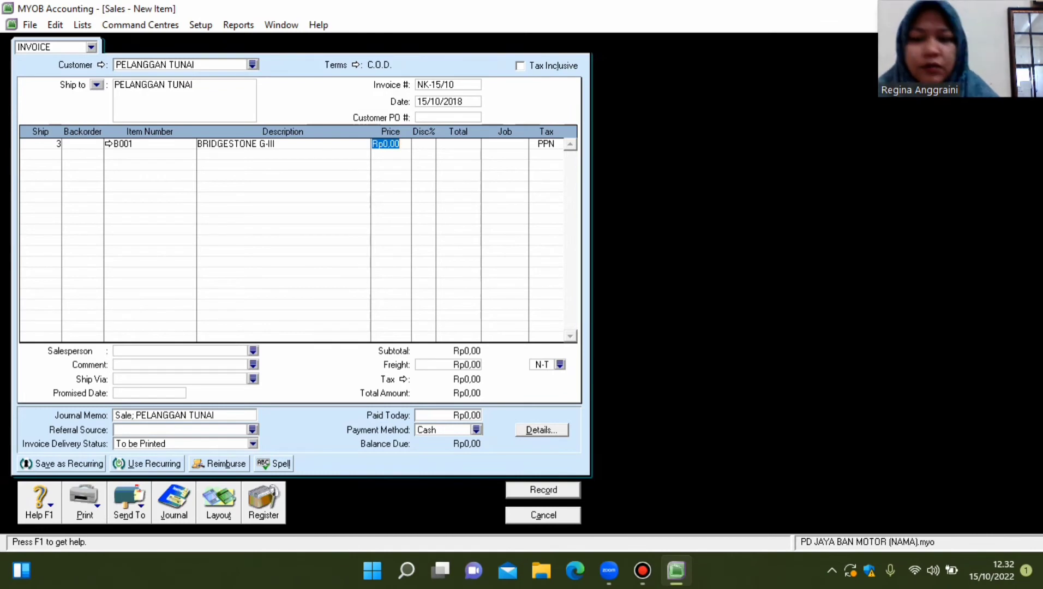
text(1000000)
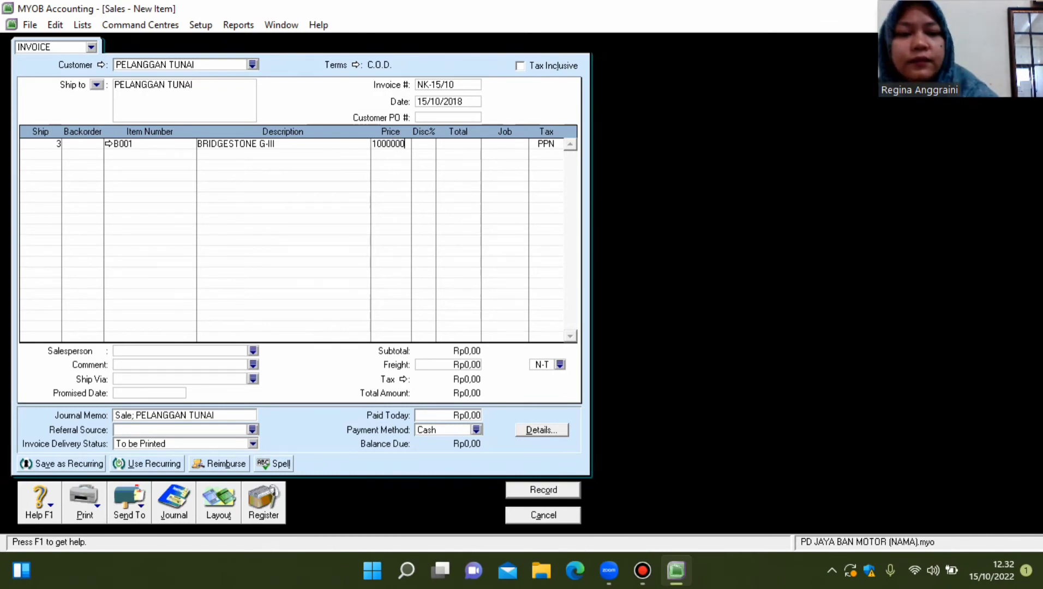
key(Return)
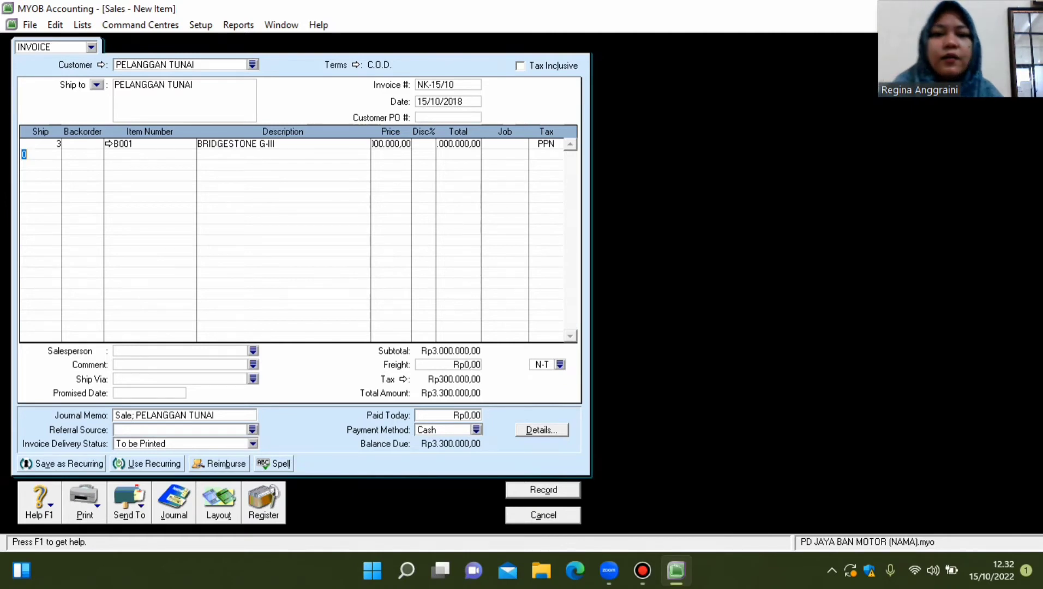
Enter Rp3.300.000,00 as paid today in cash, then record invoice NK-15/10 and leave sales entry.
click(448, 414)
text(3)
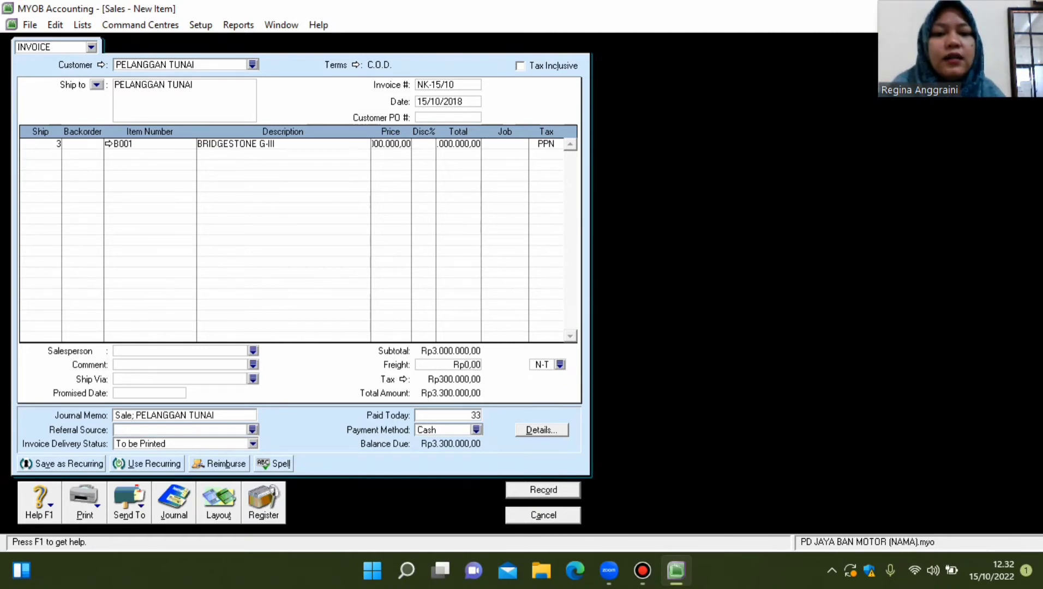
text(.300.00000)
key(Tab)
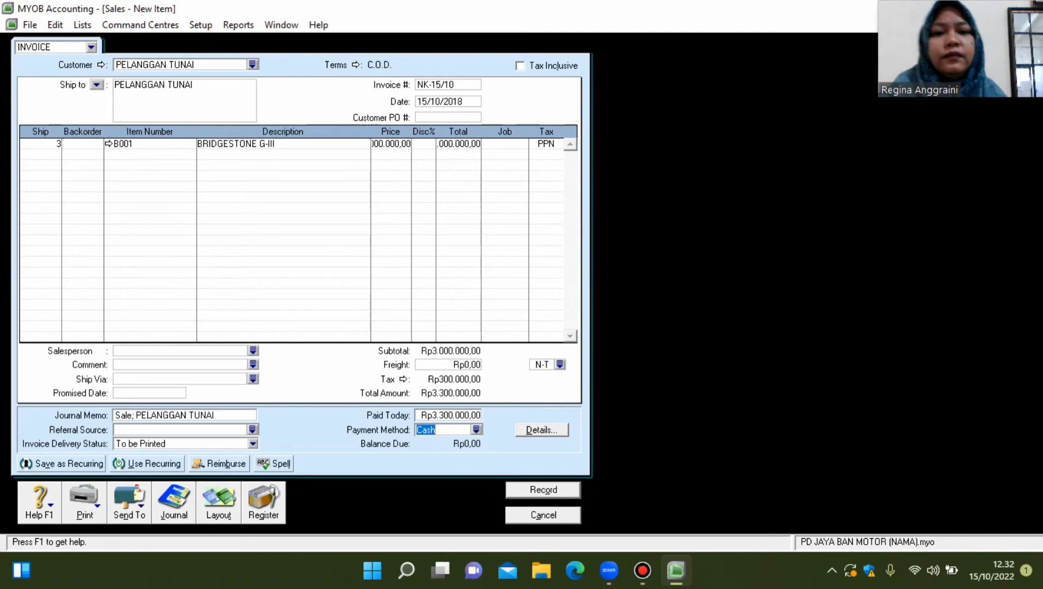
key(Return)
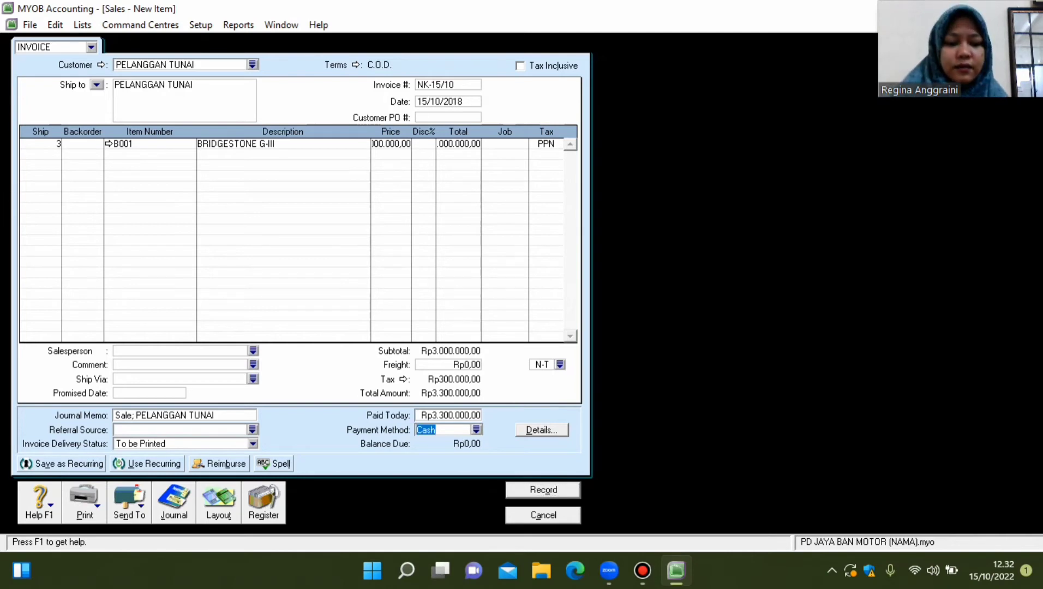
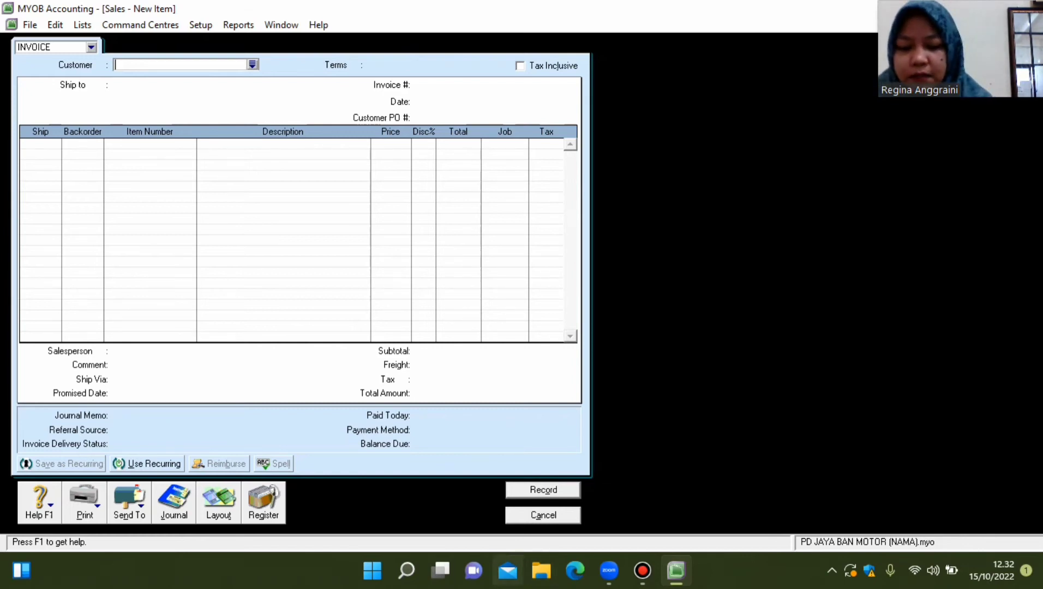
key(Escape)
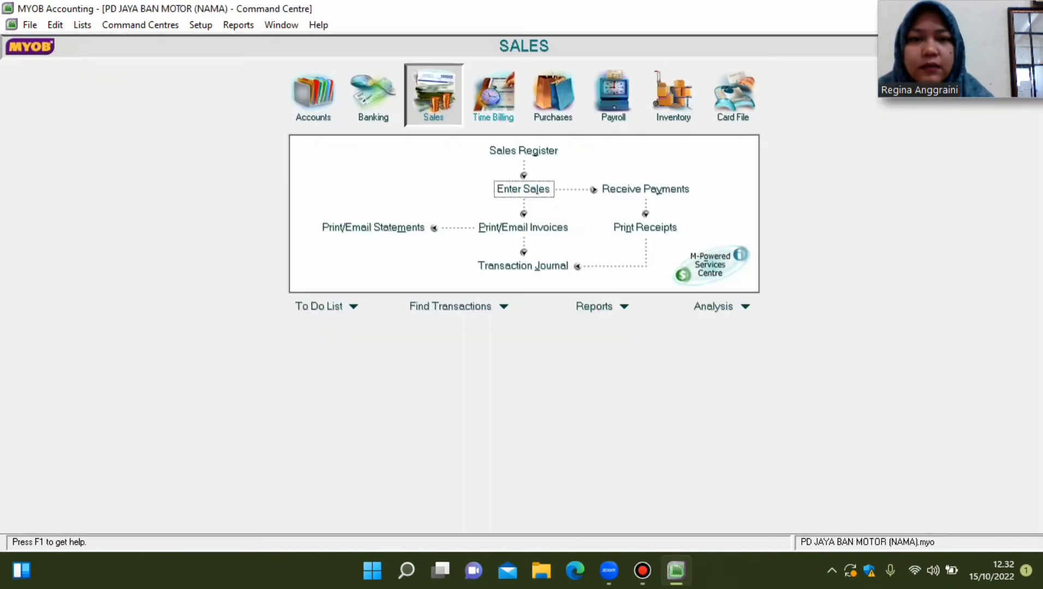
Start another PELANGGAN TUNAI sales invoice numbered NK-16/10 and dated 16/10/2018.
click(523, 189)
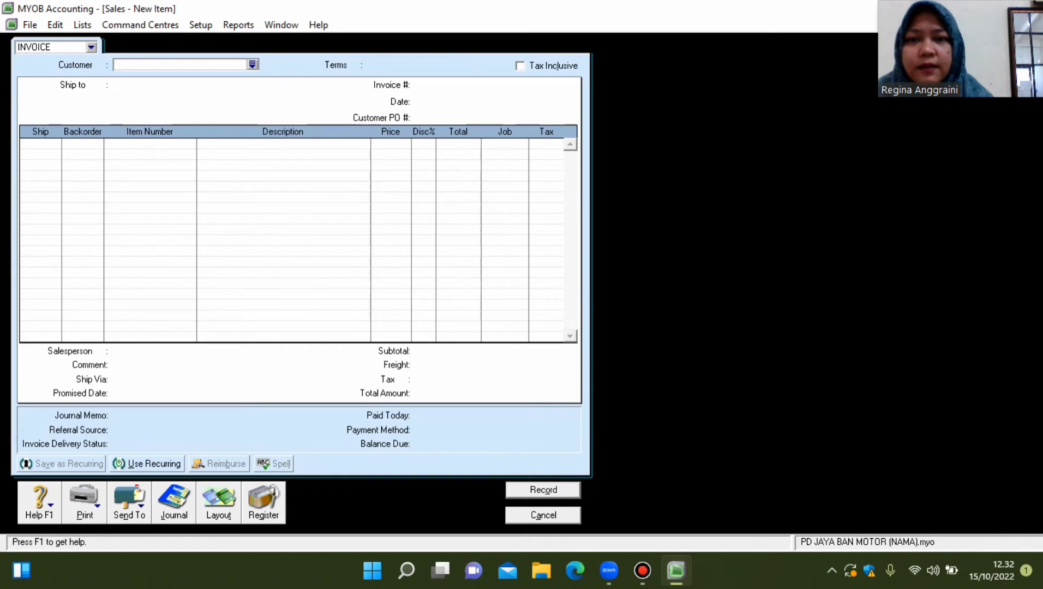
double_click(387, 231)
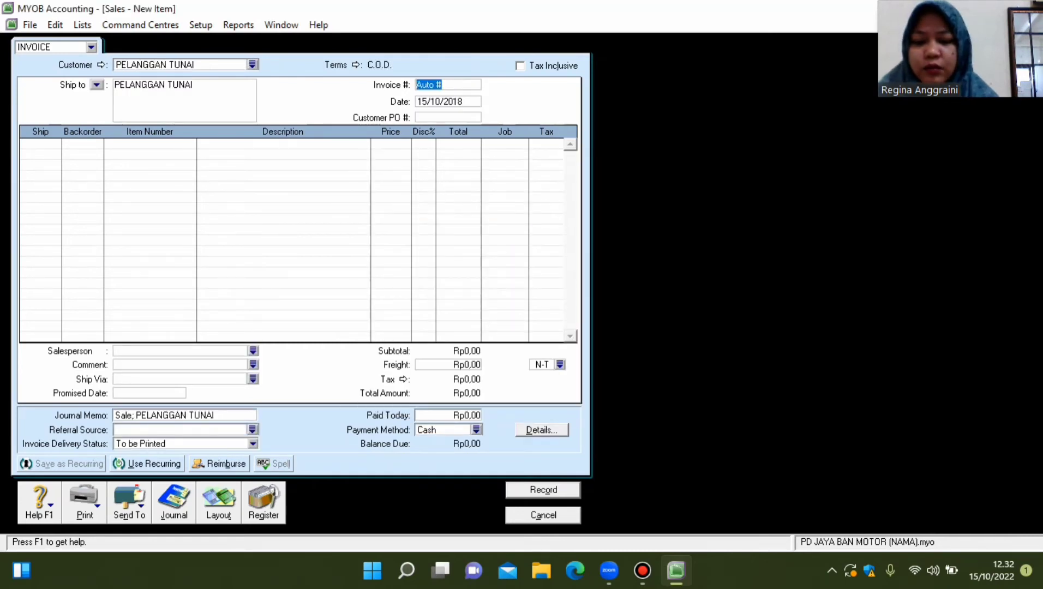
text(NK-1)
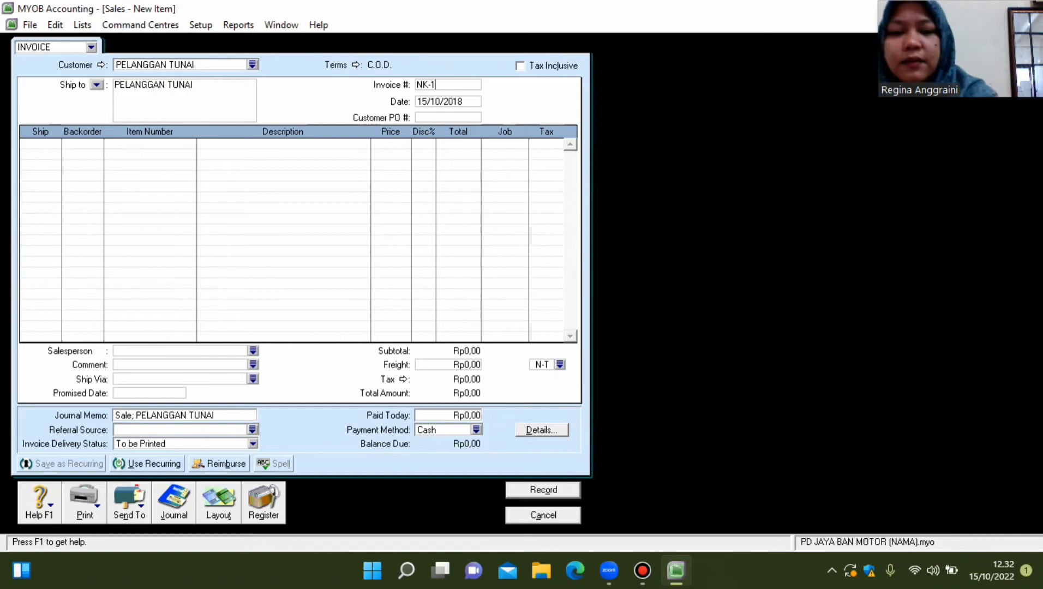
text(6/10)
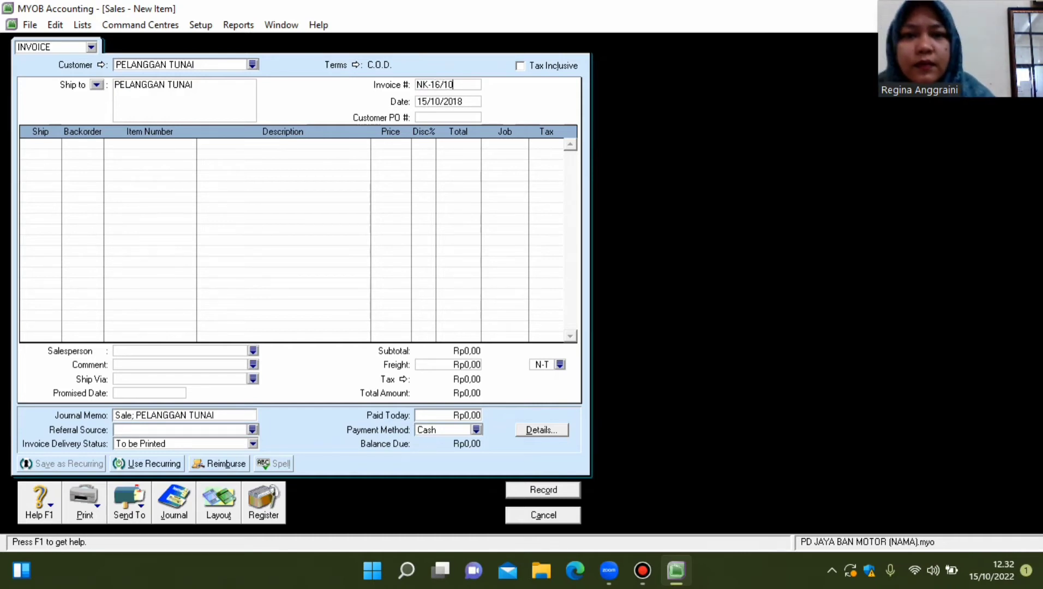
key(Tab)
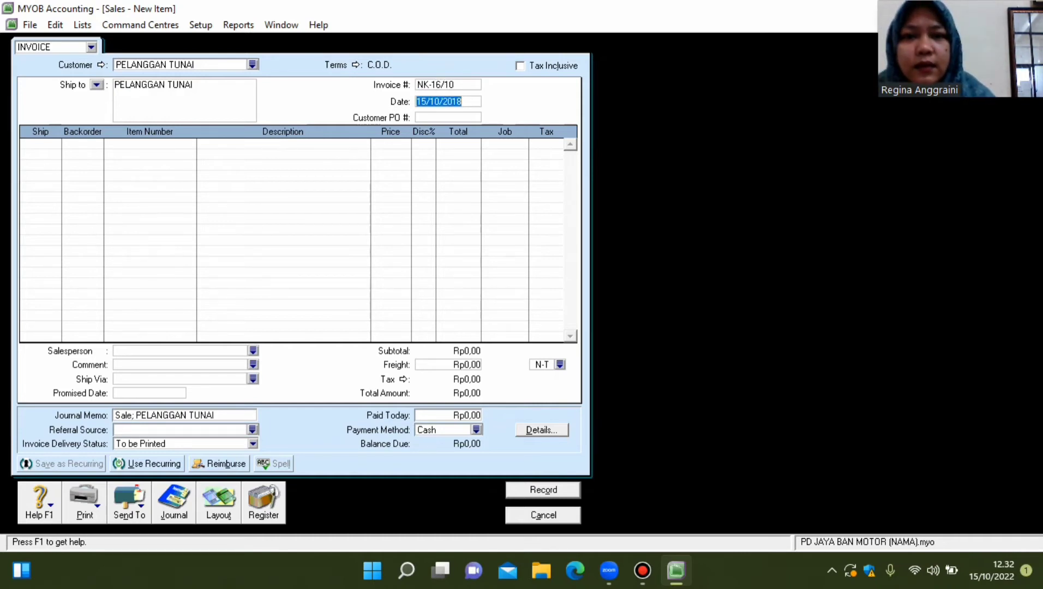
click(426, 101)
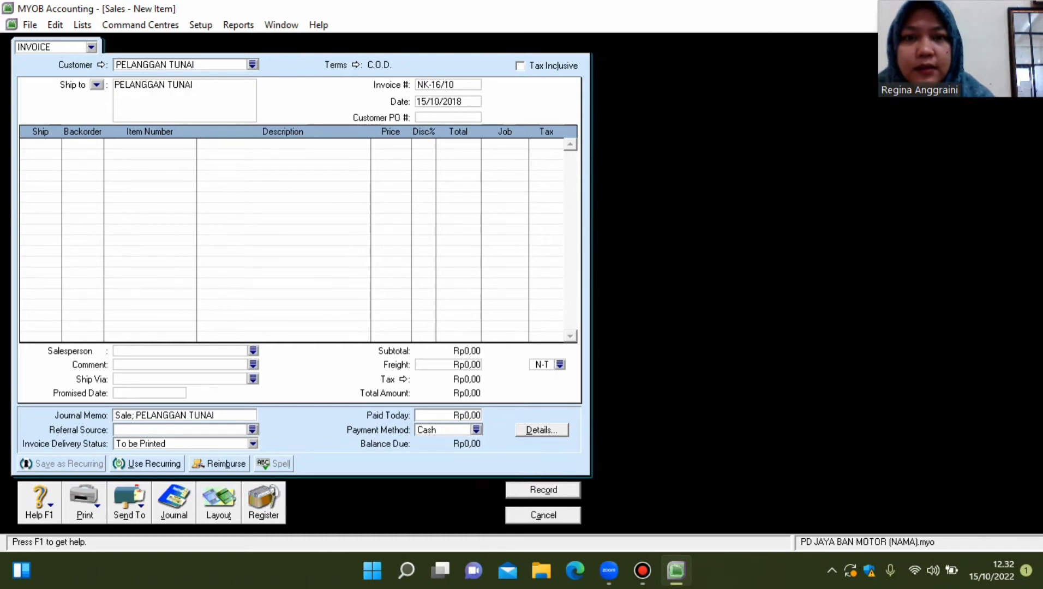
key(BackSpace)
text(6)
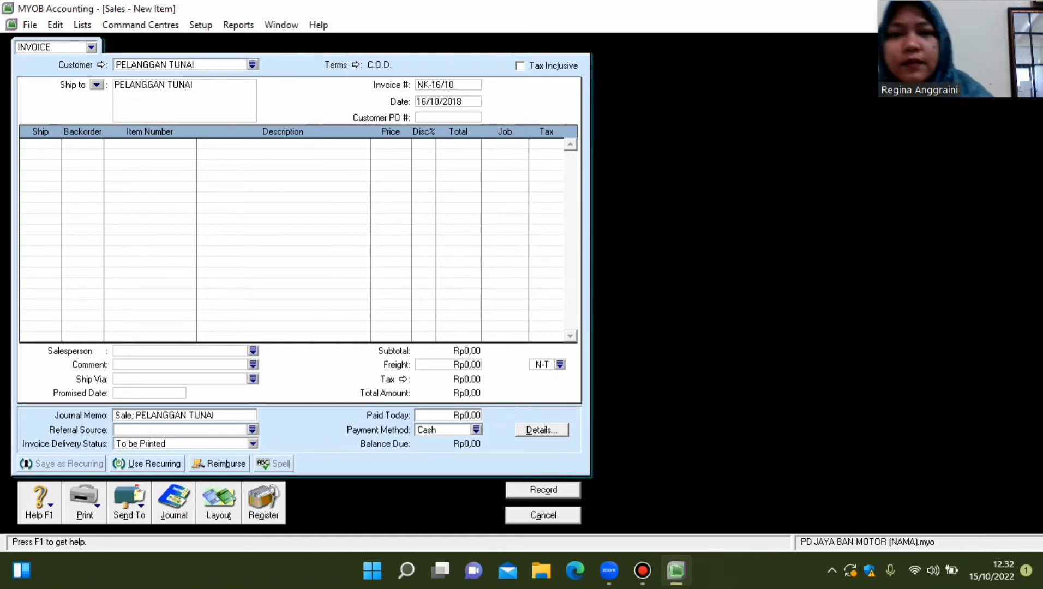
Add an invoice line for 2 units of item B002, ASPIRA TITRE 70/90, at a unit price of Rp250.000,00.
click(24, 143)
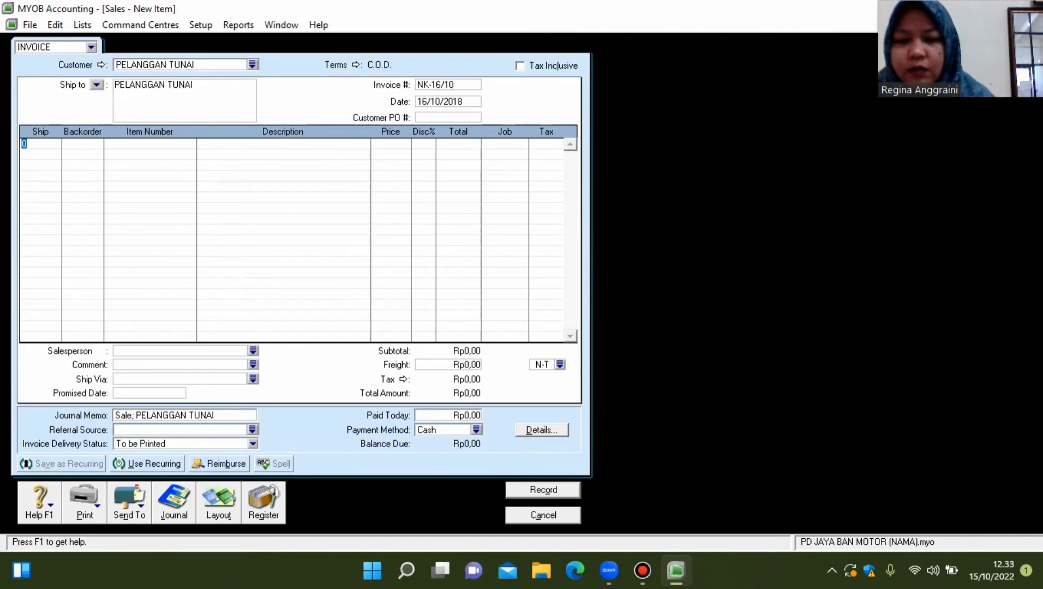
text(2)
key(Tab)
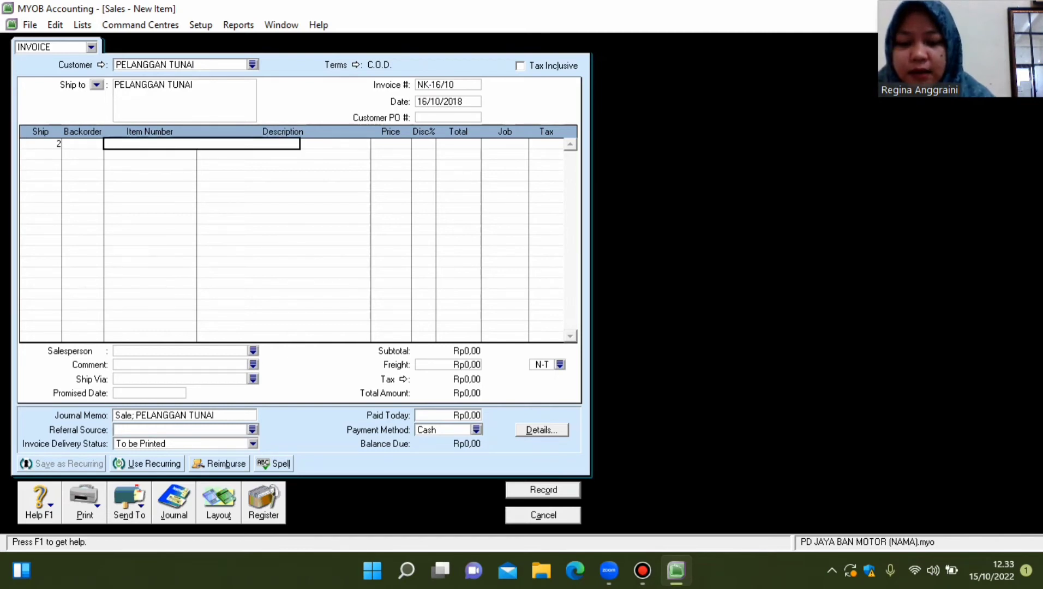
text(B002)
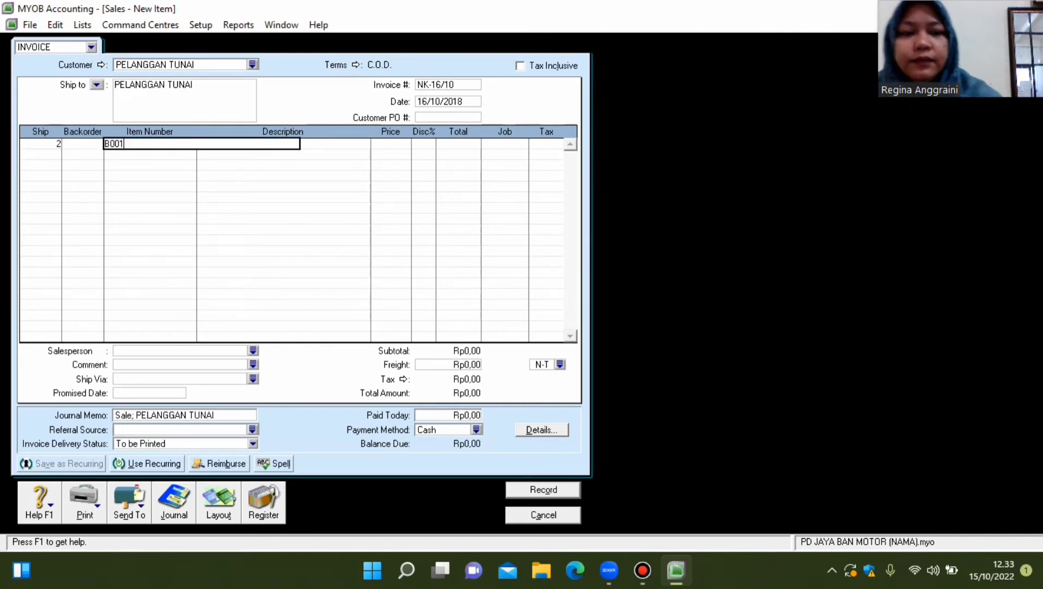
key(Return)
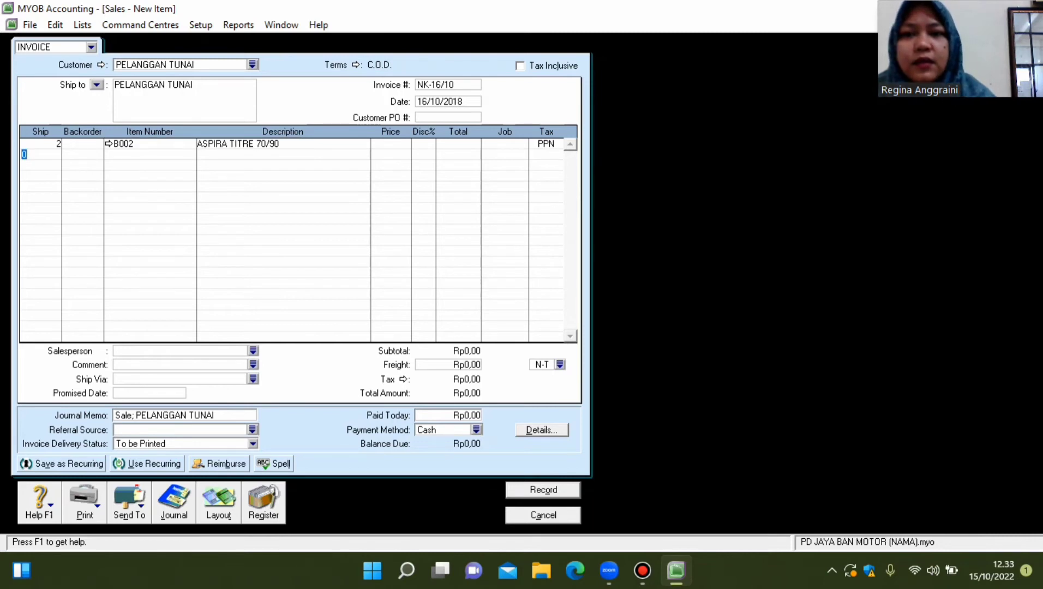
click(108, 144)
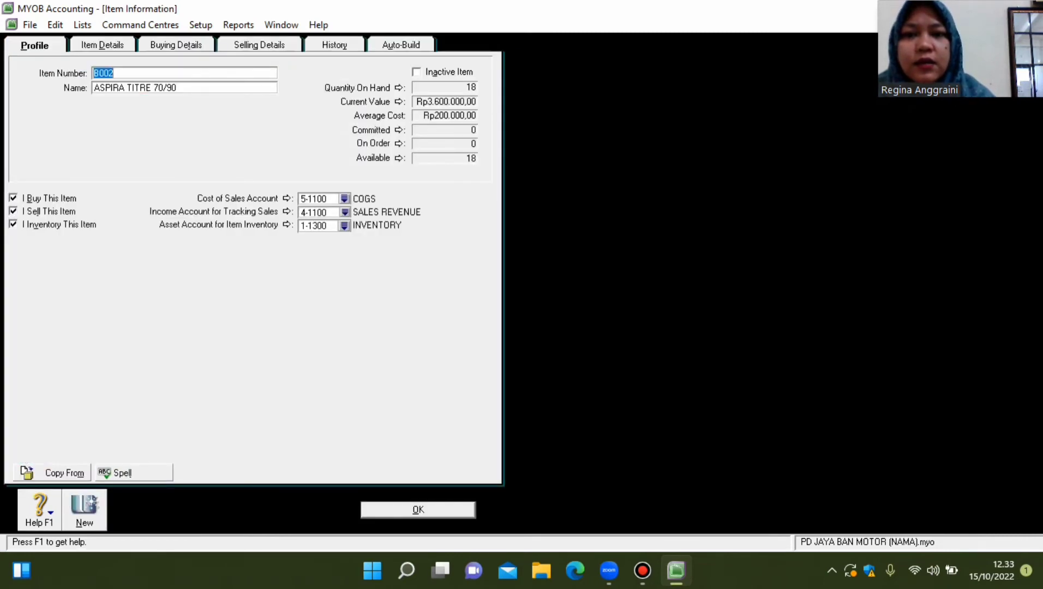
key(Return)
key(Tab)
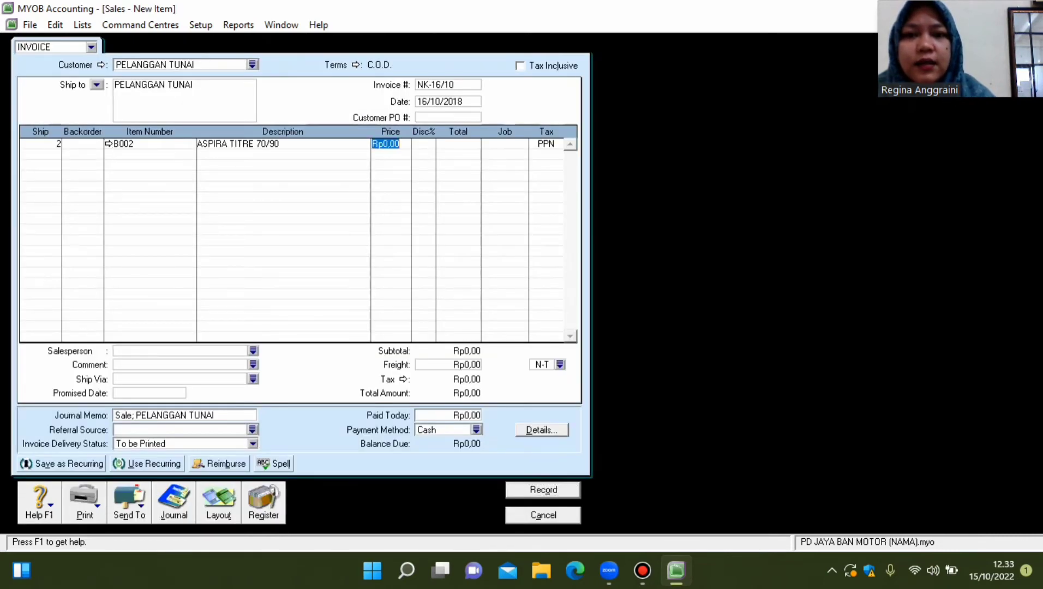
text(250000)
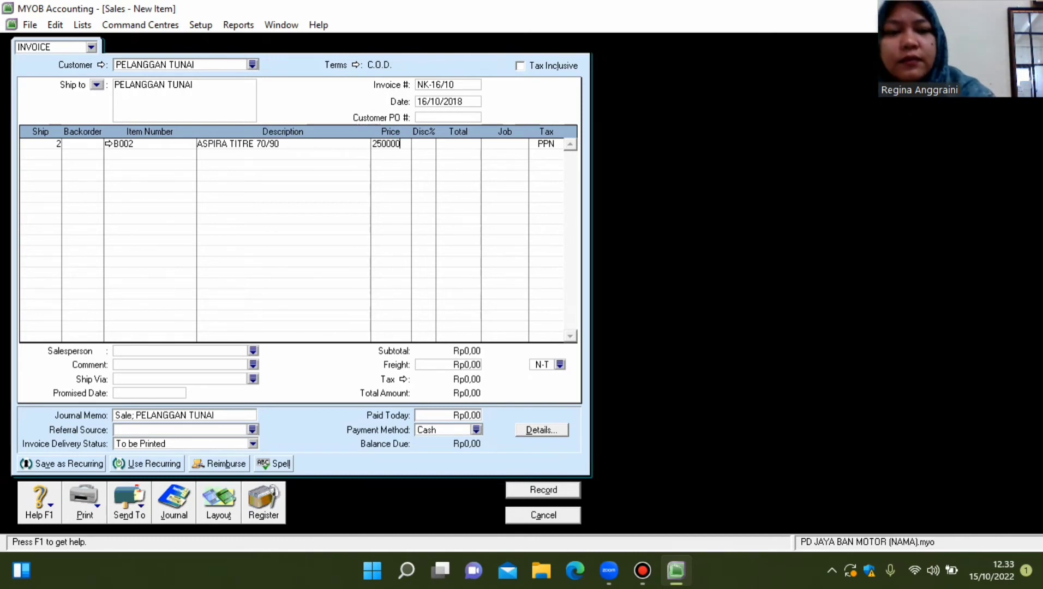
key(Return)
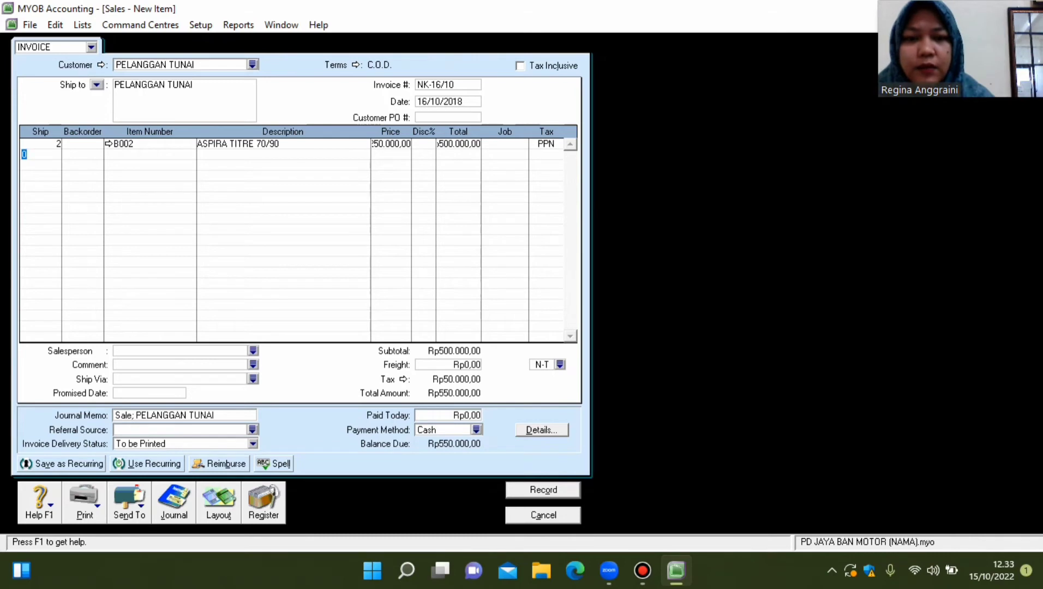
key(Return)
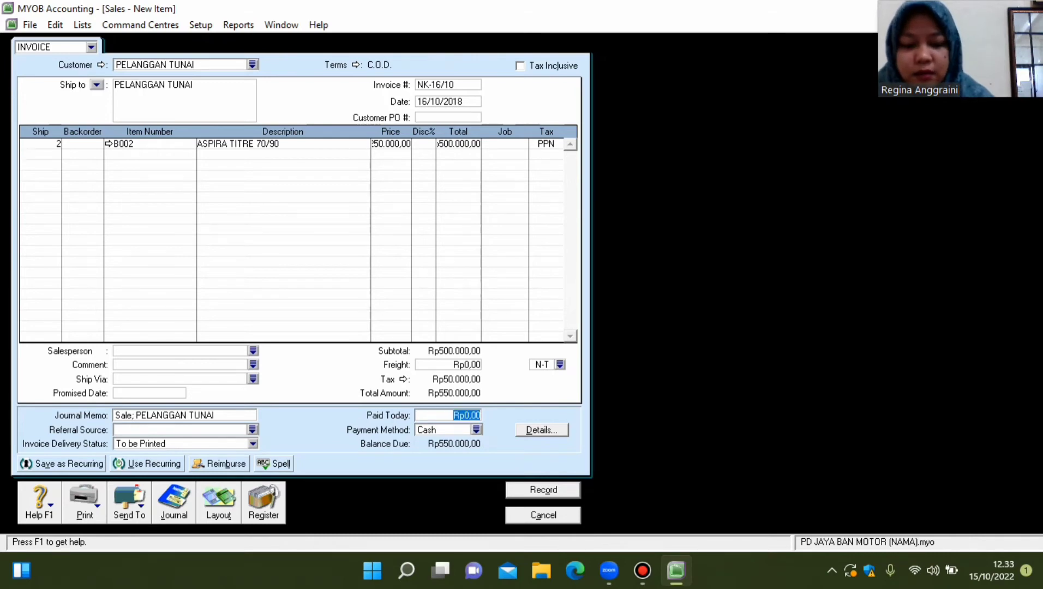
Enter Rp550.000,00 as paid today in cash, then record invoice NK-16/10 and leave sales entry.
text(550000)
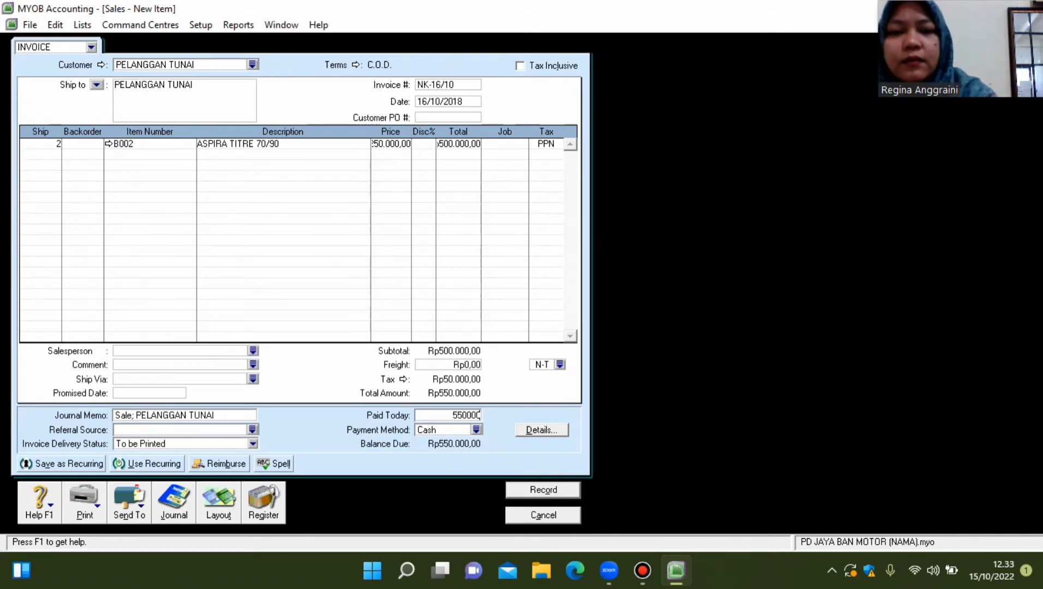
key(Return)
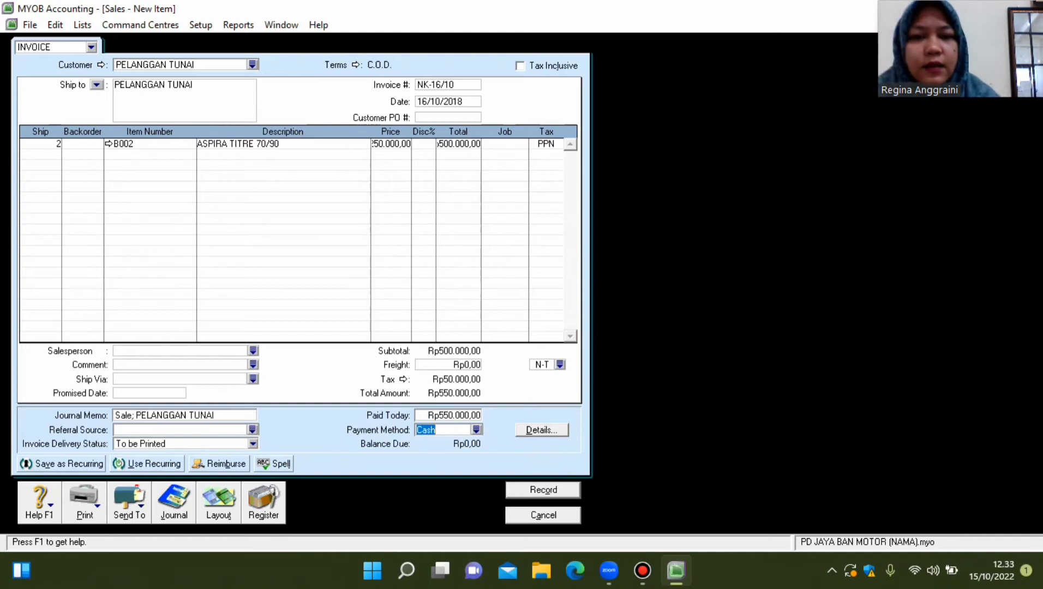
key(Return)
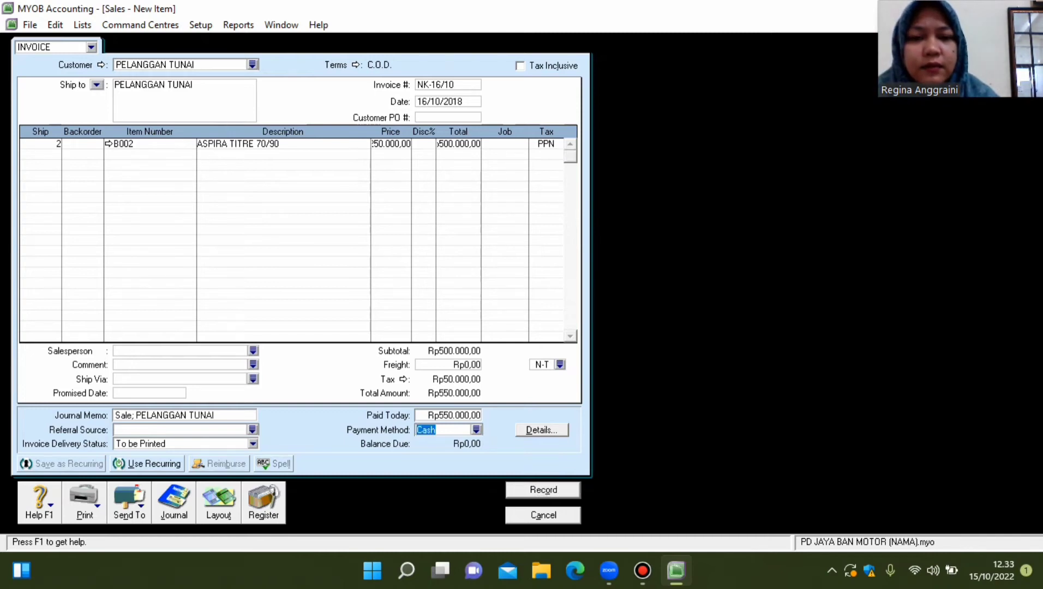
key(Escape)
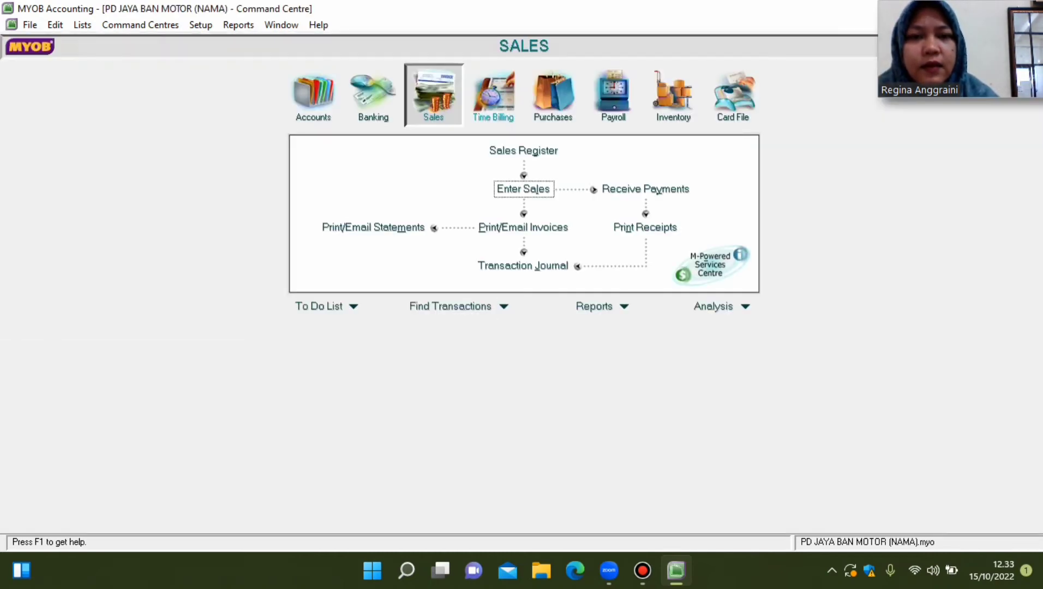
Review the most recent entries of all types in the transaction journal, then close it.
click(523, 265)
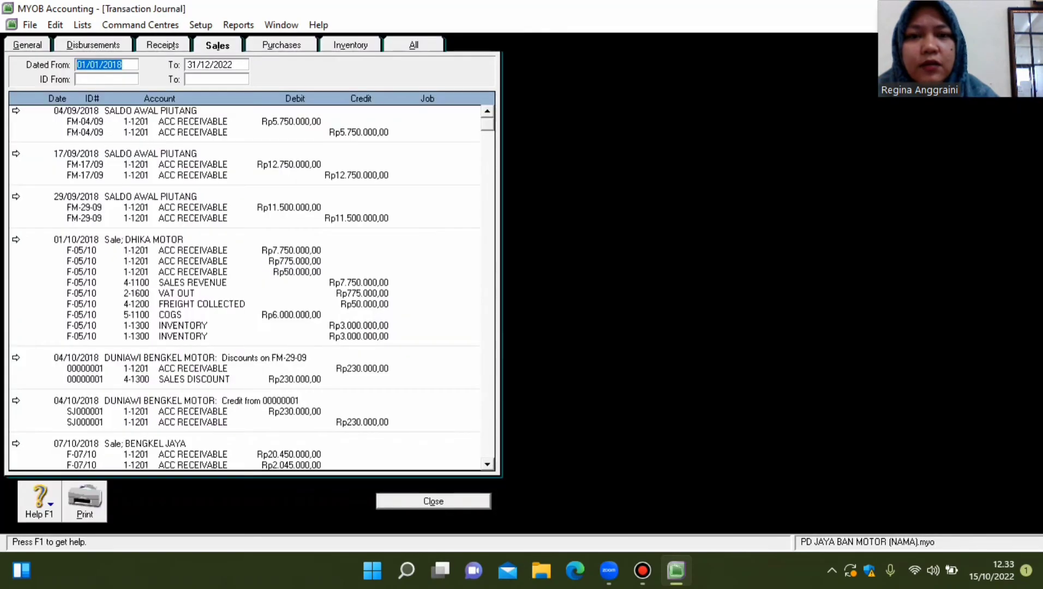
drag(487, 125, 487, 452)
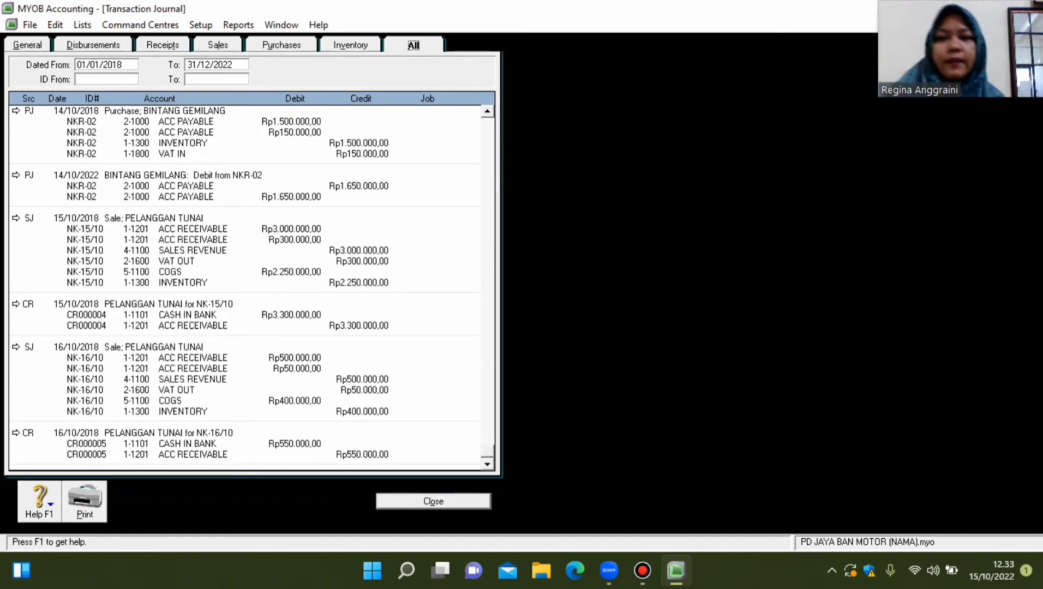
key(Escape)
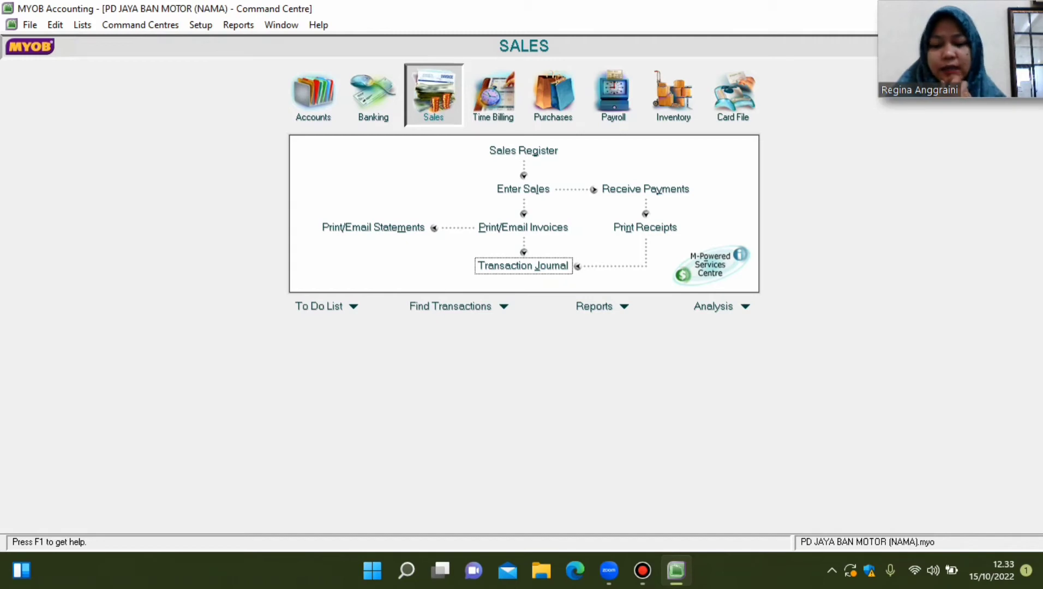
Start a sales invoice for DUNIAWI BENGKEL MOTOR numbered F-17/10 and dated 17/10/2018.
click(523, 189)
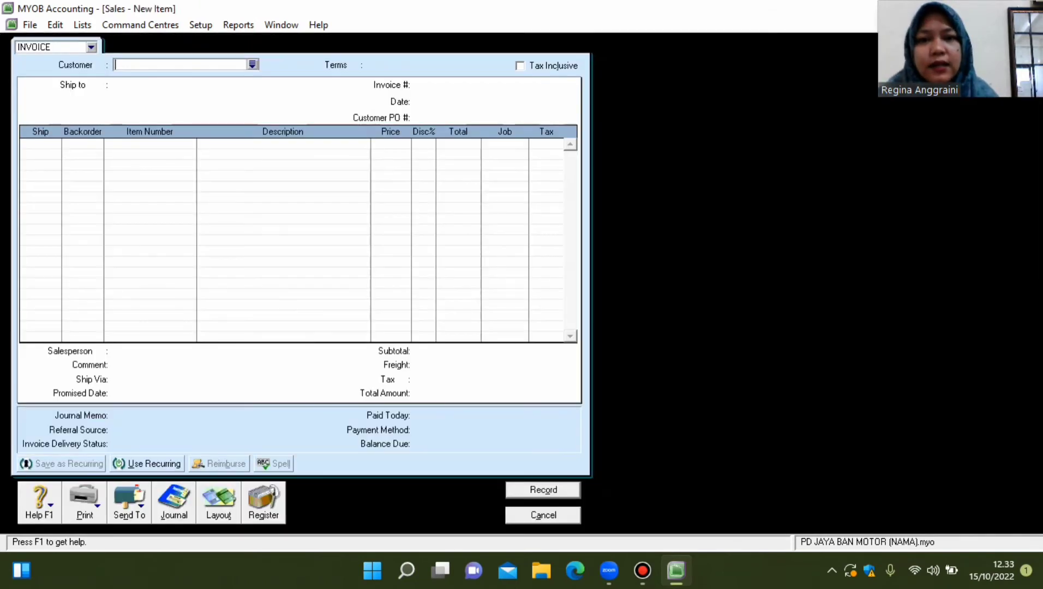
key(Tab)
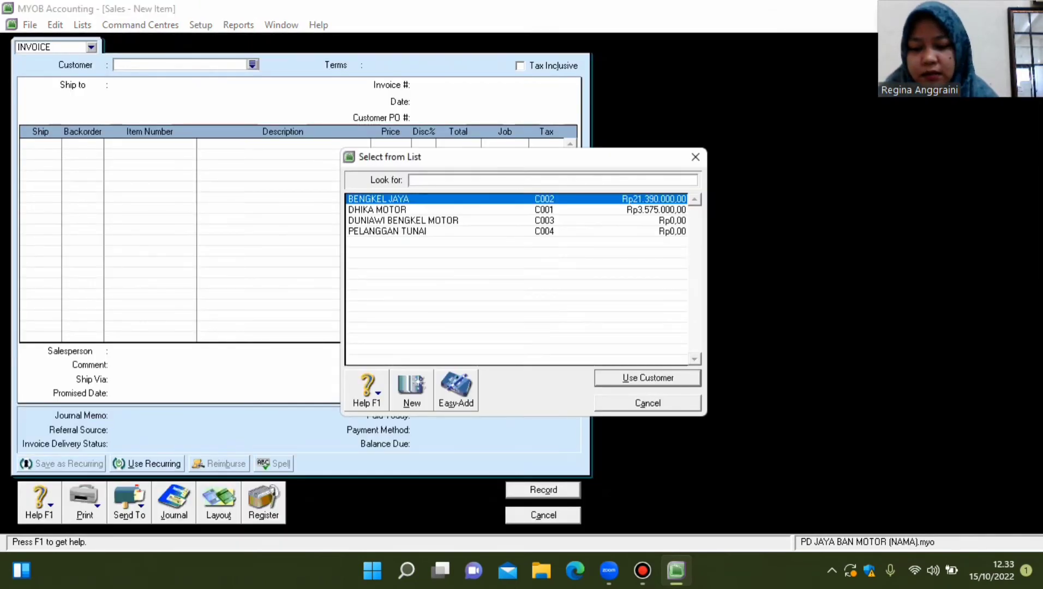
double_click(404, 220)
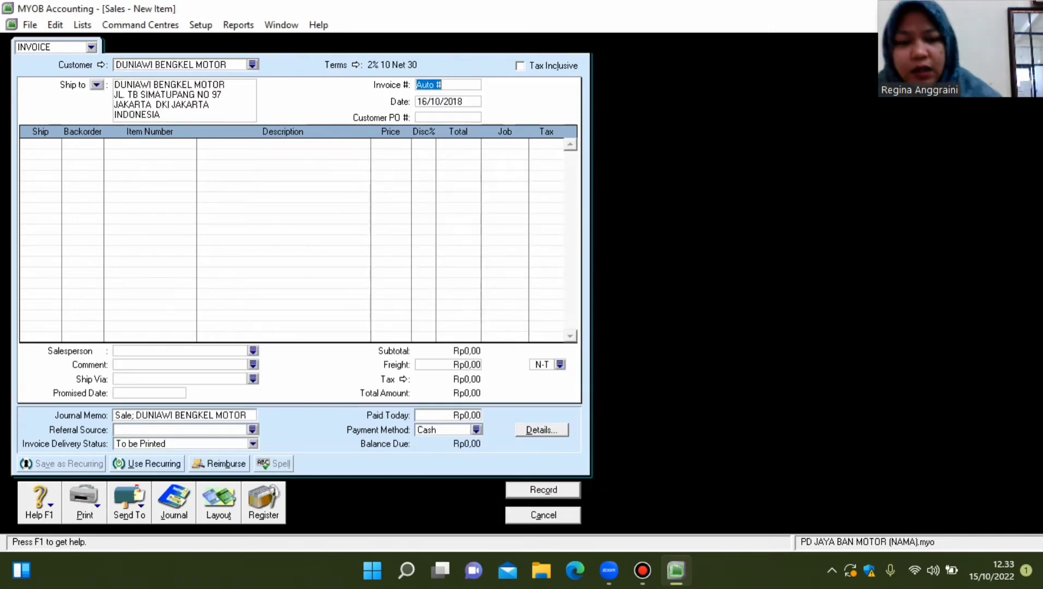
text(F-)
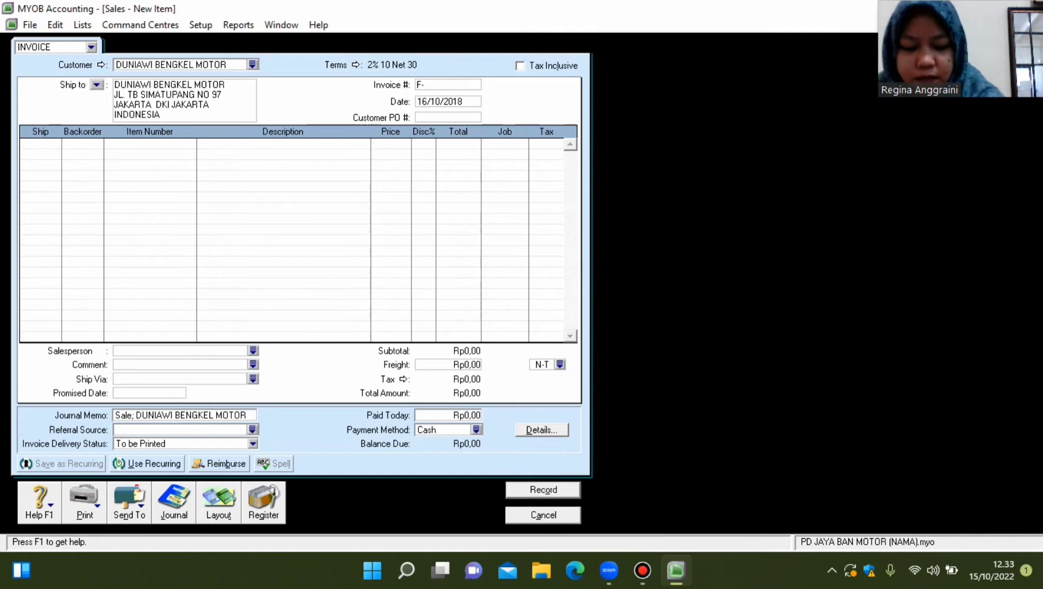
text(17/10)
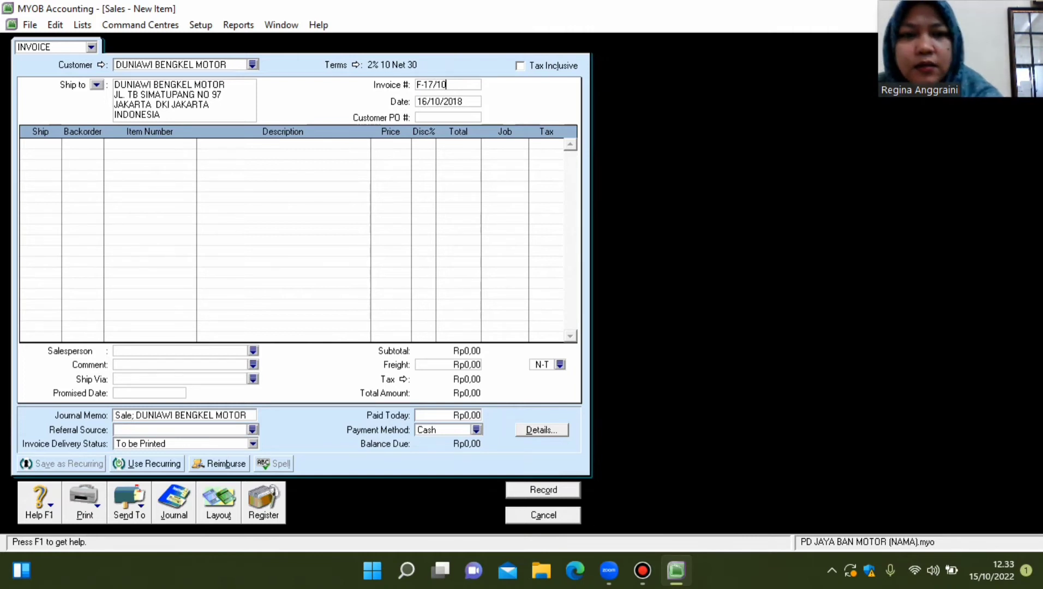
key(Tab)
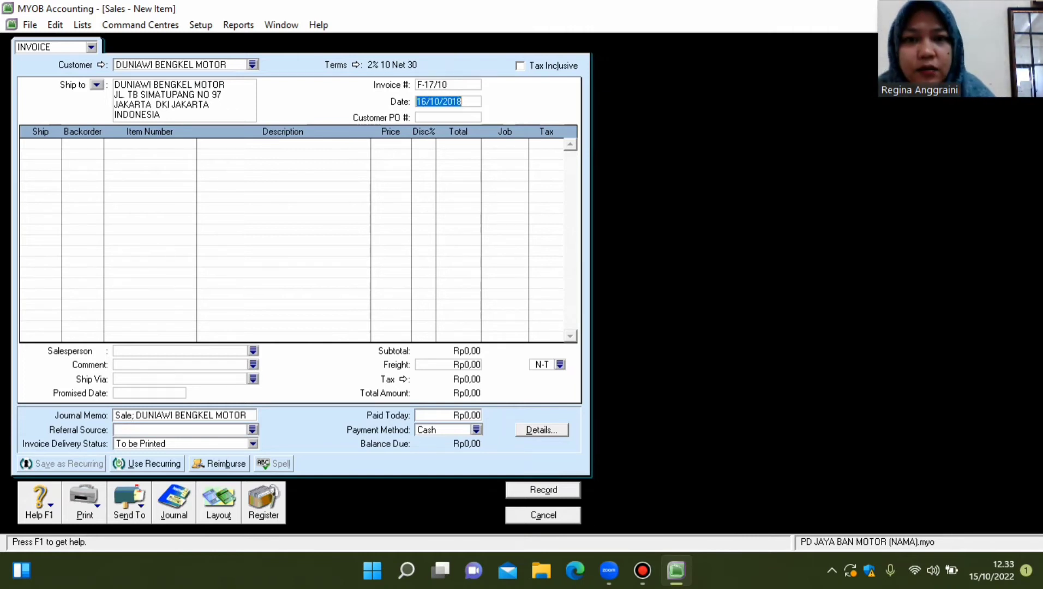
click(425, 101)
key(BackSpace)
text(7)
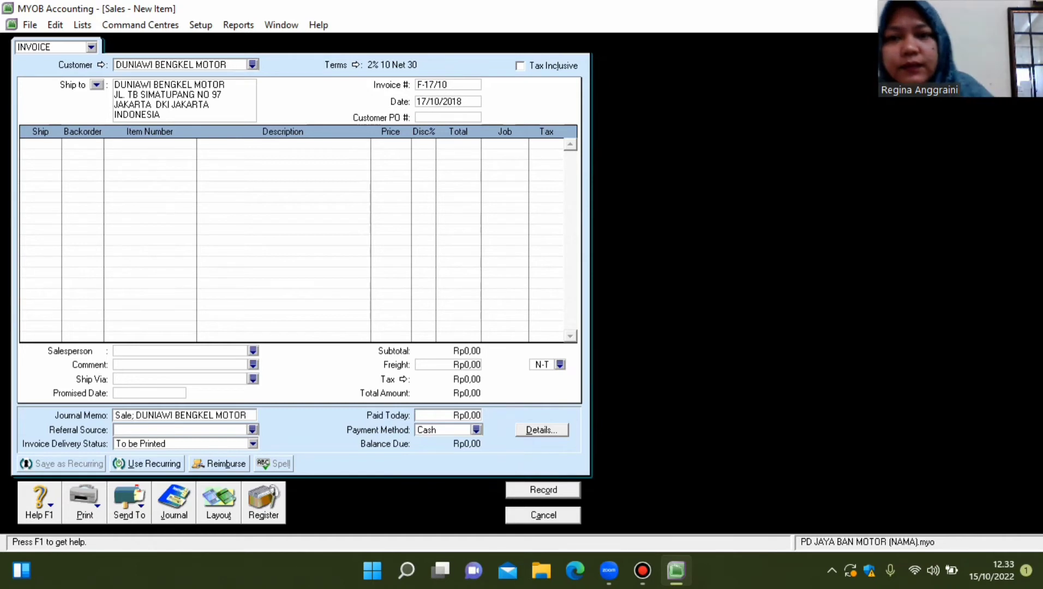
key(Tab)
key(Tab)
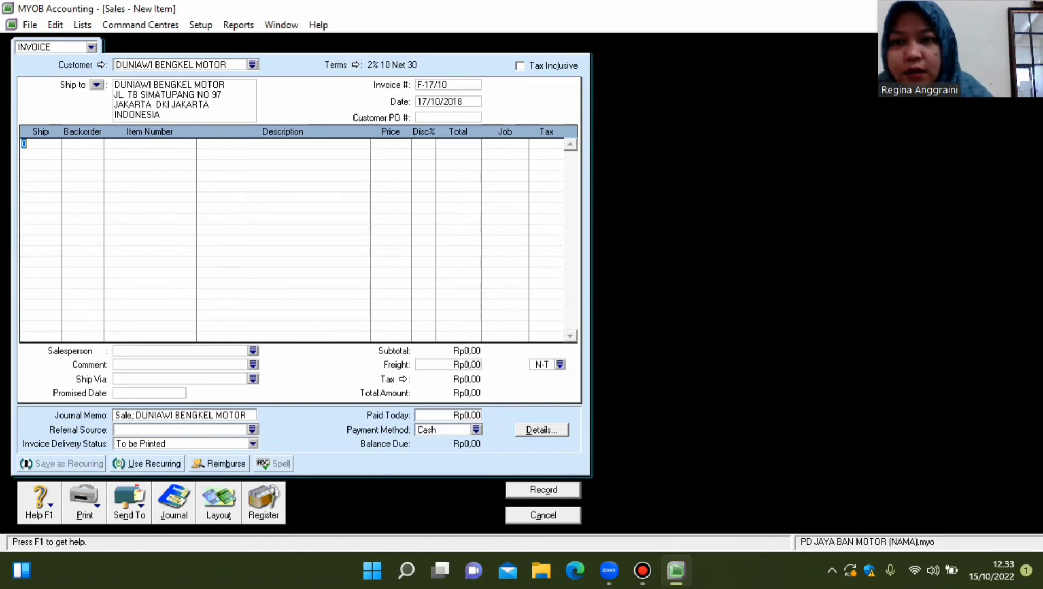
Enter ship quantities of 10 on the first invoice line and 30 on the second.
text(10)
key(Return)
text(30)
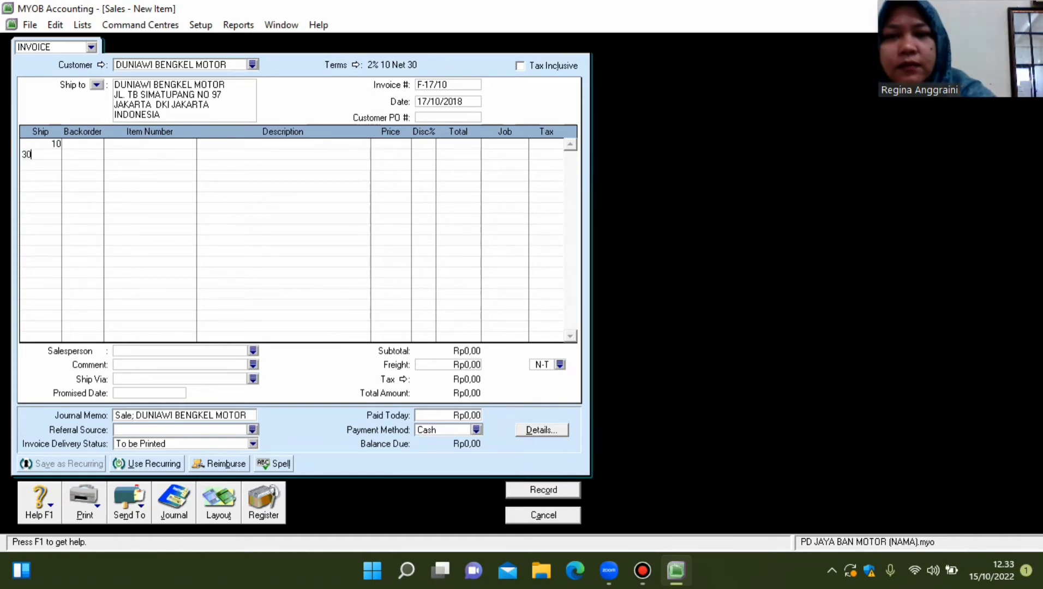
key(Return)
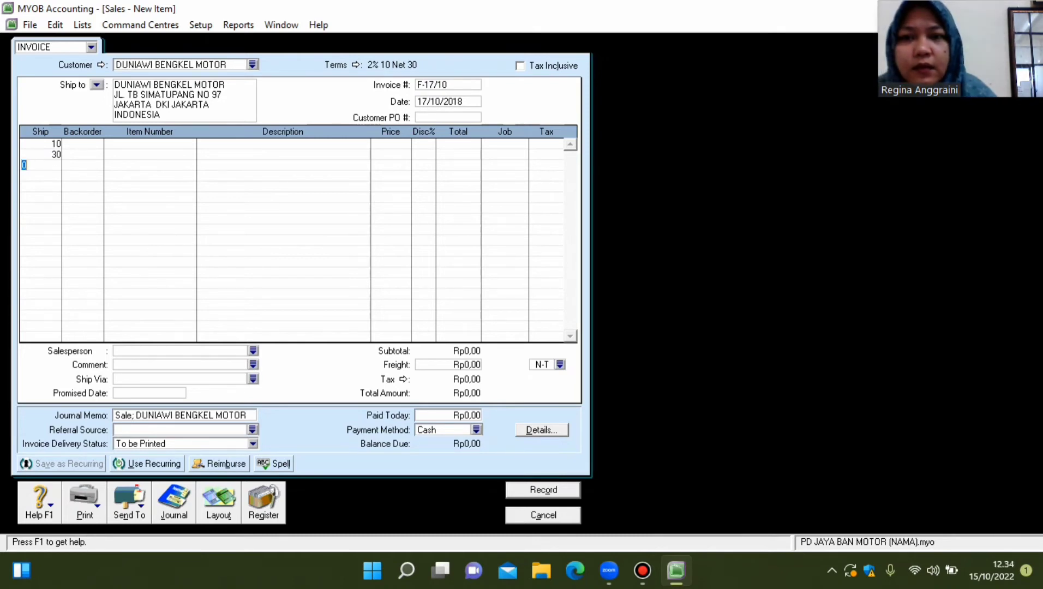
Assign item B002, ASPIRA TITRE 70/90, to the 10-unit line and B005, CORSA S133, to the 30-unit line.
click(149, 143)
text(B001)
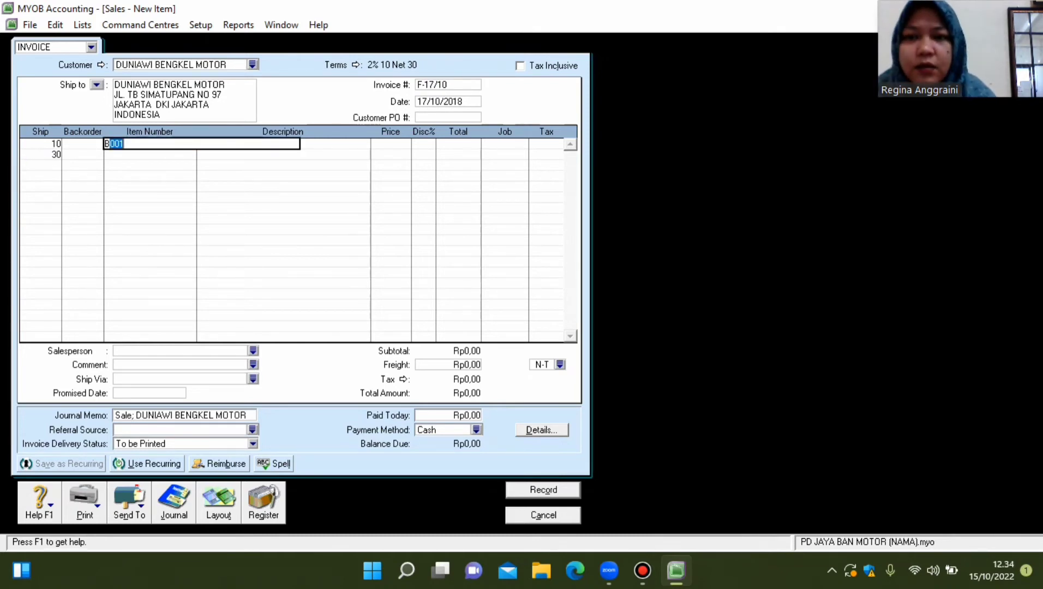
key(BackSpace)
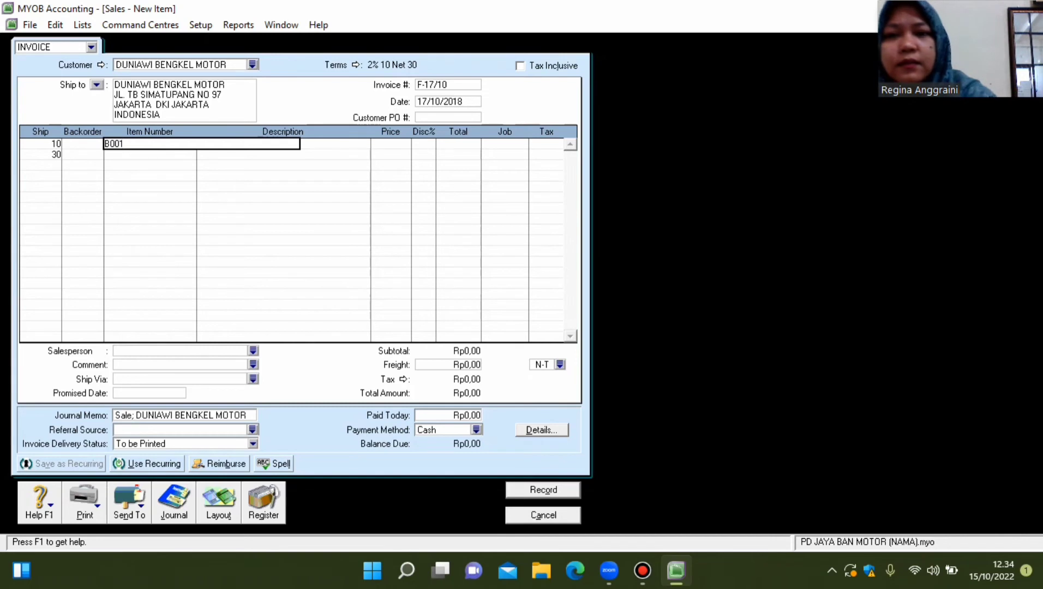
text(2)
key(Return)
key(Tab)
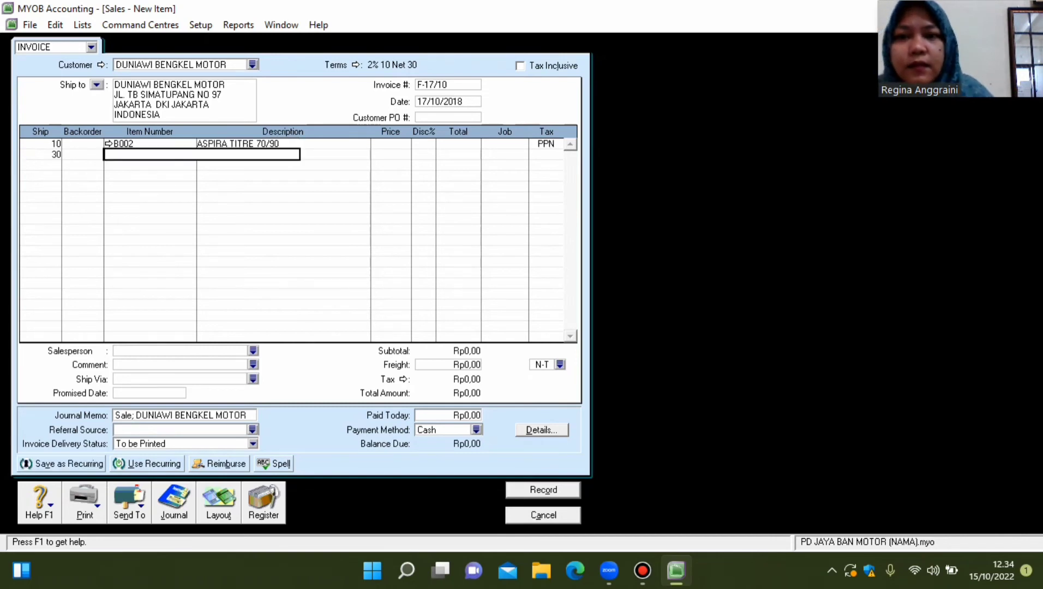
text(B001)
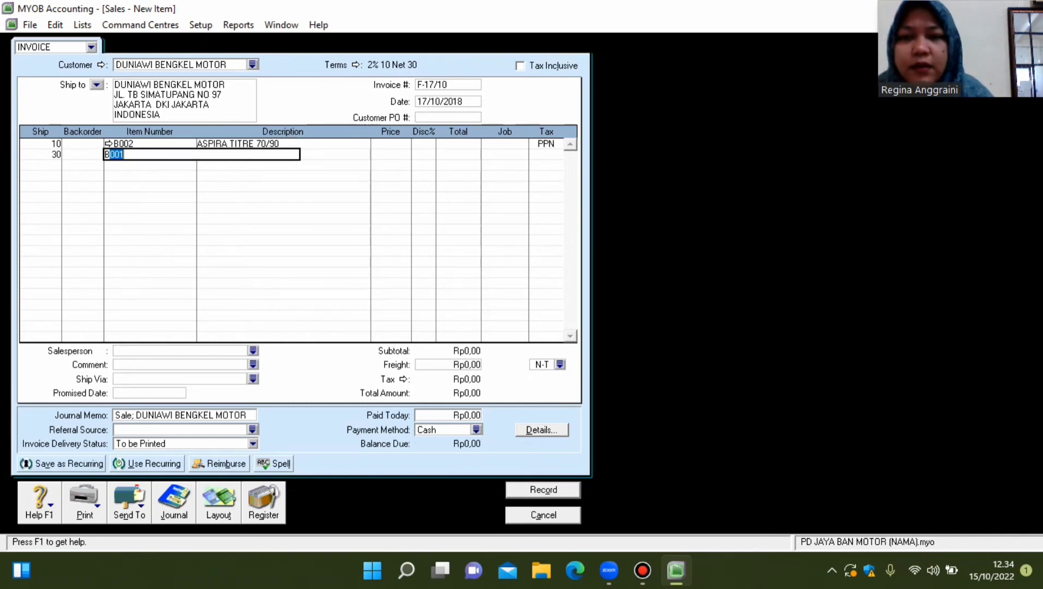
key(BackSpace)
text(5)
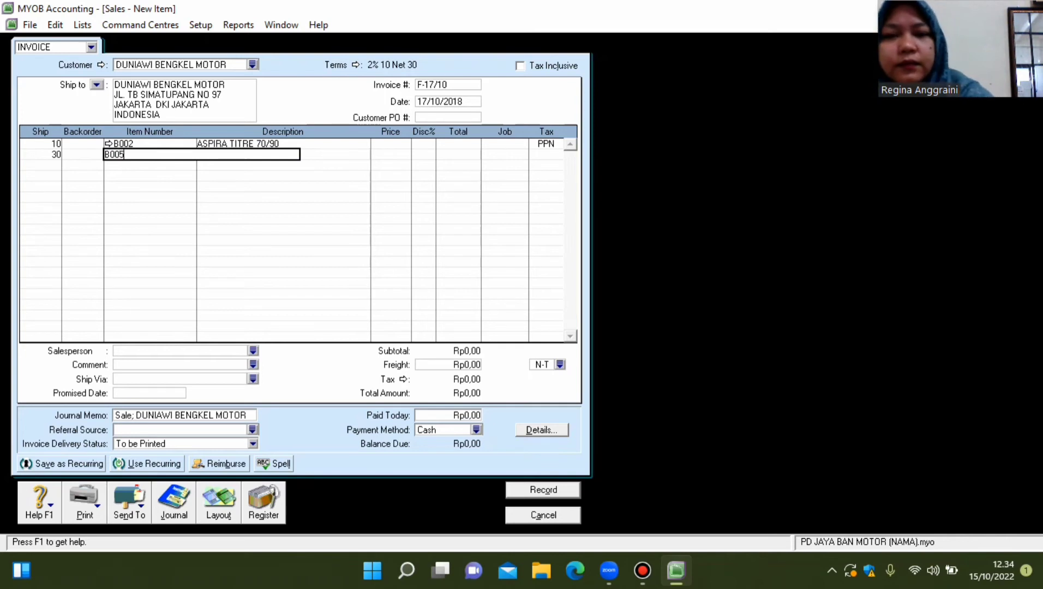
key(Return)
click(108, 144)
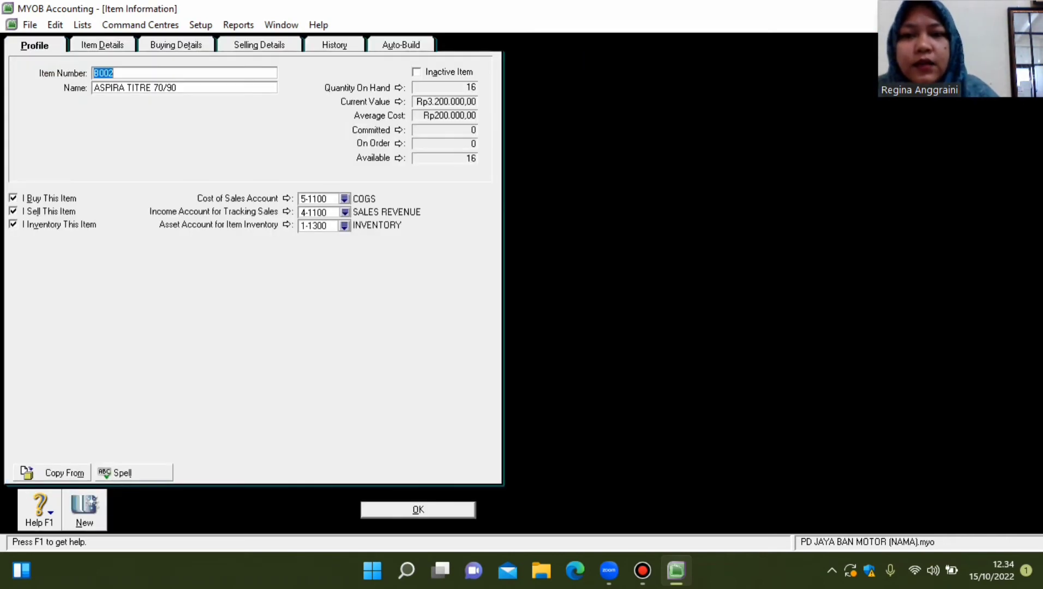
key(Return)
click(109, 155)
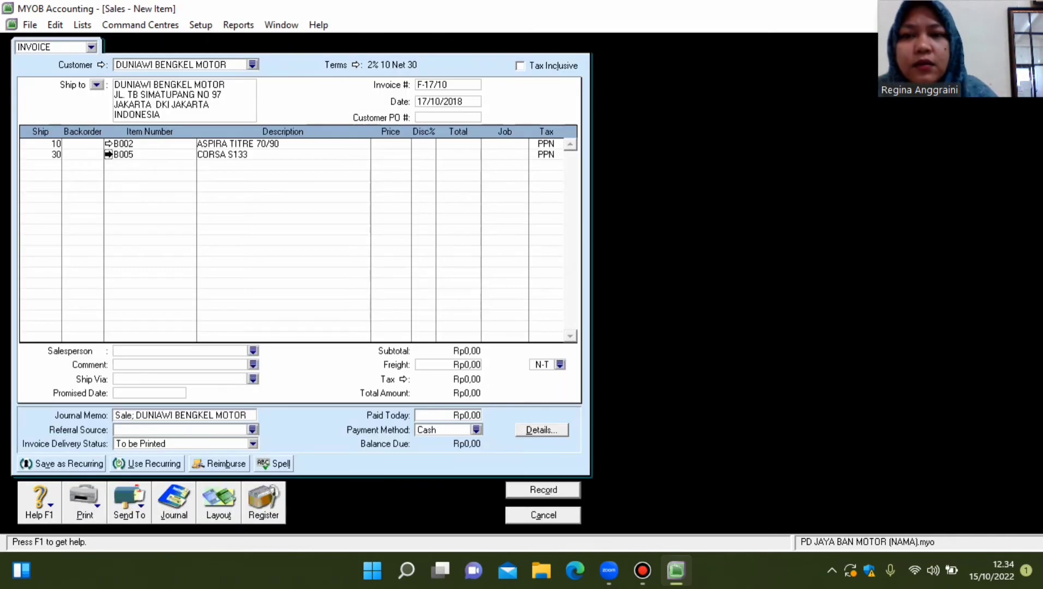
key(Return)
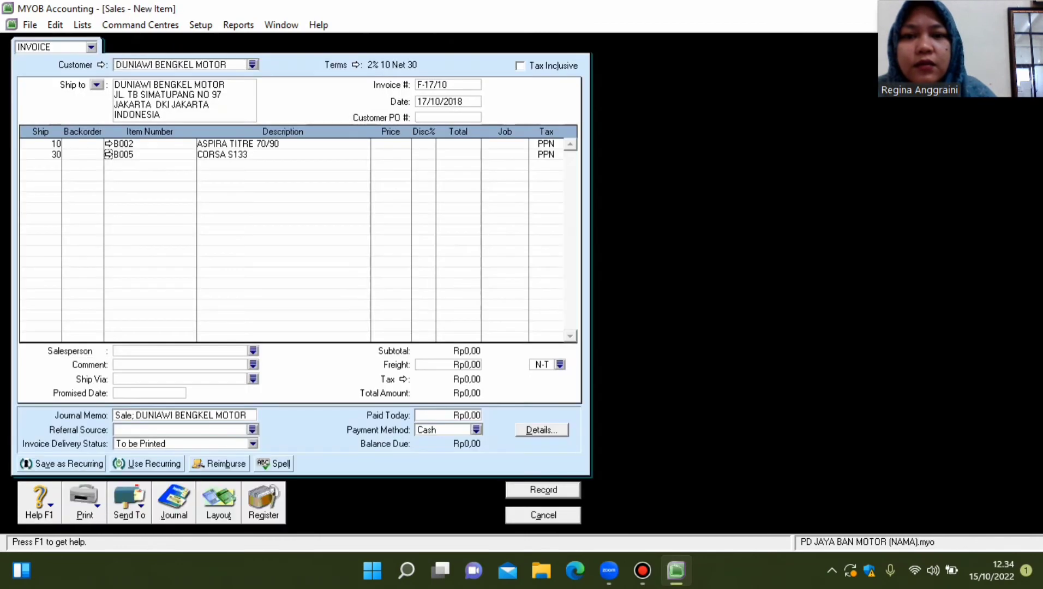
Set the unit price to Rp250.000,00 for item B002 and Rp100.000,00 for item B005.
click(391, 144)
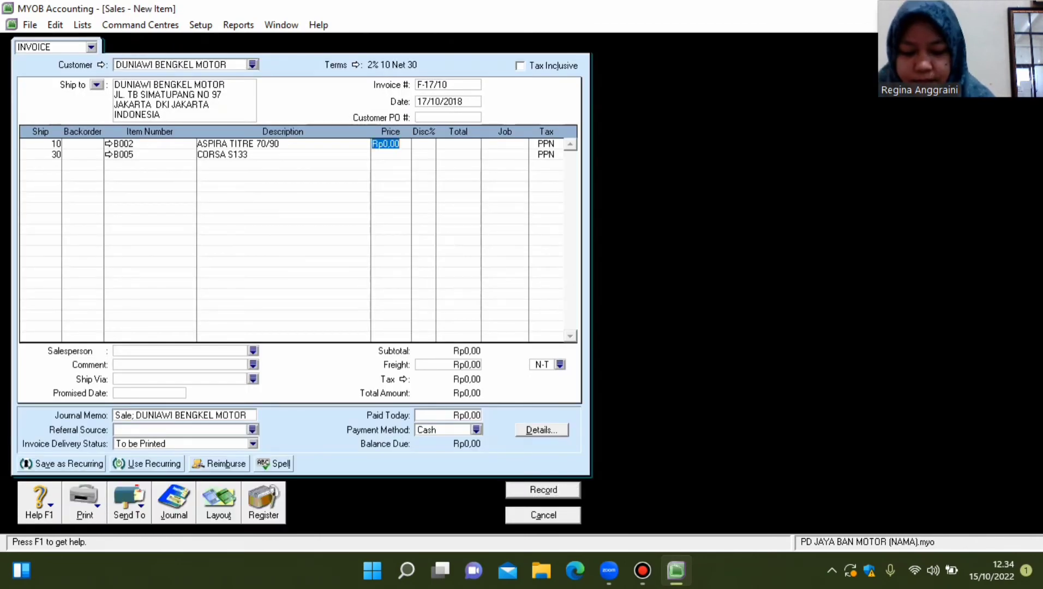
text(250000)
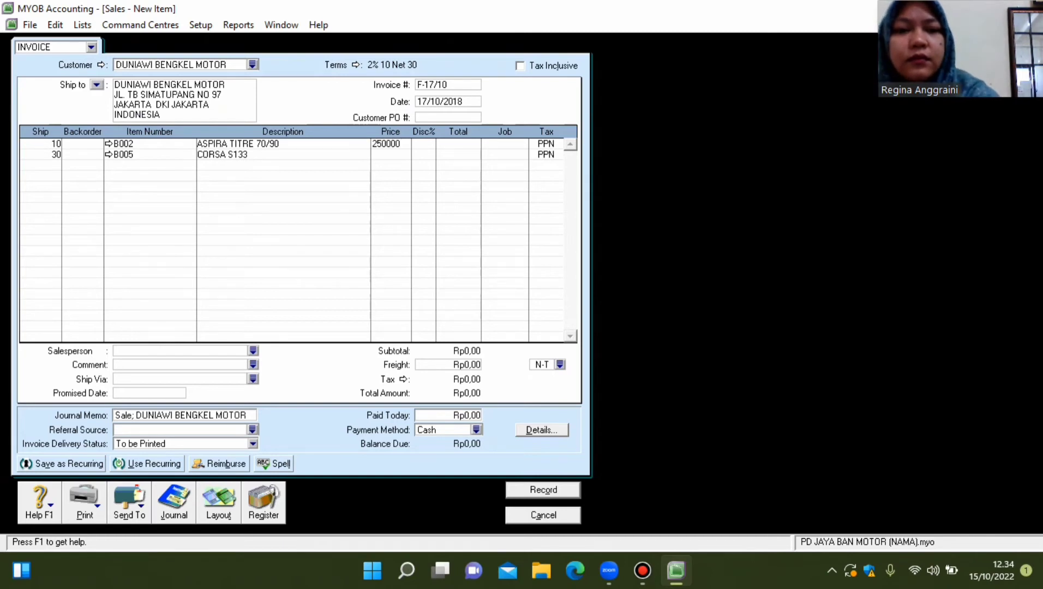
click(26, 155)
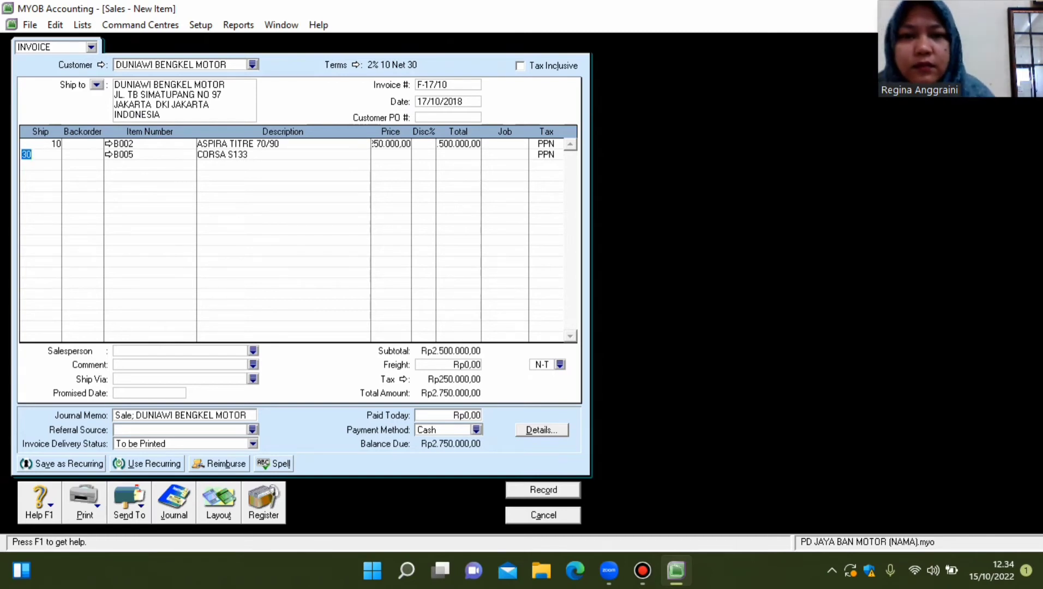
click(385, 154)
text(100000)
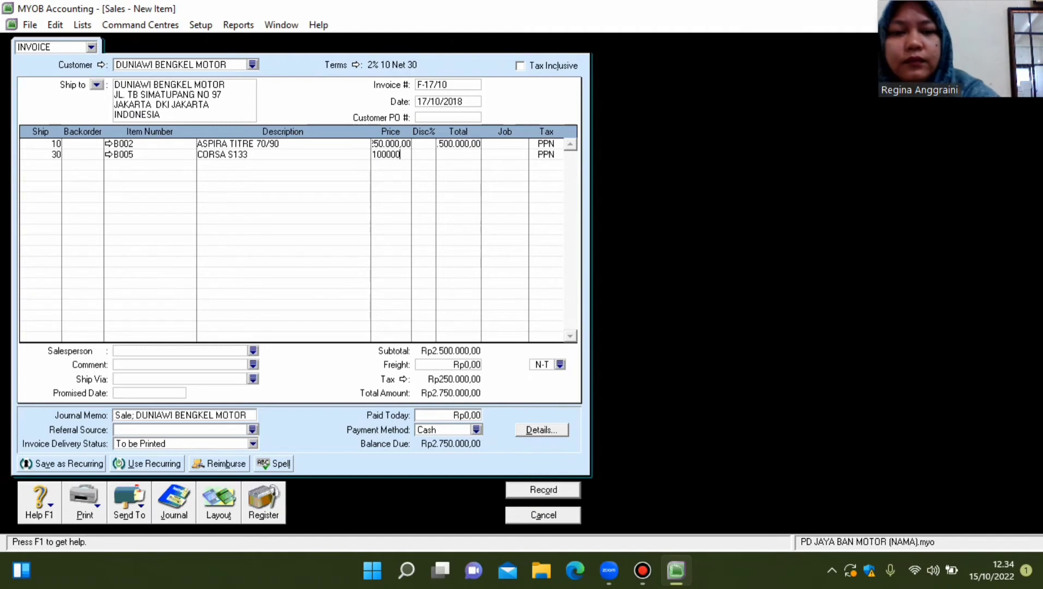
click(24, 164)
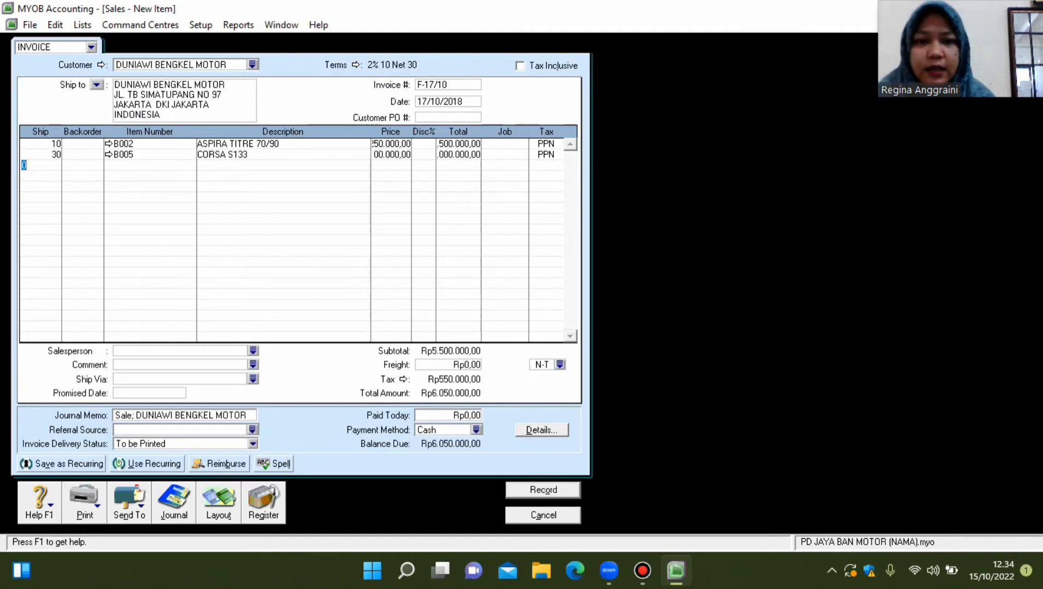
Add Rp50.000,00 freight with tax code N-T, then record invoice F-17/10 and leave sales entry.
click(466, 364)
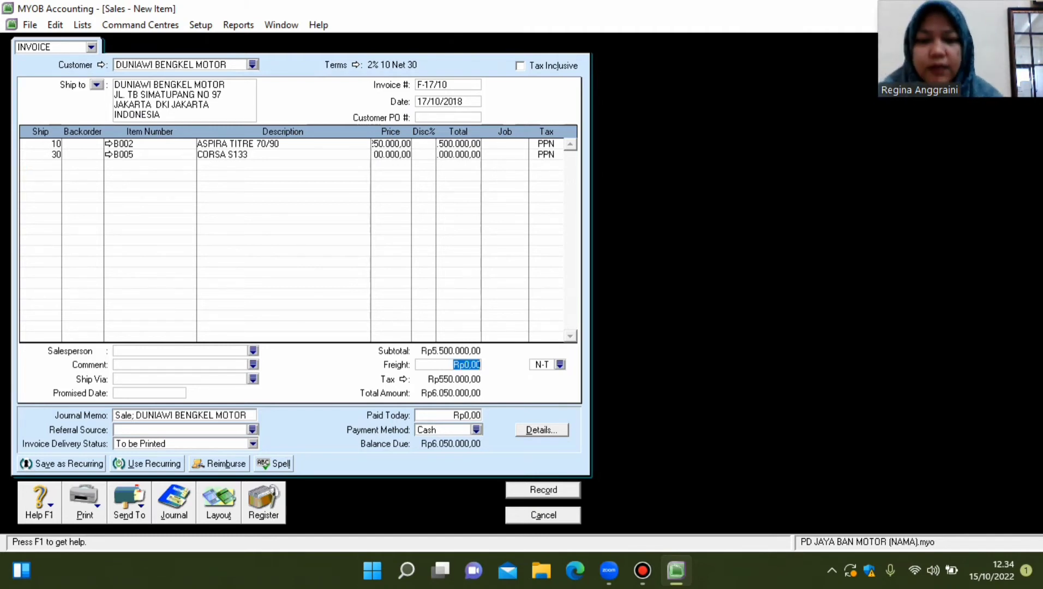
text(50000)
key(Tab)
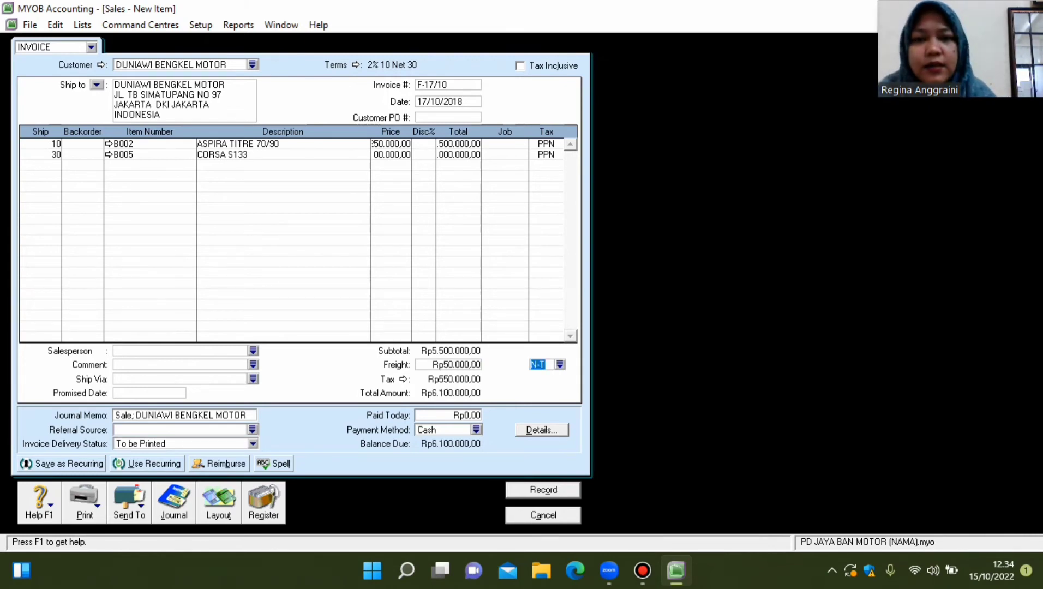
key(Return)
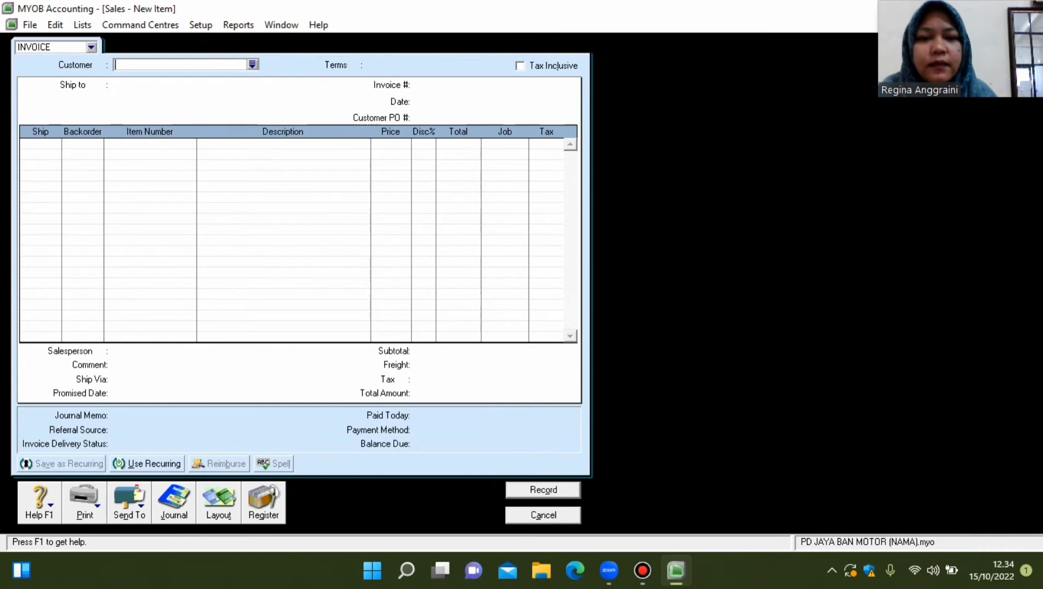
key(Escape)
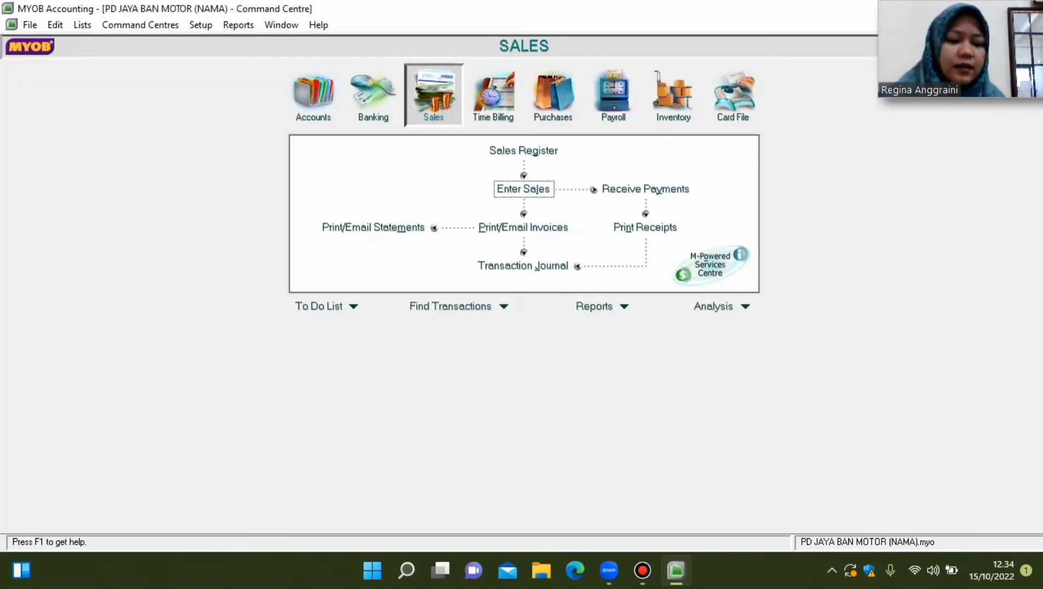
click(373, 94)
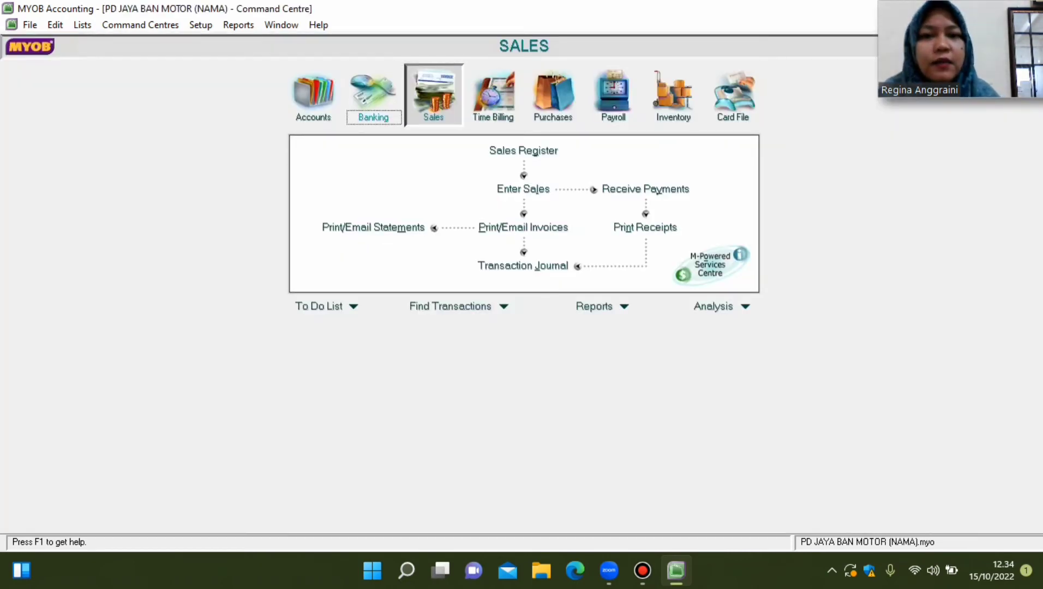
click(373, 158)
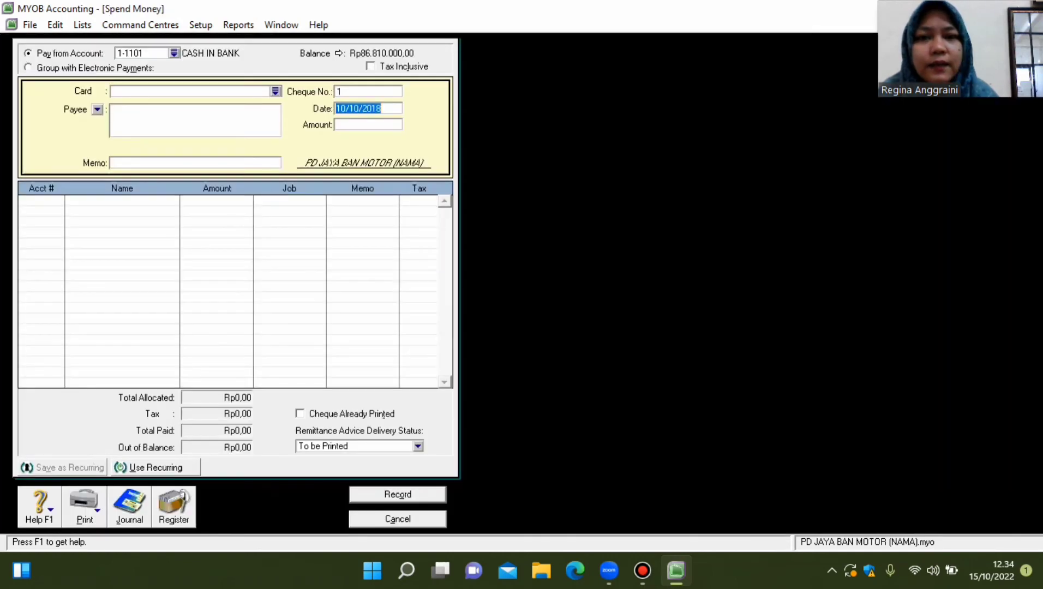
key(Escape)
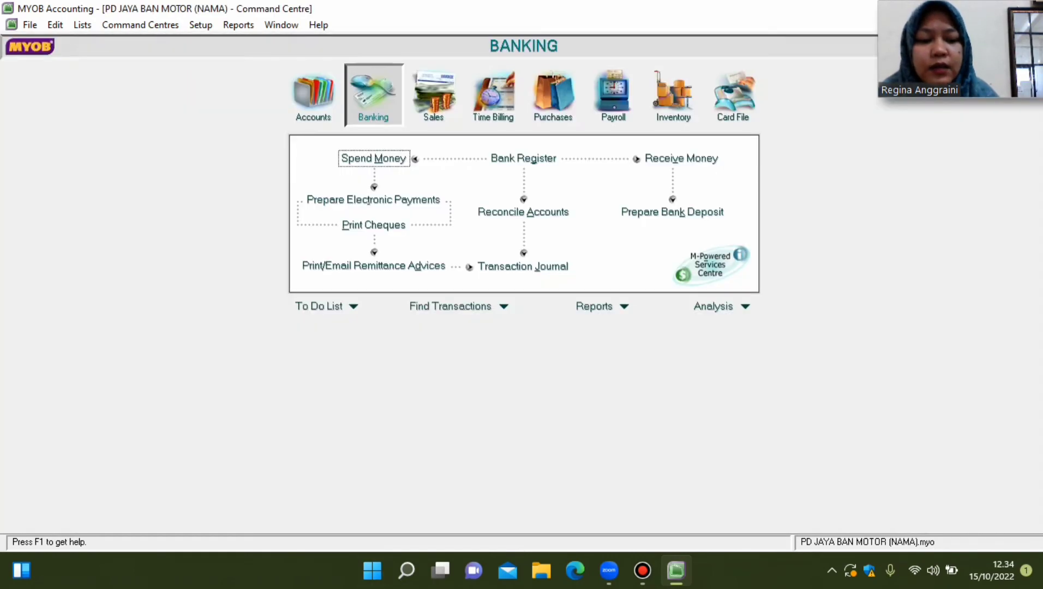
Start a bill payment in Purchases for supplier BINTANG GEMILANG.
click(553, 93)
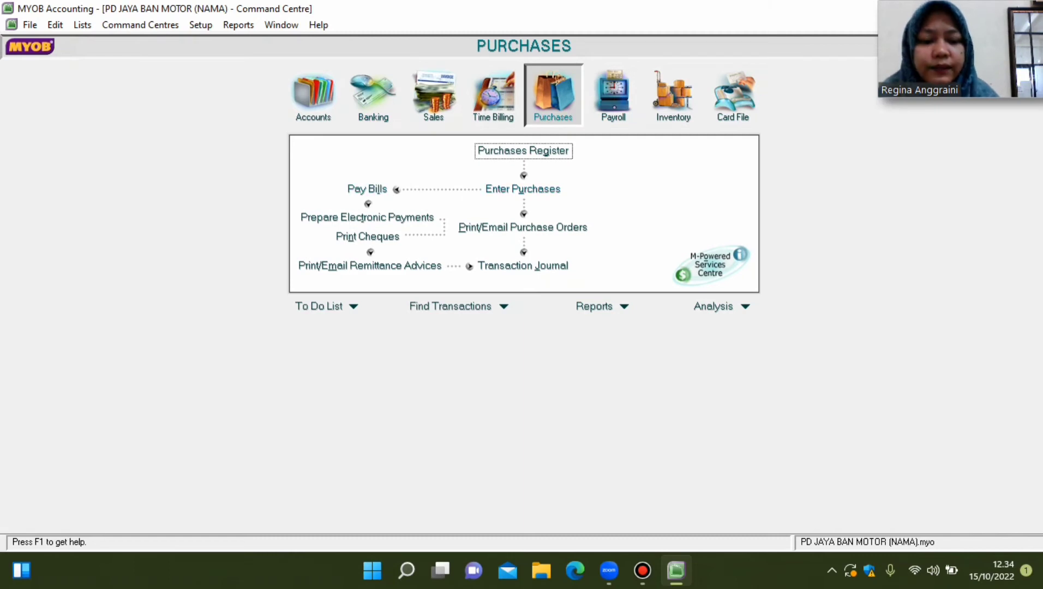
click(367, 188)
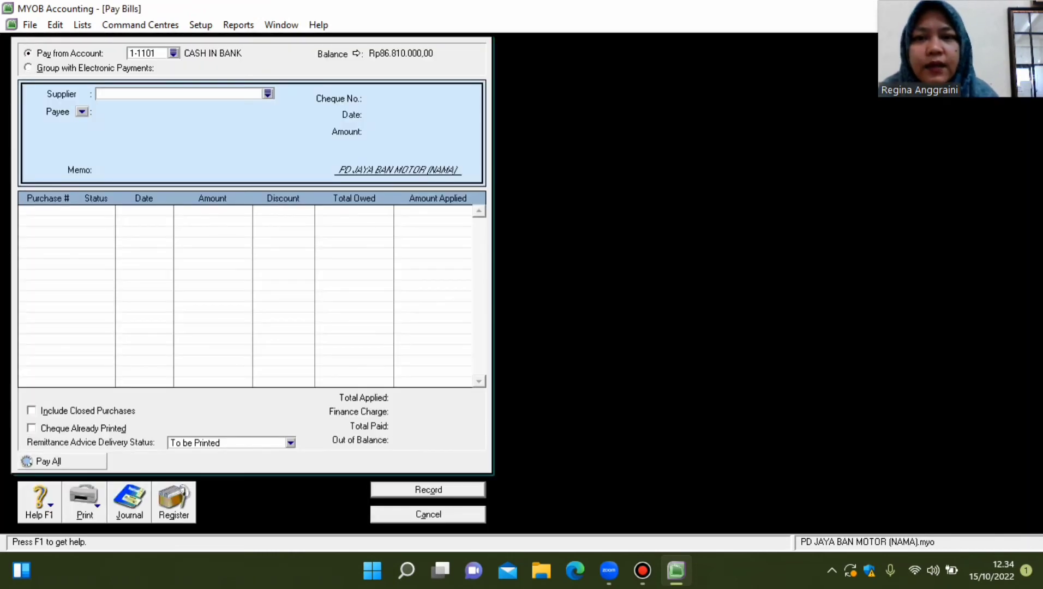
click(268, 94)
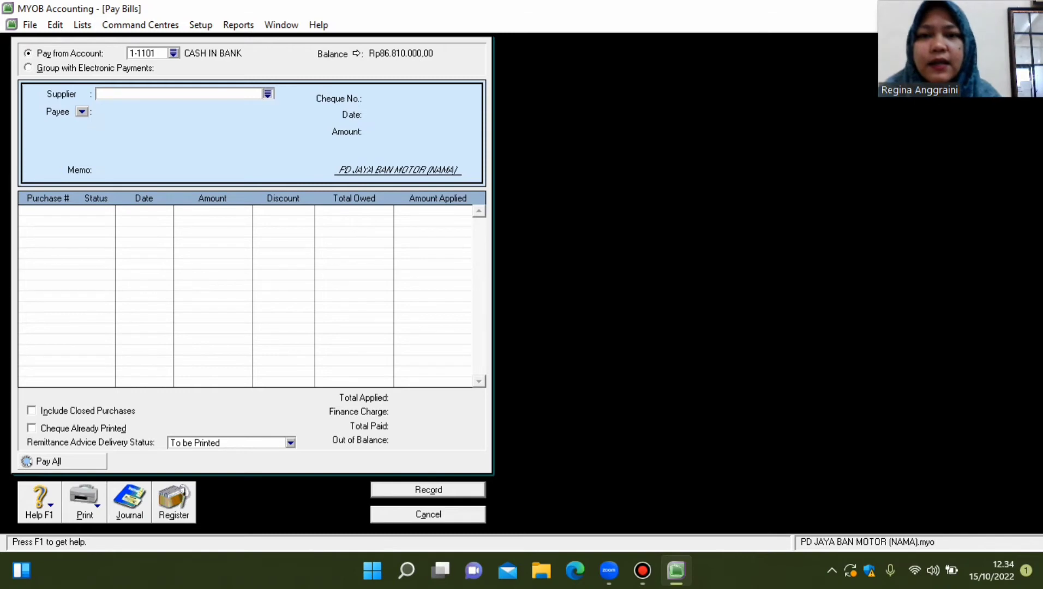
key(Return)
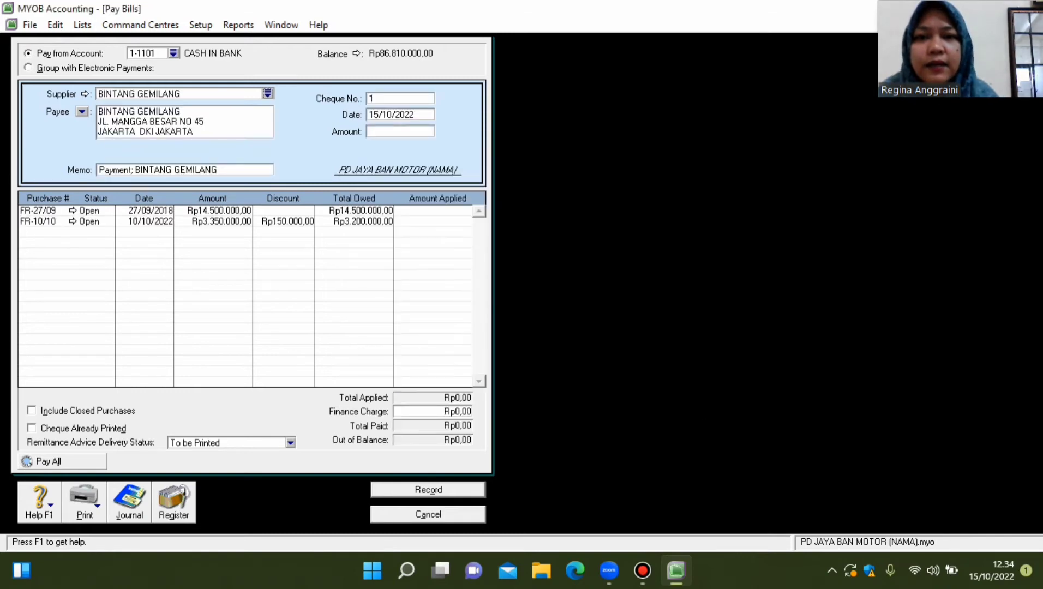
Set the supplier payment's cheque number to BKK-04 and its date to 18/10/2018.
key(Tab)
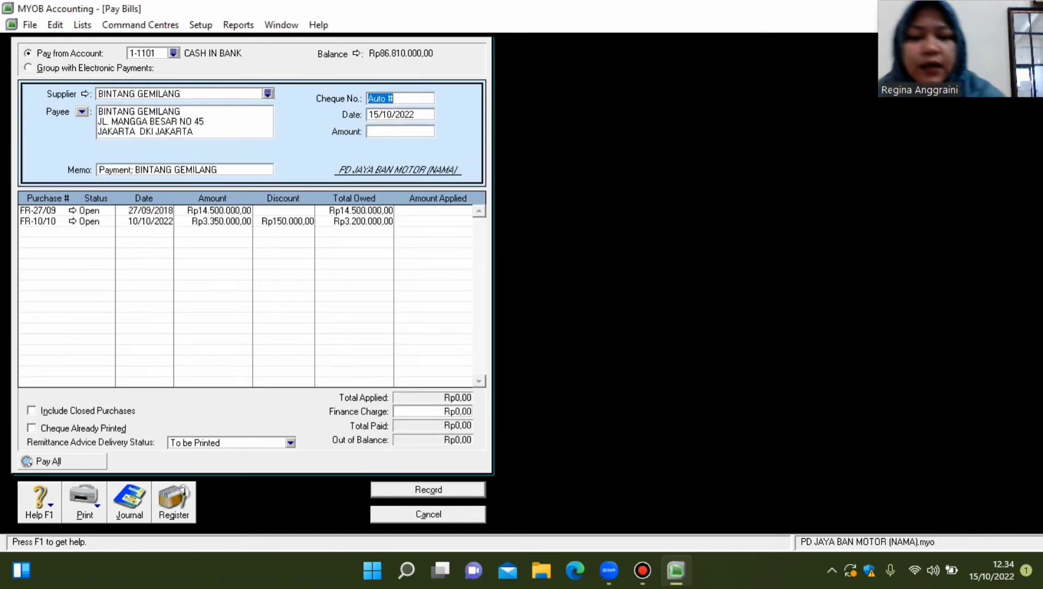
text(BKK-04)
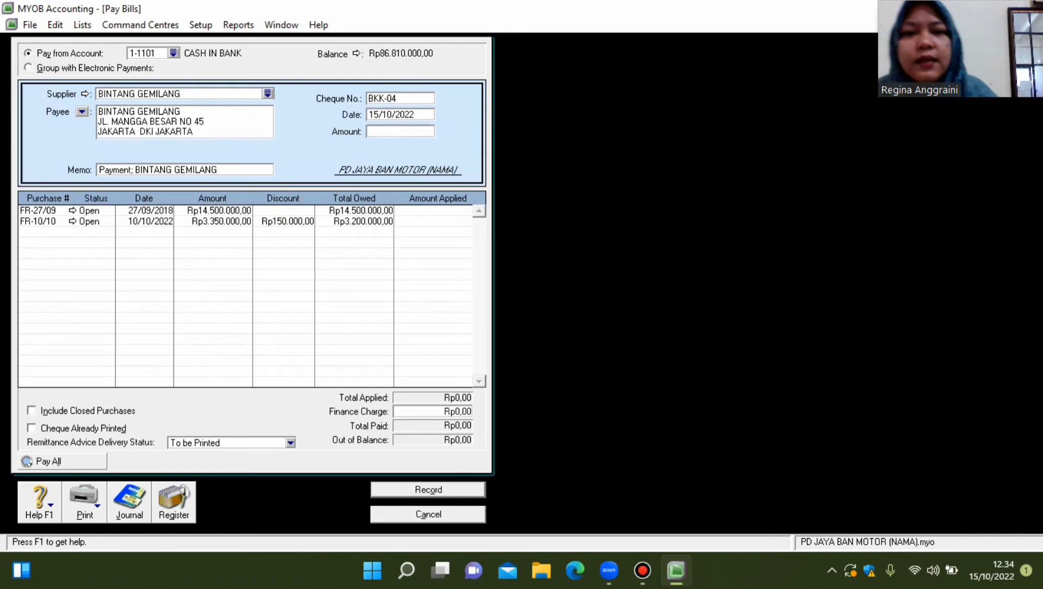
key(Tab)
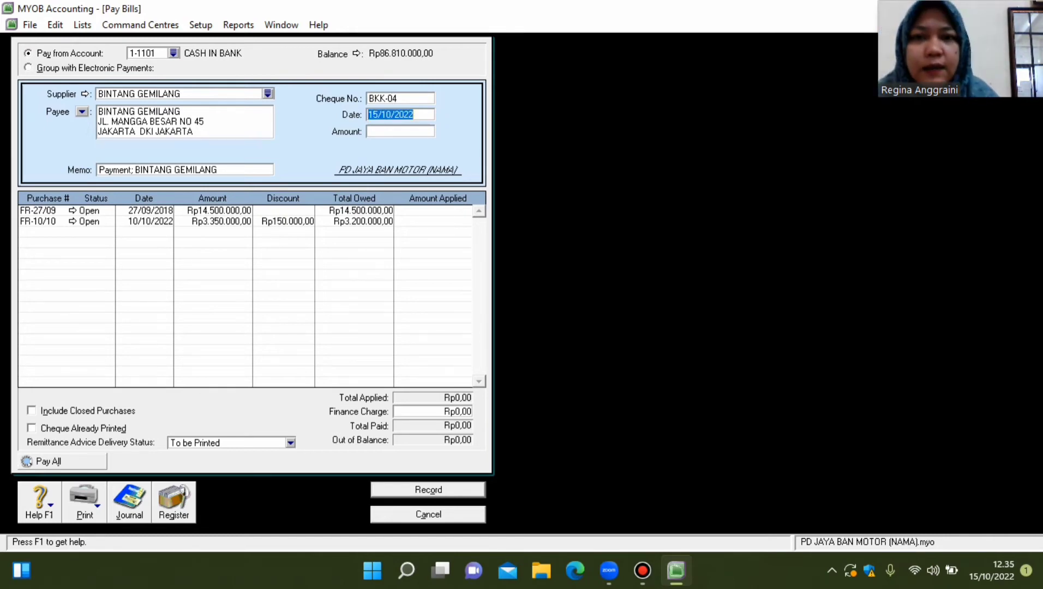
text(18/10/2022)
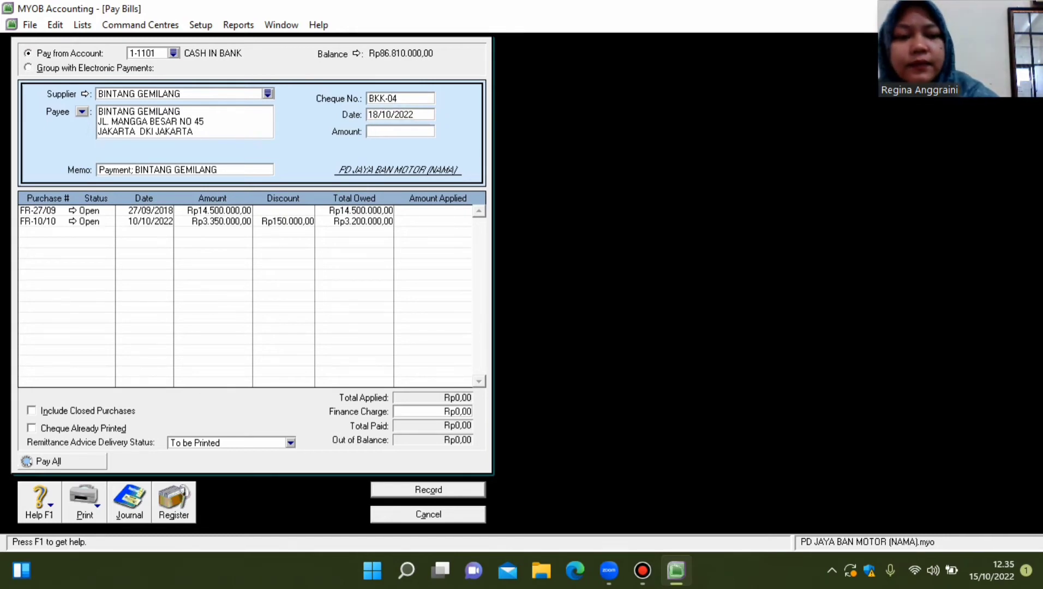
key(Tab)
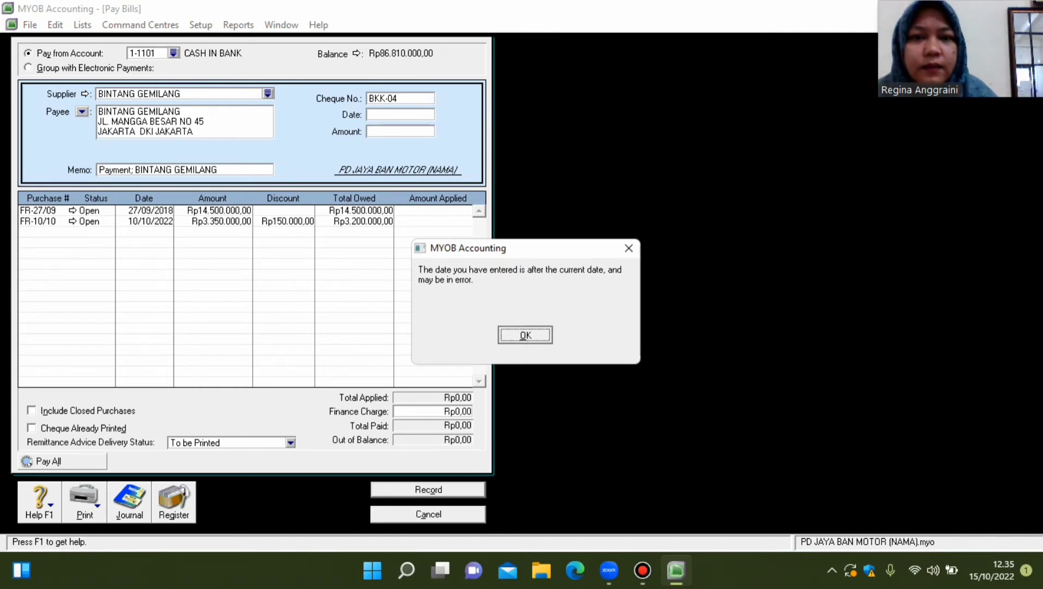
key(Return)
click(414, 114)
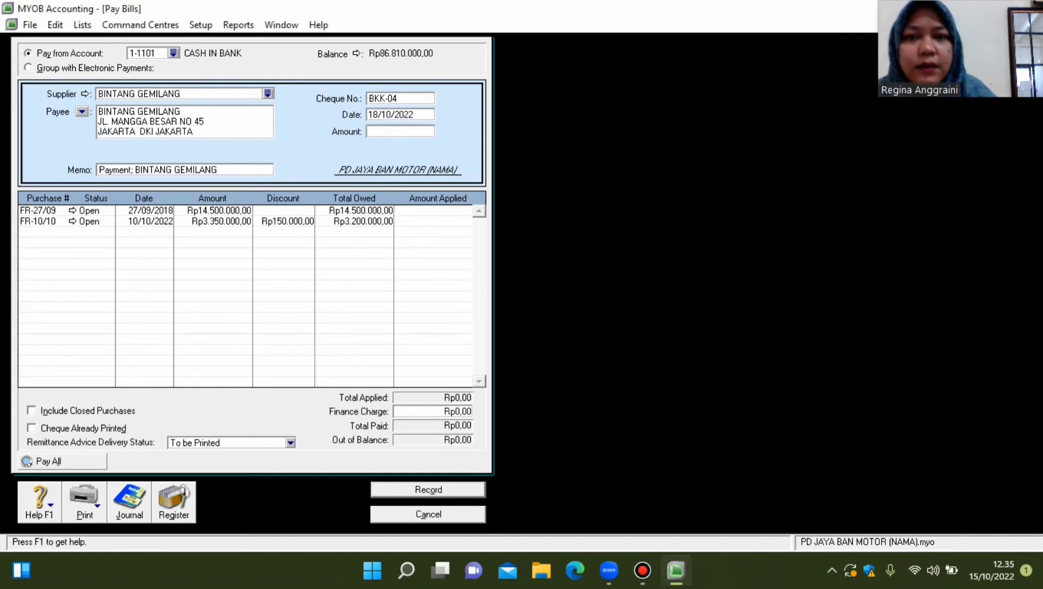
key(BackSpace)
key(BackSpace)
text(18)
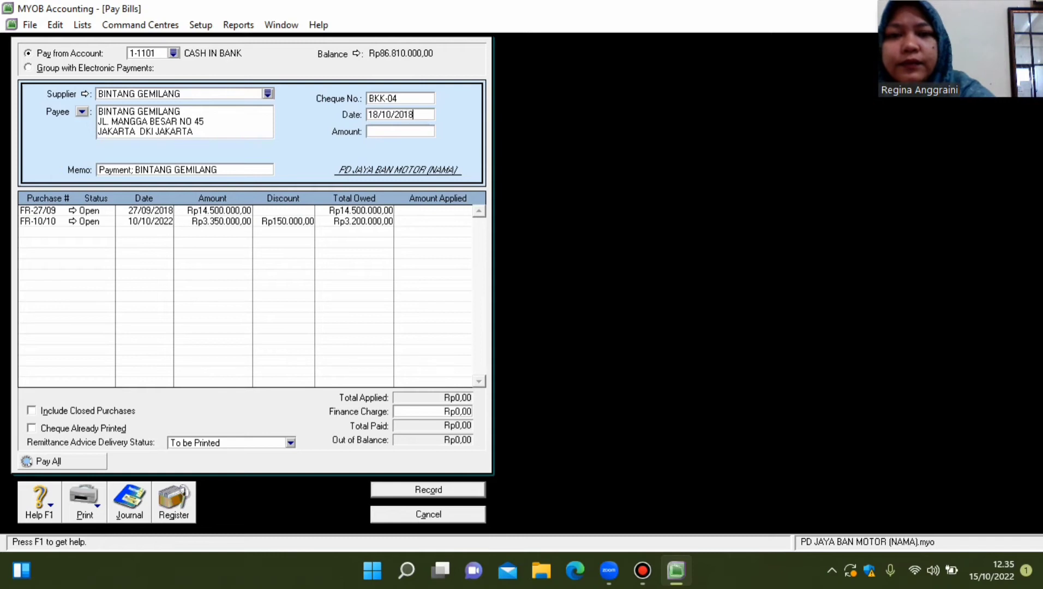
key(Tab)
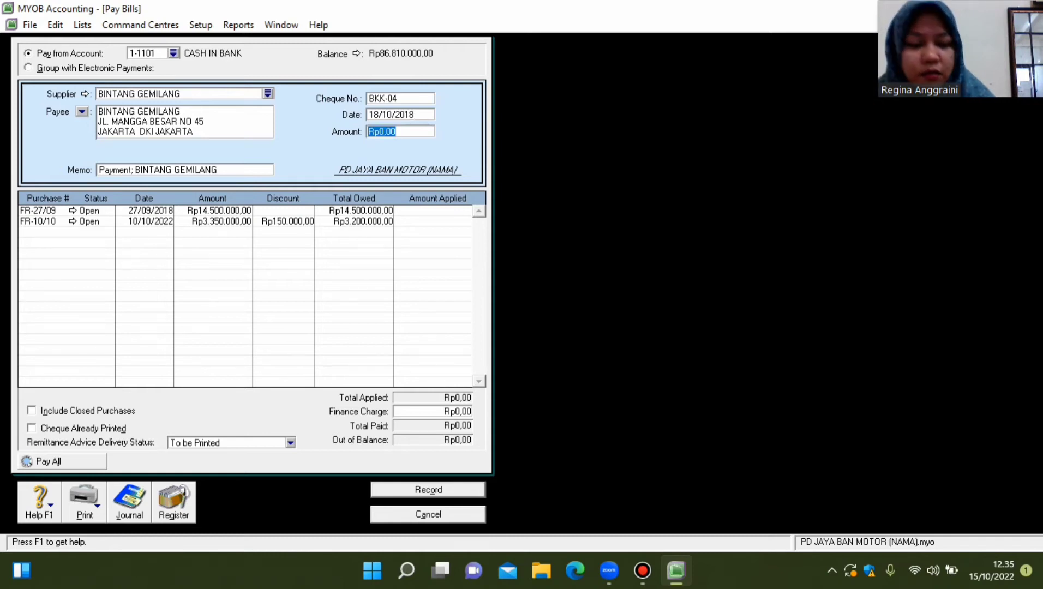
Enter a payment of Rp3.200.000,00, apply it in full to purchase FR-10/10, then record it and leave bill payment.
text(3.200.)
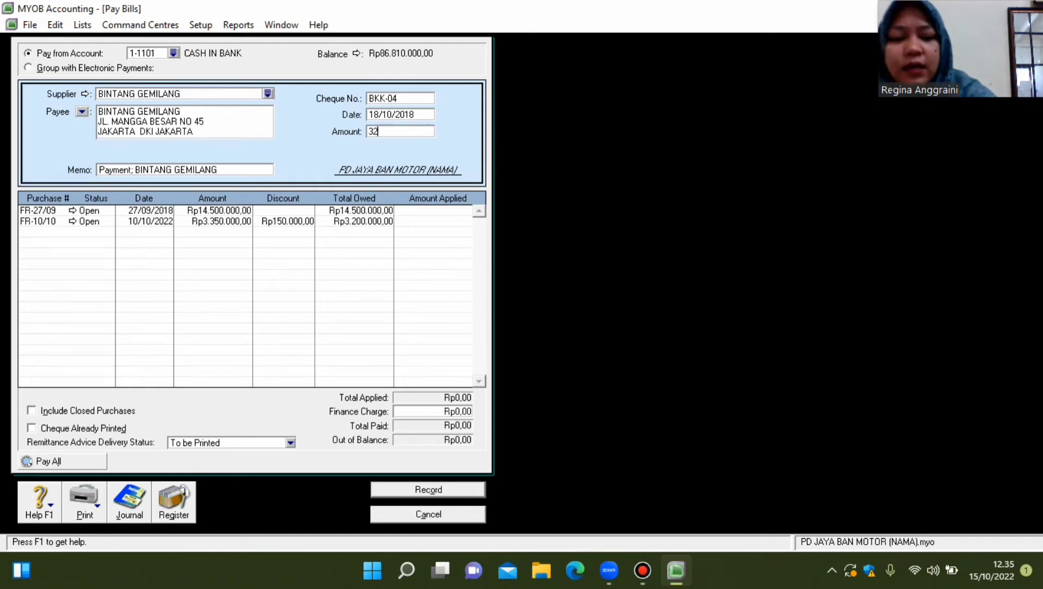
text(00000)
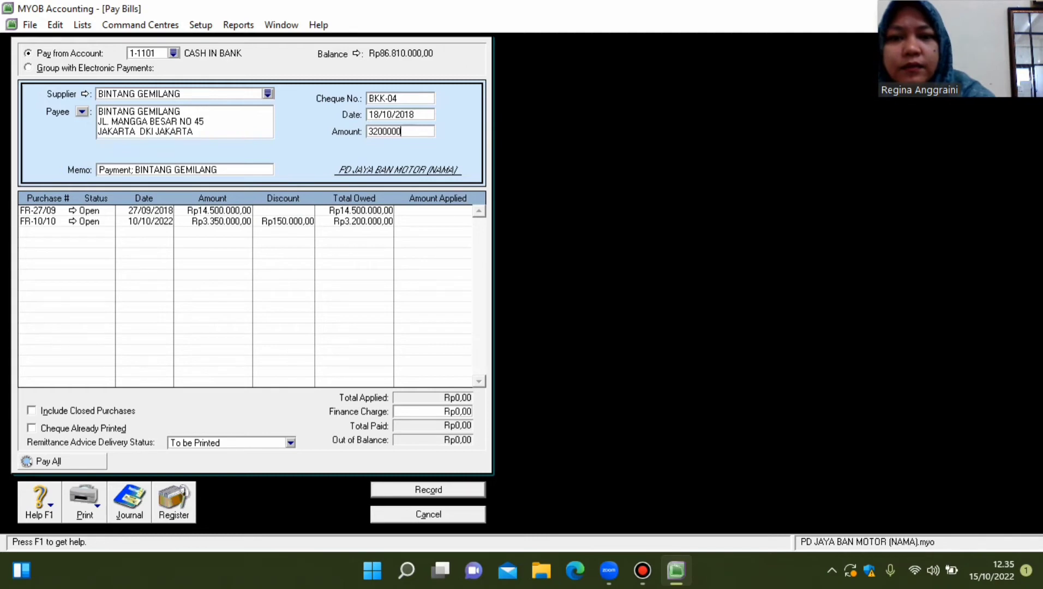
key(Tab)
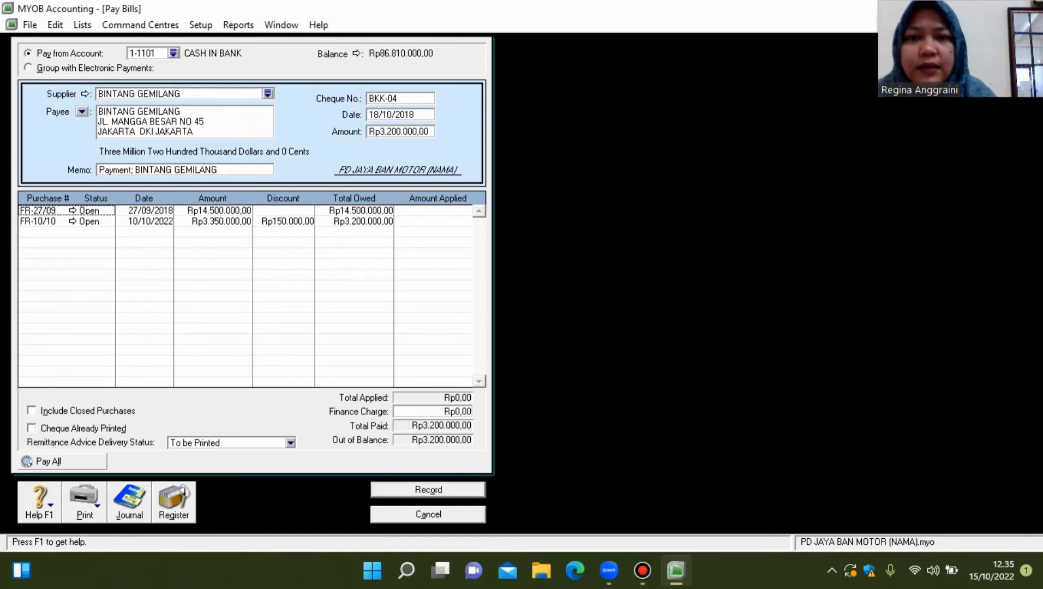
click(441, 222)
key(Tab)
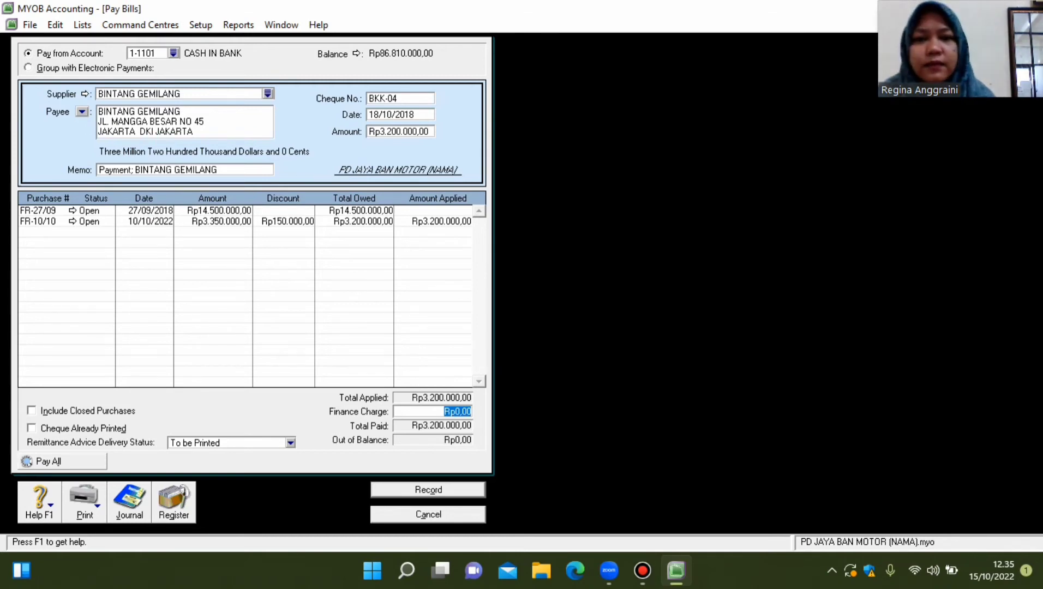
key(Return)
key(Return)
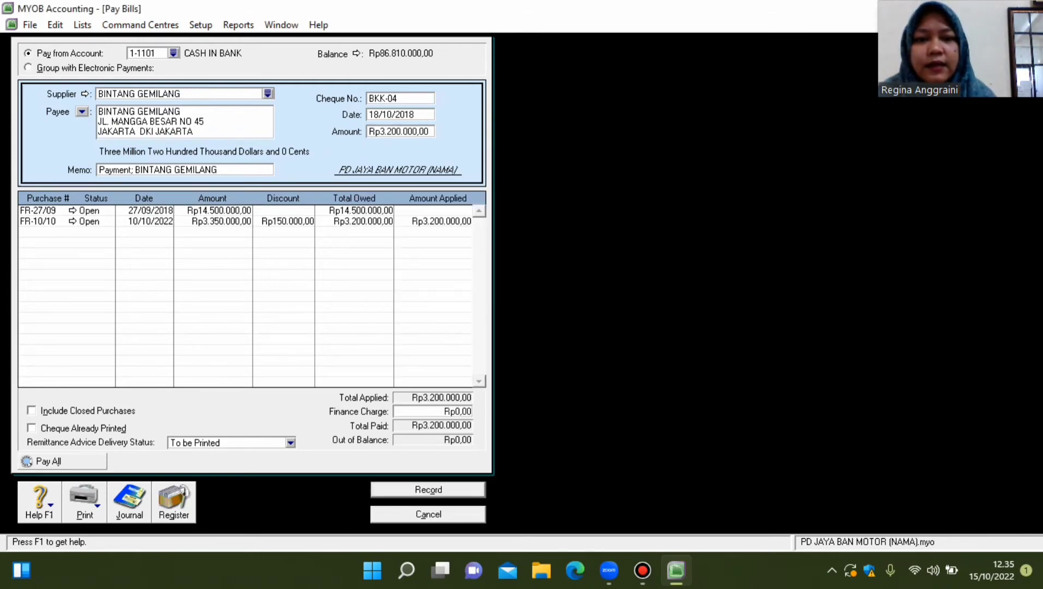
key(Escape)
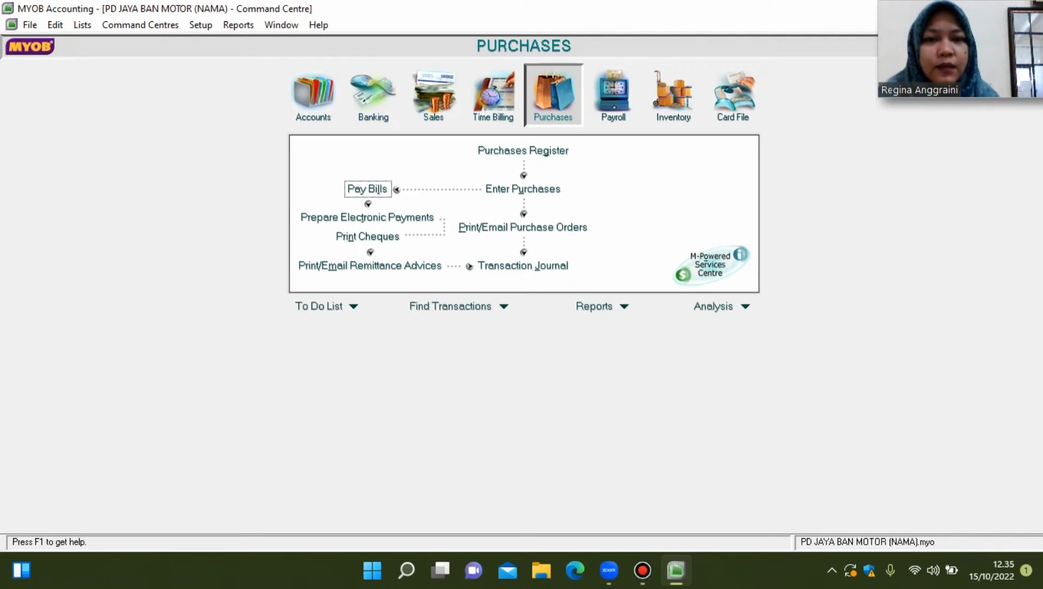
Start a new item purchase bill for supplier CAHAYA SAKTI.
click(522, 189)
key(Tab)
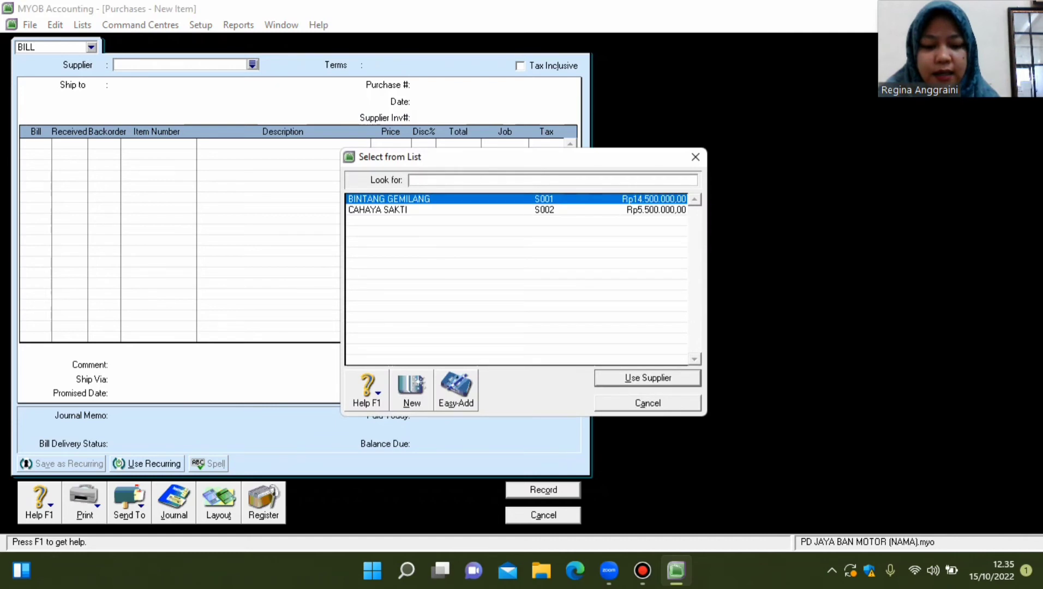
double_click(377, 210)
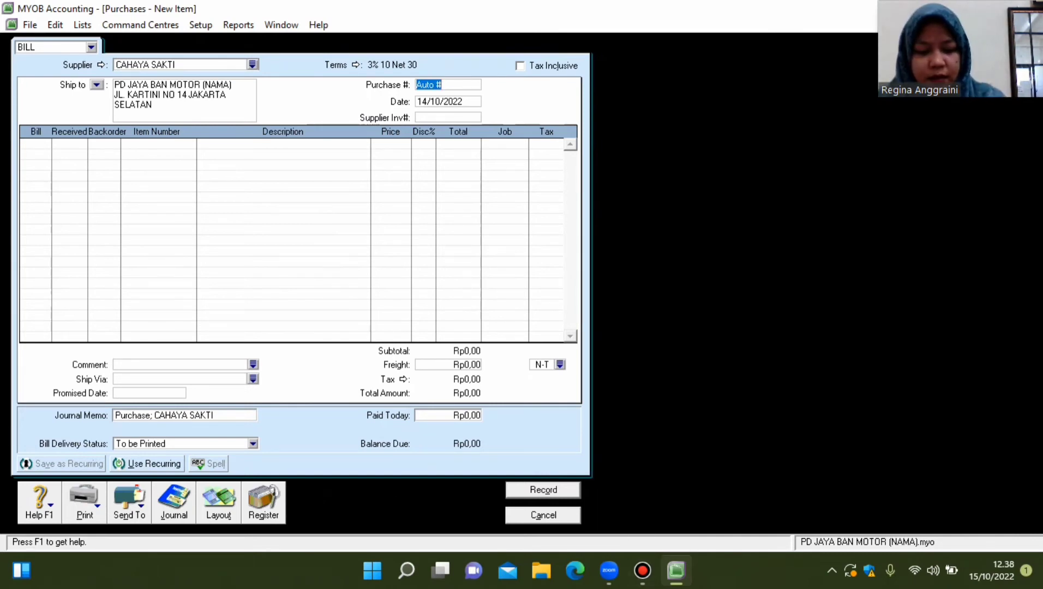
Enter billed quantities of 5 on the first purchase line and 10 on the second.
click(34, 144)
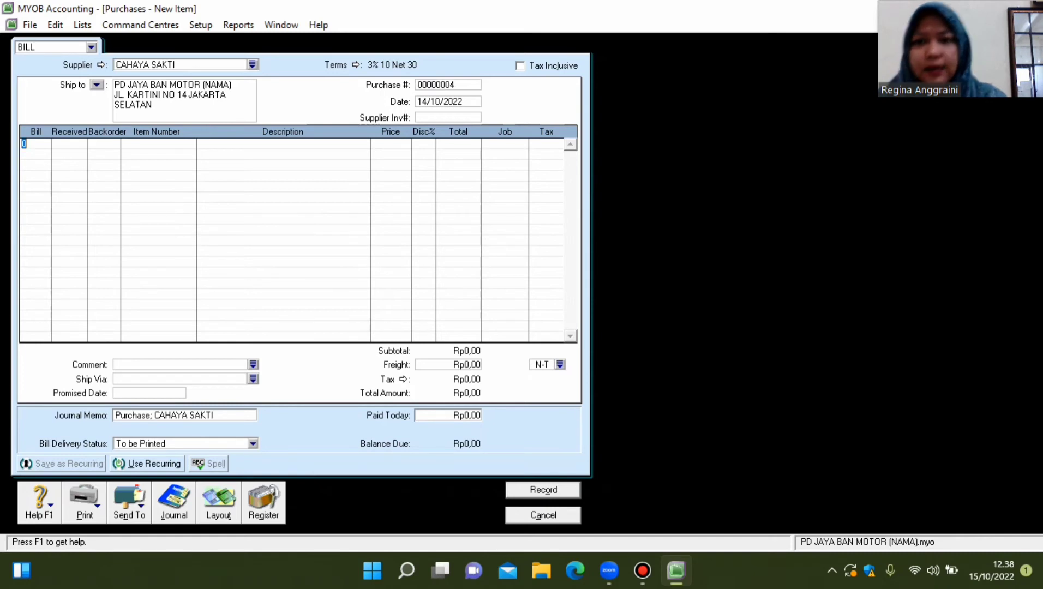
text(5)
click(34, 154)
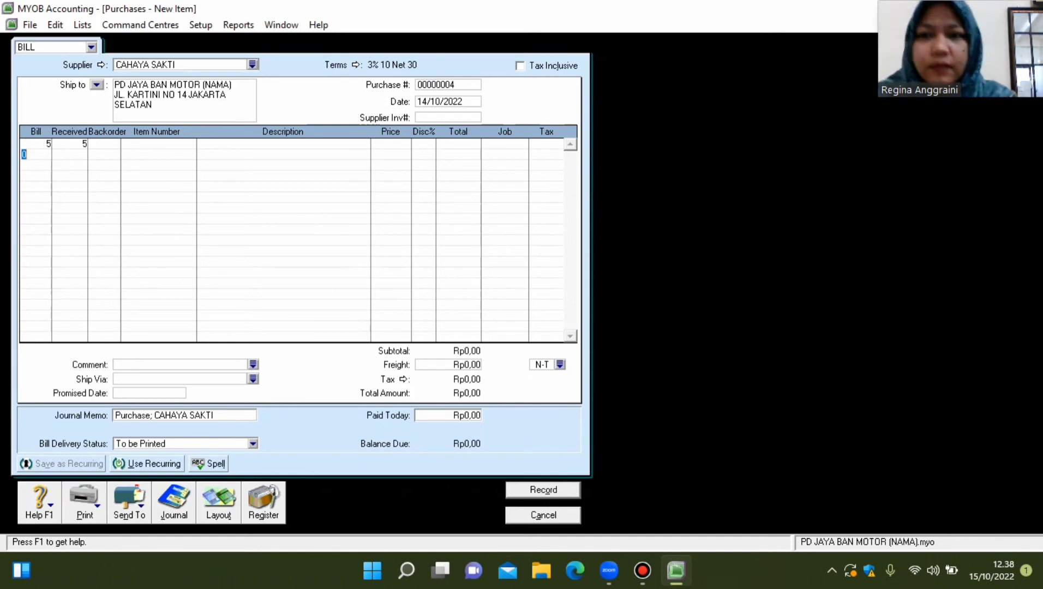
text(10)
key(Down)
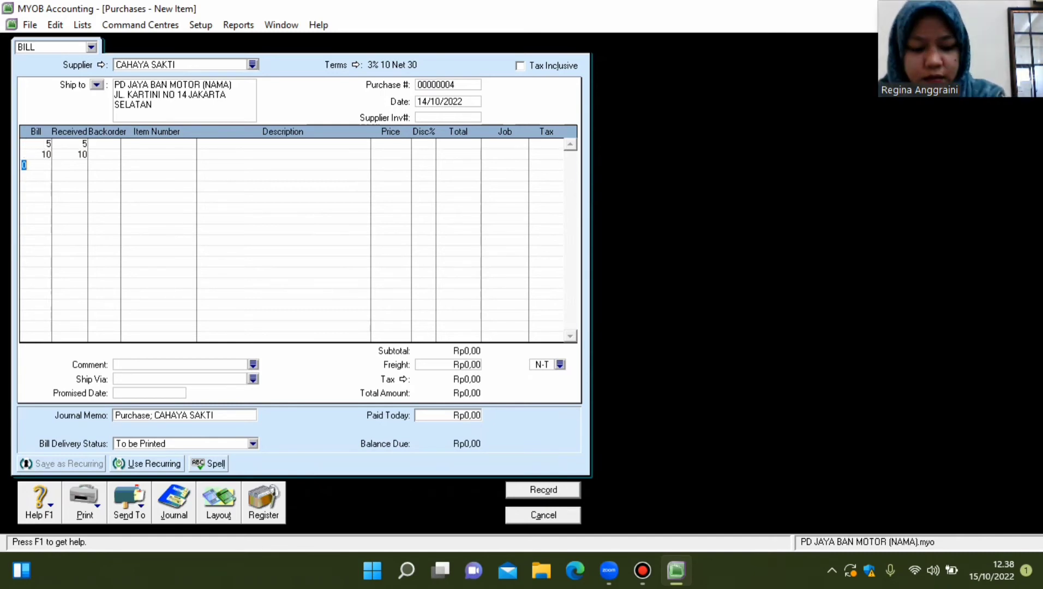
Enter bill quantities of 10, 5 and 10 on the third, fourth and fifth lines of the purchase.
text(10)
key(Down)
text(5)
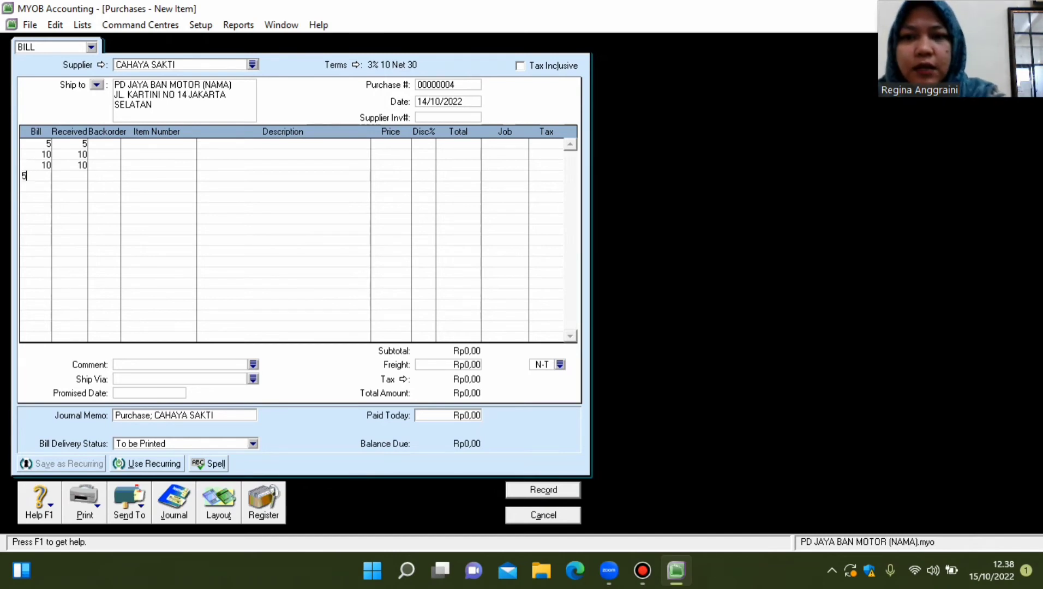
key(Down)
text(10)
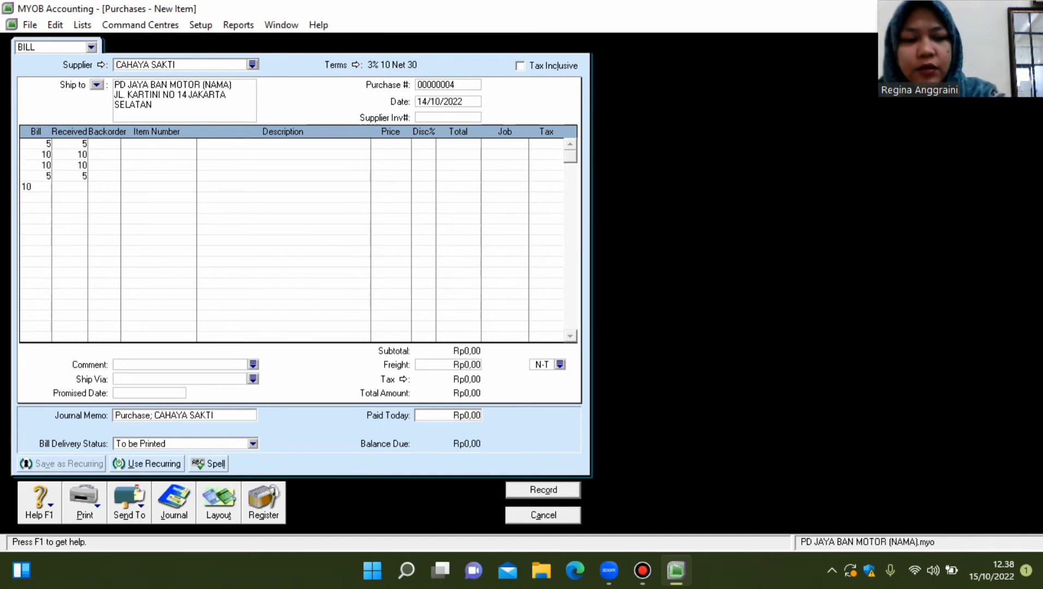
key(Down)
Assign item B001 to the first bill line and item B002 to the second.
click(210, 143)
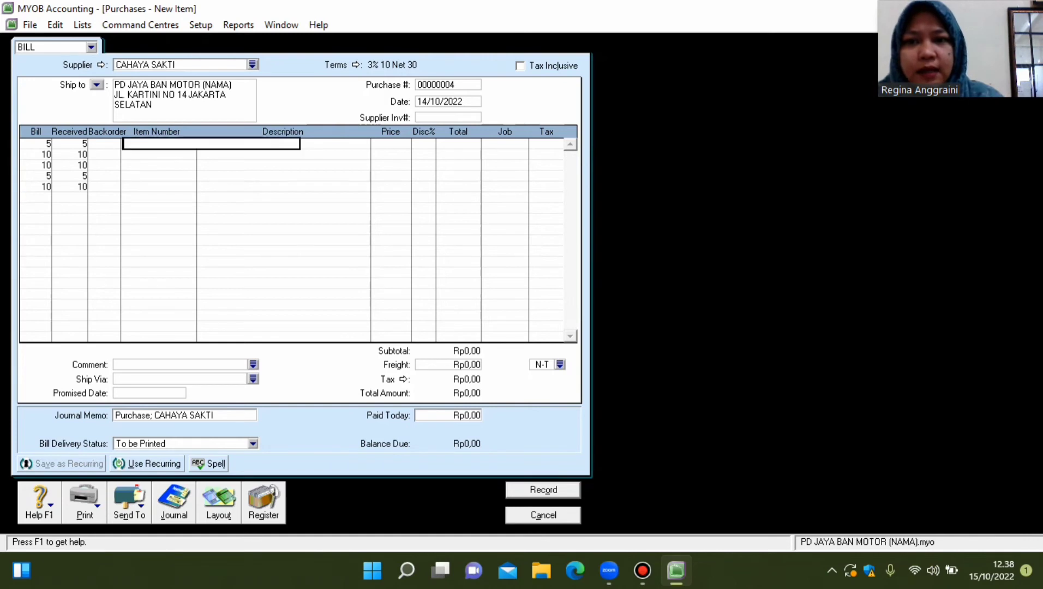
text(B001)
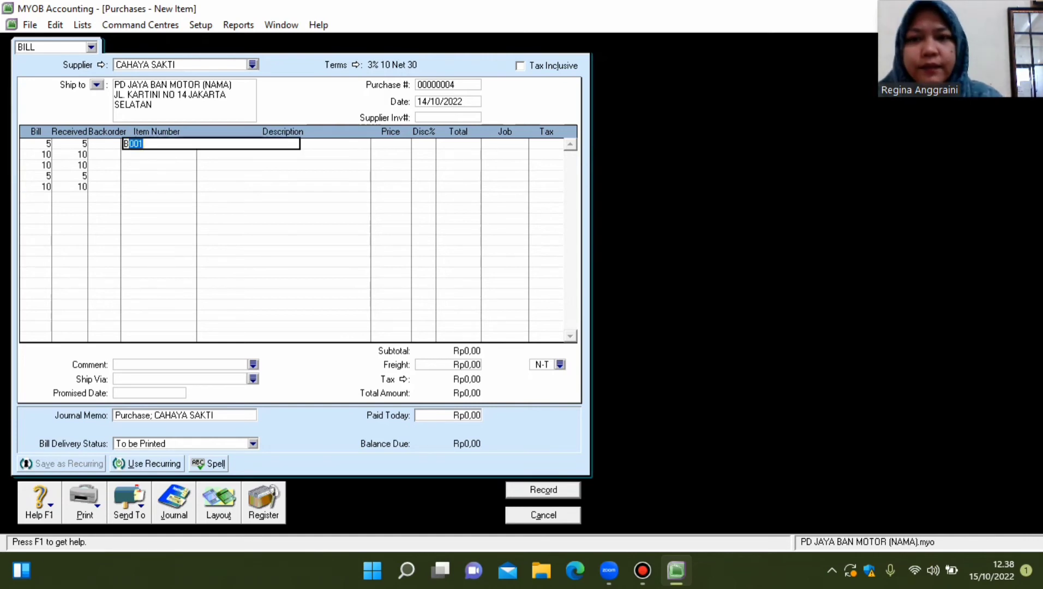
key(Down)
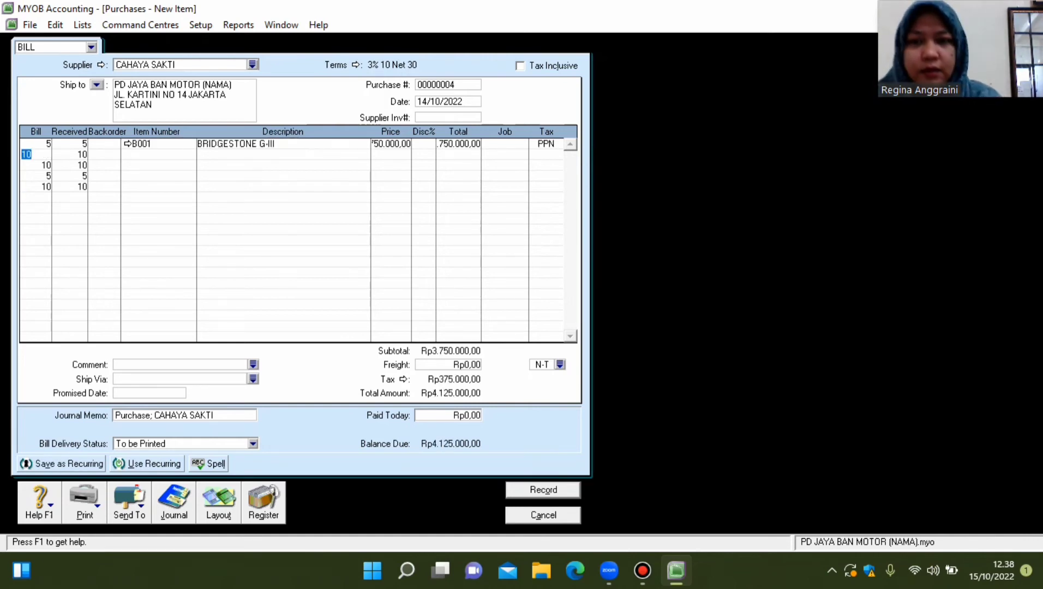
click(158, 155)
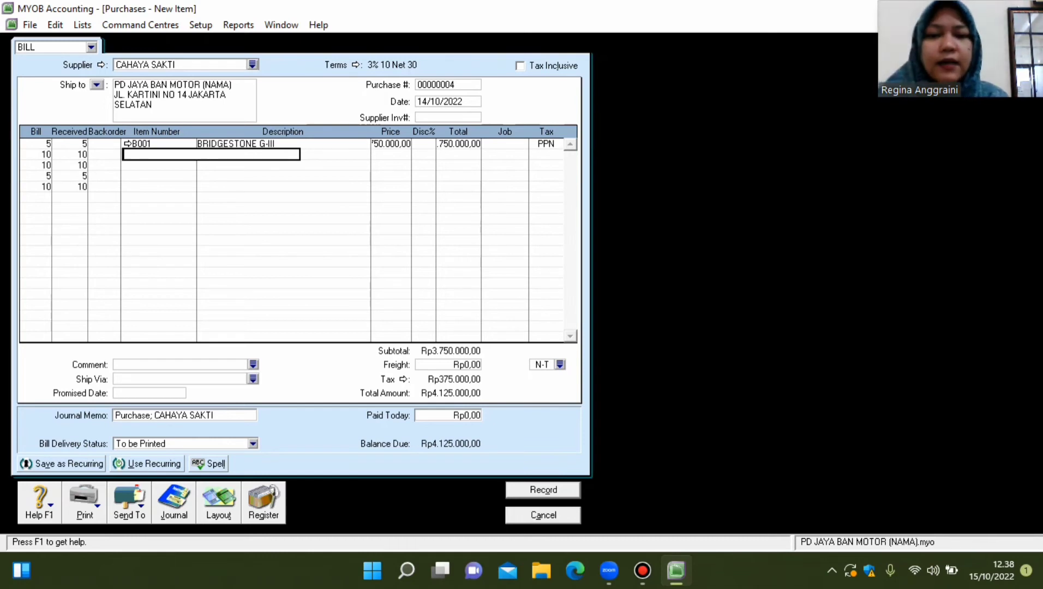
text(B002)
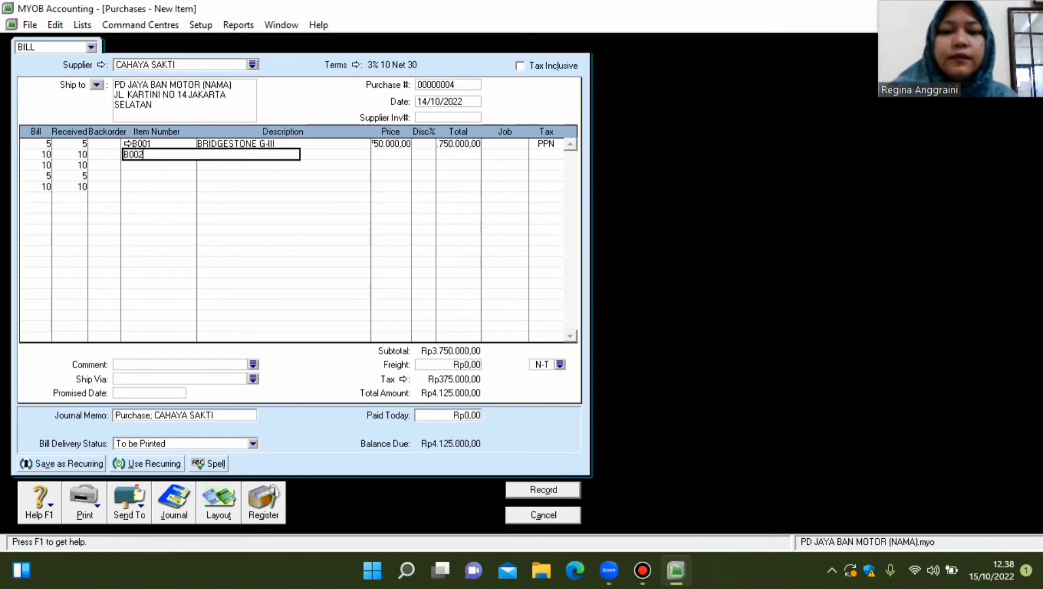
key(Down)
Assign items B003, B004 and B005 to the third, fourth and fifth bill lines.
click(158, 176)
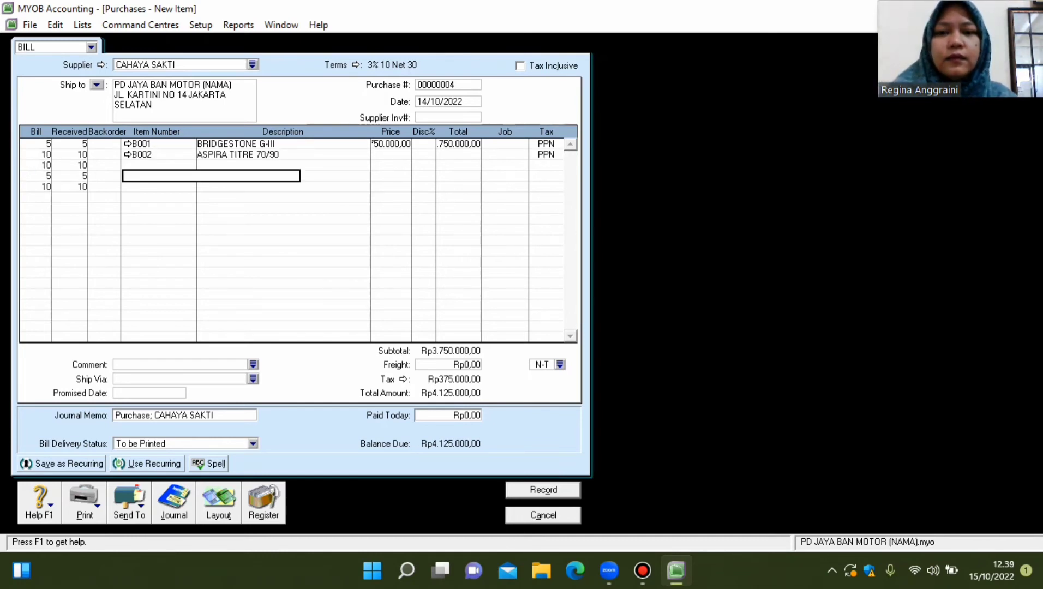
click(158, 165)
text(B001)
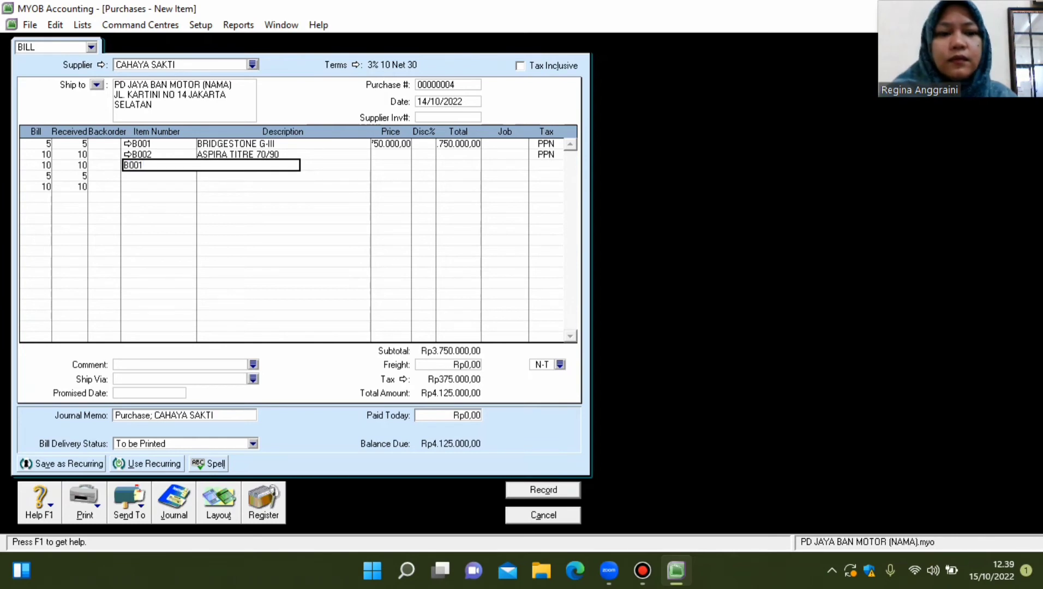
key(BackSpace)
text(3)
key(Down)
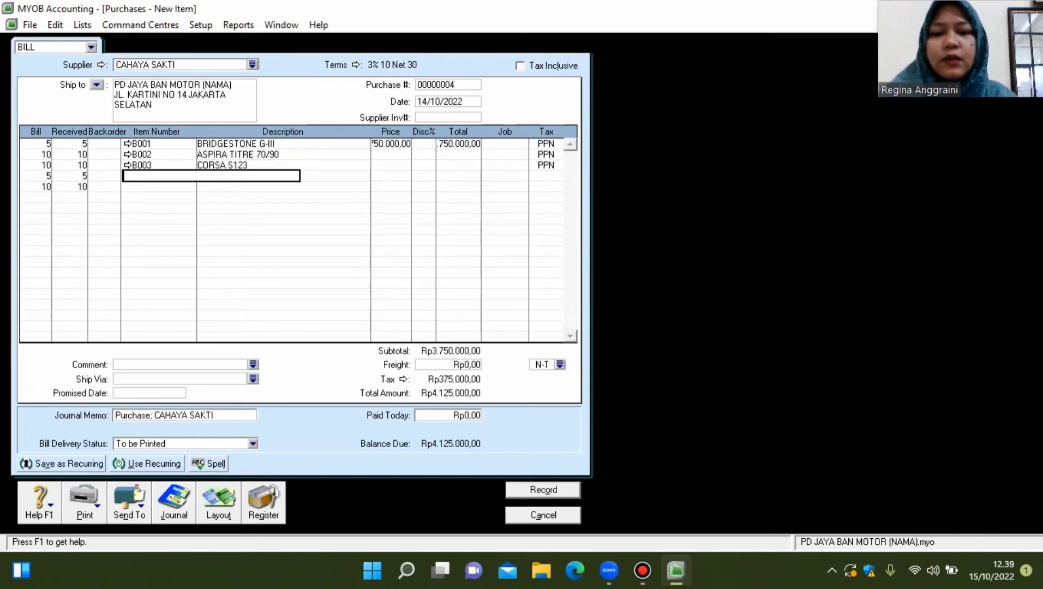
text(B004)
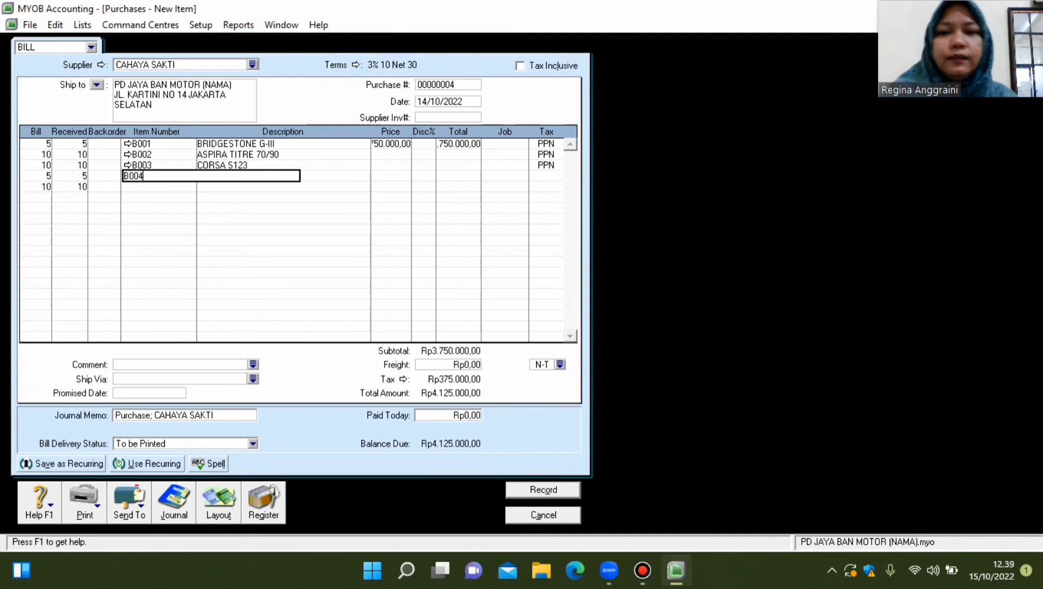
key(Down)
text(B001)
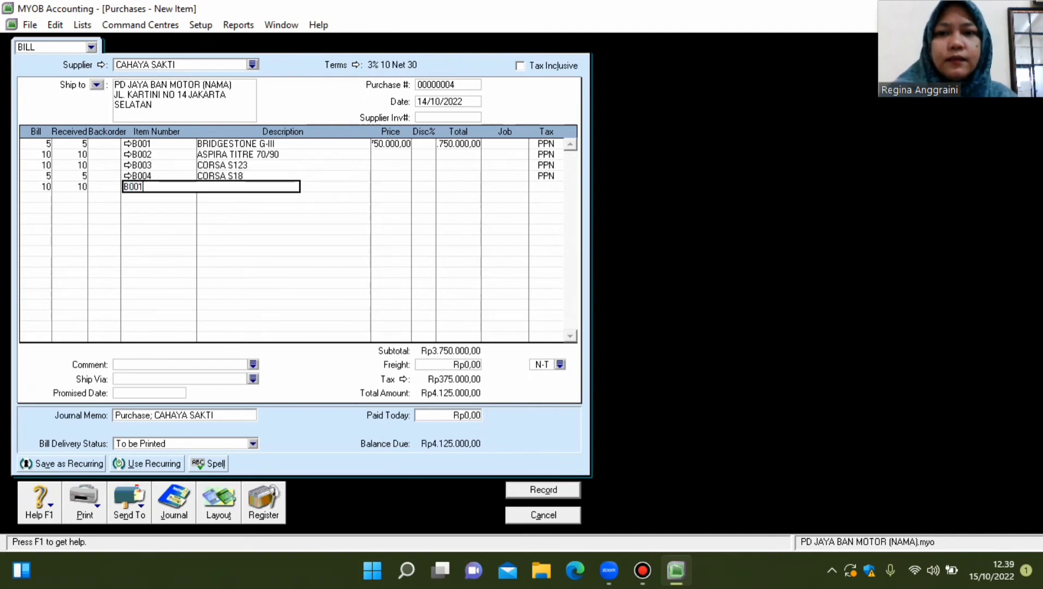
key(BackSpace)
text(5)
key(Down)
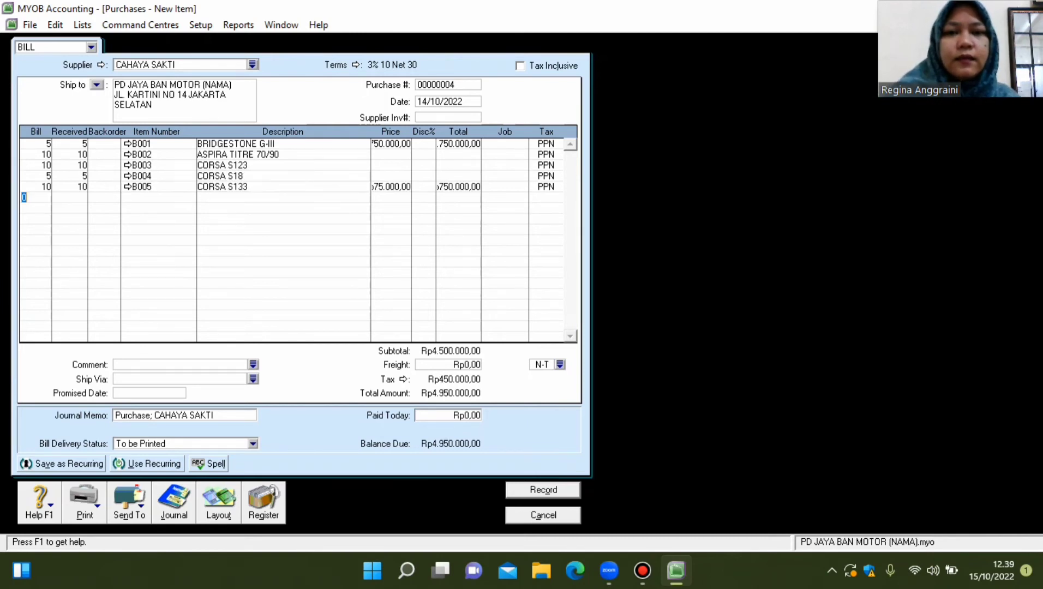
Set the unit price of item B001 to 750000 and of item B002 to 200000.
click(390, 143)
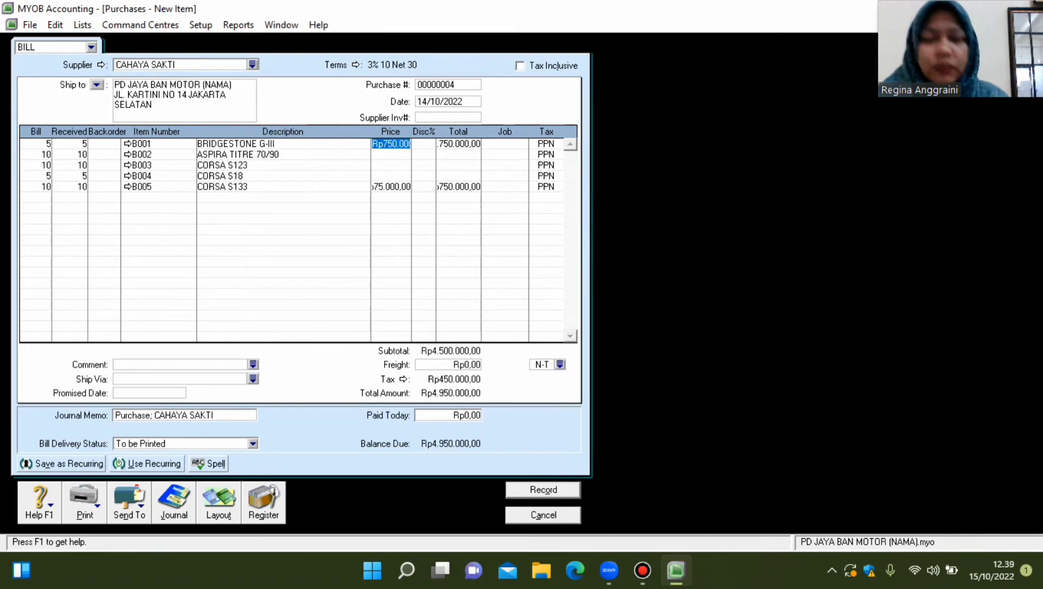
text(7)
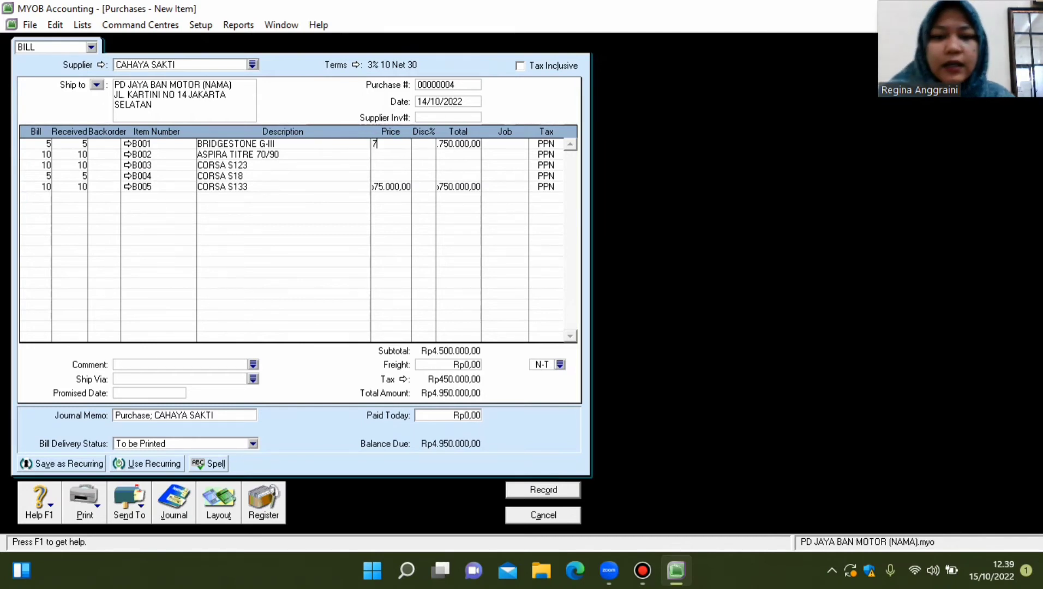
text(5.000,0)
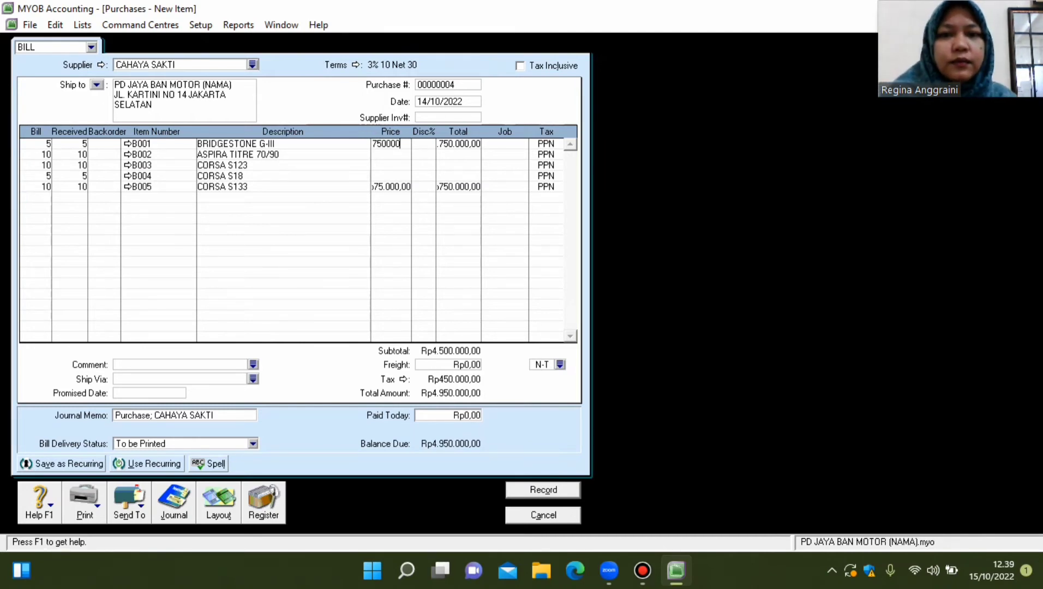
key(Down)
text(200000)
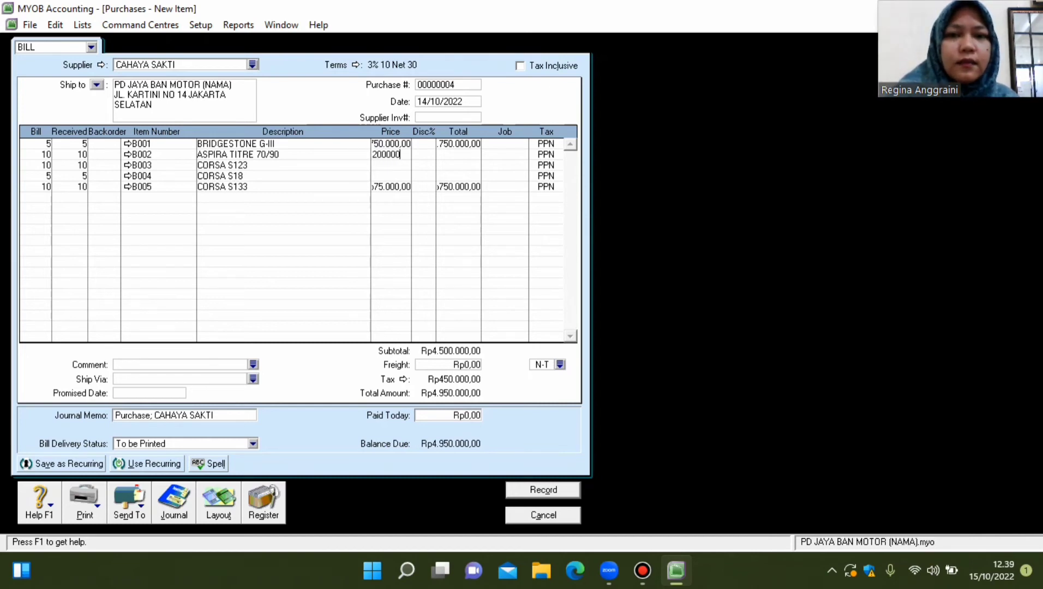
key(Down)
Set the unit price of item B003 to 150000 and of item B004 to 100000.
text(150000)
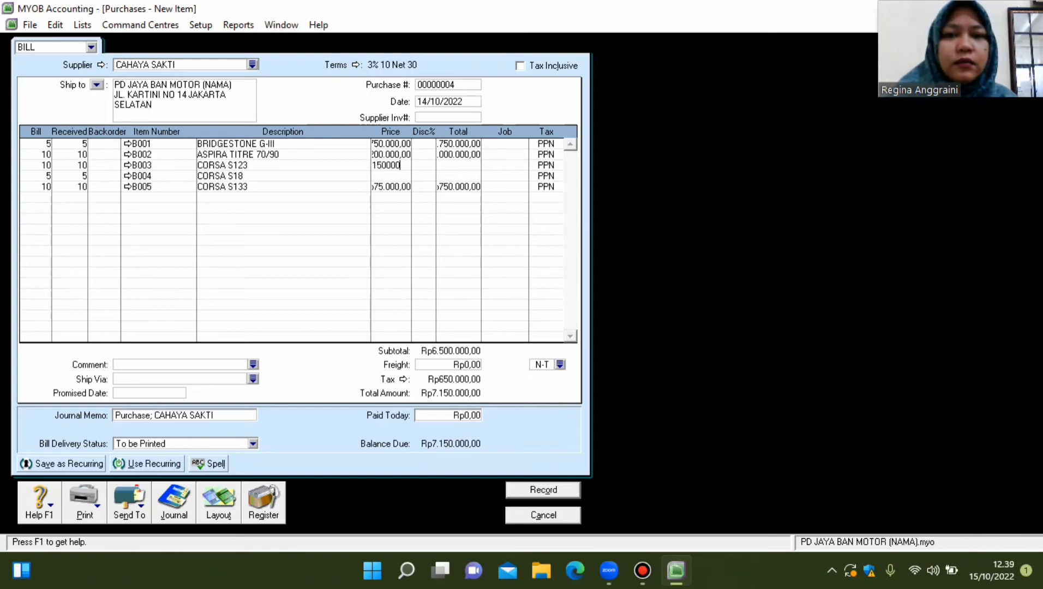
key(Down)
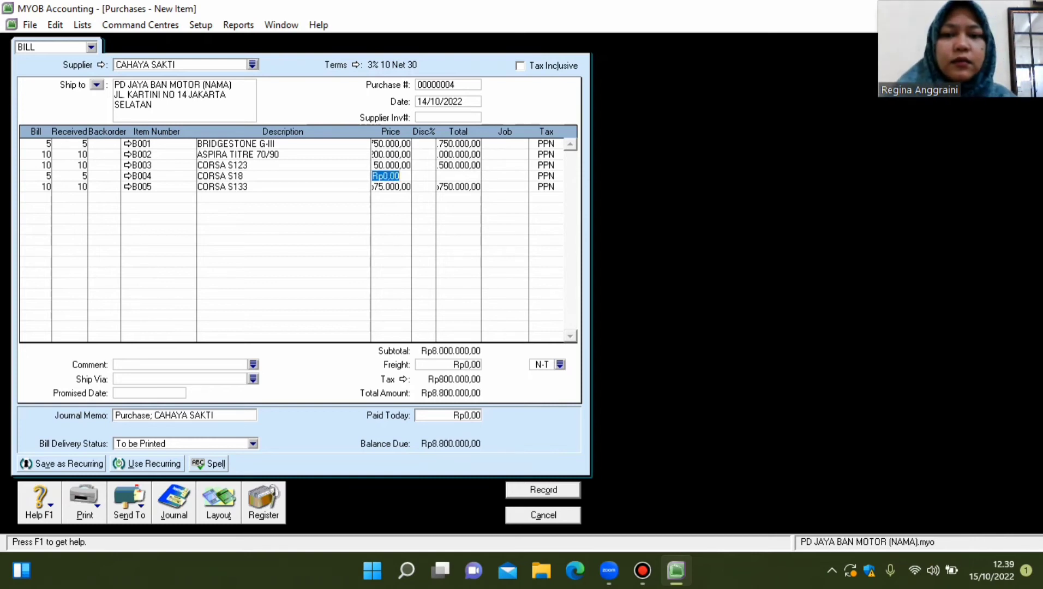
text(100000)
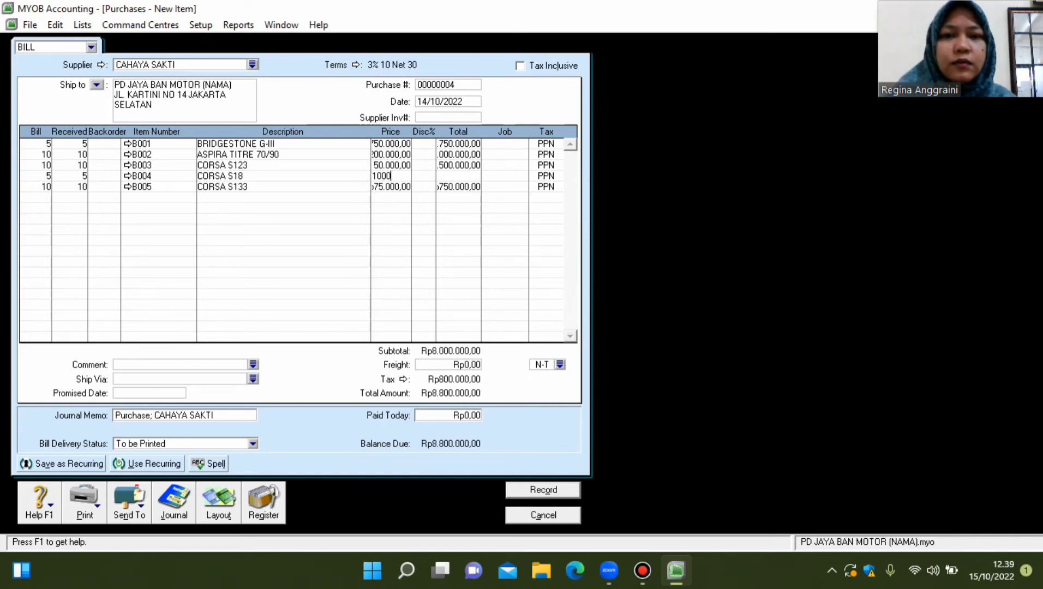
click(26, 187)
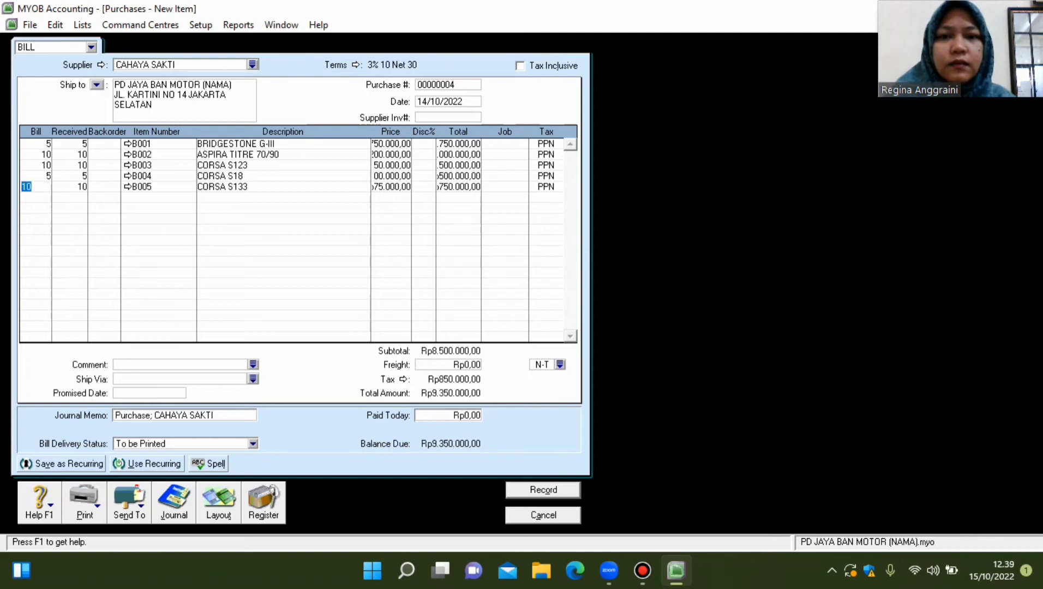
click(390, 186)
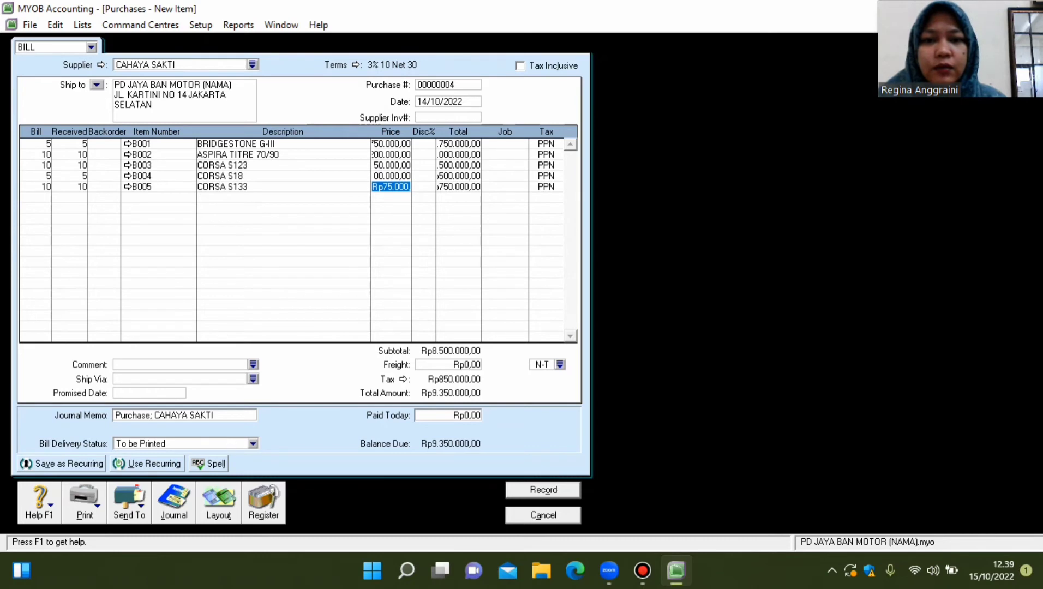
Set the freight charge to 50000 and record the purchase bill, leaving purchase entry.
click(466, 365)
text(50000)
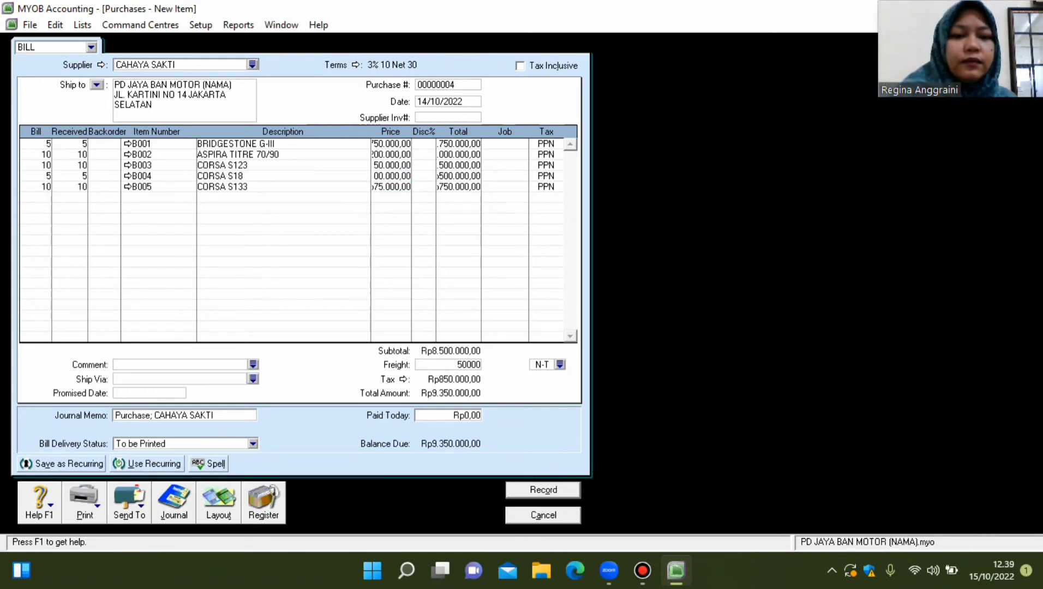
key(Tab)
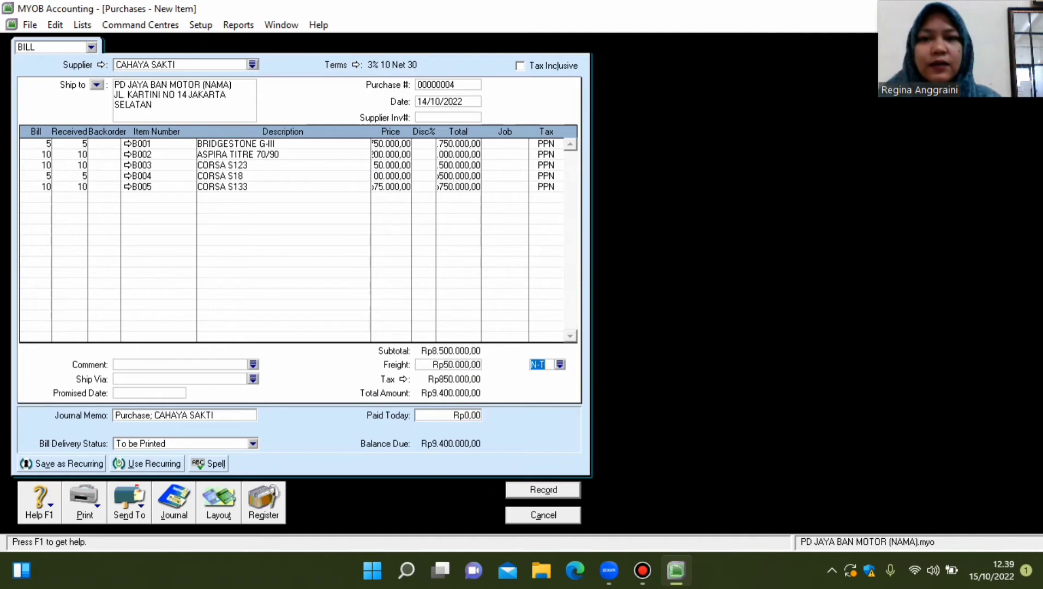
key(Return)
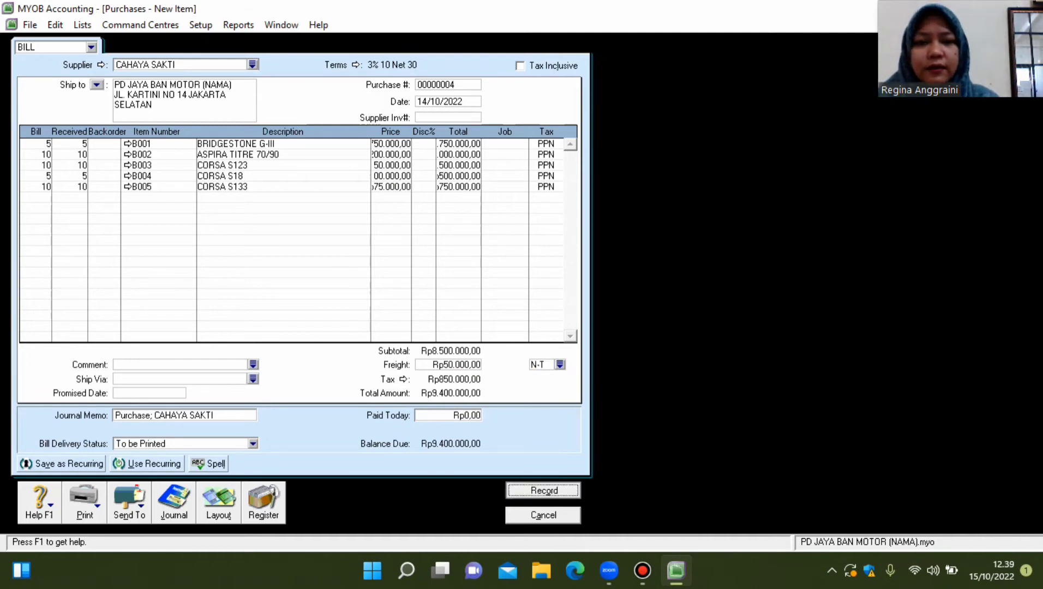
key(Return)
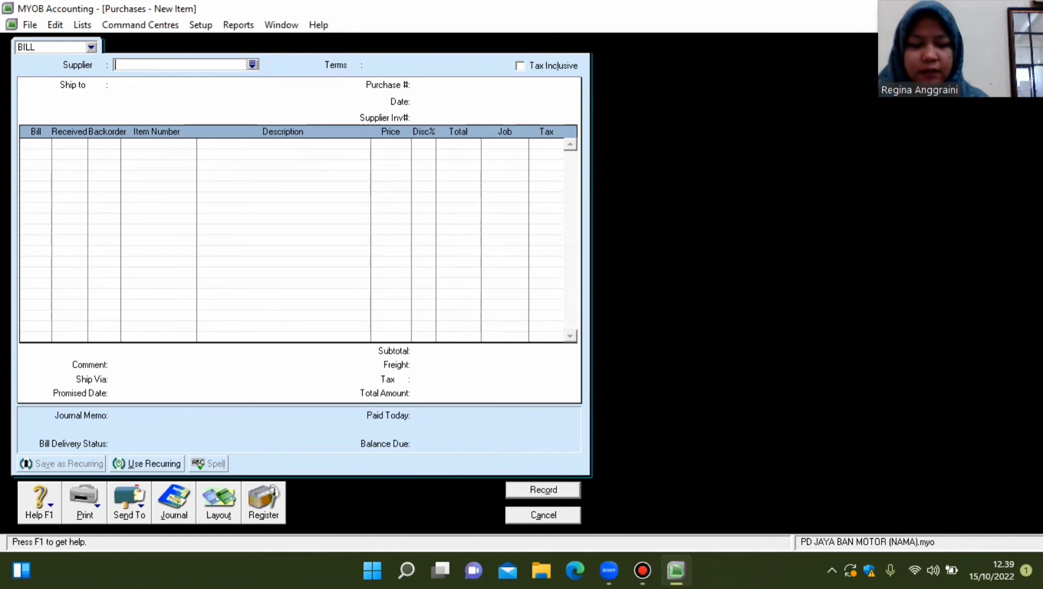
click(543, 515)
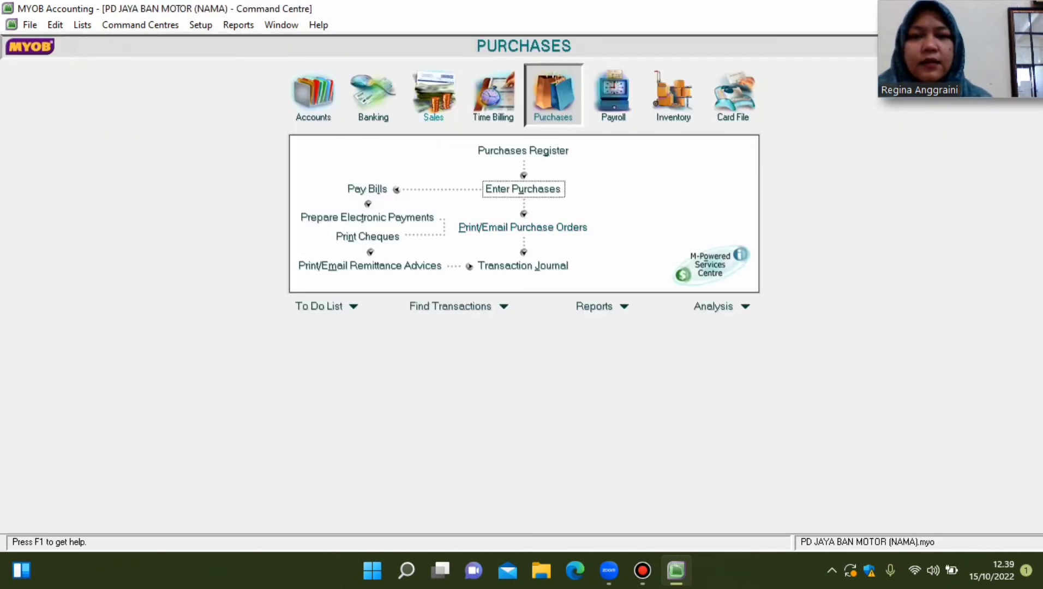
Start a new item sales invoice for the customer PELANGGAN TUNAI.
click(433, 95)
click(523, 188)
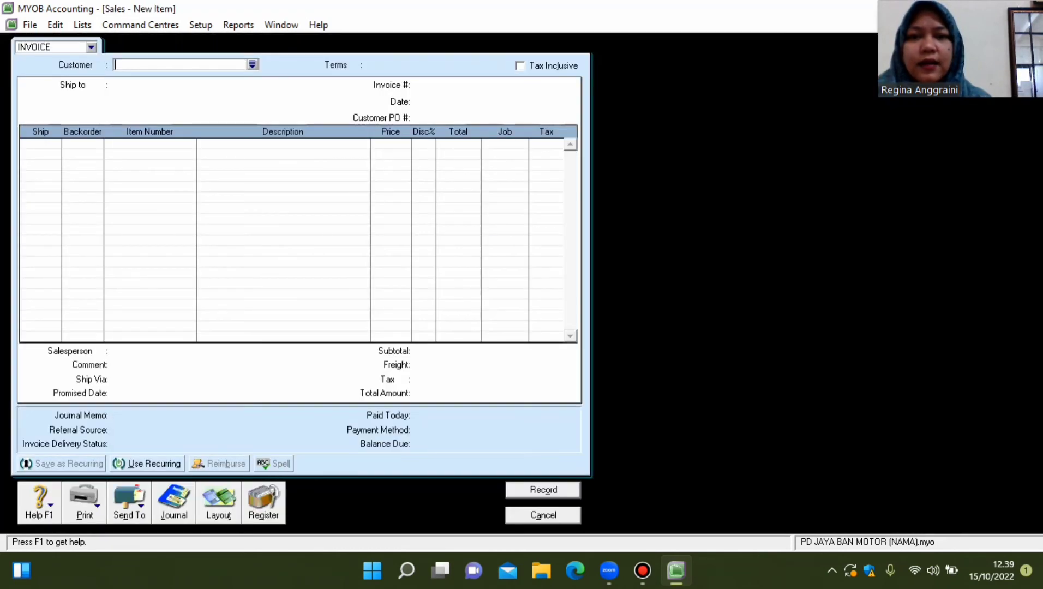
click(252, 65)
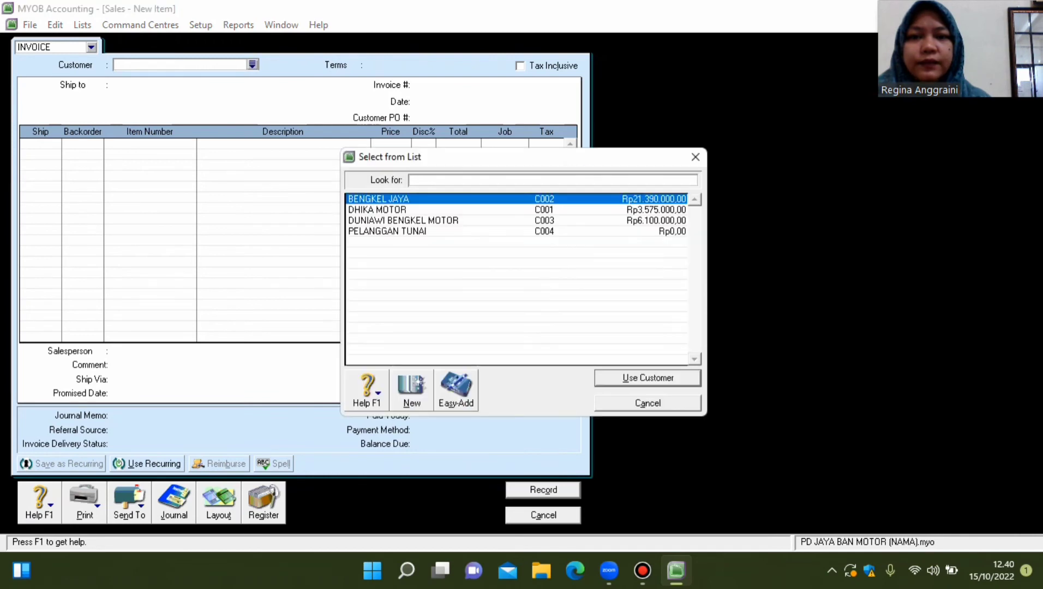
double_click(387, 231)
Set the sales invoice number to NK-20/10 and its date to 20/10/2018.
click(447, 85)
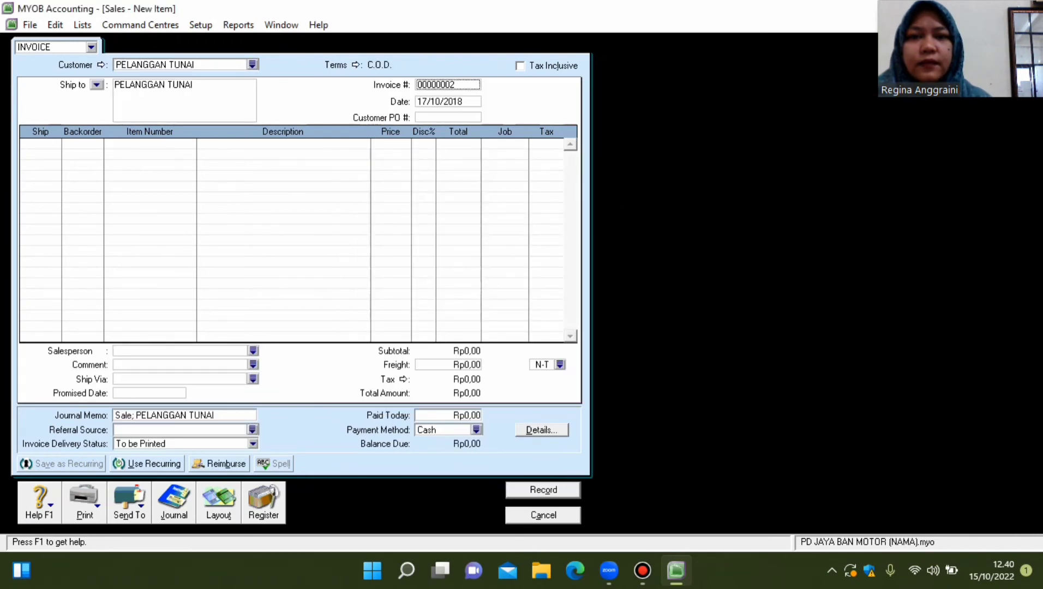
text(N)
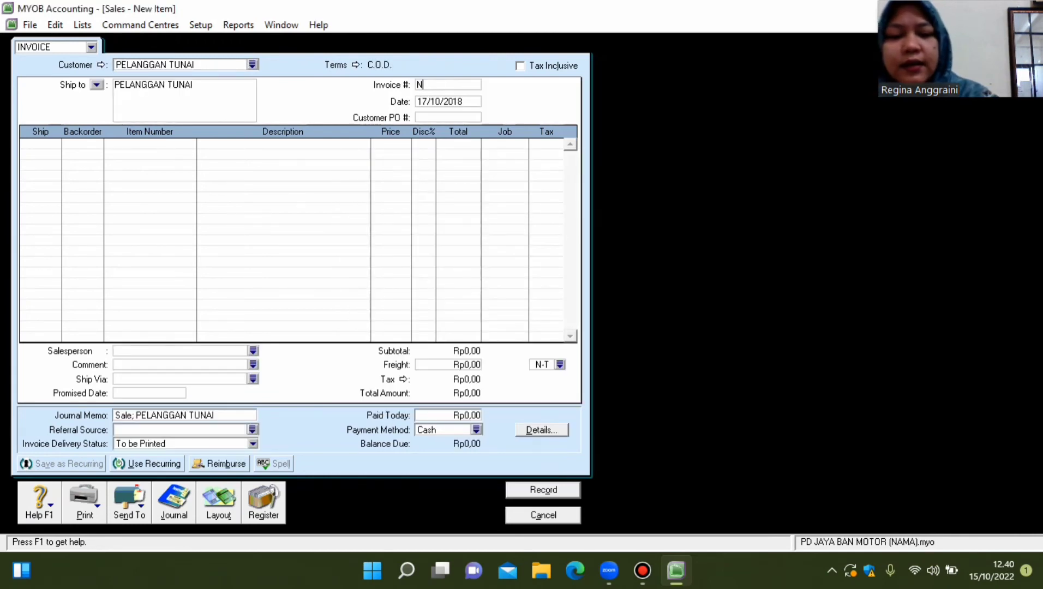
text(K-20/10)
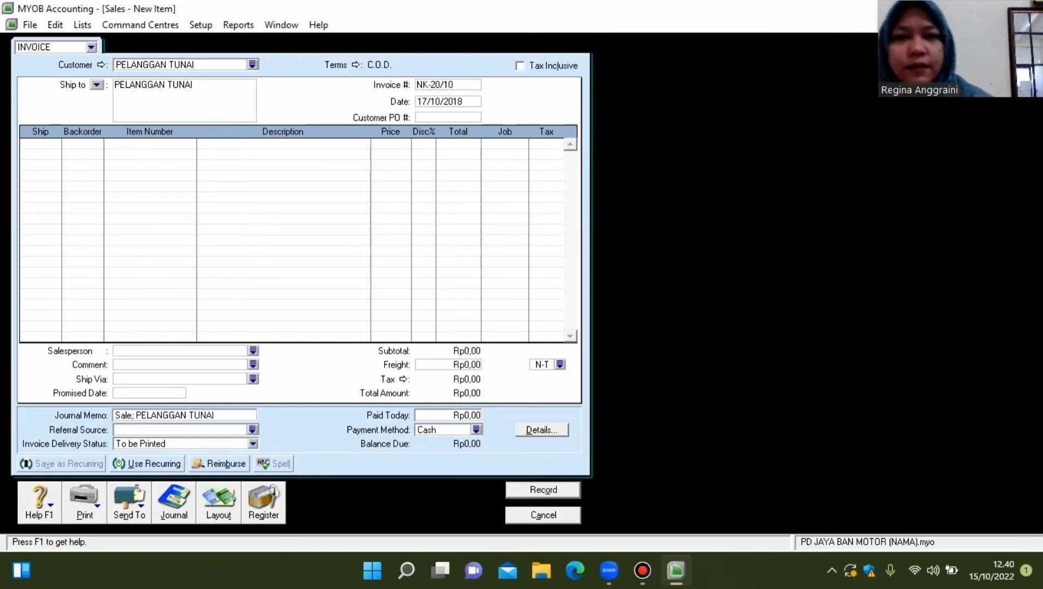
key(Tab)
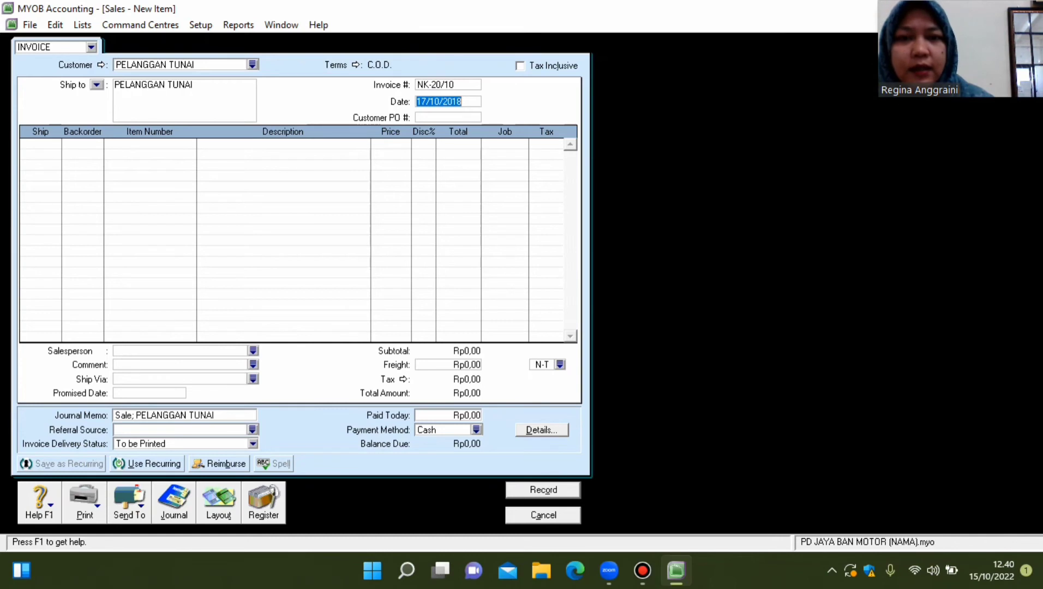
click(425, 101)
key(BackSpace)
key(BackSpace)
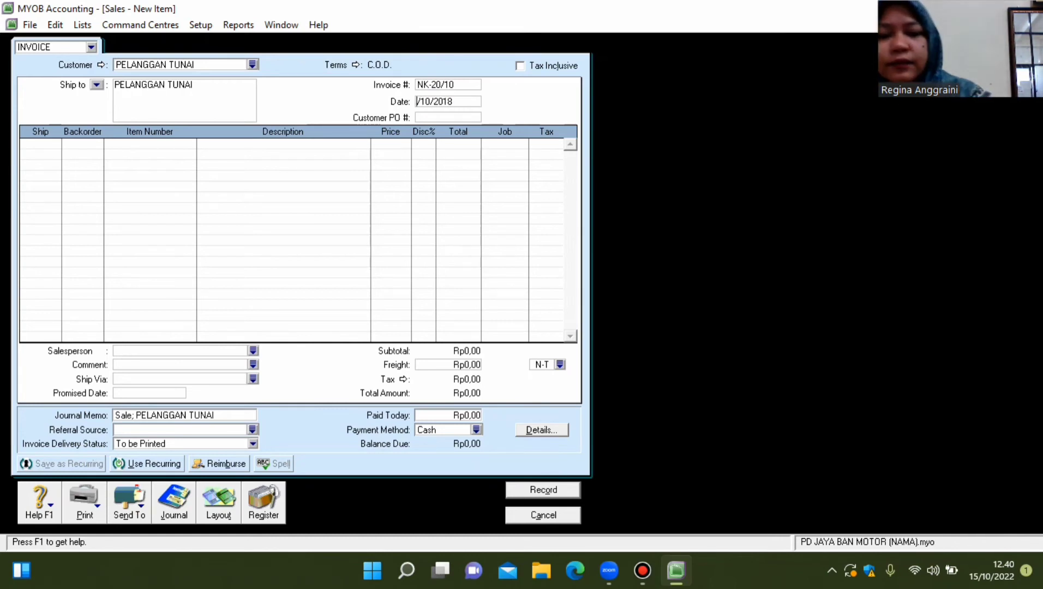
text(20)
key(Tab)
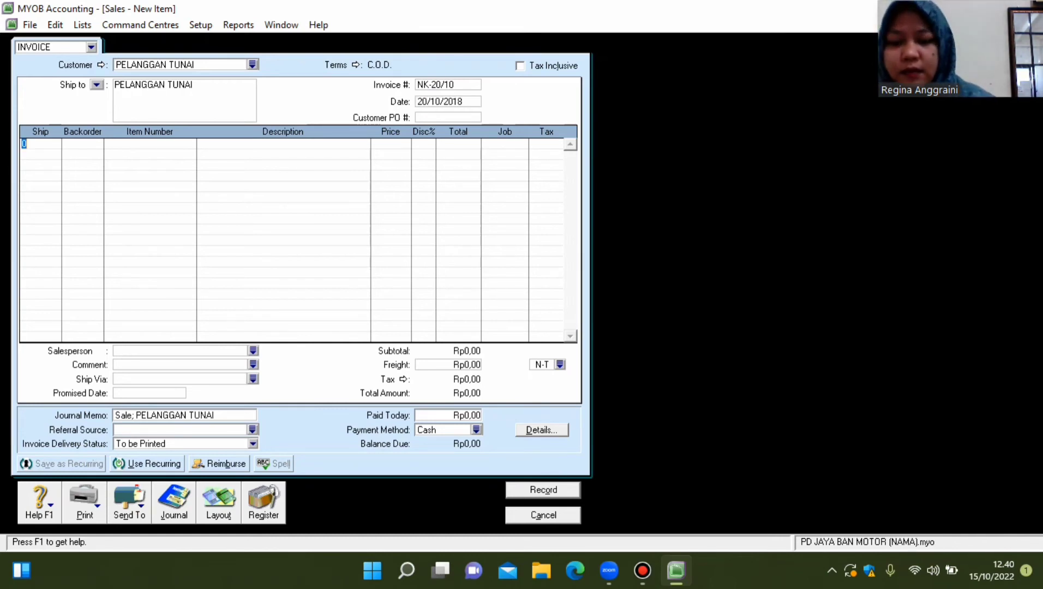
Enter two invoice lines: quantity 3 of item B002 and quantity 2 of item B003.
text(3)
key(Return)
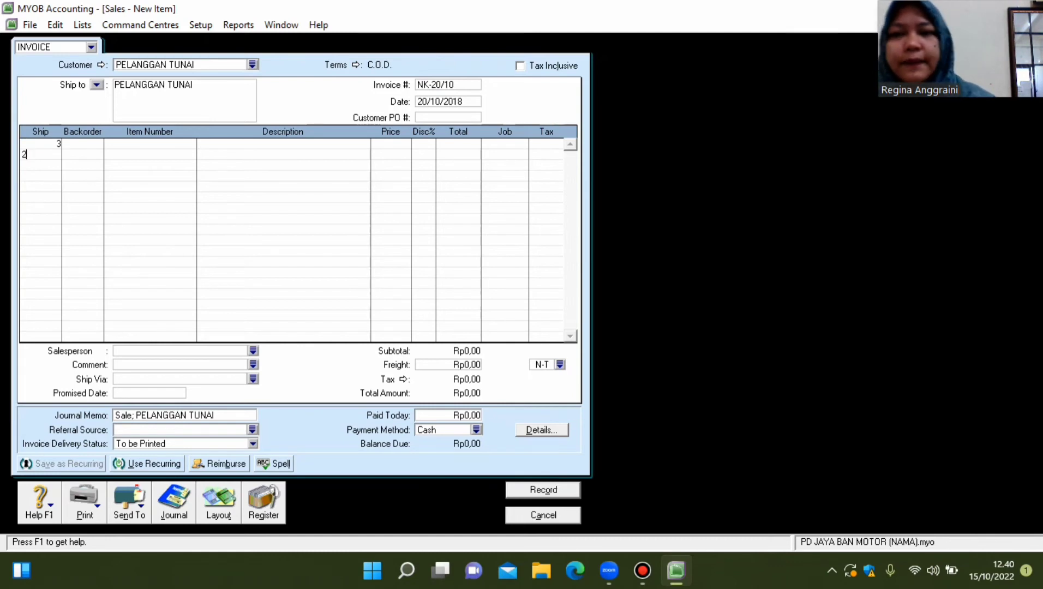
text(2)
key(Tab)
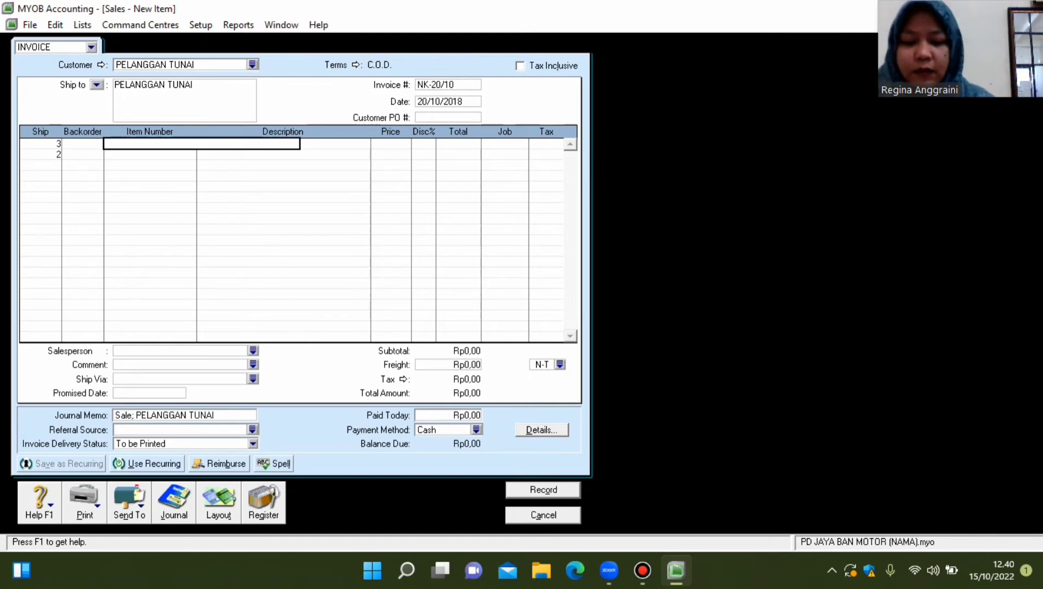
text(B002)
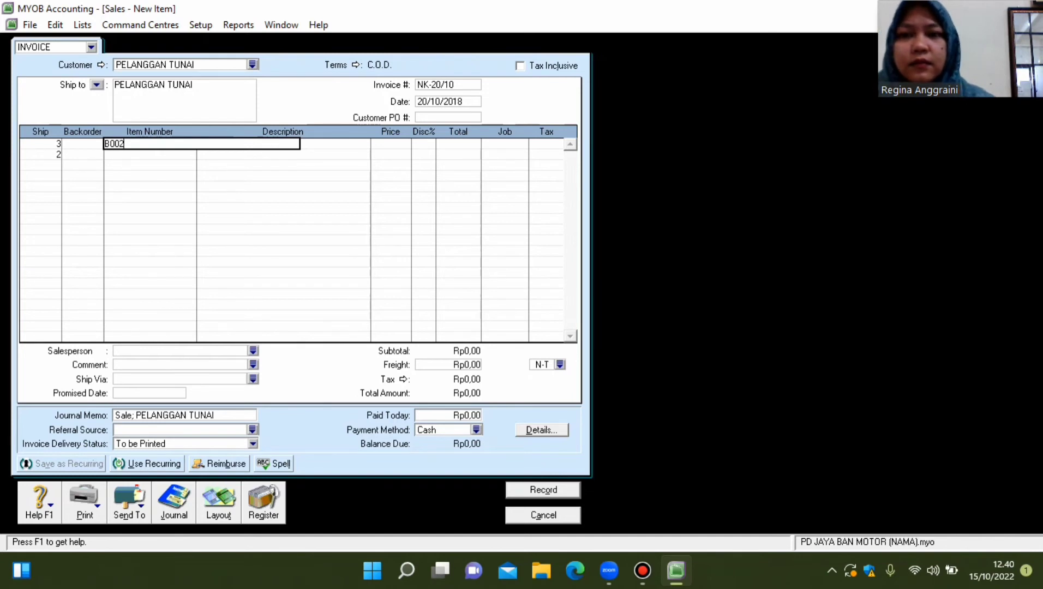
click(147, 154)
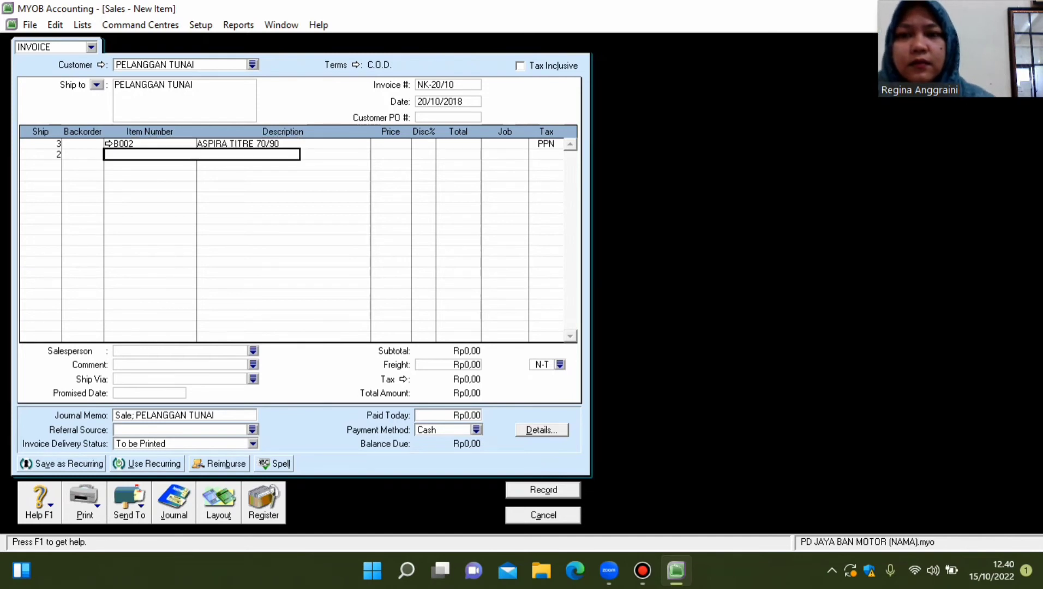
text(B003)
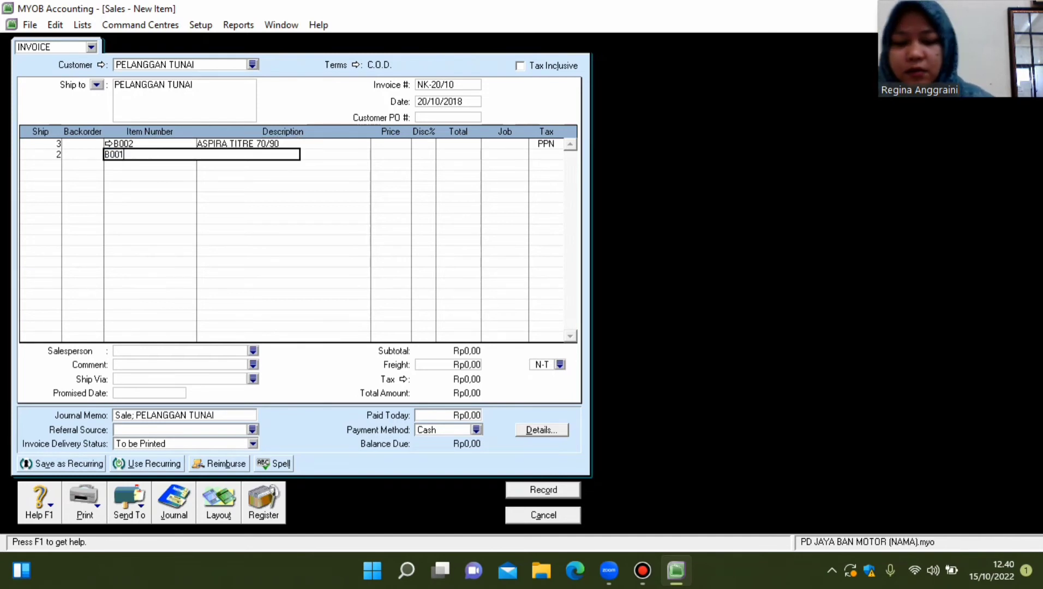
key(Return)
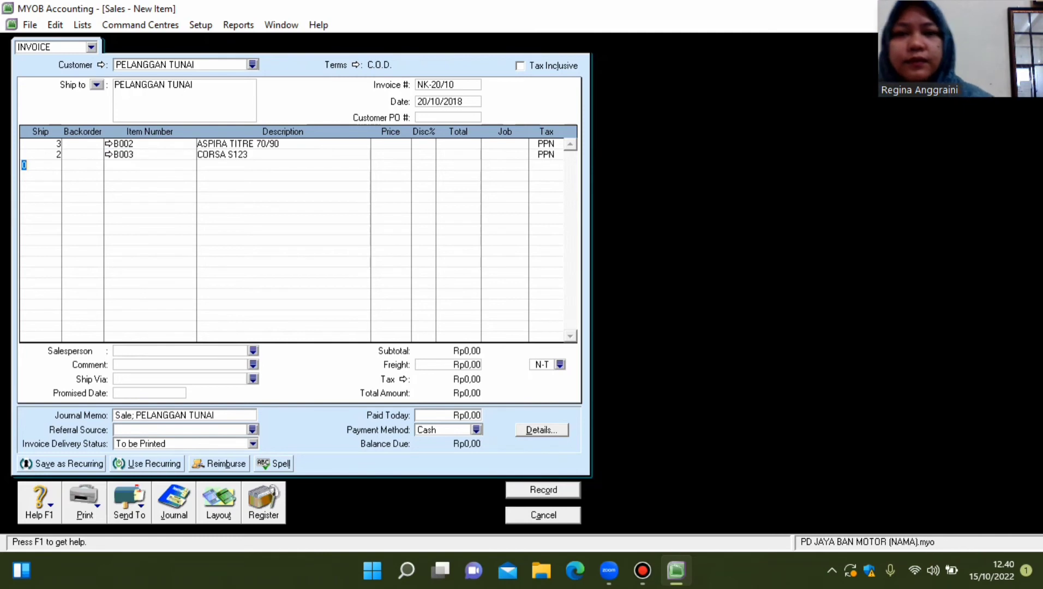
Set the selling price of item B002 to 250000 and of item B003 to 200000.
click(385, 144)
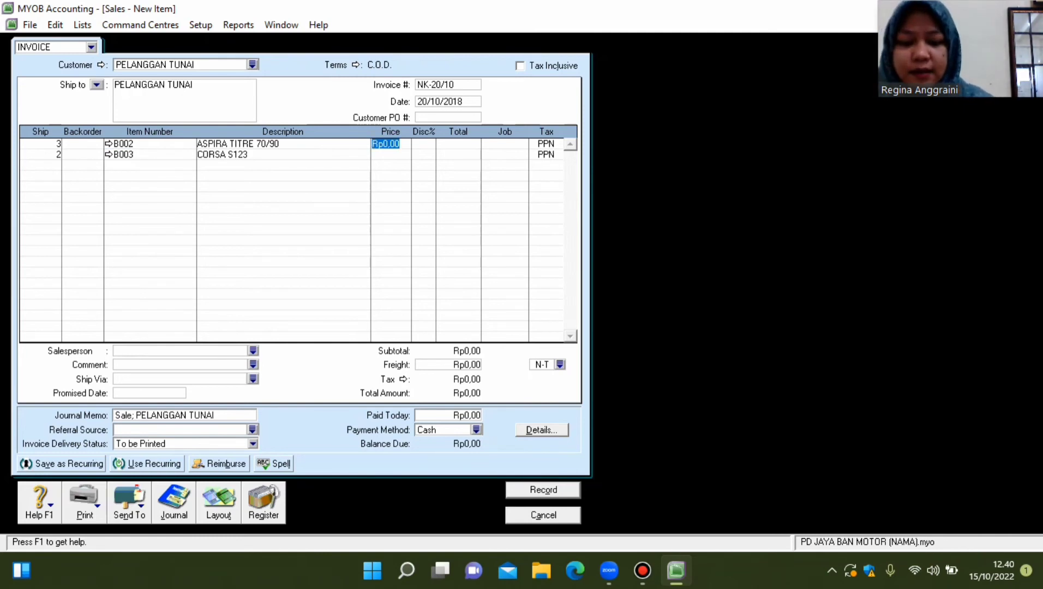
text(250000)
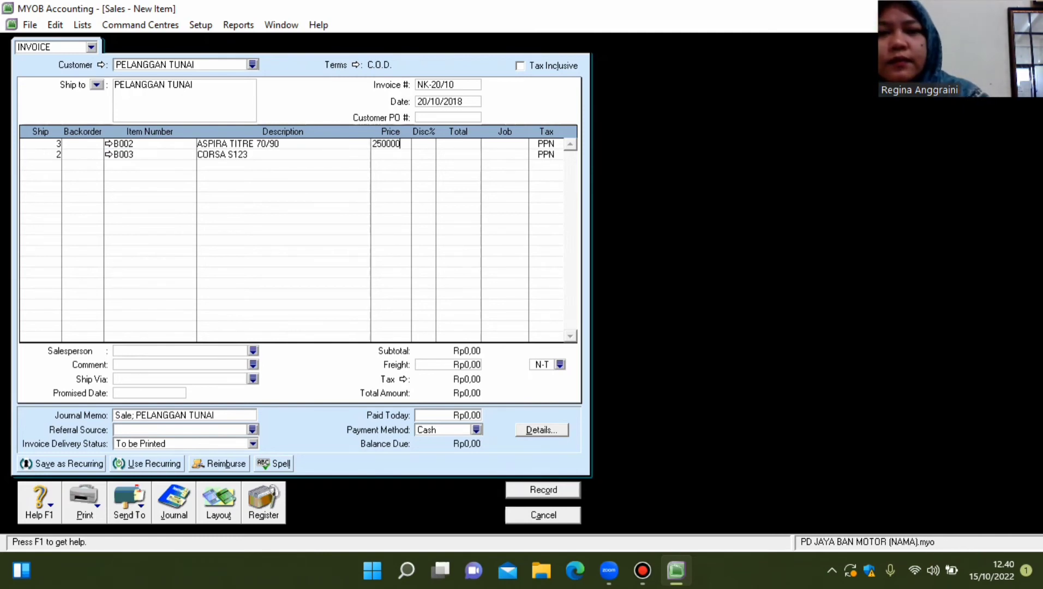
key(Return)
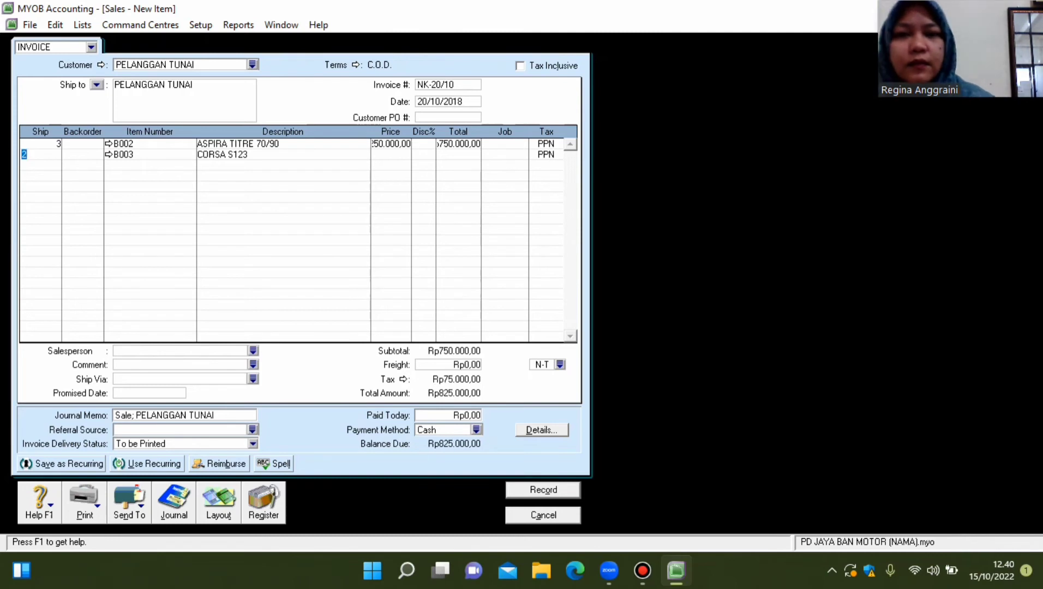
click(385, 154)
text(200000)
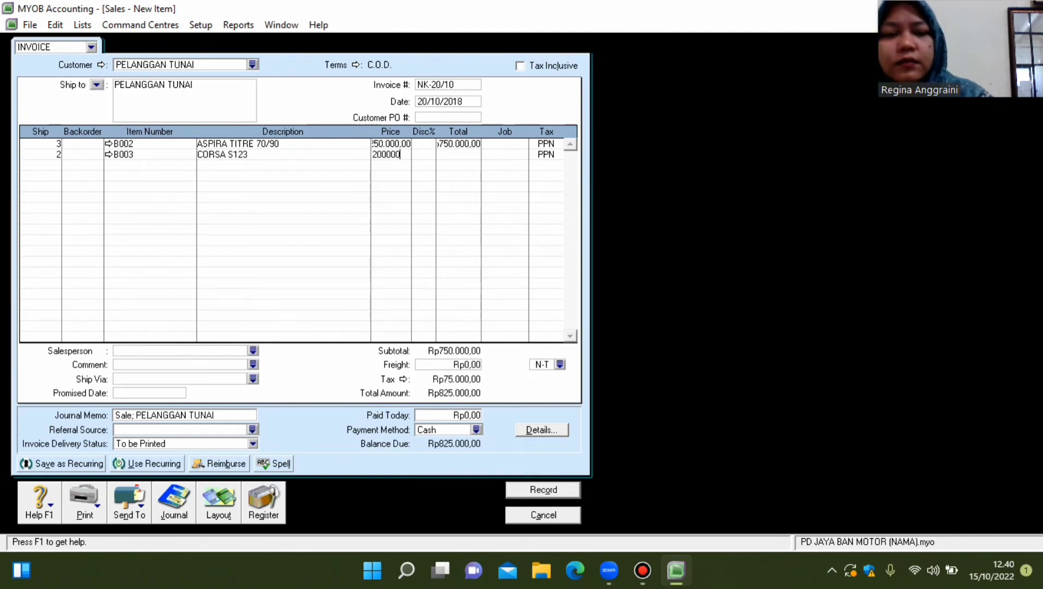
key(Return)
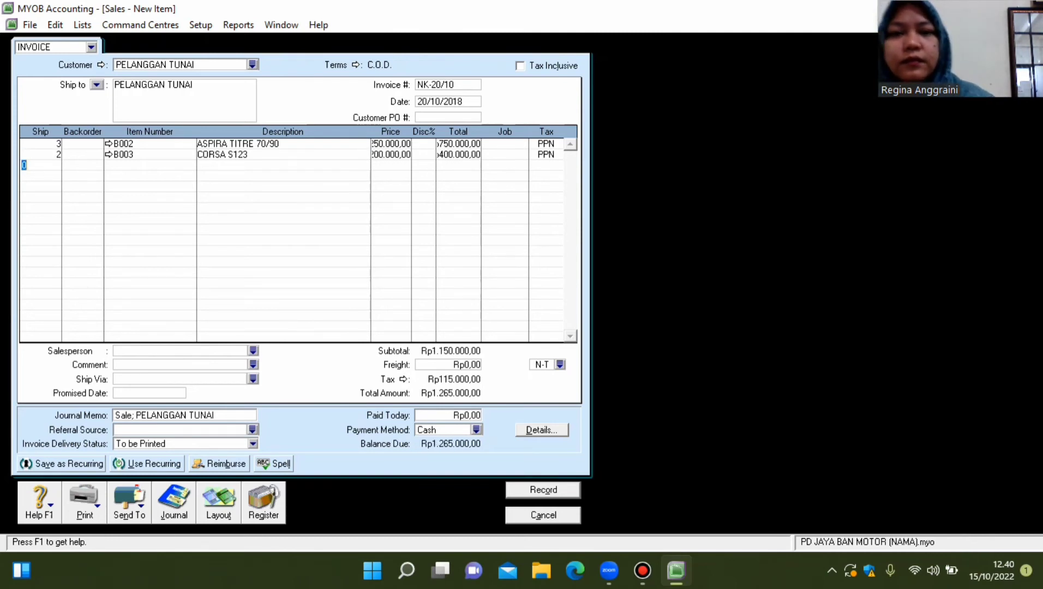
Check the item information records of the invoiced items B002 and B003, returning to the invoice.
click(108, 144)
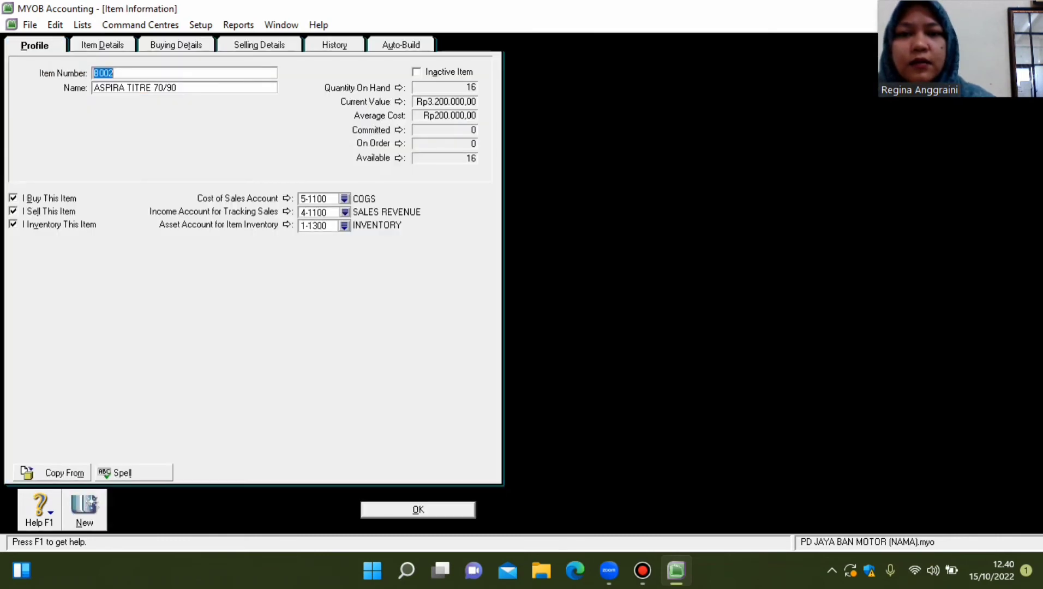
key(Return)
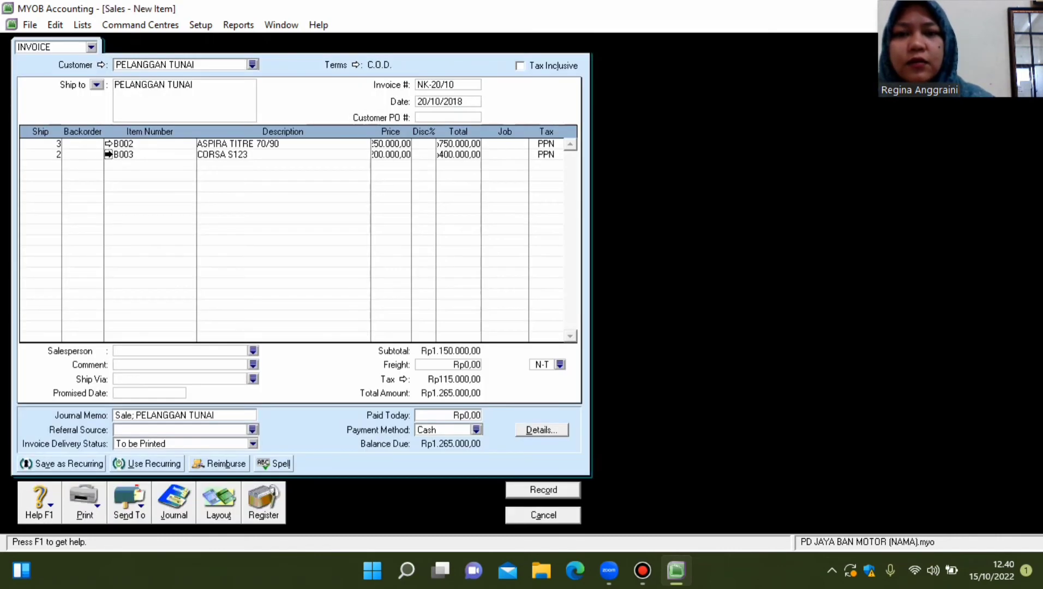
click(109, 154)
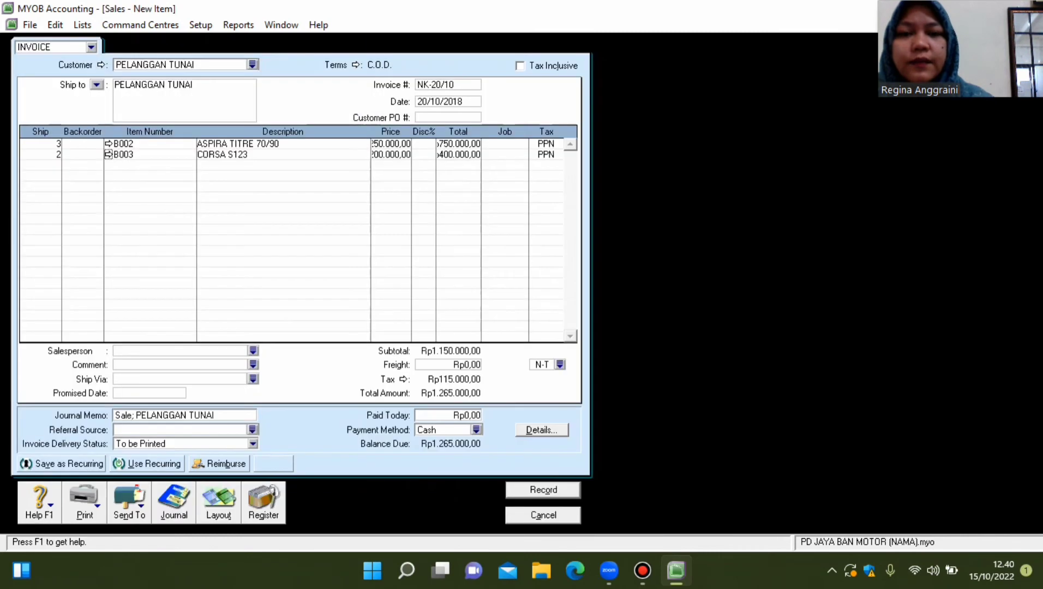
key(Return)
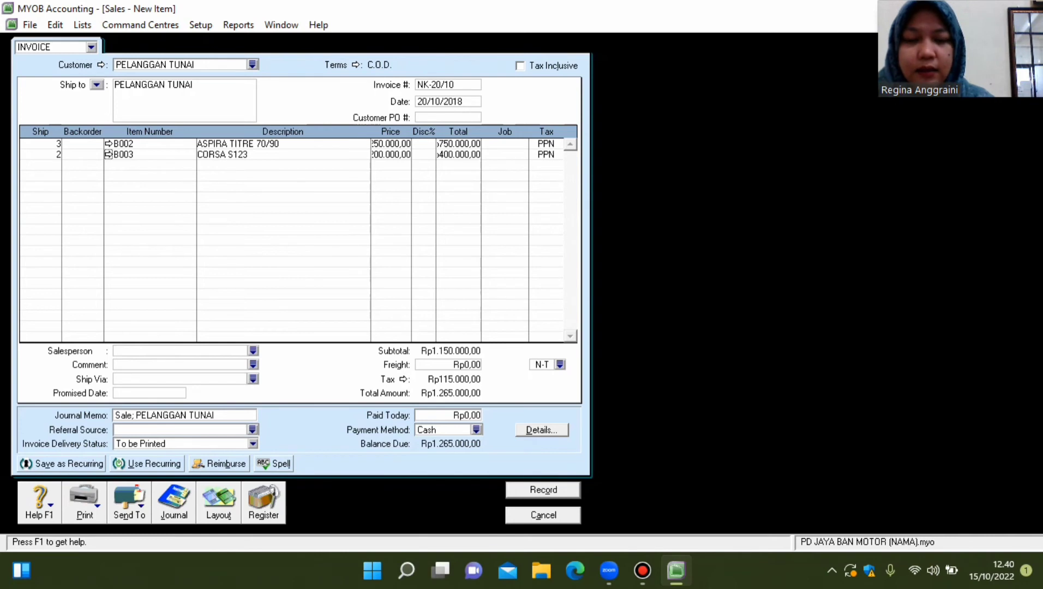
Enter 1265000 as the amount paid today in cash and record the sales invoice, leaving sales entry.
click(458, 415)
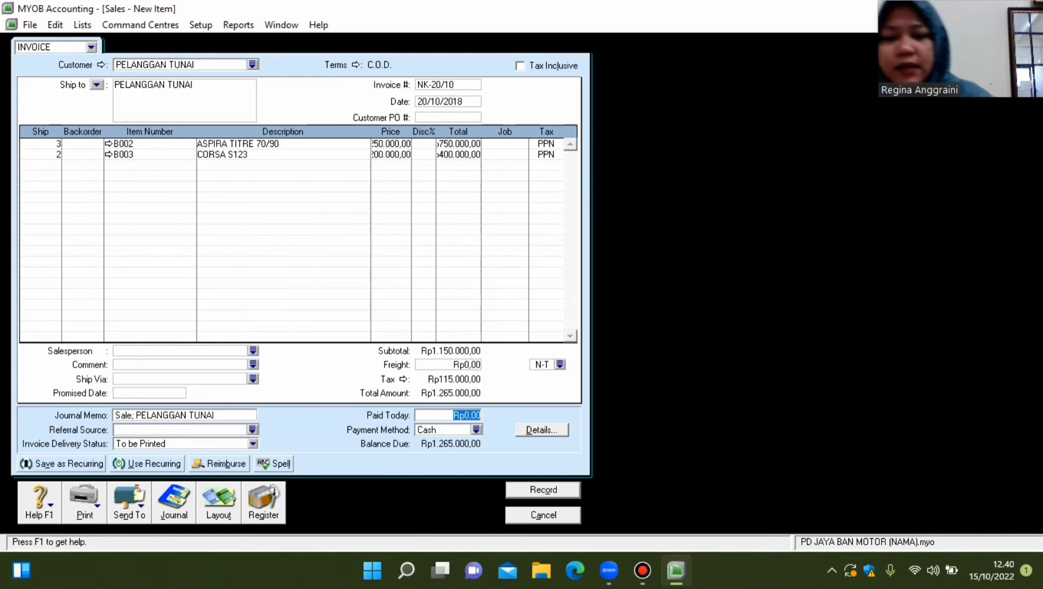
text(1265000)
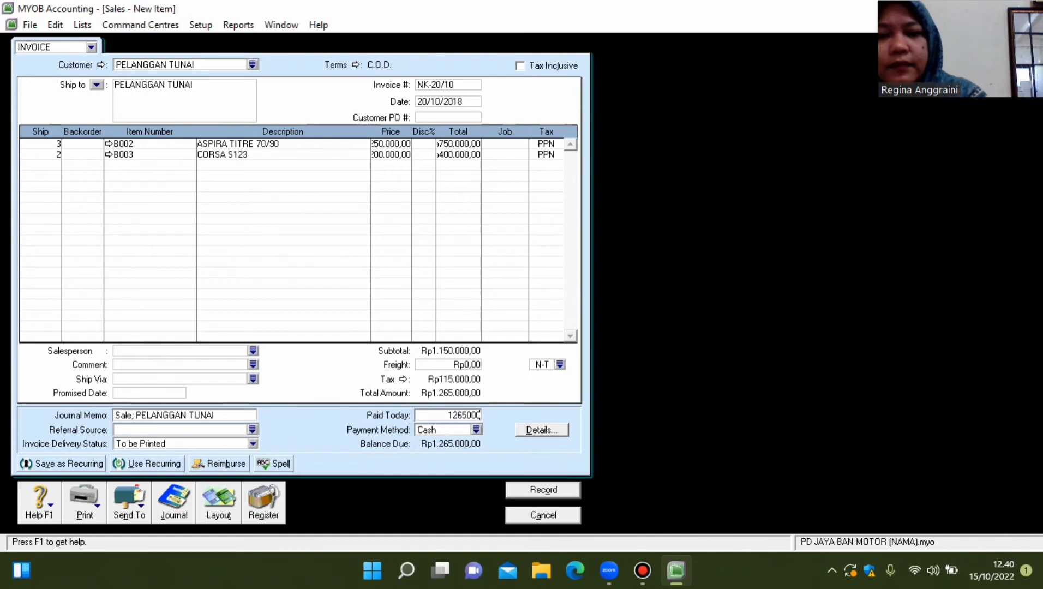
key(Tab)
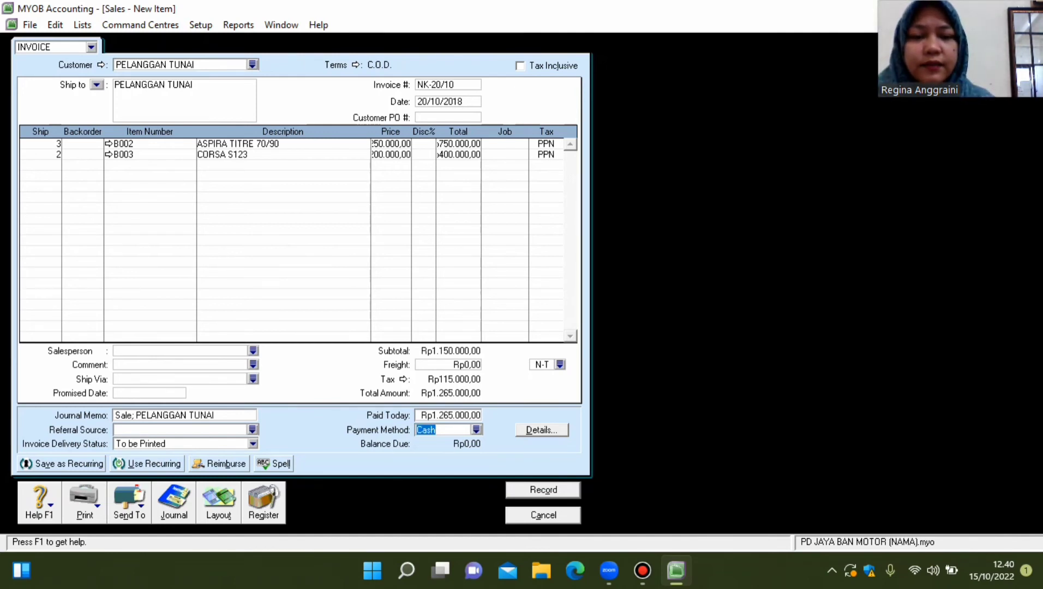
key(Return)
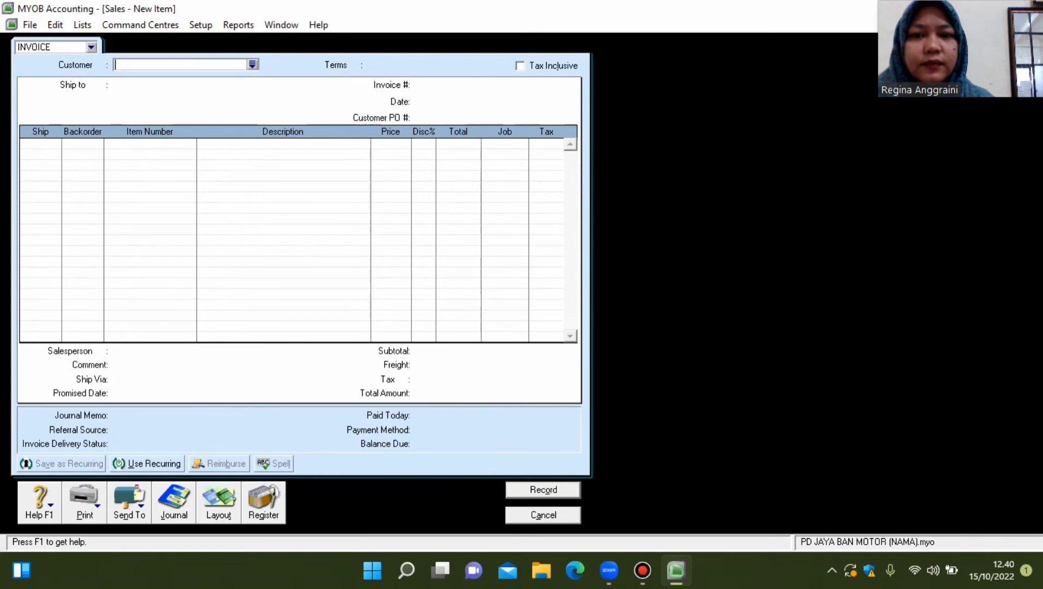
key(Escape)
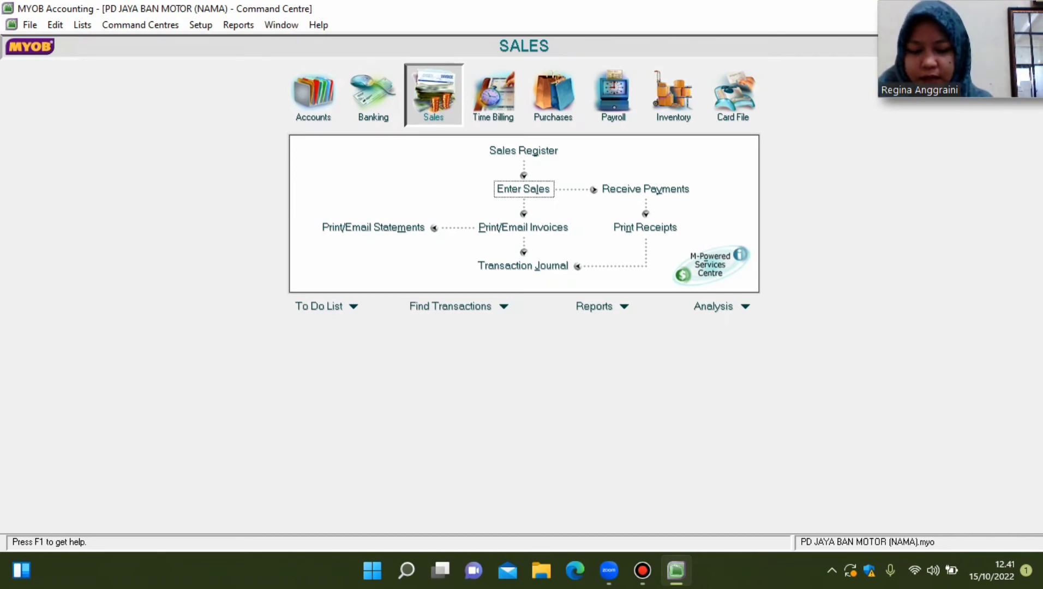
Start another item sales invoice for the customer PELANGGAN TUNAI.
key(Return)
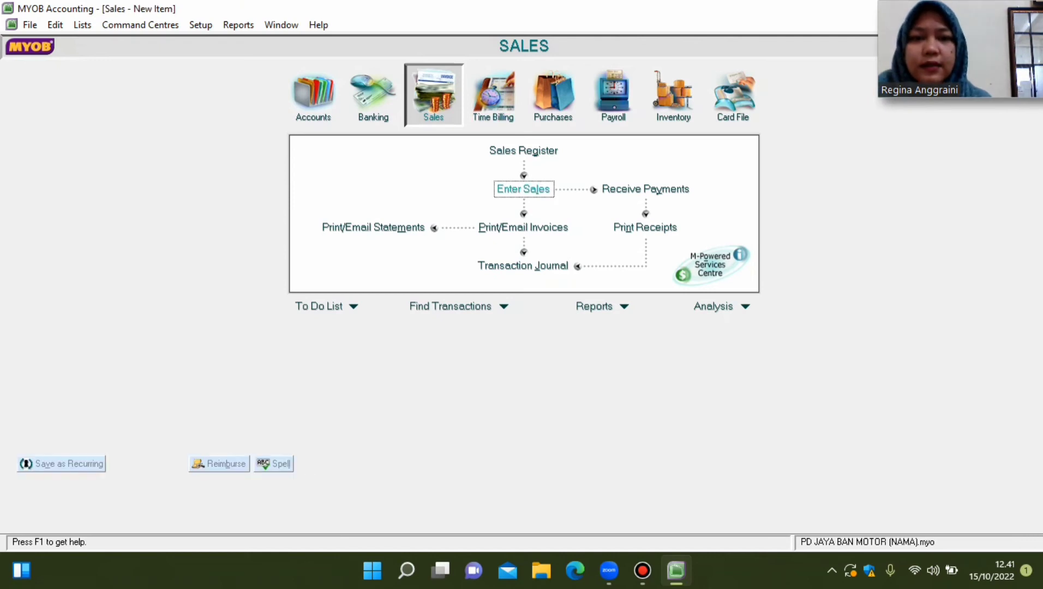
key(Return)
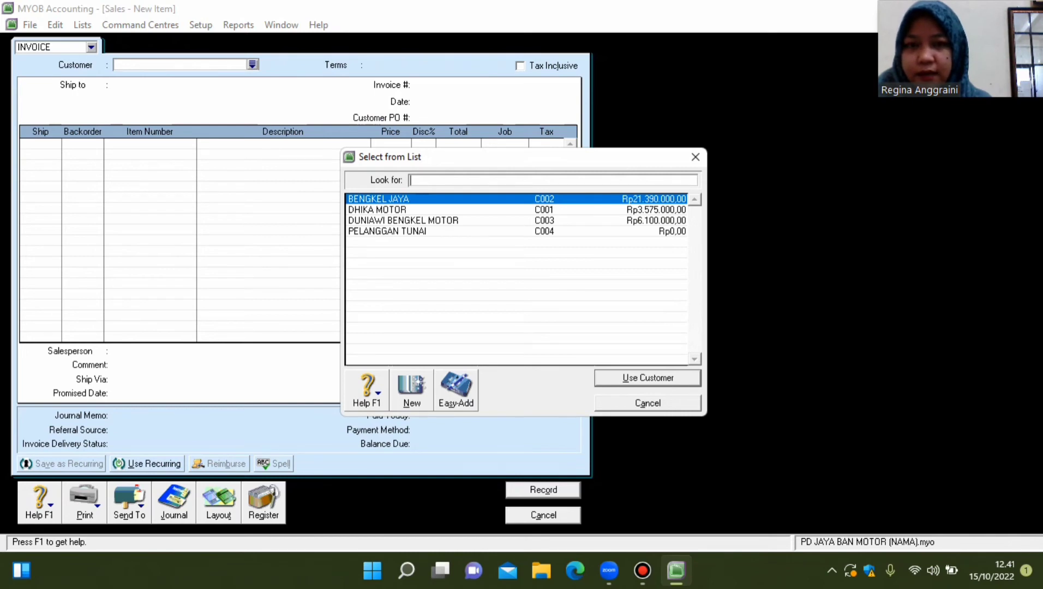
double_click(387, 231)
Set the new sales invoice's number to NK-21/10, keeping the date 20/10/2018.
click(448, 85)
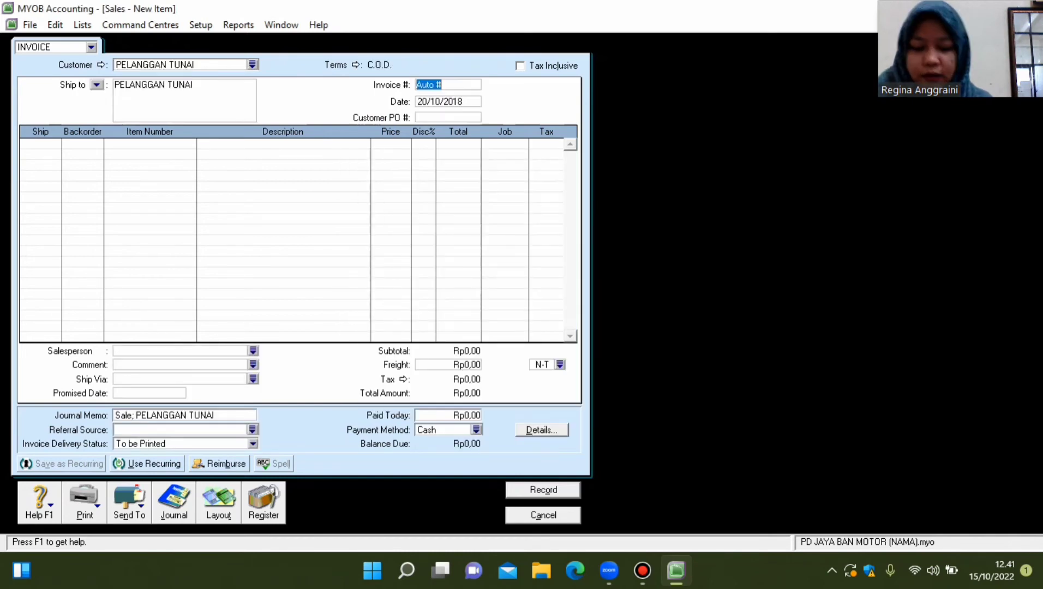
text(NK-)
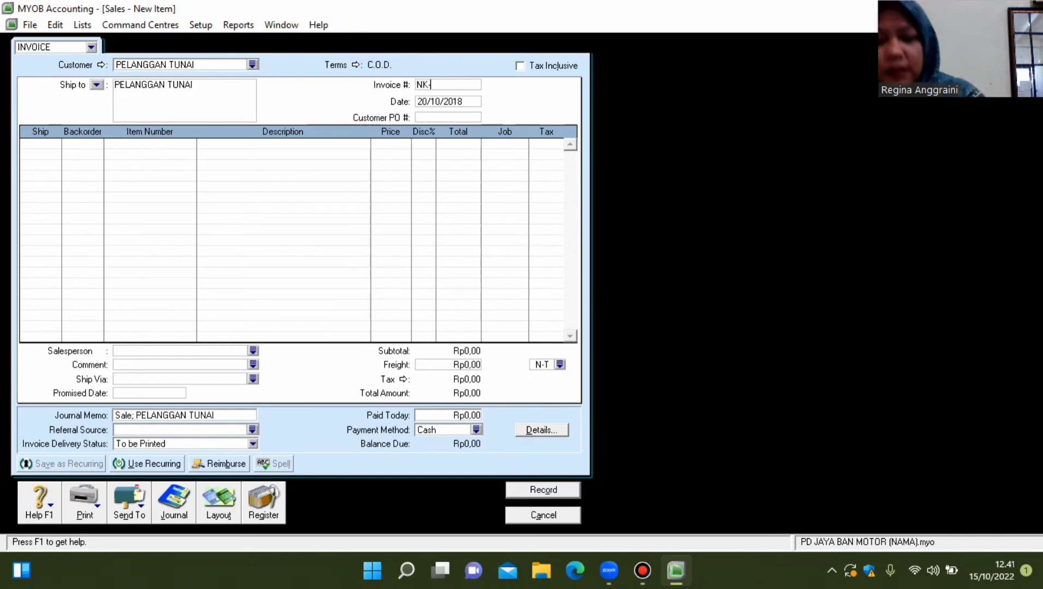
text(21/10)
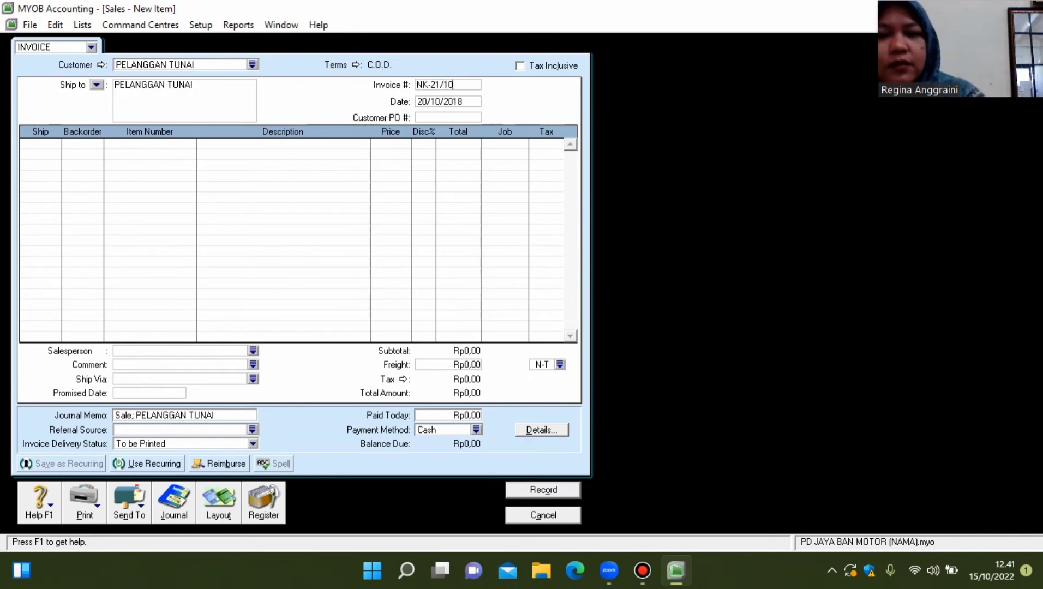
key(Tab)
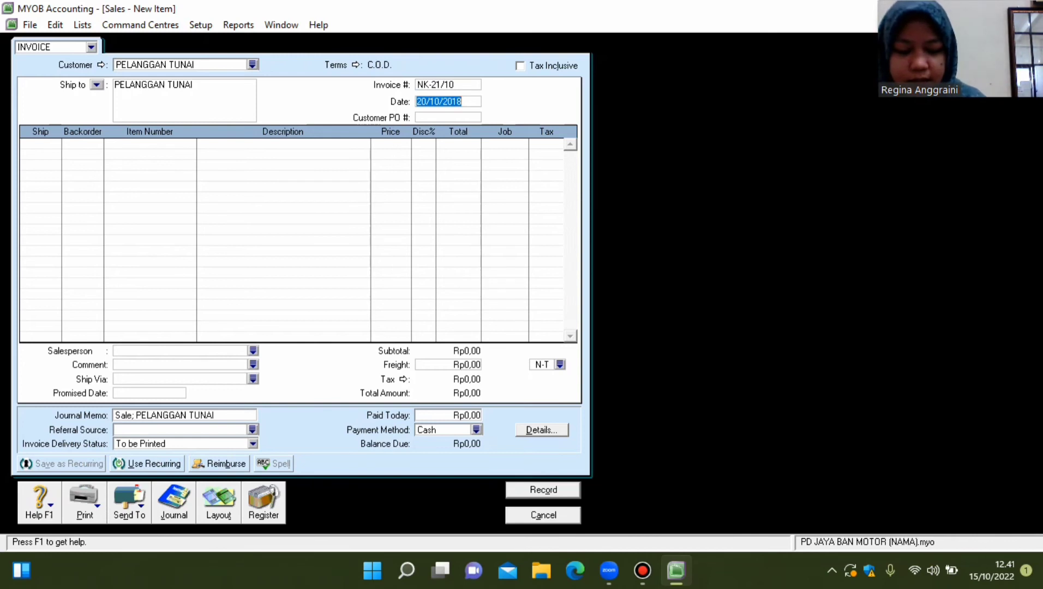
click(426, 101)
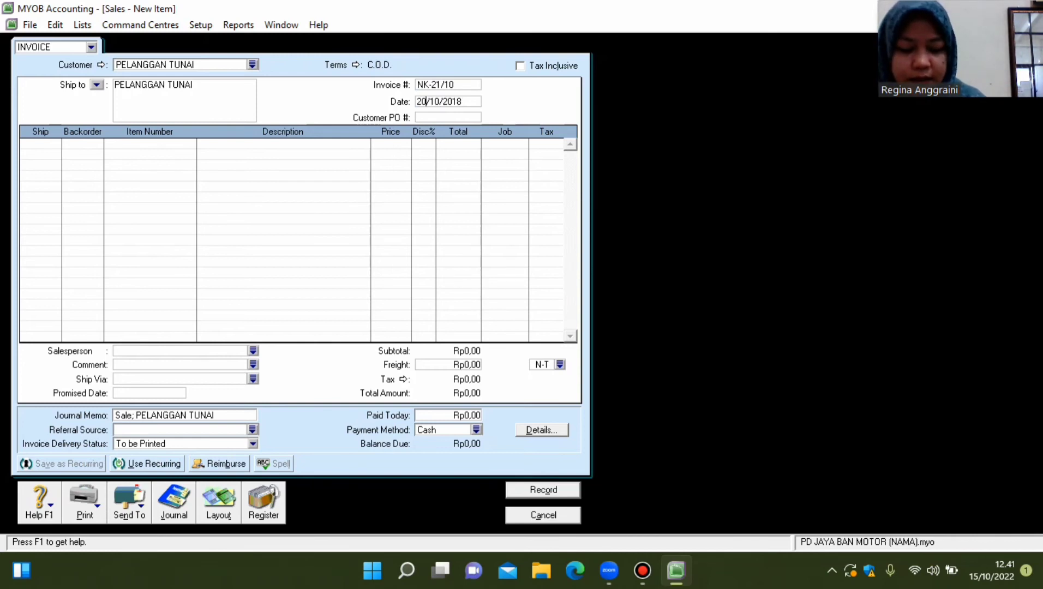
Enter quantity 3 of item B002 and quantity 2 of item B004 as the invoice lines.
click(36, 144)
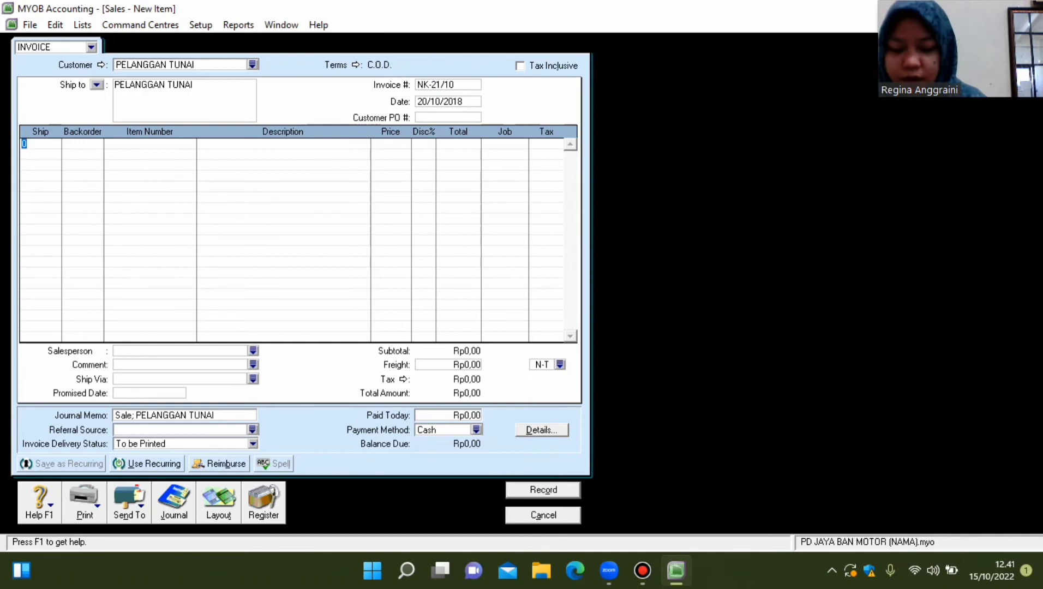
text(3)
click(24, 155)
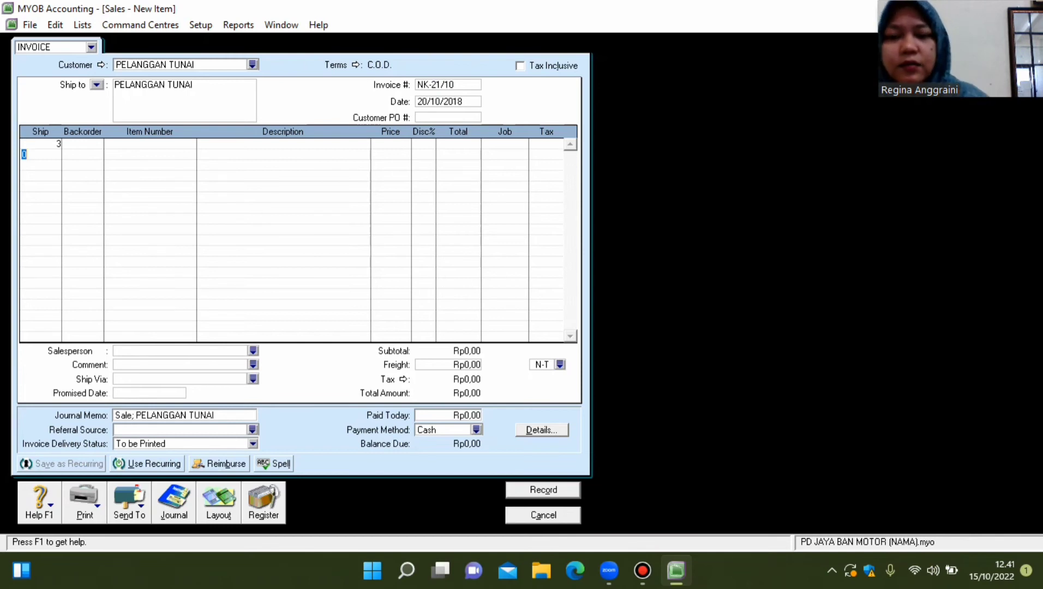
text(2)
click(147, 144)
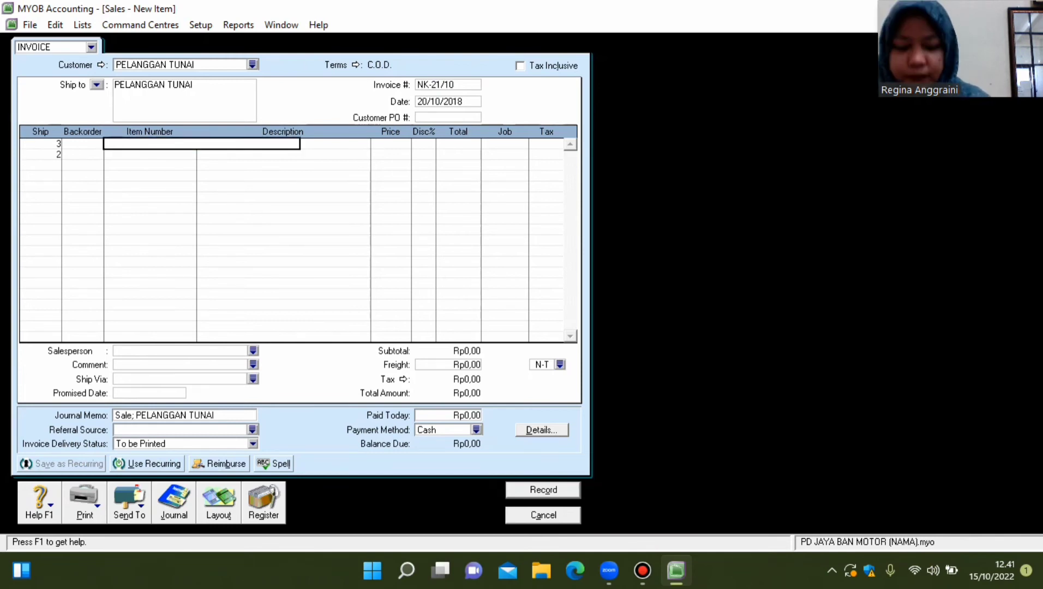
text(B)
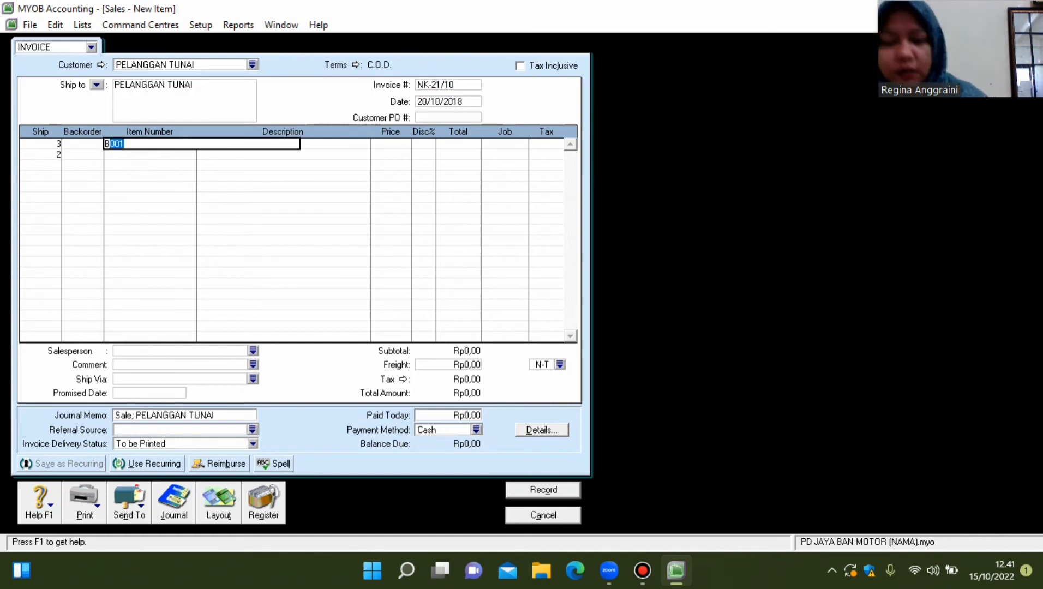
text(002)
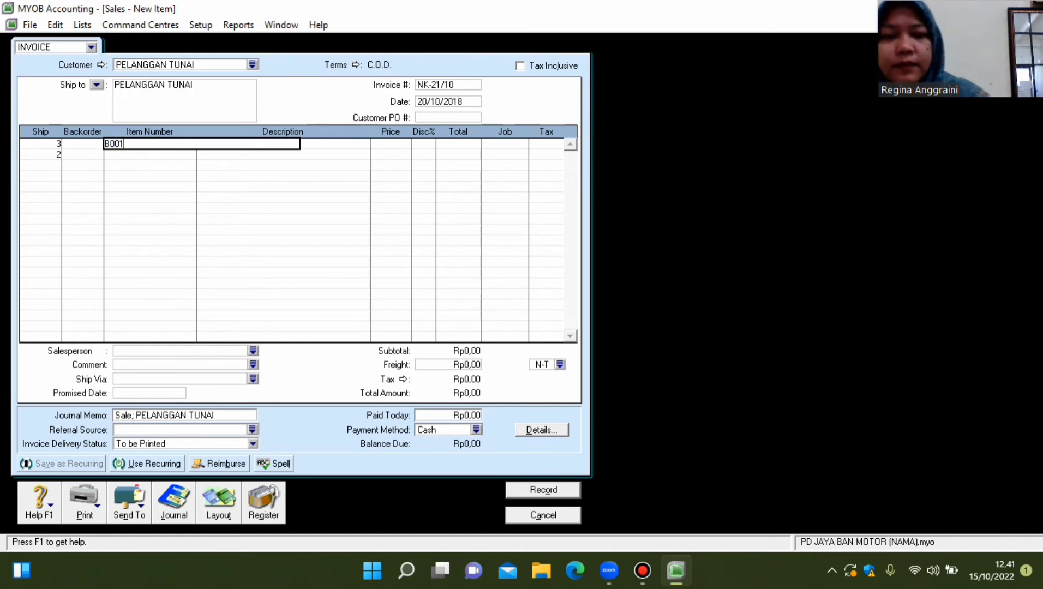
click(41, 154)
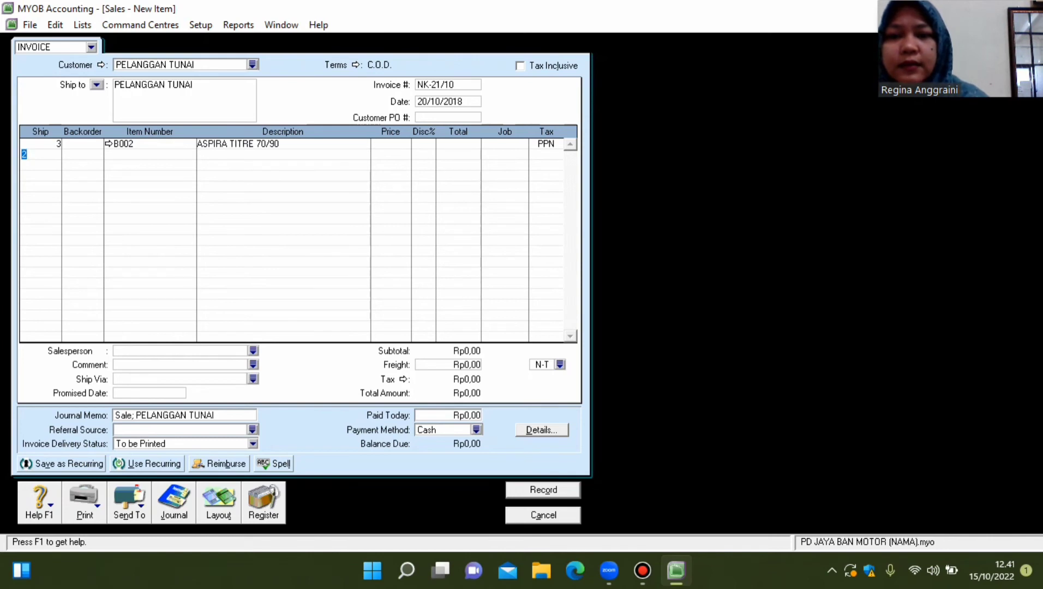
key(Tab)
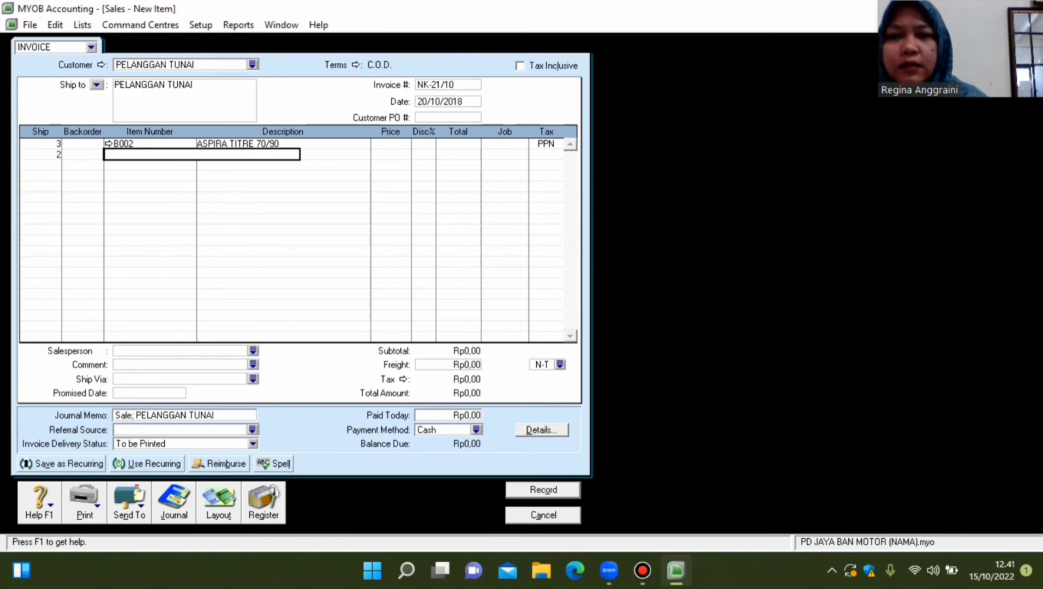
text(B004)
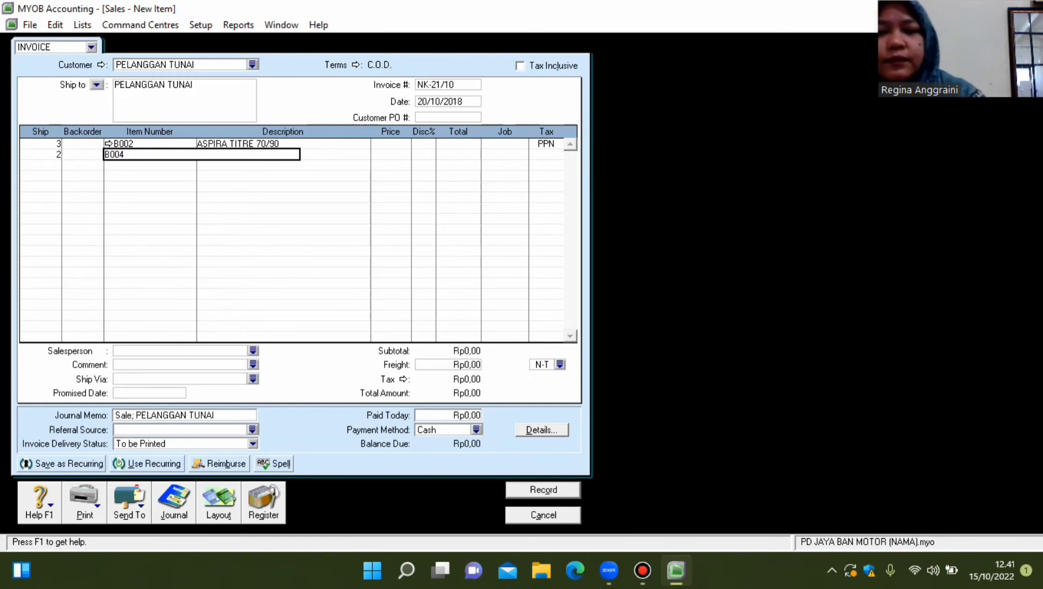
Price item B002 at 250000 and item B004 at 150000, and record the sales invoice, leaving sales entry.
key(Return)
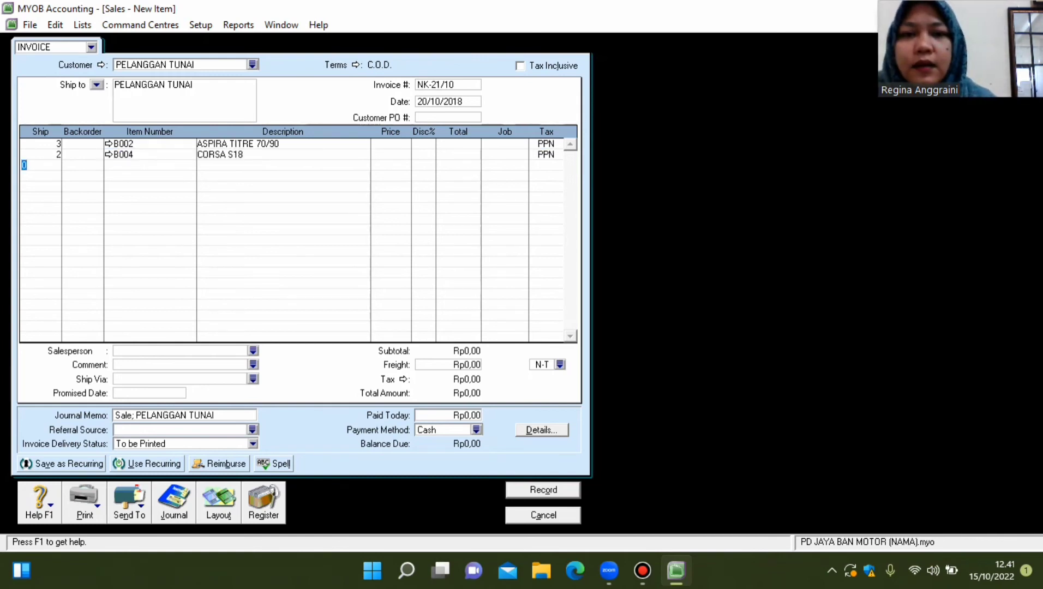
click(386, 143)
text(250000)
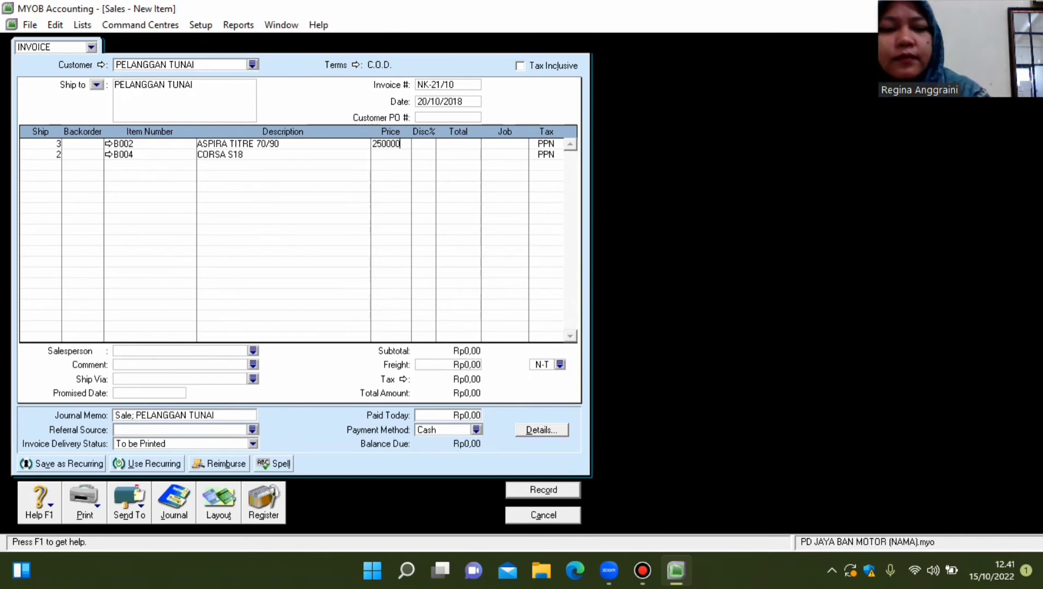
key(Return)
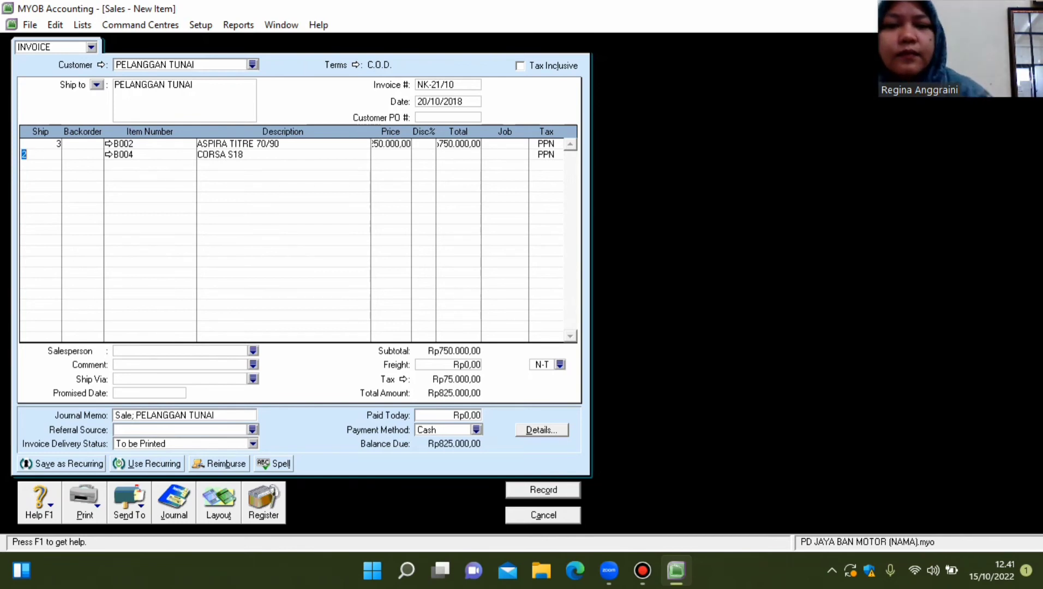
key(Return)
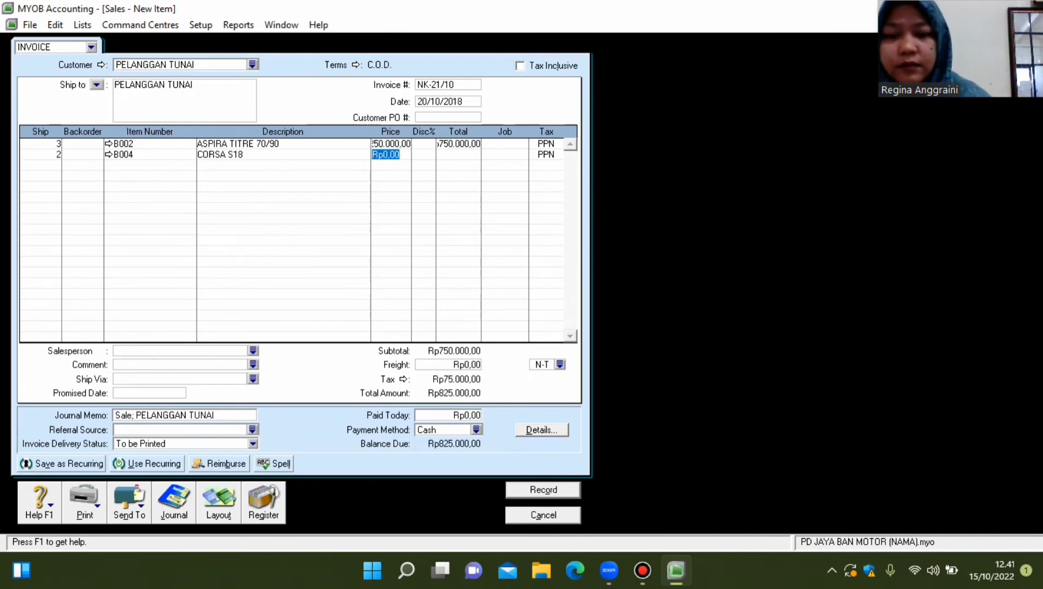
text(150000)
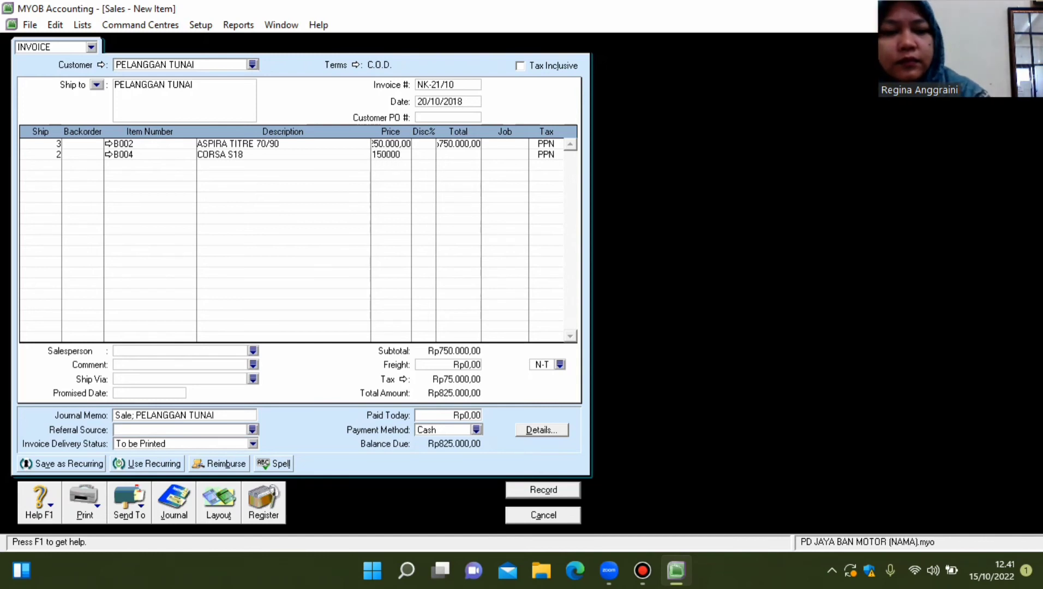
key(Return)
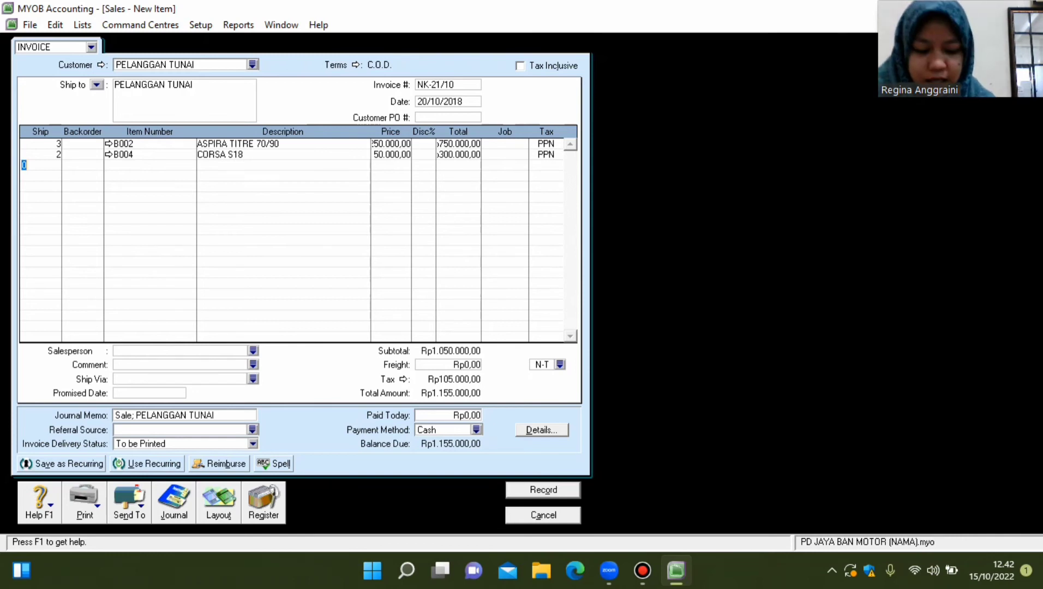
key(alt+o)
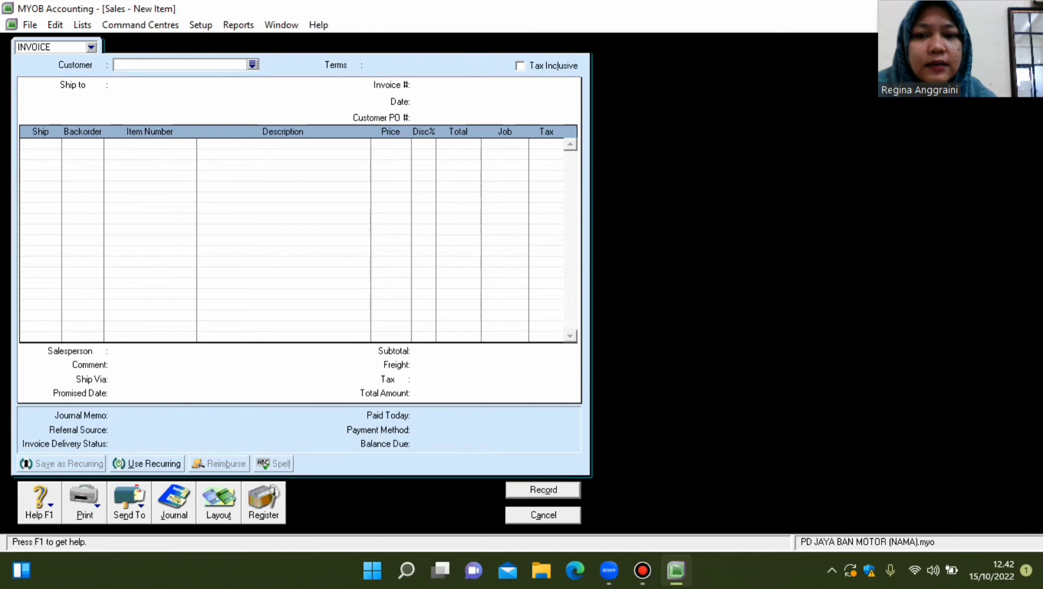
key(Escape)
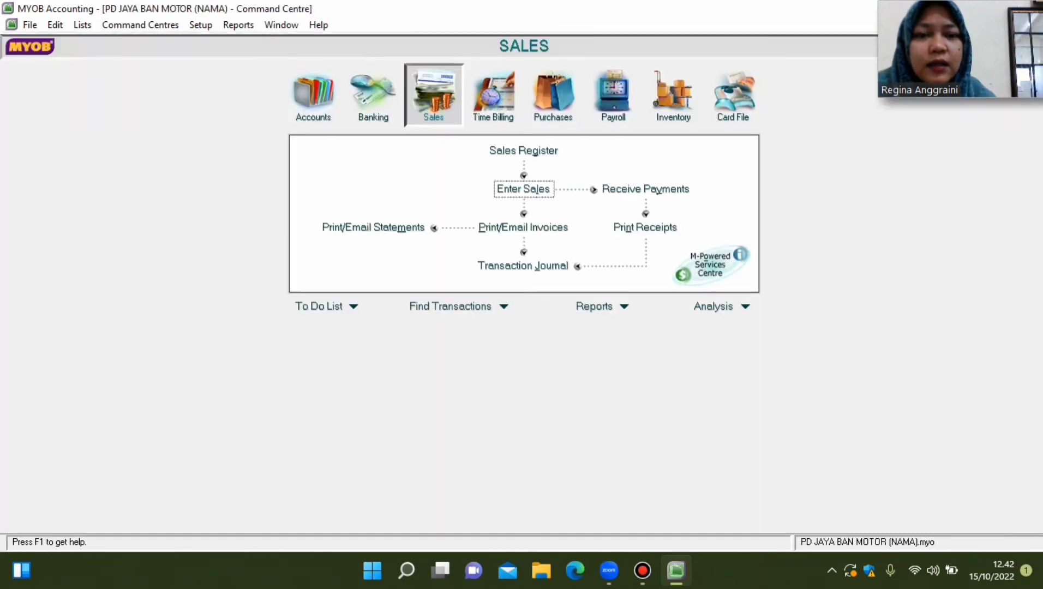
Open sale NK-21/10 from the full transaction journal and start receiving a payment for it.
click(522, 265)
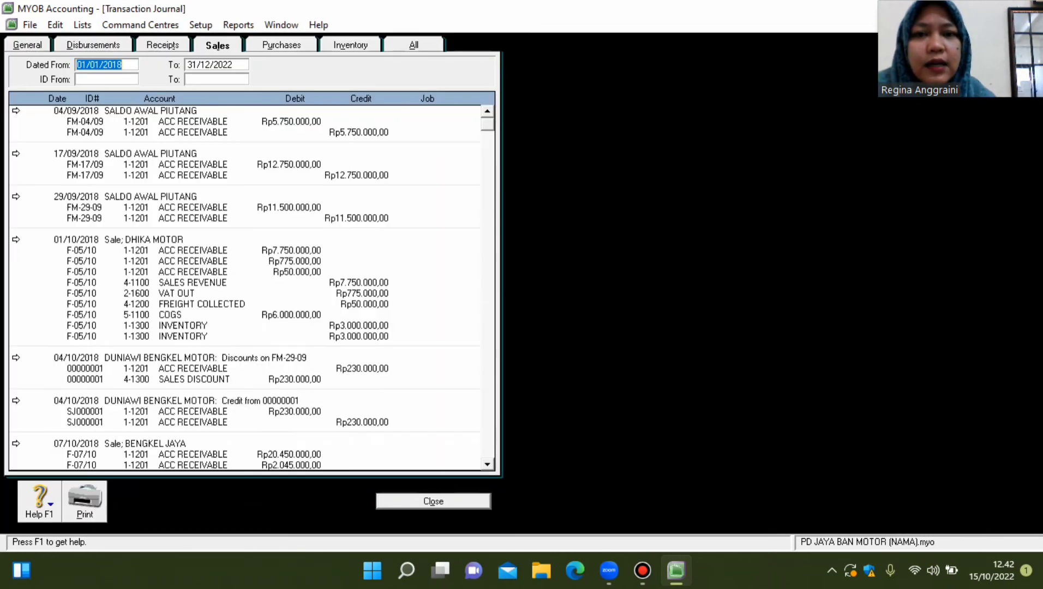
click(413, 45)
drag(487, 124, 486, 453)
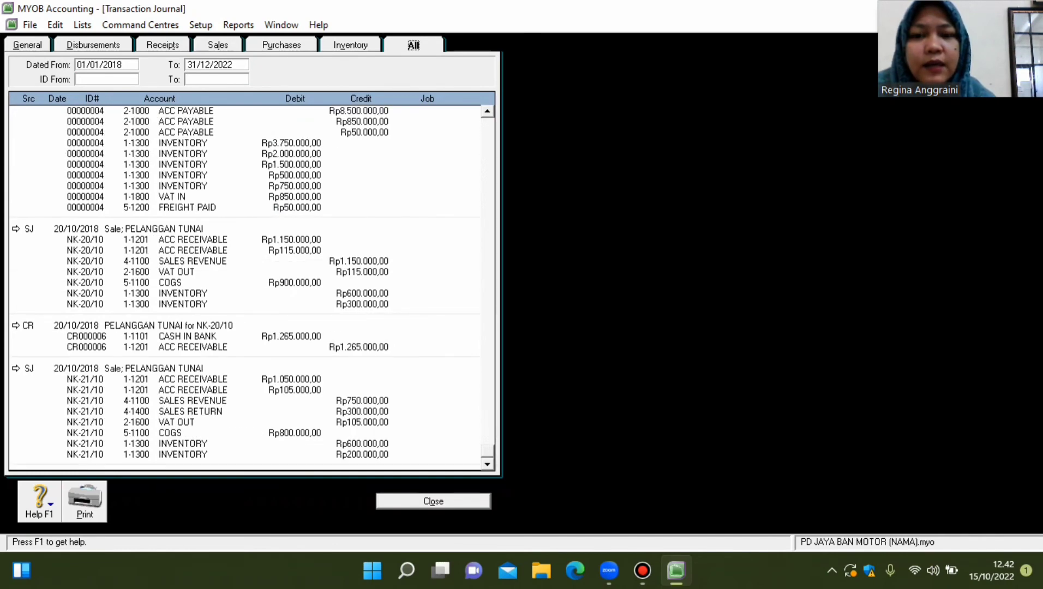
click(16, 369)
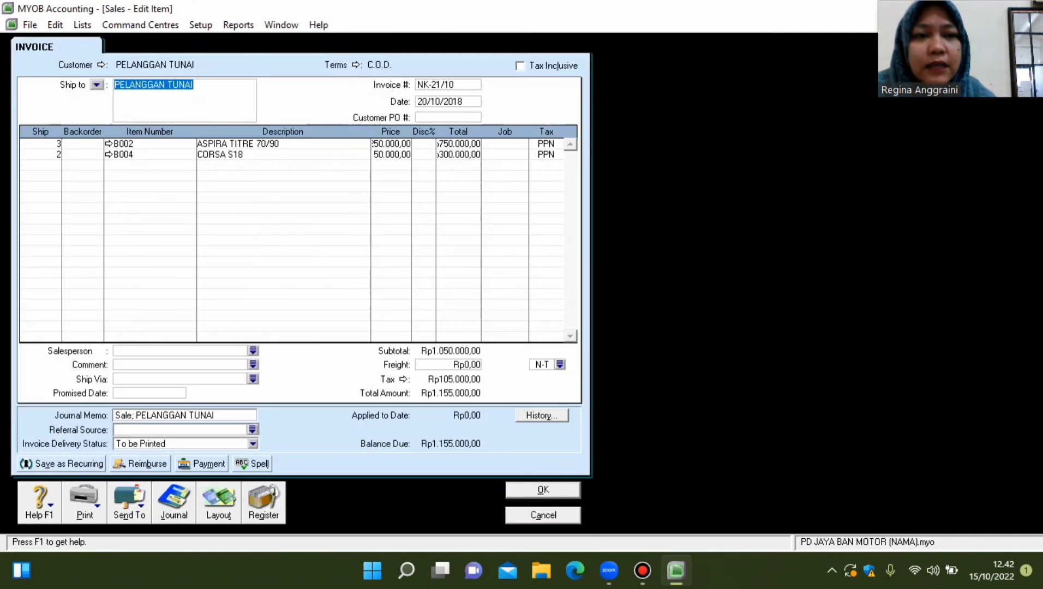
click(201, 464)
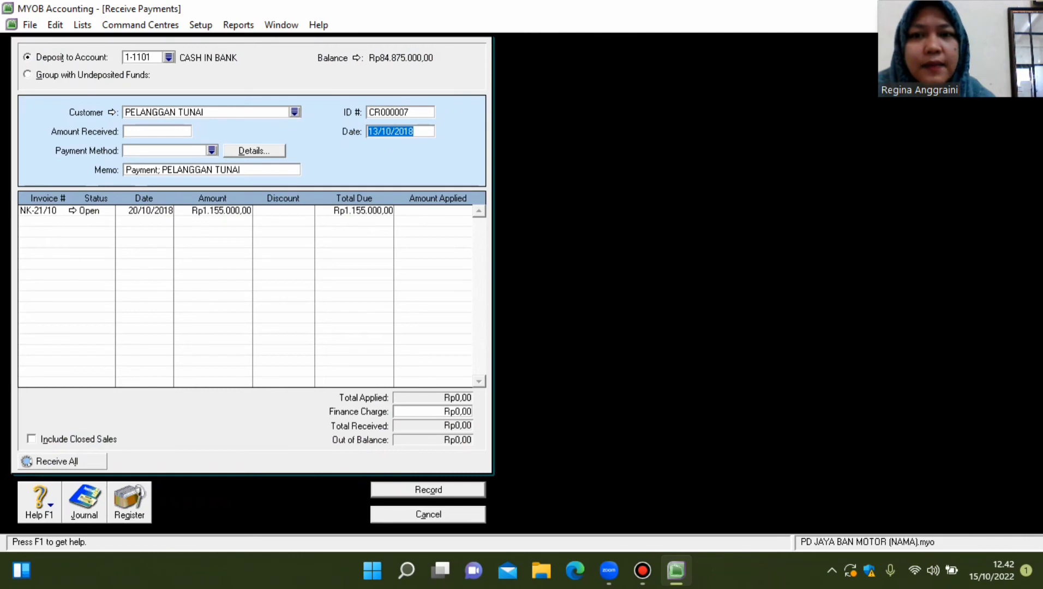
Enter 1155000 as the amount received from PELANGGAN TUNAI, with Cash as the payment method.
click(157, 131)
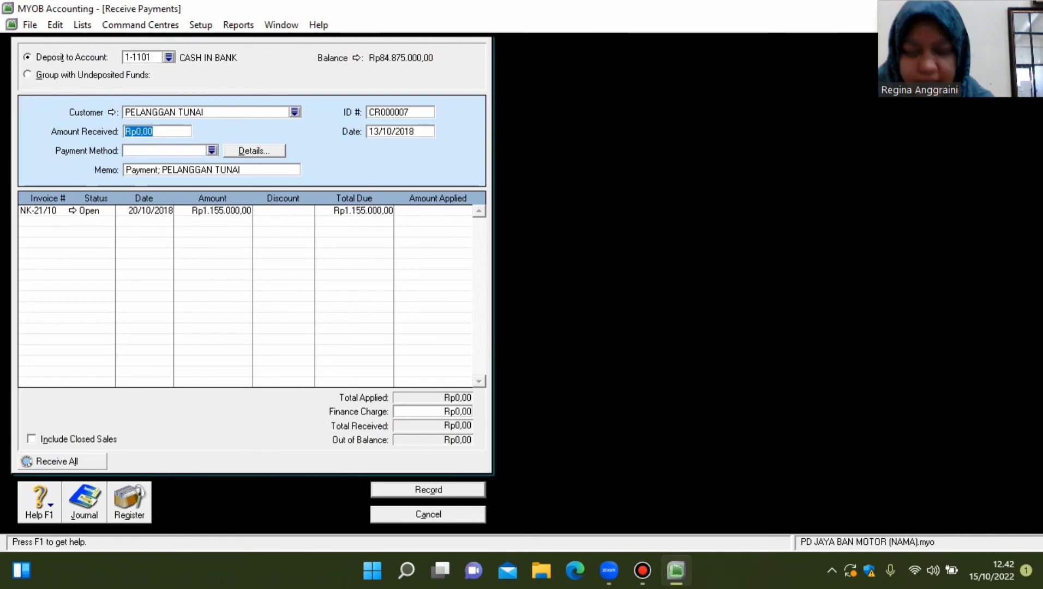
text(1155000)
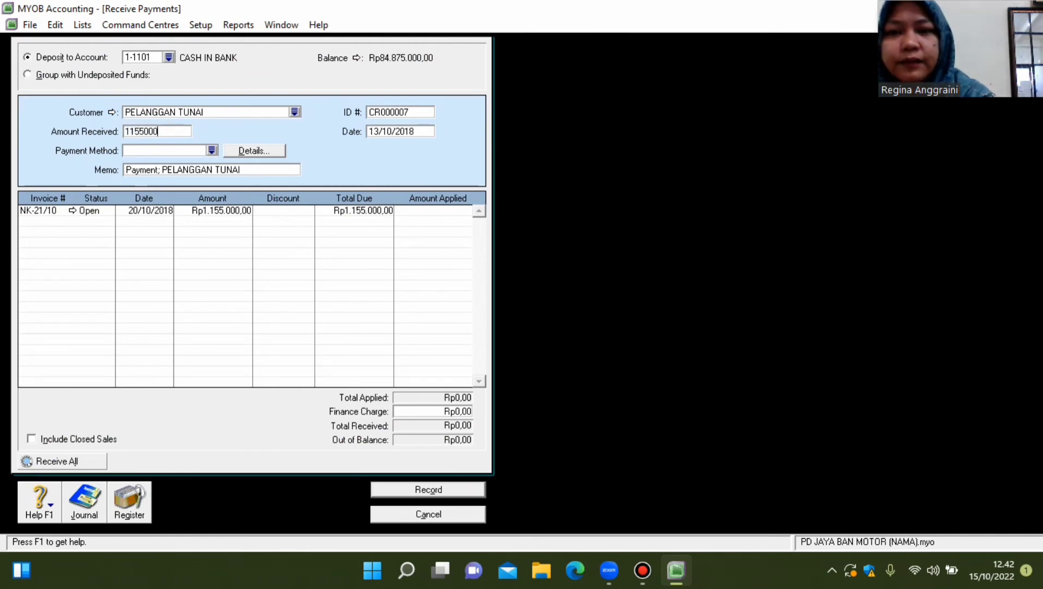
key(Tab)
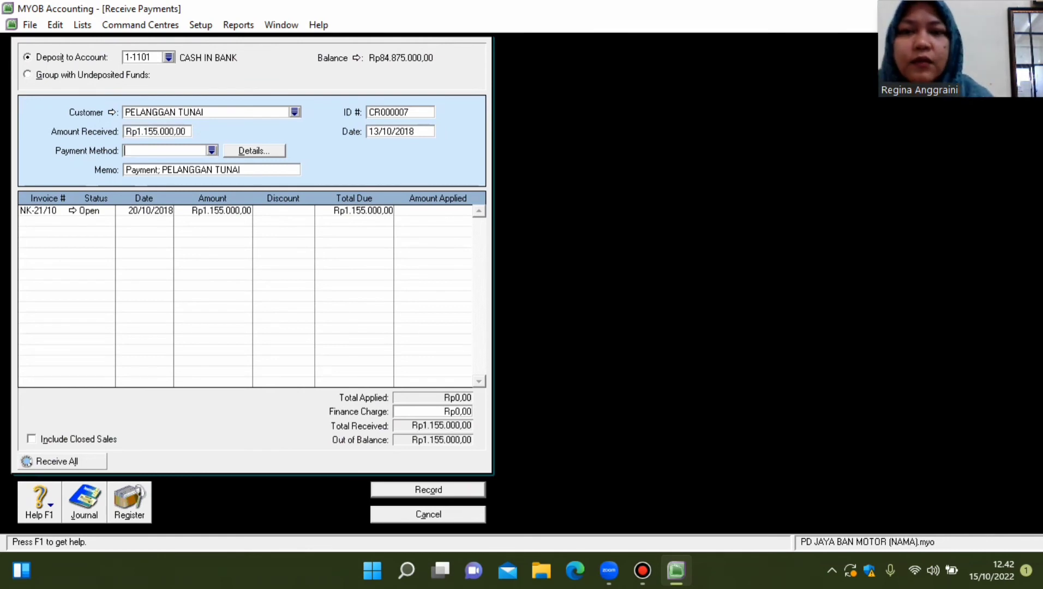
click(212, 150)
double_click(398, 232)
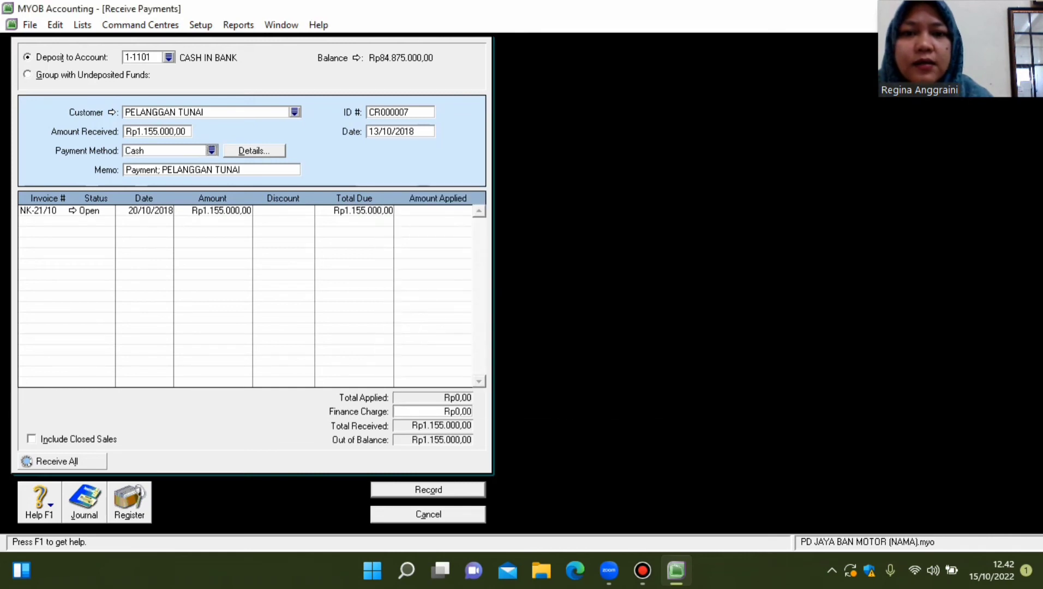
Set the received payment's ID to NK-21/10 and its date to 20/10/2018.
key(Tab)
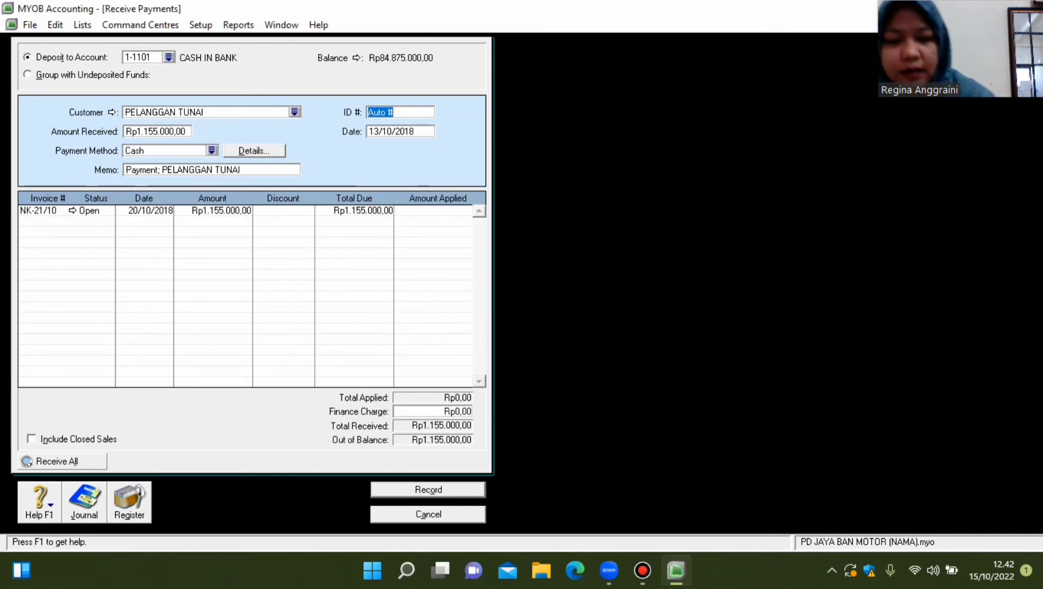
text(NK-21/)
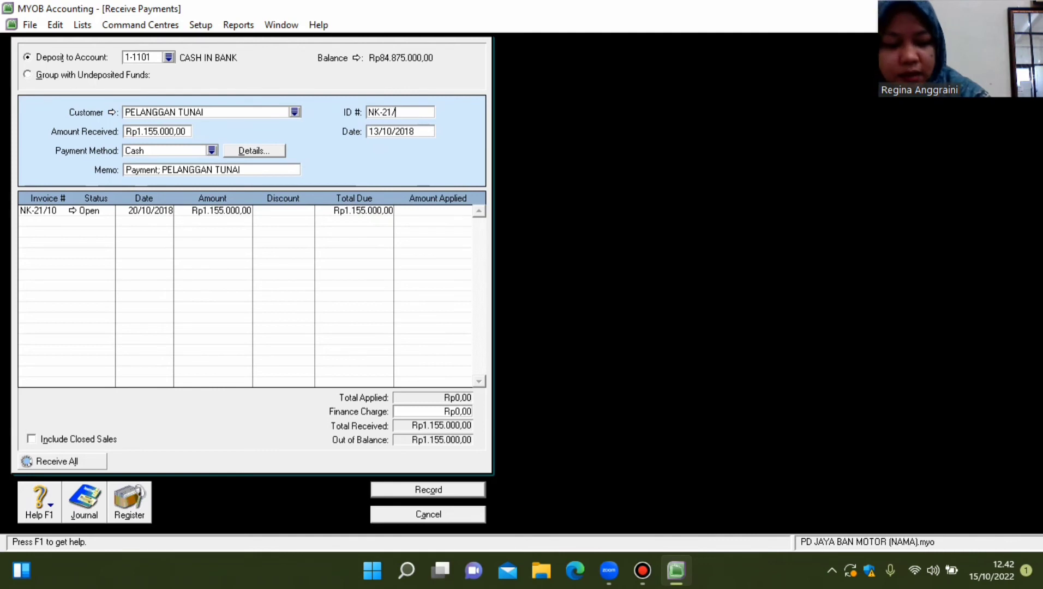
text(10)
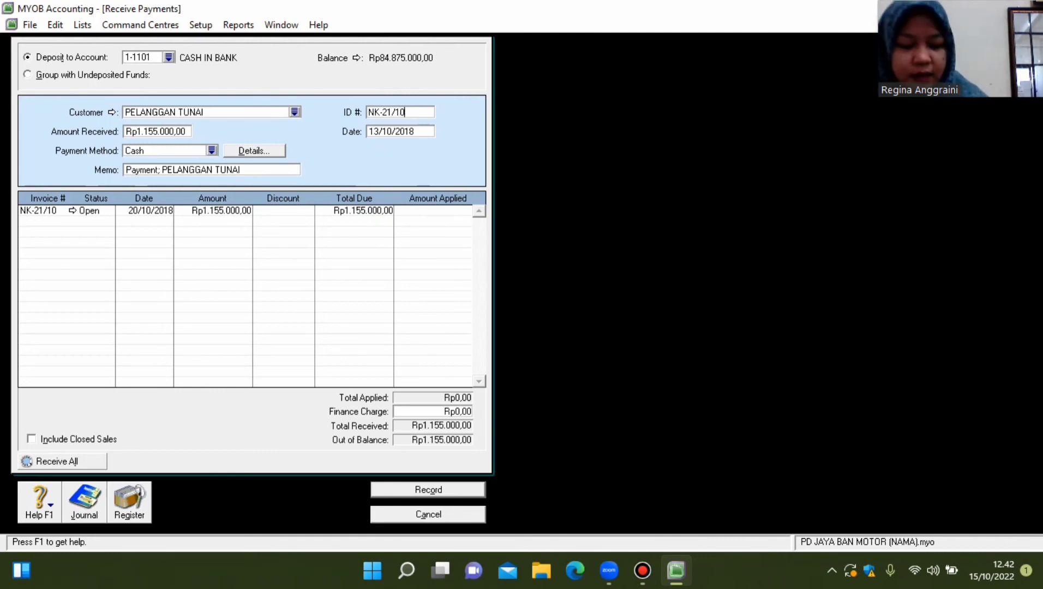
key(Tab)
click(377, 131)
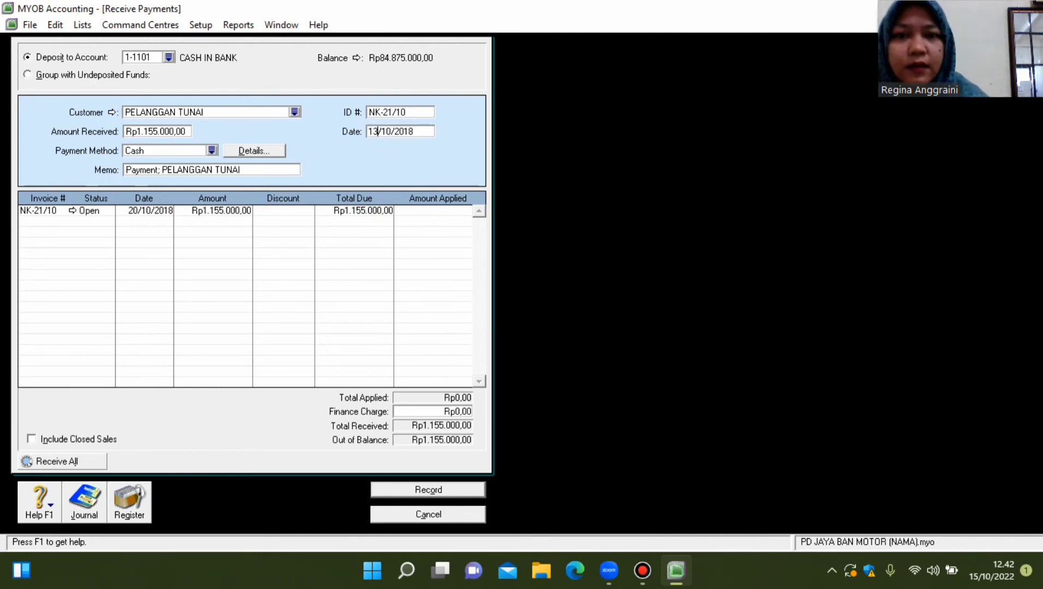
key(BackSpace)
key(BackSpace)
text(20)
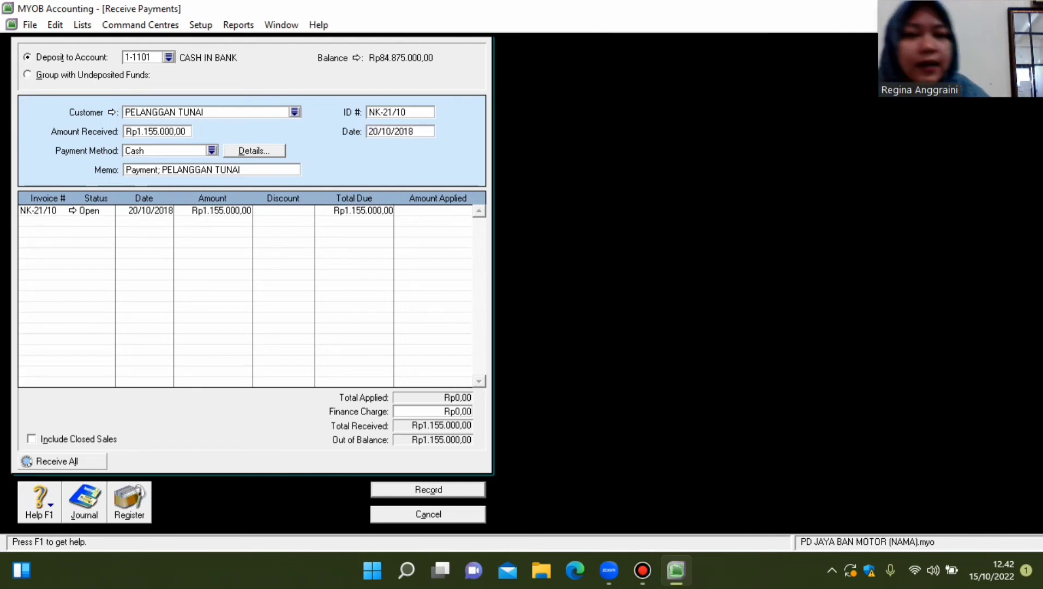
Apply the received amount to invoice NK-21/10 and record the payment, leaving the transaction journal.
key(Tab)
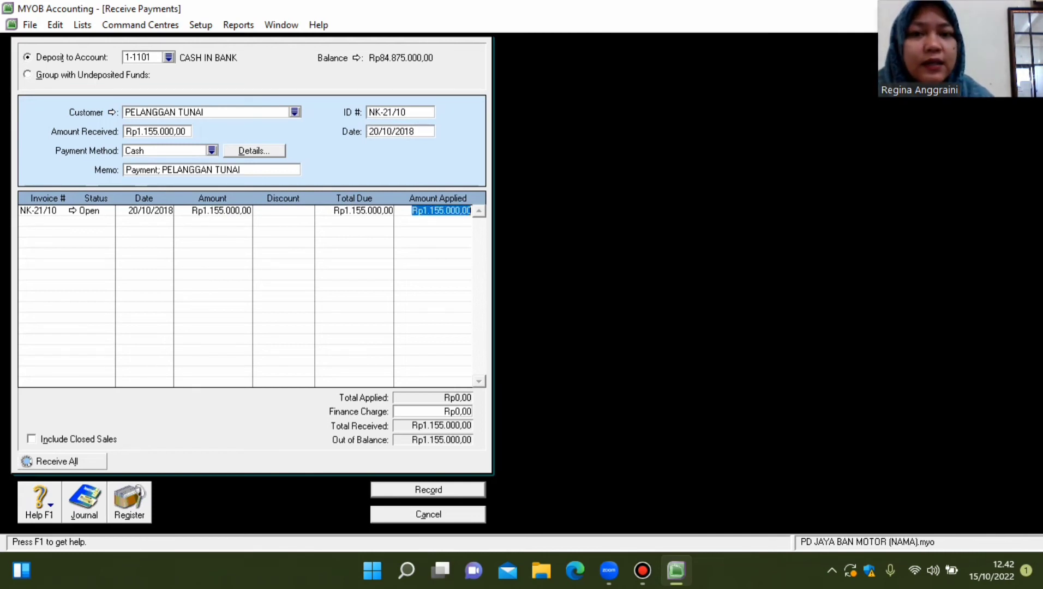
key(Tab)
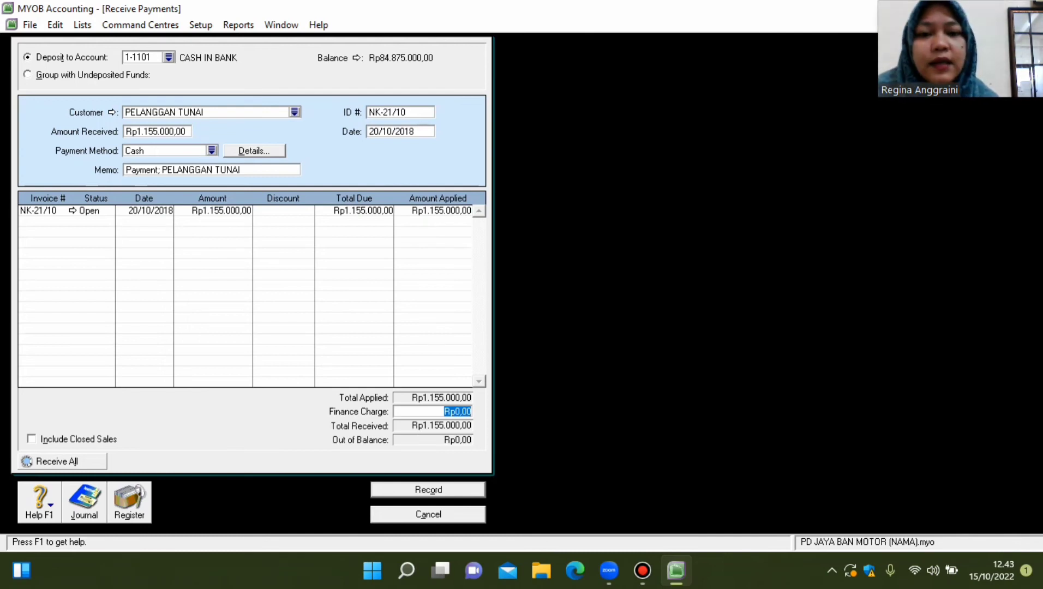
key(Return)
key(Escape)
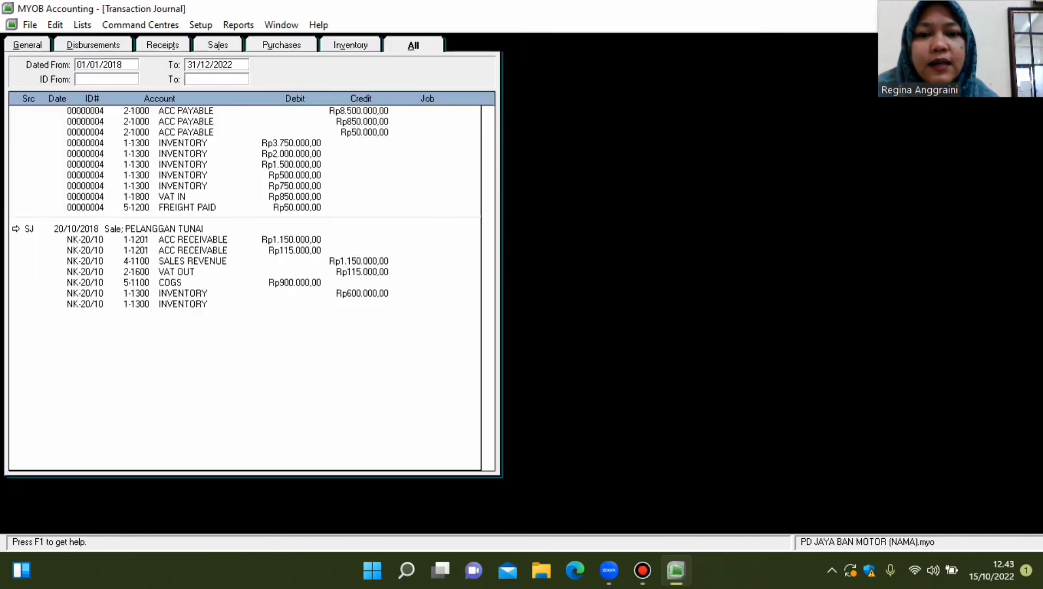
scroll(251, 288, down, 2)
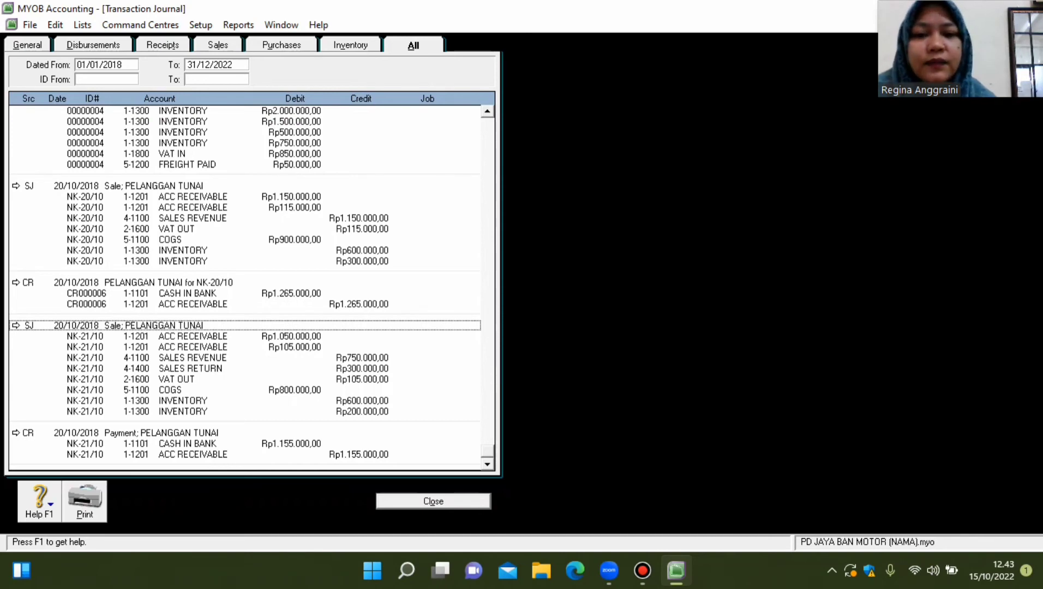
key(Escape)
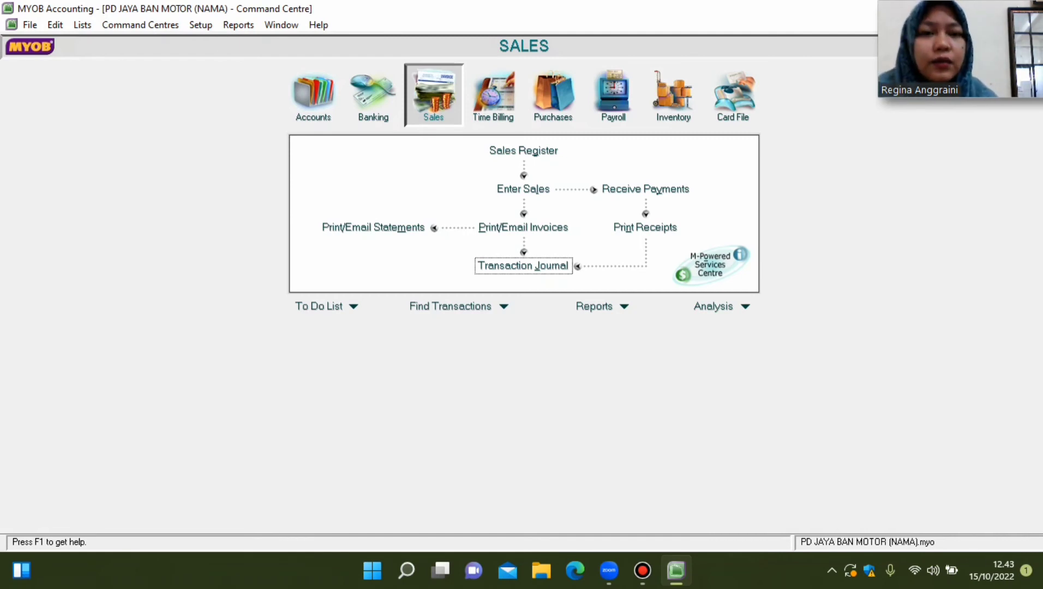
Start a bill payment to the supplier BINTANG GEMILANG from the purchases area.
click(553, 96)
click(362, 190)
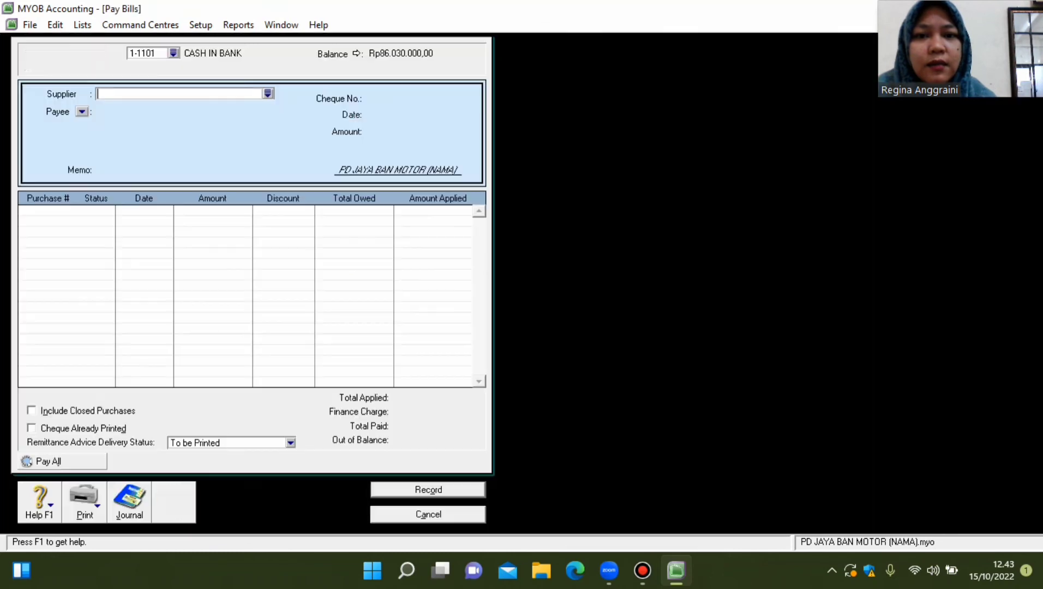
click(267, 93)
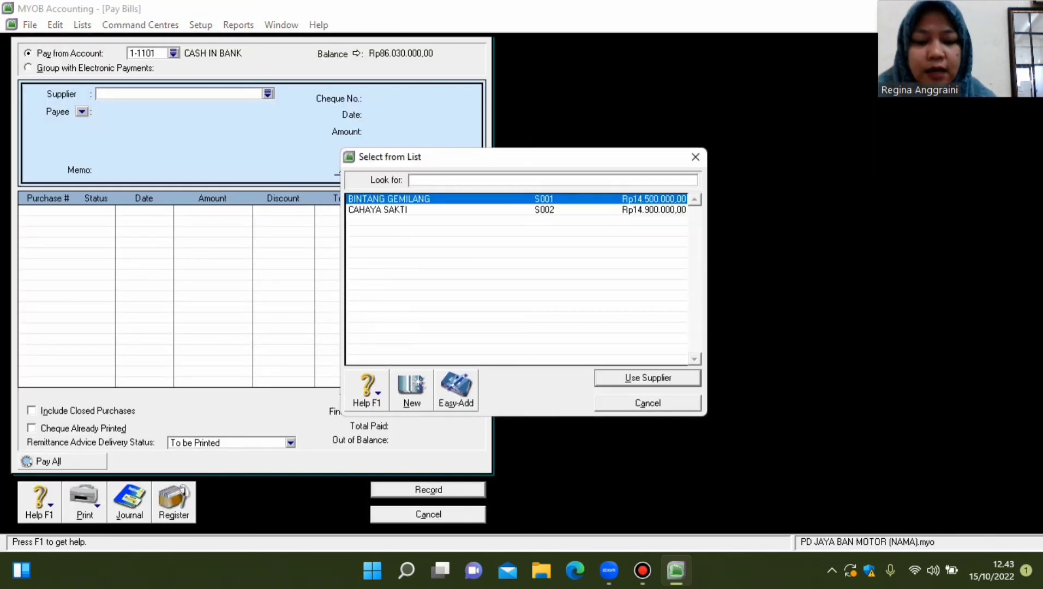
key(Return)
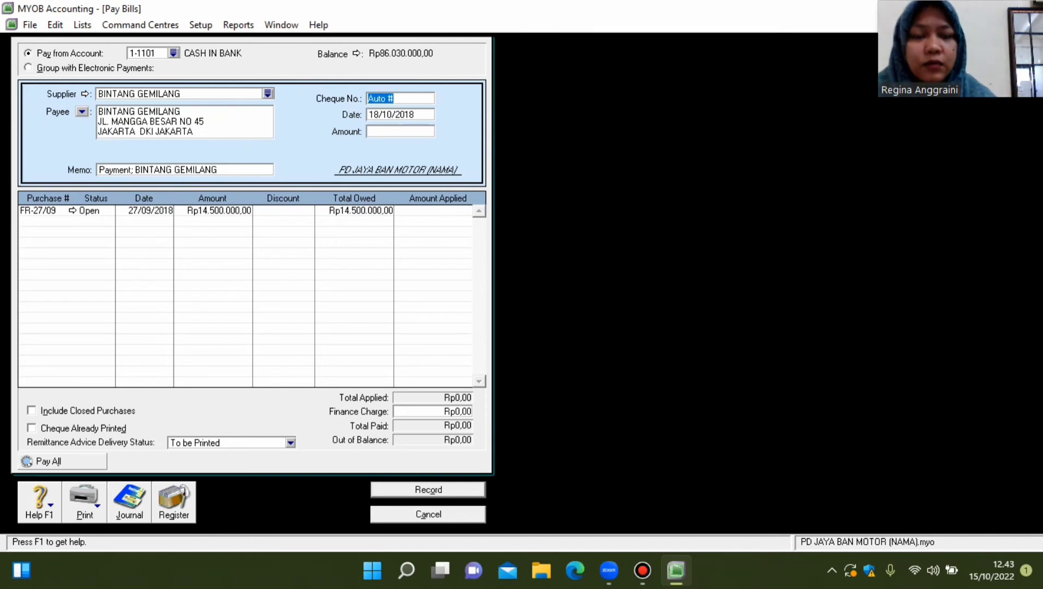
Set the bill payment's cheque number to BKK-05 and its date to 21/10/2018.
text(BKK-05)
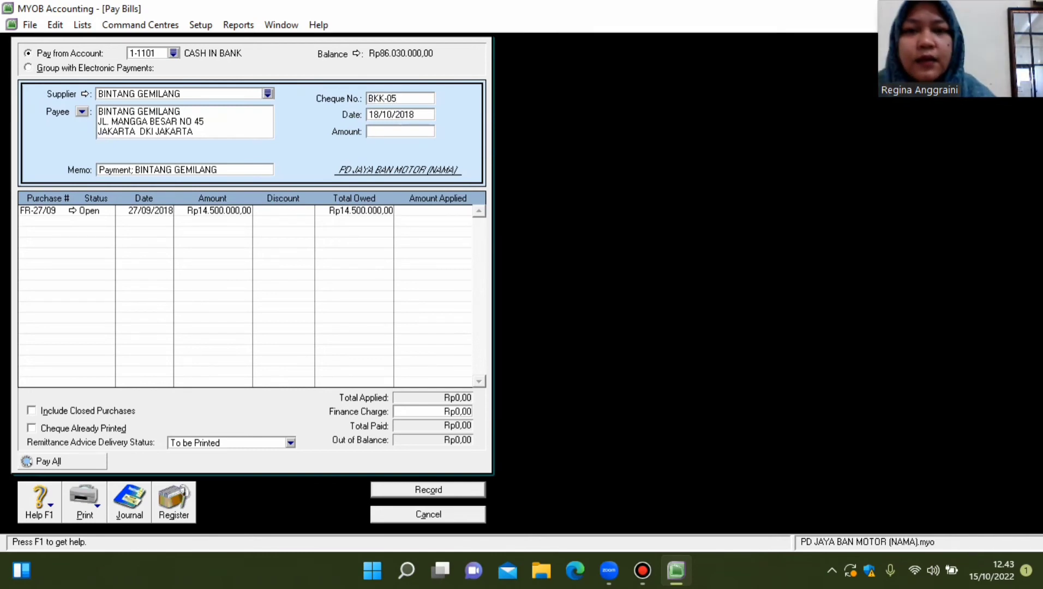
click(378, 114)
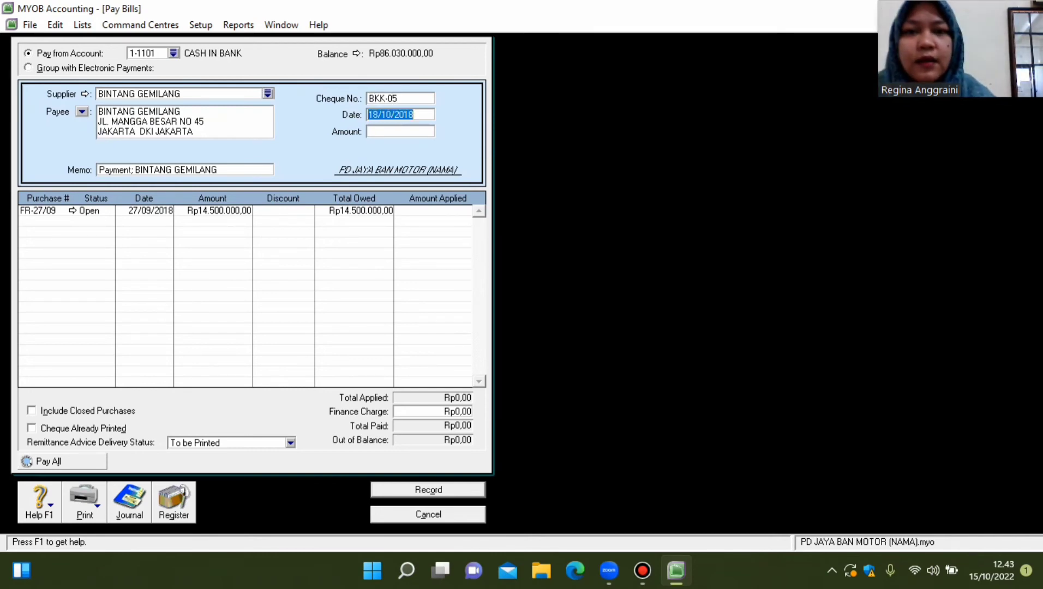
click(377, 114)
key(BackSpace)
text(2)
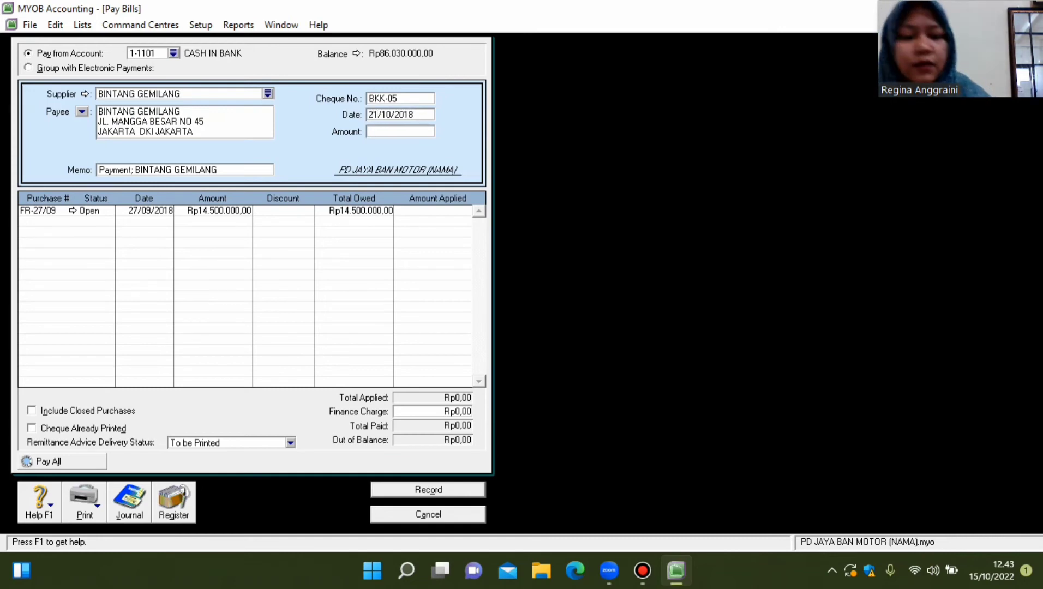
Enter 14500000 as the amount of the payment to BINTANG GEMILANG.
key(Tab)
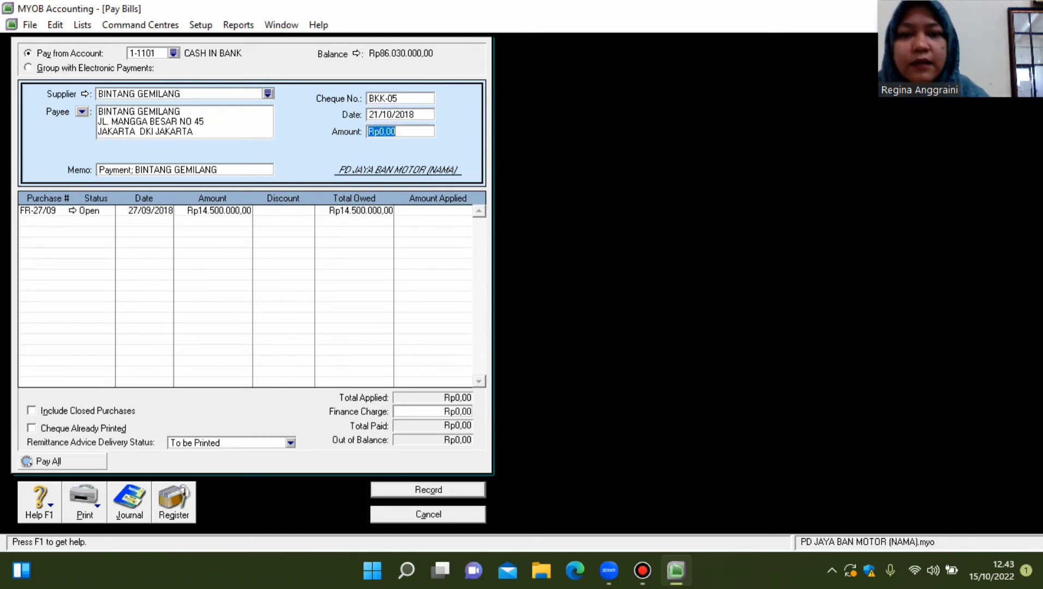
text(14500000)
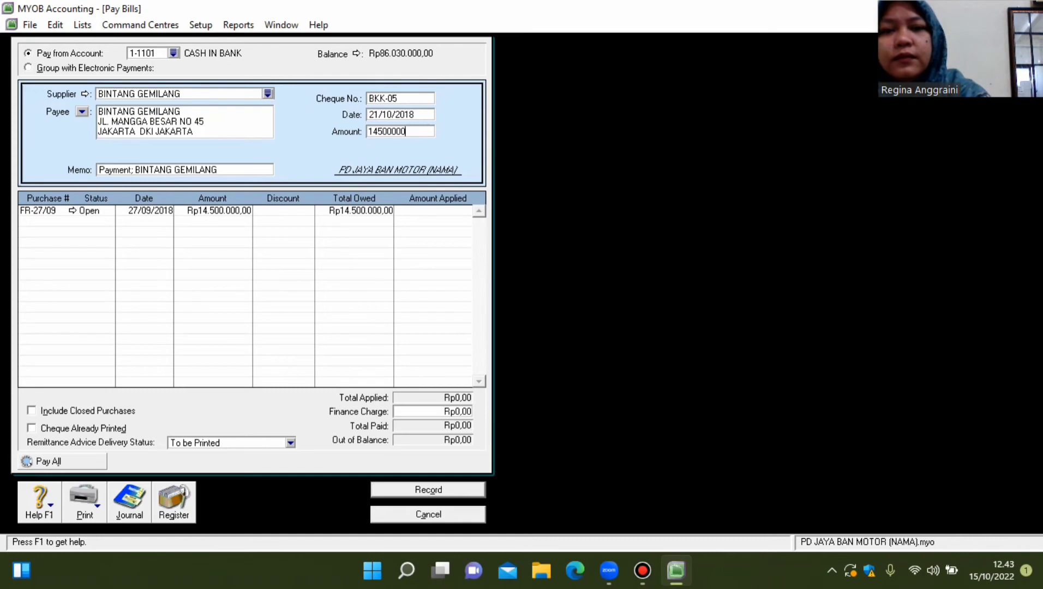
key(Tab)
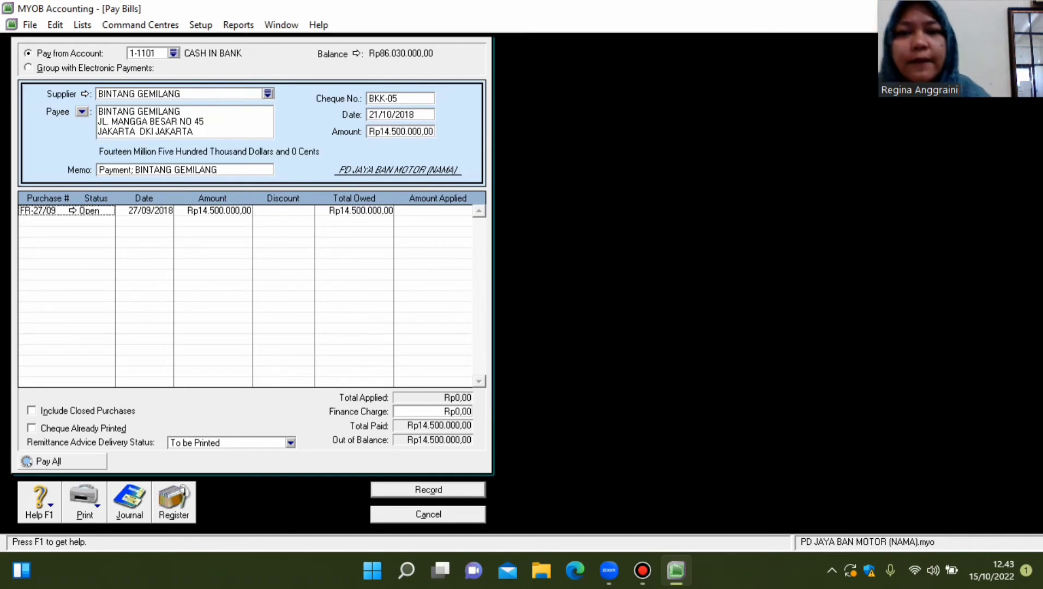
Apply the payment to BINTANG GEMILANG's purchase FR-27/09 and record it, closing the bill payment form.
click(439, 211)
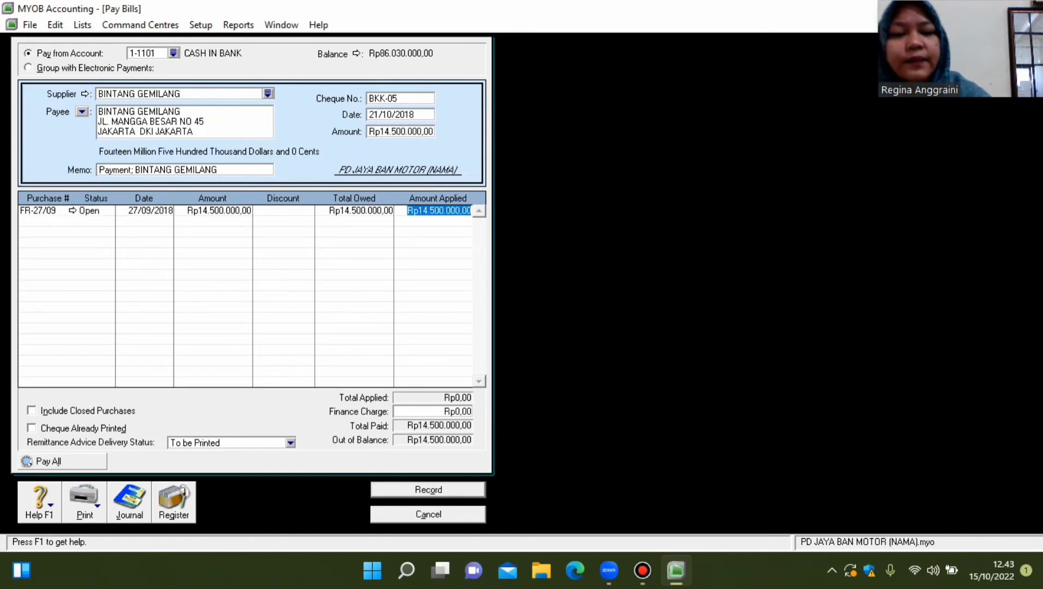
key(Tab)
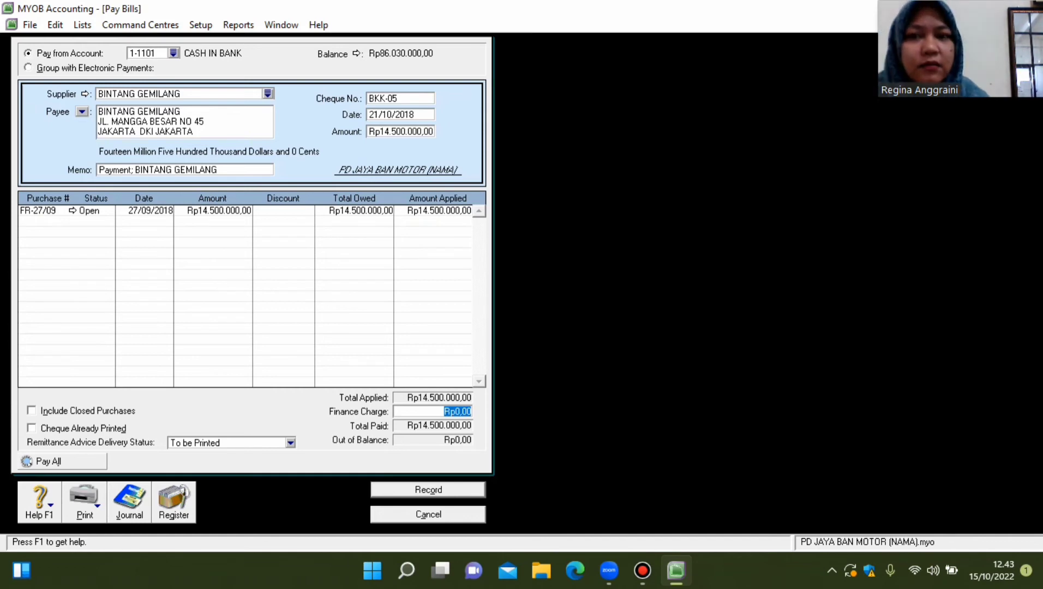
key(Return)
key(Escape)
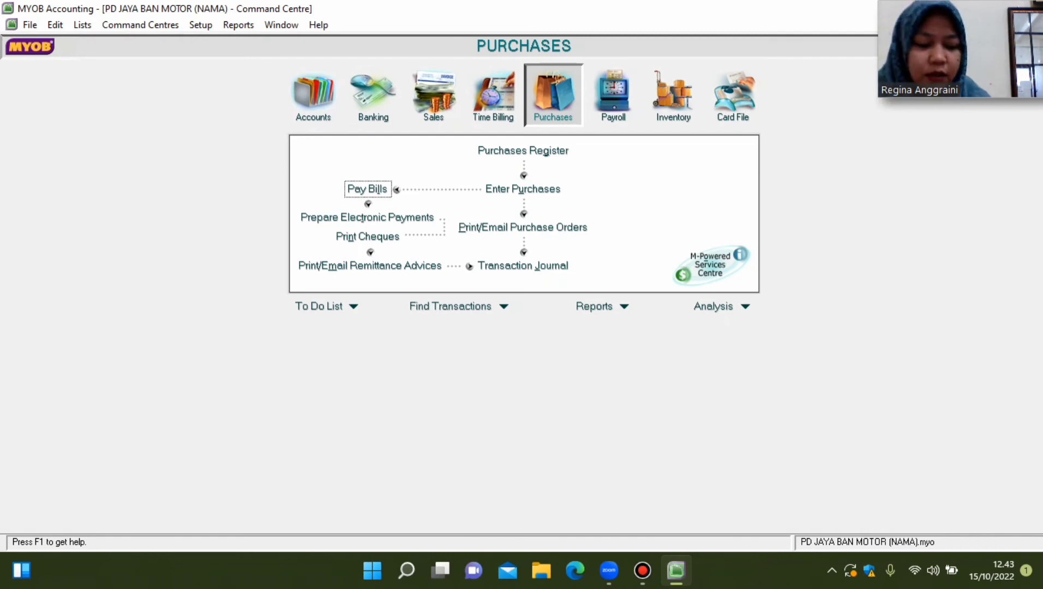
Start a received payment from the customer DUNIAWI BENGKEL MOTOR in the sales area.
key(ctrl+3)
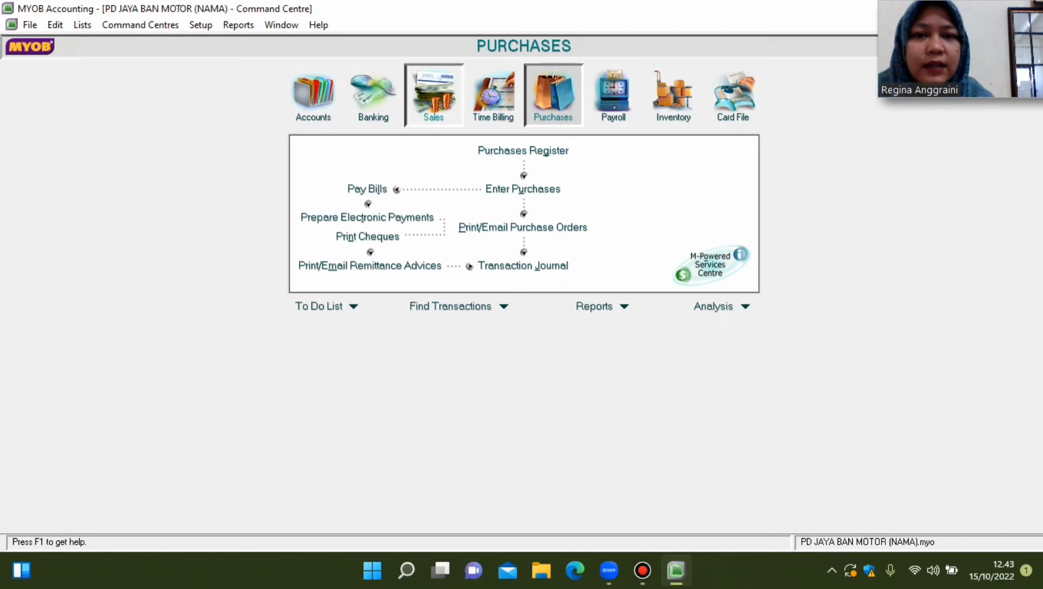
key(Tab)
key(Tab)
key(Return)
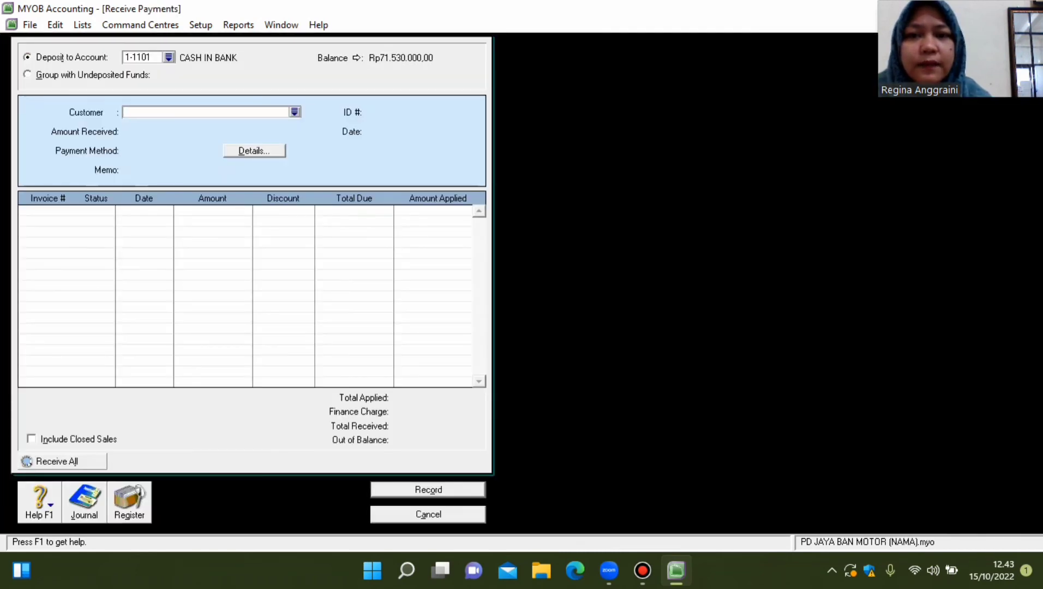
click(294, 112)
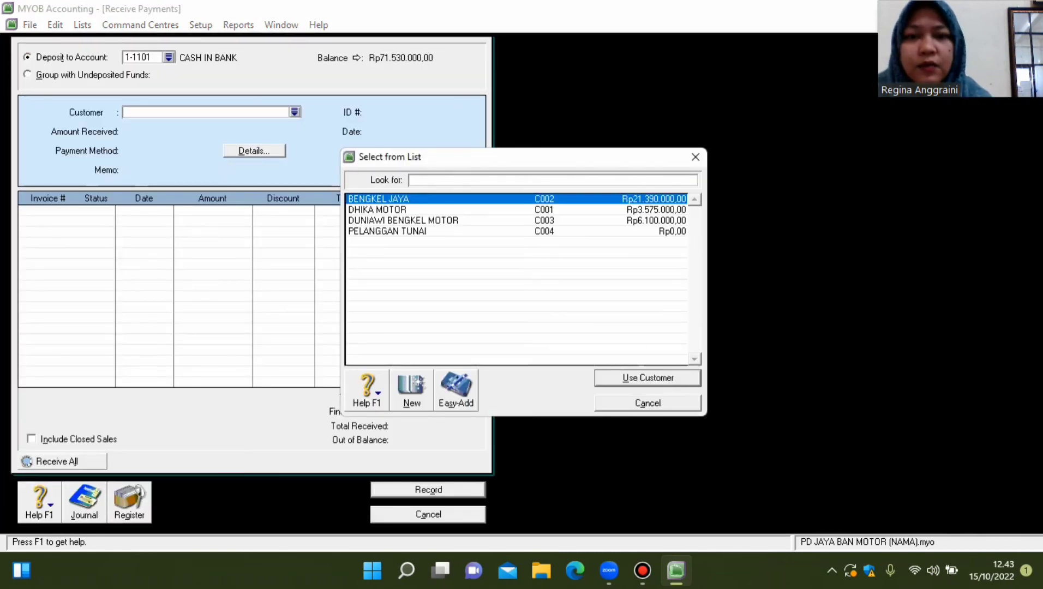
double_click(403, 220)
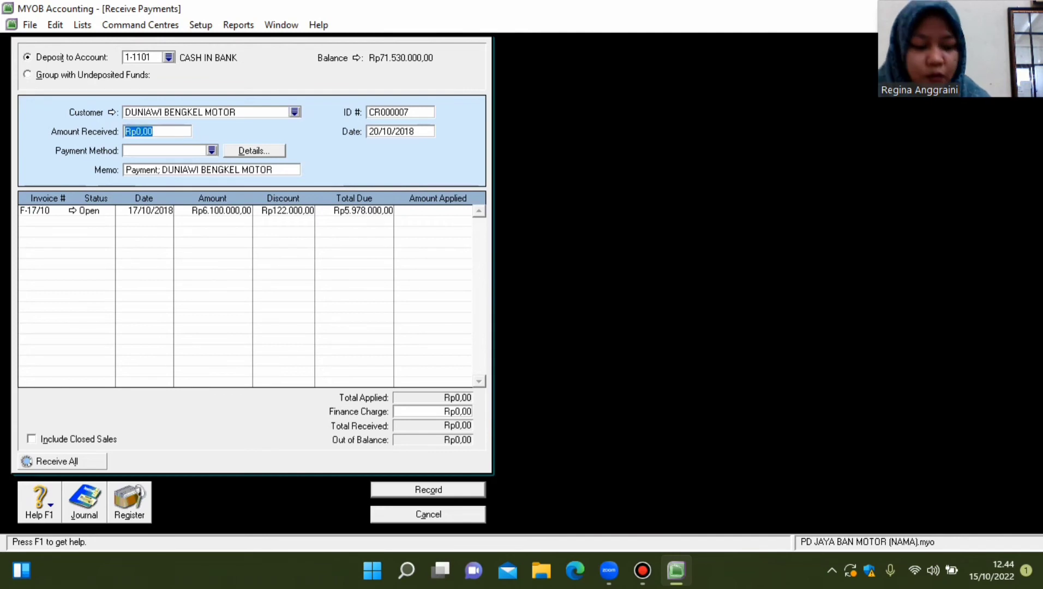
Enter 5978000 as the amount received from DUNIAWI BENGKEL MOTOR and choose Cheque as the payment method.
text(5)
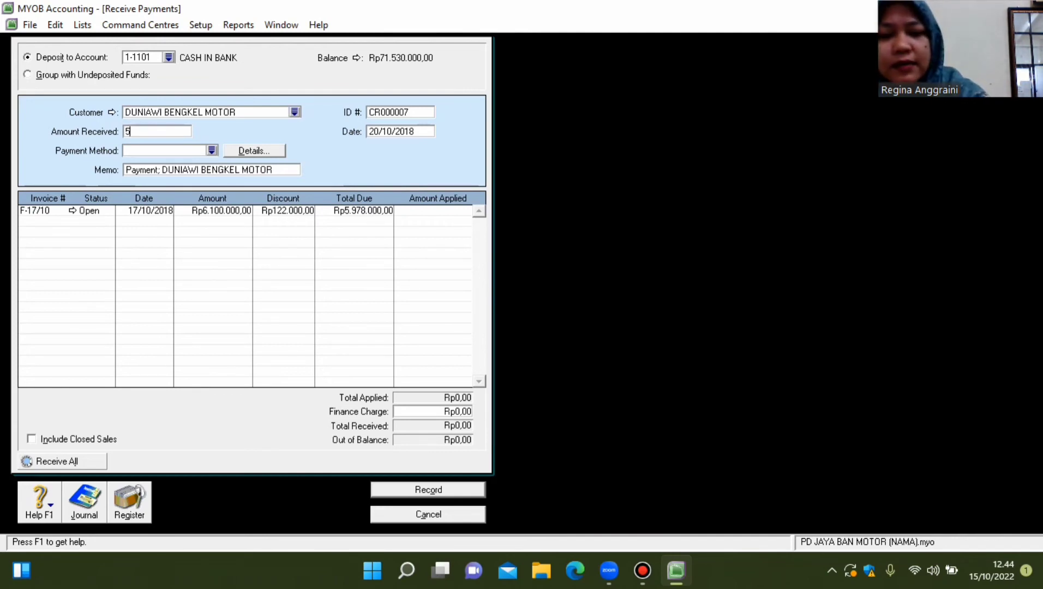
text(978000)
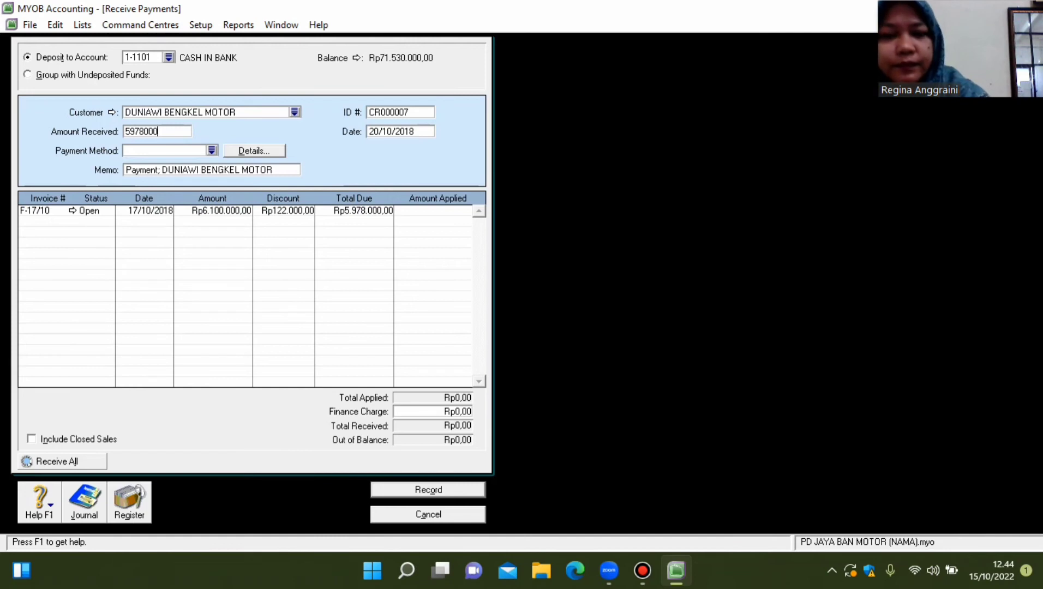
key(Tab)
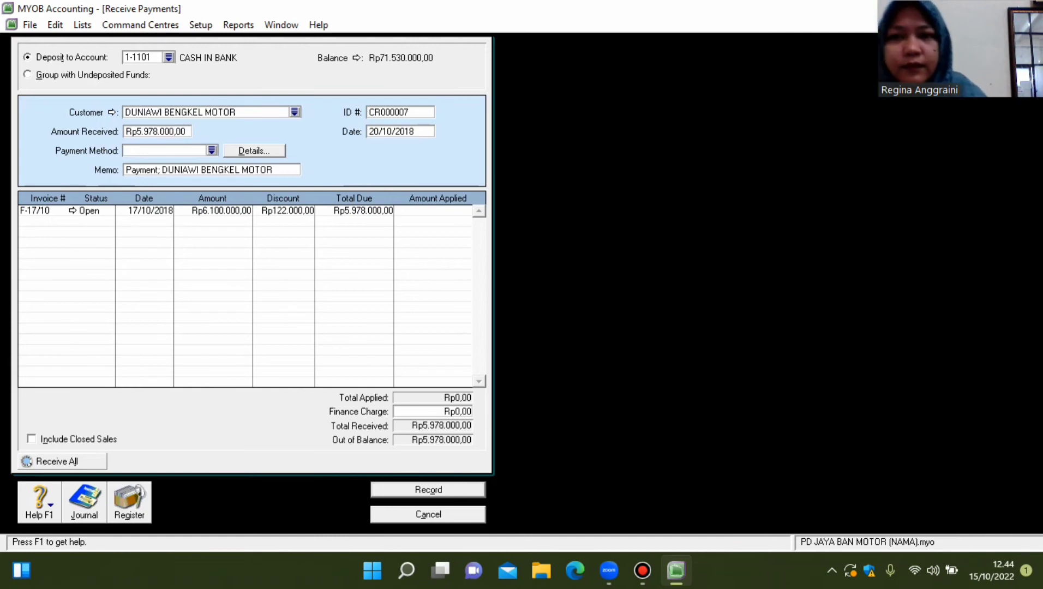
click(212, 150)
click(402, 242)
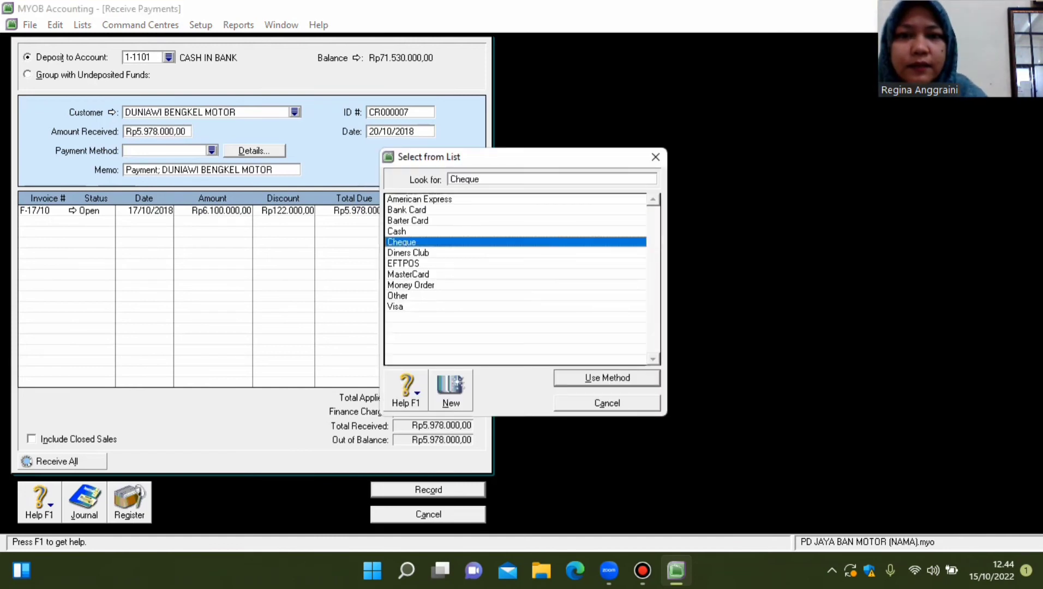
key(Return)
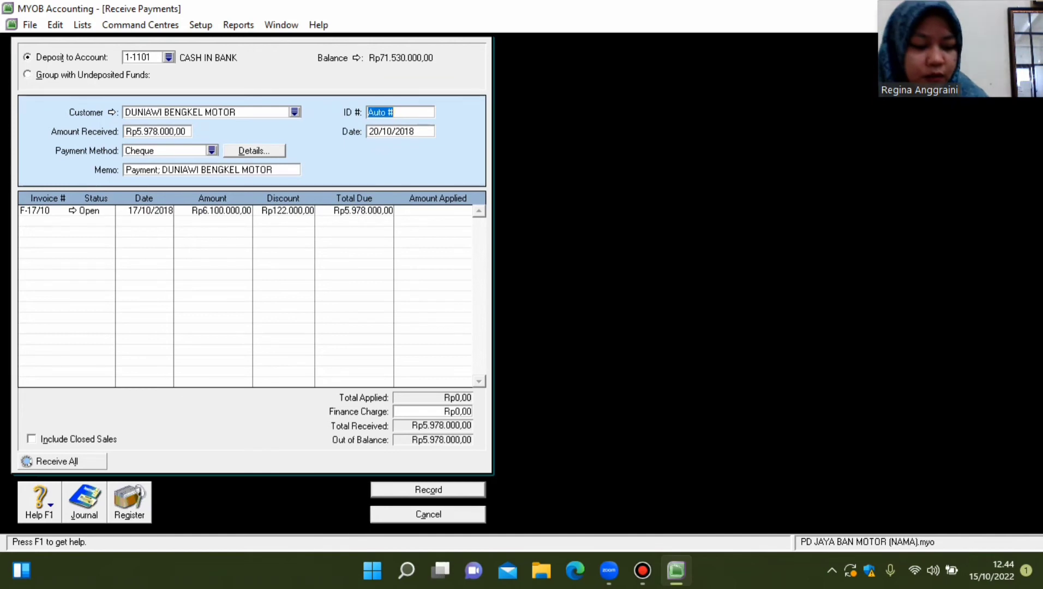
Set the received payment's ID to BKM-06 and its date to 22/10/2018.
text(BKM-06)
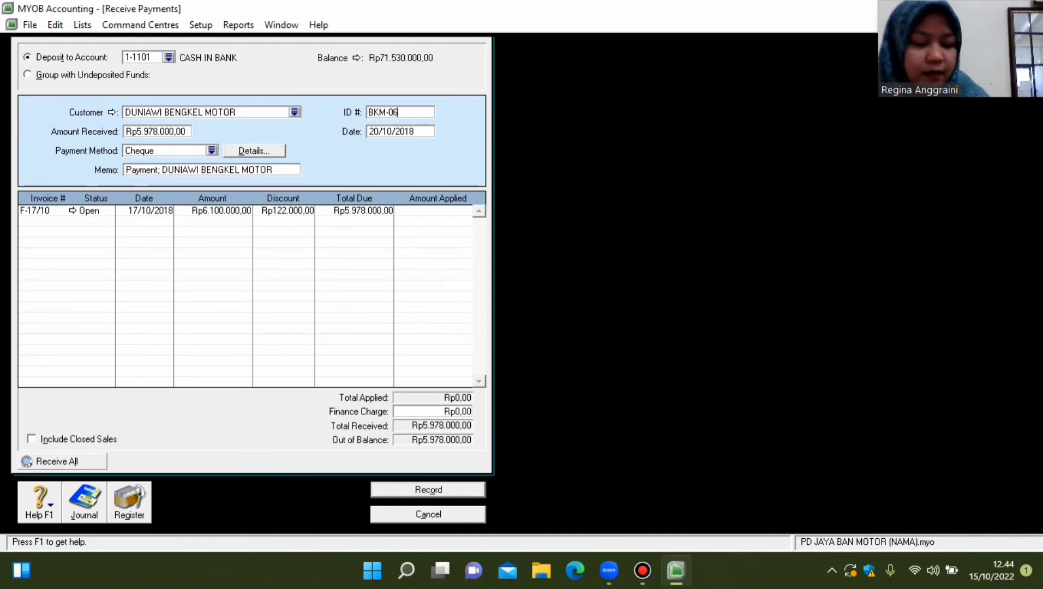
key(Tab)
text(22)
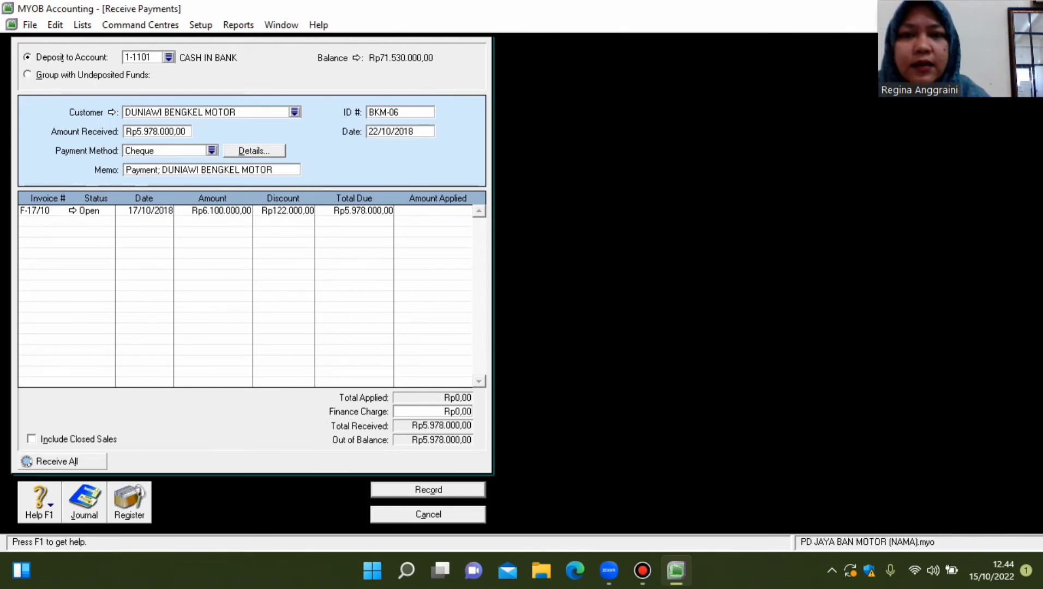
Apply the received amount to invoice F-17/10 and record the payment, closing the receipt form.
key(Tab)
key(Tab)
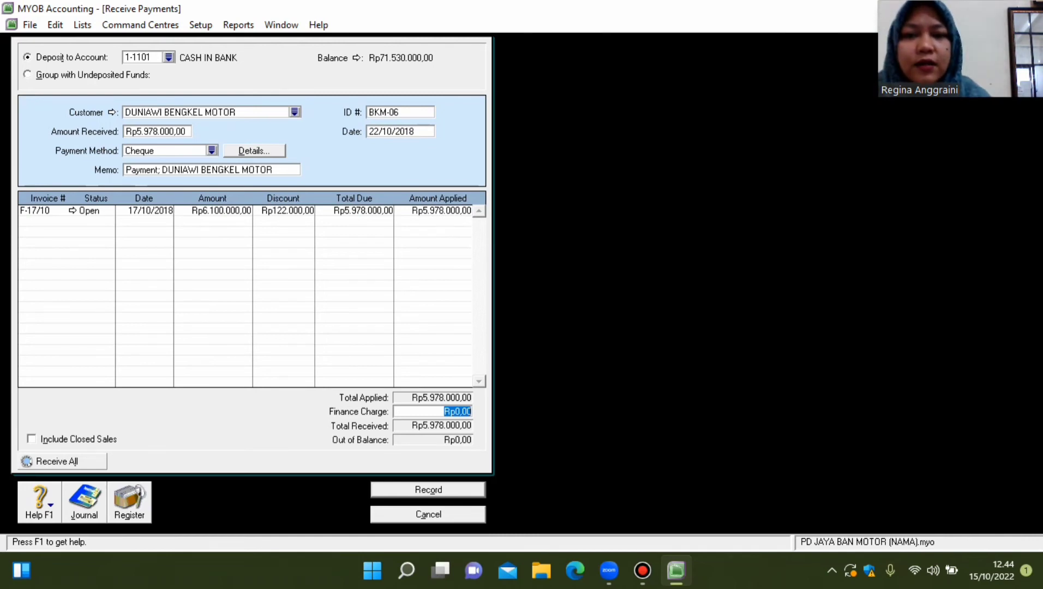
key(Return)
key(Return)
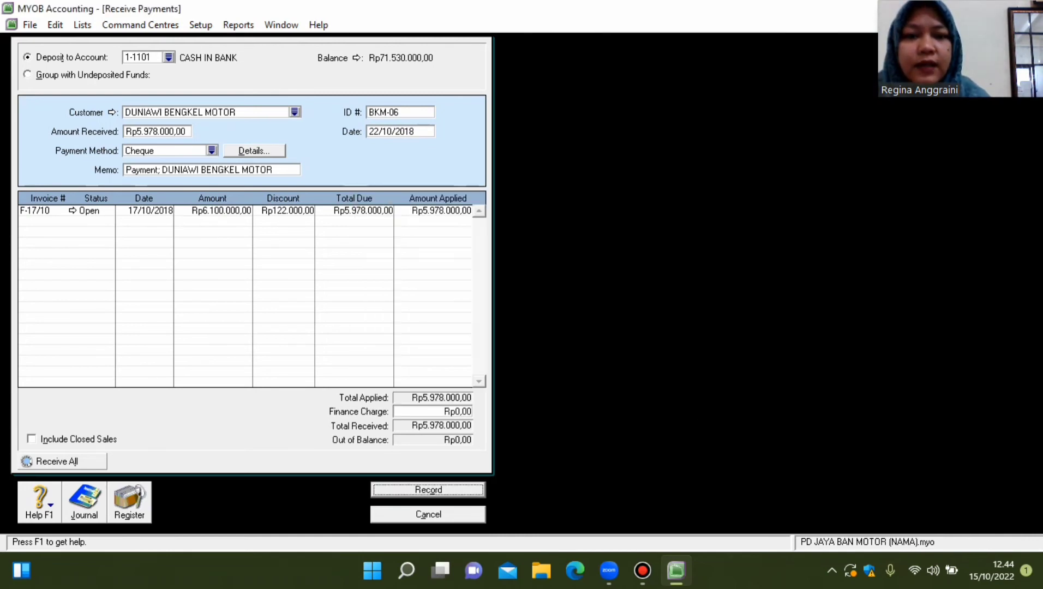
key(Escape)
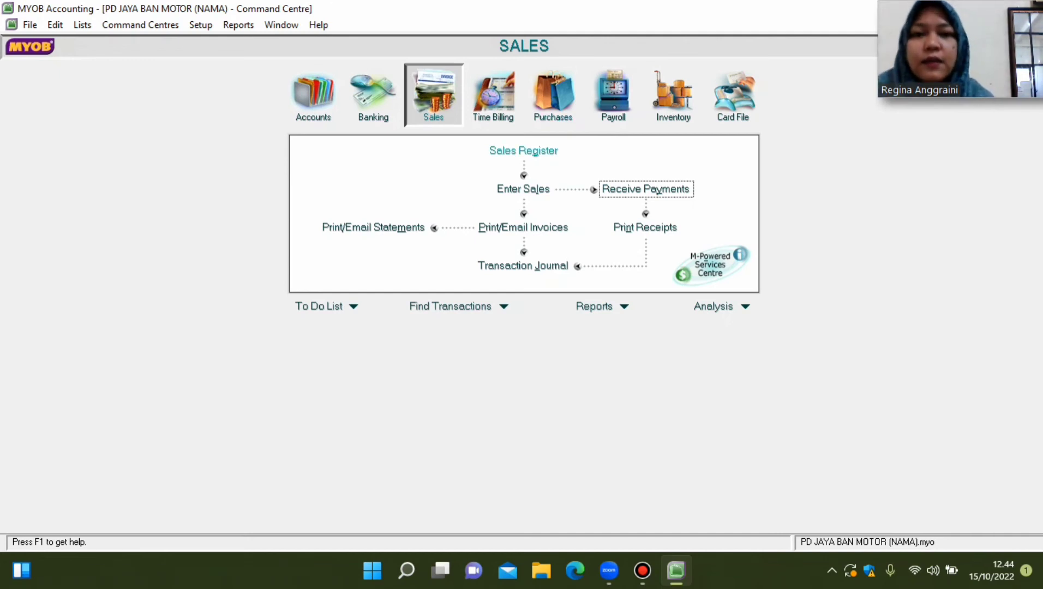
Start a bill payment to the supplier CAHAYA SAKTI from the purchases area.
click(552, 93)
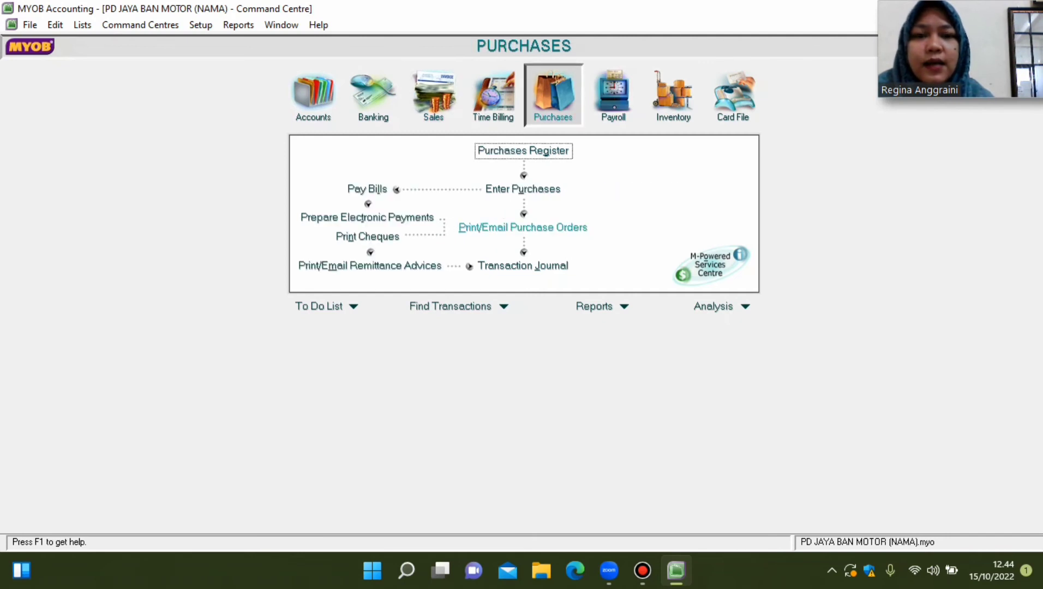
click(367, 189)
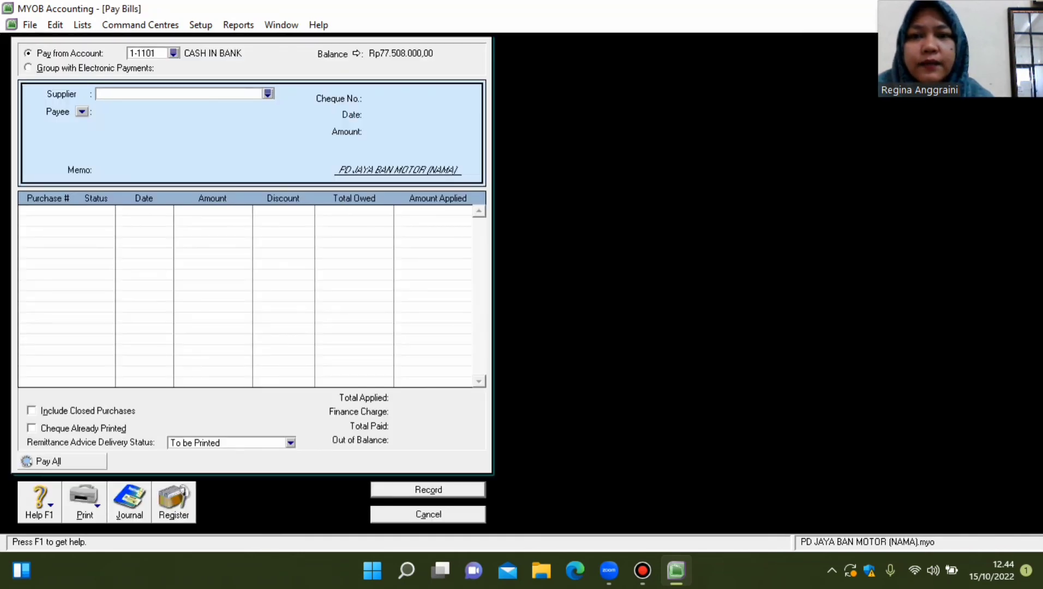
key(Tab)
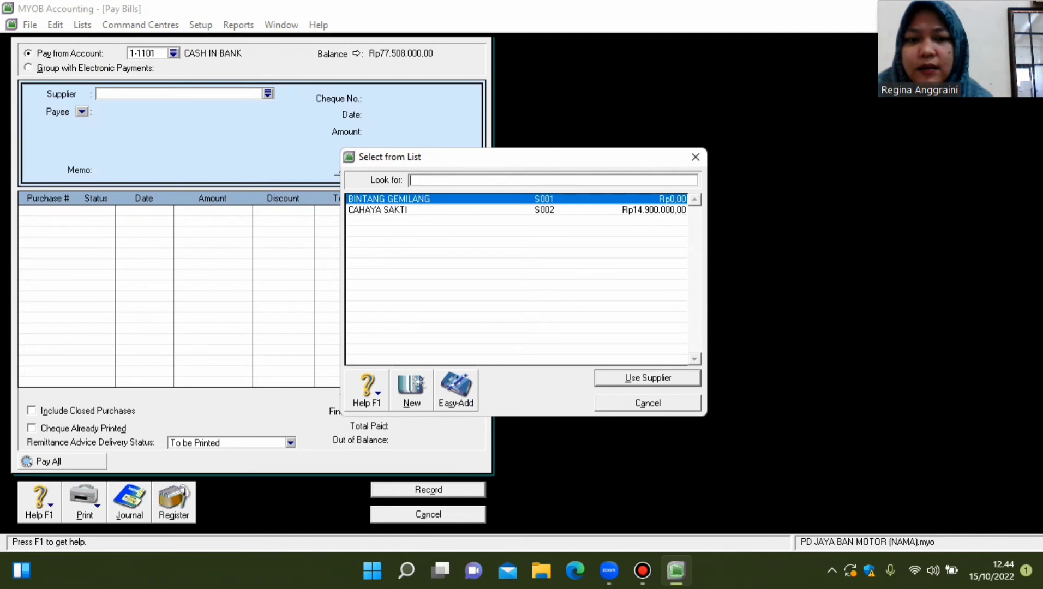
text(CAHAYA SAKTI)
key(Return)
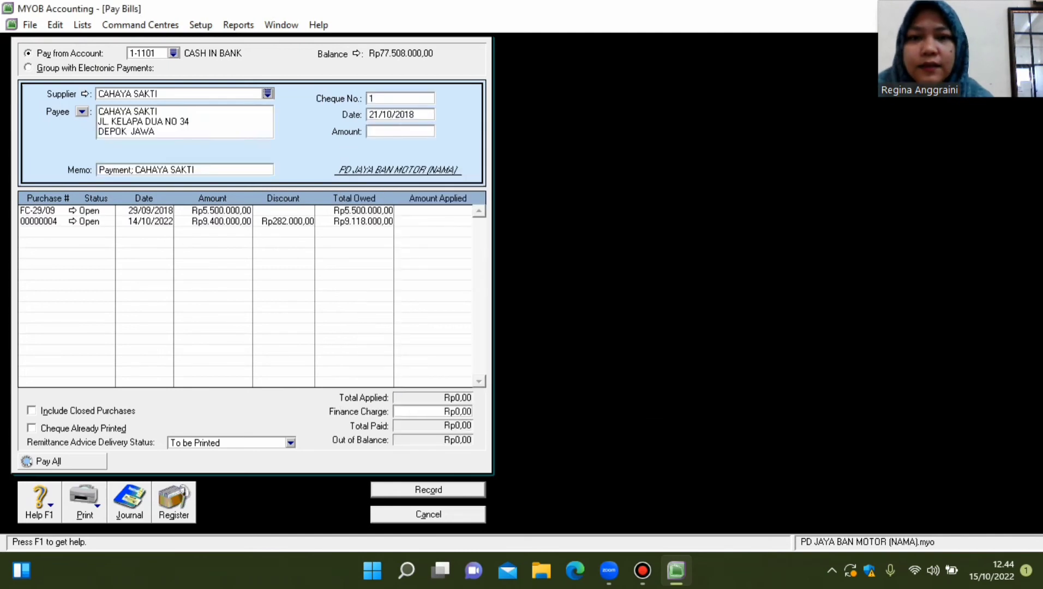
Set the CAHAYA SAKTI payment's cheque number to BKK-06 and its date to 23/10/2018.
text(bk)
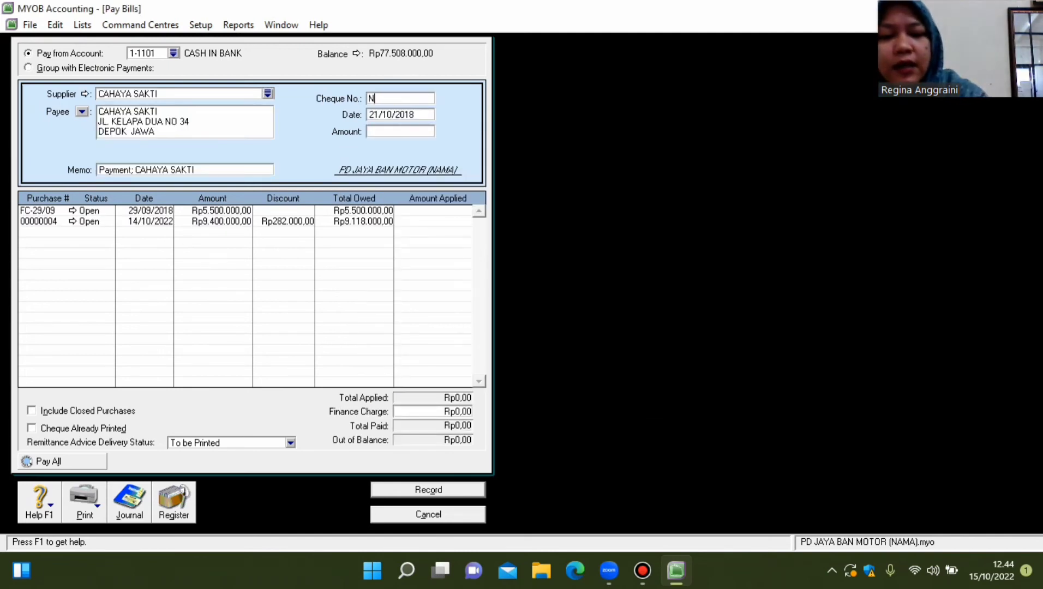
key(BackSpace)
key(BackSpace)
text(BKK-07)
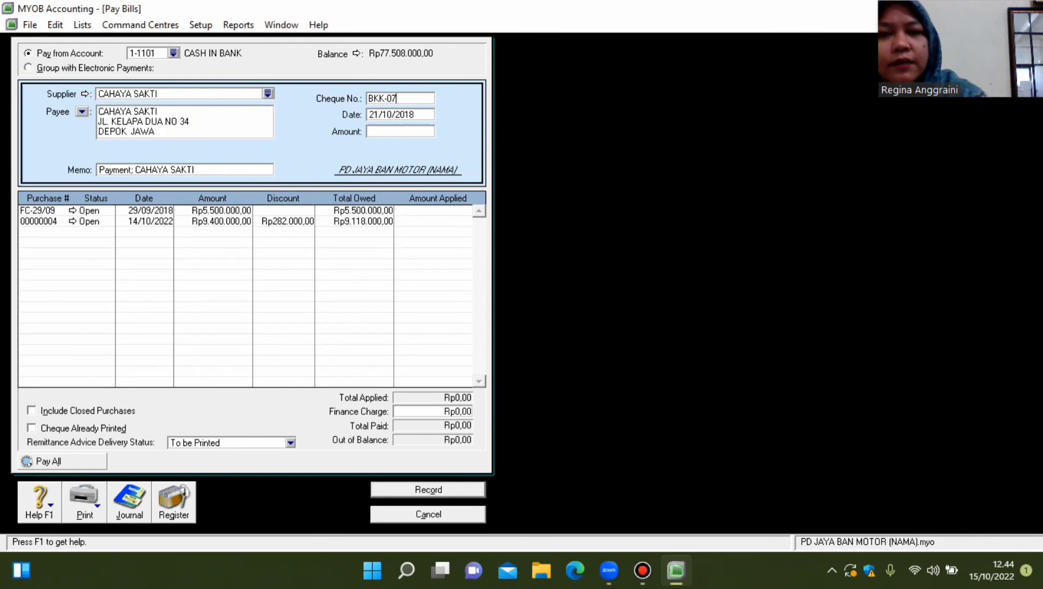
key(BackSpace)
text(6)
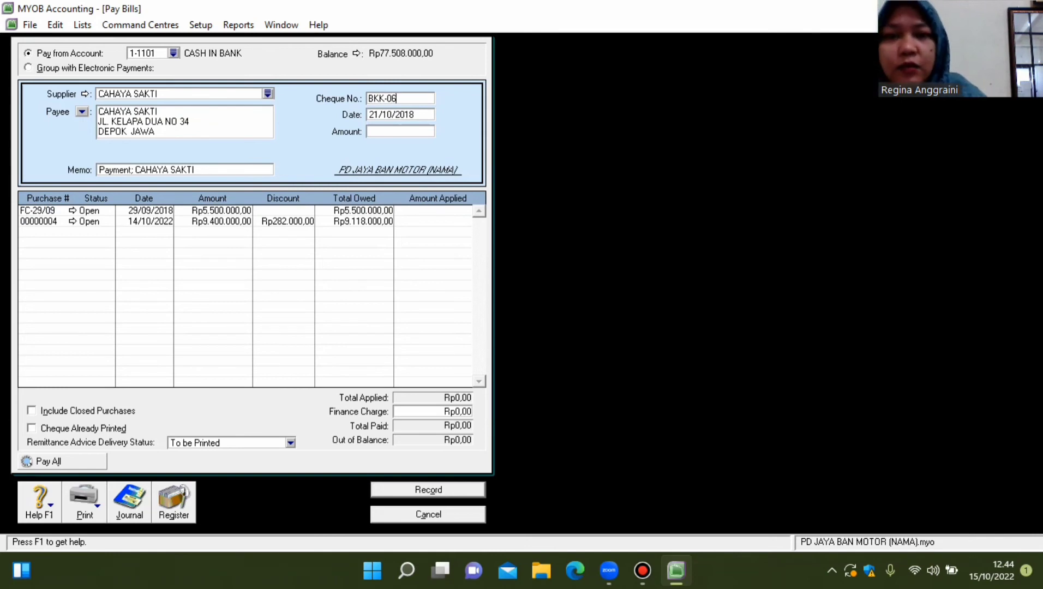
key(Tab)
click(368, 114)
key(BackSpace)
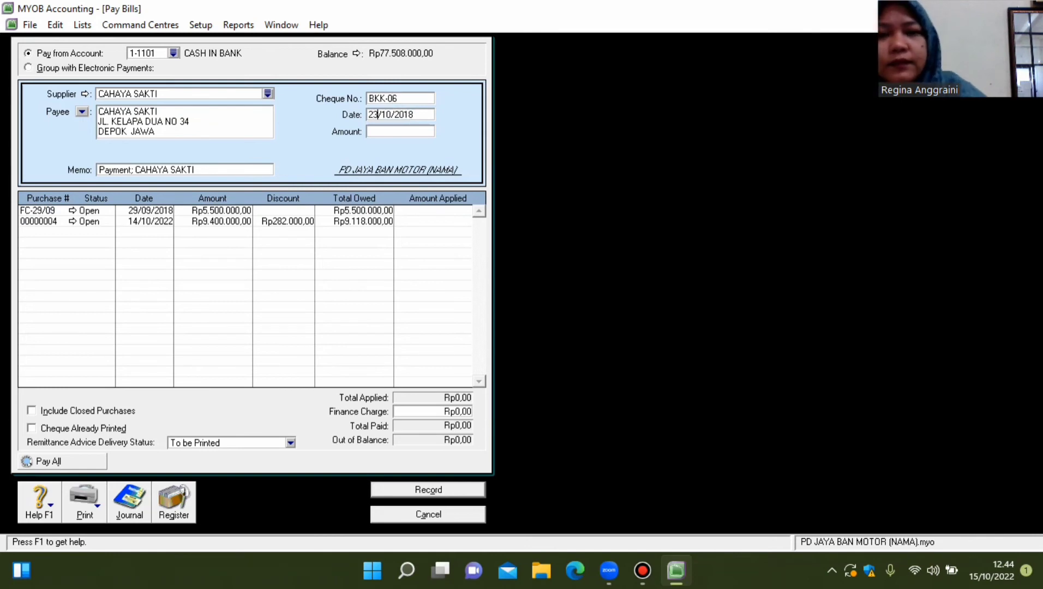
text(3)
key(Tab)
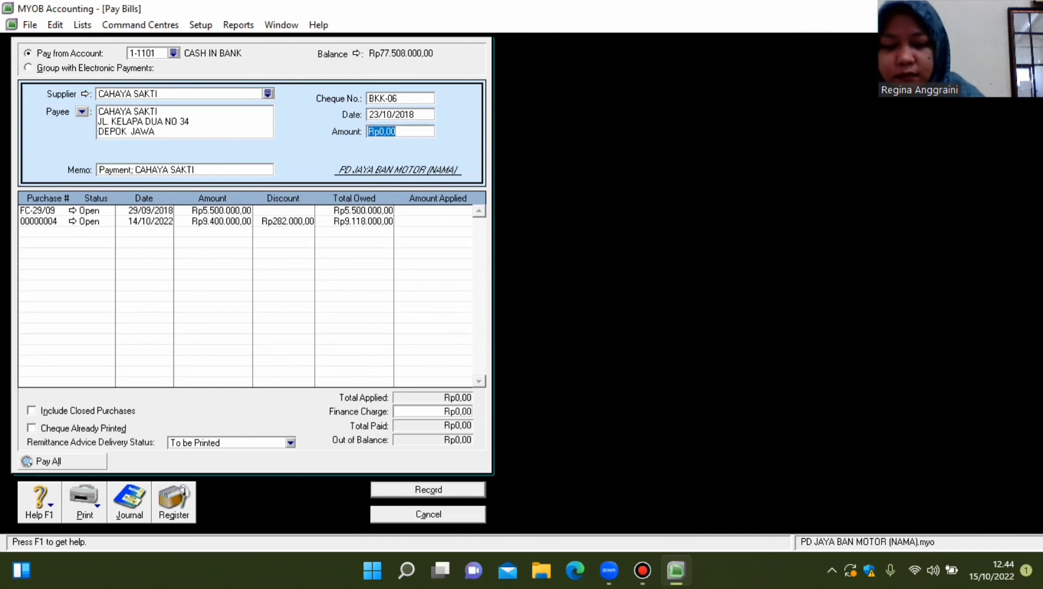
Pay 5500000 towards CAHAYA SAKTI's purchase FC-29/09 and record the bill payment, closing the form.
text(5500000)
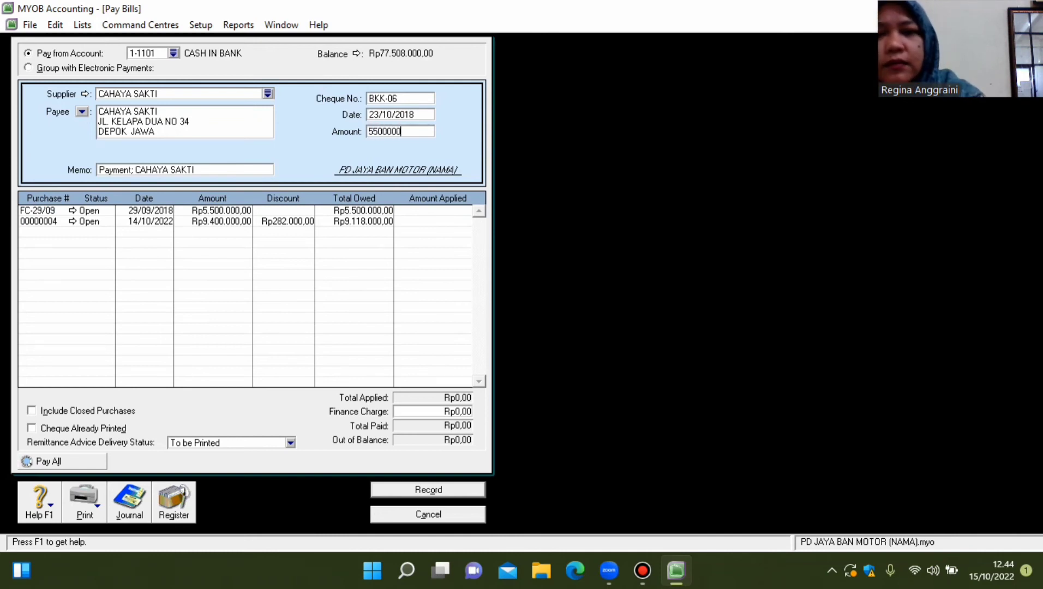
key(Tab)
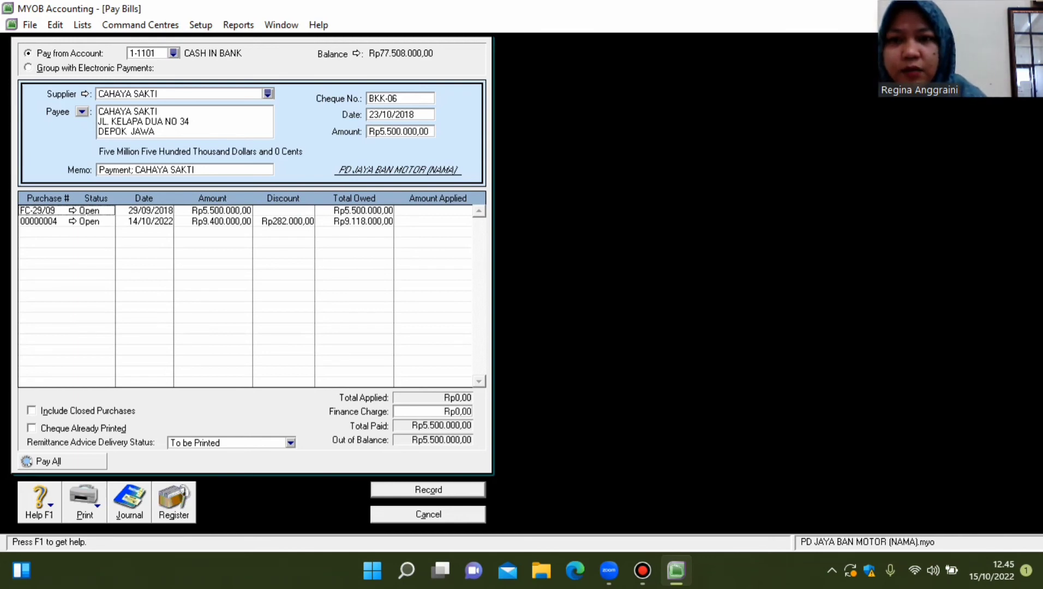
key(Tab)
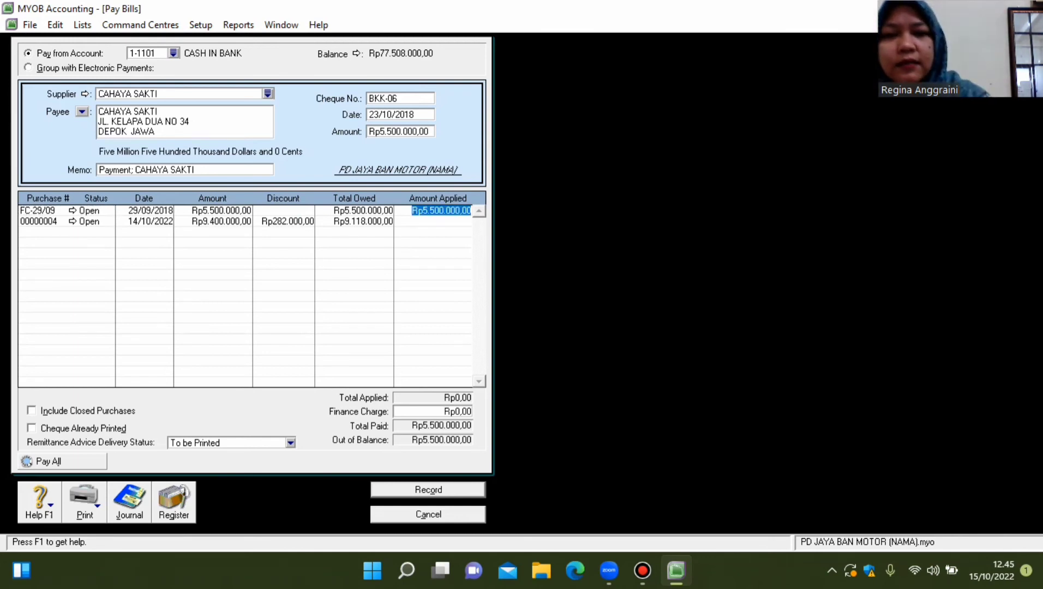
key(Tab)
key(Return)
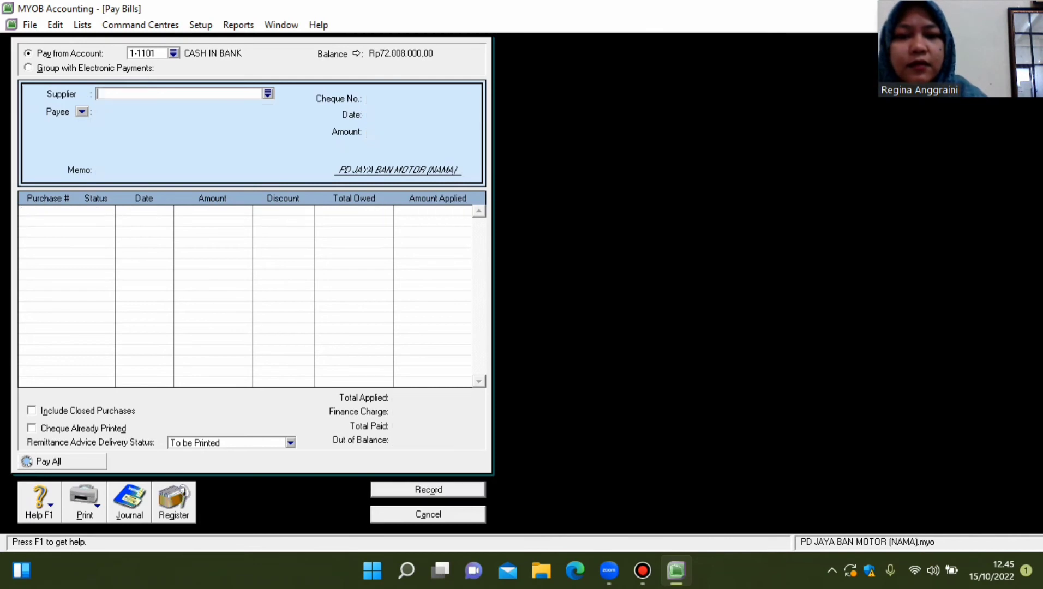
key(Escape)
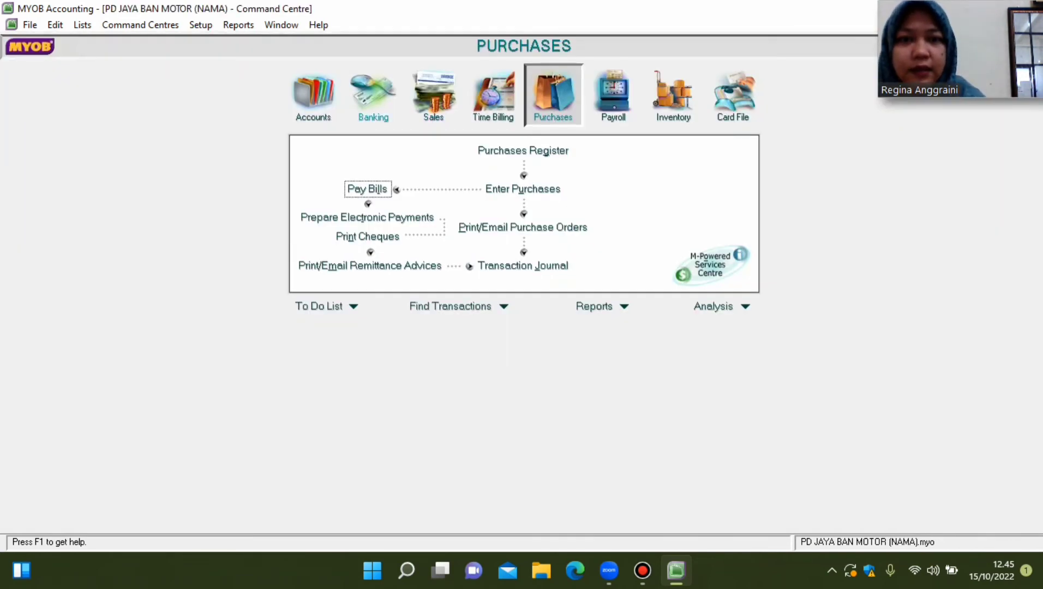
Start a received payment from the customer BENGKEL JAYA in the sales area.
click(433, 95)
click(636, 190)
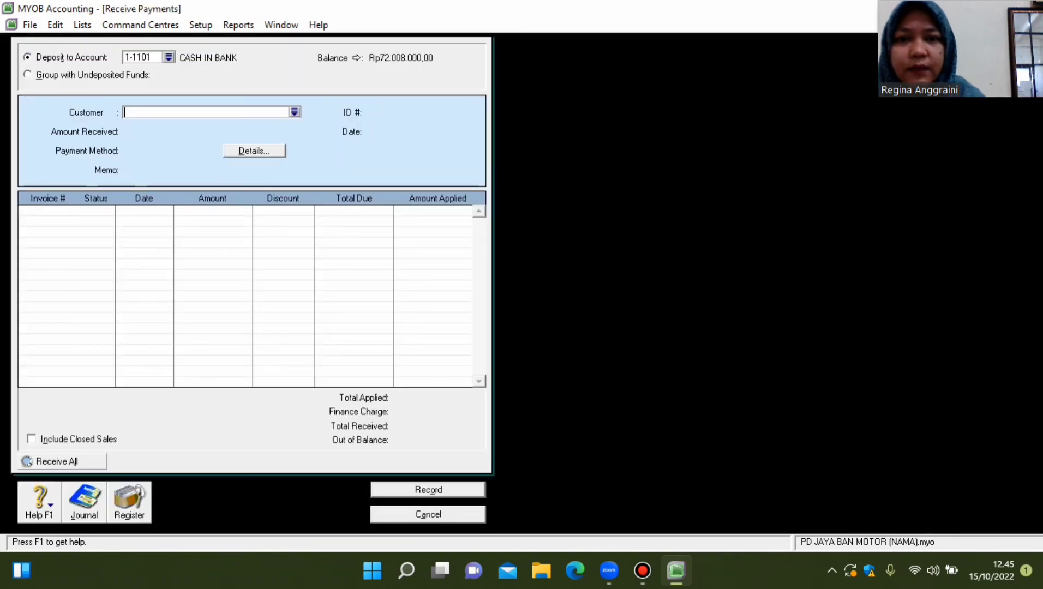
key(Tab)
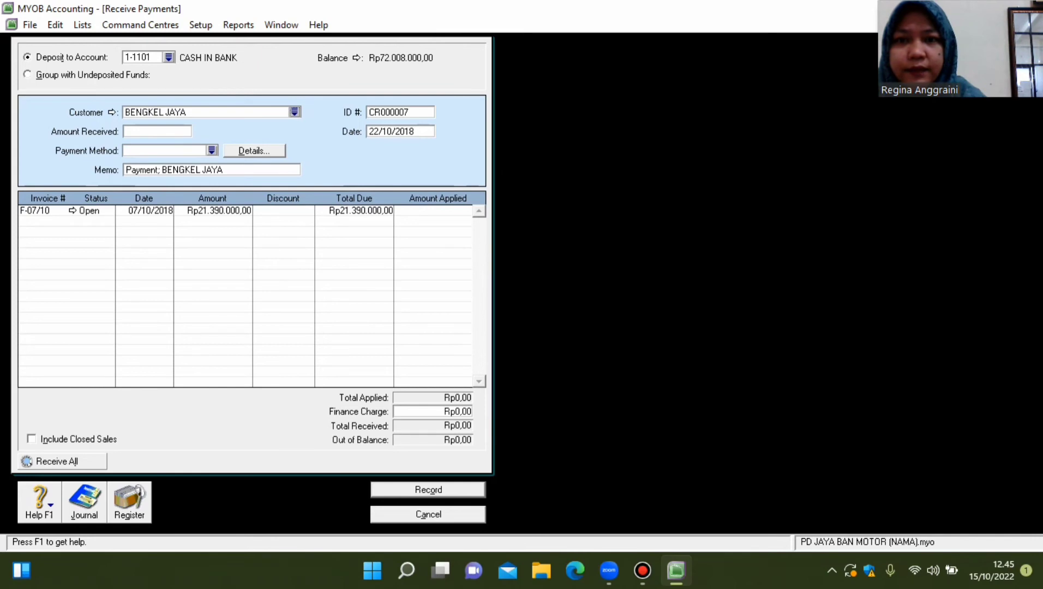
Enter 11390000 as the amount received from BENGKEL JAYA and set the payment method to Cheque.
key(Tab)
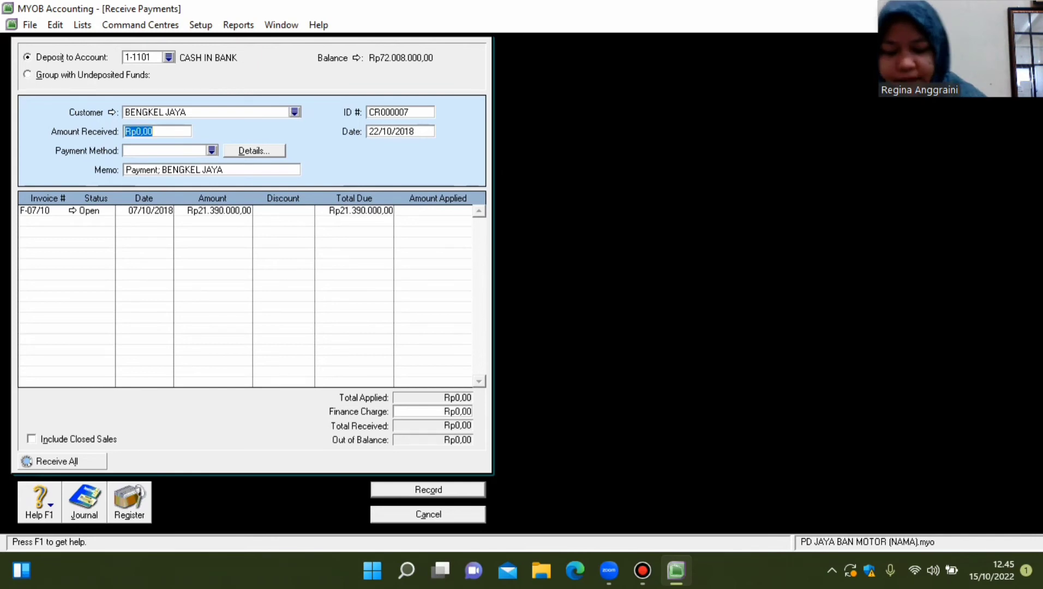
text(113)
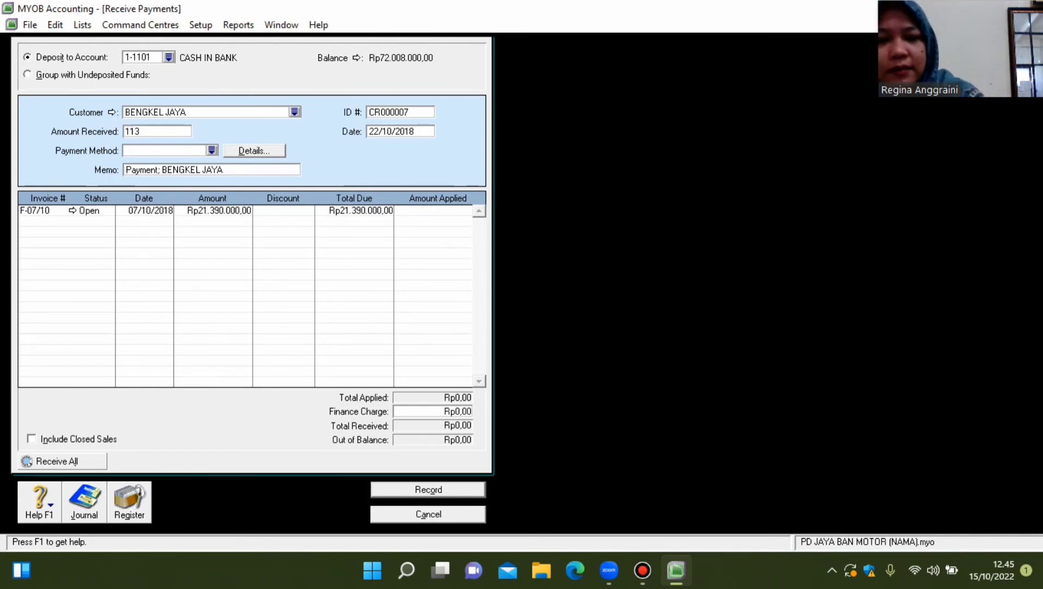
text(90000)
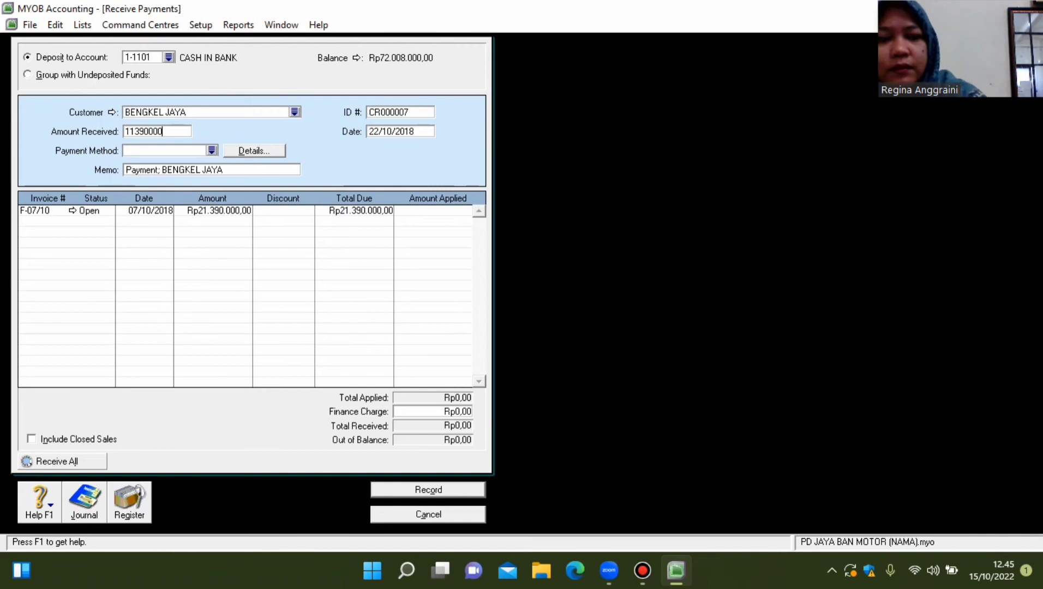
key(Tab)
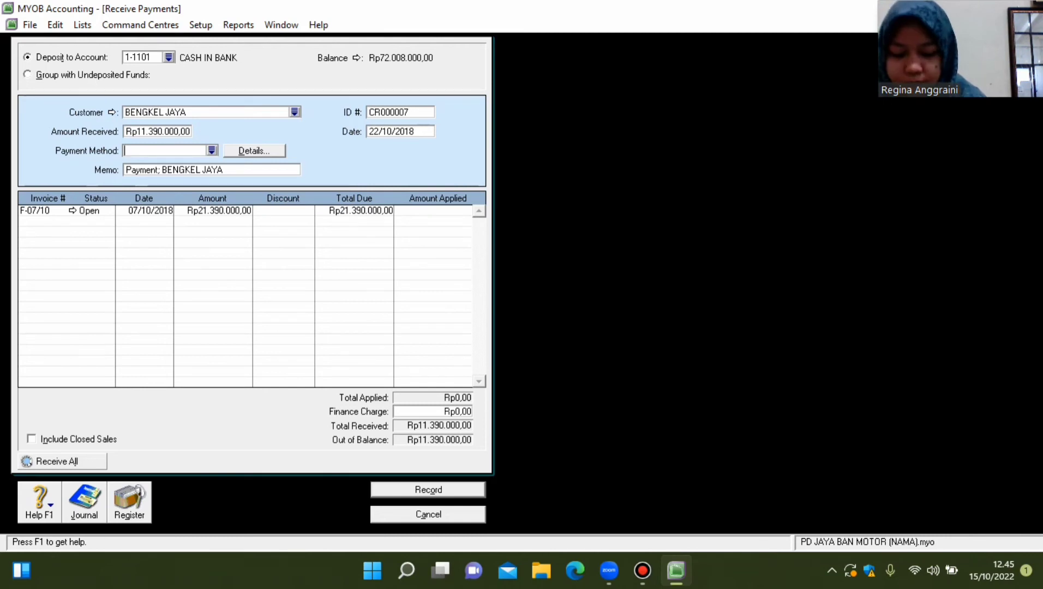
key(Tab)
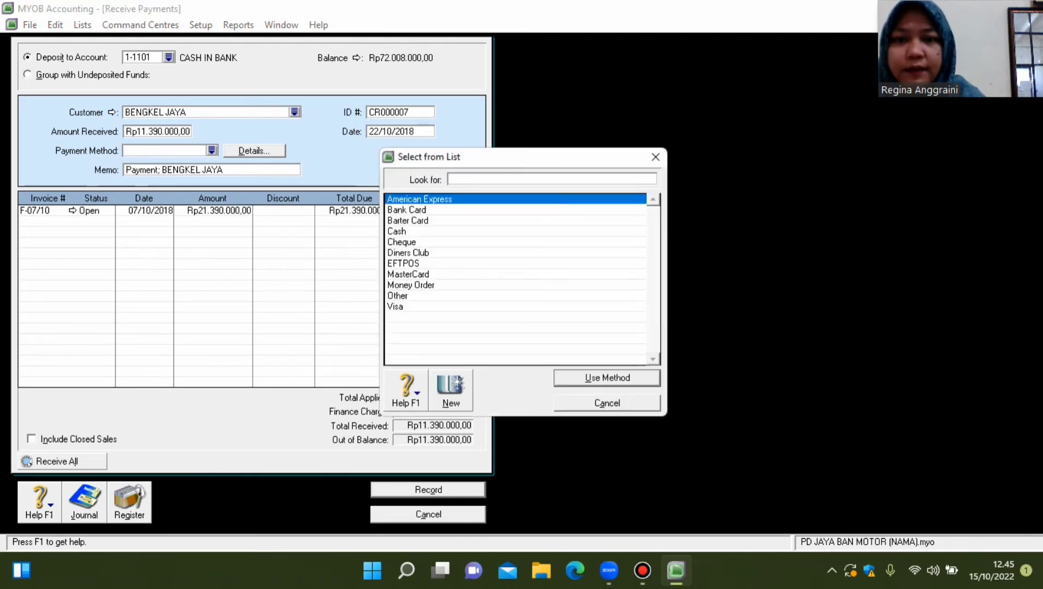
text(Cheque)
key(Return)
Set the BENGKEL JAYA receipt's ID number to BKM-07 and its date to 24/10/2018.
click(399, 111)
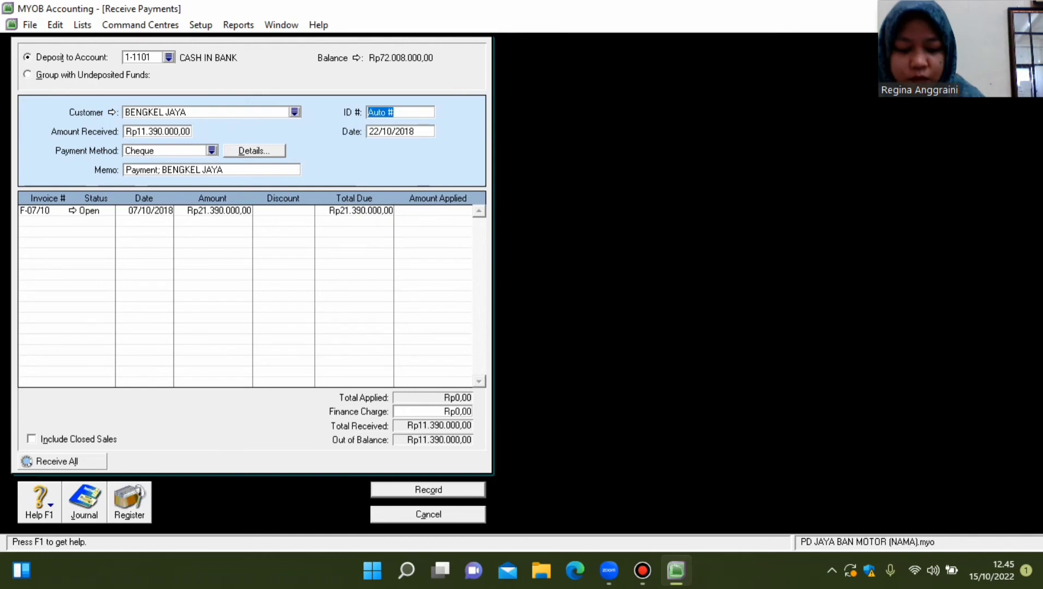
text(BKM-07)
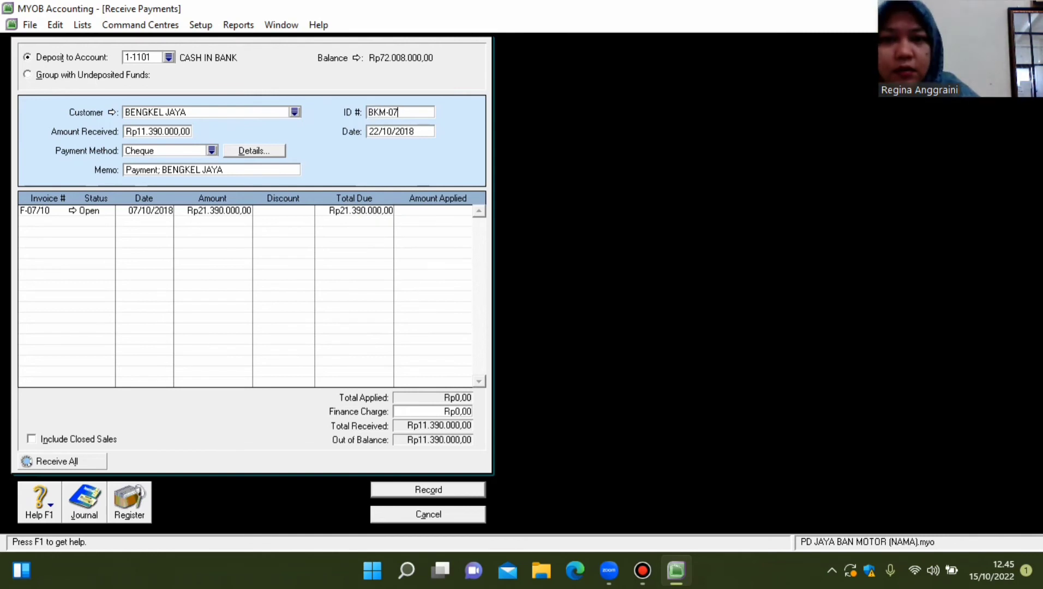
key(Tab)
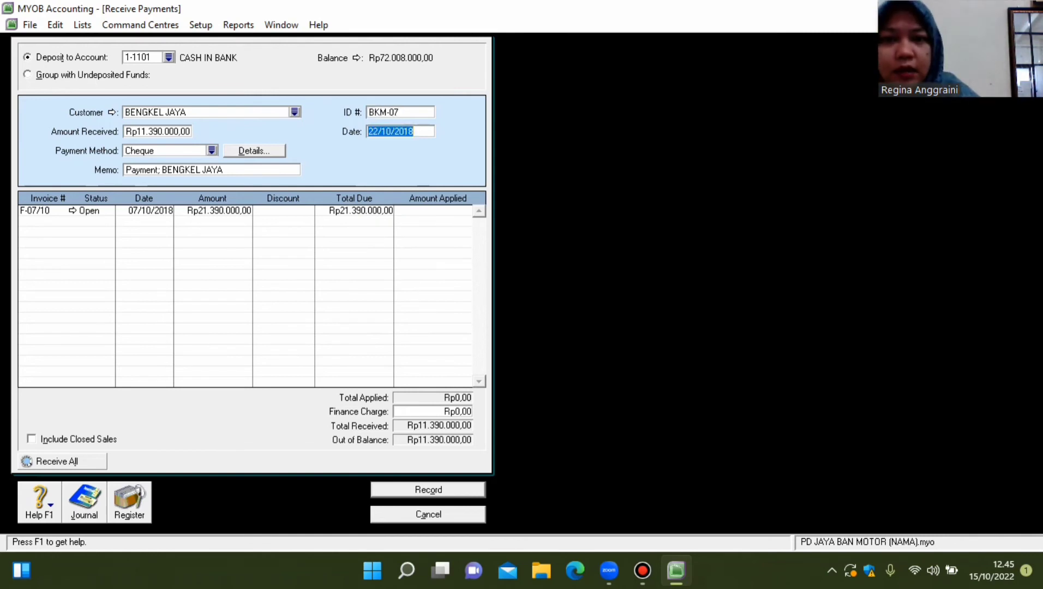
click(378, 131)
key(BackSpace)
text(4)
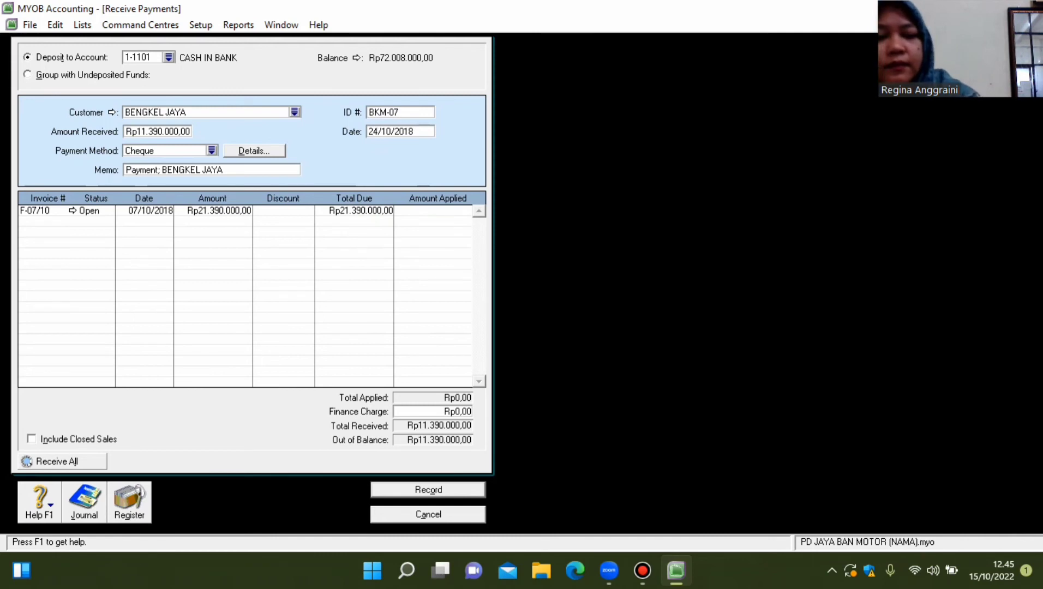
Apply the 11390000 to BENGKEL JAYA's invoice F-07/10 and record the receipt, closing the form.
key(Tab)
key(Tab)
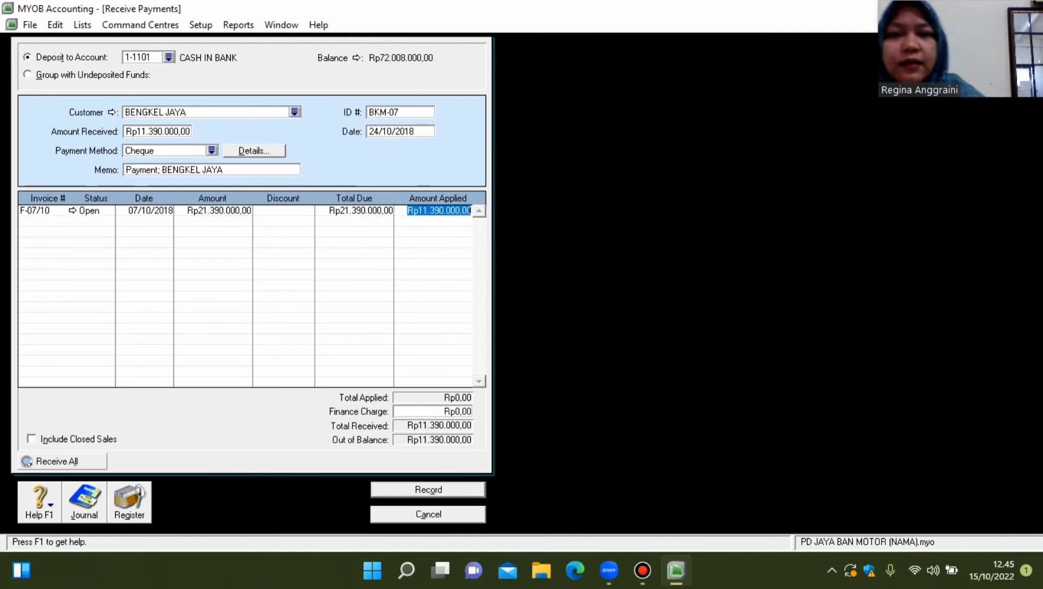
key(Tab)
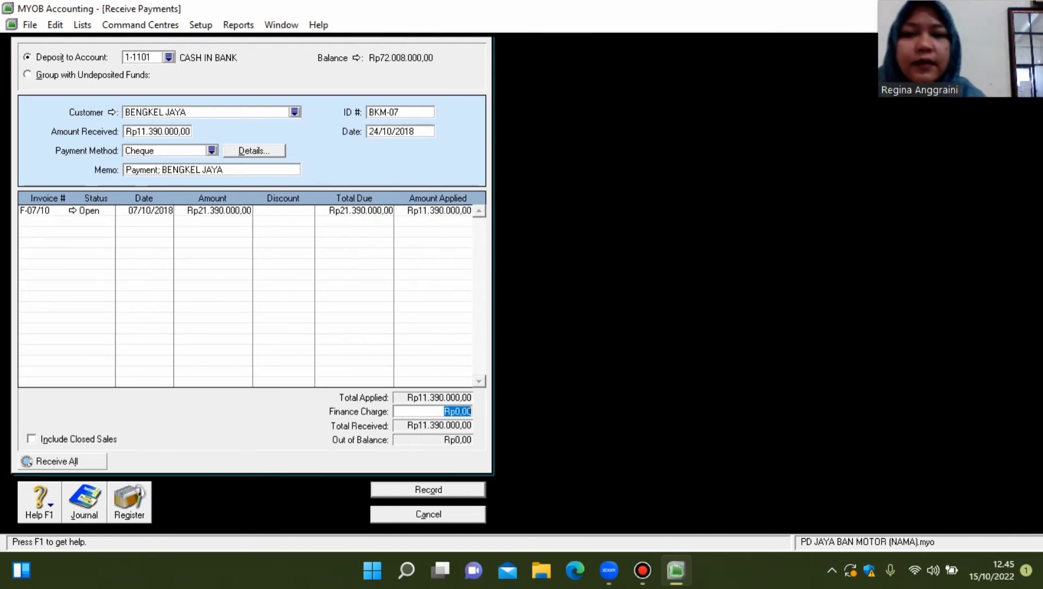
key(Return)
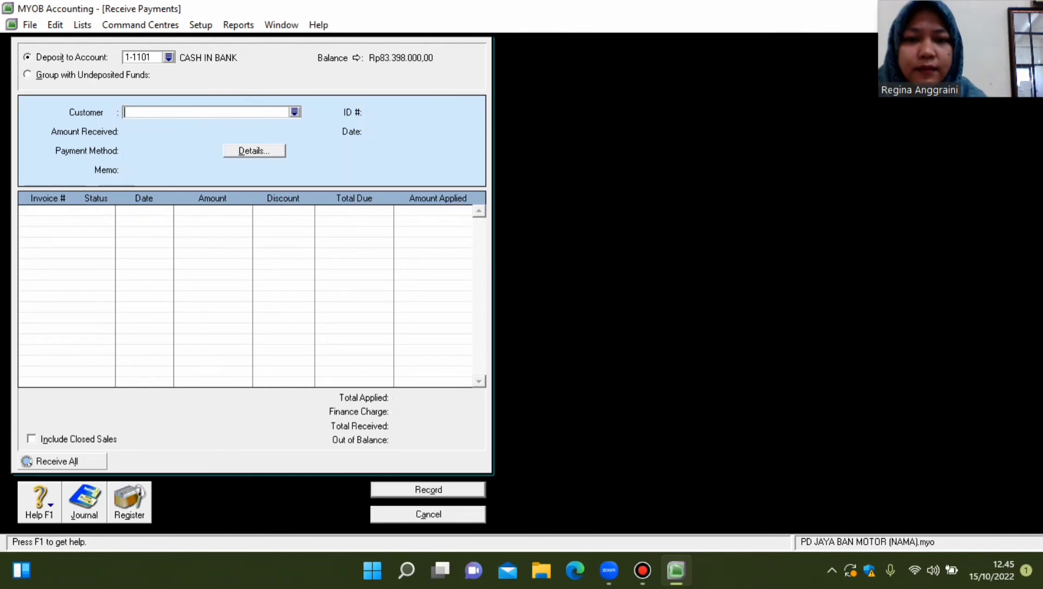
key(Escape)
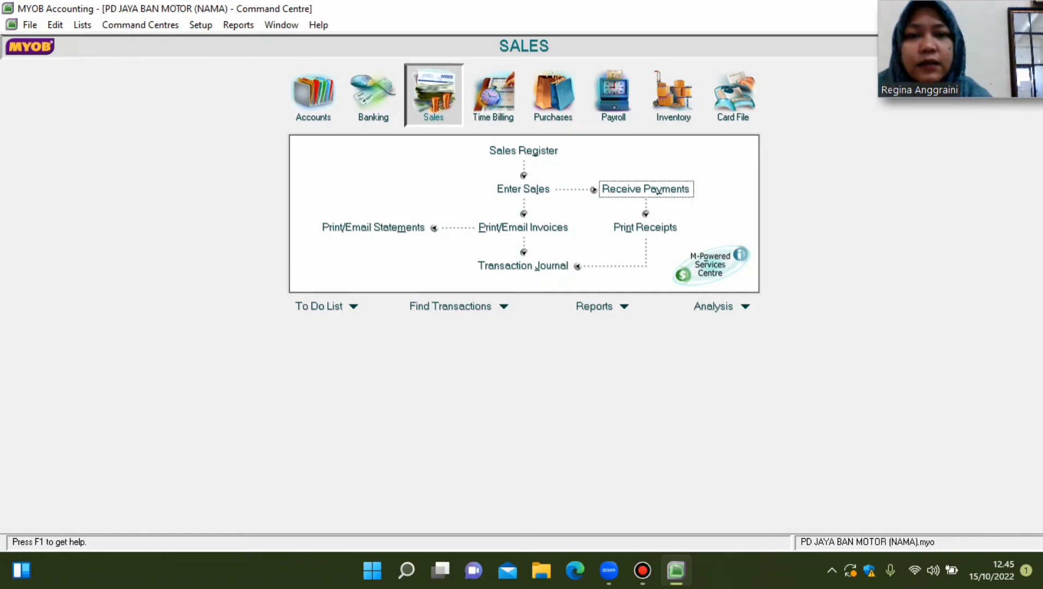
Start a new item sale to the customer PELANGGAN TUNAI.
click(523, 189)
key(Tab)
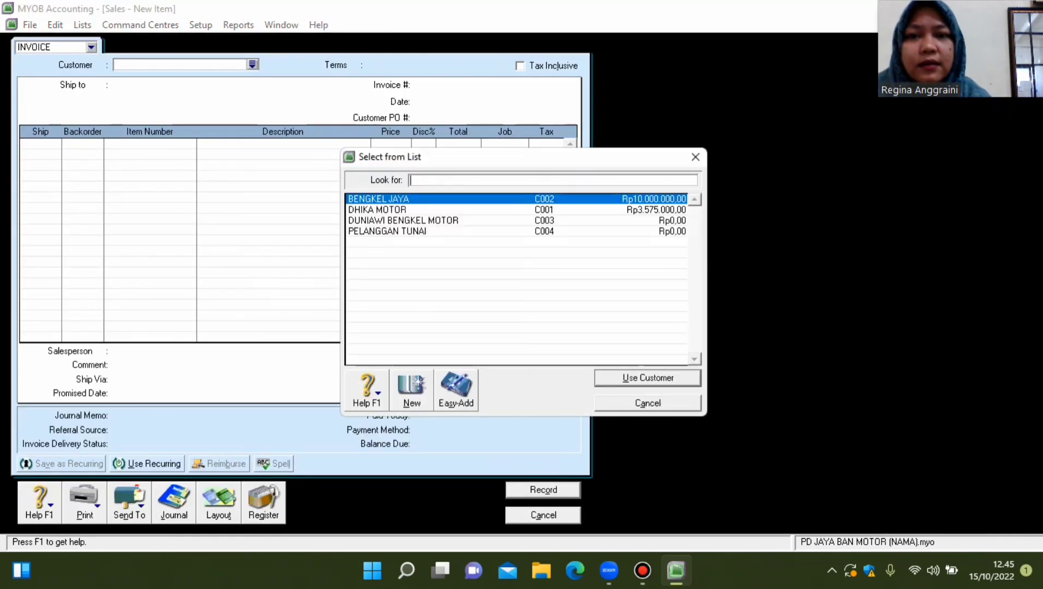
double_click(387, 231)
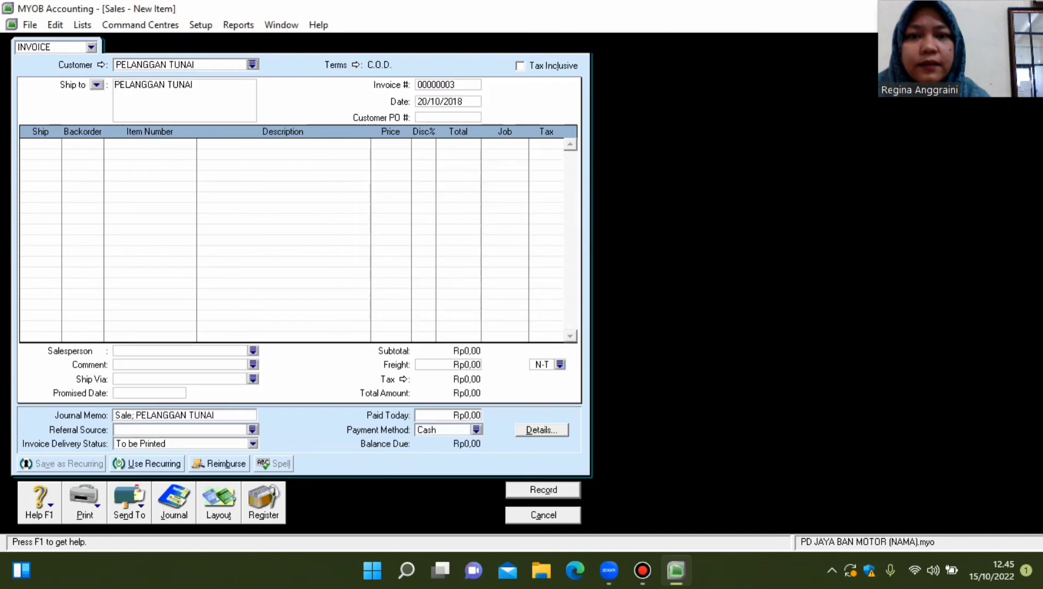
Set the sale's invoice number to NK-25/10 and its date to 25/10/2018.
key(Tab)
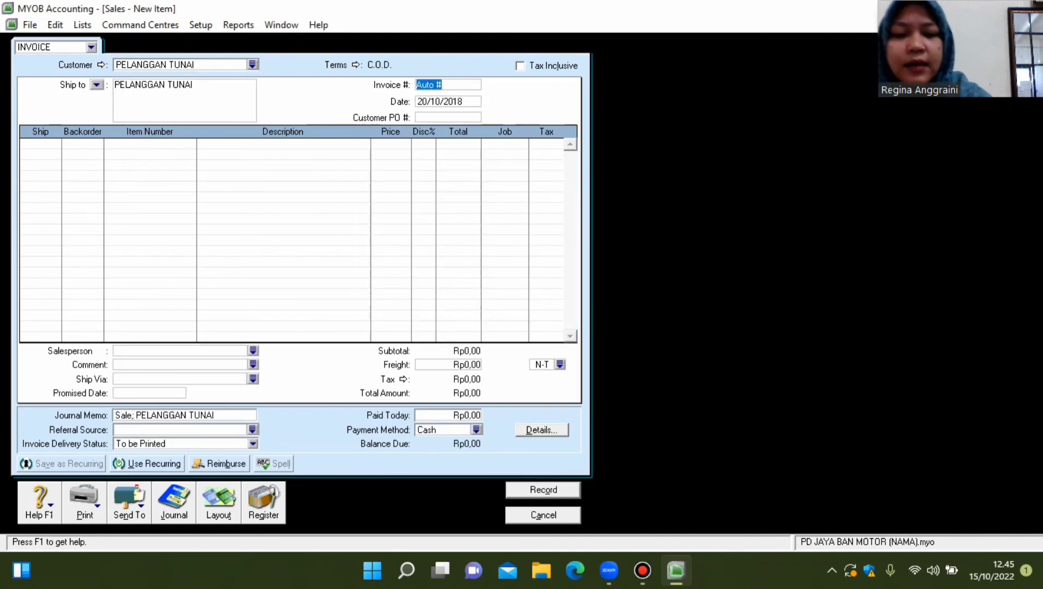
text(NK-25)
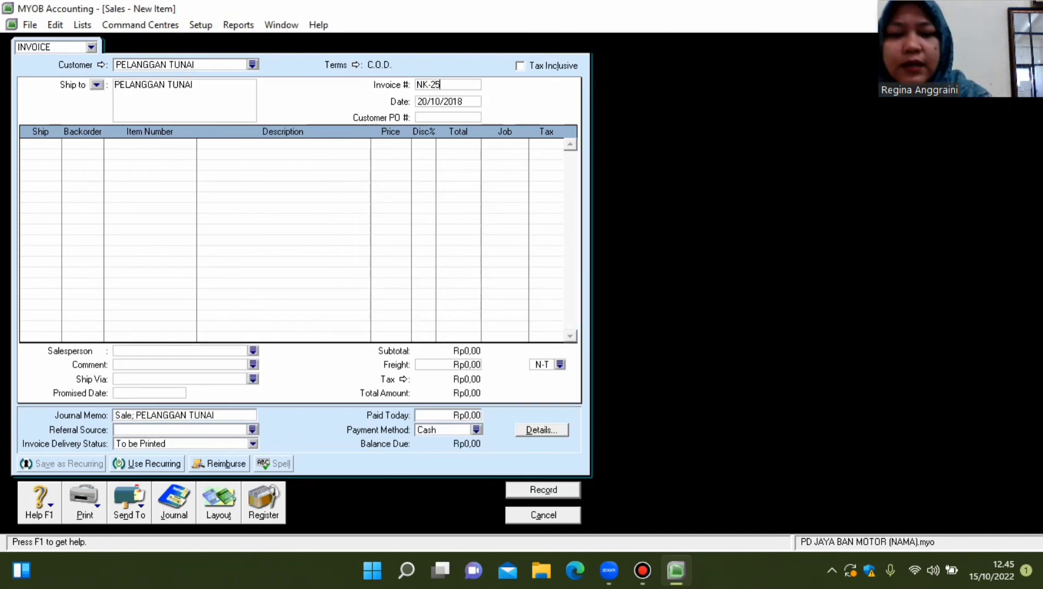
text(/10)
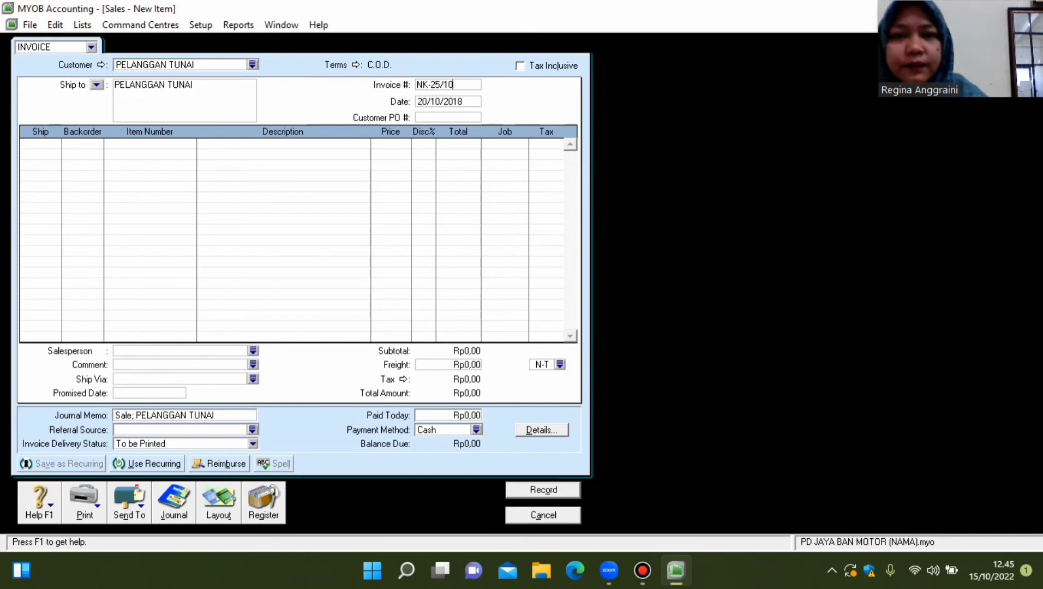
key(Tab)
key(BackSpace)
text(5)
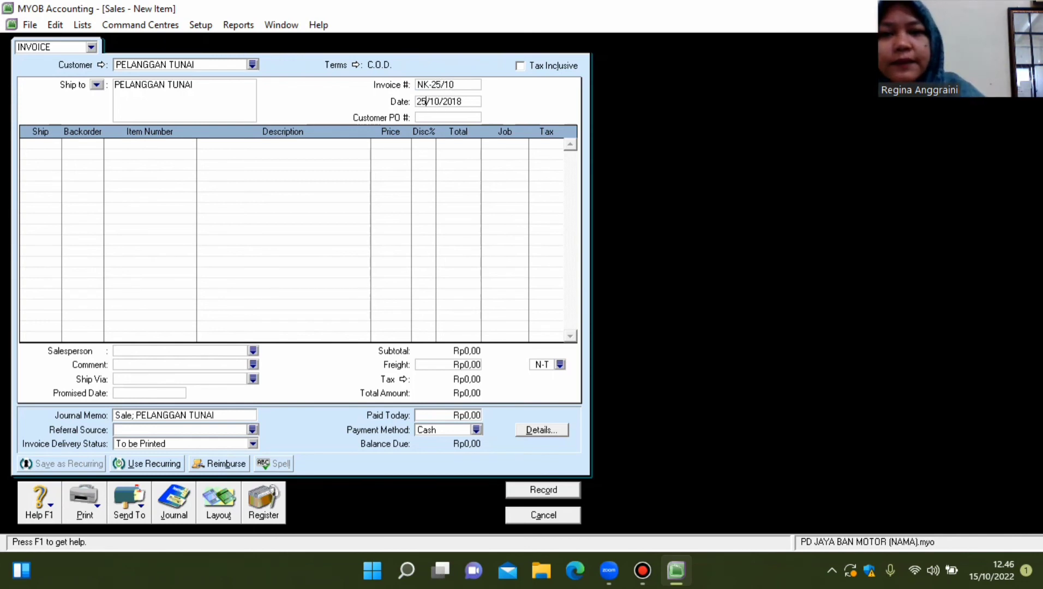
Add two sale lines: quantity 1 of item B001 (BRIDGESTONE G-III) and quantity 2 of item B004 (CORSA S18).
click(24, 144)
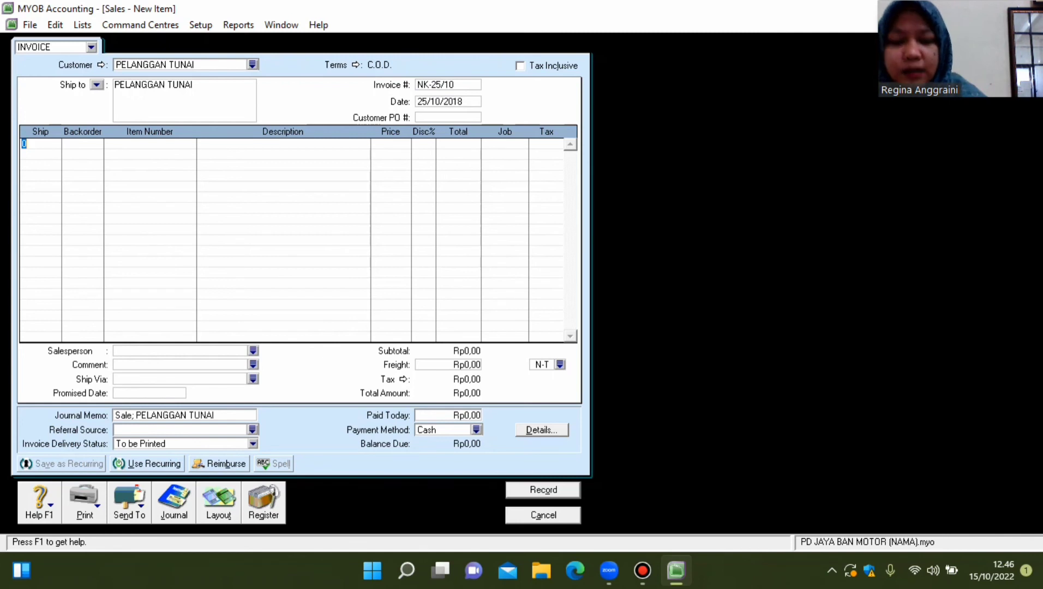
text(1)
key(Down)
text(2)
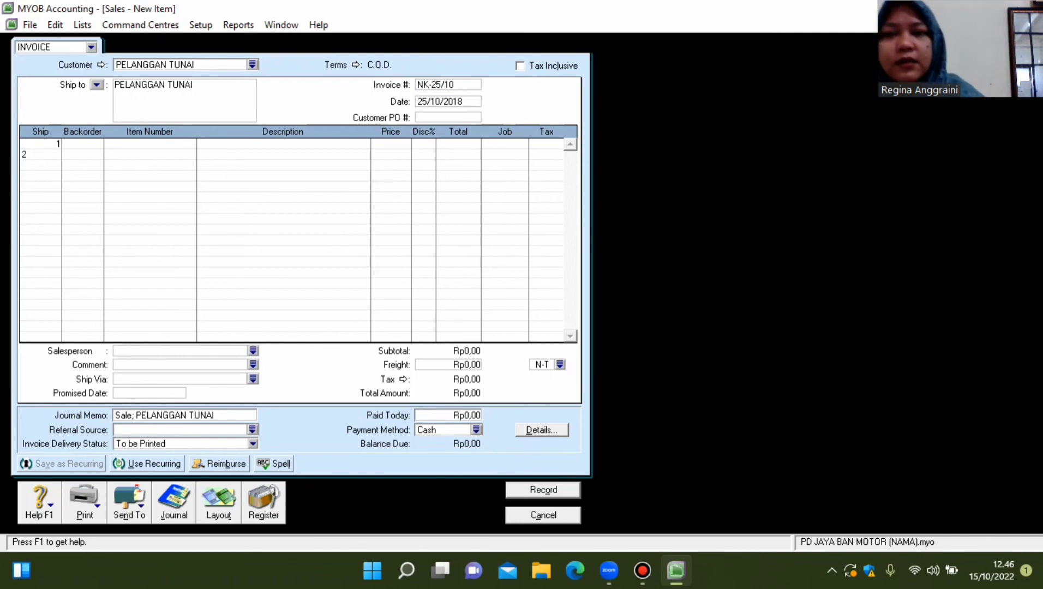
click(120, 144)
text(B001)
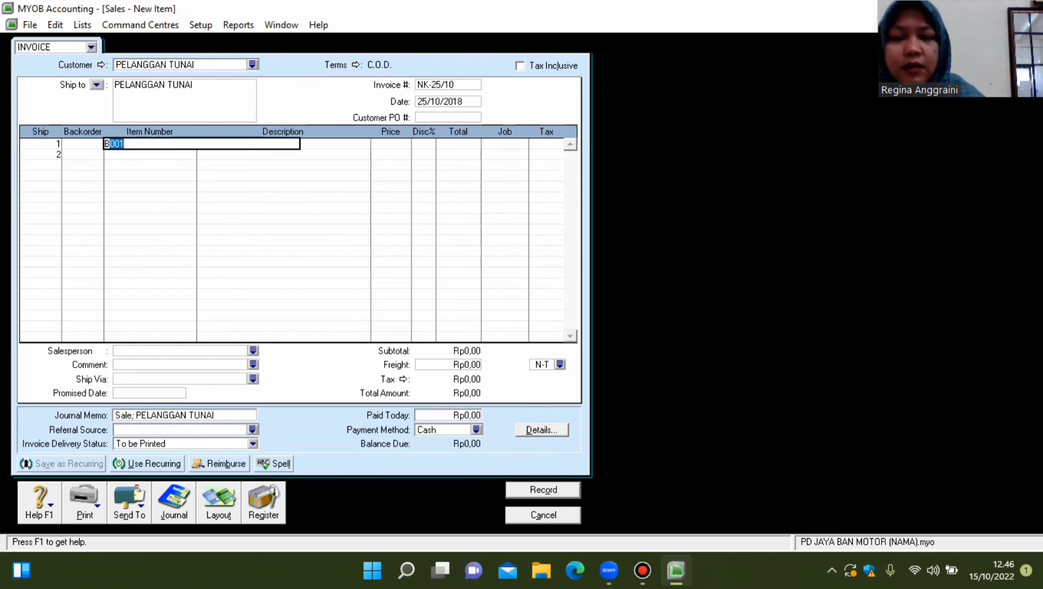
click(24, 155)
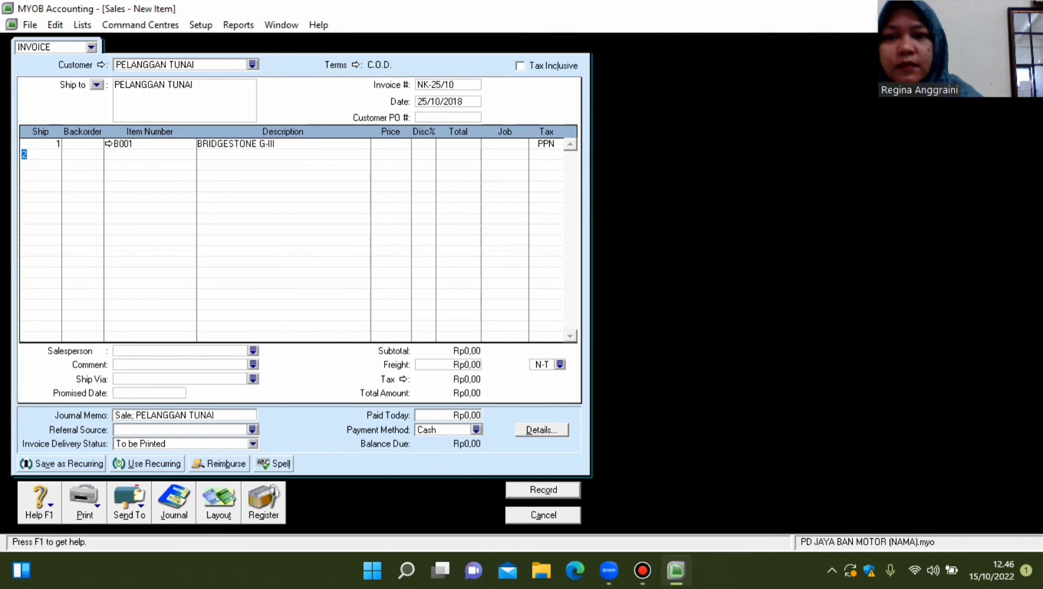
click(119, 154)
text(B00)
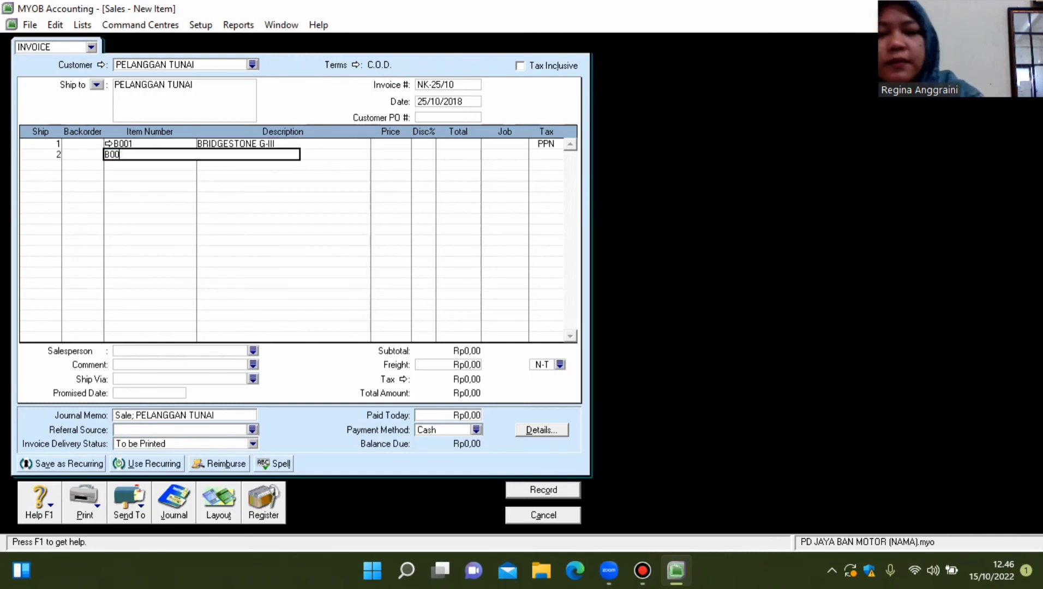
text(4)
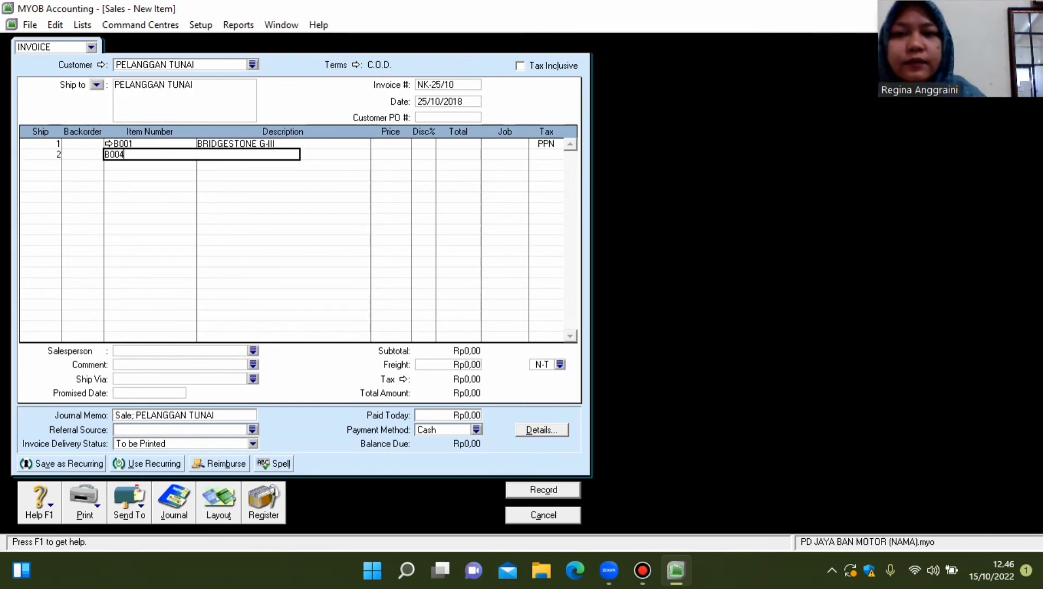
key(Tab)
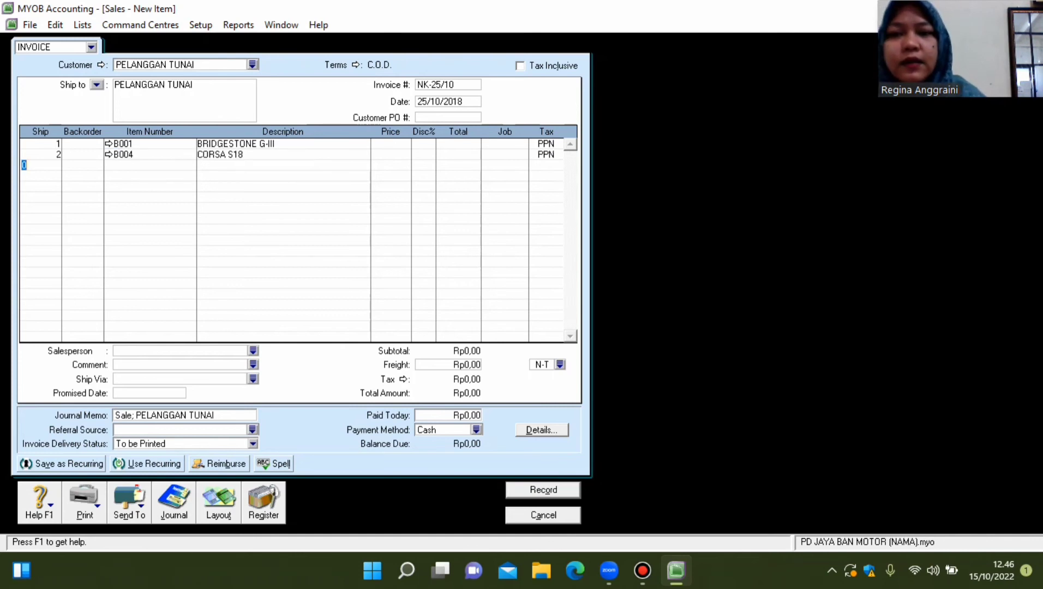
Set item B004's income account for tracking sales to 4-1100 SALES REVENUE and check the linked accounts of item B001.
click(109, 154)
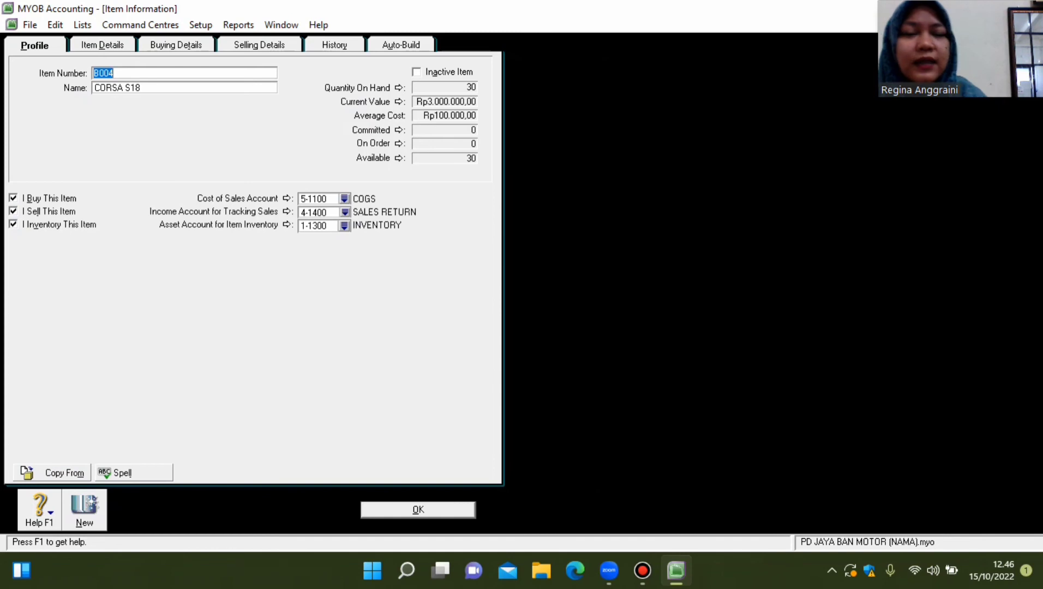
click(344, 212)
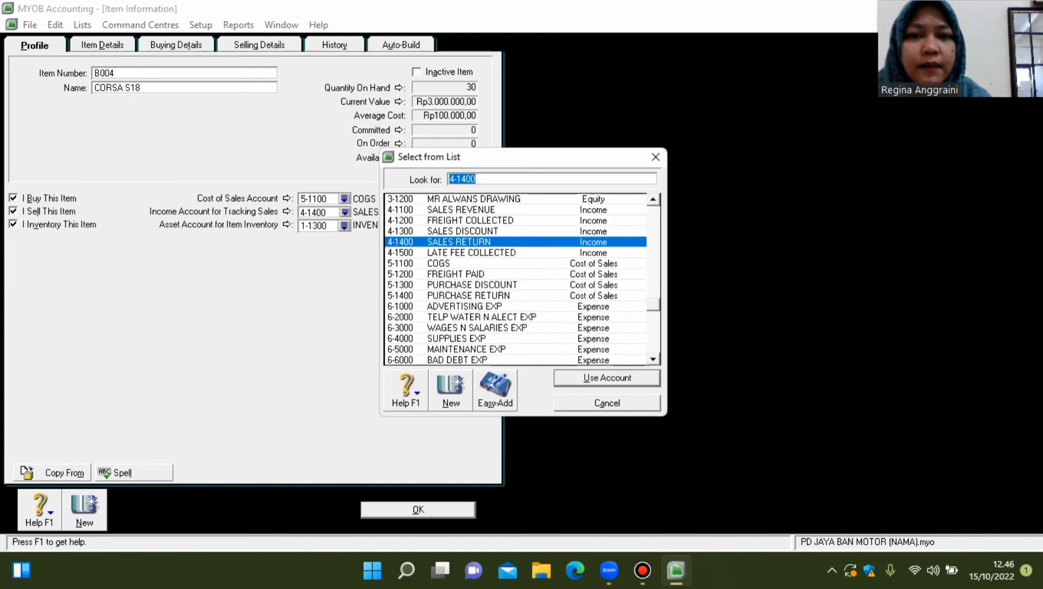
text(4-1100)
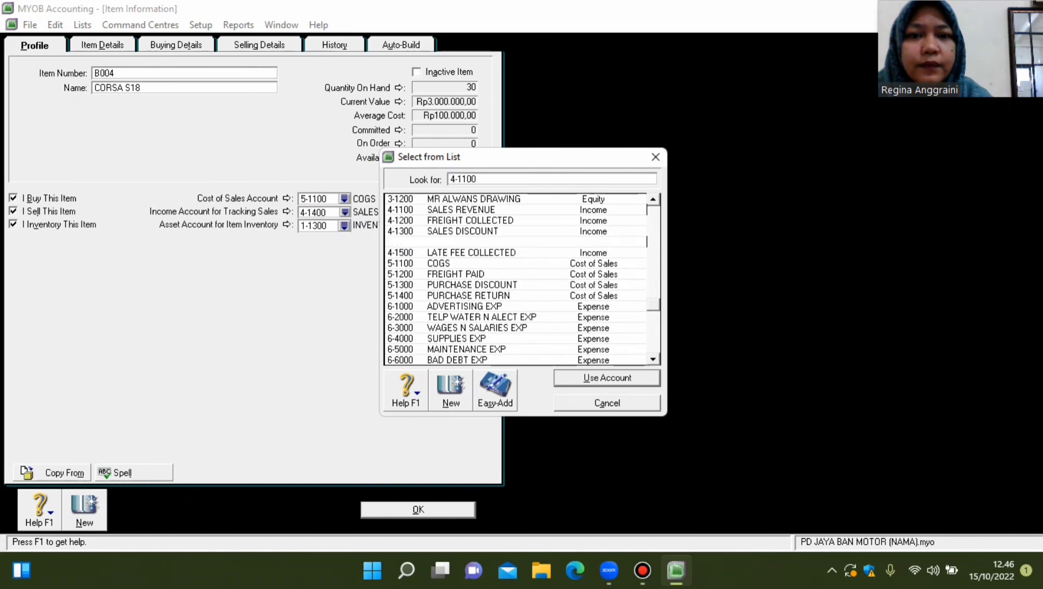
key(Return)
key(Return)
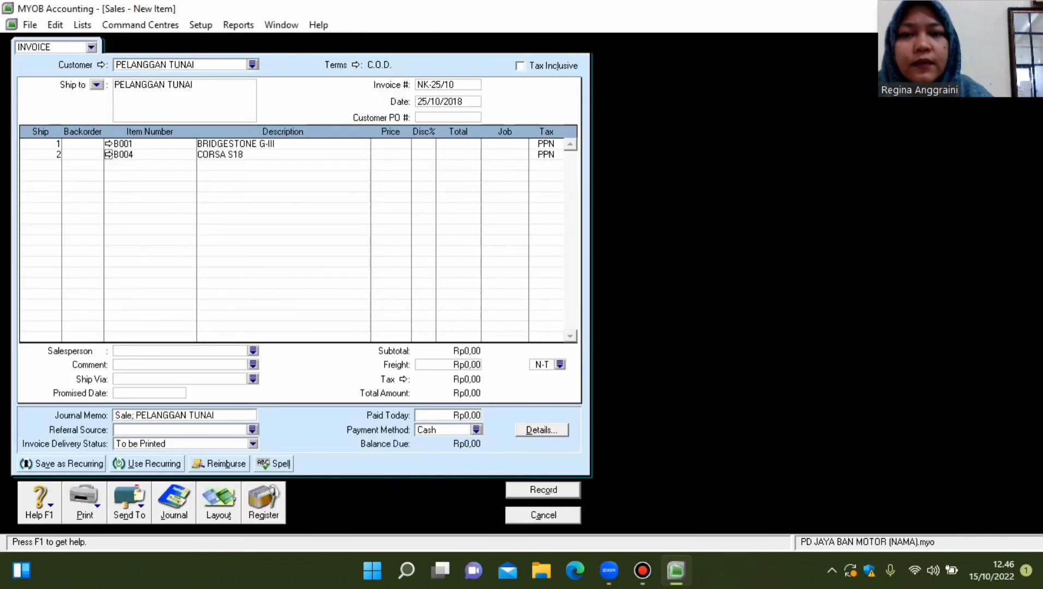
click(108, 144)
key(Return)
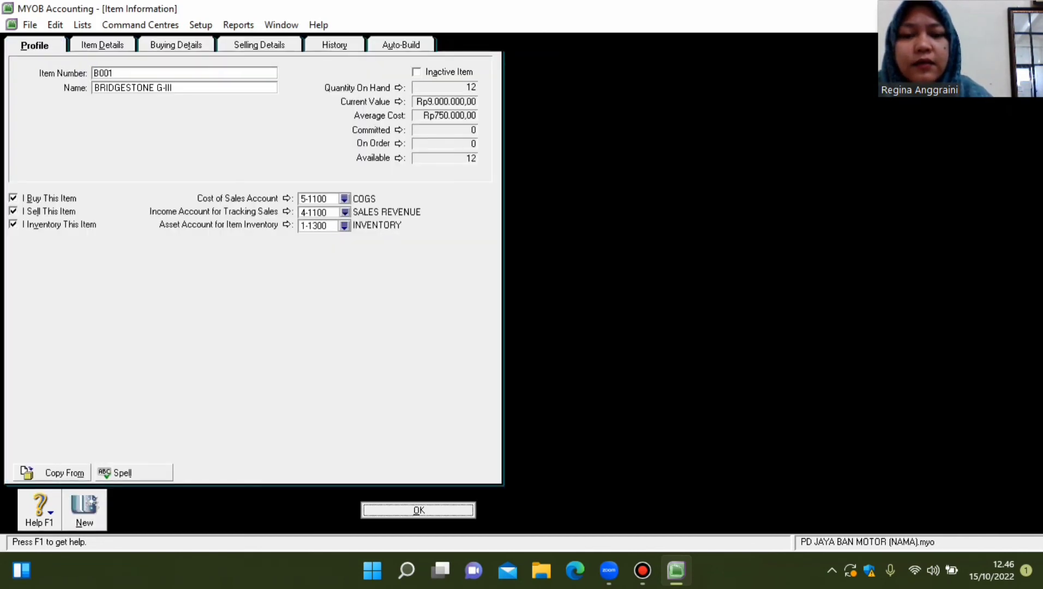
Set the unit price of BRIDGESTONE G-III to 1000000 and of CORSA S18 to 150000.
click(388, 144)
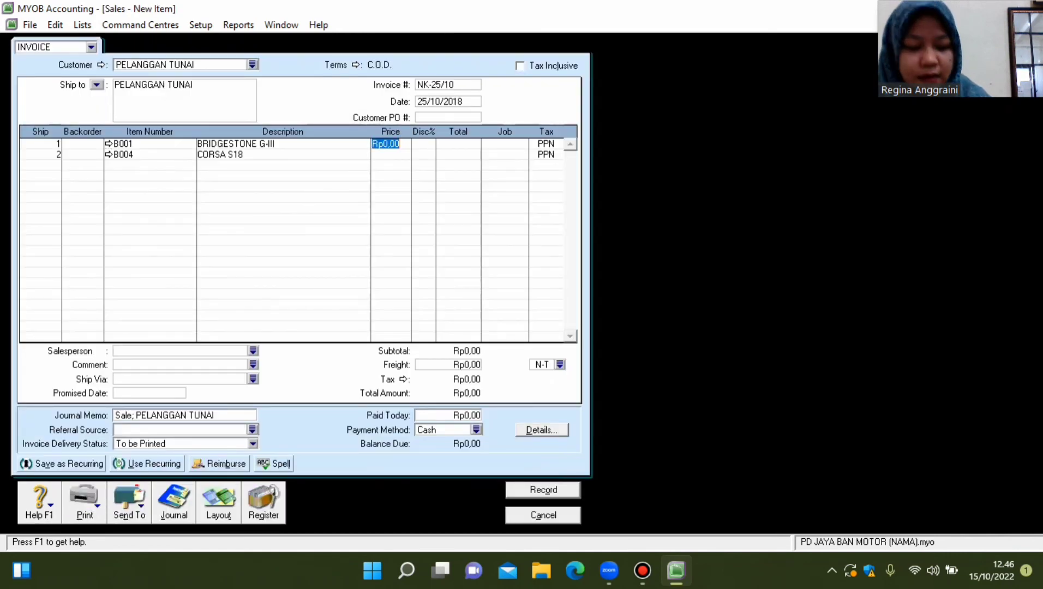
text(1000000)
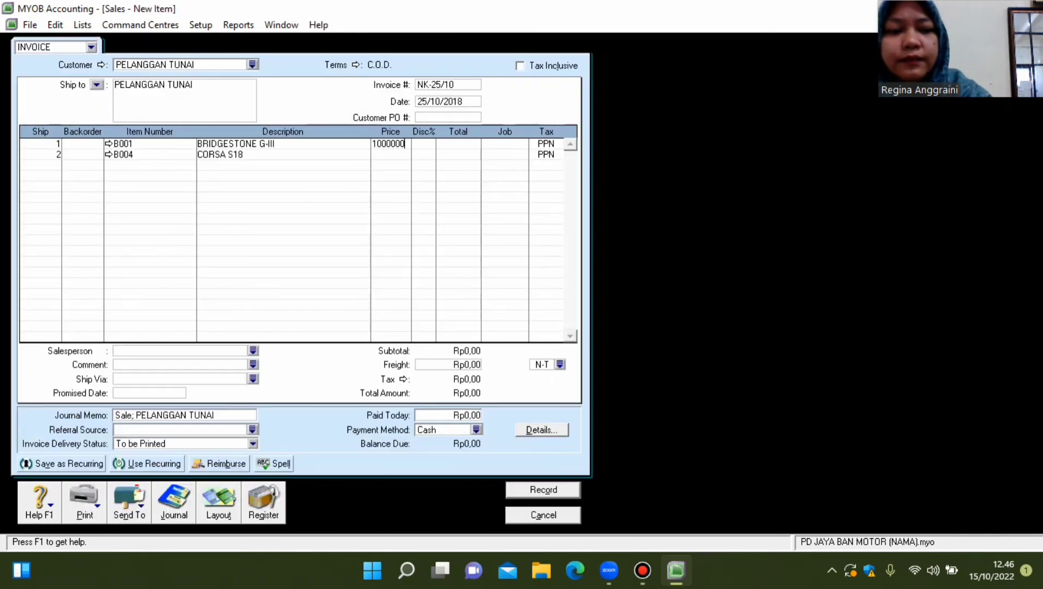
key(Return)
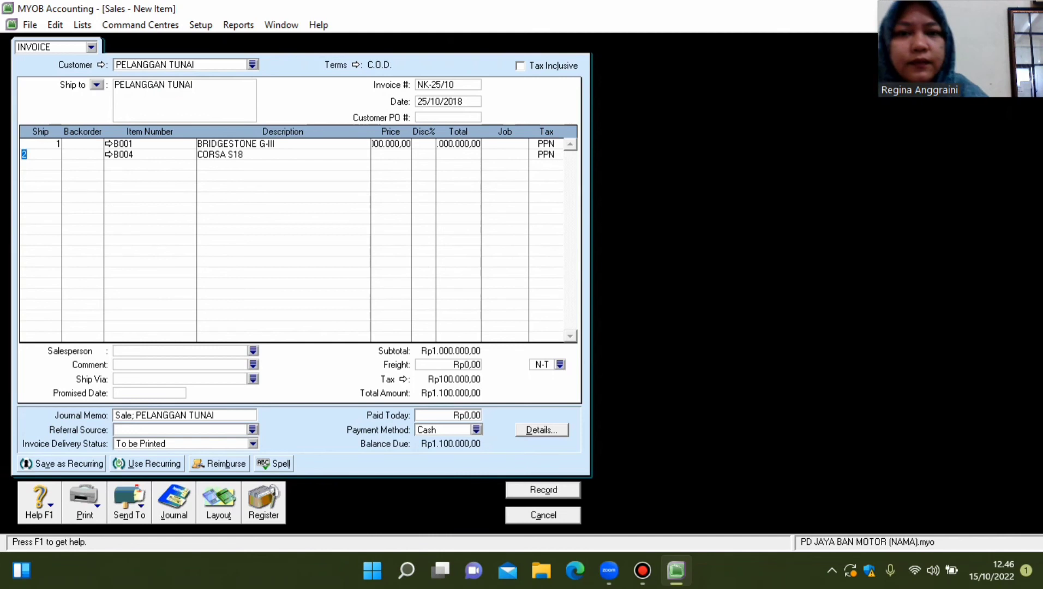
click(388, 155)
text(150000)
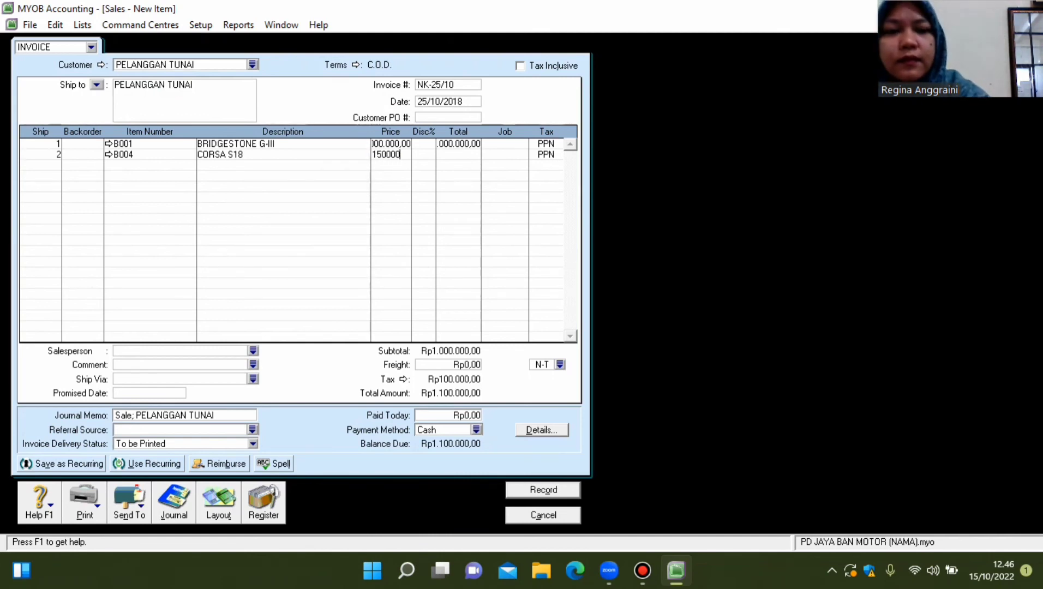
Enter 1430000 as the amount paid today by Cash and record the NK-25/10 sale.
key(Return)
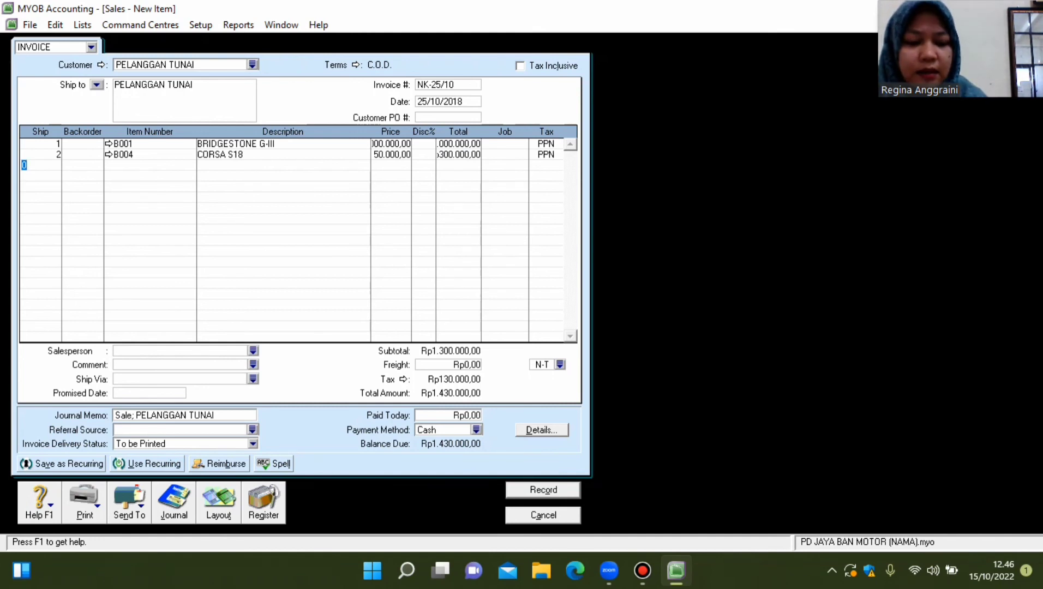
click(466, 415)
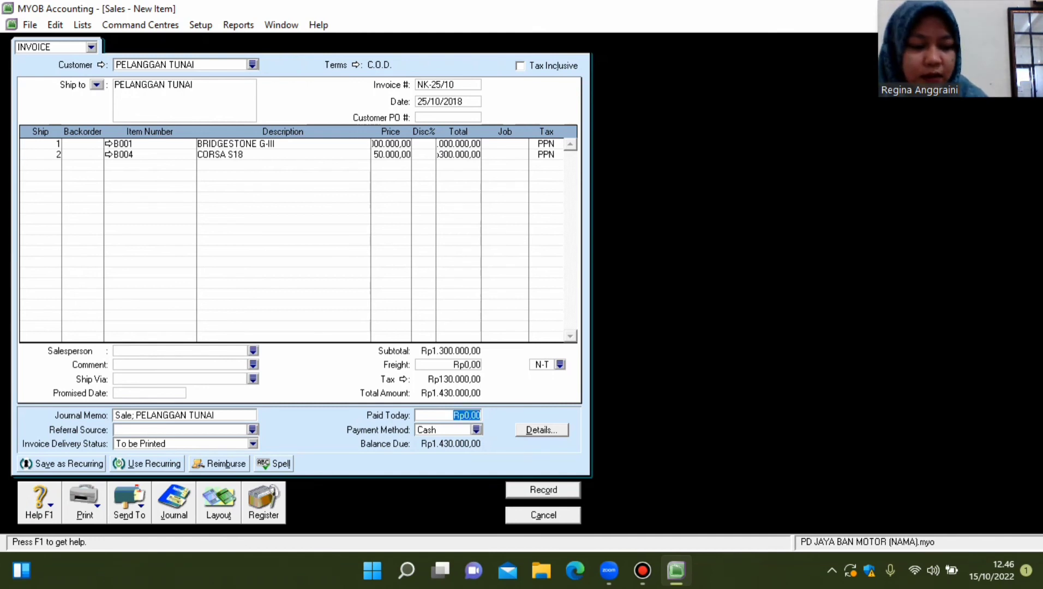
text(1.430.0)
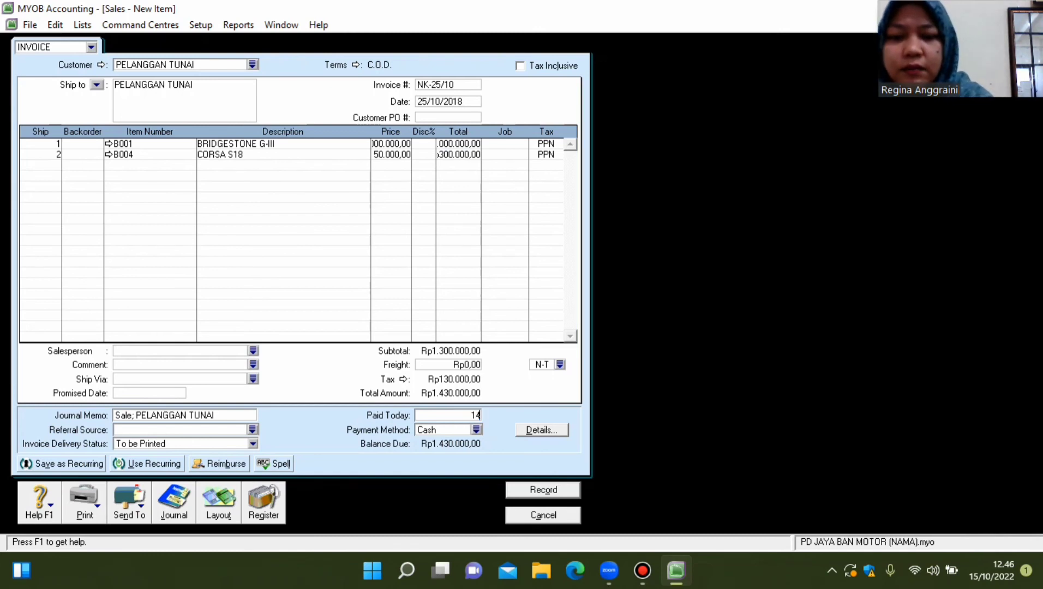
text(0000)
key(Tab)
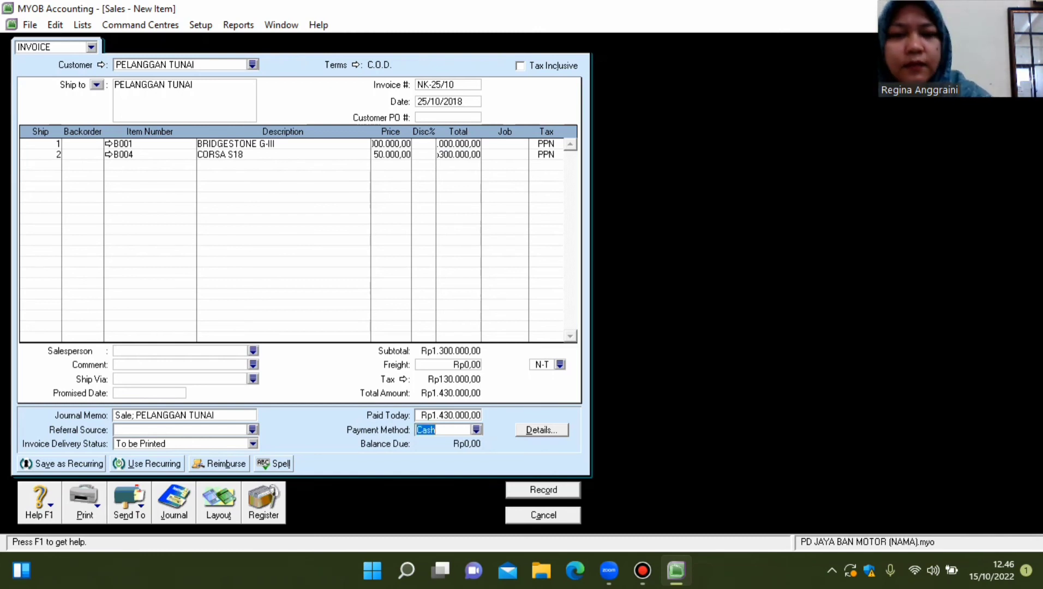
key(Return)
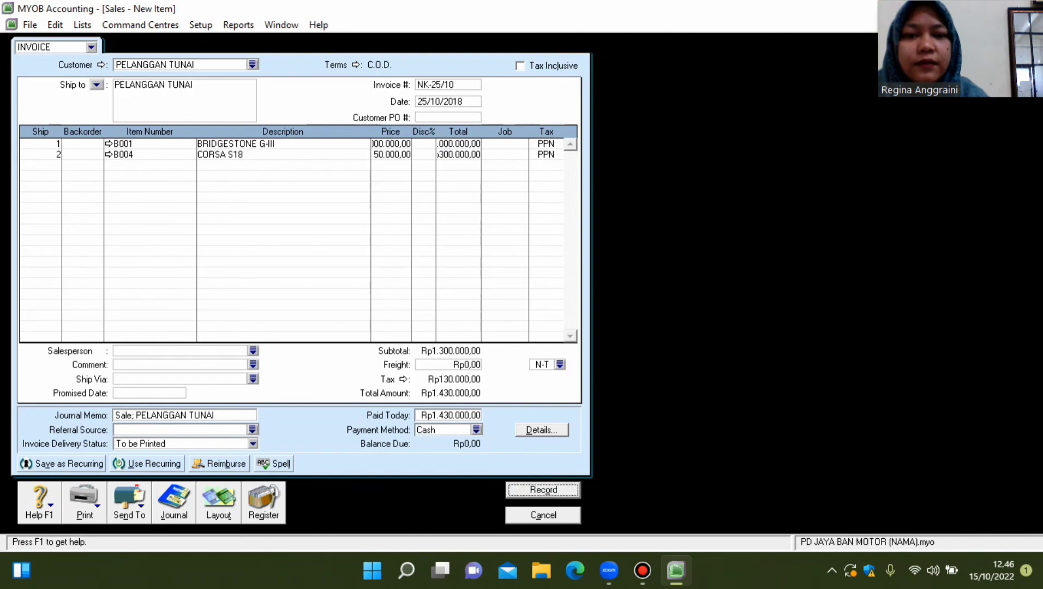
key(Escape)
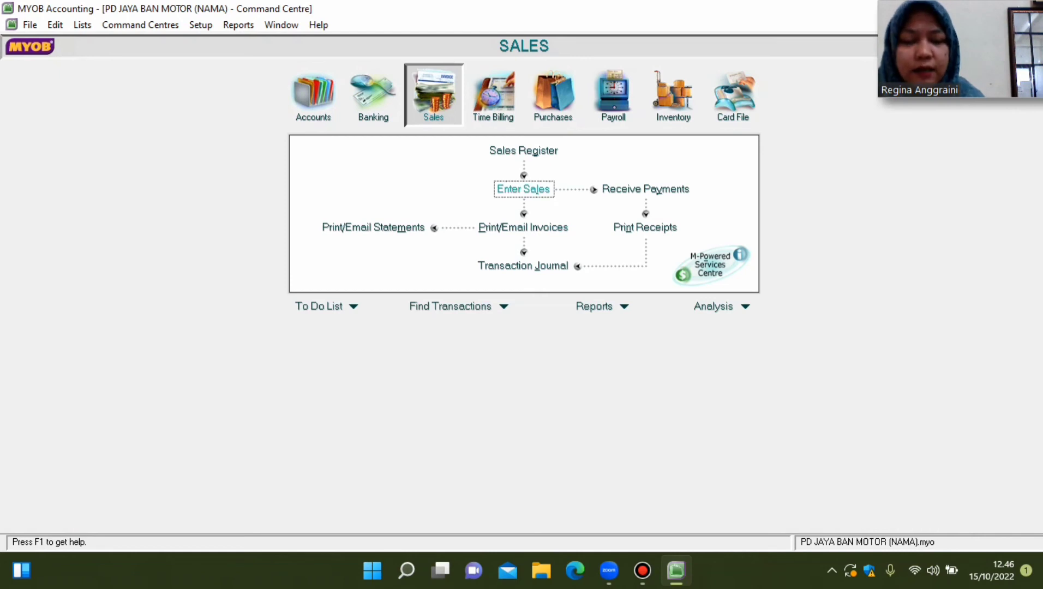
Start a new item sale for customer DHIKA MOTOR with invoice number F-26/10 and date 26/10/2018.
click(523, 189)
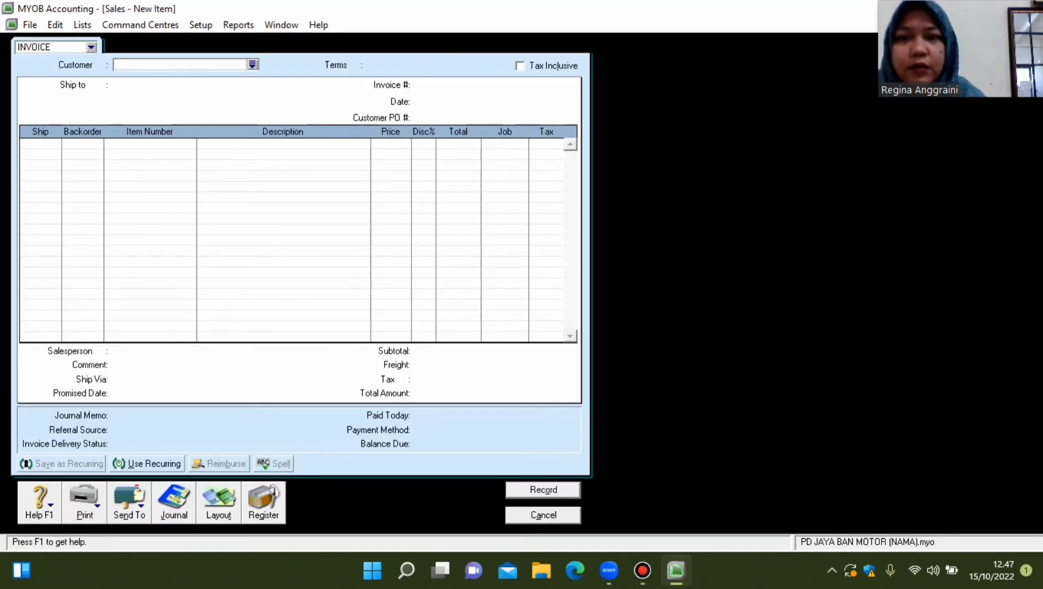
click(251, 64)
double_click(382, 210)
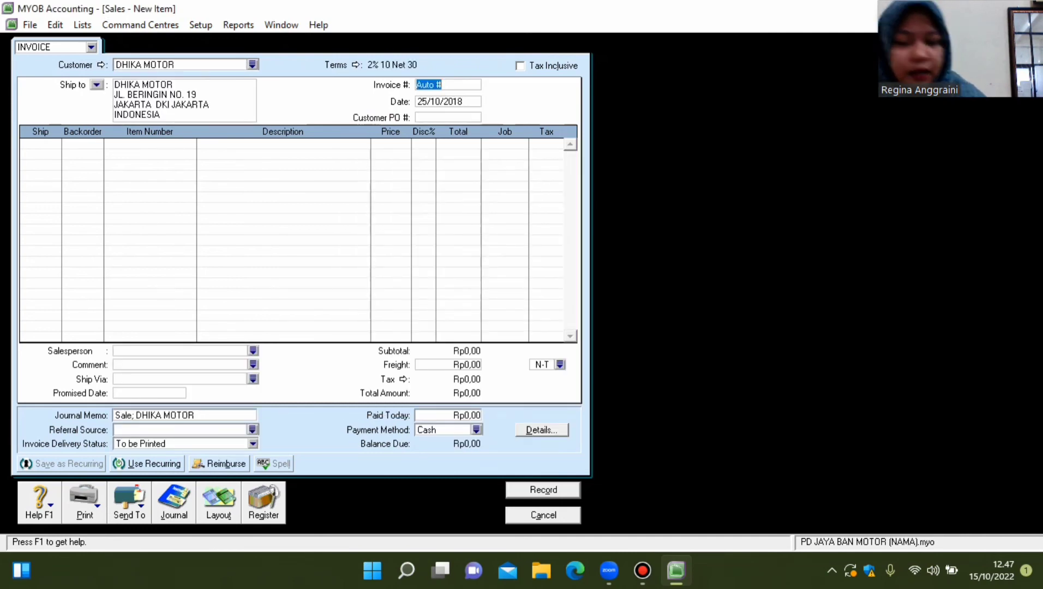
key(BackSpace)
text(F-)
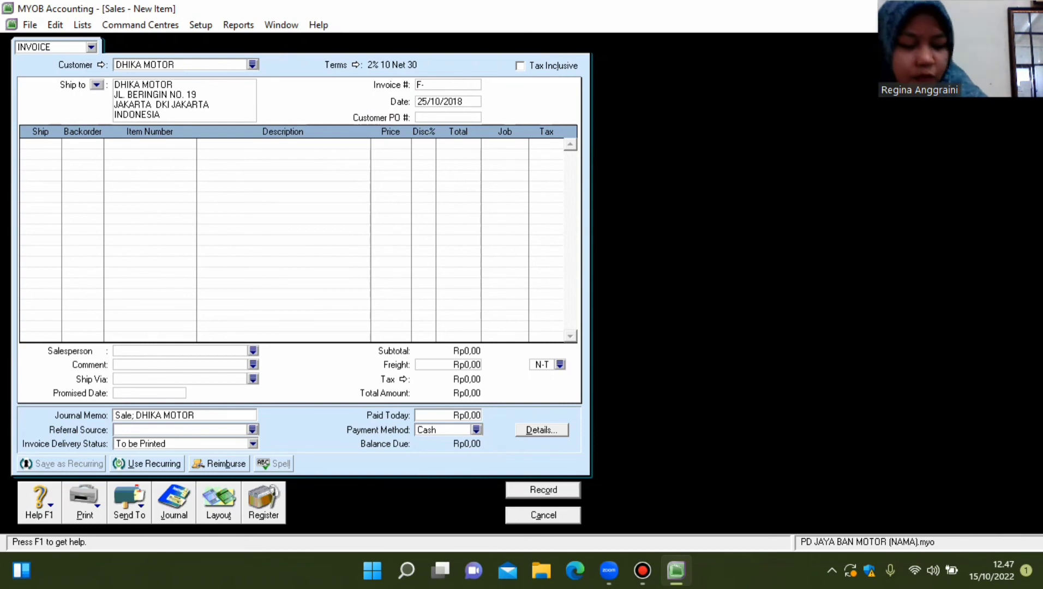
text(26/10)
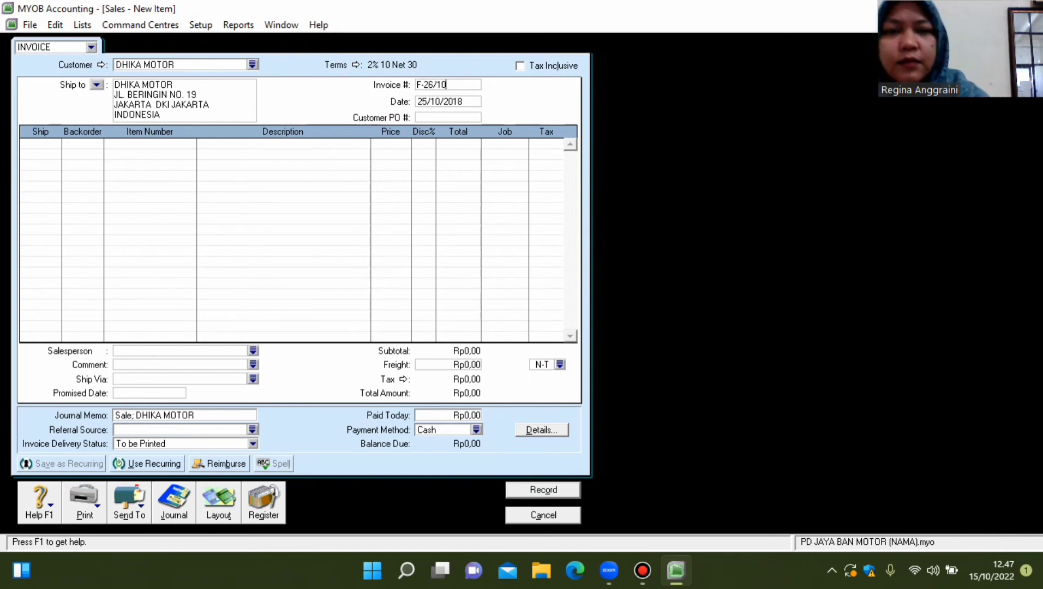
click(429, 101)
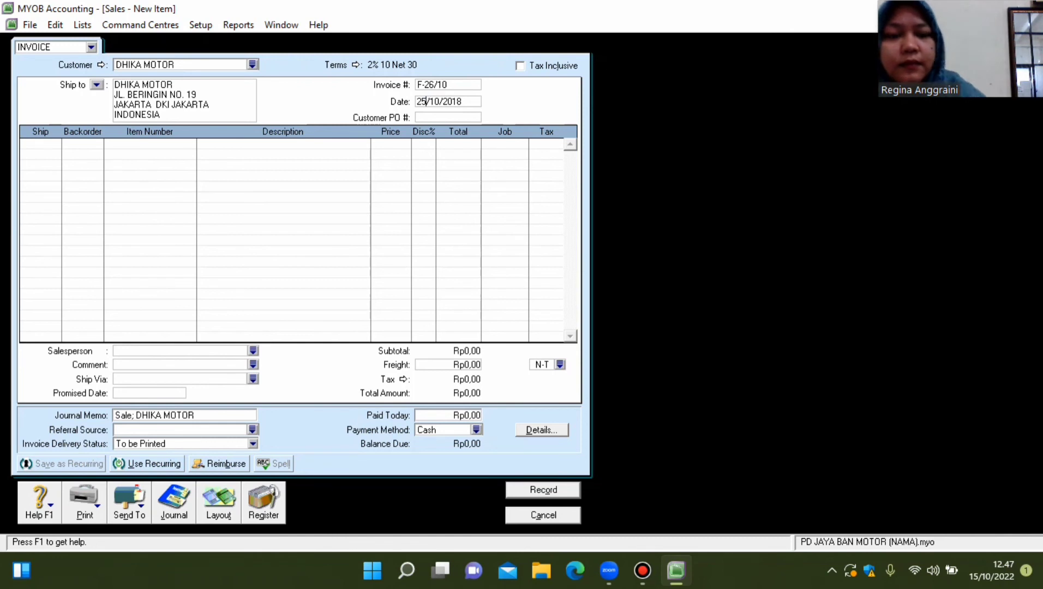
key(BackSpace)
text(6)
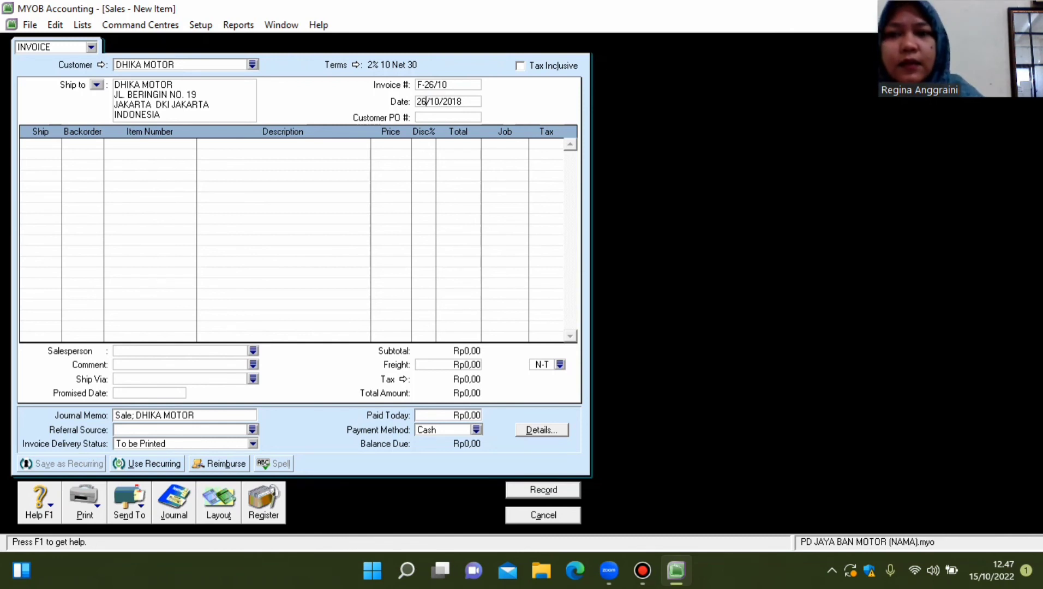
Add two sale lines: quantity 3 of item B002 (ASPIRA TITRE 70/90) and quantity 5 of item B005 (CORSA S133).
click(24, 143)
text(3)
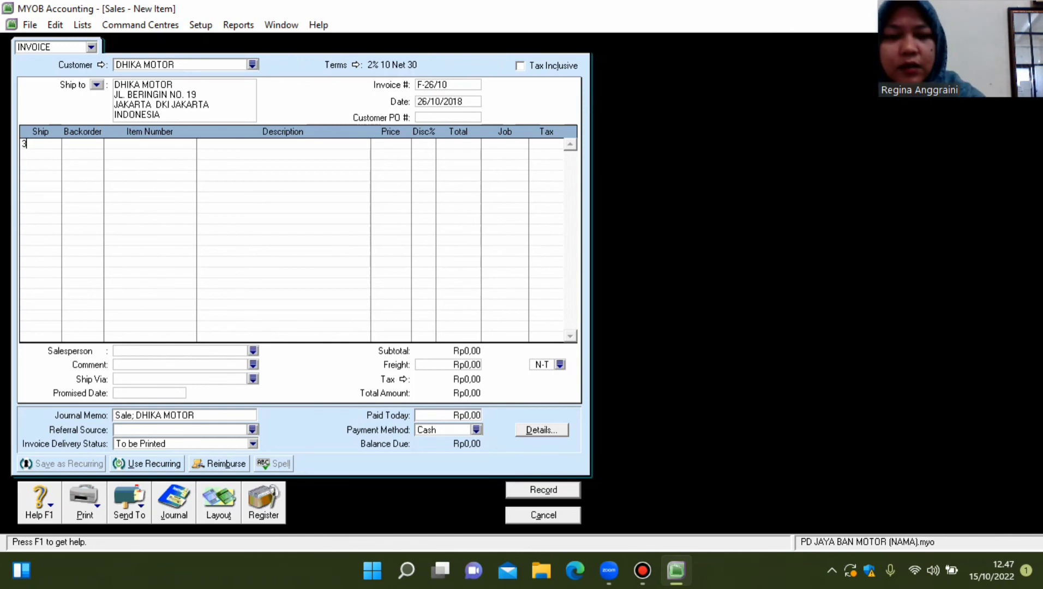
key(Down)
text(5)
key(Down)
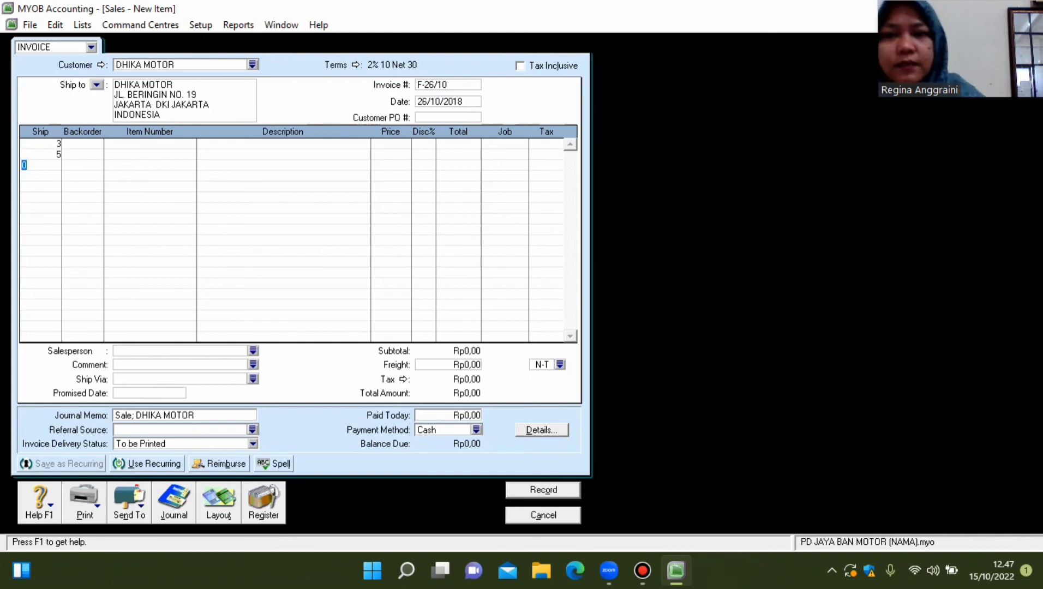
click(150, 143)
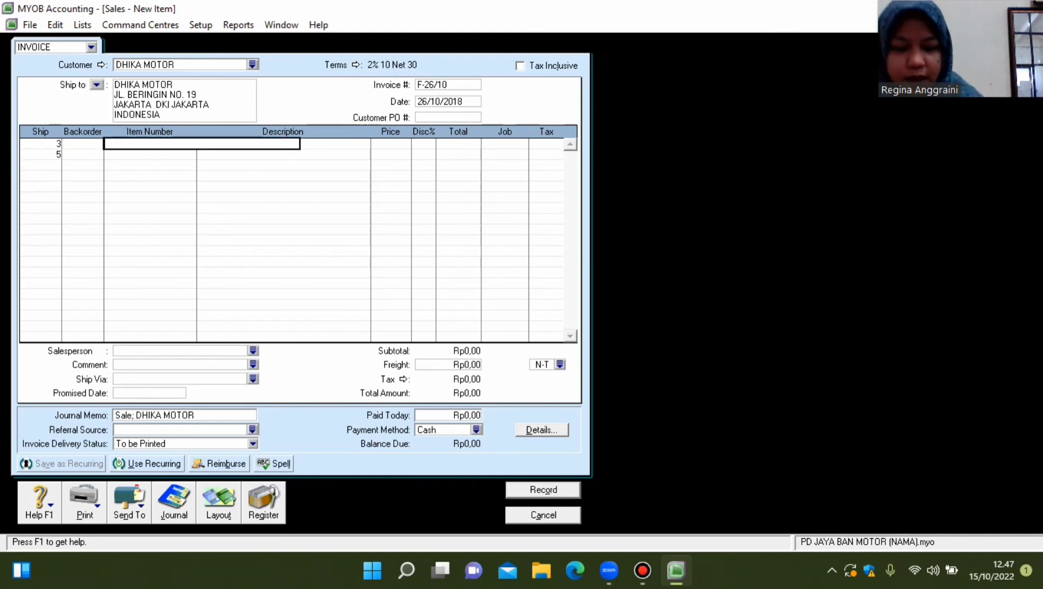
text(B)
text(002)
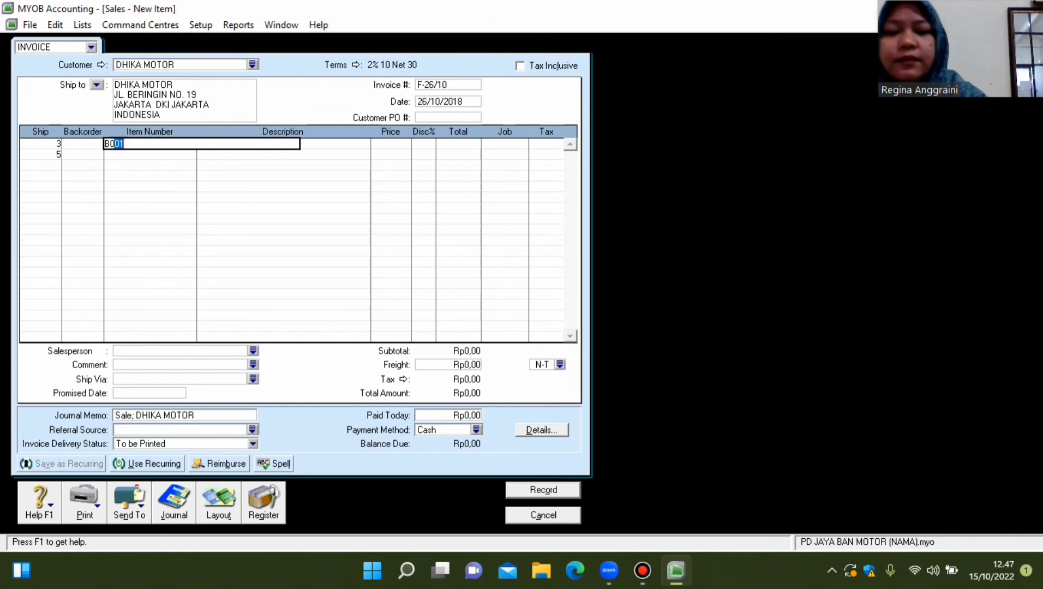
key(Return)
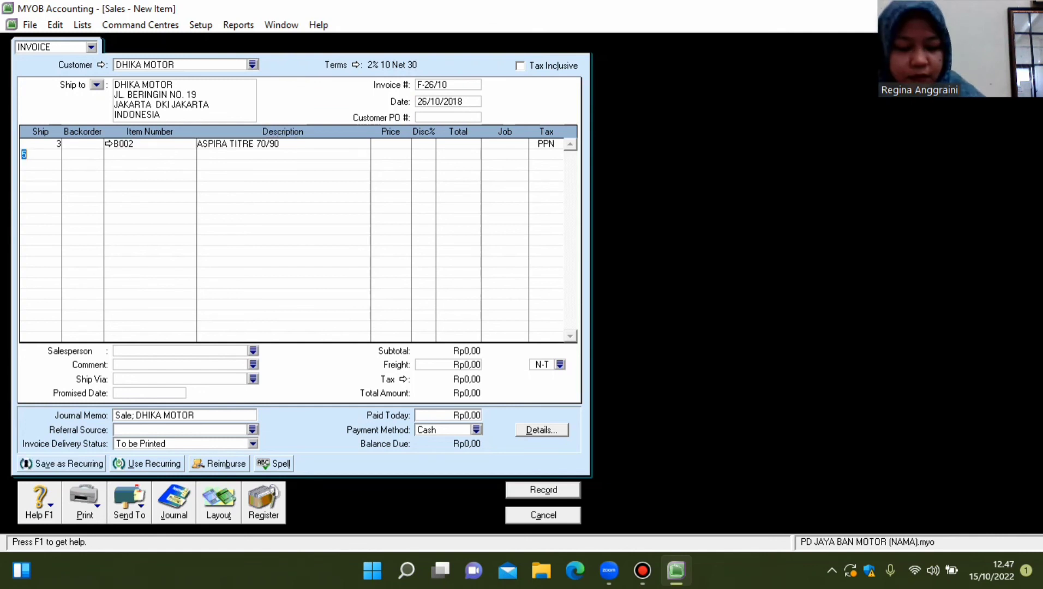
key(Tab)
text(B00)
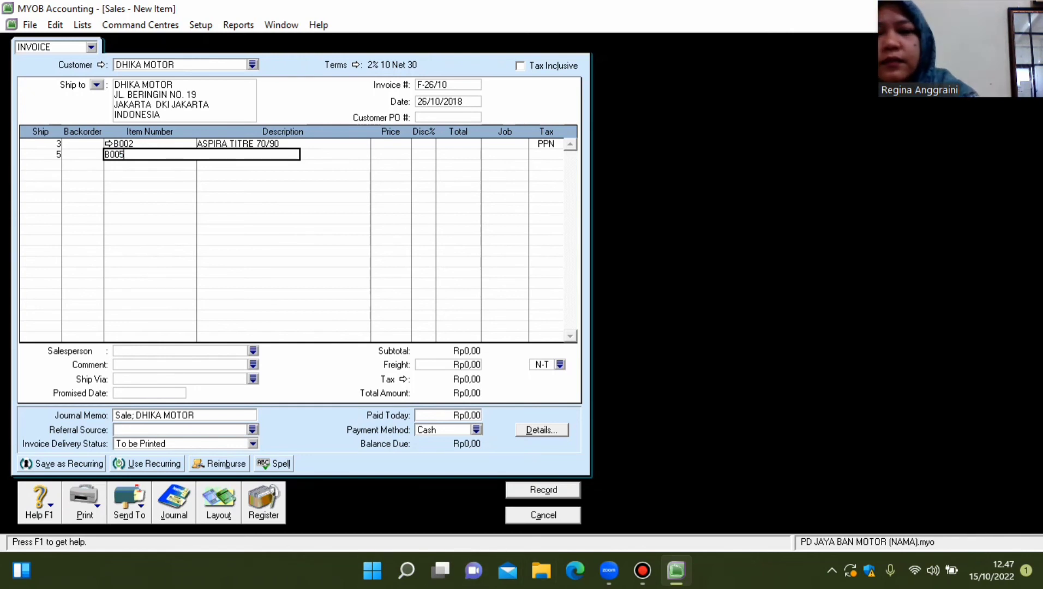
text(5)
key(Return)
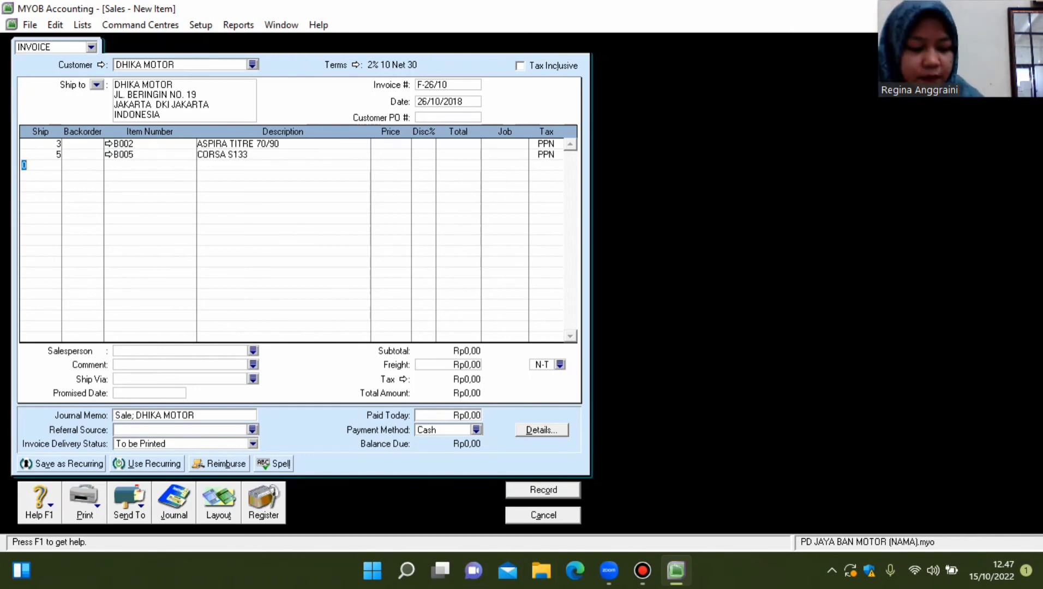
Set the unit price of ASPIRA TITRE 70/90 to 250000 and of CORSA S133 to 100000, and check both items' linked accounts.
click(390, 144)
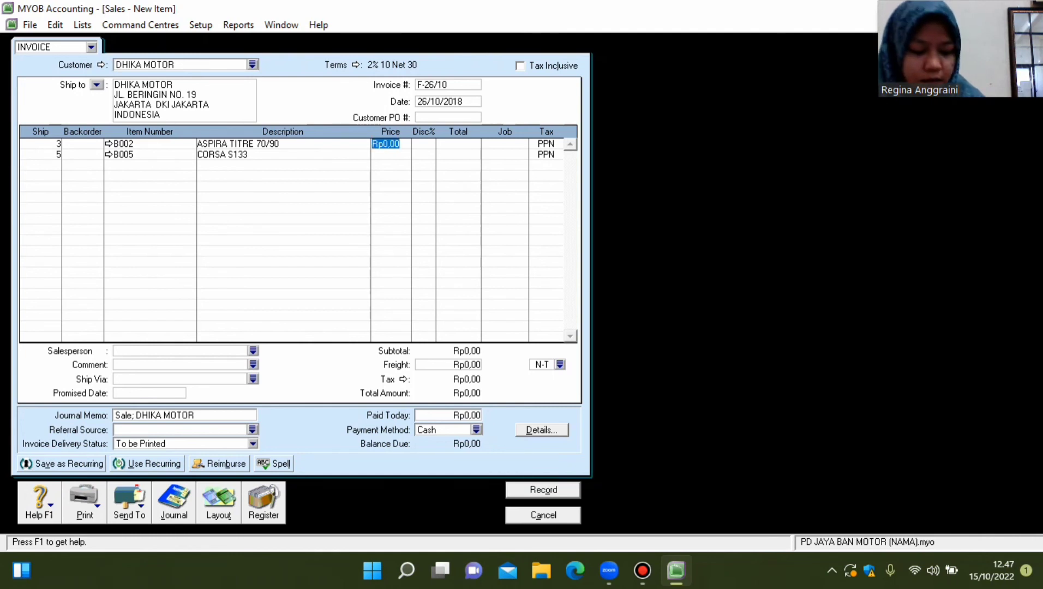
text(250000)
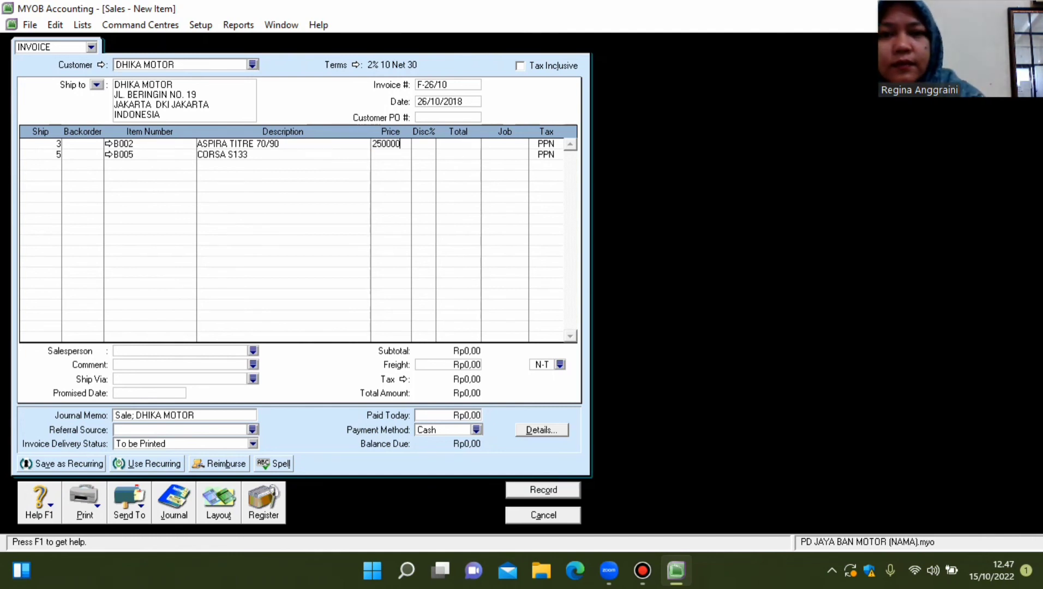
key(Return)
click(391, 155)
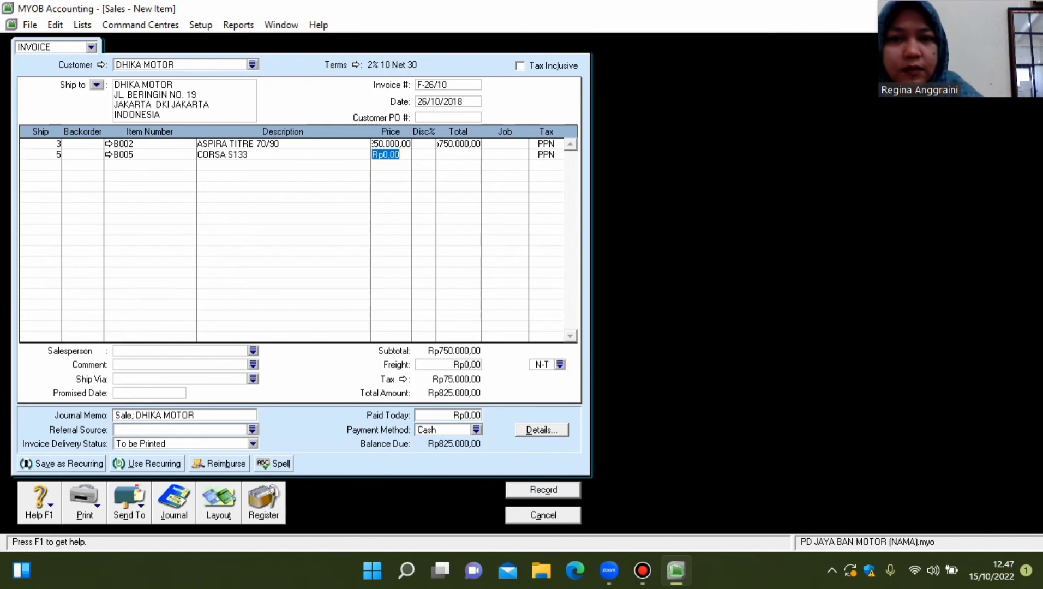
text(100000)
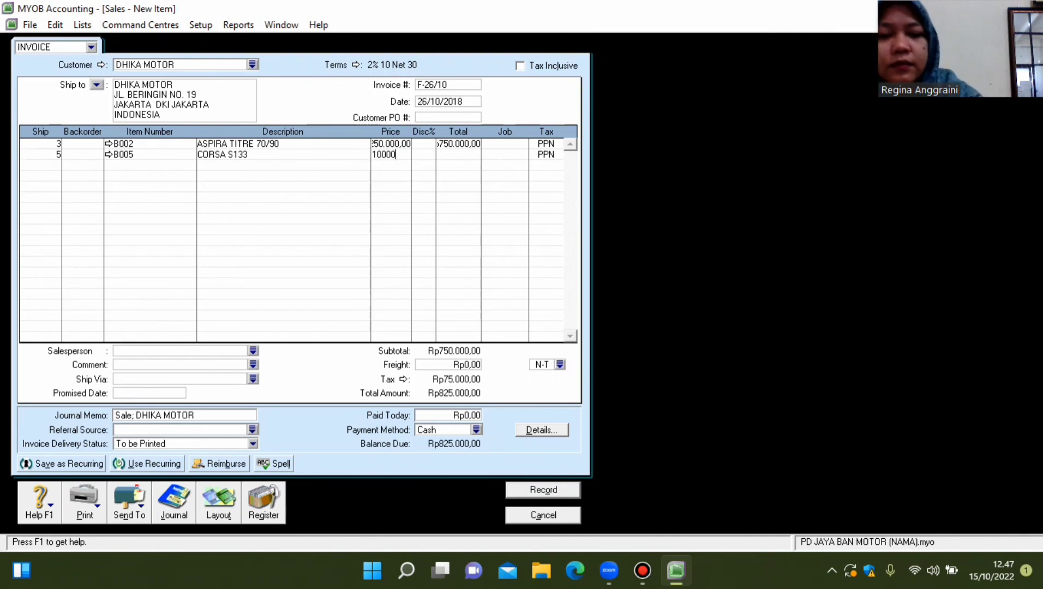
key(Return)
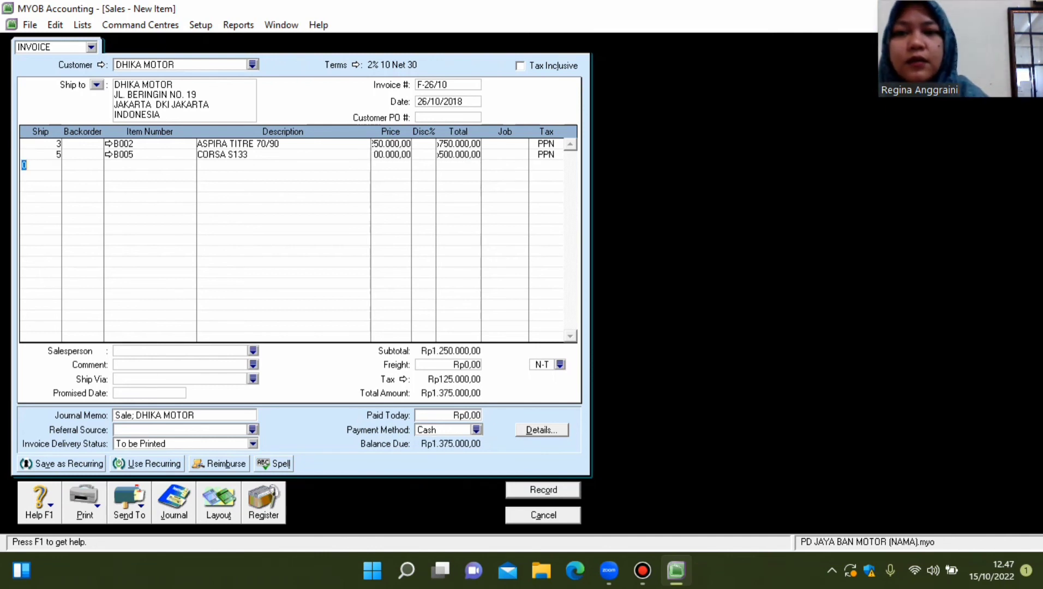
click(109, 143)
key(Return)
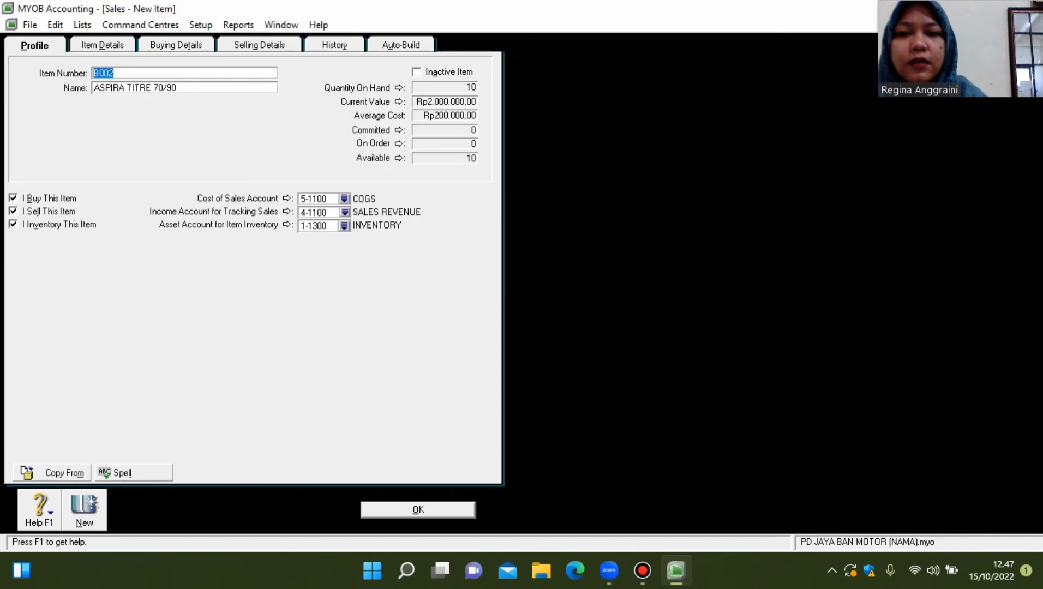
click(109, 155)
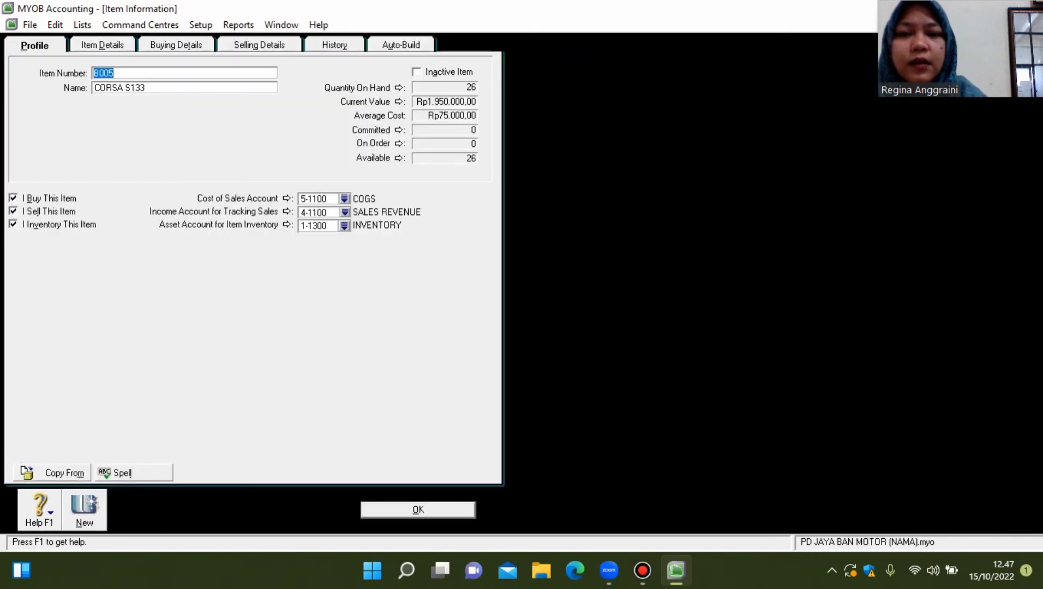
key(Return)
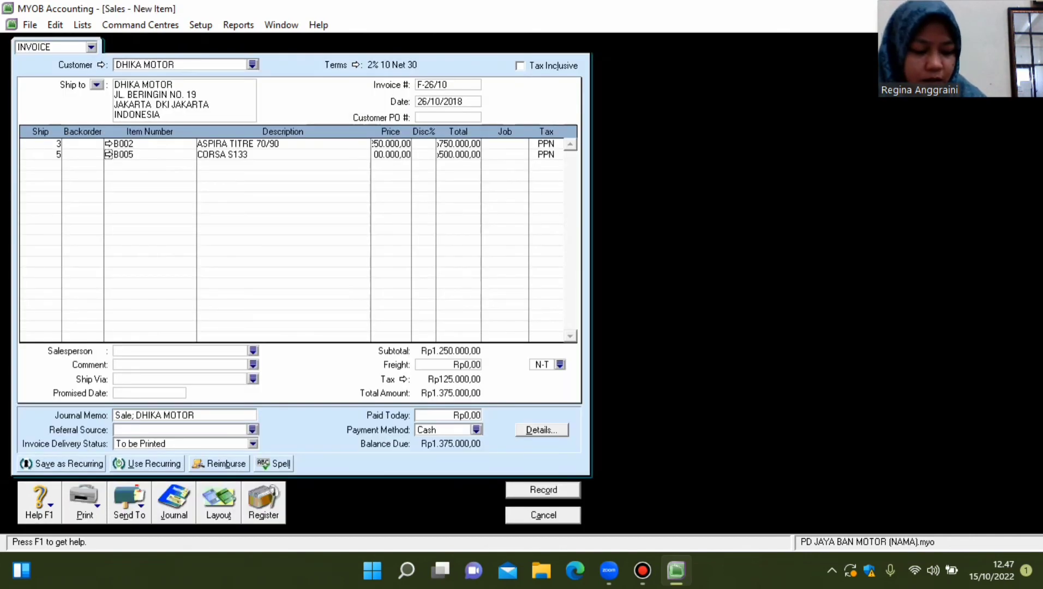
Set the invoice's freight to 50000, record the DHIKA MOTOR sale and close the sales entry window.
click(466, 365)
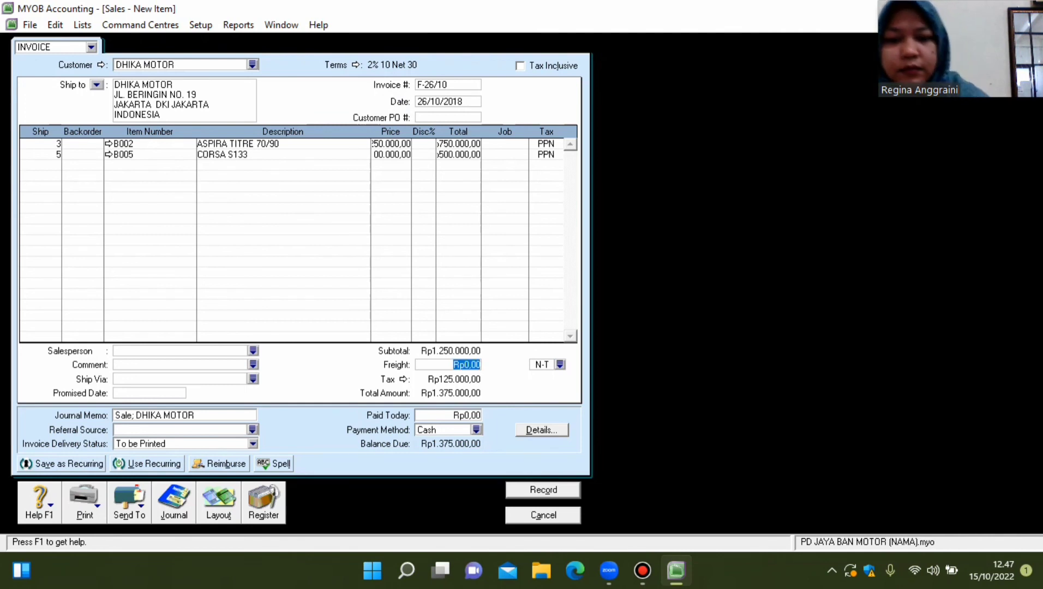
text(50000)
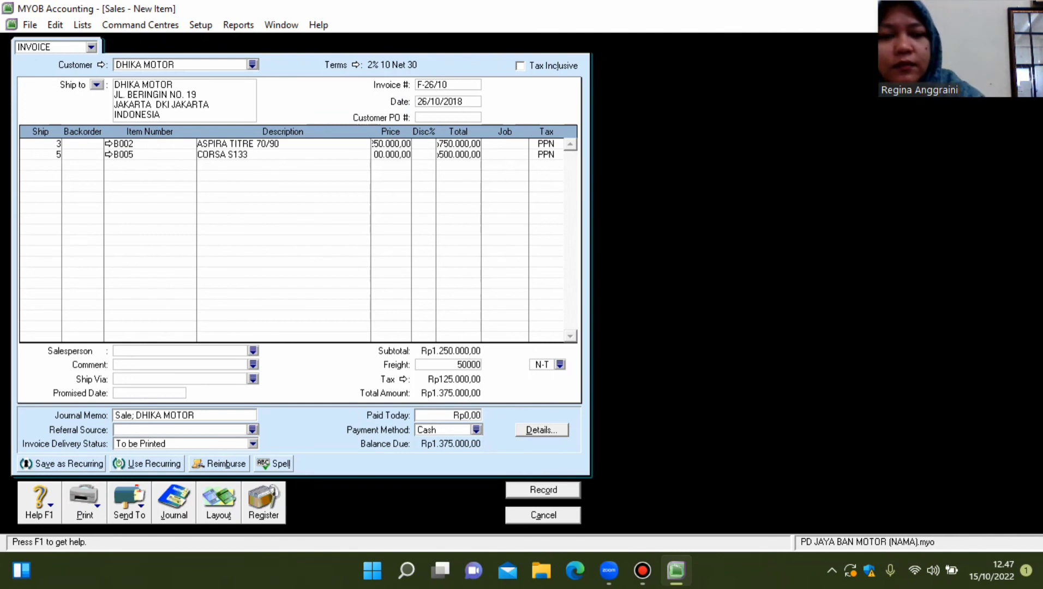
key(Tab)
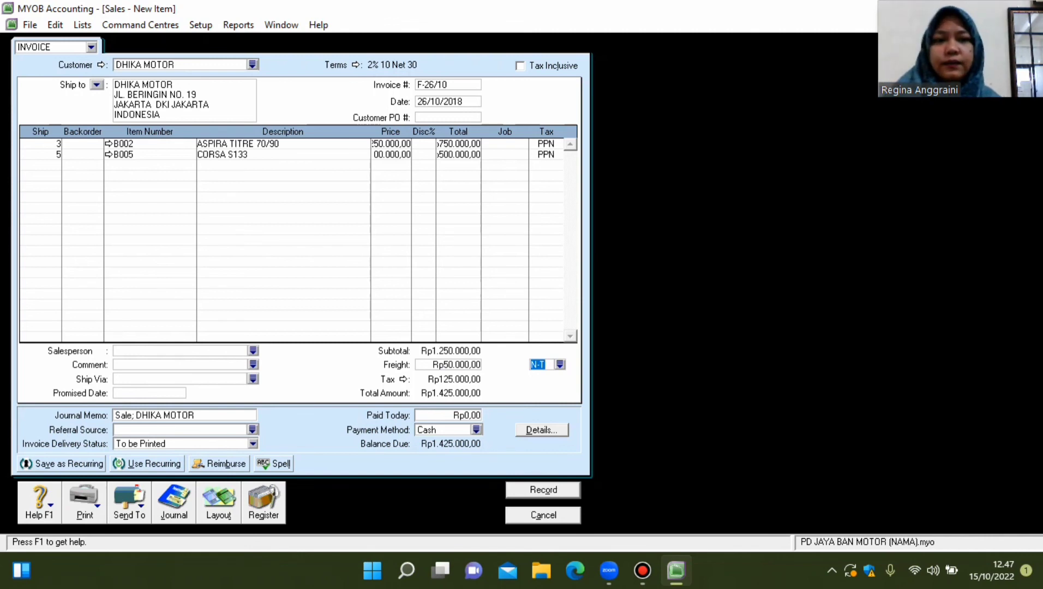
key(Return)
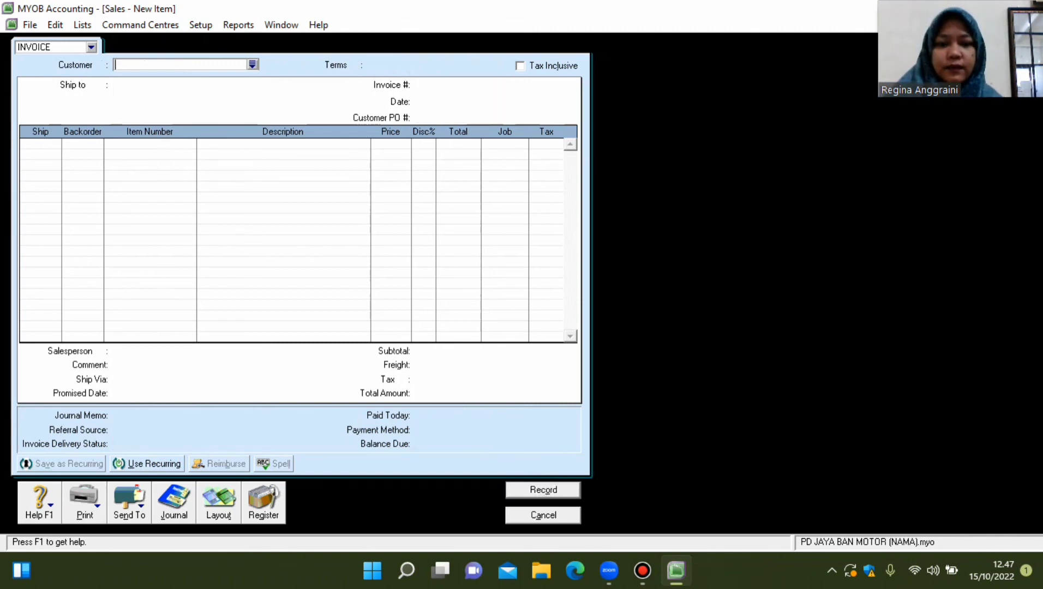
key(Escape)
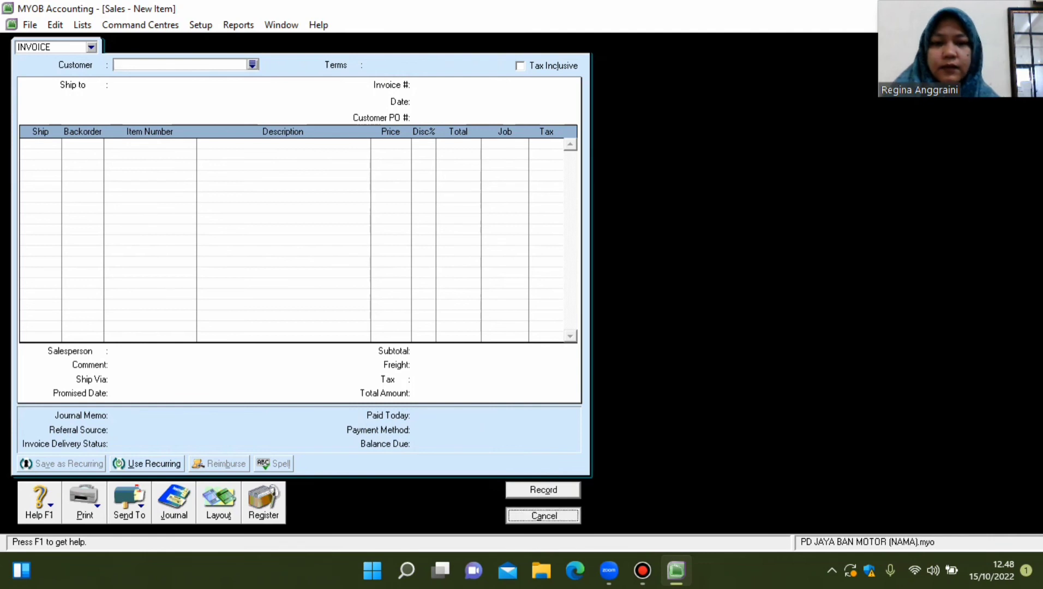
Examine the latest entries across all journals in the Transaction Journal, including the postings for sales NK-25/10 and F-26/10.
click(522, 266)
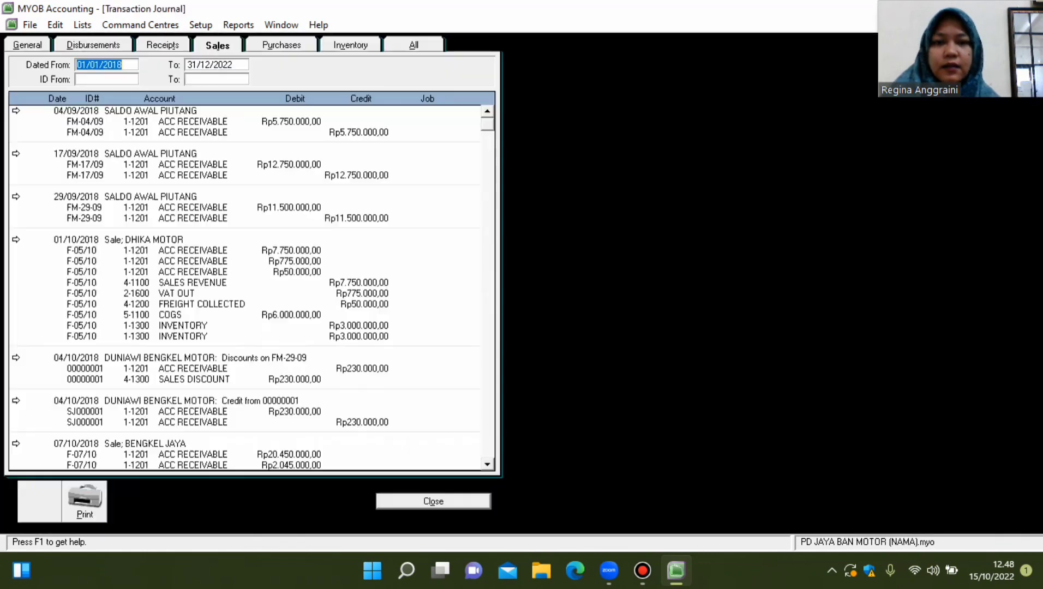
scroll(245, 288, down, 6)
click(413, 45)
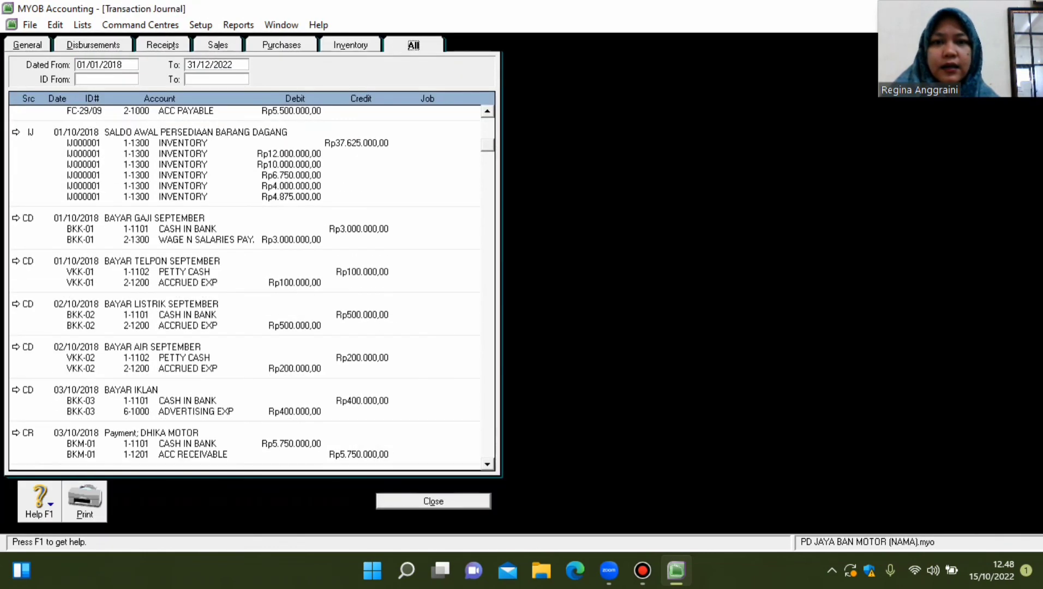
drag(487, 145, 488, 452)
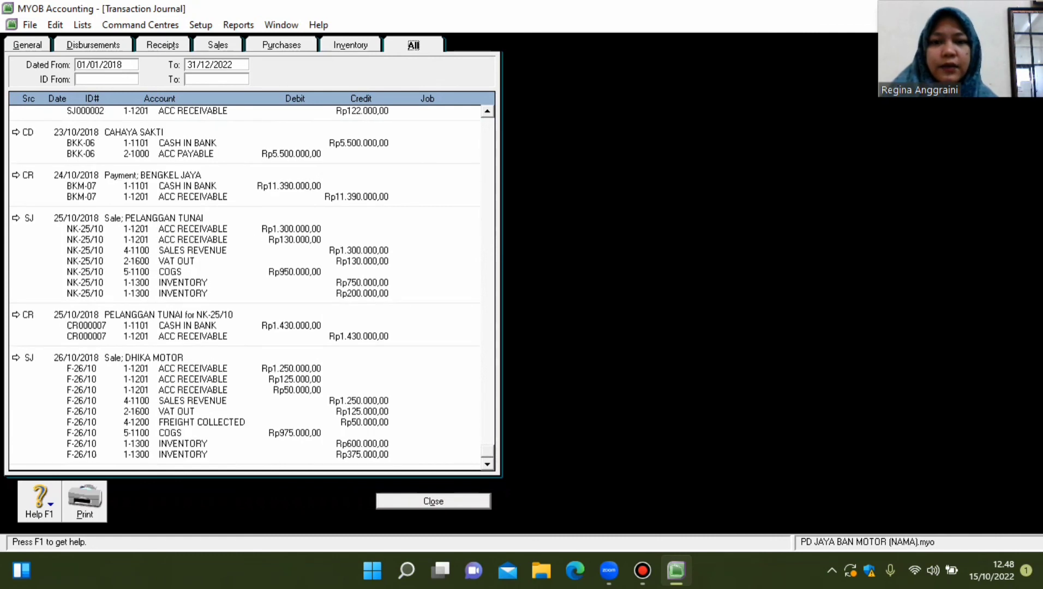
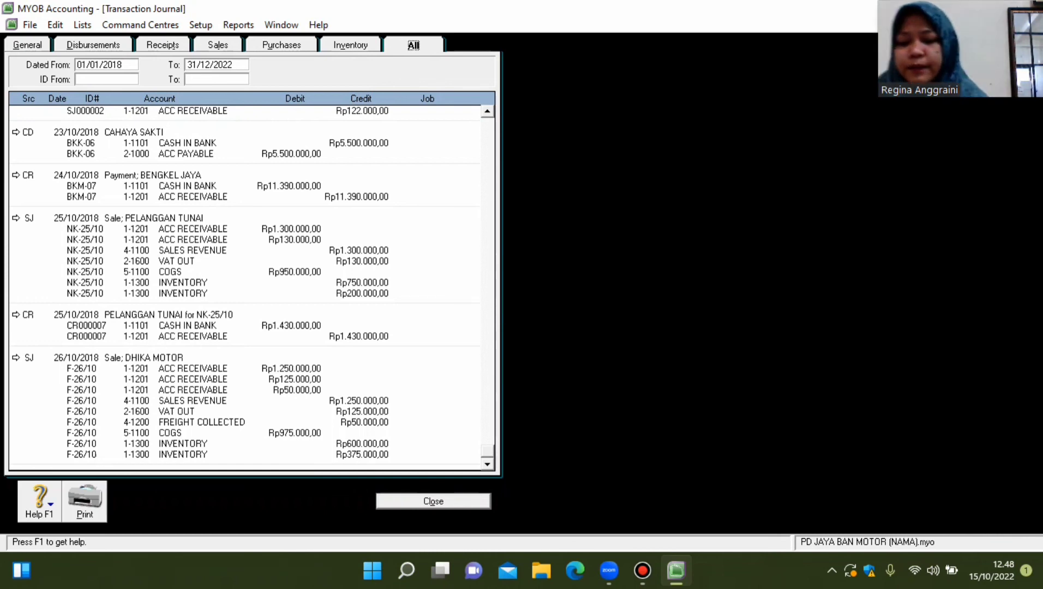
Start a customer receipt from BENGKEL JAYA with ID BKM-08 dated 27/10/2018.
key(Escape)
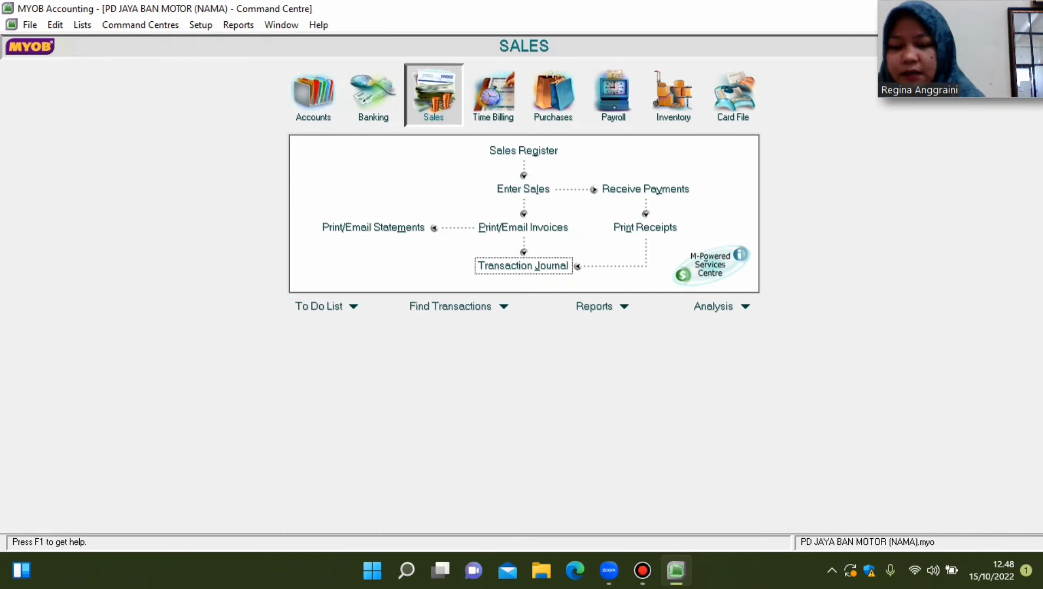
click(645, 188)
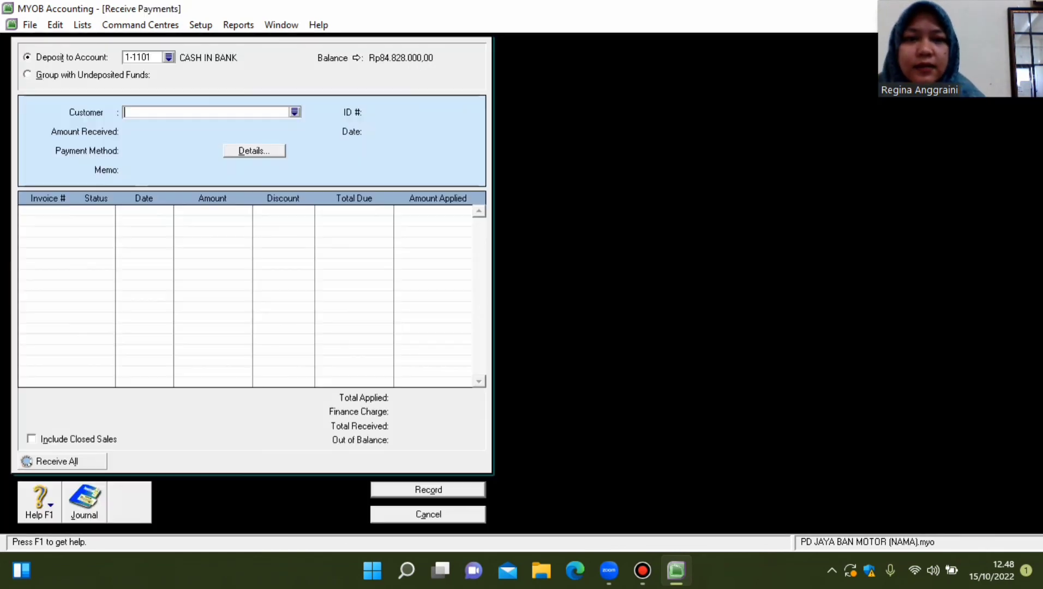
click(294, 112)
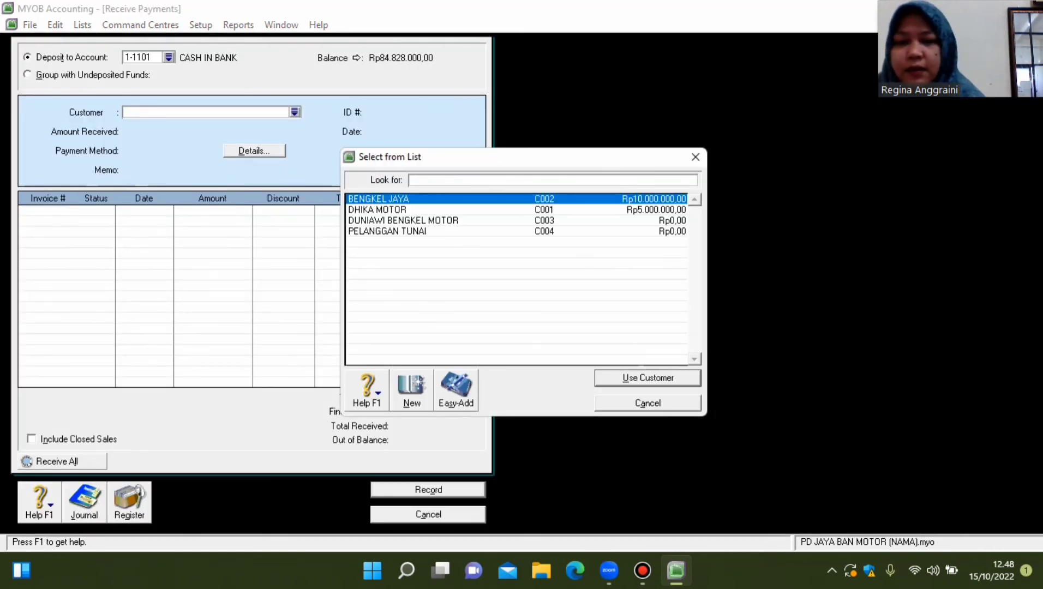
key(Return)
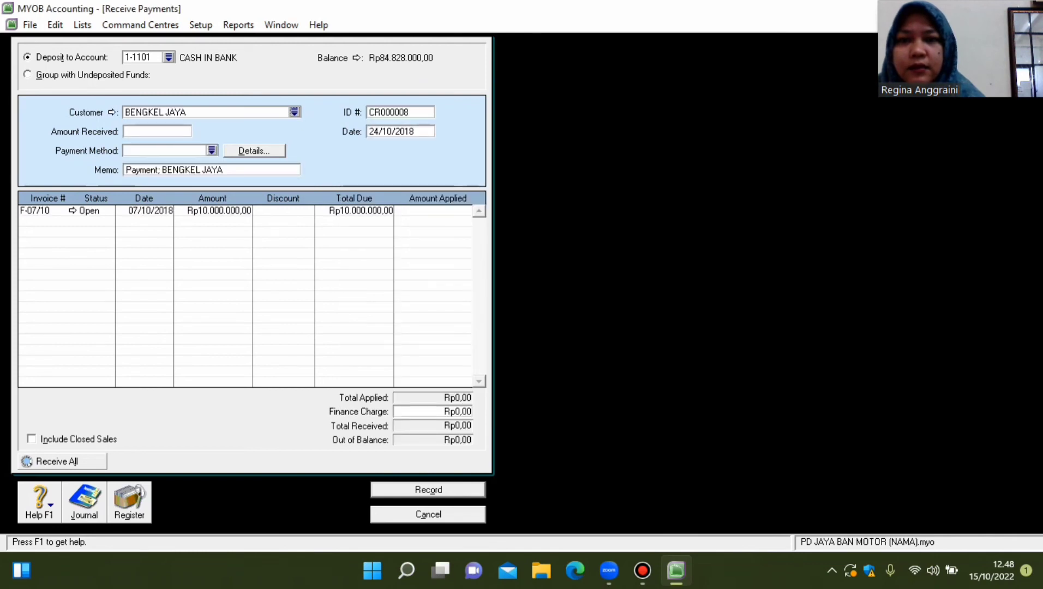
key(Tab)
text(BKM-08)
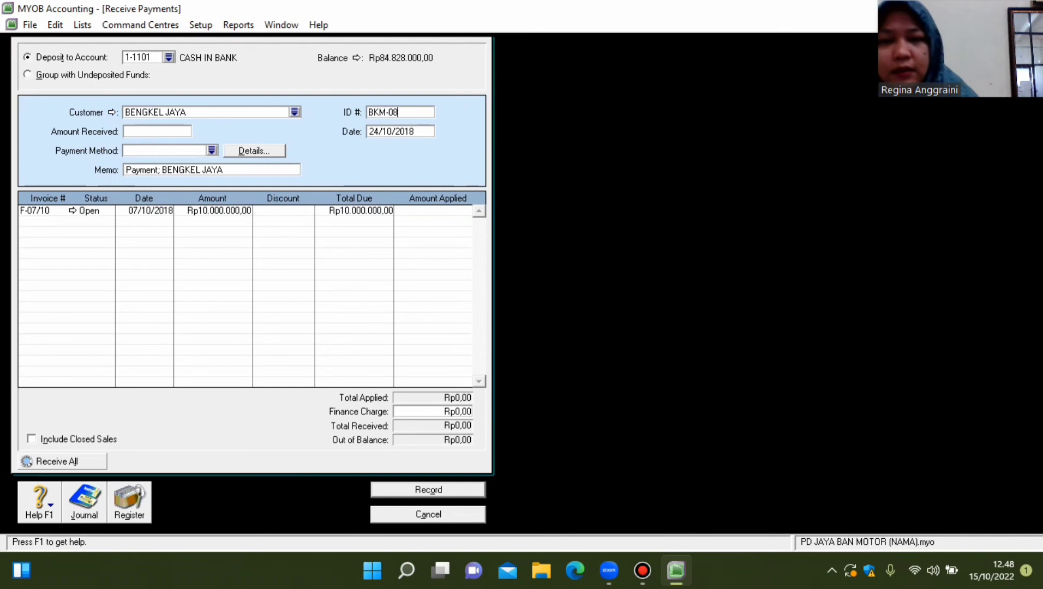
key(Tab)
click(377, 131)
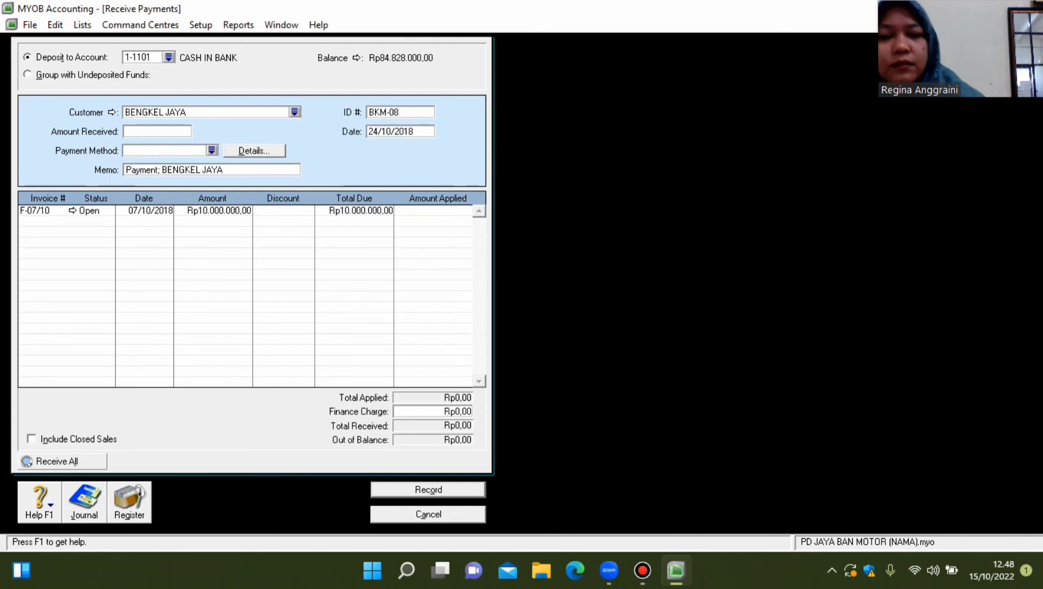
key(BackSpace)
text(7)
key(Tab)
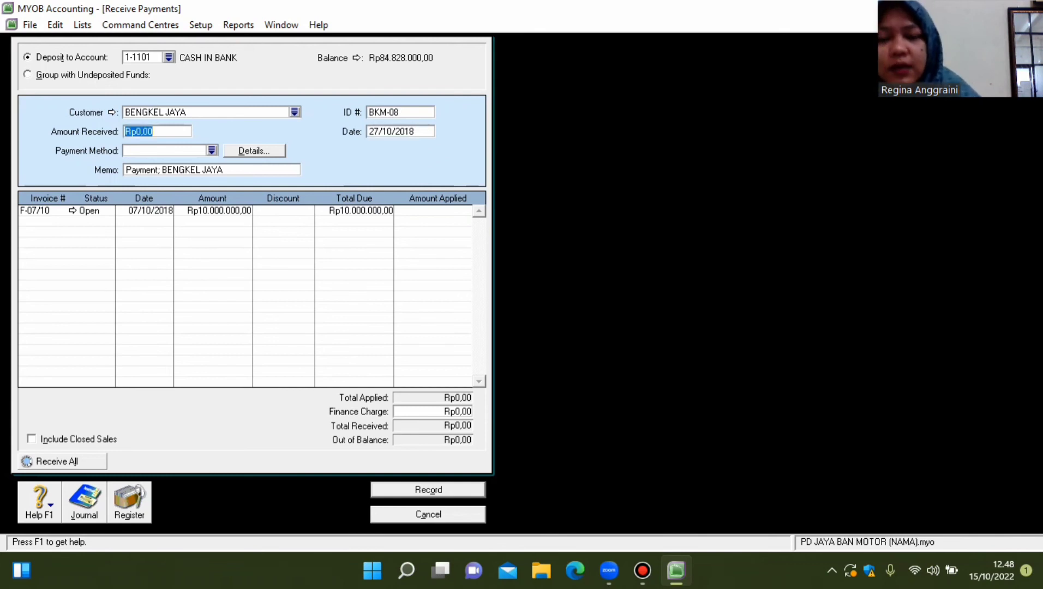
Enter 10000000 received by Cheque, apply it to invoice F-07/10, and record the BENGKEL JAYA receipt.
text(10000000)
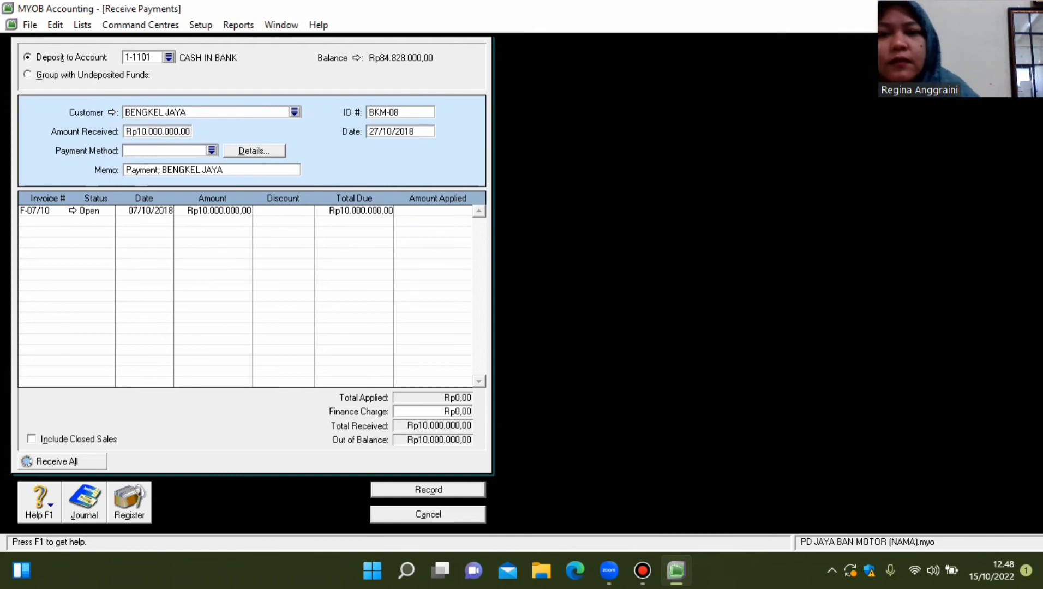
key(Return)
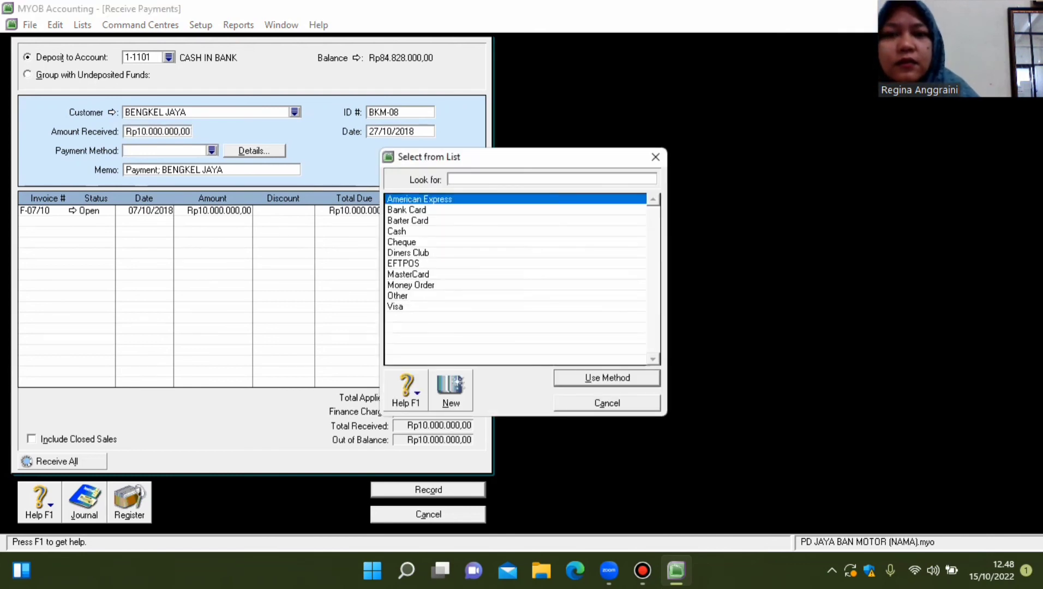
key(Down)
key(Down)
key(Down)
key(Down)
key(Return)
key(Tab)
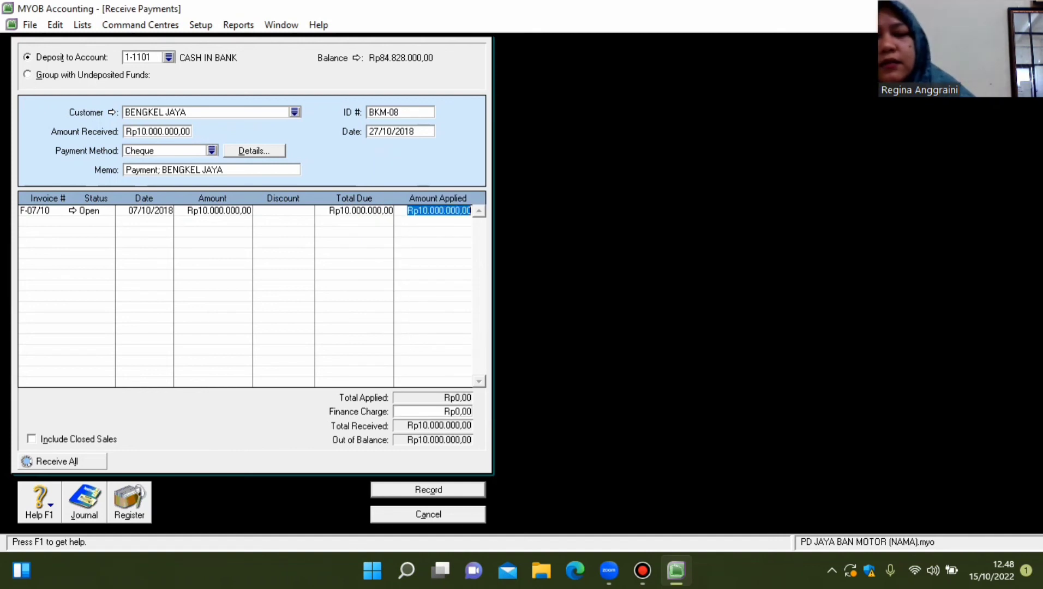
key(Tab)
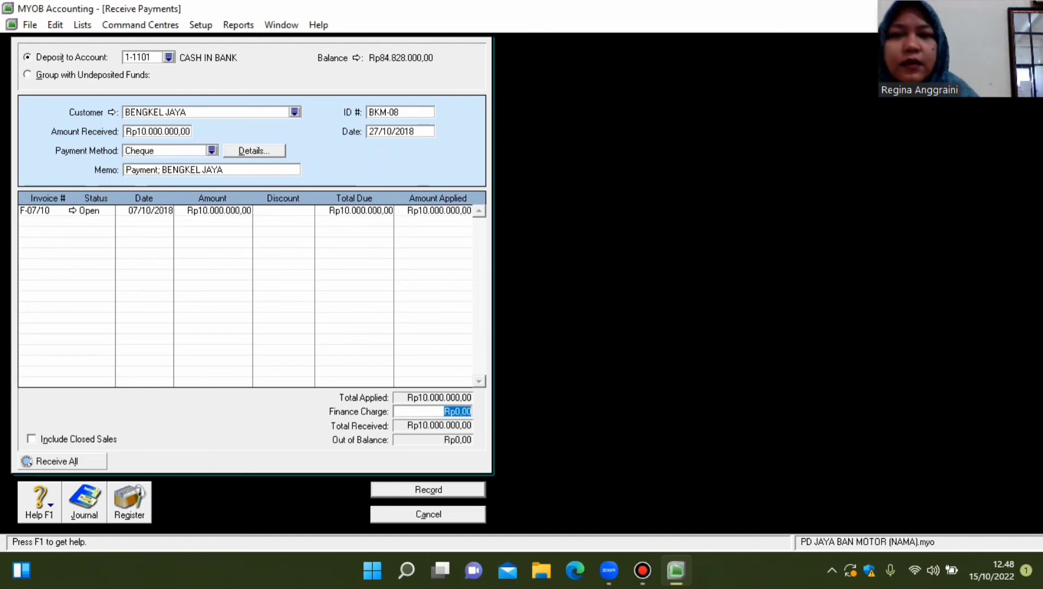
key(Return)
key(Escape)
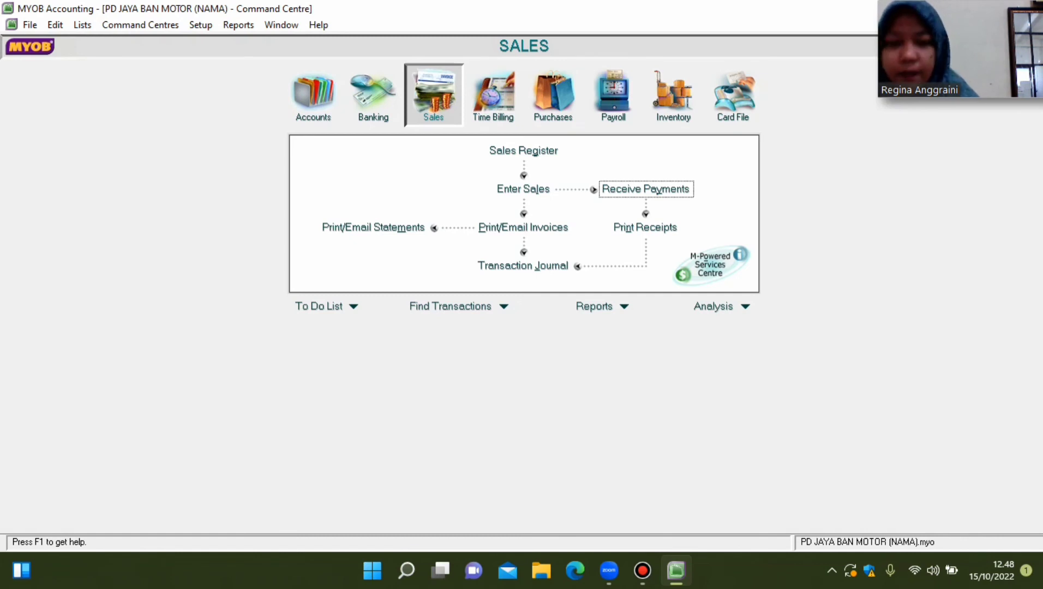
Start a new sale to PELANGGAN TUNAI with invoice number NK-28/10 dated 28/10/2018.
click(523, 188)
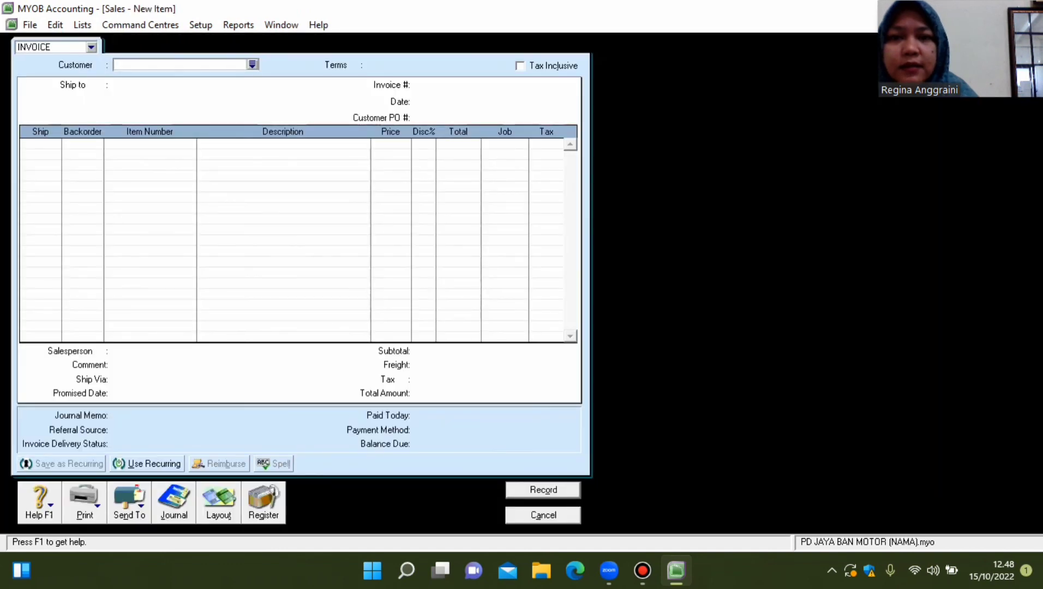
key(Tab)
text(p)
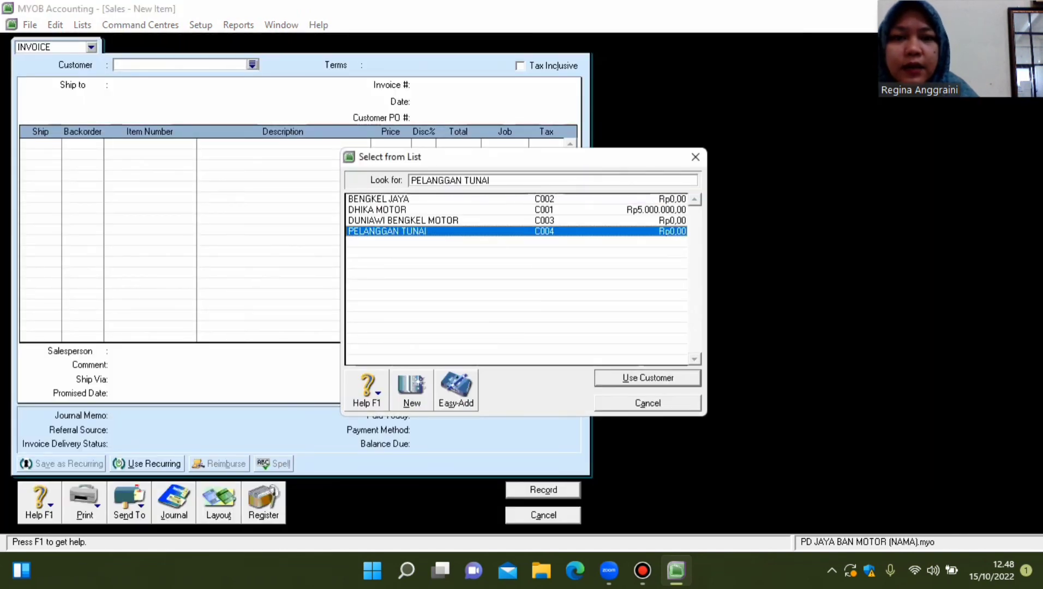
key(Return)
key(Tab)
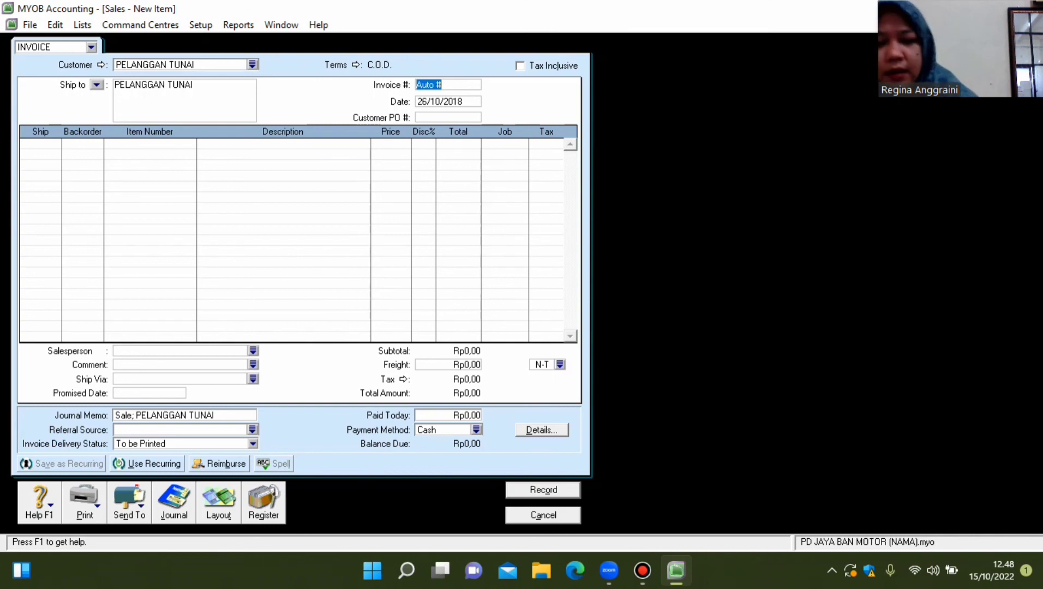
text(NK)
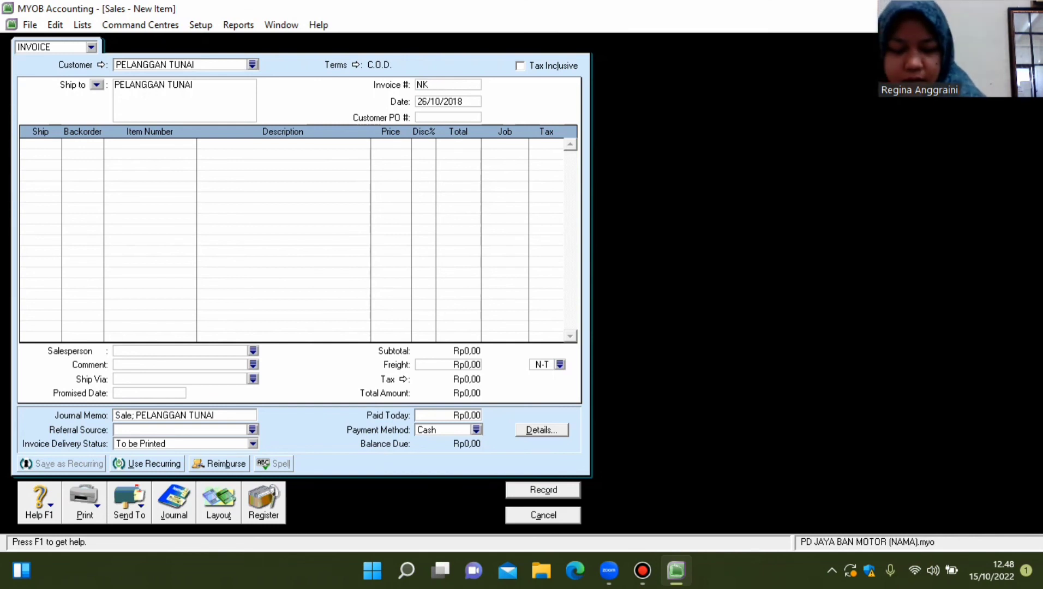
text(-28)
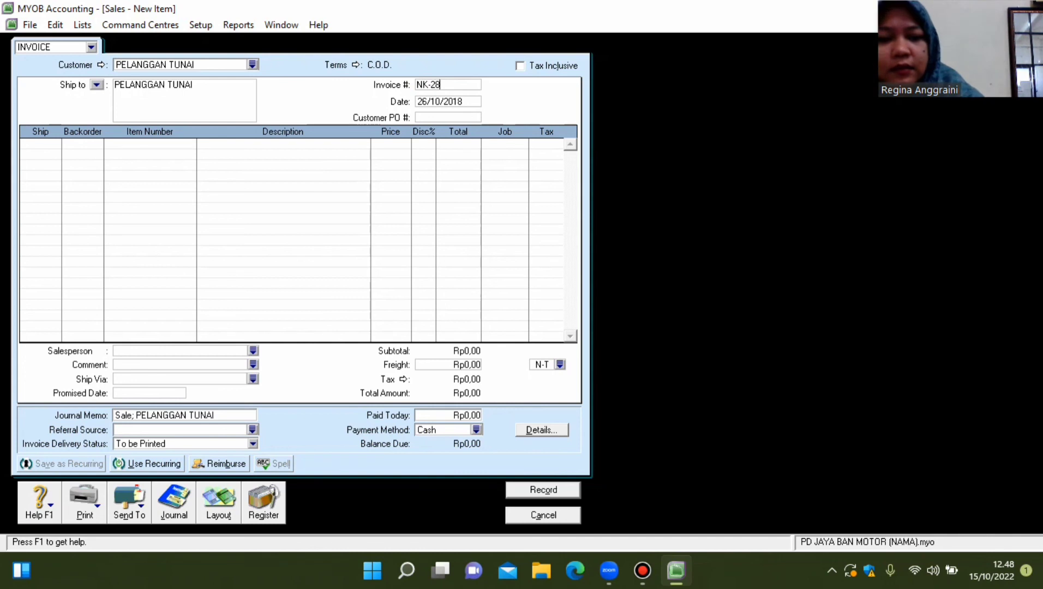
text(/10)
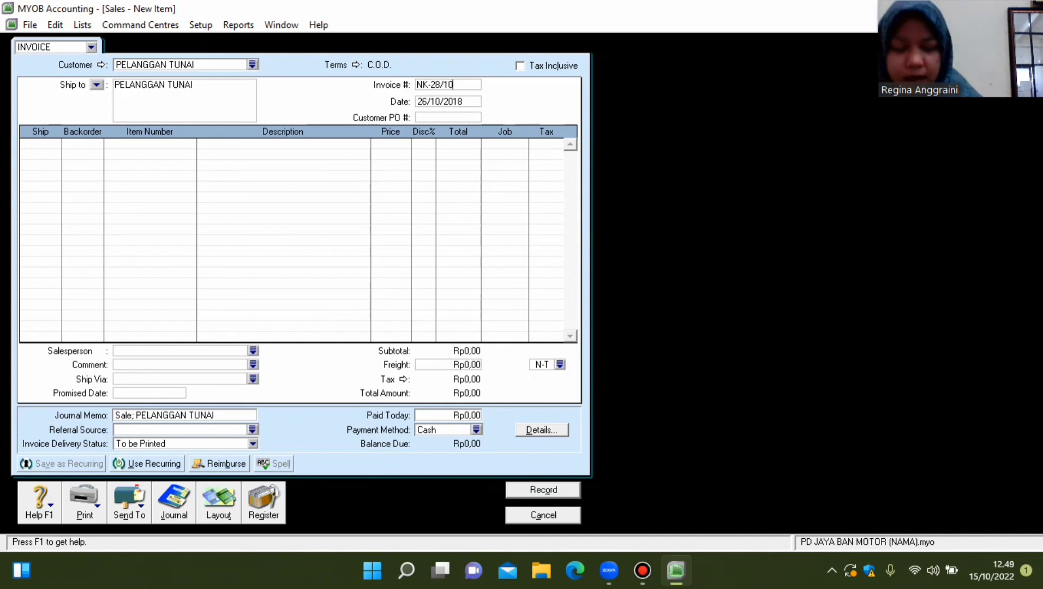
key(Tab)
key(BackSpace)
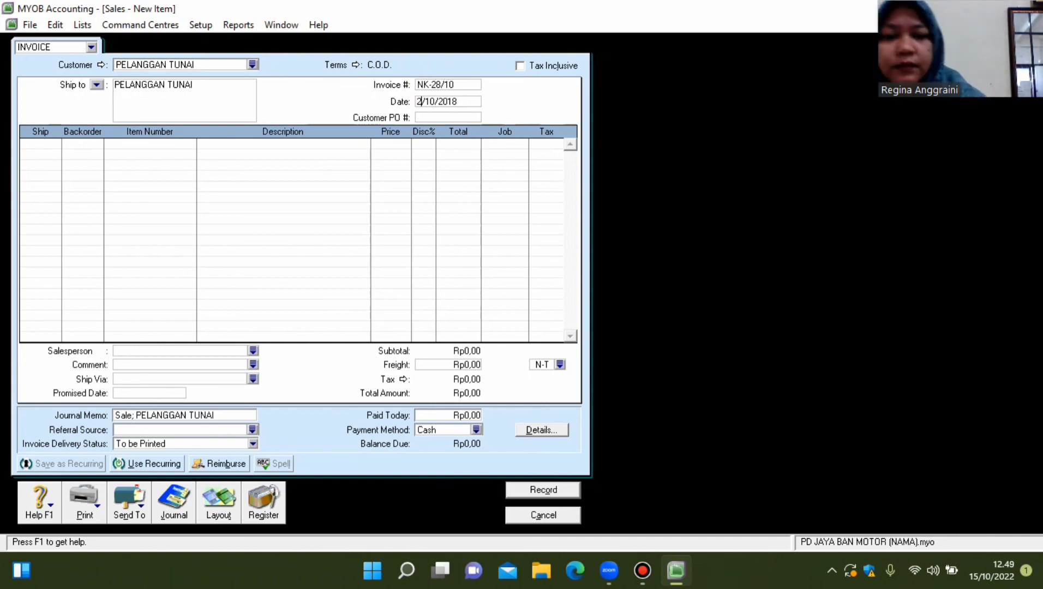
text(8)
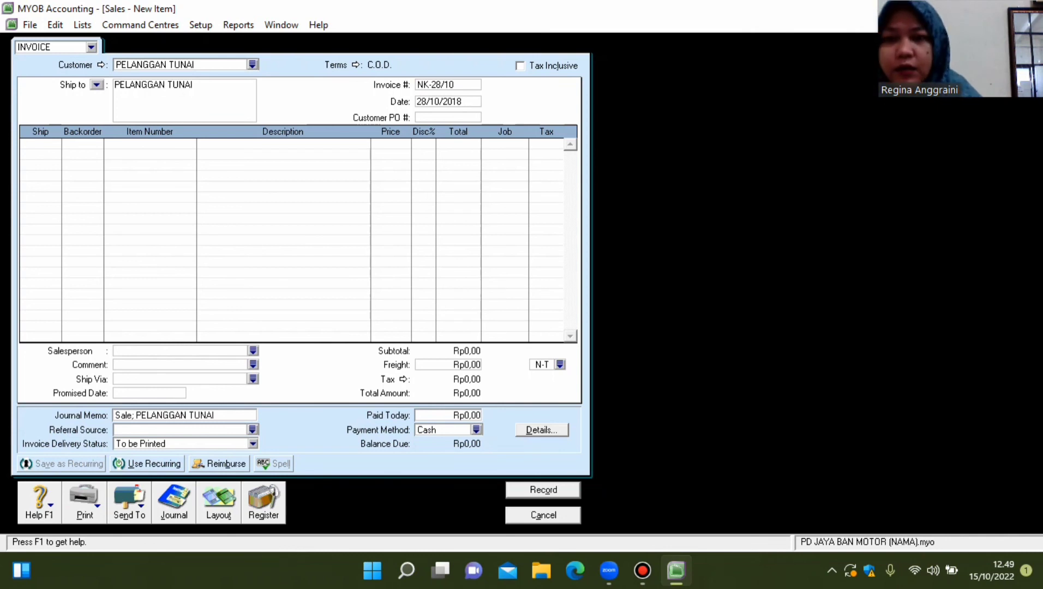
Add two sale lines: quantity 2 of item B001 (BRIDGESTONE G-III) and quantity 2 of item B003 (CORSA S123).
key(Tab)
text(2)
key(Down)
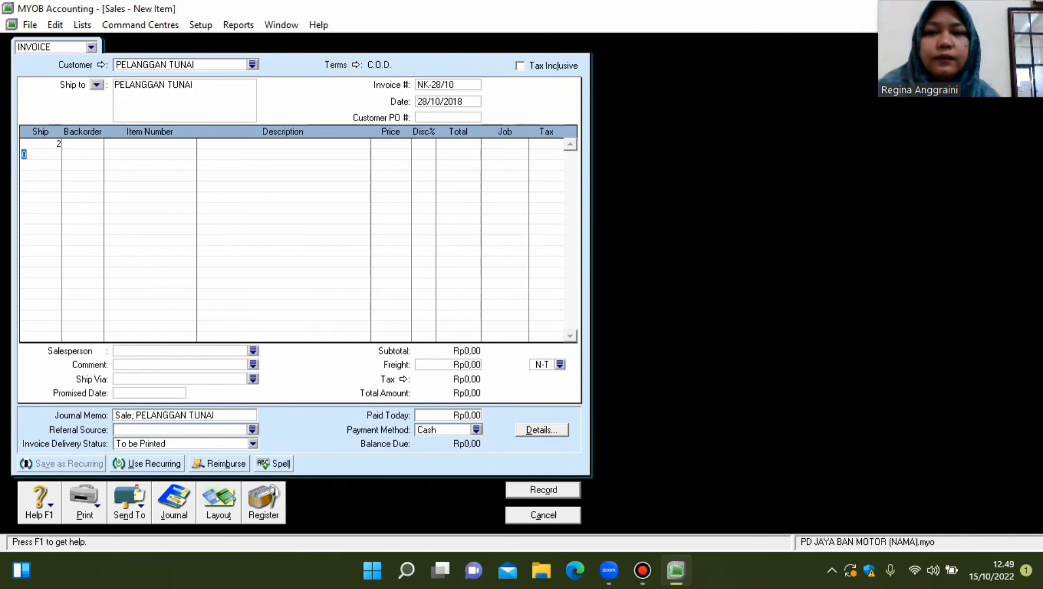
text(2)
click(147, 143)
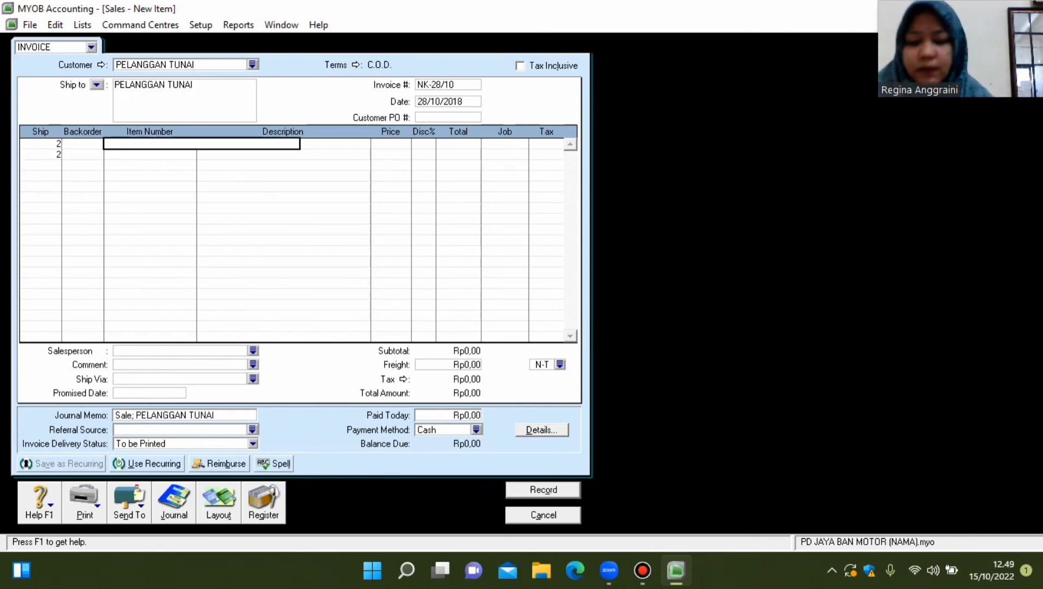
text(B001)
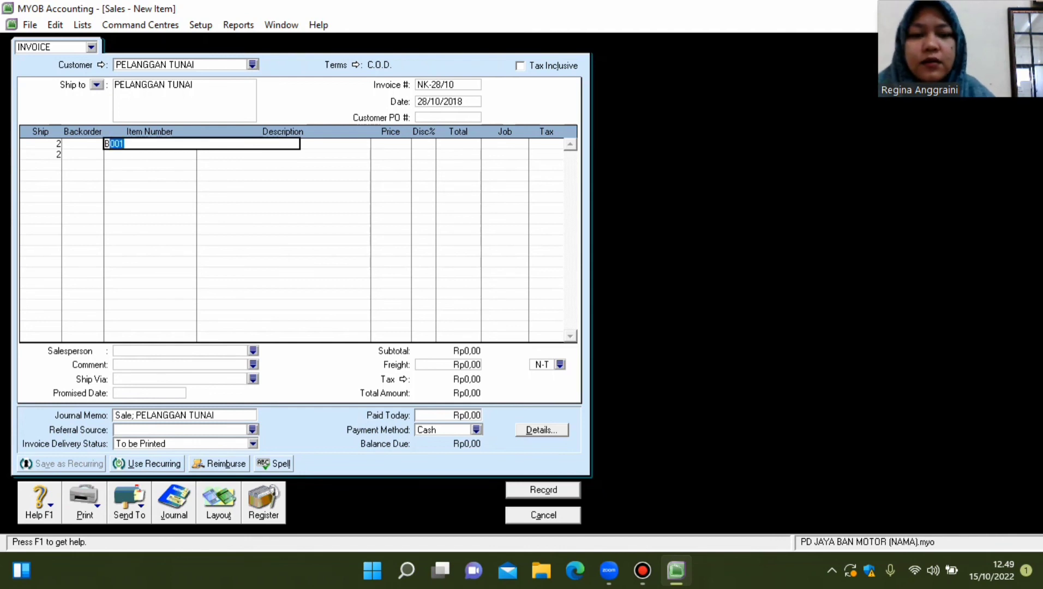
key(Return)
key(Tab)
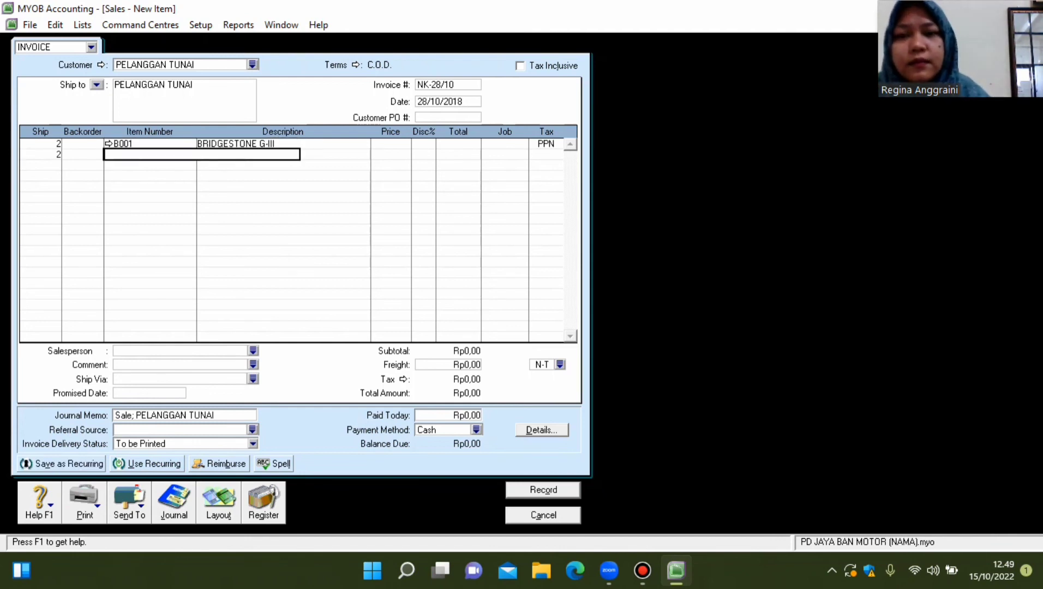
text(B003)
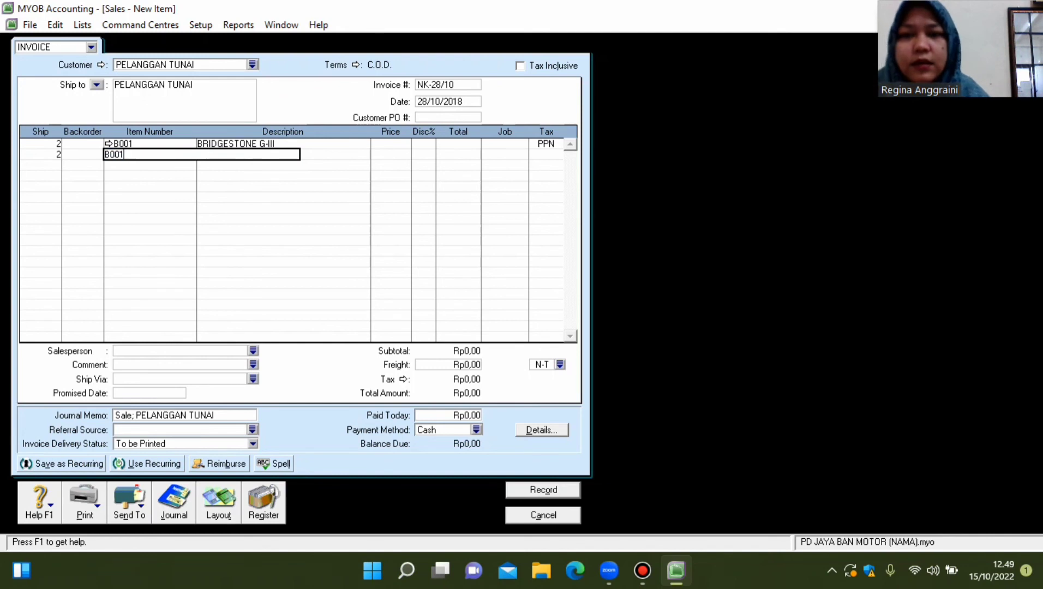
key(Return)
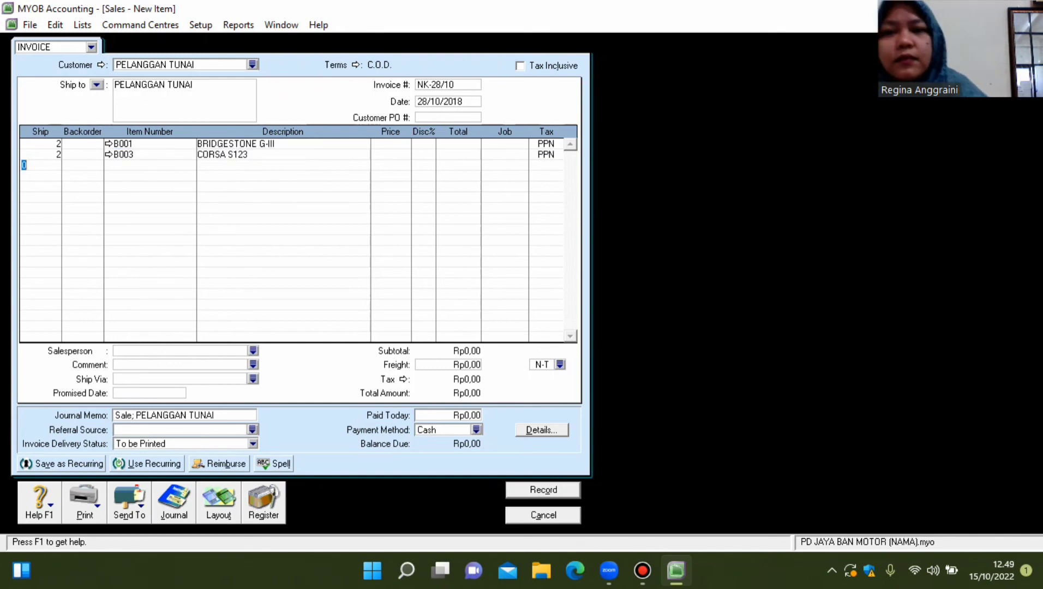
Set the unit price of BRIDGESTONE G-III to 1000000 and of CORSA S123 to 200000, and check both items' linked accounts.
click(385, 143)
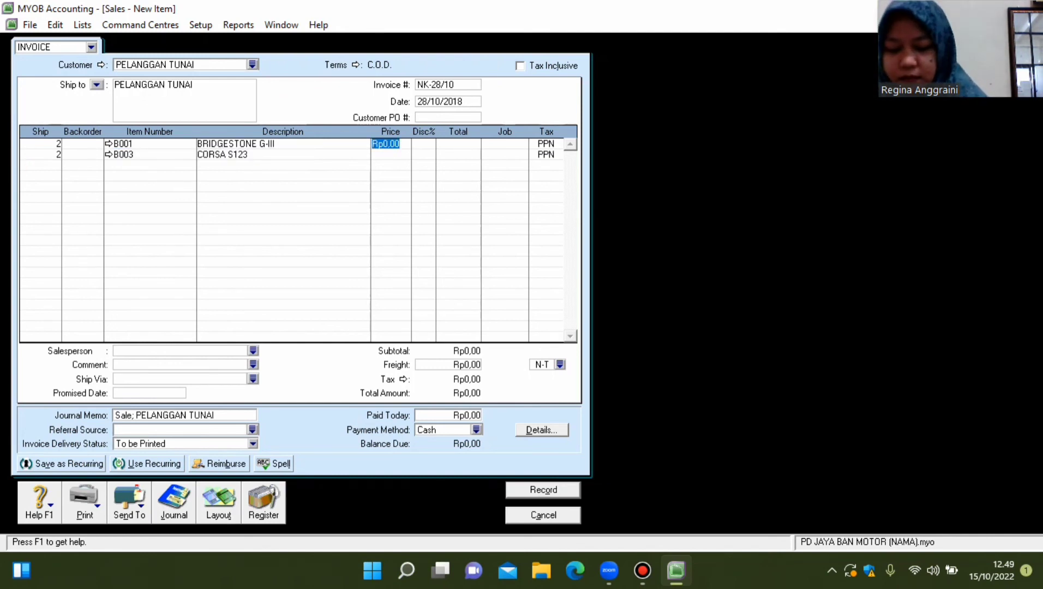
text(10)
key(minus)
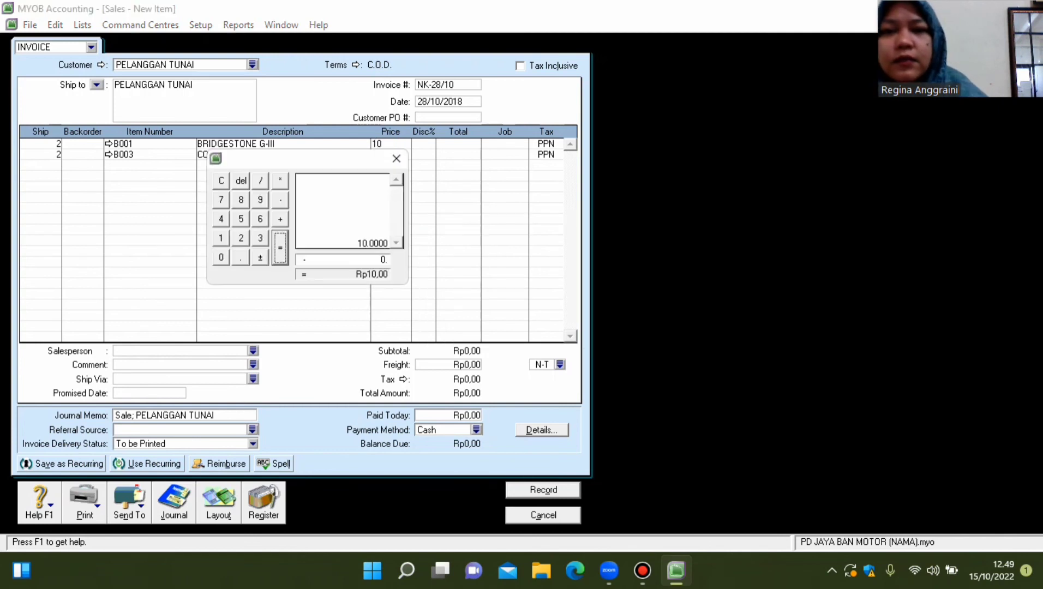
key(Escape)
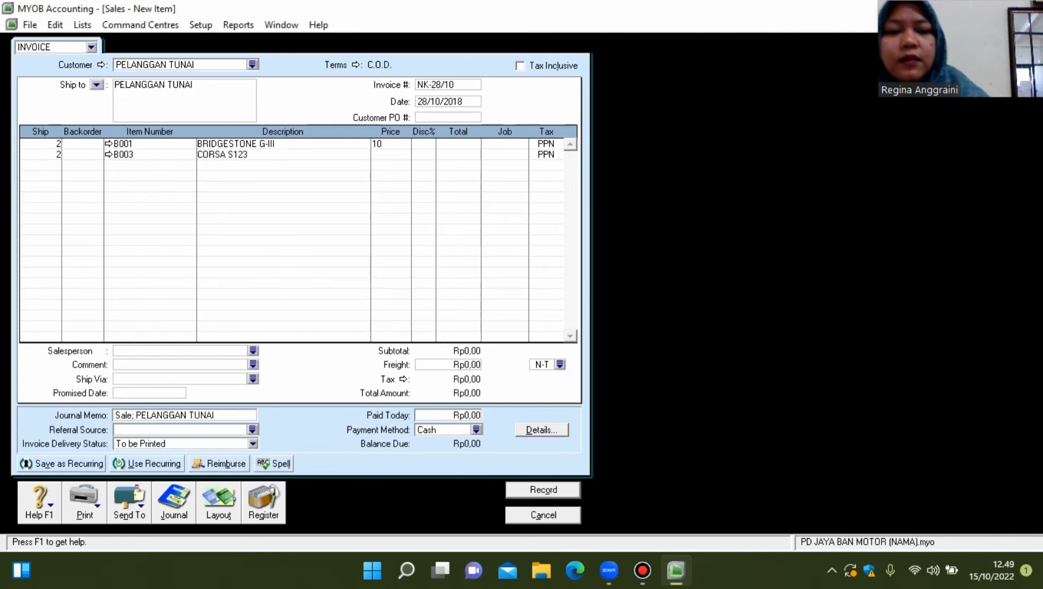
text(00.000)
click(24, 154)
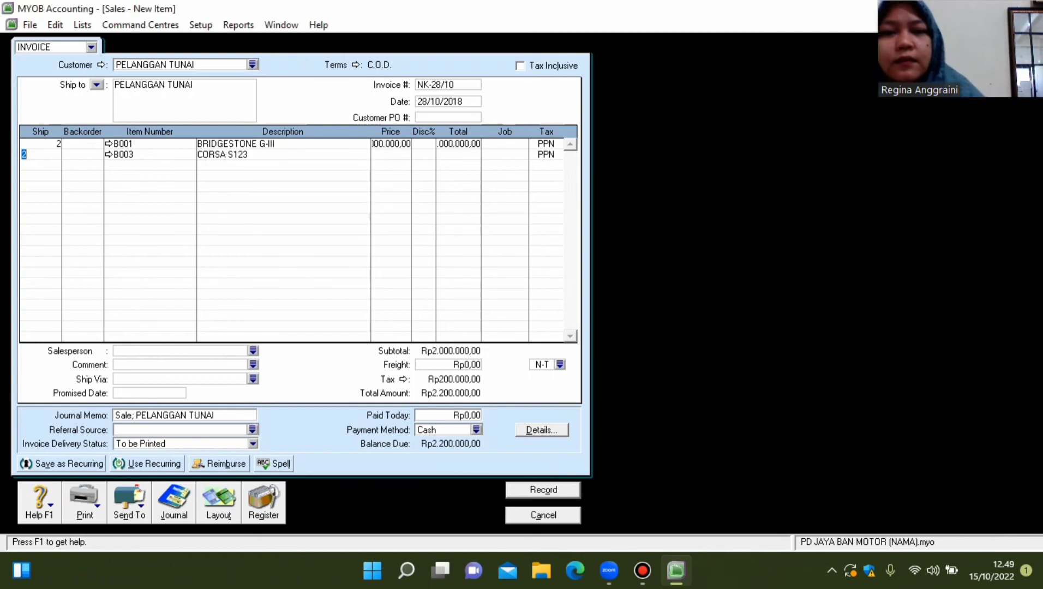
click(386, 154)
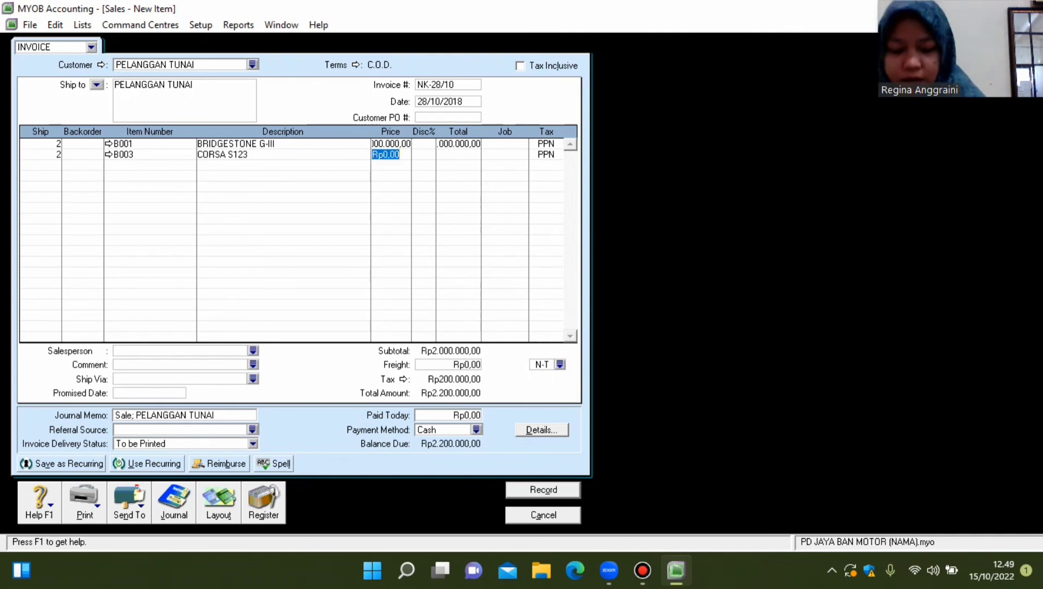
text(200000)
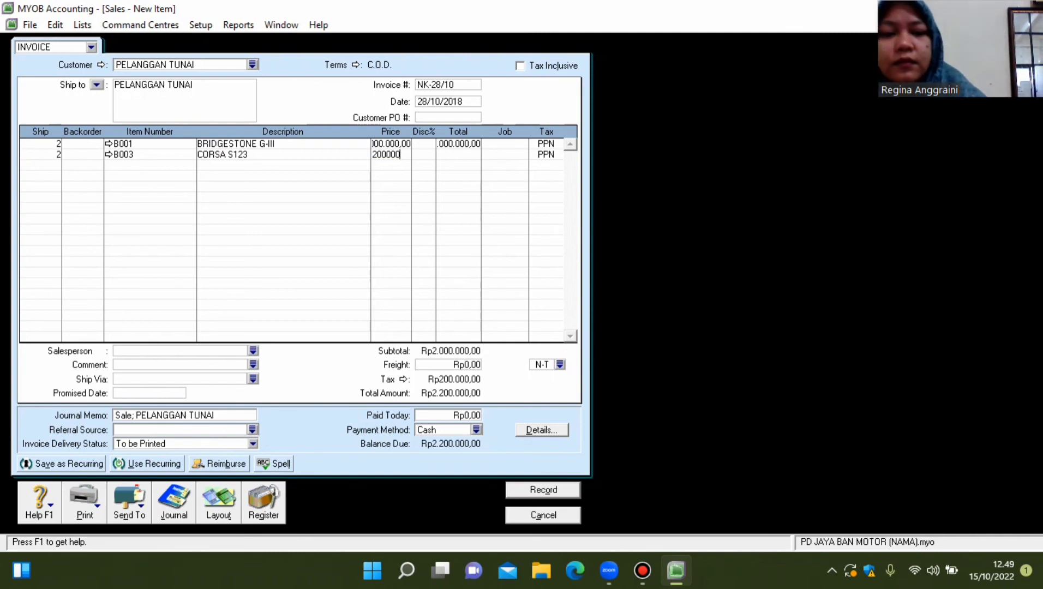
click(24, 165)
click(109, 143)
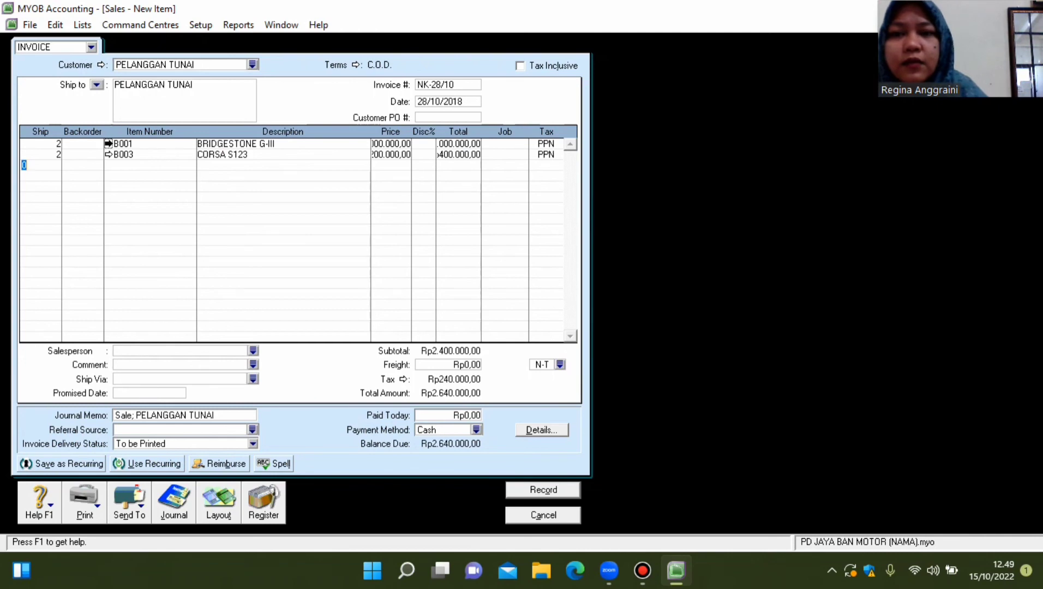
key(Escape)
click(108, 155)
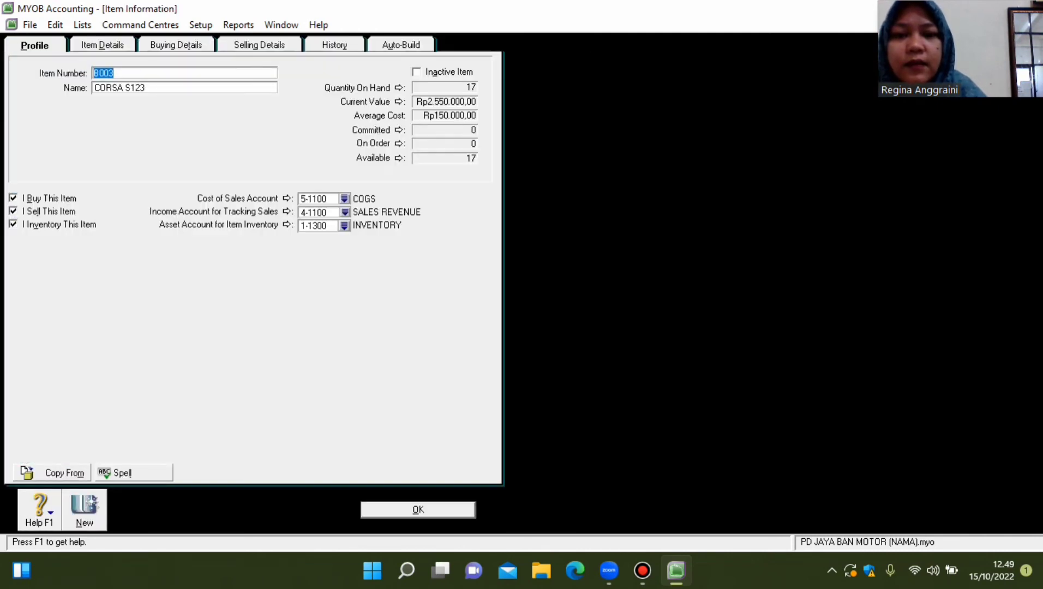
Enter 2640000 as paid today by Cash on the PELANGGAN TUNAI sale NK-28/10 and record it.
key(Escape)
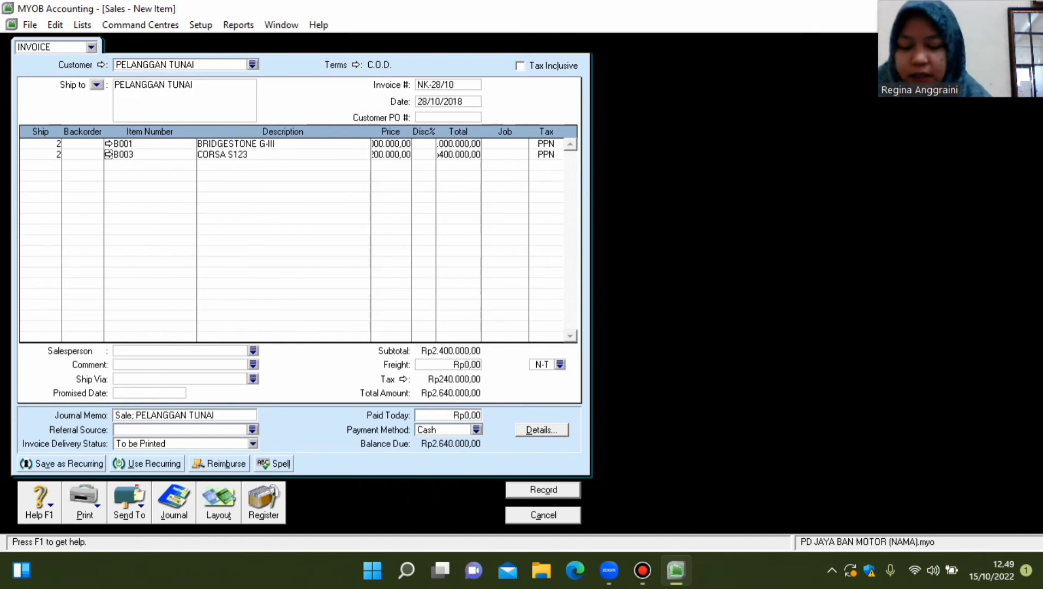
click(466, 416)
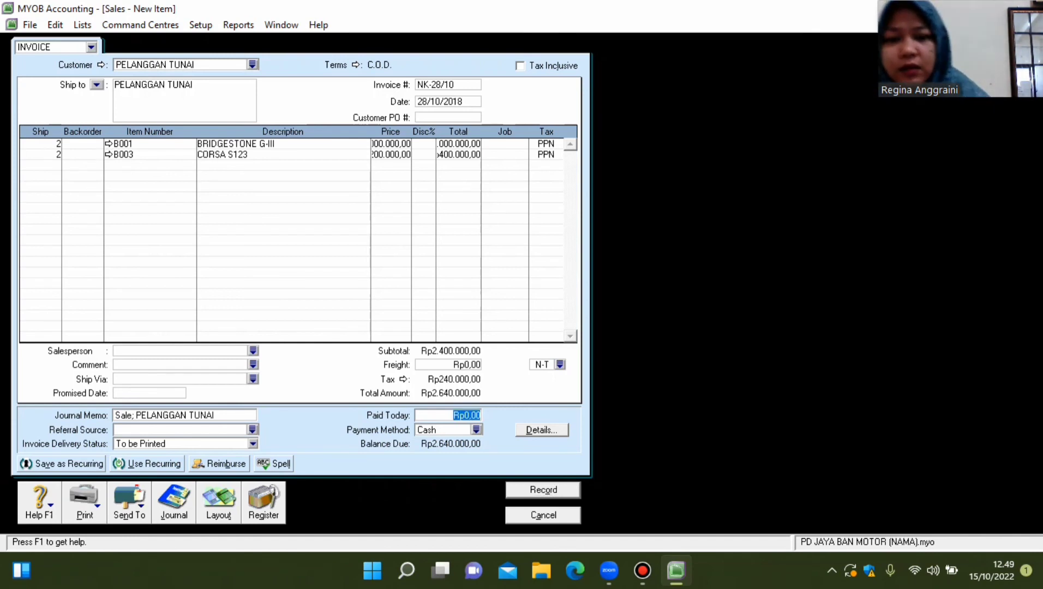
text(2640000)
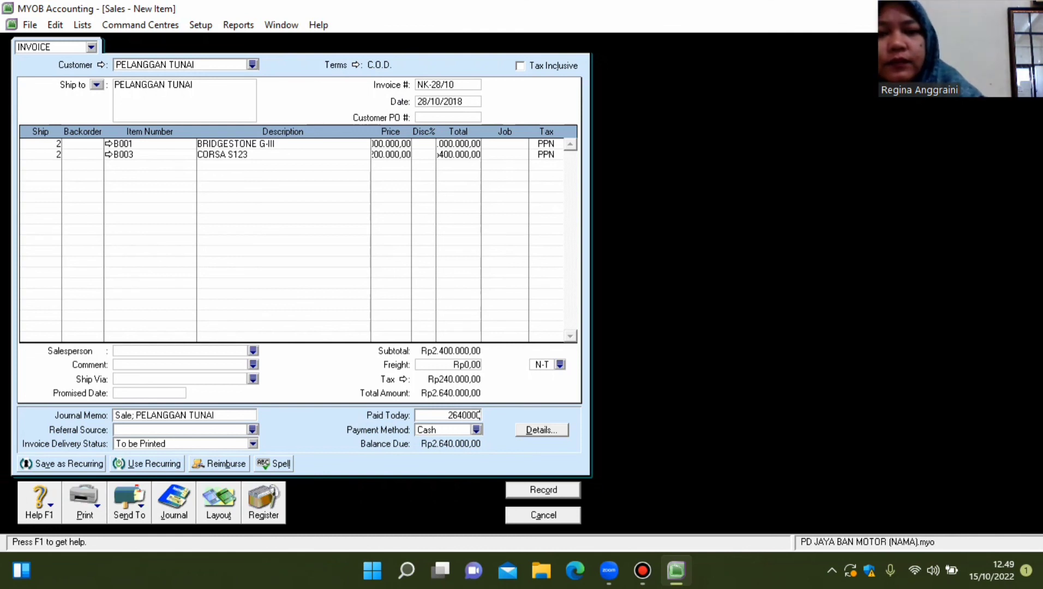
key(Tab)
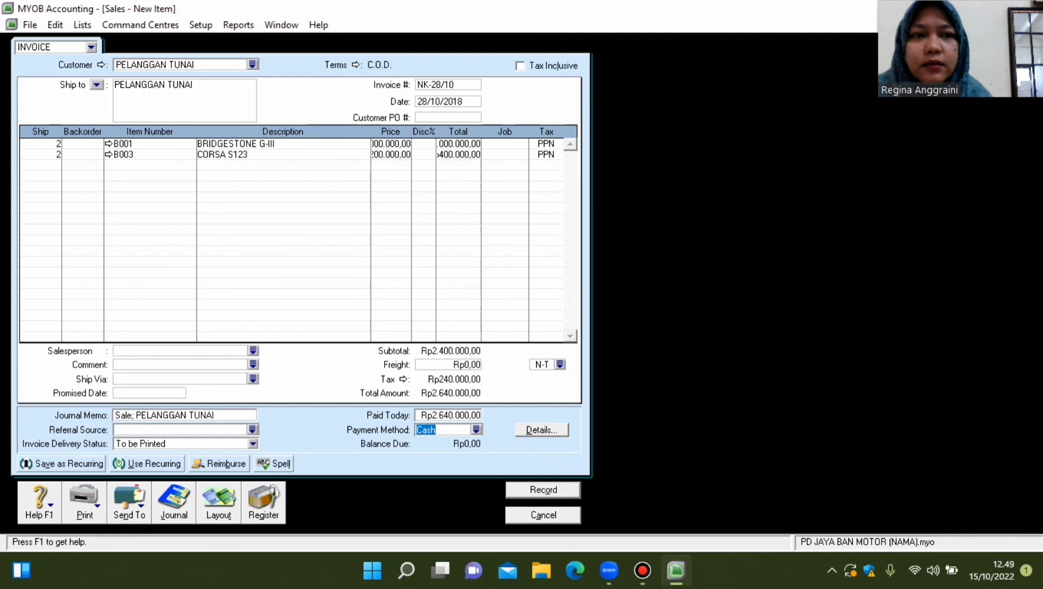
key(Return)
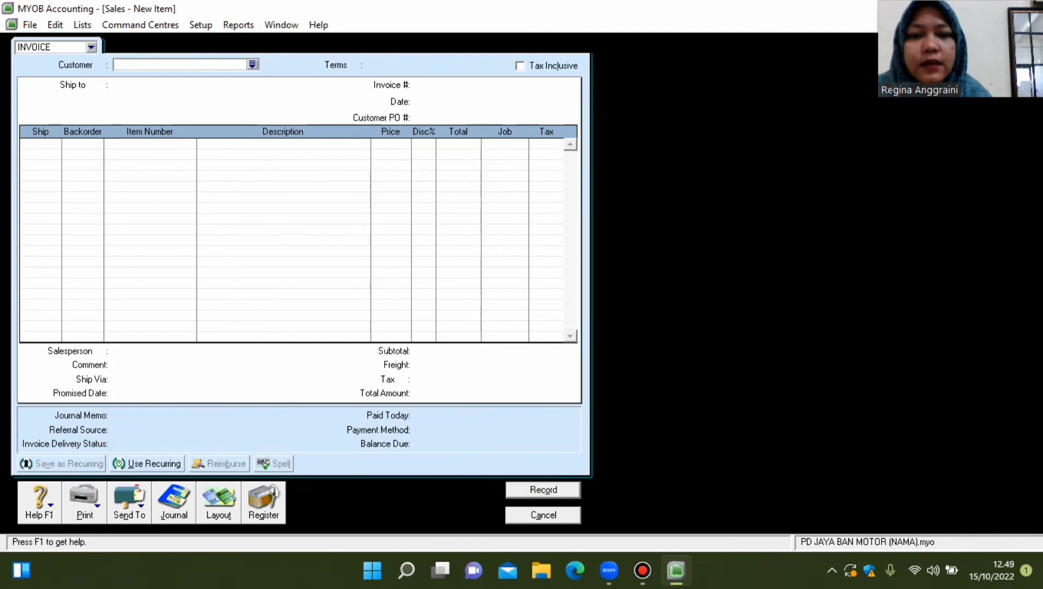
key(Escape)
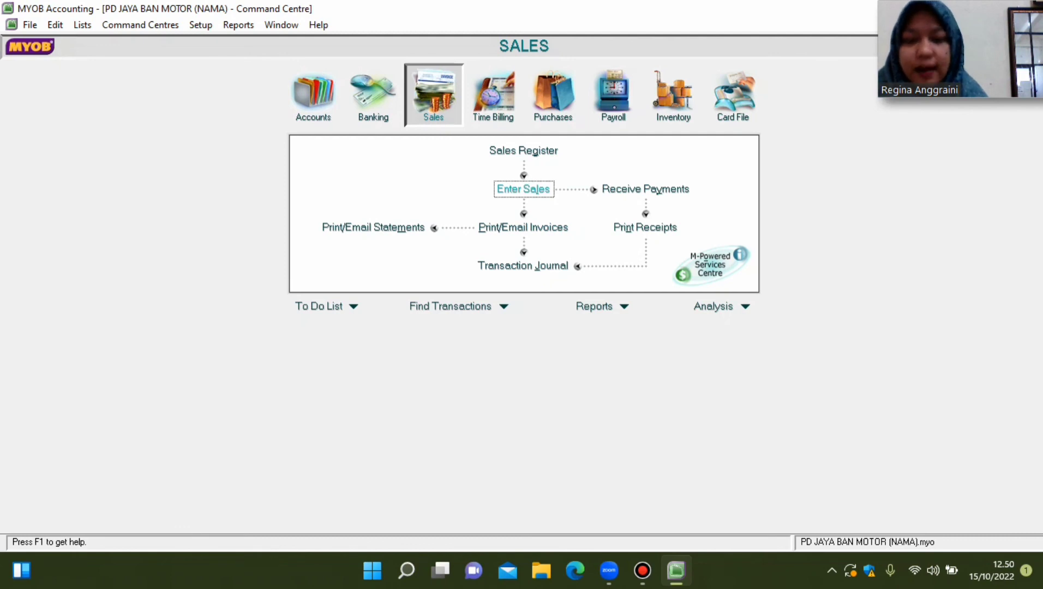
Start a new sale to DHIKA MOTOR with invoice number NKR-03 dated 29/10/2018.
click(523, 189)
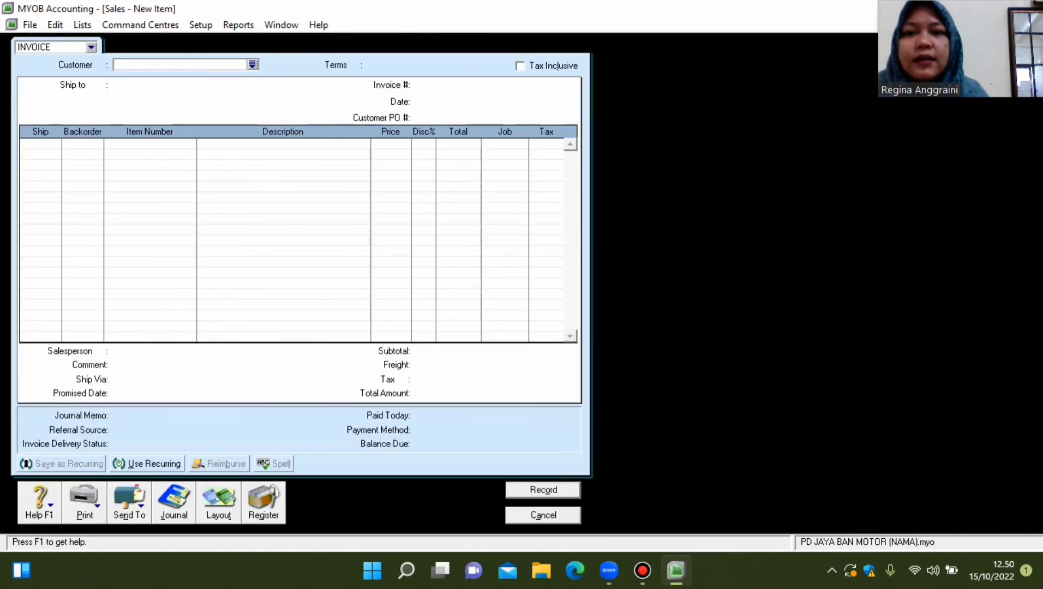
key(Tab)
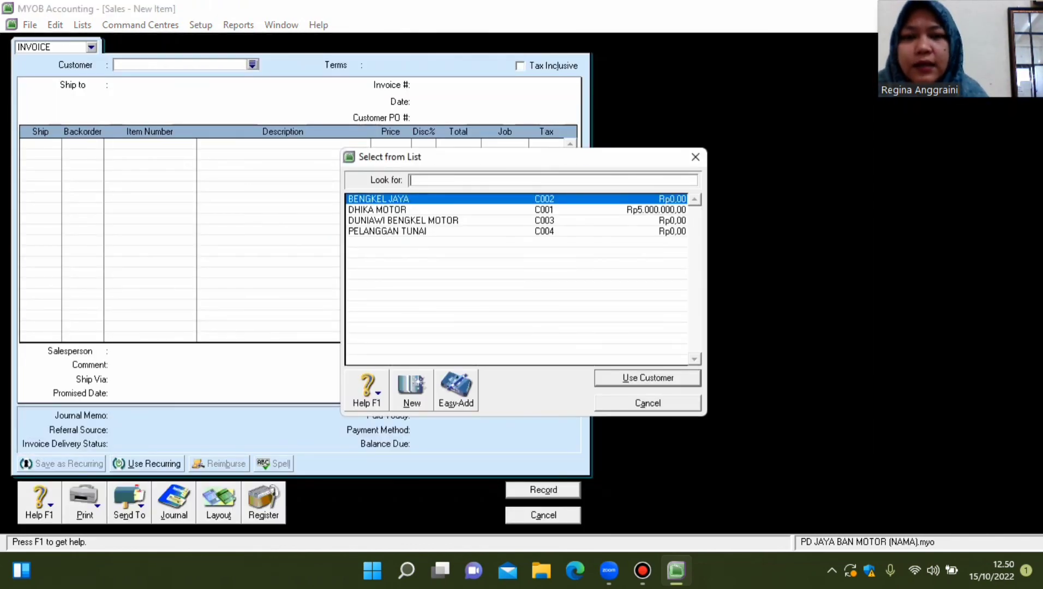
click(515, 209)
key(Return)
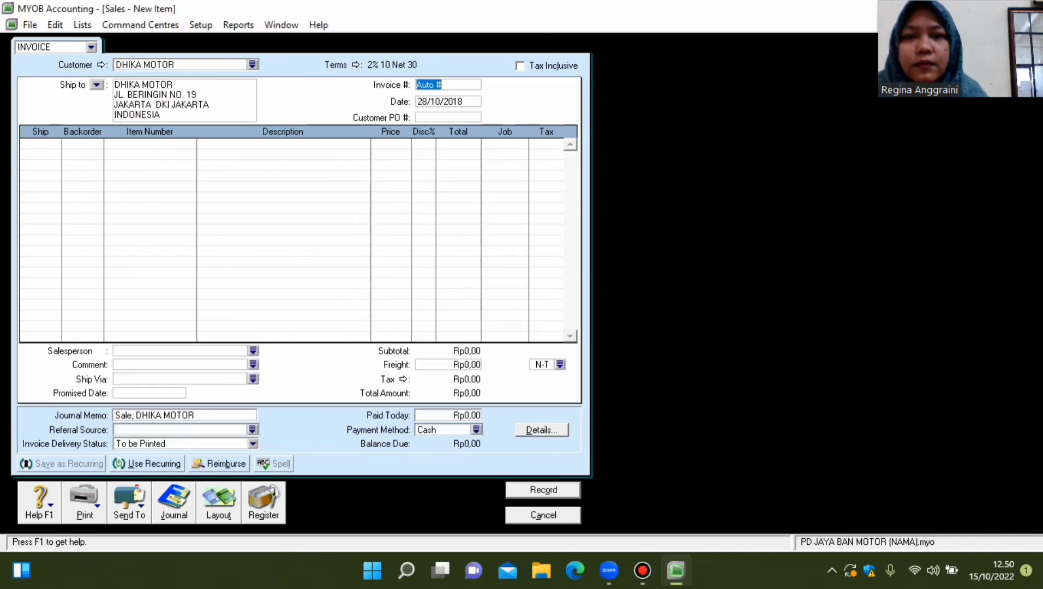
text(NKR)
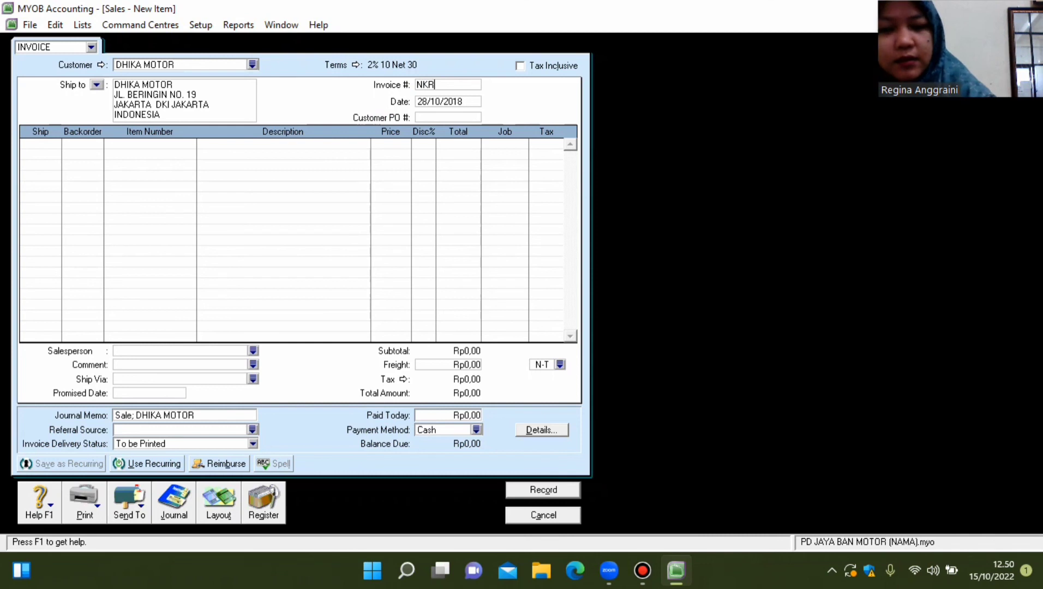
text(-03)
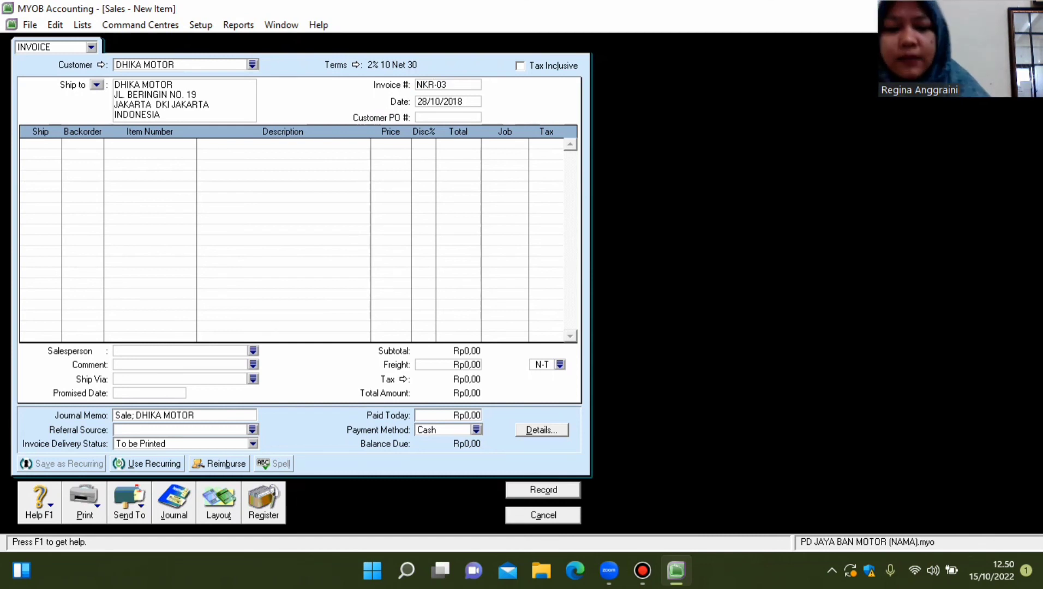
key(Tab)
click(425, 102)
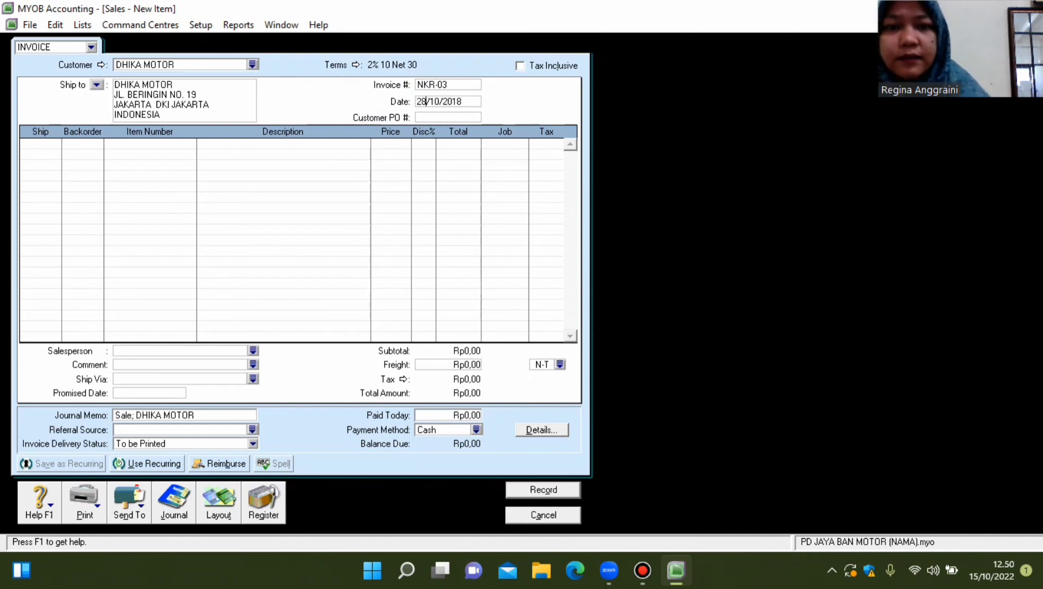
key(BackSpace)
text(9)
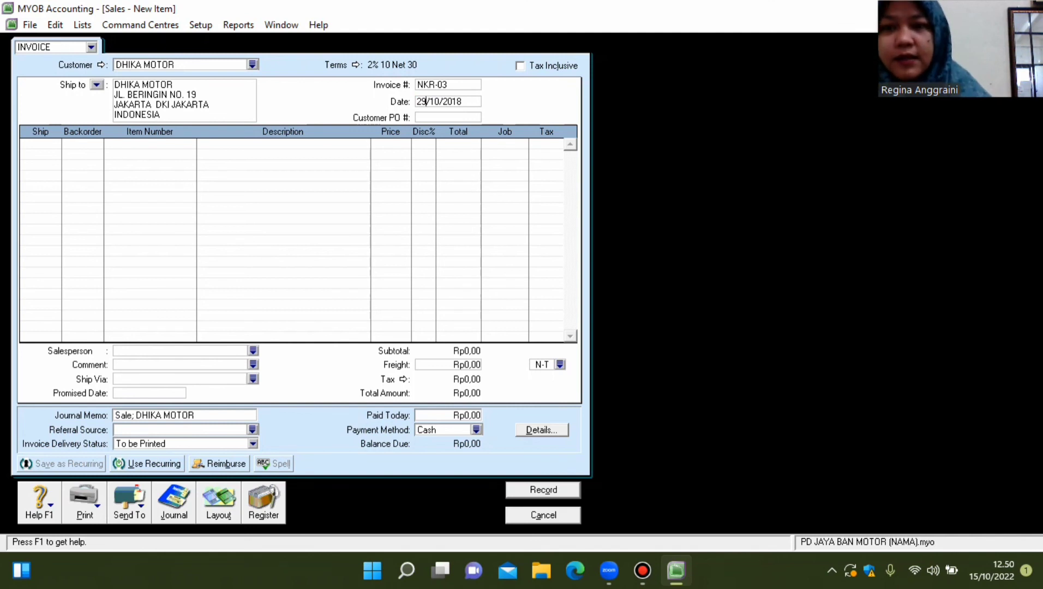
key(Tab)
Add two return lines: quantity -1 of item B002 (ASPIRA TITRE 70/90) and quantity -1 of item B005 (CORSA S133).
key(Tab)
text(-1)
key(Return)
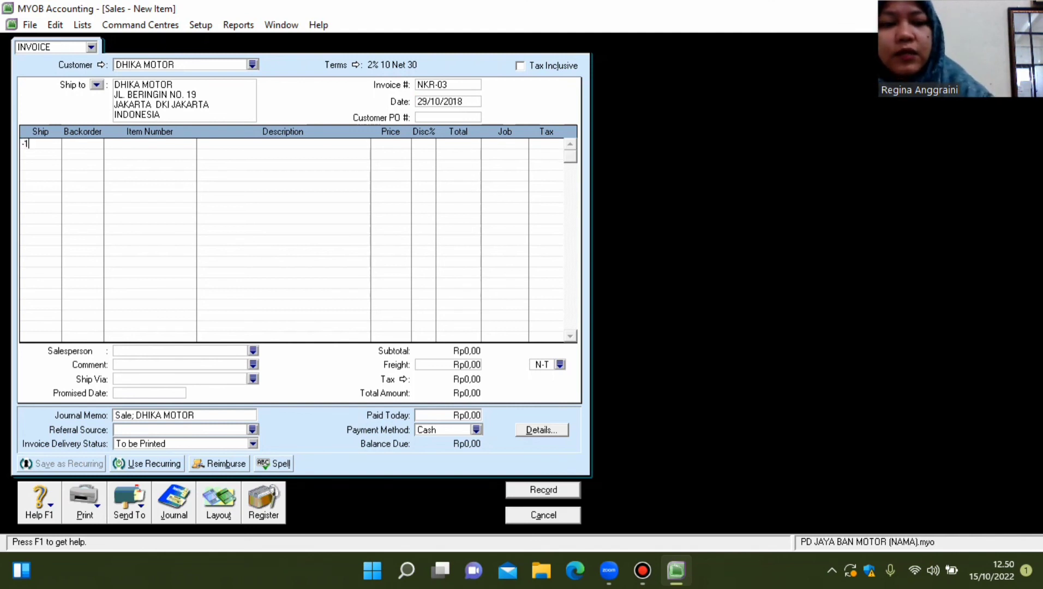
text(-1)
click(150, 144)
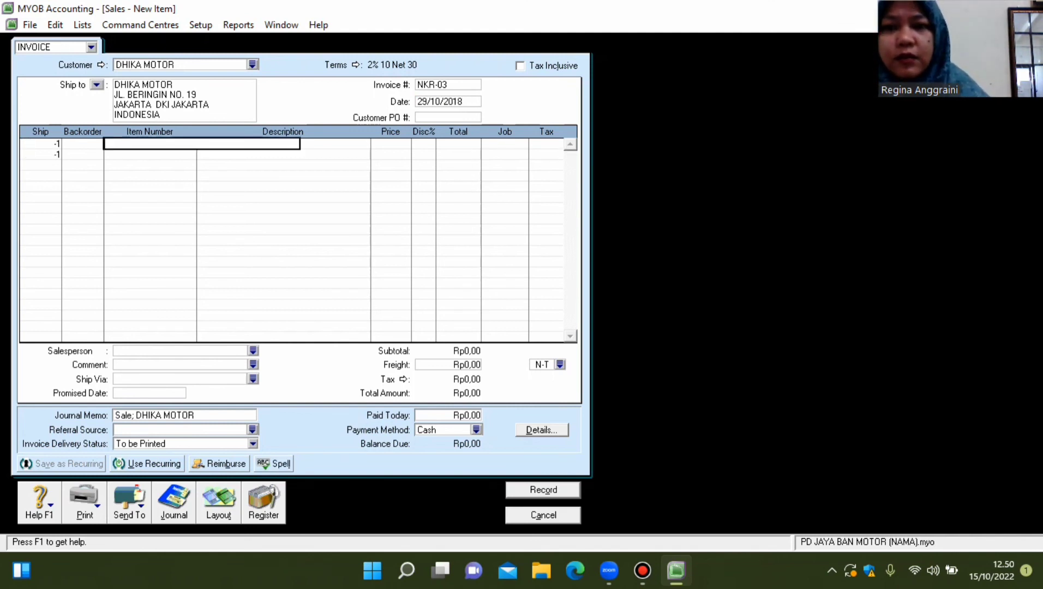
text(B002)
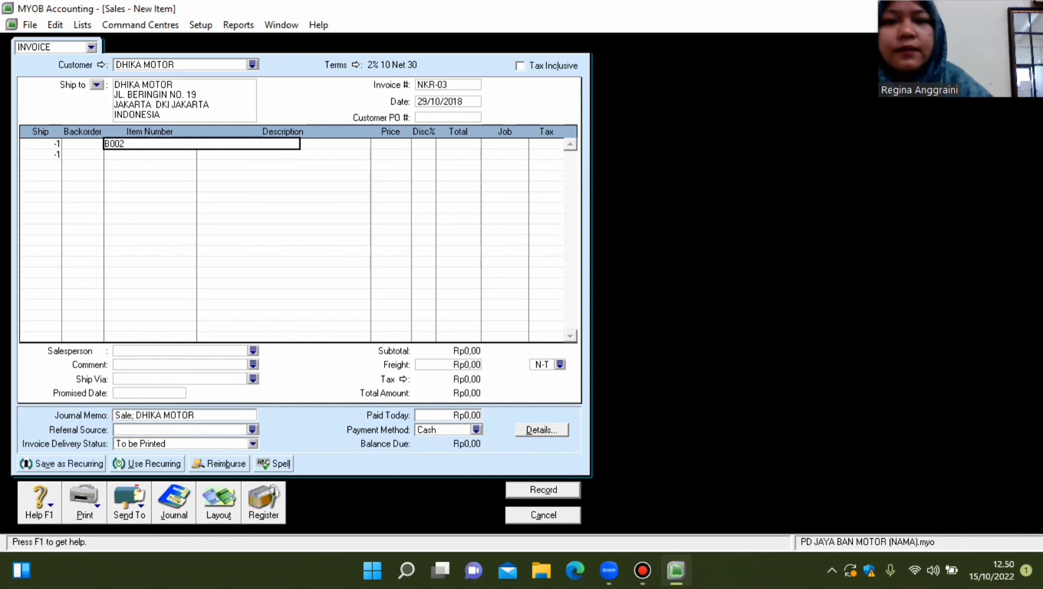
key(Return)
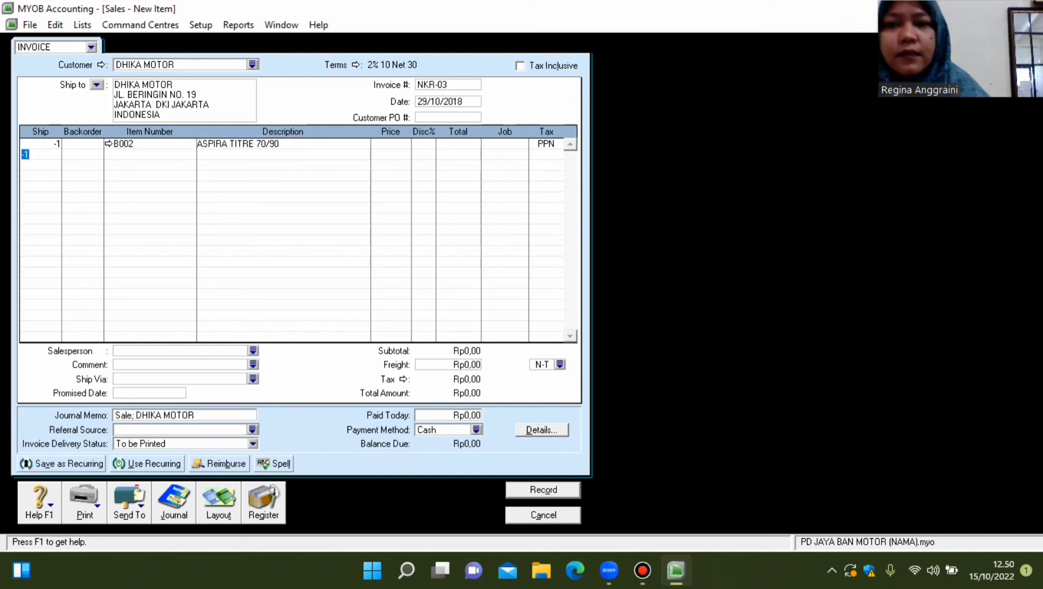
key(Tab)
text(V005)
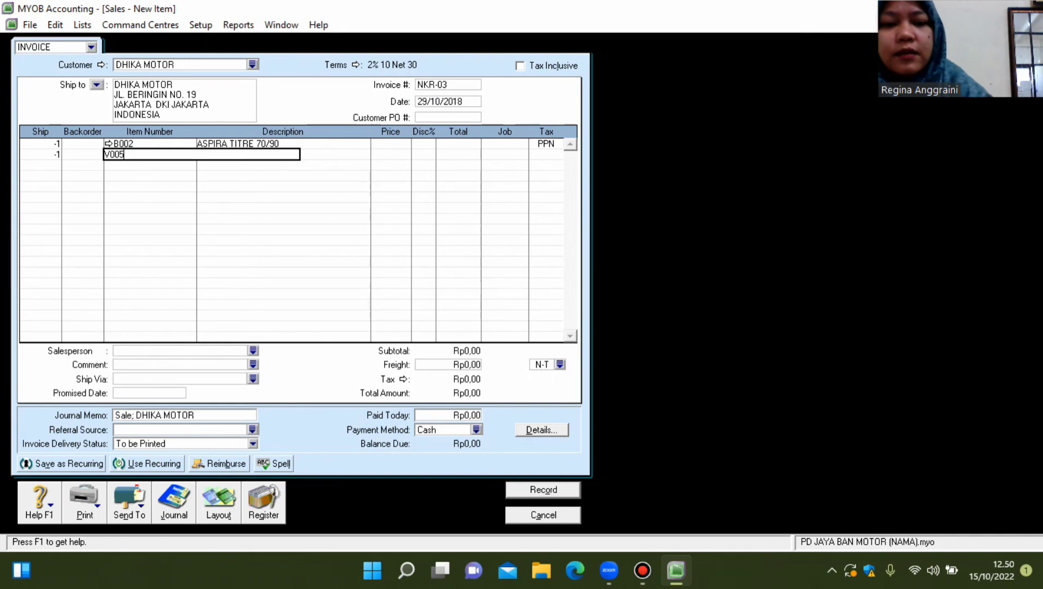
key(Return)
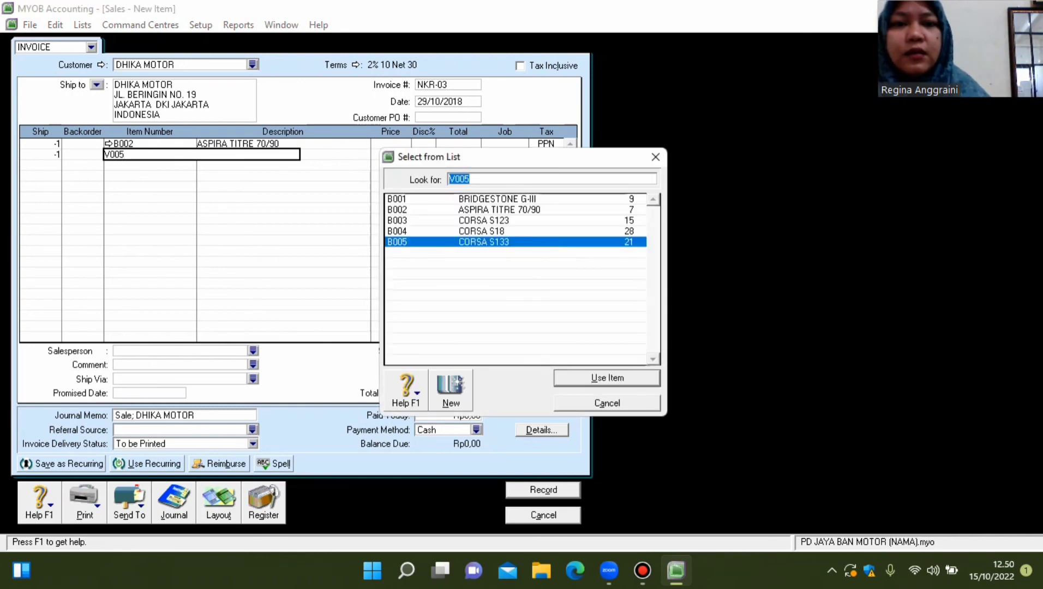
key(Return)
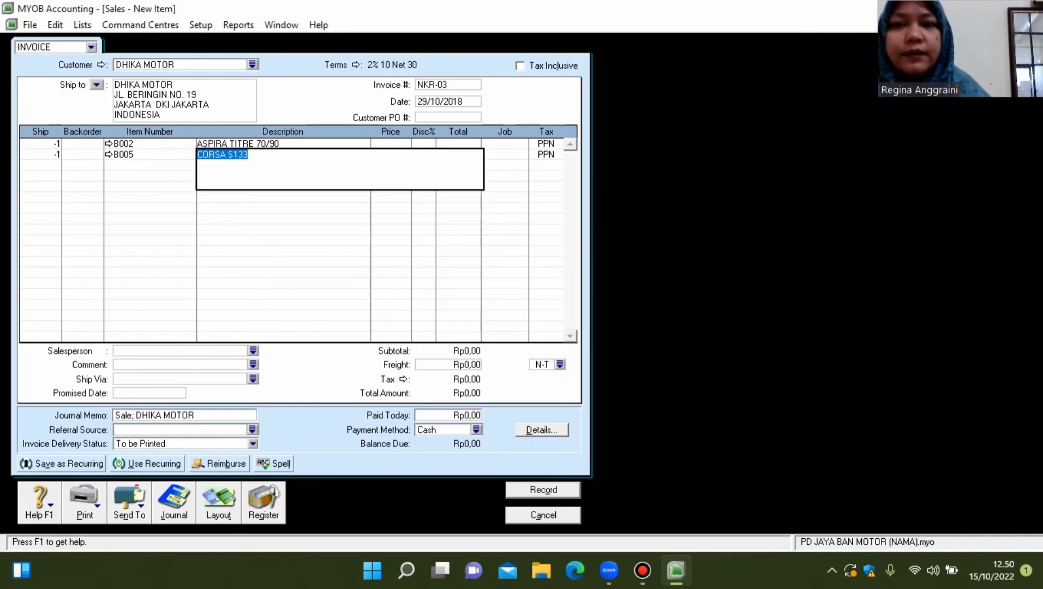
Set the unit price of ASPIRA TITRE 70/90 to 250000 and of CORSA S133 to 100000.
click(385, 143)
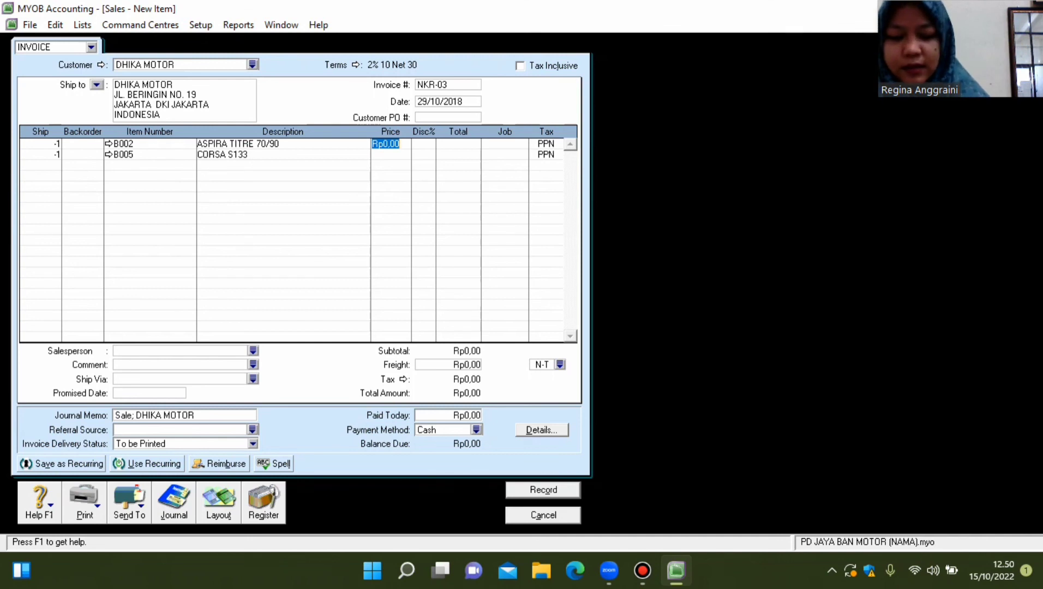
text(250000)
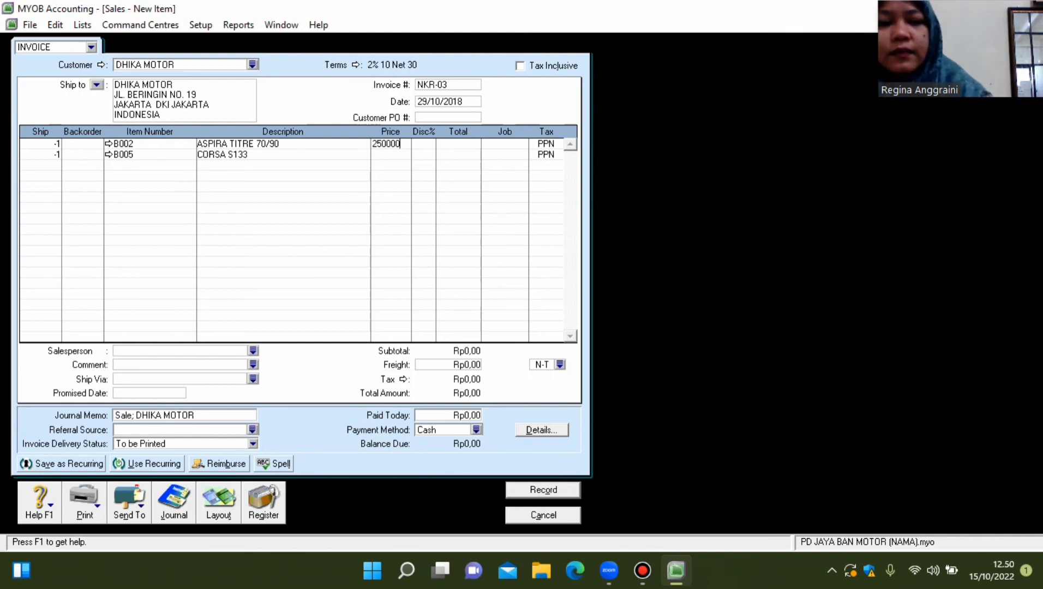
key(Return)
click(385, 154)
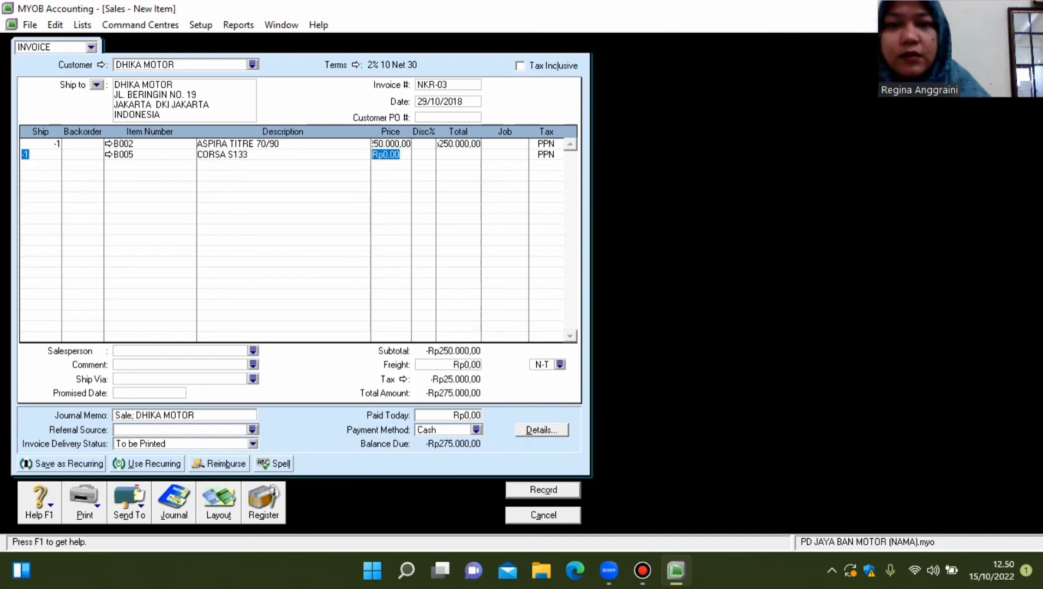
text(100000)
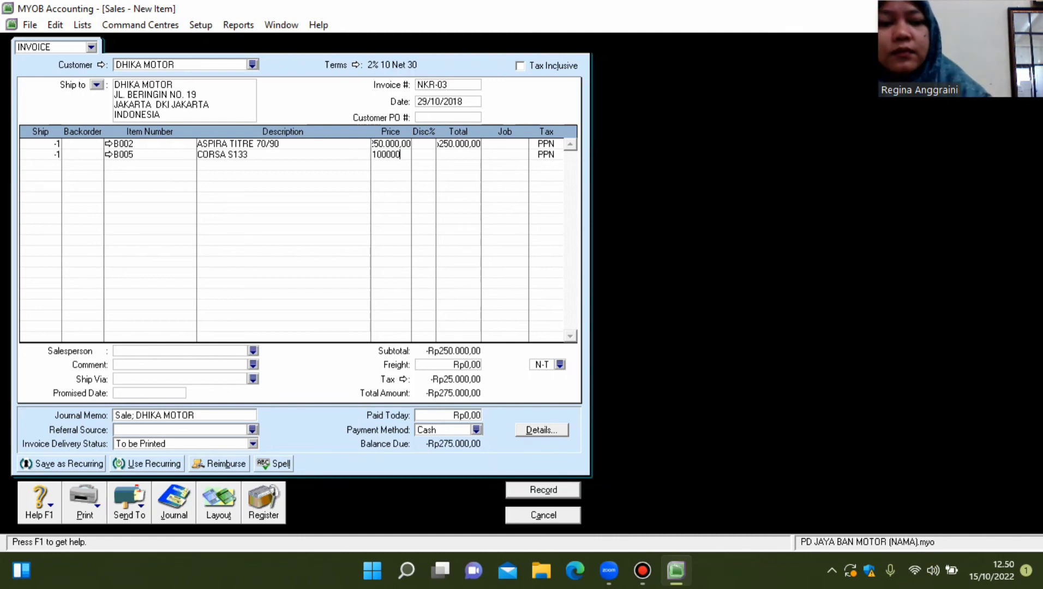
key(Return)
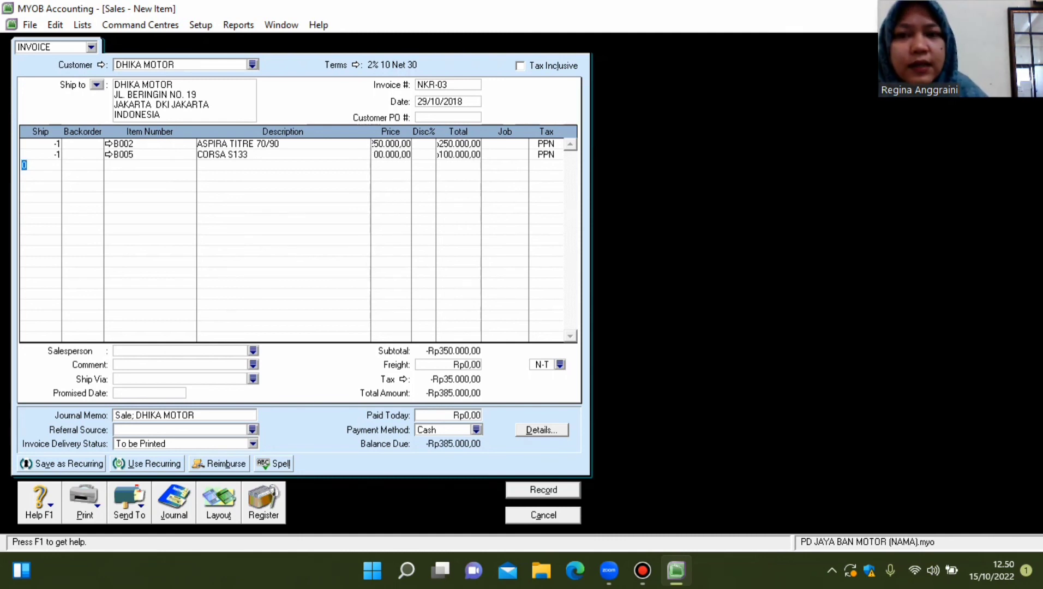
Change the income account of items B002 and B005 to 4-1400 SALES RETURN and record the NKR-03 return.
click(109, 144)
click(344, 212)
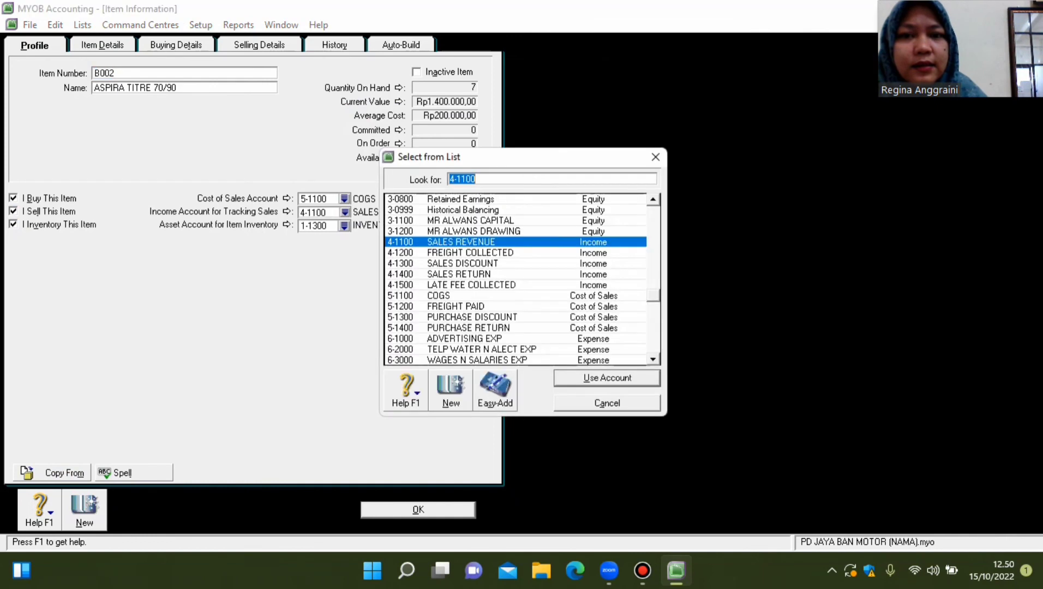
double_click(458, 274)
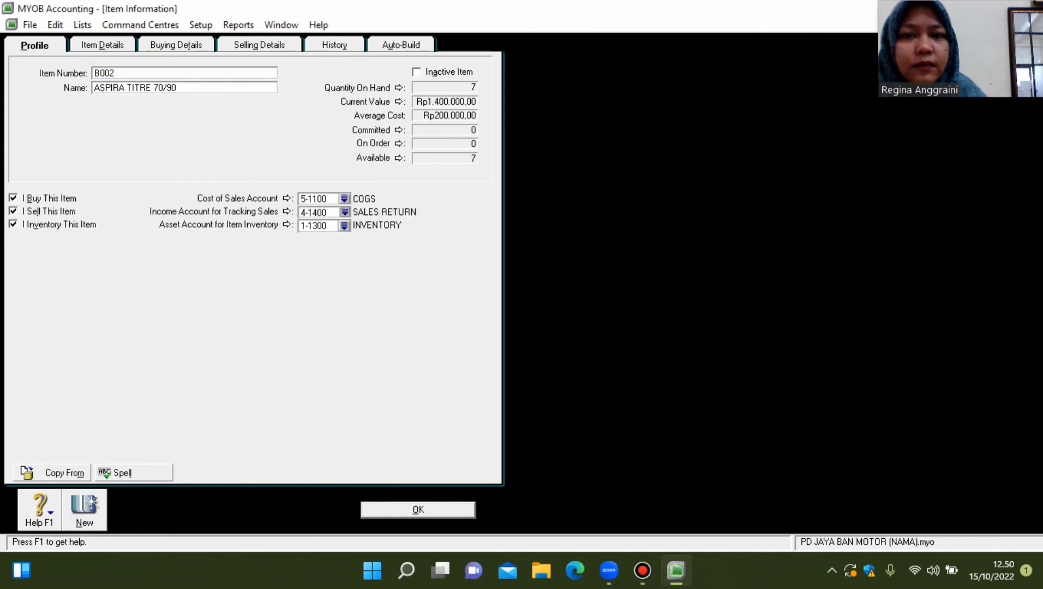
click(418, 509)
click(109, 155)
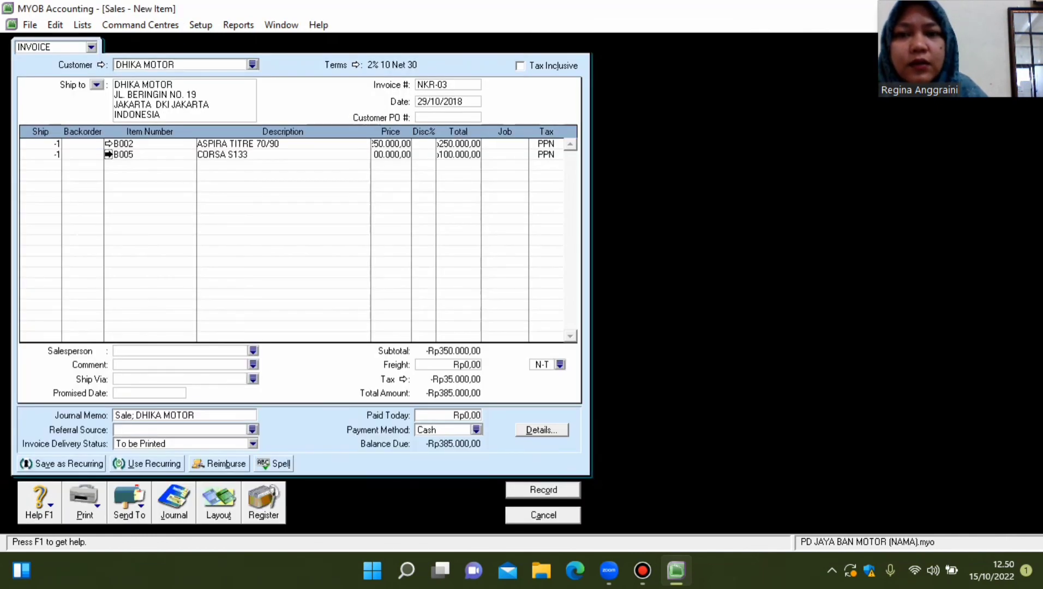
click(344, 212)
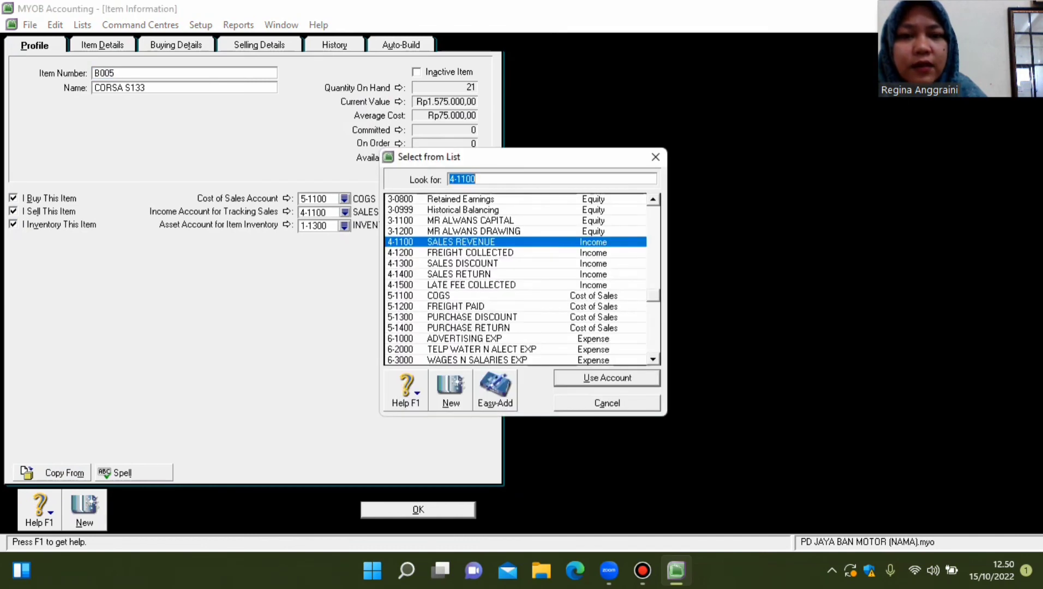
double_click(458, 274)
click(418, 510)
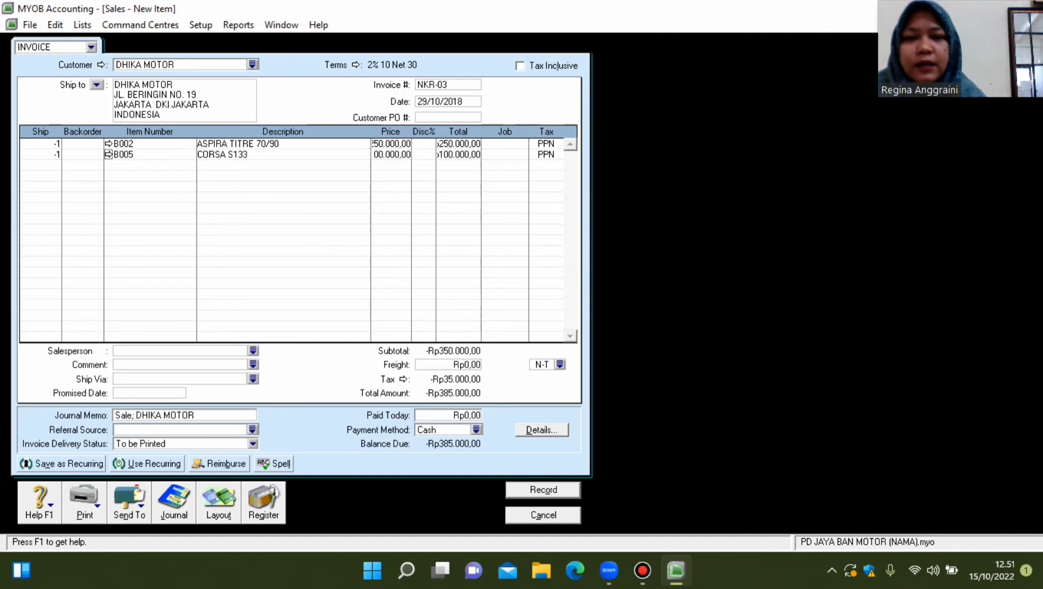
key(alt+c)
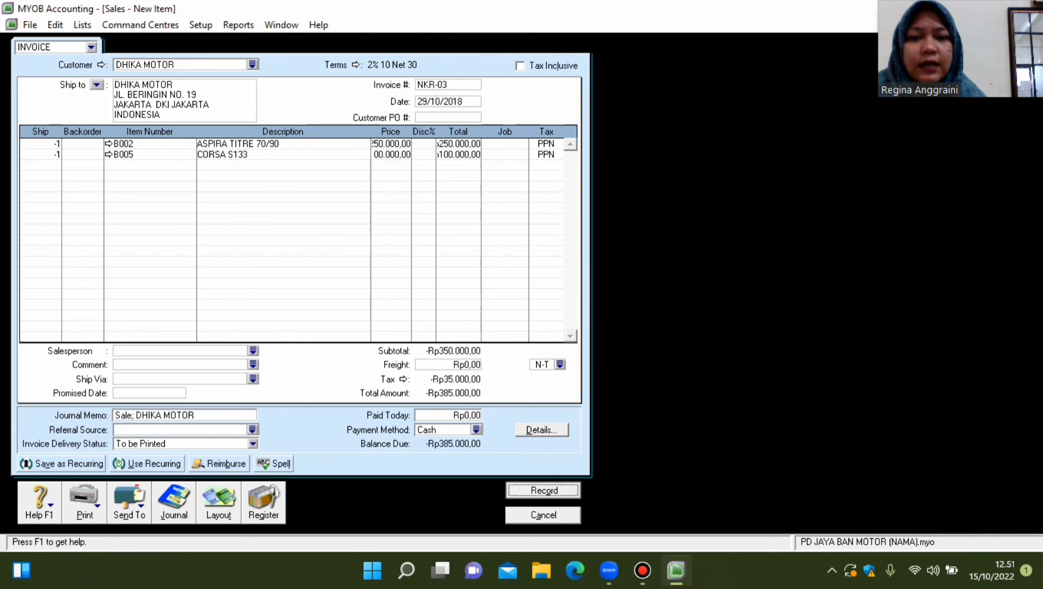
Start applying DHIKA MOTOR's return credit NKR-03 to a sale, using ID NKR-03 and date 29/10/2018.
key(Escape)
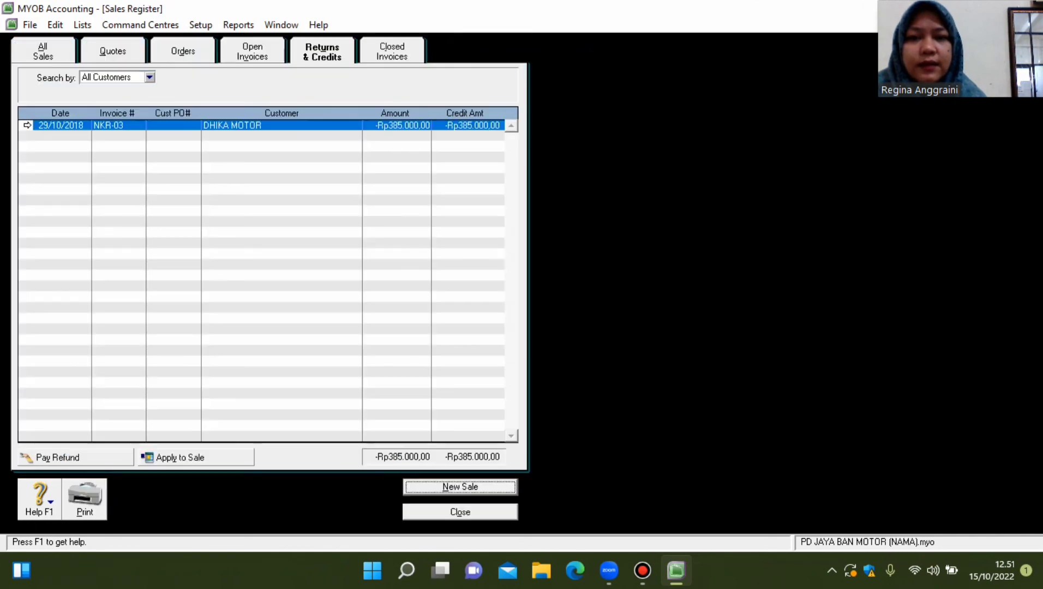
key(alt+a)
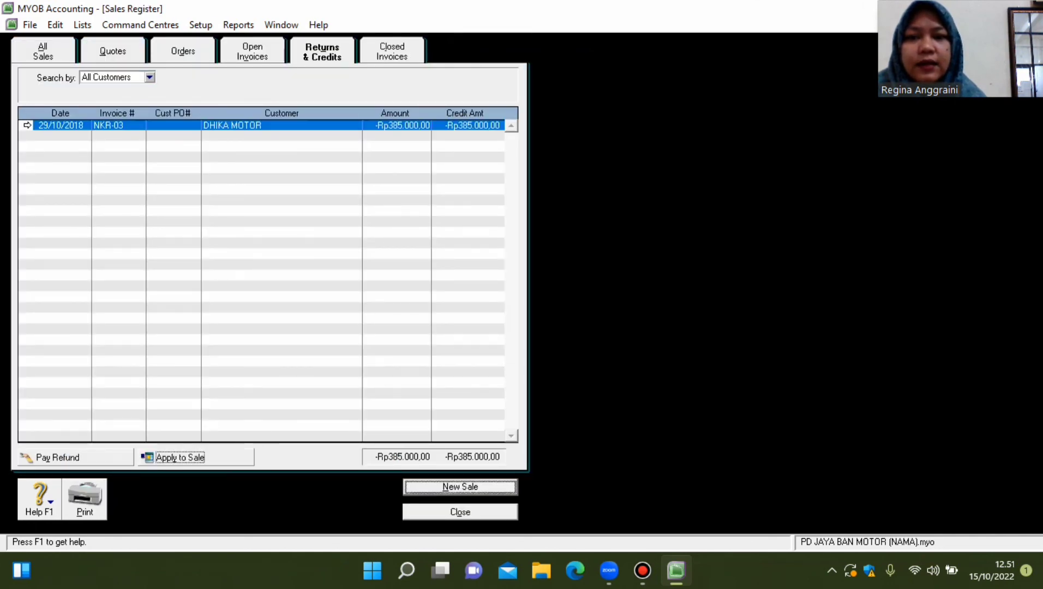
key(shift+Tab)
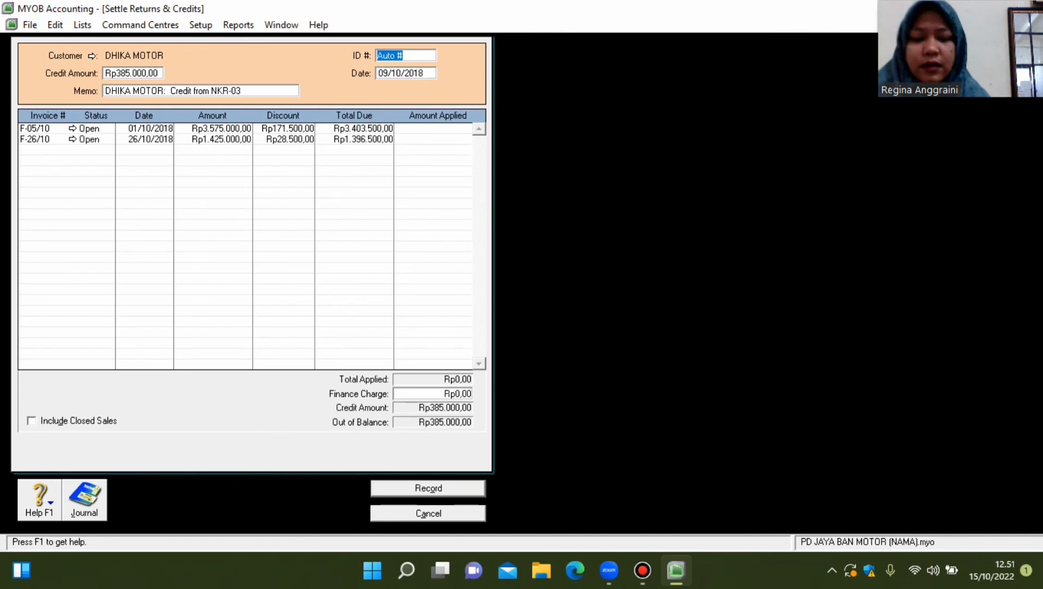
text(N)
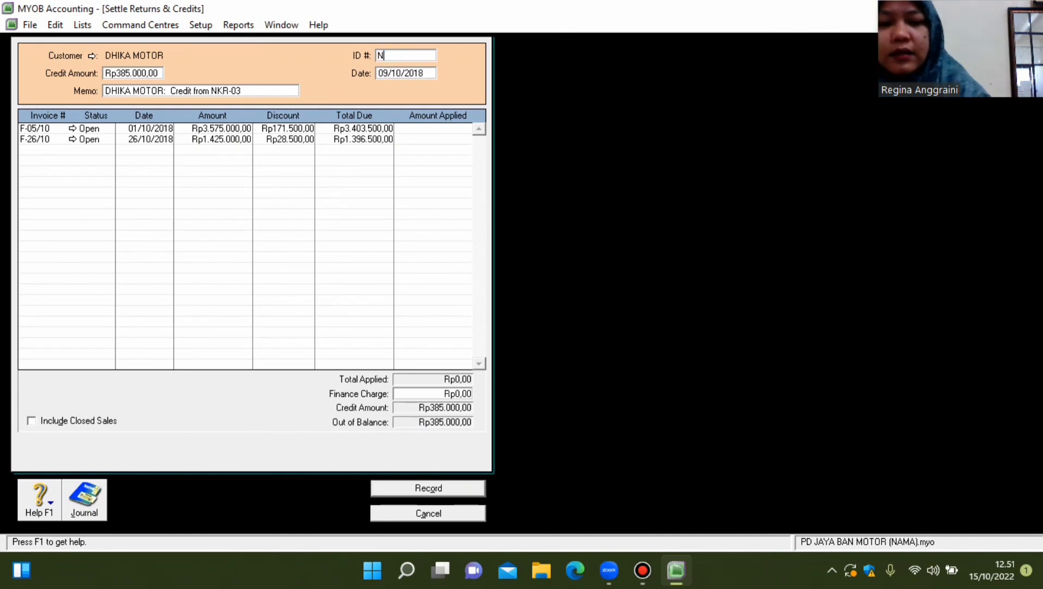
text(KR-)
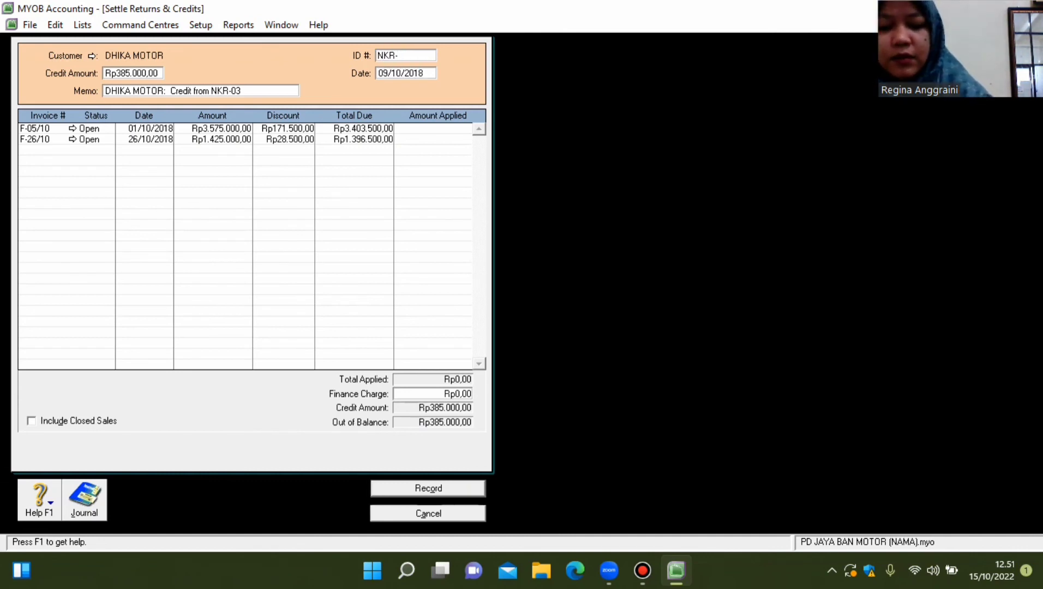
text(03)
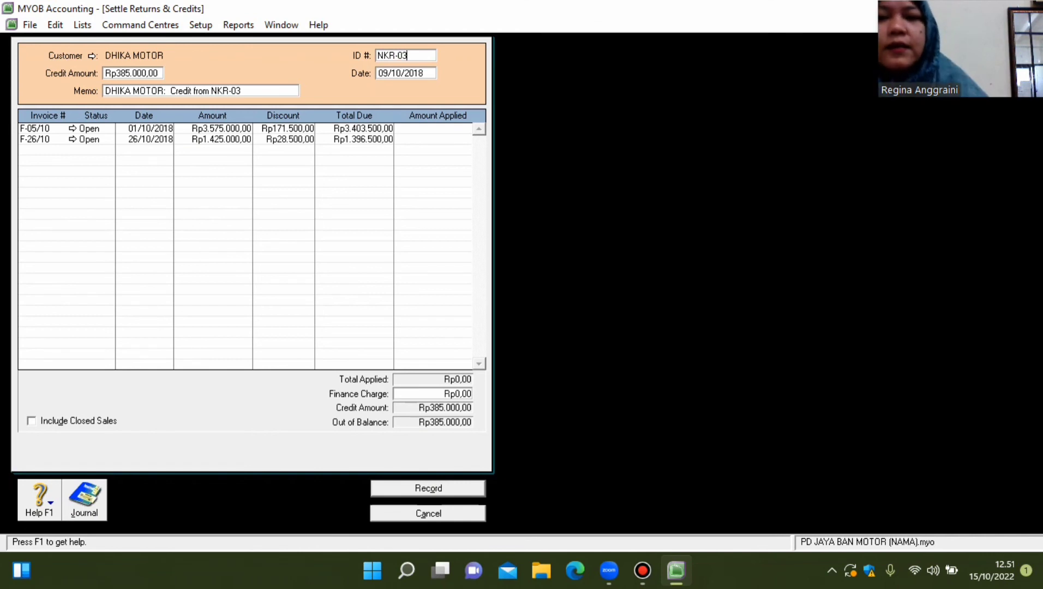
key(Tab)
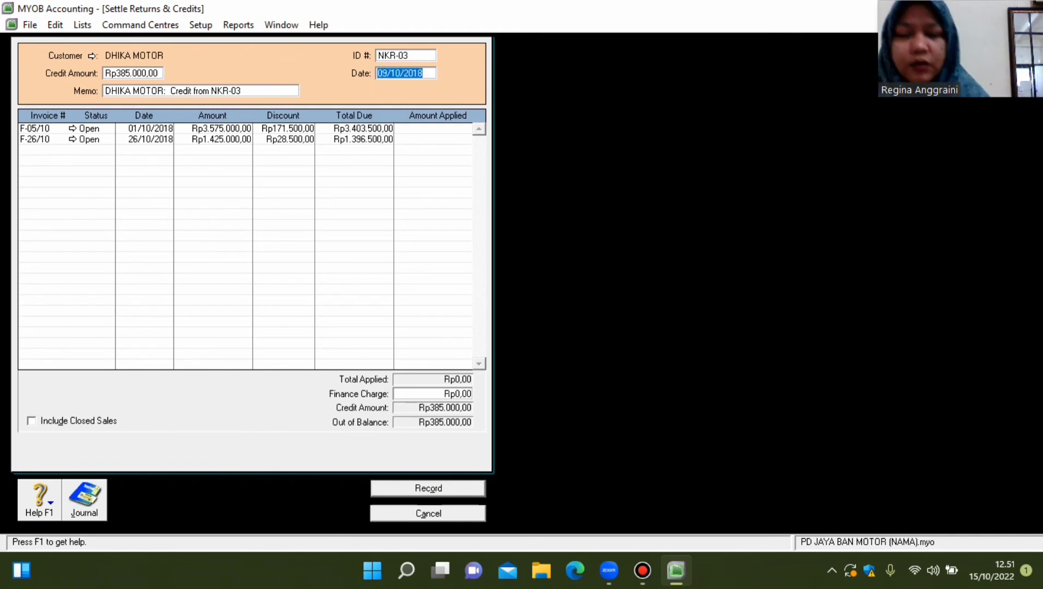
key(Home)
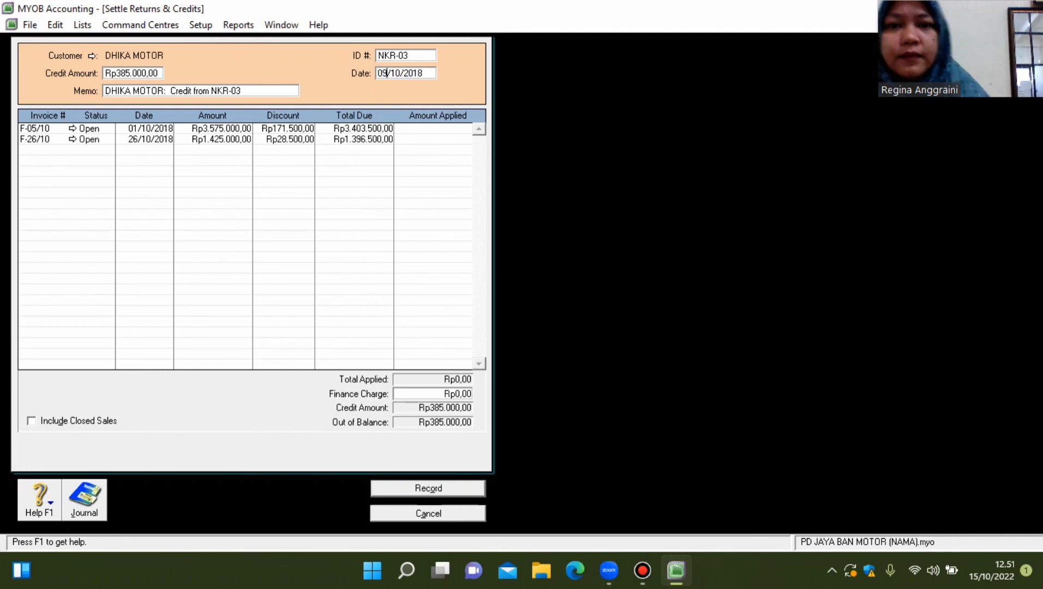
key(Delete)
key(Delete)
text(29)
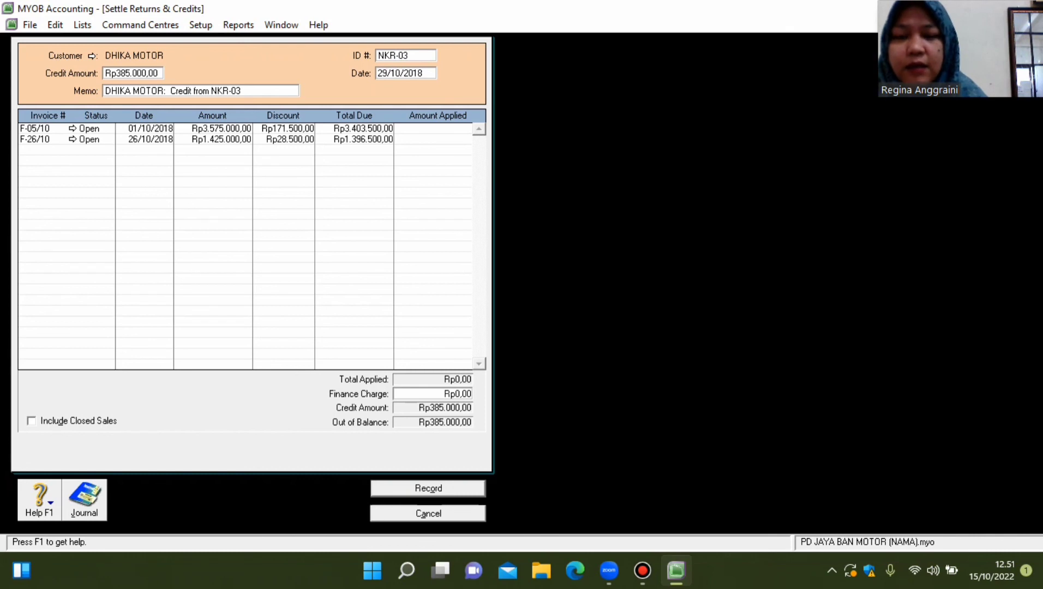
Apply the full Rp385.000 credit to invoice F-26/10, record the settlement and close the sales entry windows.
click(445, 140)
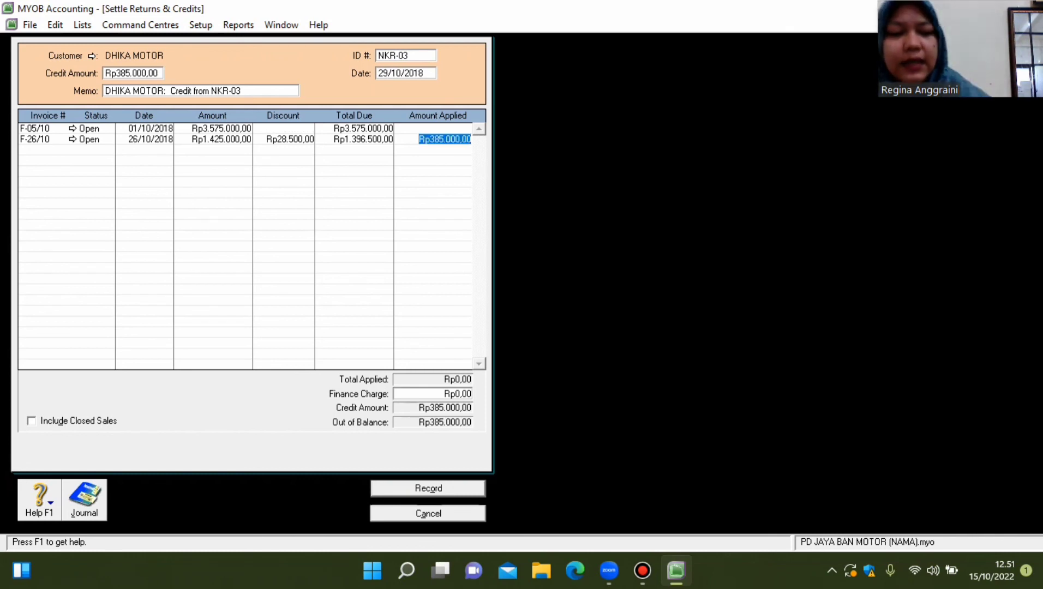
key(Tab)
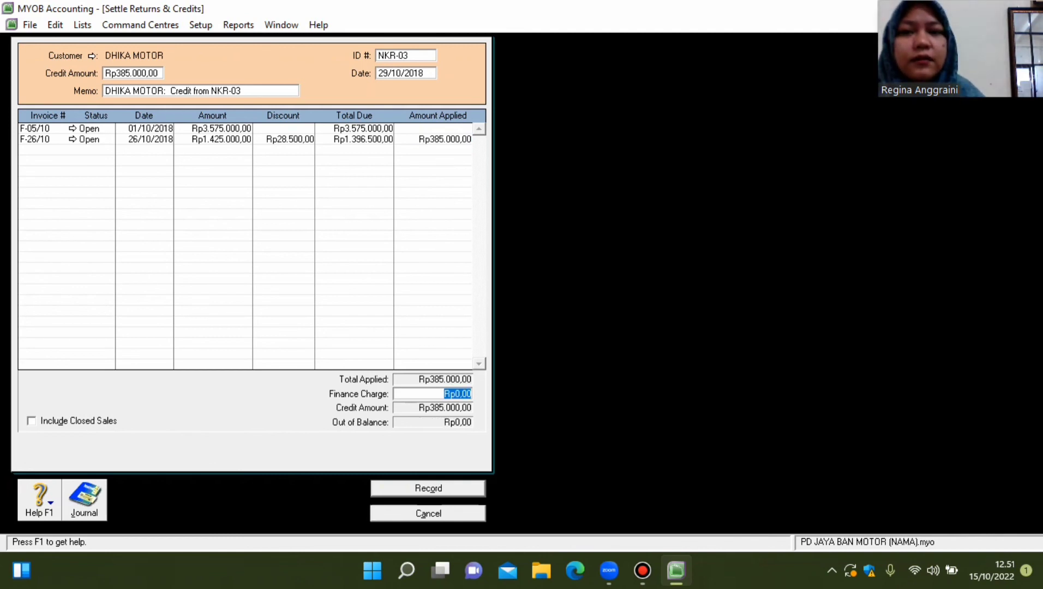
key(Return)
key(Return)
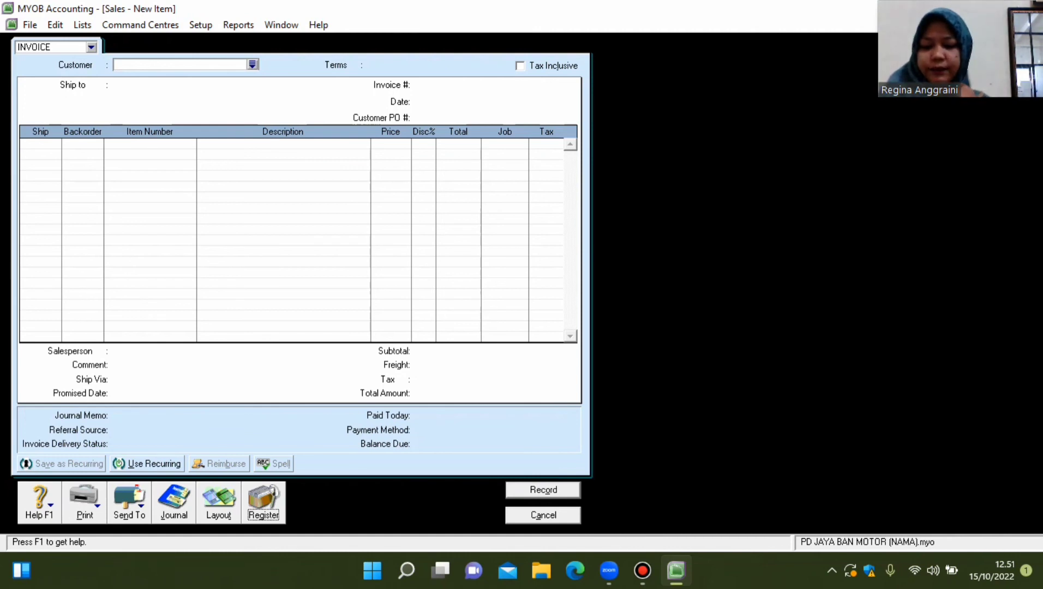
key(Escape)
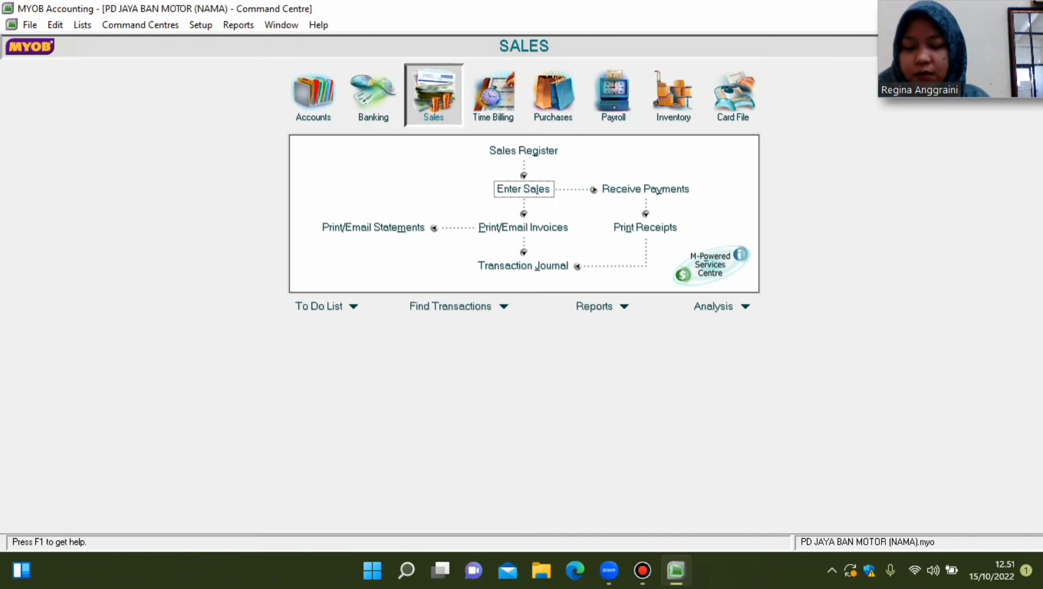
Start a customer payment from DHIKA MOTOR for 4415000 received, with payment method Cheque.
click(645, 189)
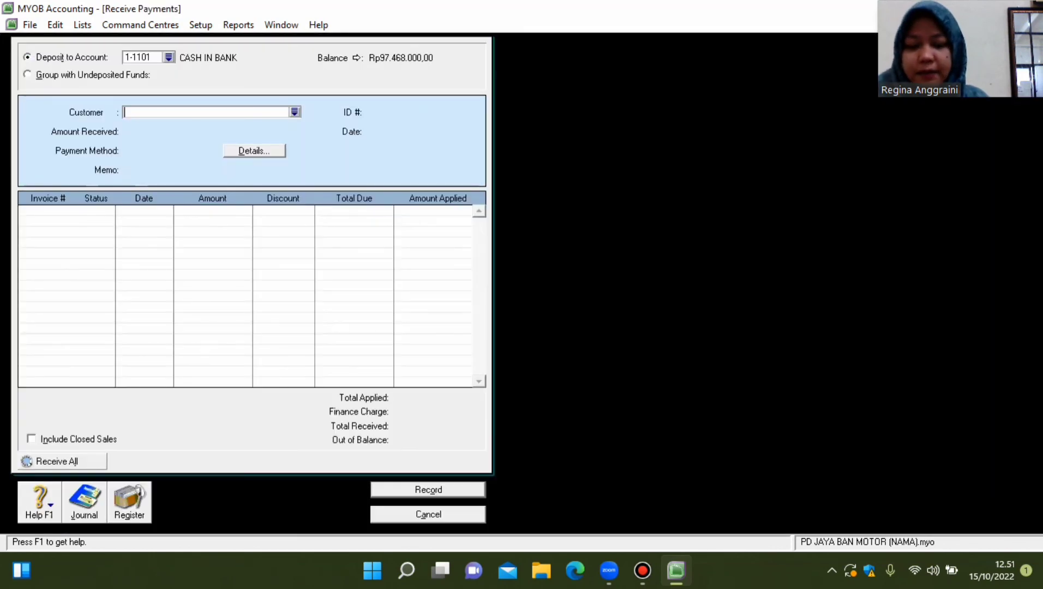
click(294, 112)
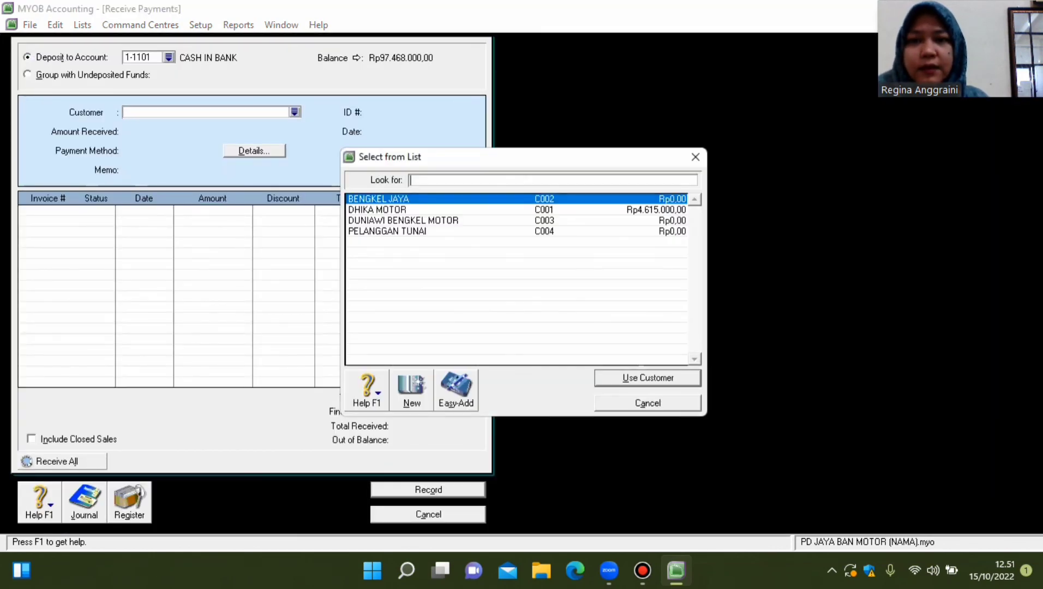
key(Return)
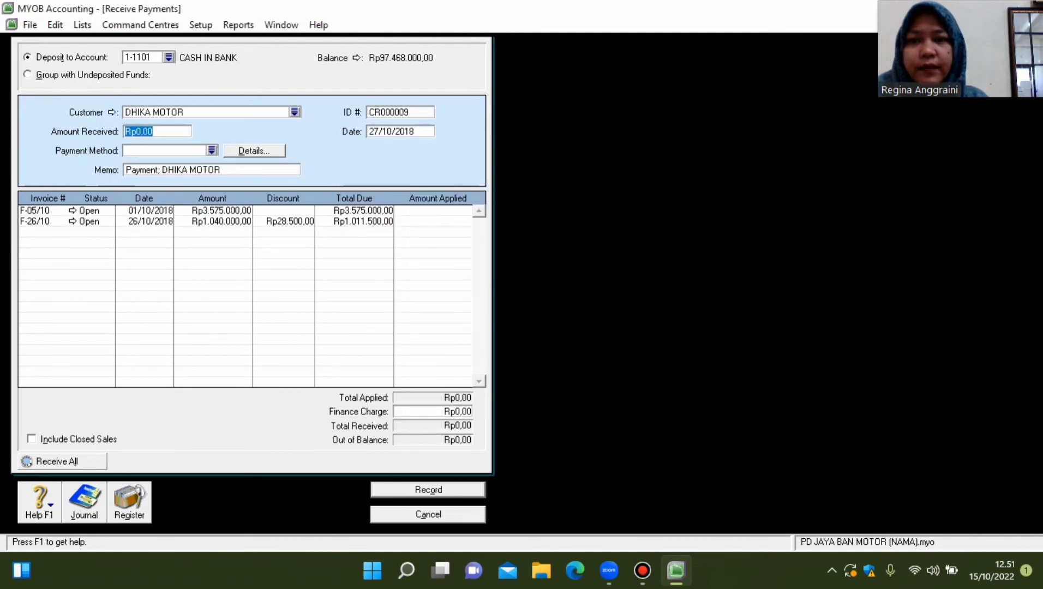
text(441)
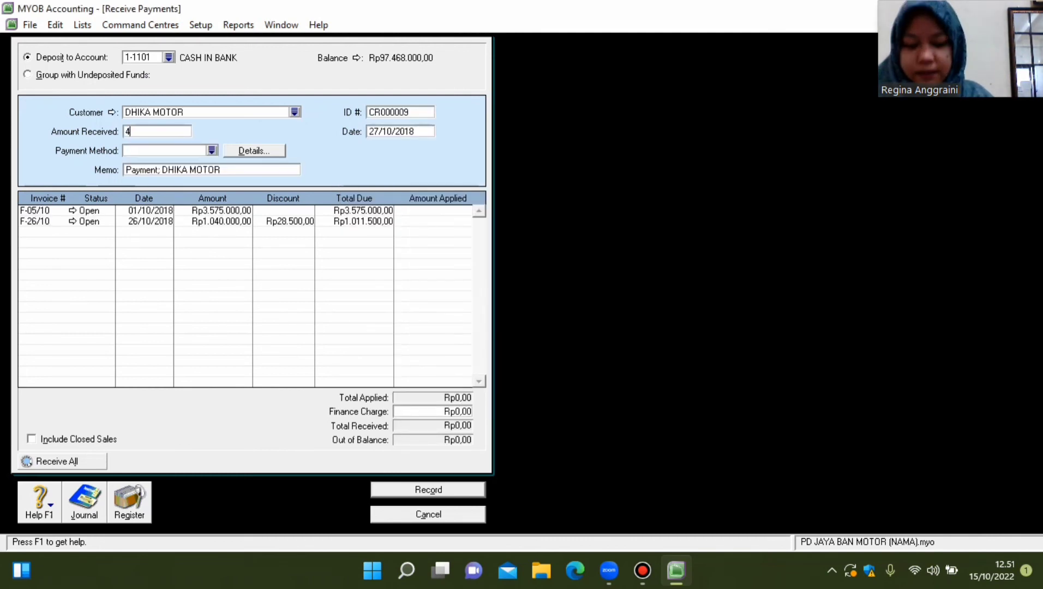
text(0000)
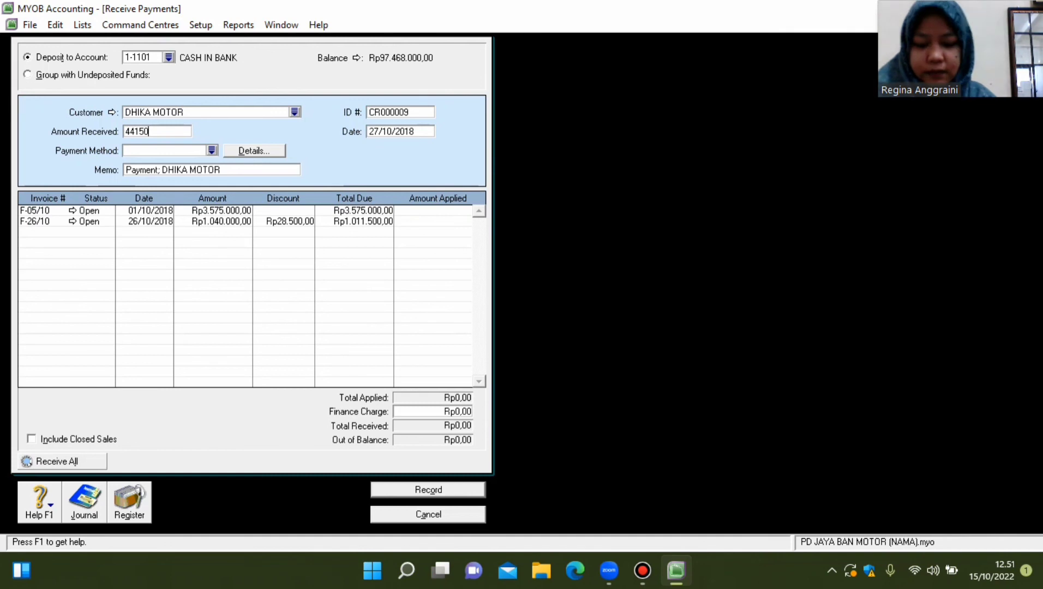
key(BackSpace)
key(Tab)
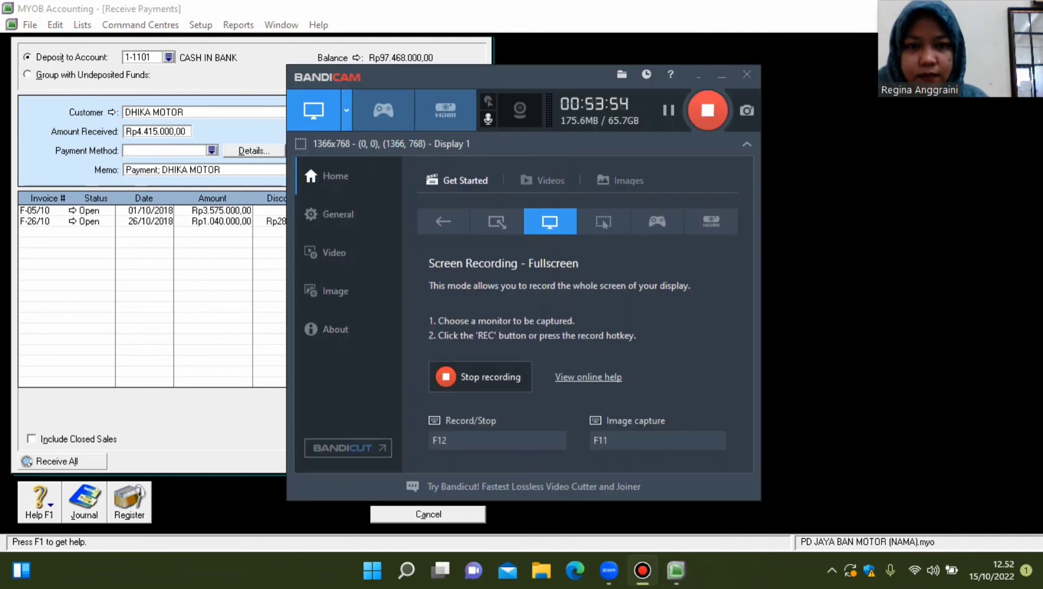
click(642, 480)
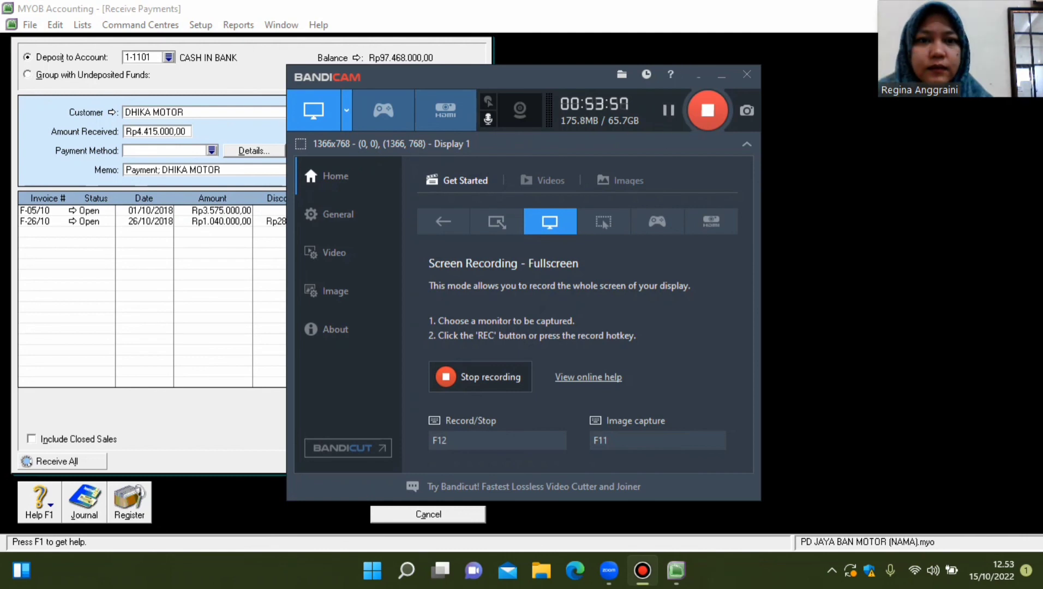
click(721, 74)
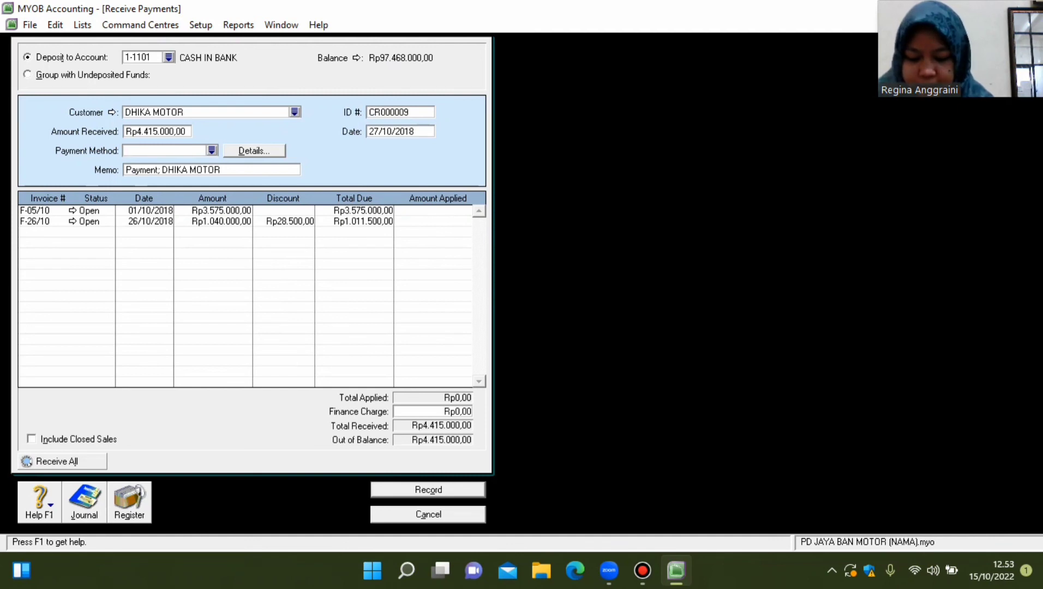
key(Tab)
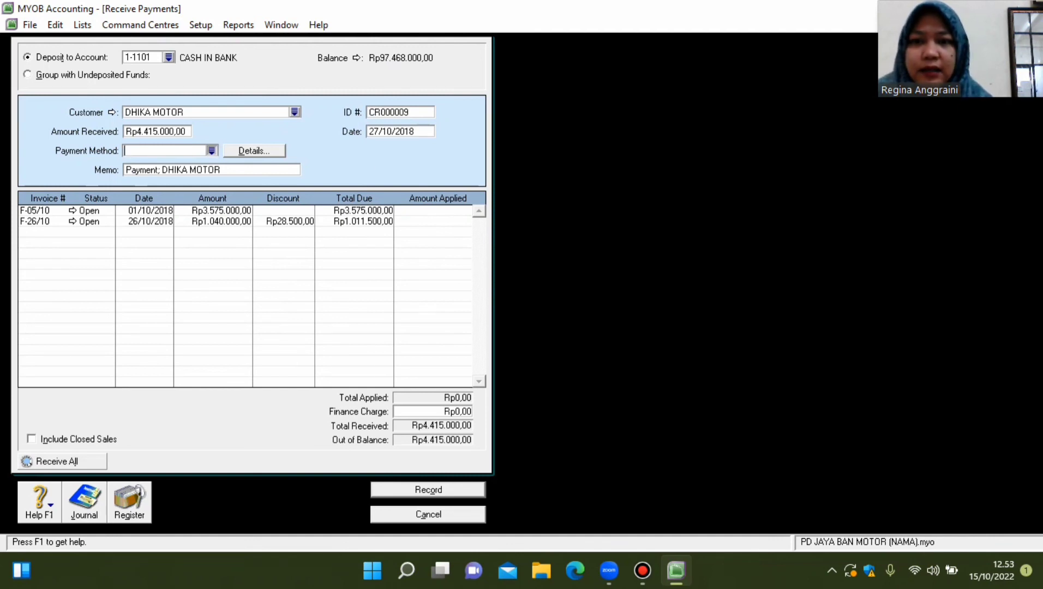
double_click(402, 242)
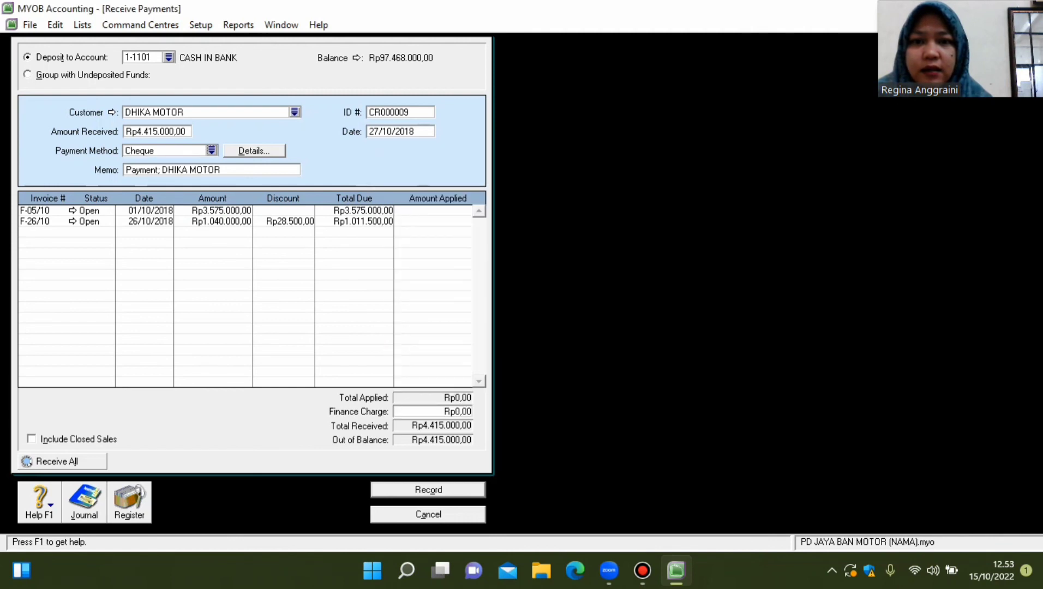
Give the payment ID BKM-09 and date 30/10/2018, and apply Rp3.575.000 to invoice F-05/10 and Rp840.000 to F-26/10.
click(400, 113)
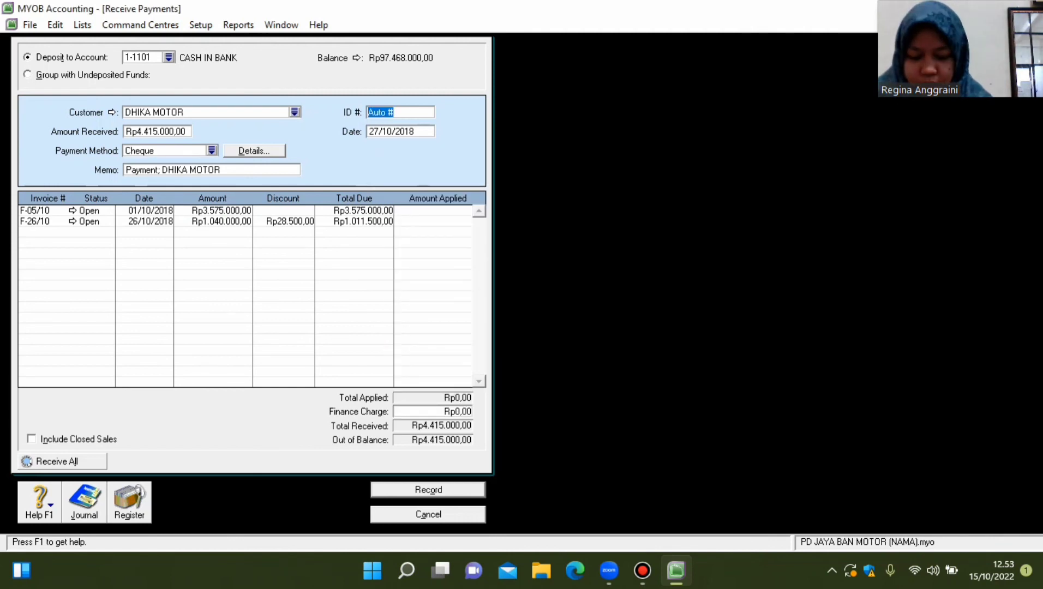
text(BK)
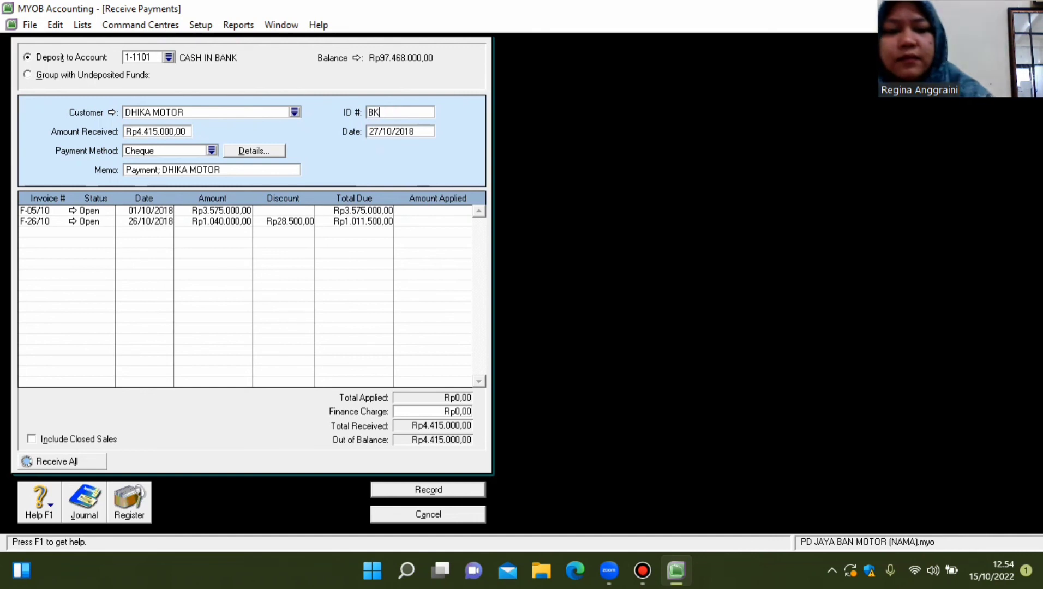
text(M-09)
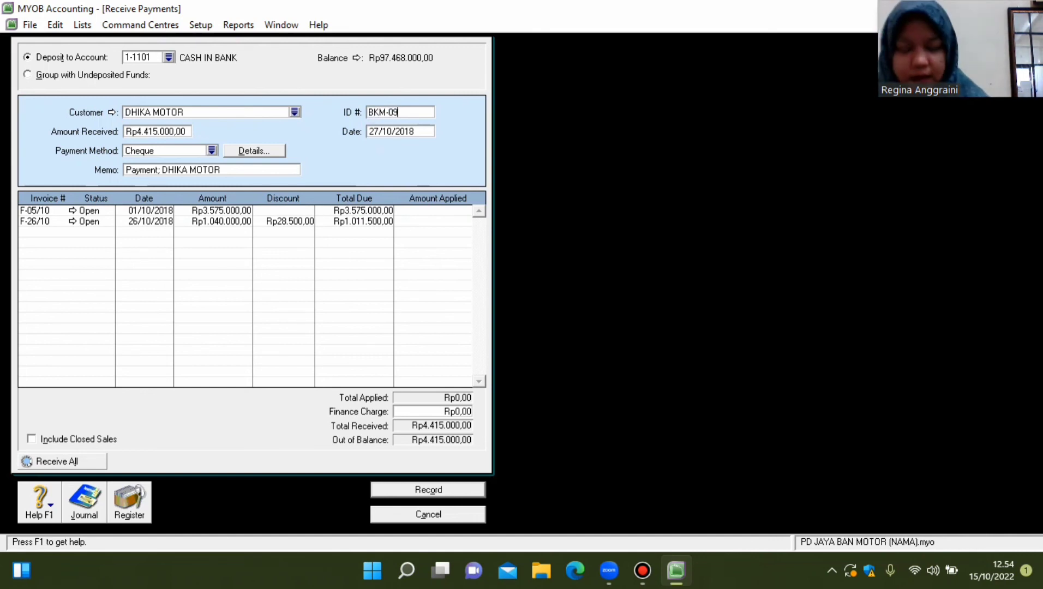
key(Tab)
click(377, 131)
key(BackSpace)
key(BackSpace)
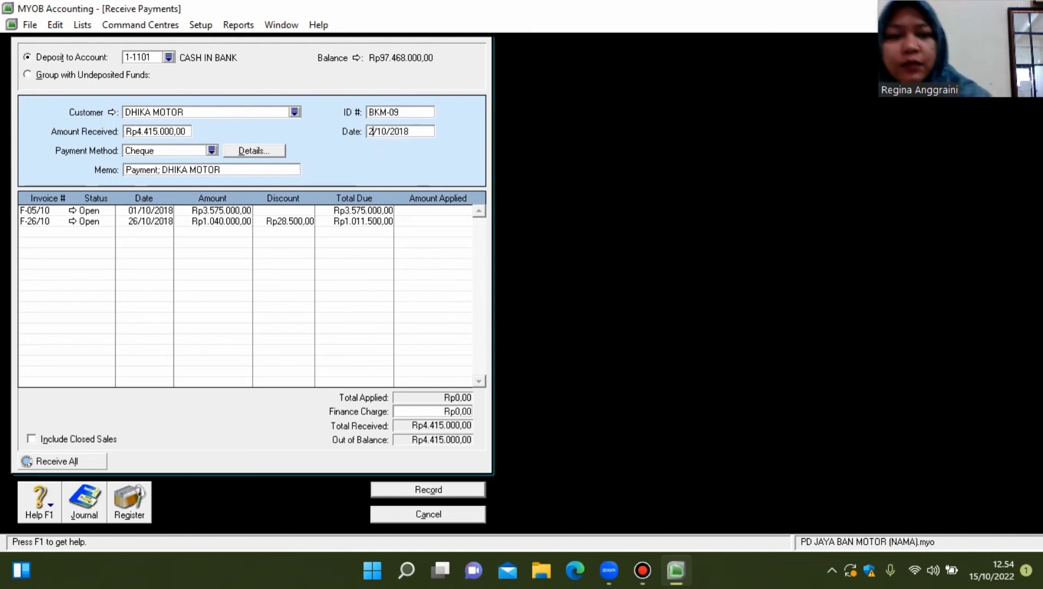
text(30)
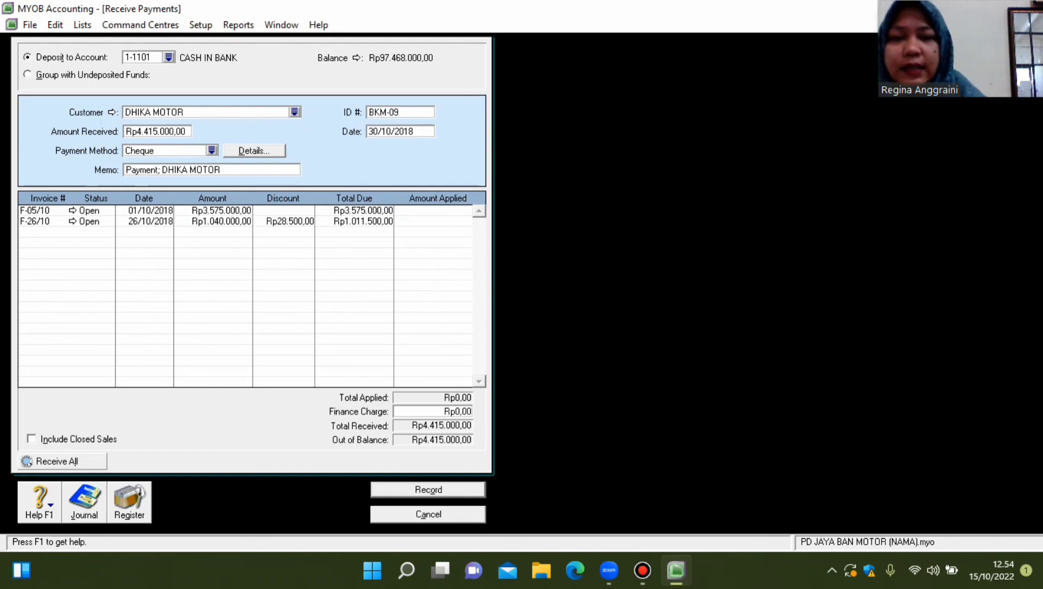
key(Tab)
key(Tab)
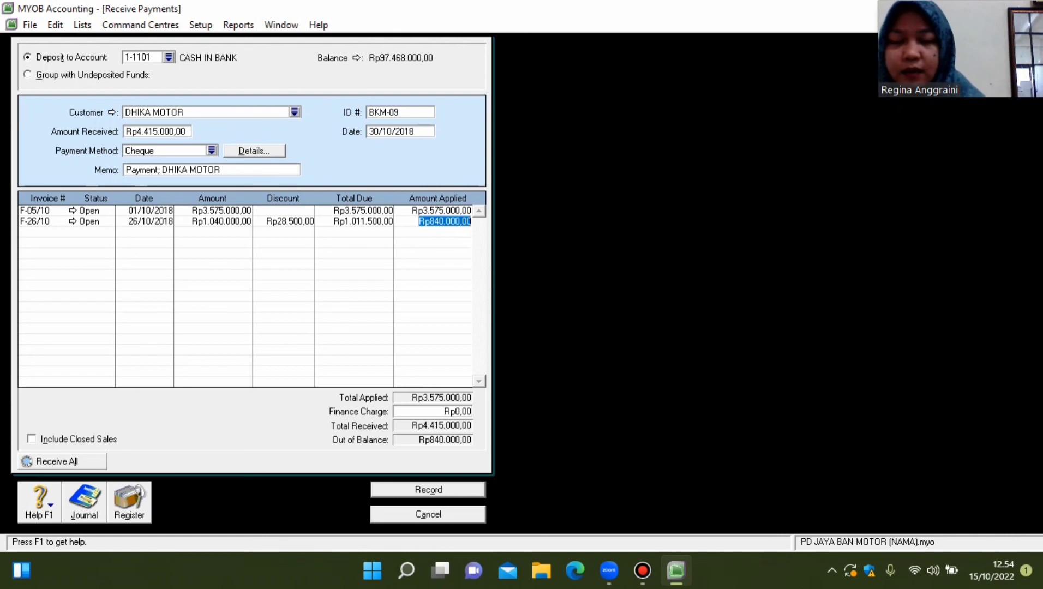
Open invoice F-05/10 from the payment, change its date to 05/10/2018, save it and return to the payment.
click(72, 211)
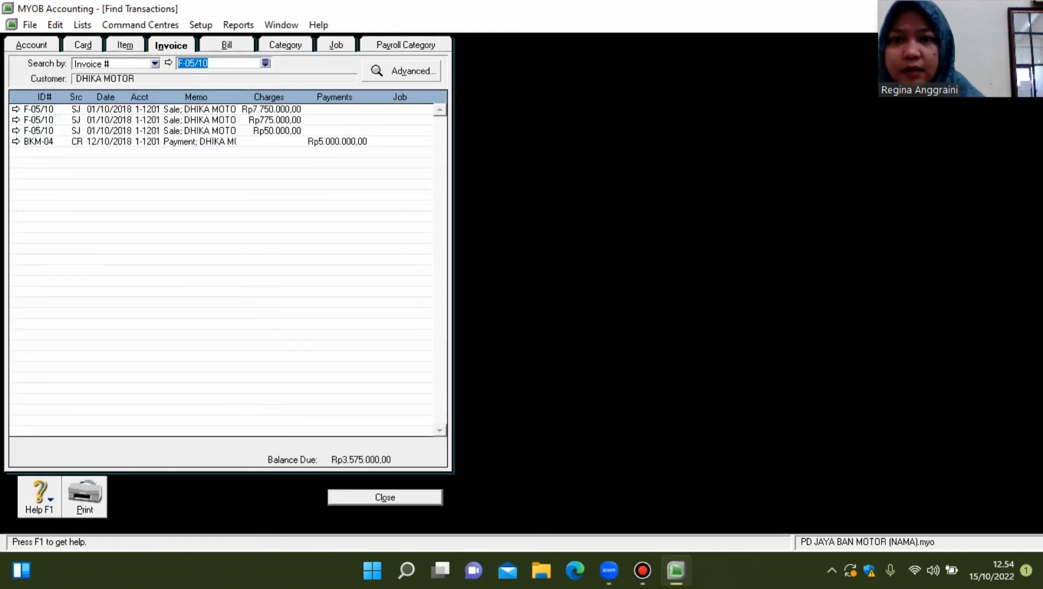
click(15, 109)
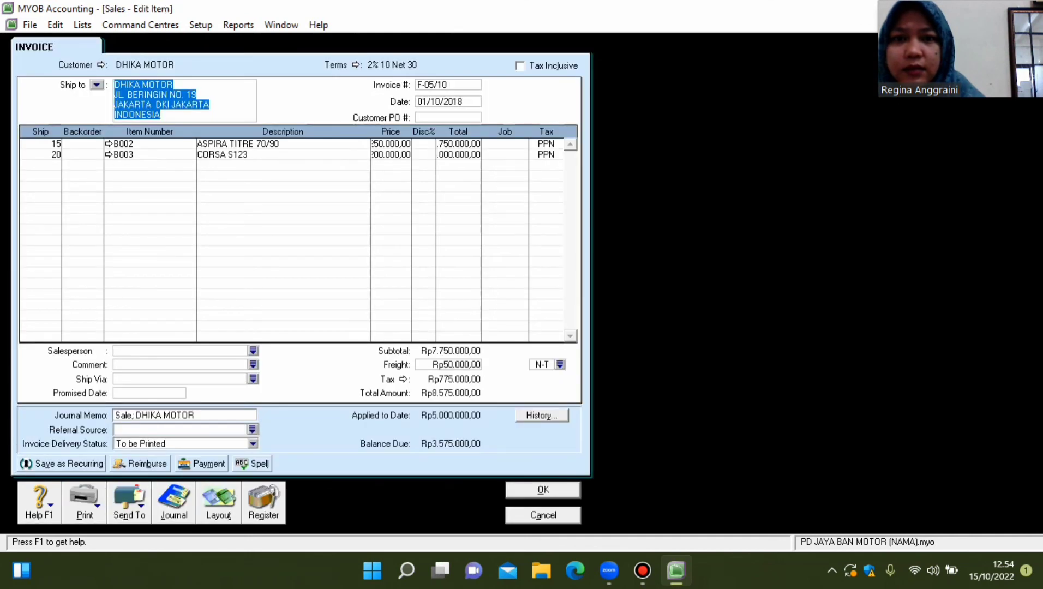
click(421, 101)
click(421, 102)
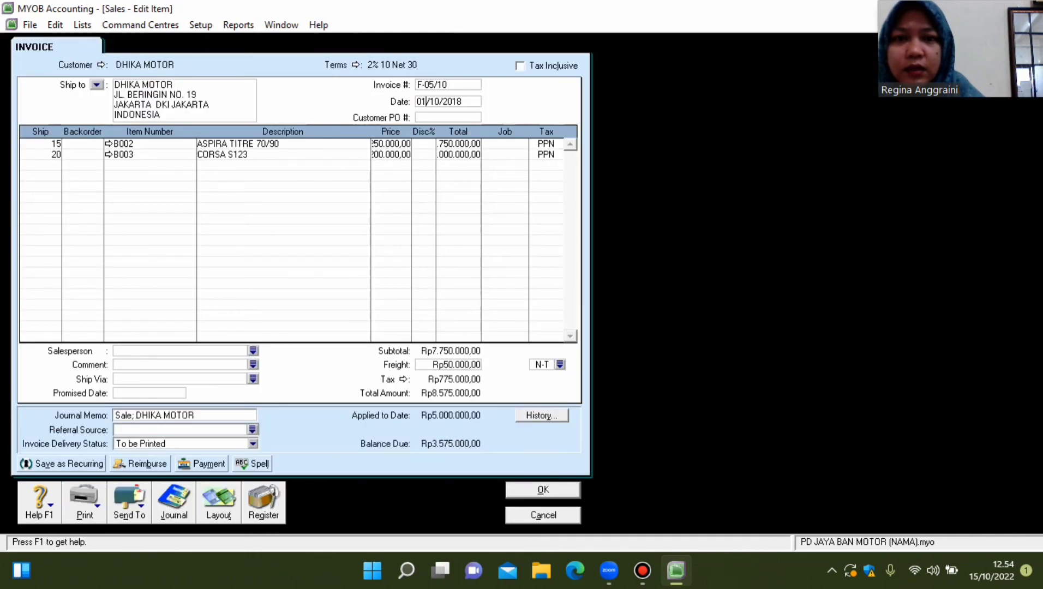
key(BackSpace)
text(5)
key(Tab)
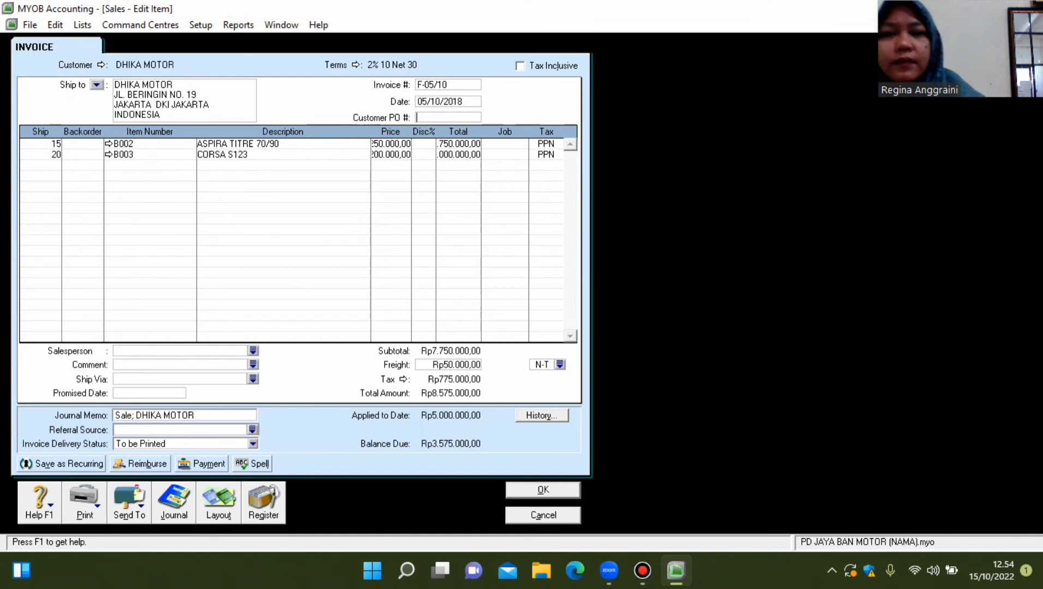
key(Return)
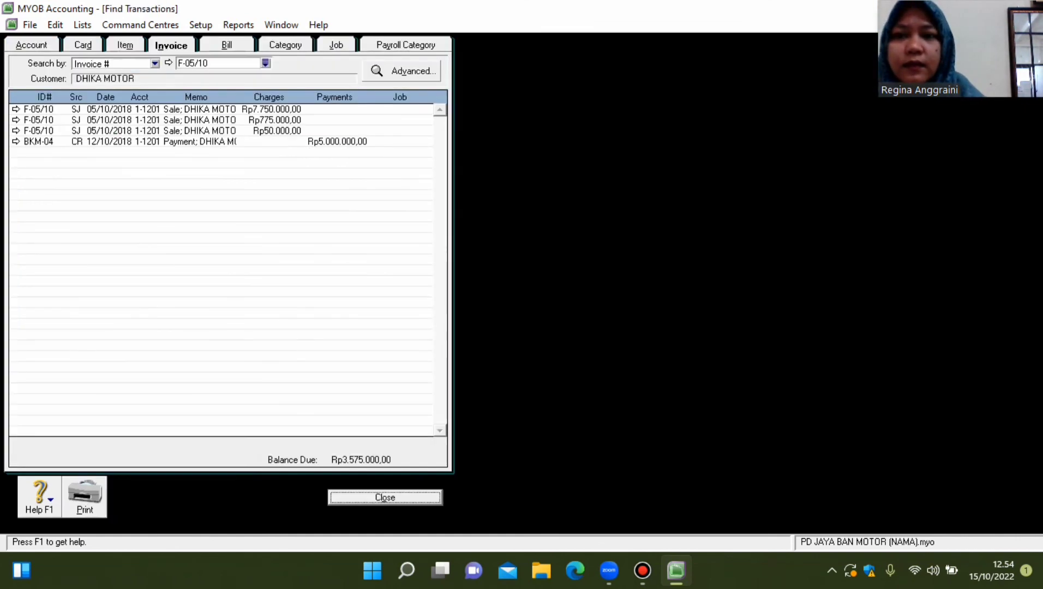
key(Escape)
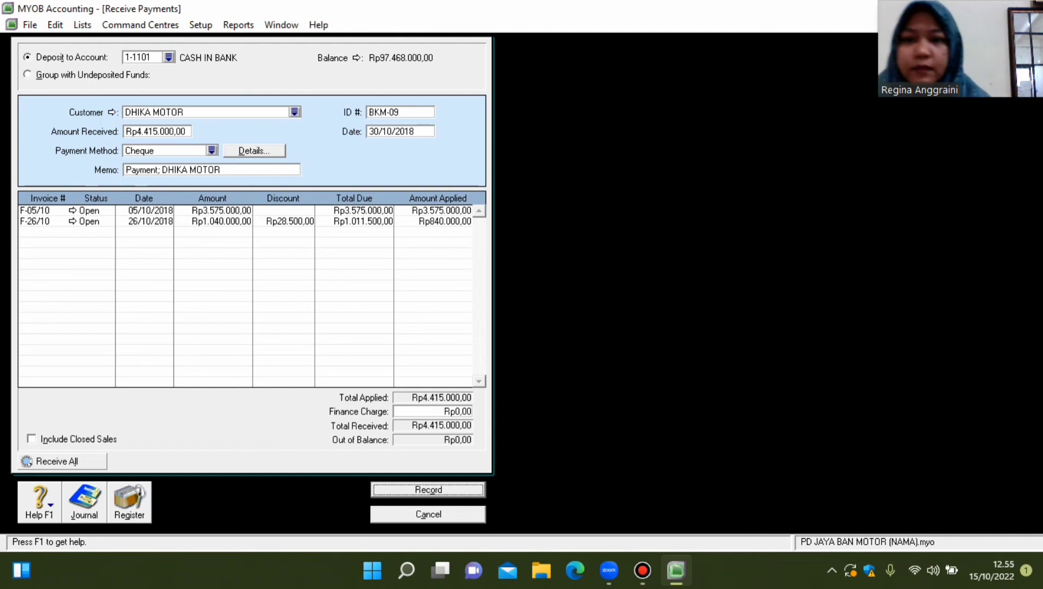
Check the transactions of invoice F-26/10 and the payment's journal recap, and record customer payment BKM-09.
click(72, 222)
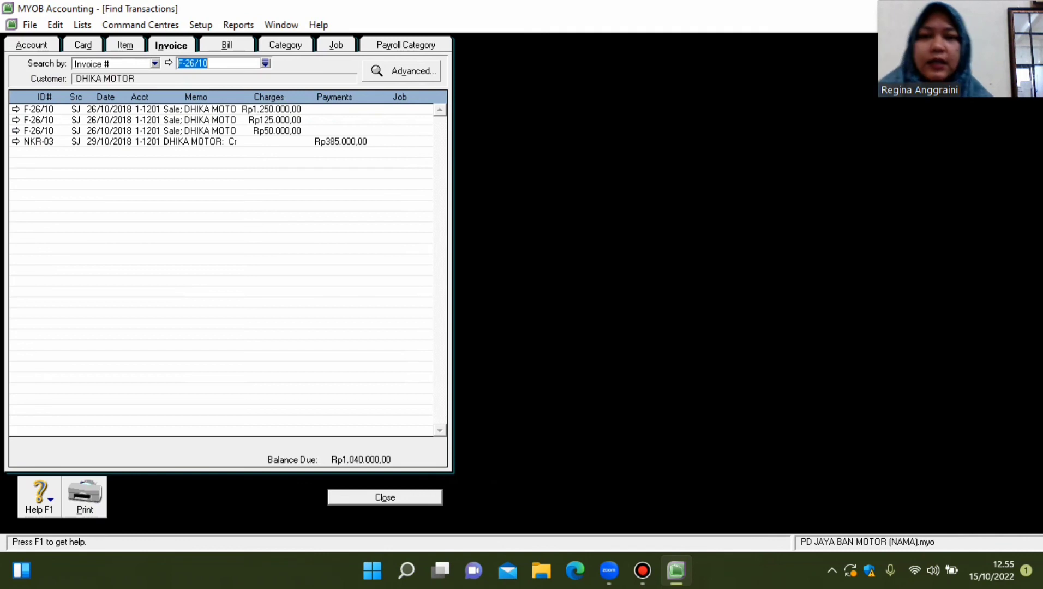
key(Escape)
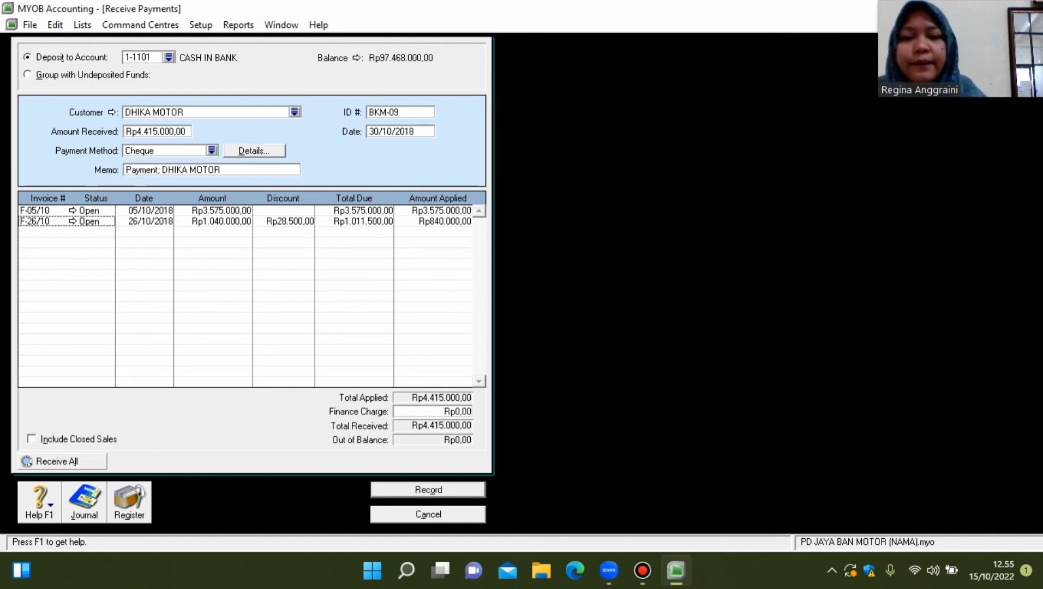
key(ctrl+r)
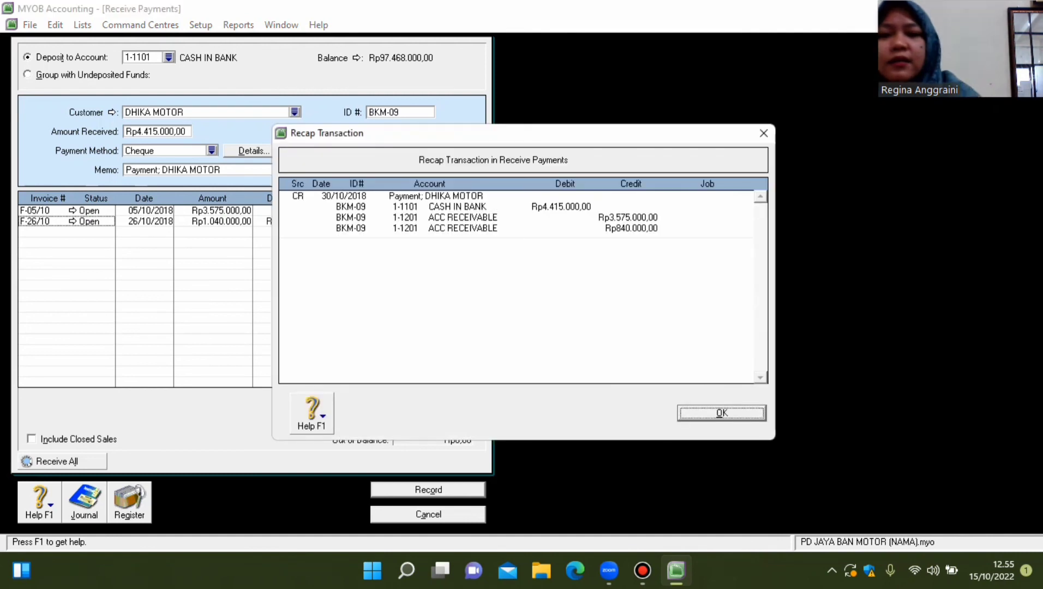
key(Return)
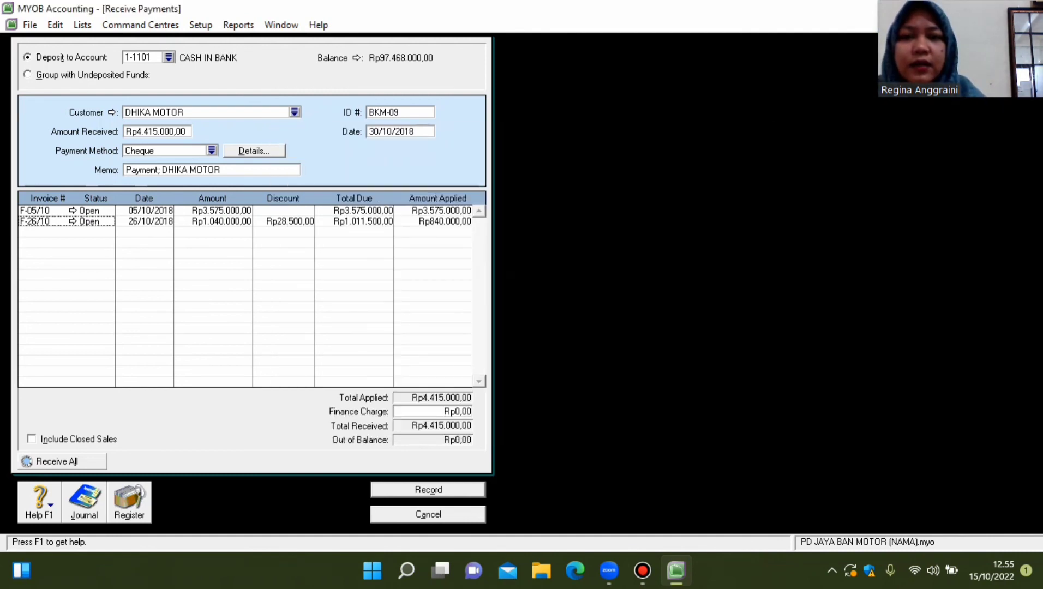
key(Return)
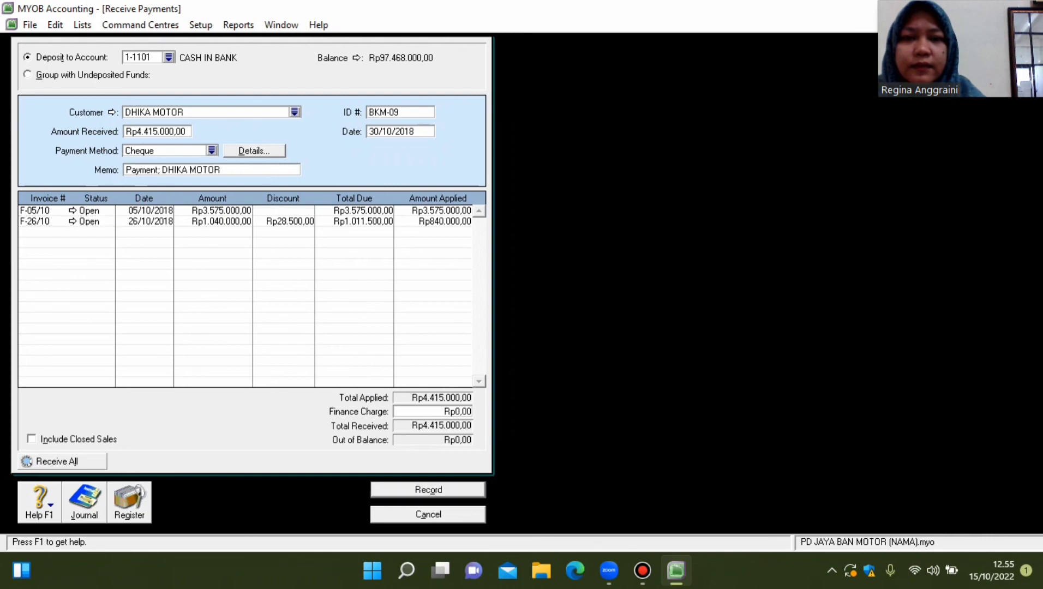
key(Escape)
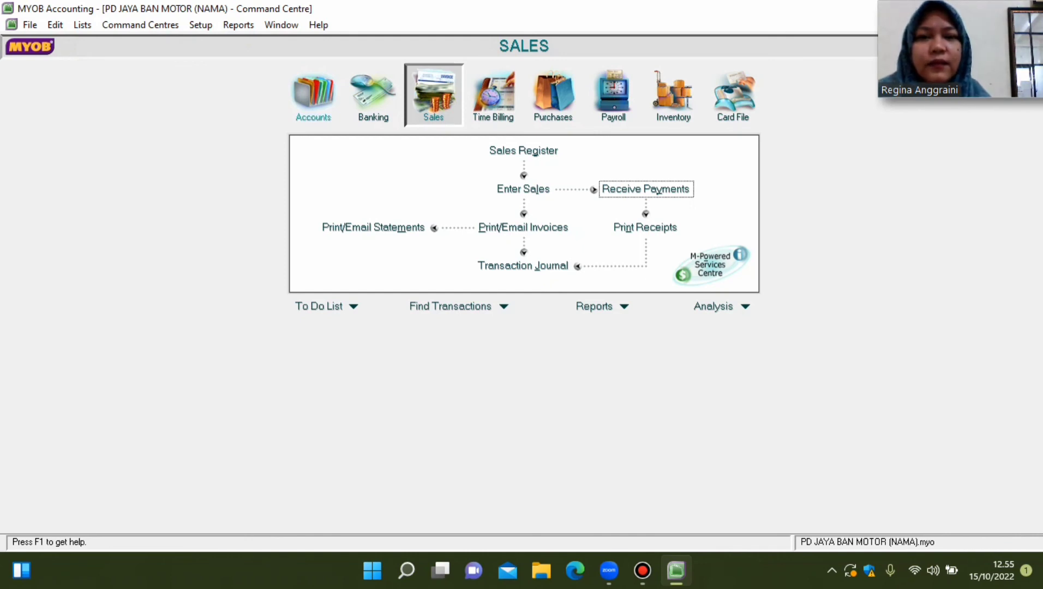
Display the Trial Balance report for October 2018 and examine its account balances and totals.
click(593, 307)
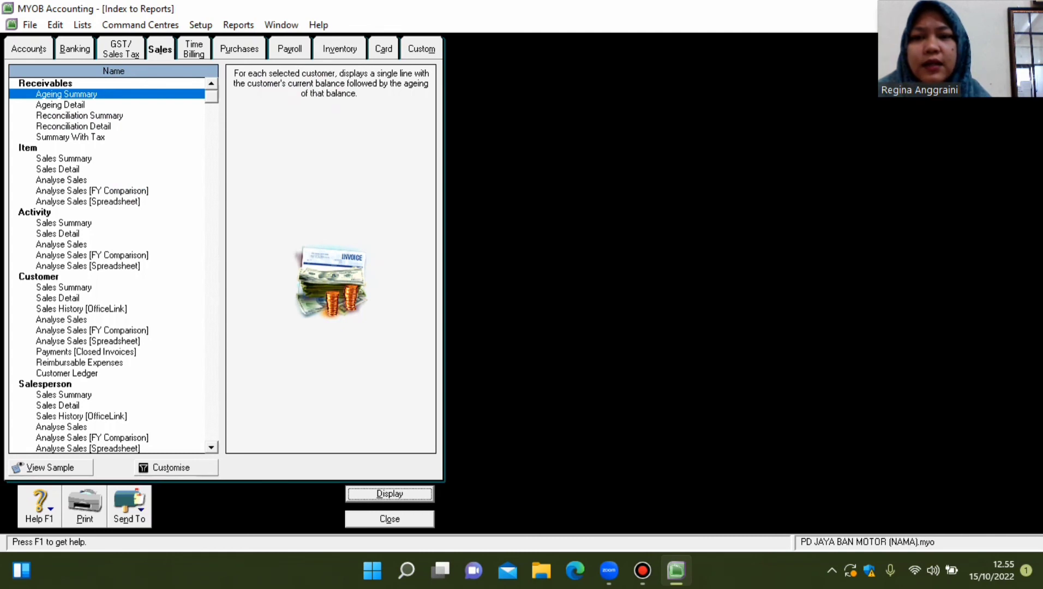
click(28, 49)
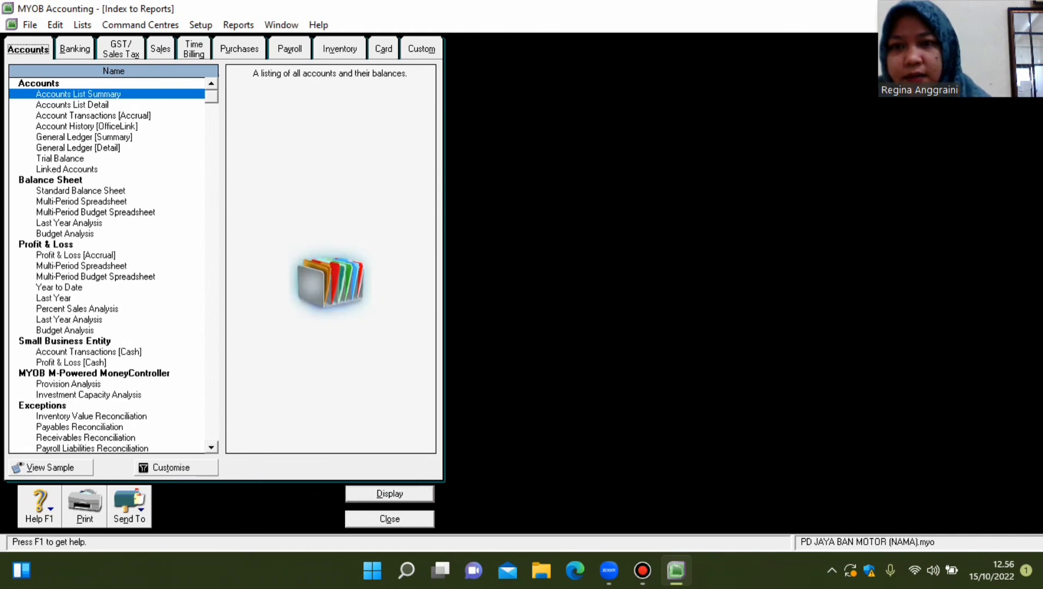
double_click(60, 159)
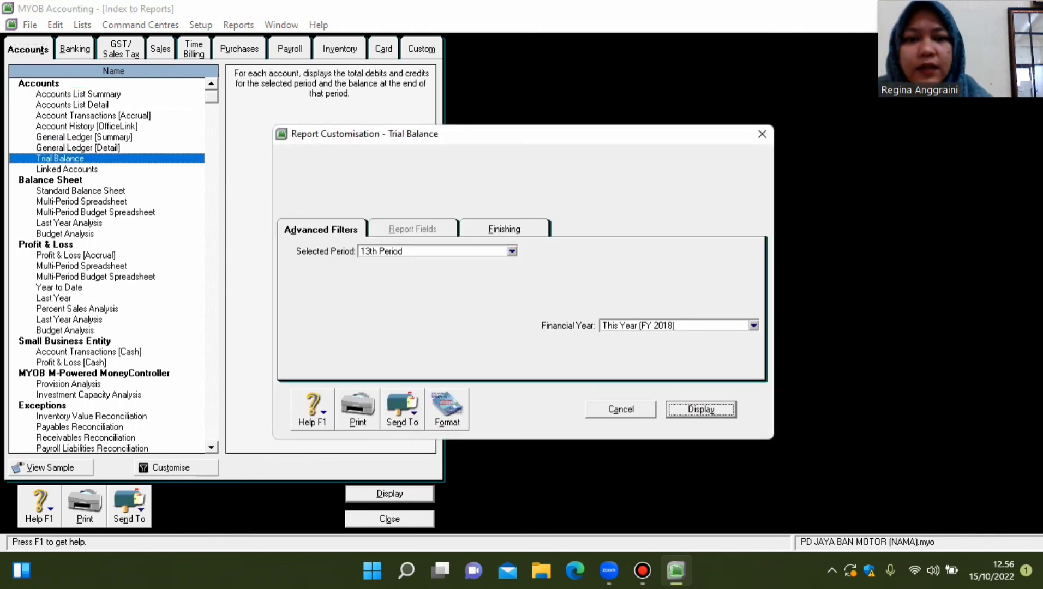
click(701, 409)
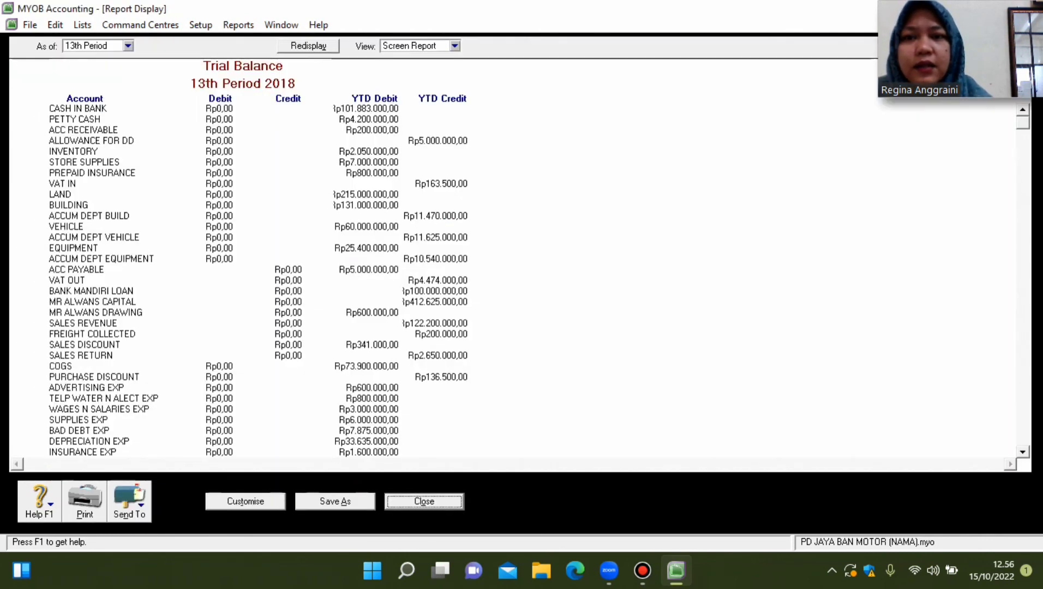
click(128, 46)
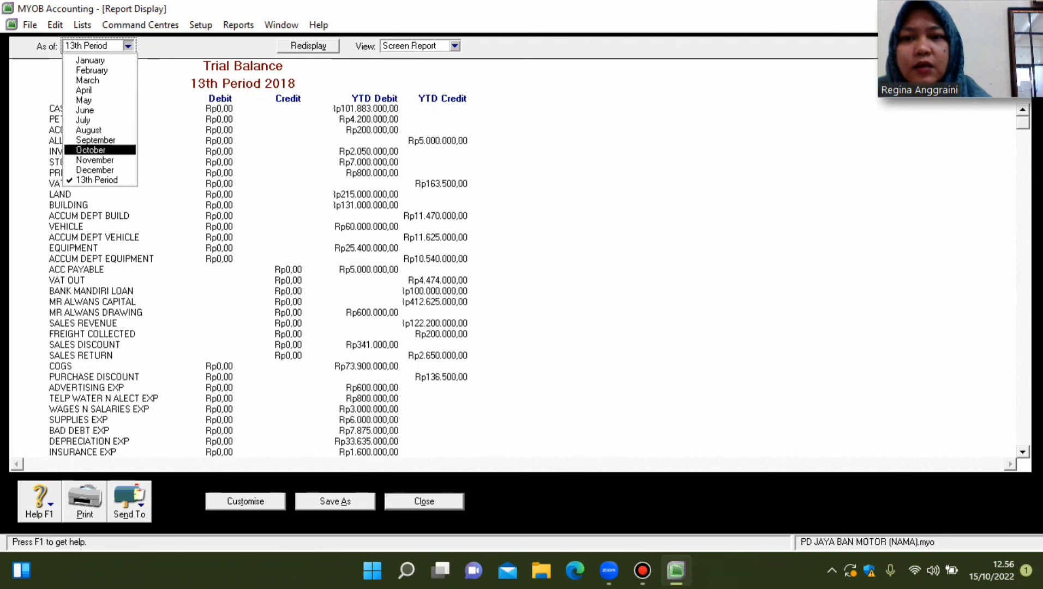
click(91, 150)
scroll(273, 273, down, 2)
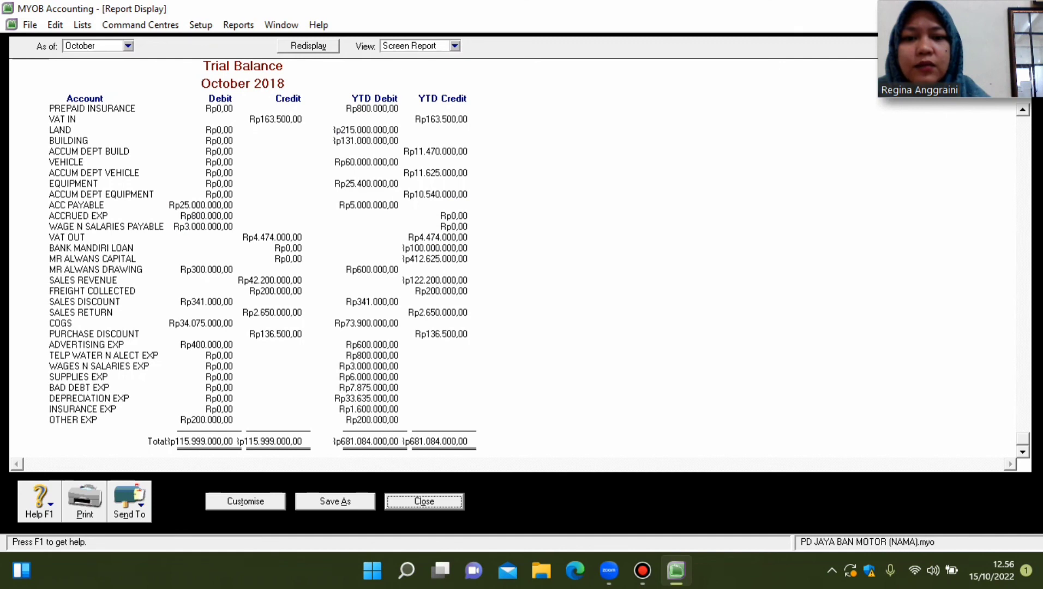
scroll(246, 273, up, 2)
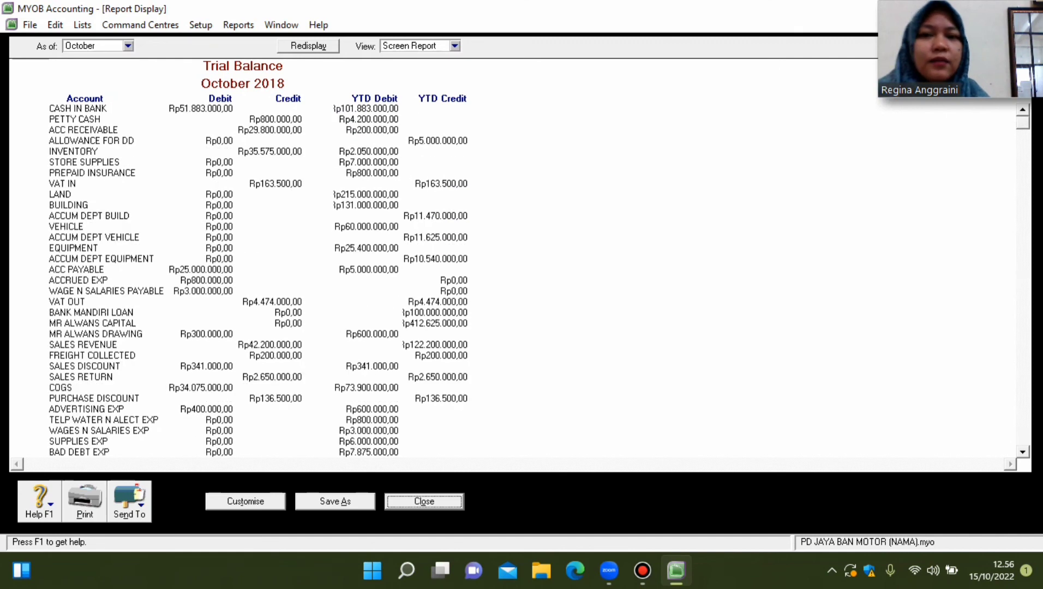